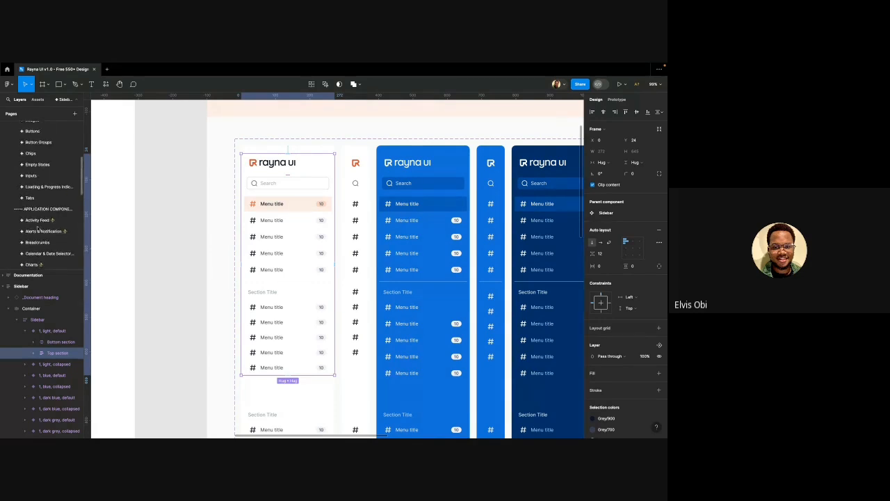
{"action": "scroll", "coordinate": [38, 228], "scroll_direction": "up", "scroll_amount": 3}
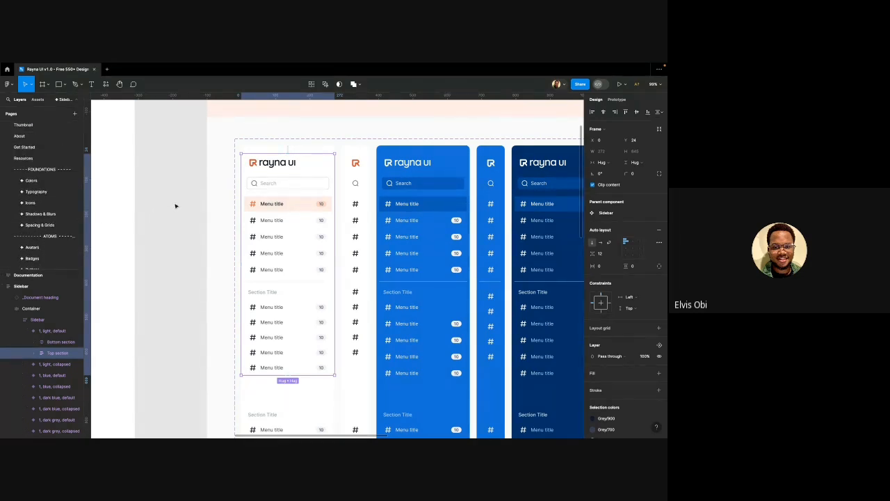
Reselect the light sidebar's Top section, then the whole sidebar component set, using undo
{"action": "scroll", "coordinate": [200, 209], "scroll_direction": "down", "scroll_amount": 5}
{"action": "left_click", "coordinate": [200, 208]}
{"action": "key", "text": "super+z"}
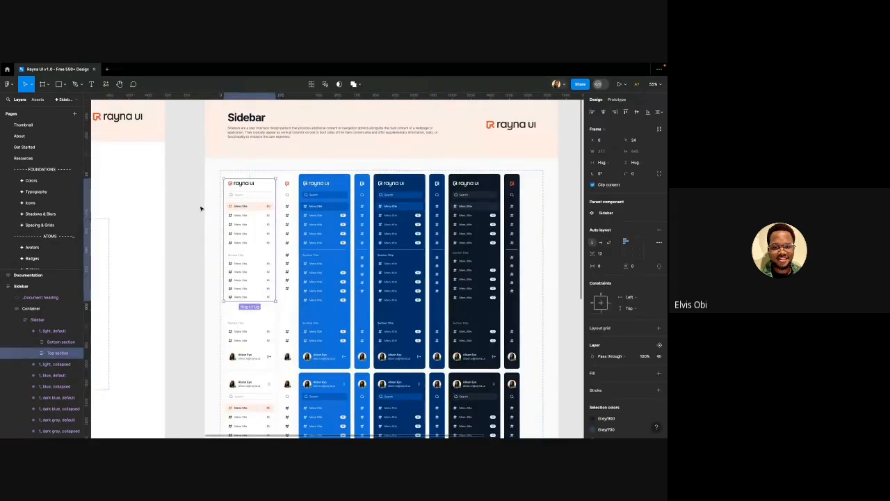
{"action": "scroll", "coordinate": [201, 209], "scroll_direction": "down", "scroll_amount": 2}
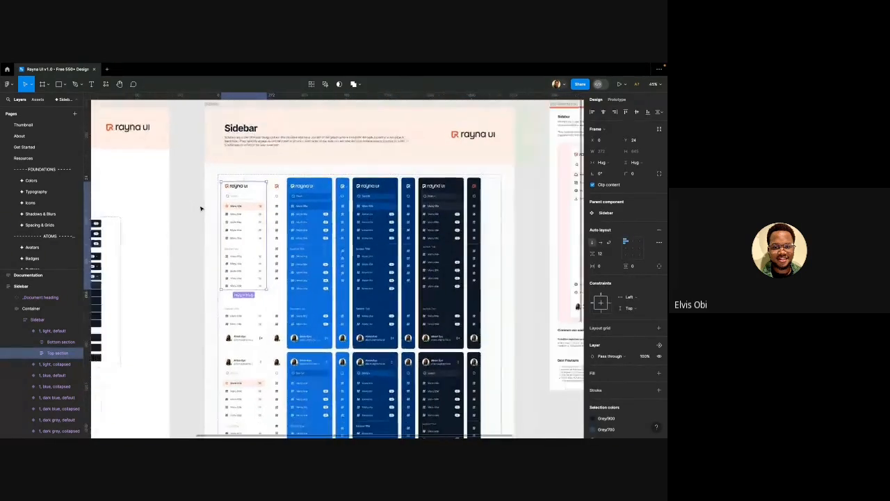
{"action": "key", "text": "super+z"}
{"action": "key", "text": "super+z"}
{"action": "key", "text": "super+z"}
{"action": "key", "text": "super+z"}
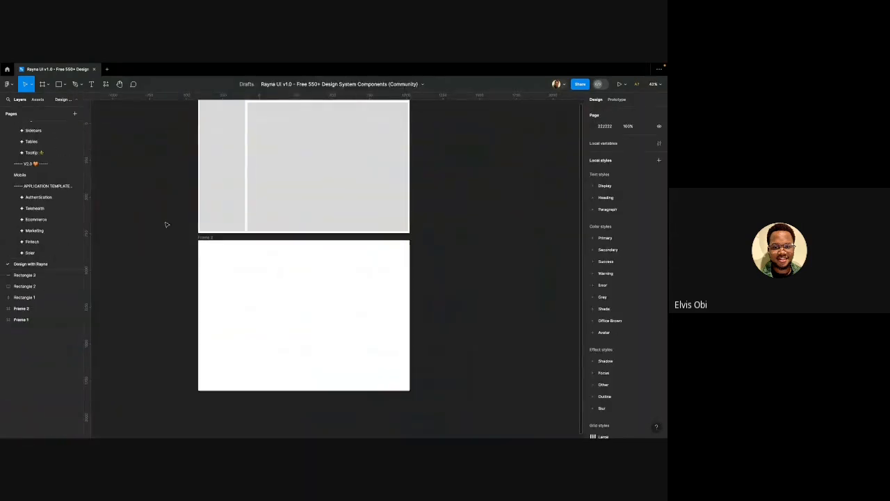
Paste the copied sidebar Top section into Frame 2 and snap it to the frame's top edge
{"action": "left_click", "coordinate": [225, 255]}
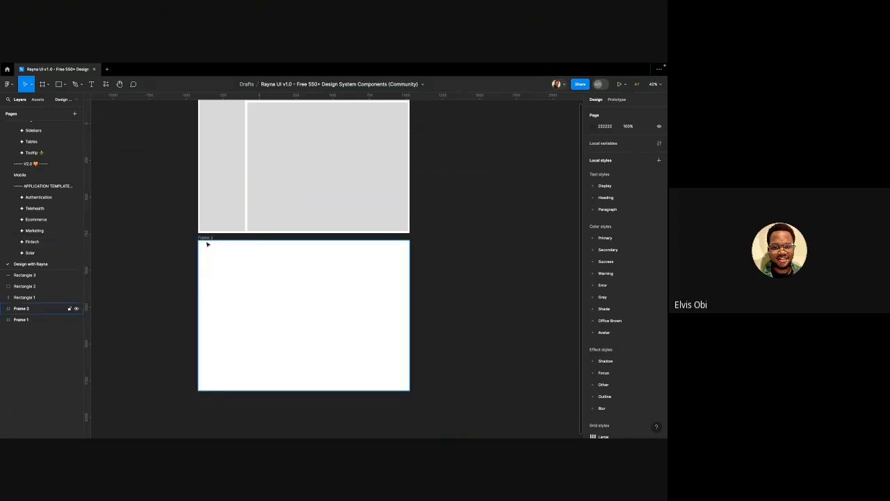
{"action": "left_click", "coordinate": [205, 240]}
{"action": "key", "text": "super+v"}
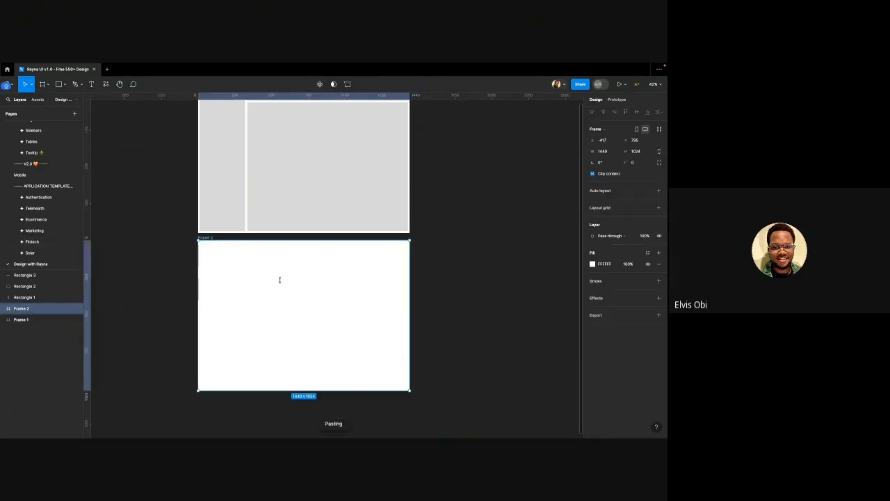
{"action": "scroll", "coordinate": [188, 269], "scroll_direction": "down", "scroll_amount": 1}
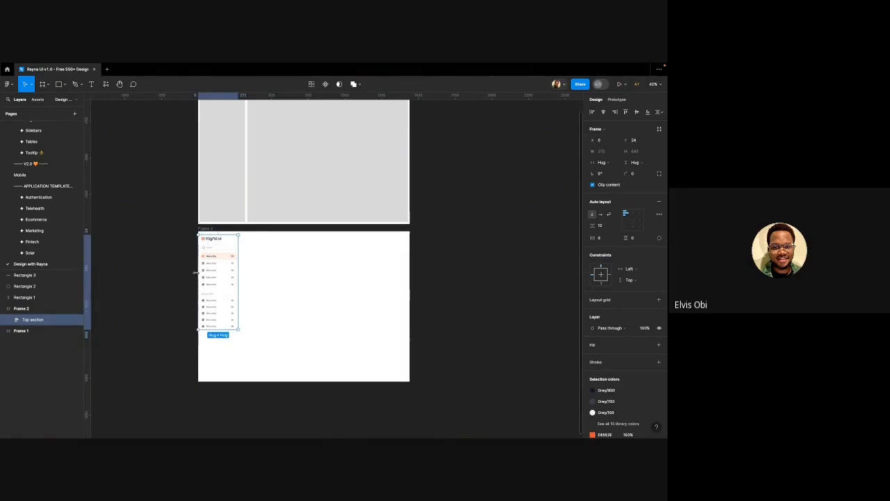
{"action": "left_click_drag", "start_coordinate": [218, 262], "coordinate": [218, 258]}
{"action": "scroll", "coordinate": [213, 279], "scroll_direction": "down", "scroll_amount": 1}
{"action": "scroll", "coordinate": [209, 265], "scroll_direction": "up", "scroll_amount": 2}
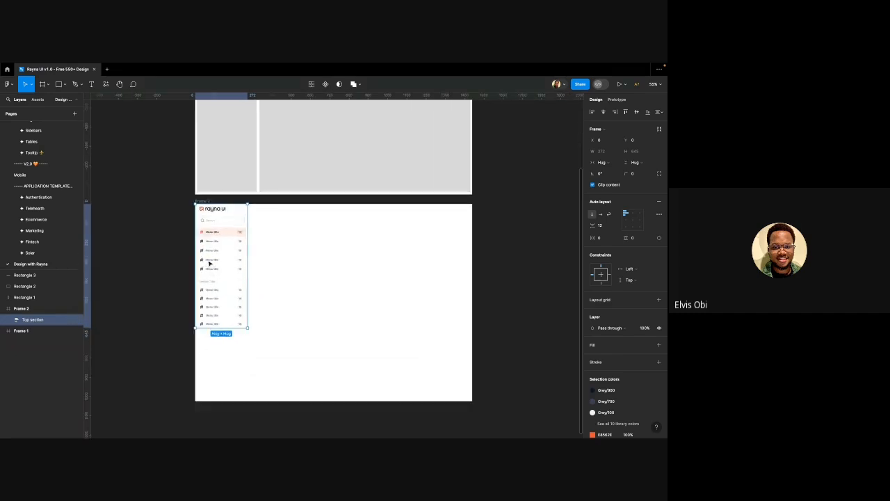
{"action": "left_click", "coordinate": [304, 230]}
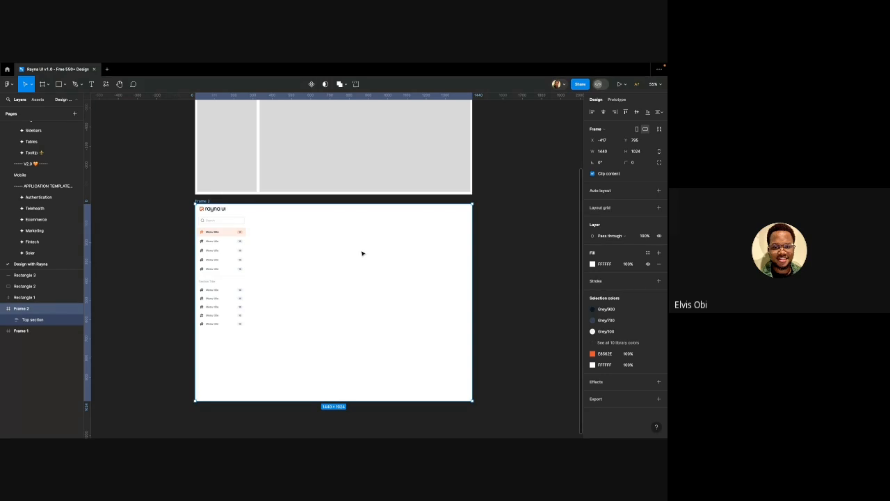
Set Frame 2's background fill to F7F8FC
{"action": "left_click", "coordinate": [605, 263]}
{"action": "type", "text": "F7F8FC"}
{"action": "key", "text": "Return"}
Add a white FFFFFF fill to the sidebar Top section
{"action": "left_click", "coordinate": [221, 267]}
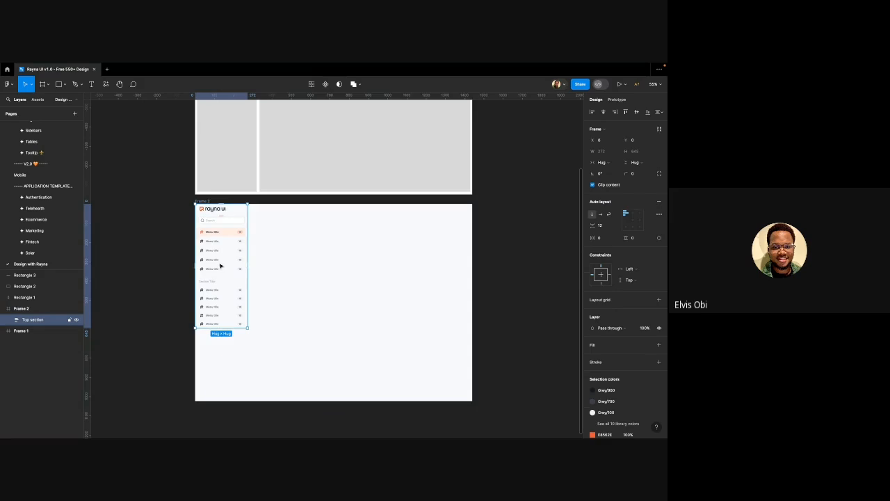
{"action": "scroll", "coordinate": [220, 268], "scroll_direction": "down", "scroll_amount": 1}
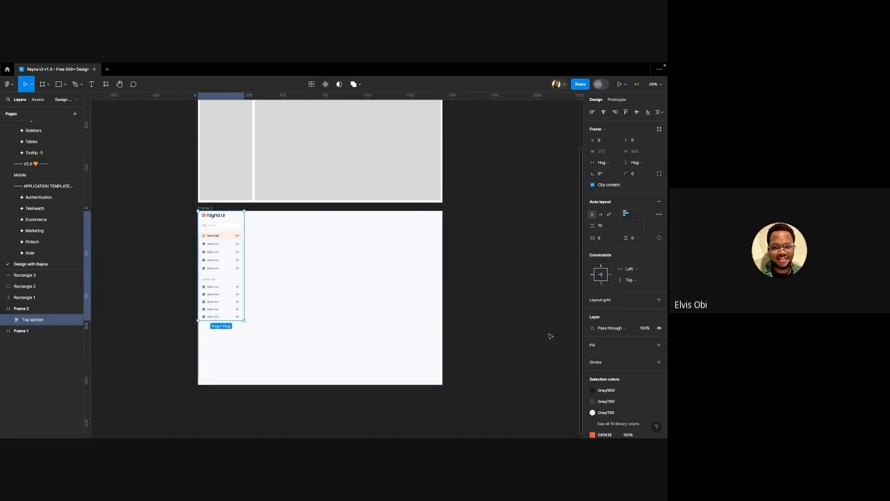
{"action": "scroll", "coordinate": [607, 340], "scroll_direction": "down", "scroll_amount": 1}
{"action": "left_click", "coordinate": [658, 340]}
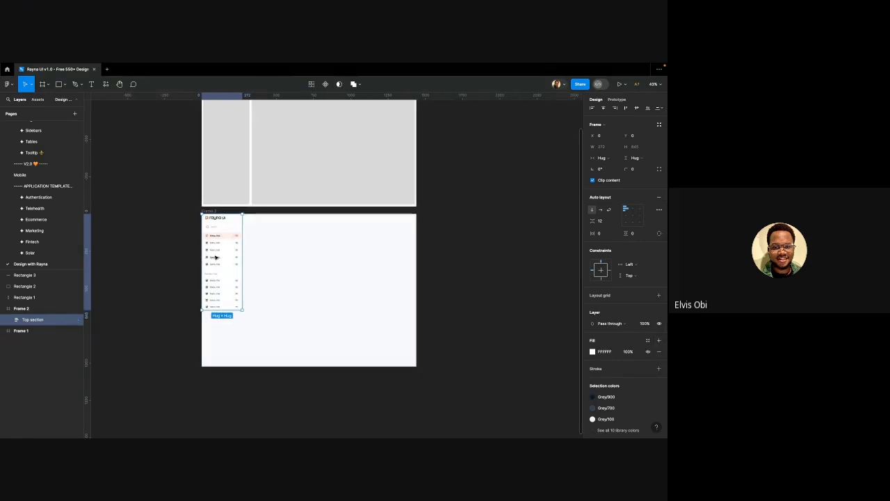
{"action": "scroll", "coordinate": [217, 237], "scroll_direction": "up", "scroll_amount": 3}
{"action": "left_click", "coordinate": [174, 184]}
{"action": "scroll", "coordinate": [175, 187], "scroll_direction": "down", "scroll_amount": 1}
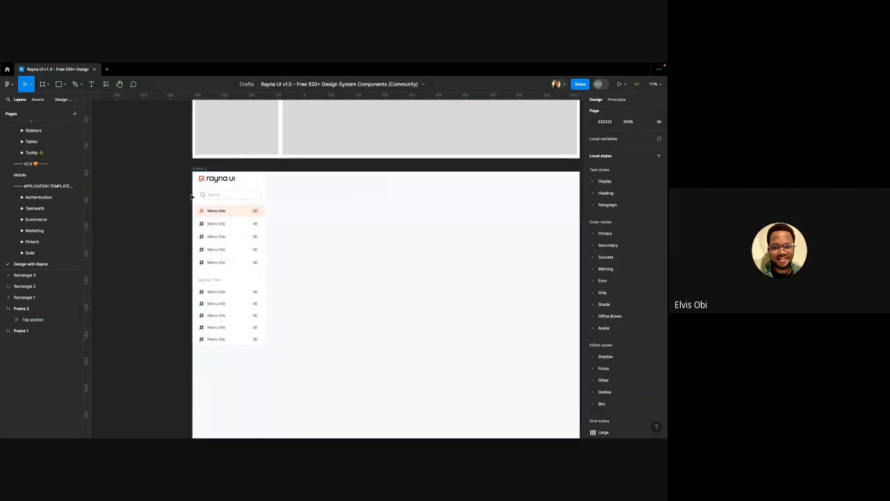
{"action": "left_click", "coordinate": [210, 200]}
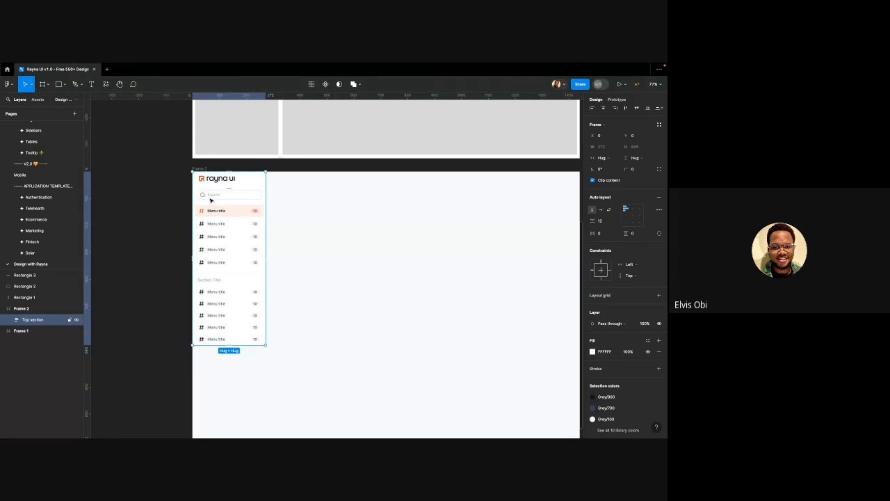
Keep the sidebar width at Hug contents and add auto layout to Frame 2 with Shift+A
{"action": "left_click", "coordinate": [606, 159]}
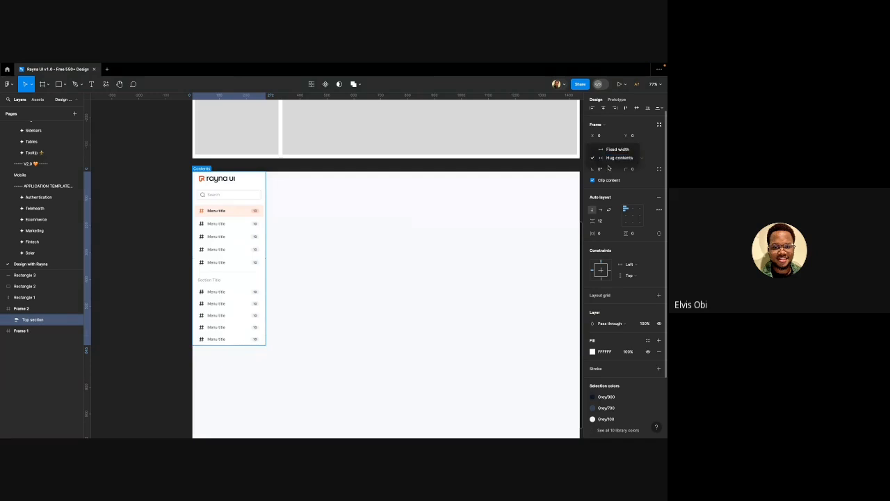
{"action": "left_click", "coordinate": [616, 158]}
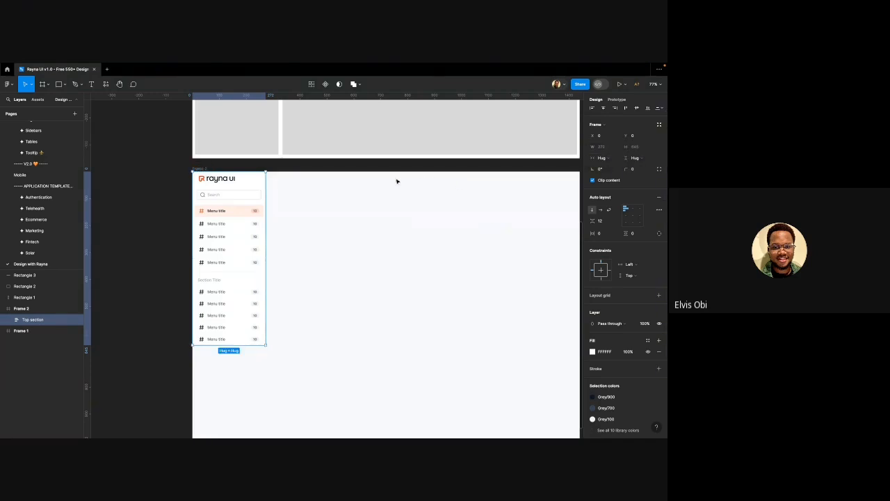
{"action": "left_click", "coordinate": [206, 169]}
{"action": "key", "text": "shift+a"}
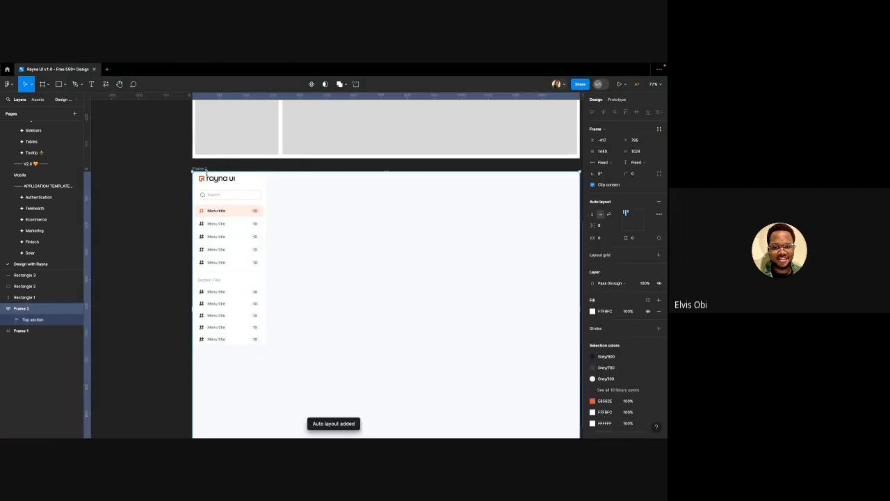
Set the sidebar Top section's height to Fill container so it spans Frame 2's 1024 height
{"action": "scroll", "coordinate": [207, 177], "scroll_direction": "down", "scroll_amount": 3}
{"action": "left_click", "coordinate": [212, 193]}
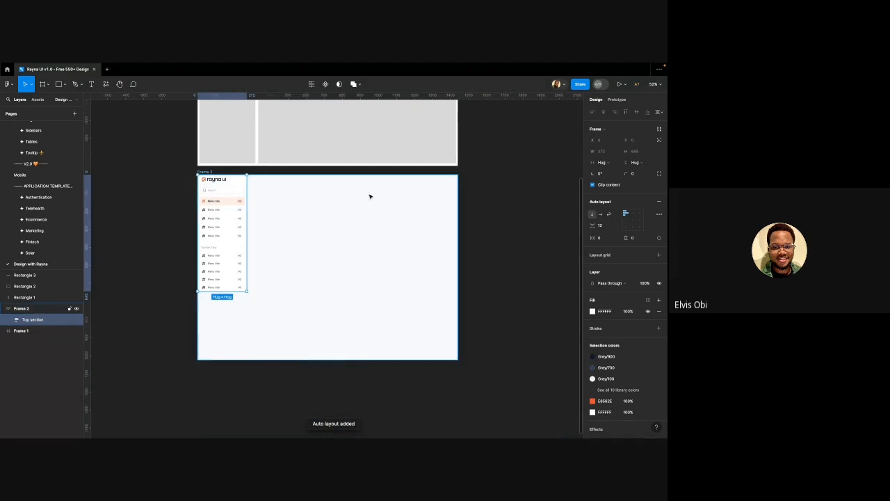
{"action": "left_click", "coordinate": [600, 163]}
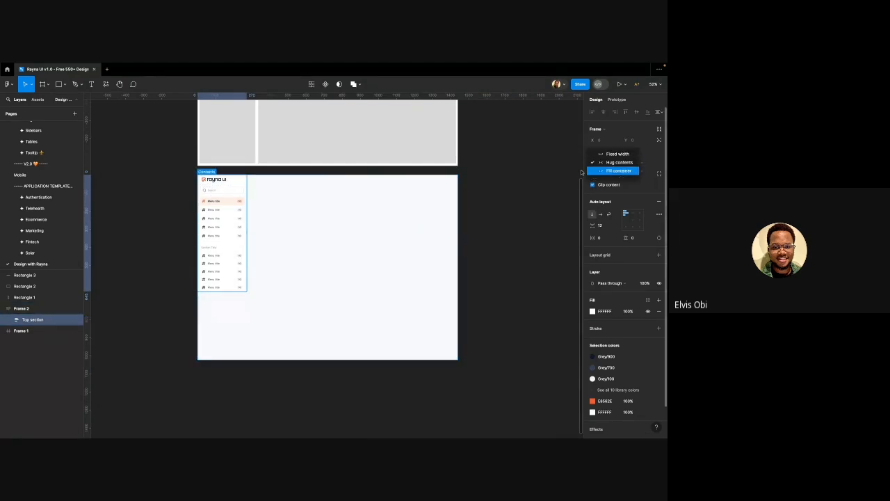
{"action": "left_click", "coordinate": [555, 176]}
{"action": "left_click", "coordinate": [636, 163]}
{"action": "left_click", "coordinate": [632, 171]}
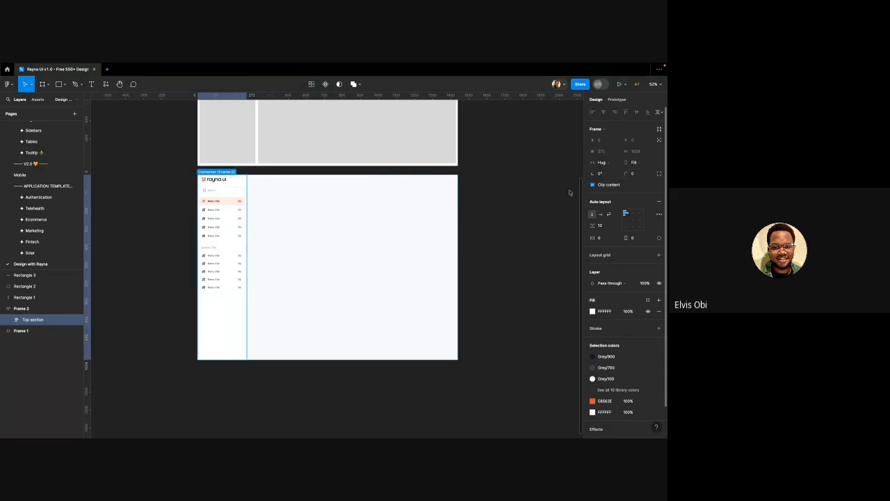
{"action": "left_click", "coordinate": [159, 220]}
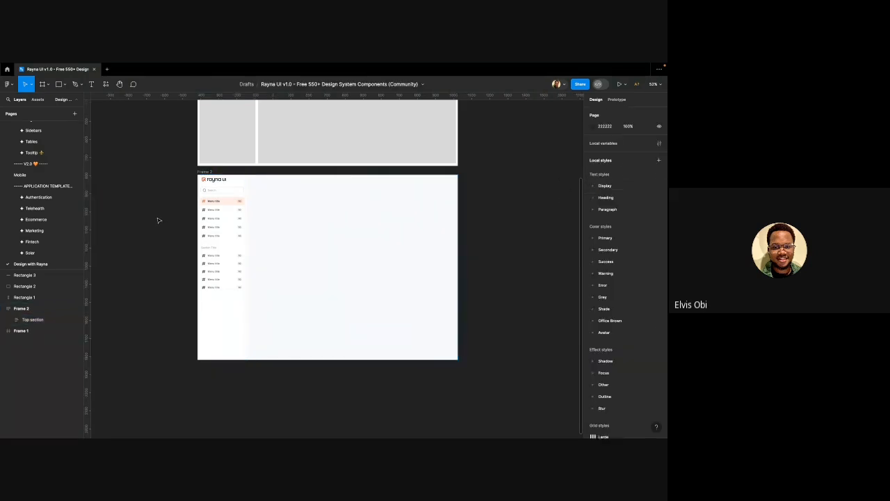
{"action": "scroll", "coordinate": [180, 215], "scroll_direction": "up", "scroll_amount": 5, "text": "ctrl"}
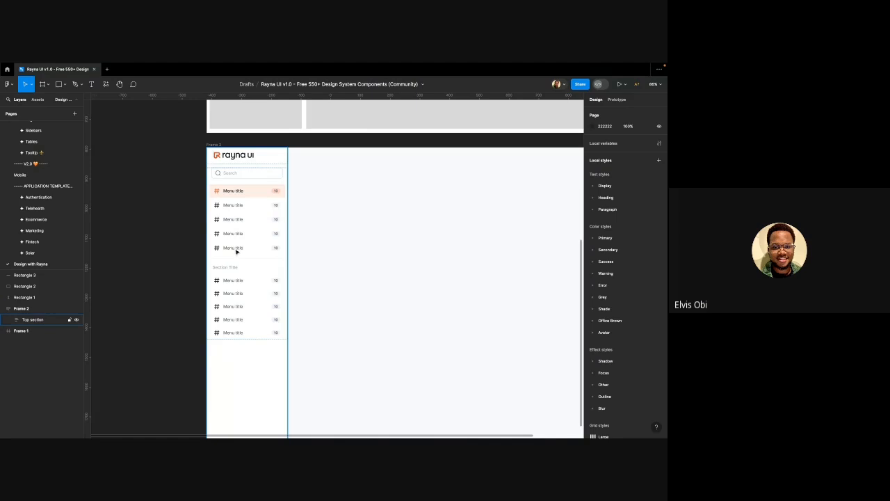
Rename the first two menu items to Home and Customers
{"action": "left_click", "coordinate": [231, 193]}
{"action": "double_click", "coordinate": [230, 193]}
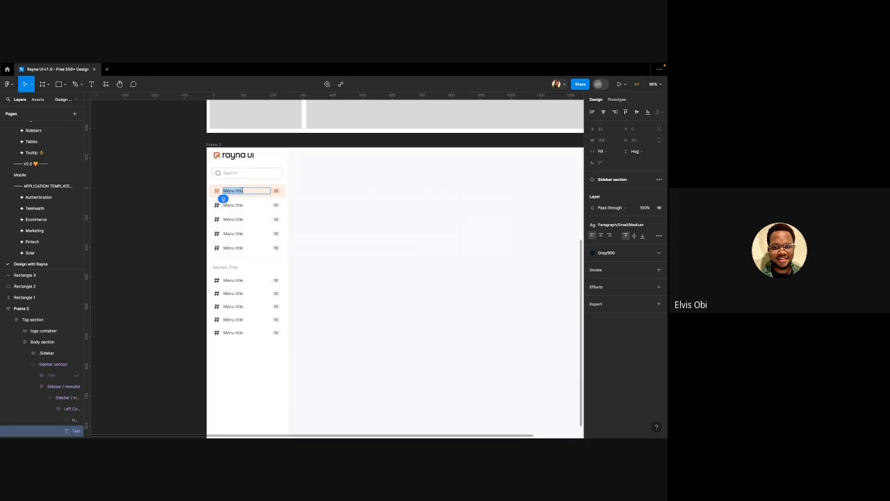
{"action": "type", "text": "h"}
{"action": "key", "text": "BackSpace"}
{"action": "type", "text": "Home"}
{"action": "double_click", "coordinate": [243, 205]}
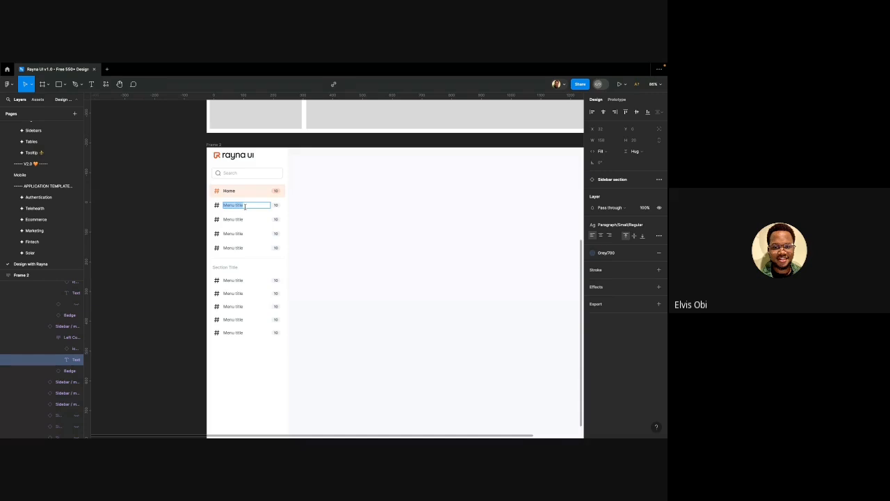
{"action": "type", "text": "Customers"}
Rename the next three menu items to Campaigns, Automations and Monetization
{"action": "double_click", "coordinate": [233, 219]}
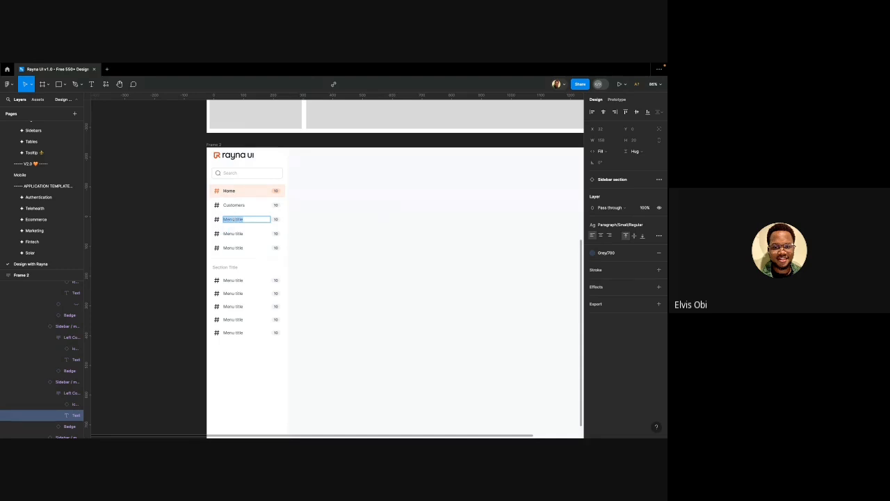
{"action": "type", "text": "Com"}
{"action": "type", "text": "paigns"}
{"action": "double_click", "coordinate": [243, 234]}
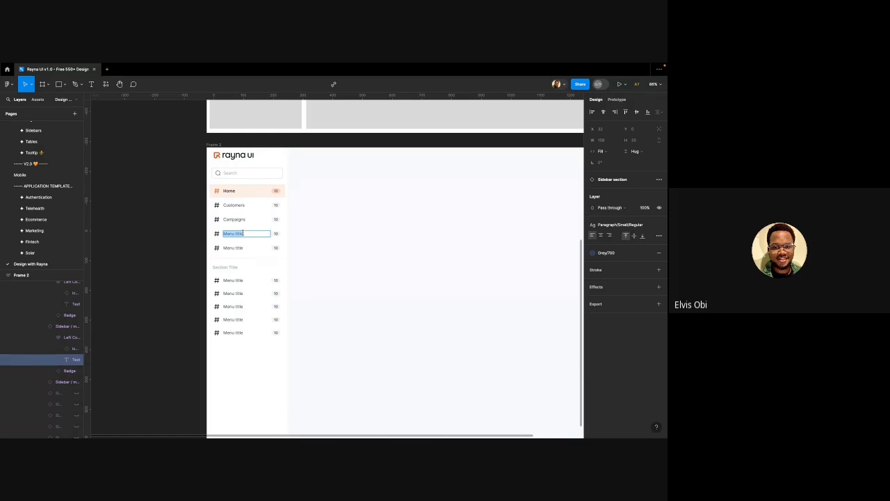
{"action": "type", "text": "A"}
{"action": "type", "text": "A"}
{"action": "type", "text": "utomations"}
{"action": "double_click", "coordinate": [240, 247]}
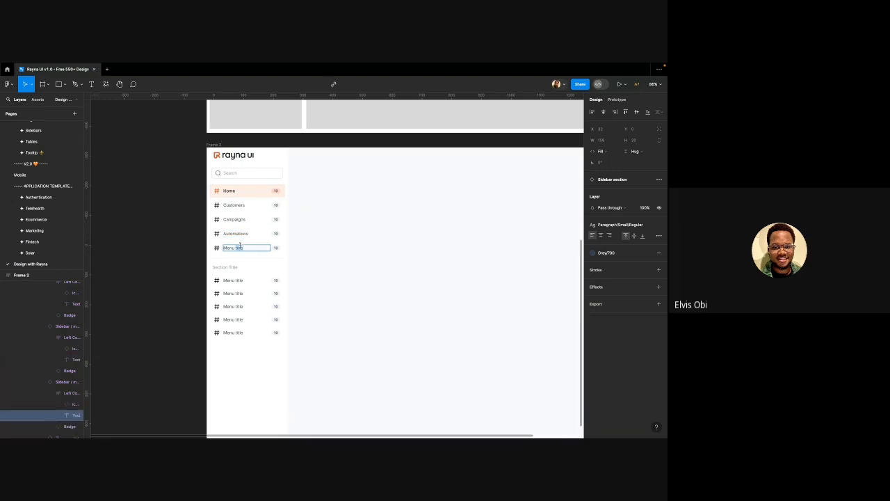
{"action": "type", "text": "Mon"}
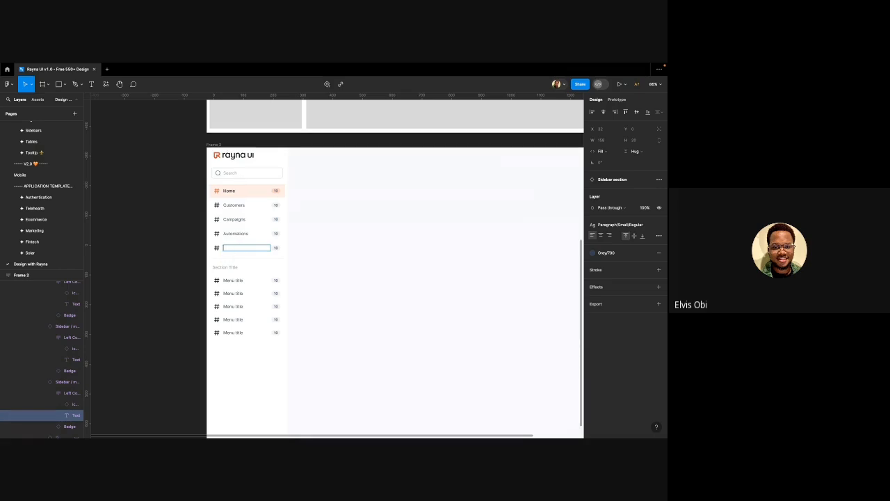
{"action": "type", "text": "et"}
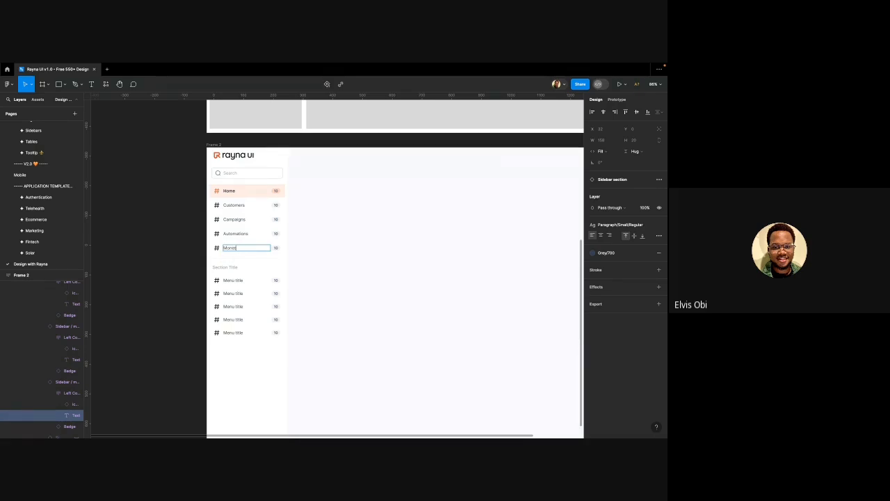
{"action": "type", "text": "ization"}
{"action": "key", "text": "BackSpace"}
{"action": "key", "text": "Escape"}
{"action": "left_click", "coordinate": [140, 230]}
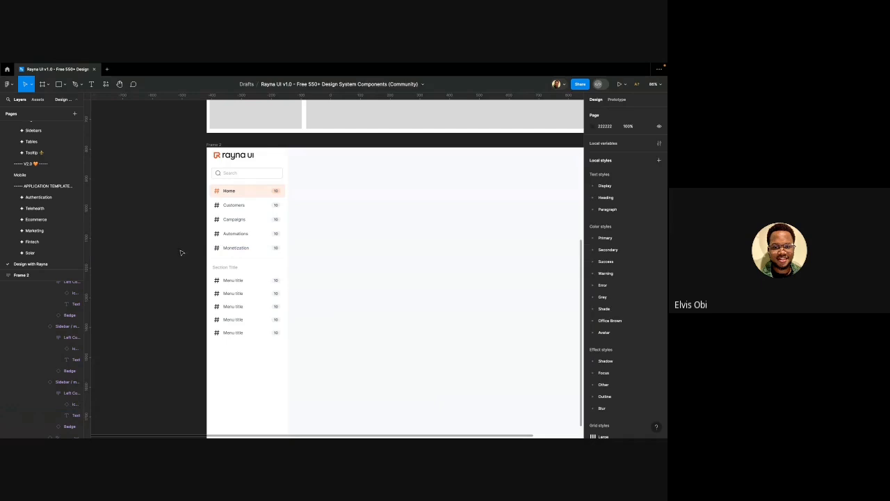
Turn off Home's counter and set its state to default
{"action": "left_click", "coordinate": [239, 197]}
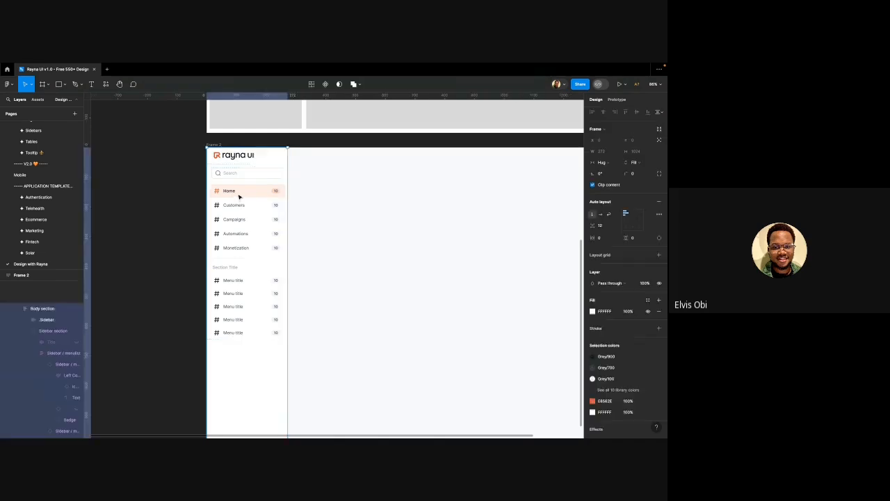
{"action": "double_click", "coordinate": [238, 198]}
{"action": "double_click", "coordinate": [238, 198]}
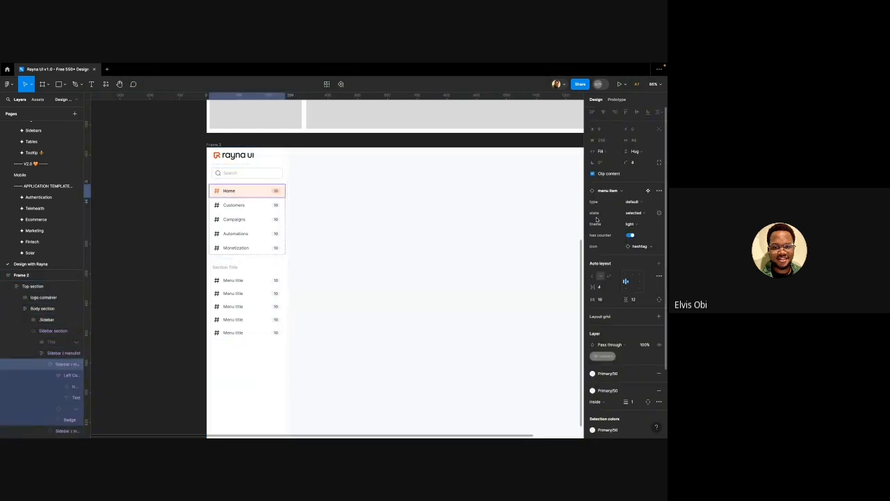
{"action": "left_click", "coordinate": [631, 235]}
{"action": "left_click", "coordinate": [633, 214]}
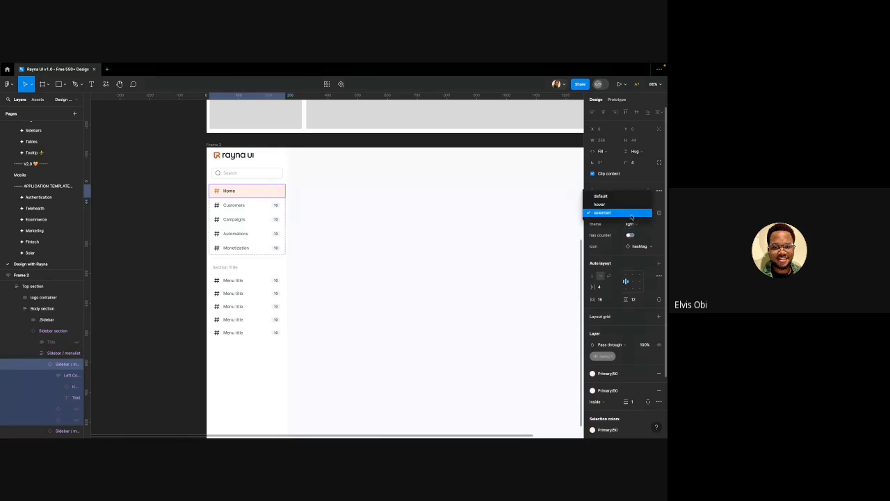
{"action": "left_click", "coordinate": [616, 198]}
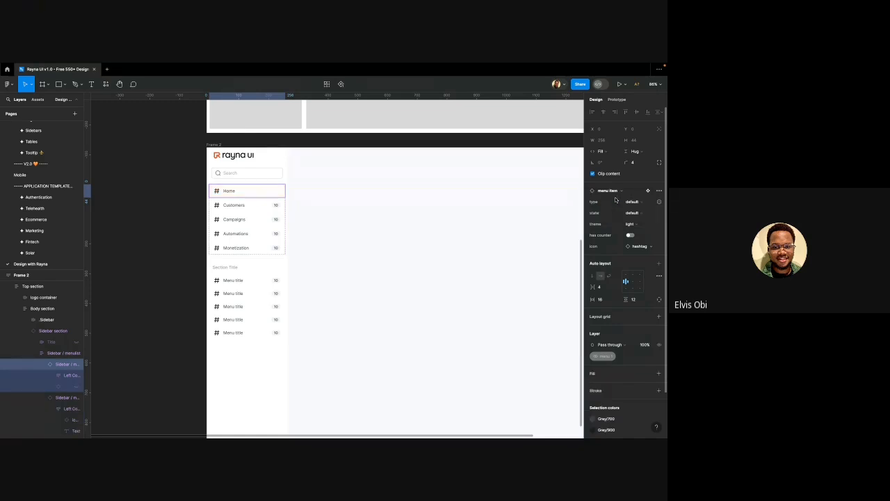
Set Customers' state to selected and turn off its counter
{"action": "left_click", "coordinate": [233, 207]}
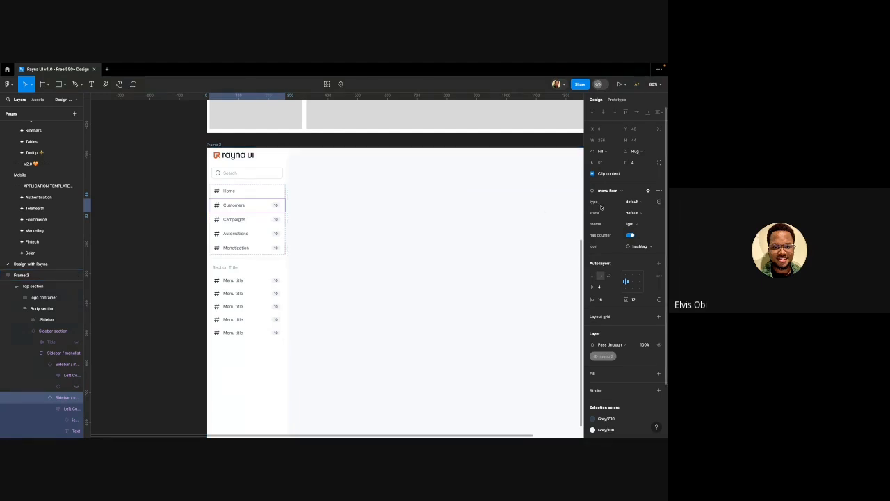
{"action": "left_click", "coordinate": [640, 214]}
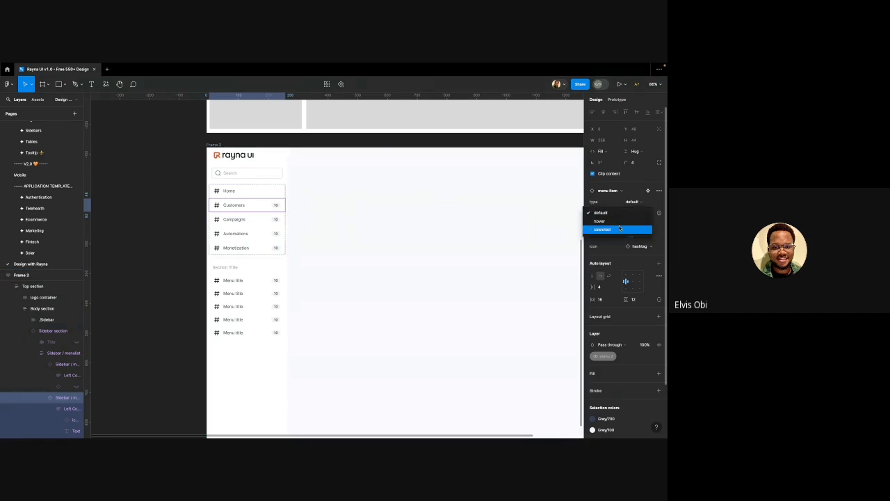
{"action": "left_click", "coordinate": [620, 228]}
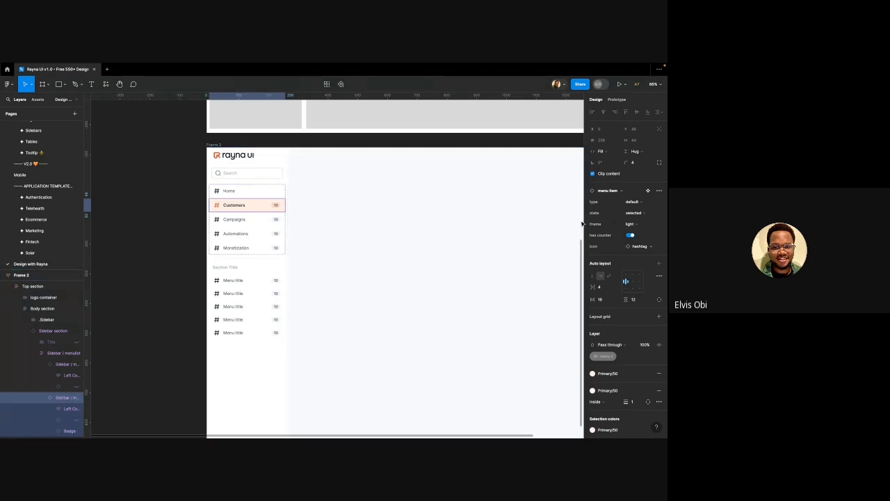
{"action": "left_click", "coordinate": [630, 236]}
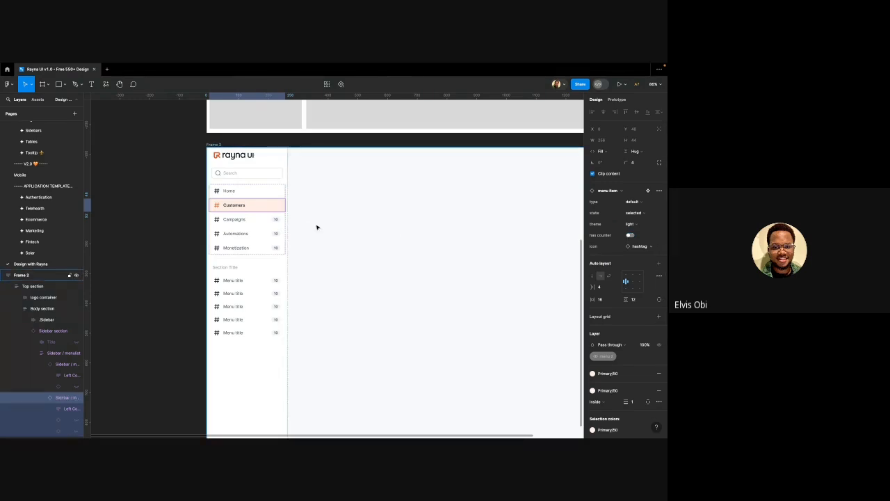
Turn off the counters on Campaigns, Automations and Monetization together
{"action": "left_click", "coordinate": [264, 219]}
{"action": "left_click", "coordinate": [264, 234], "text": "shift"}
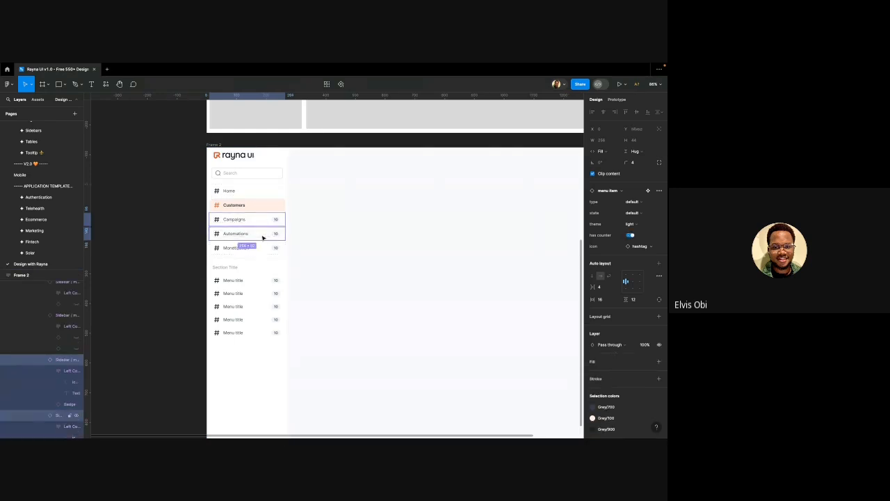
{"action": "left_click", "coordinate": [268, 249], "text": "shift"}
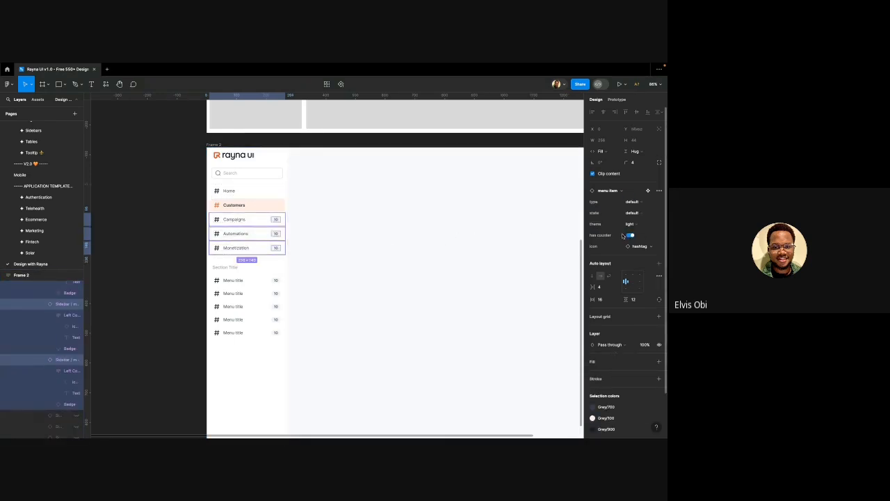
{"action": "left_click", "coordinate": [631, 237]}
{"action": "left_click", "coordinate": [633, 213]}
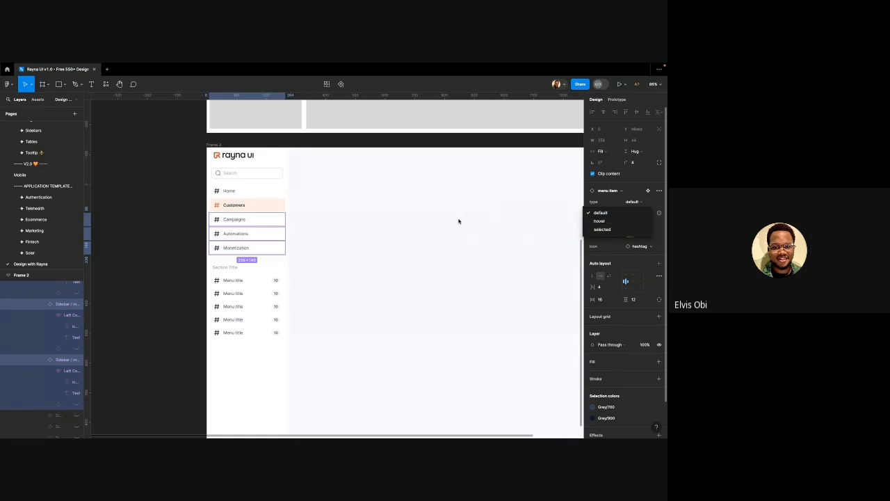
{"action": "left_click", "coordinate": [370, 214]}
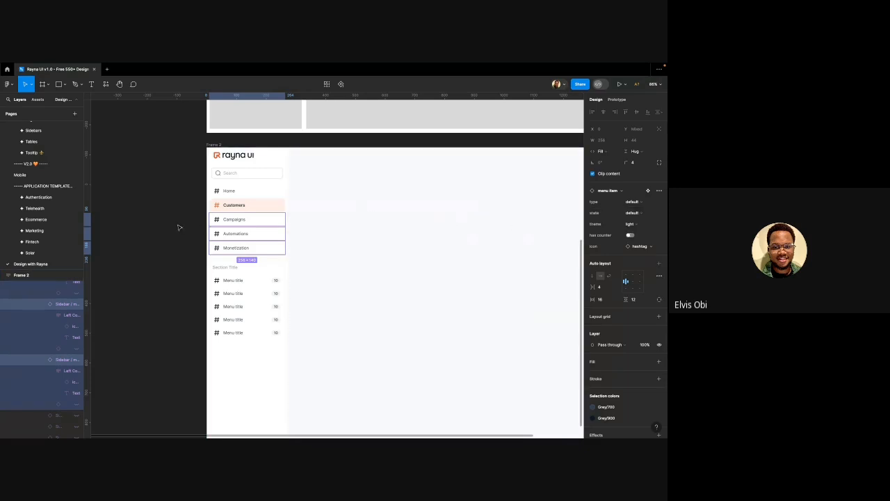
{"action": "double_click", "coordinate": [217, 192]}
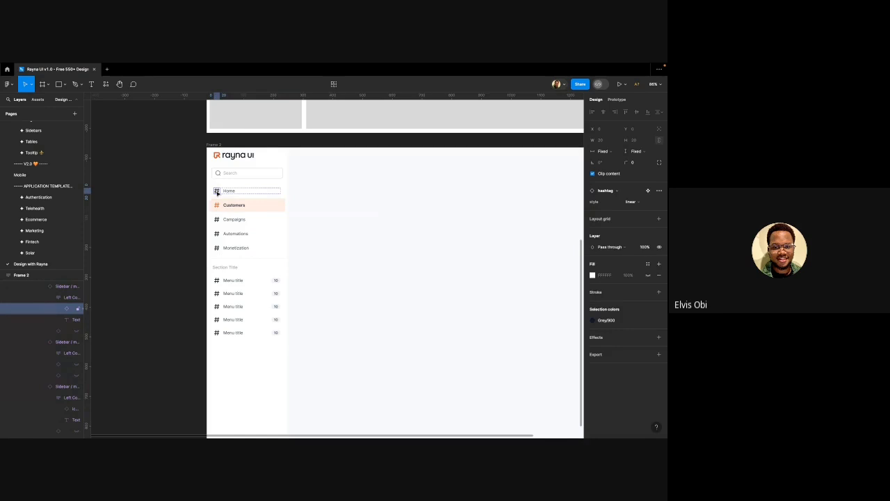
{"action": "scroll", "coordinate": [217, 191], "scroll_direction": "up", "scroll_amount": 5}
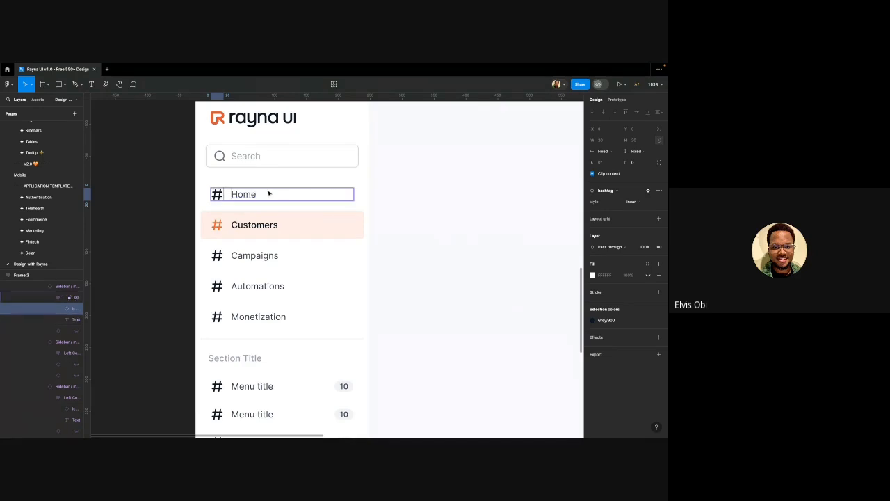
{"action": "scroll", "coordinate": [239, 196], "scroll_direction": "down", "scroll_amount": 3}
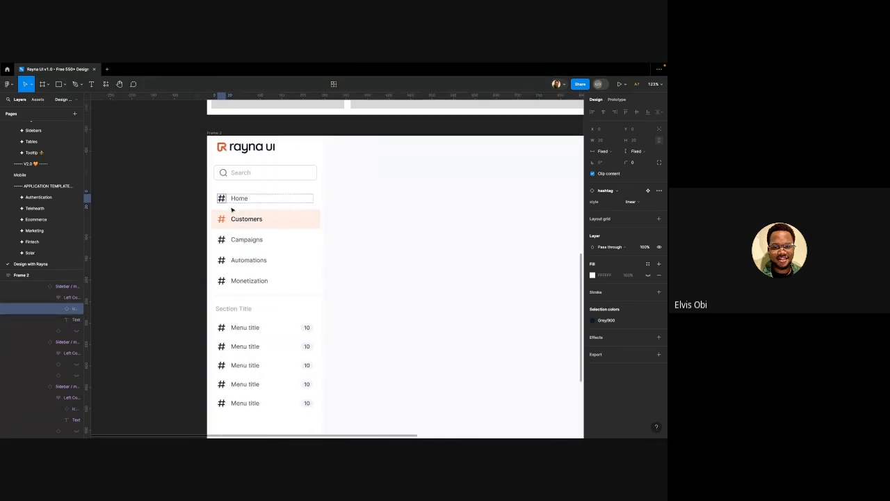
{"action": "left_click", "coordinate": [250, 174]}
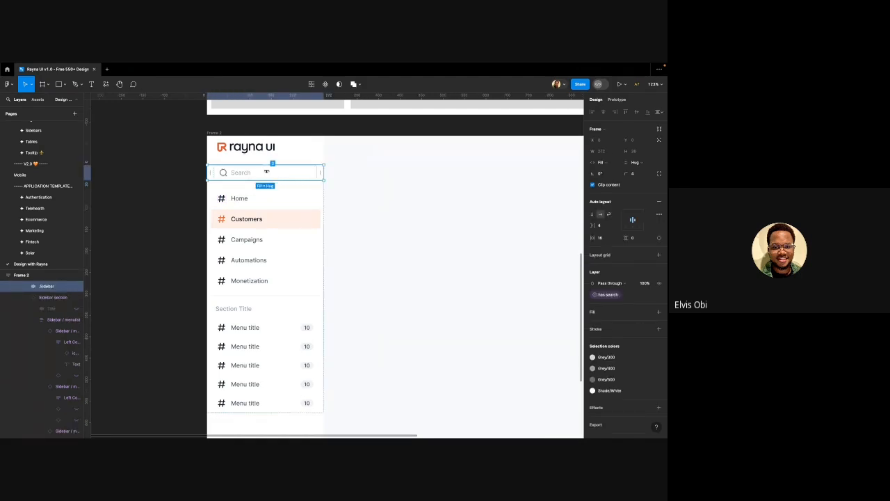
Hide the search Input layer so Home sits directly under the rayna ui logo
{"action": "left_click", "coordinate": [246, 174]}
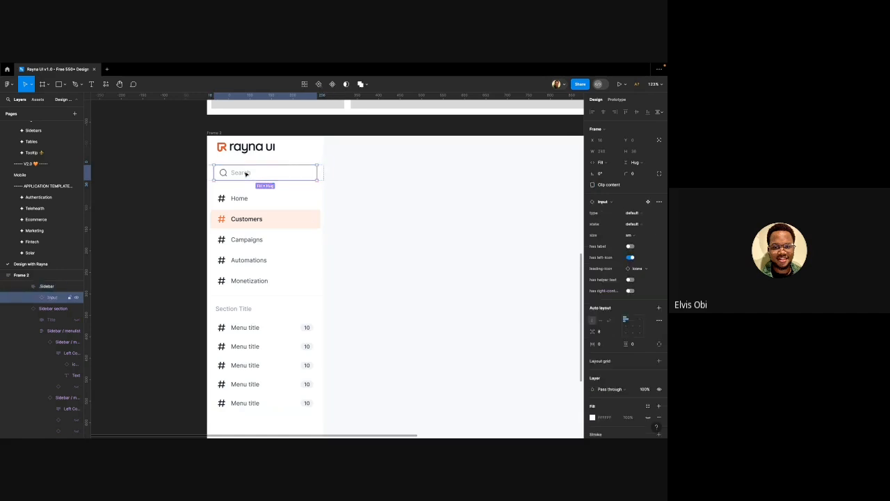
{"action": "key", "text": "super+z"}
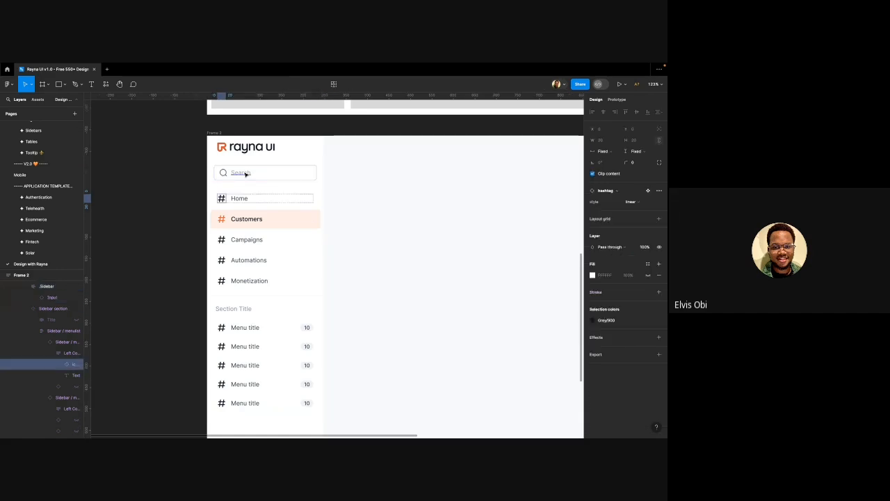
{"action": "left_click", "coordinate": [245, 174]}
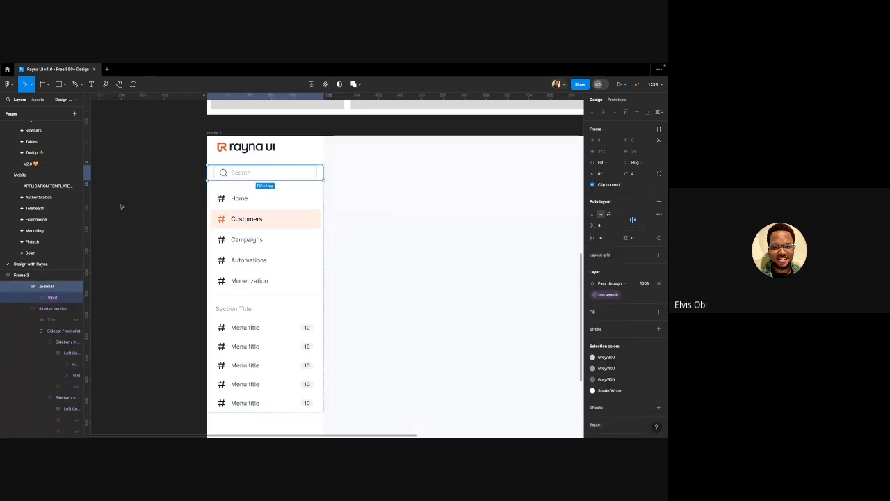
{"action": "left_click", "coordinate": [76, 297]}
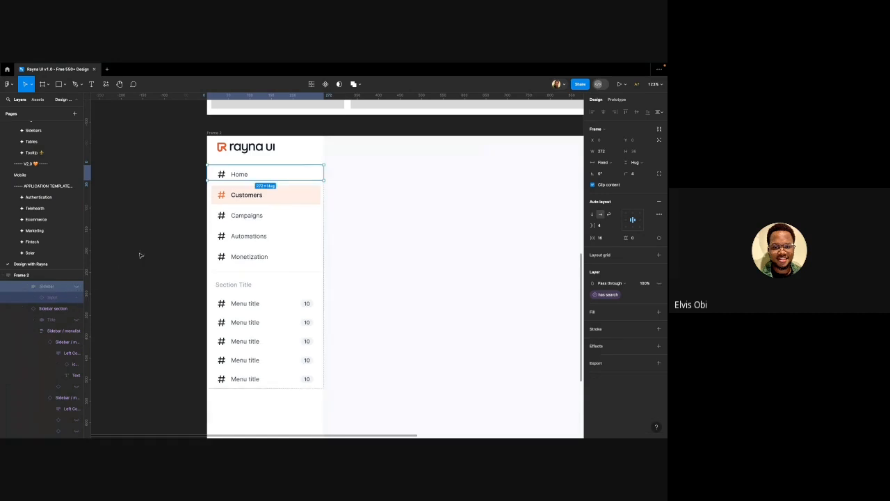
{"action": "left_click", "coordinate": [238, 184]}
{"action": "left_click", "coordinate": [246, 176]}
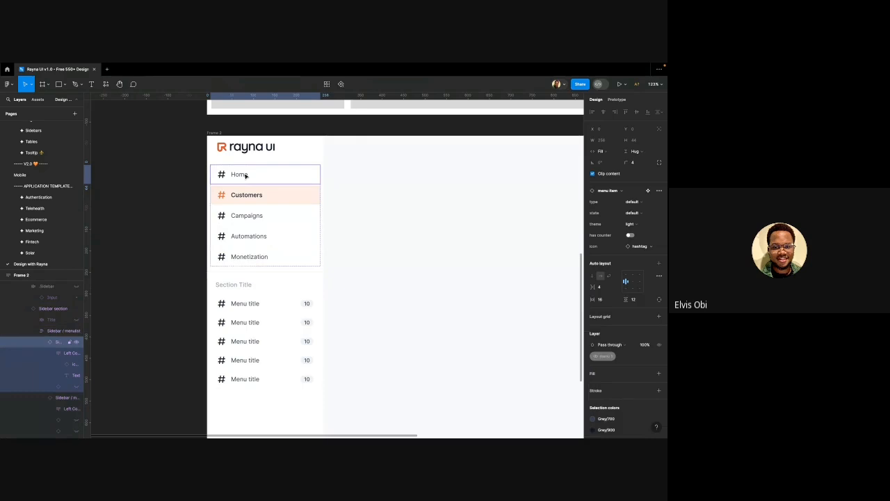
{"action": "left_click", "coordinate": [221, 174]}
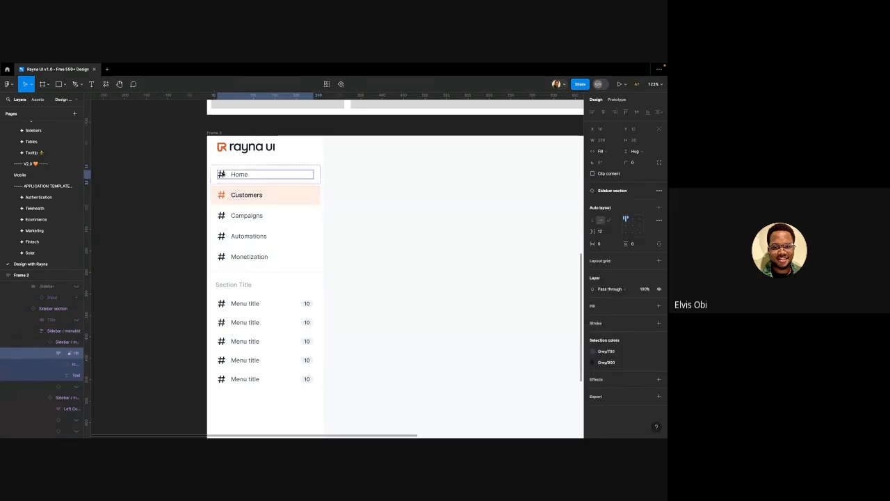
{"action": "left_click", "coordinate": [221, 174]}
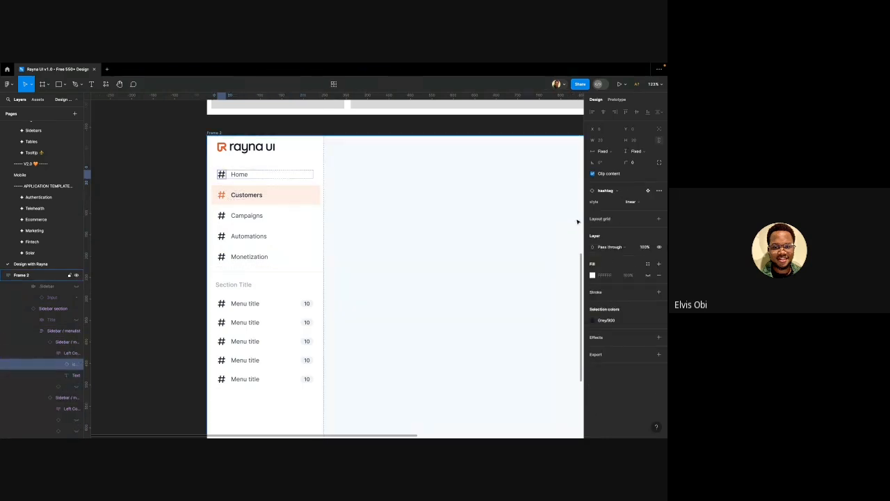
Swap the Home item's hashtag icon for the house icon found by searching 'home'
{"action": "left_click", "coordinate": [606, 192]}
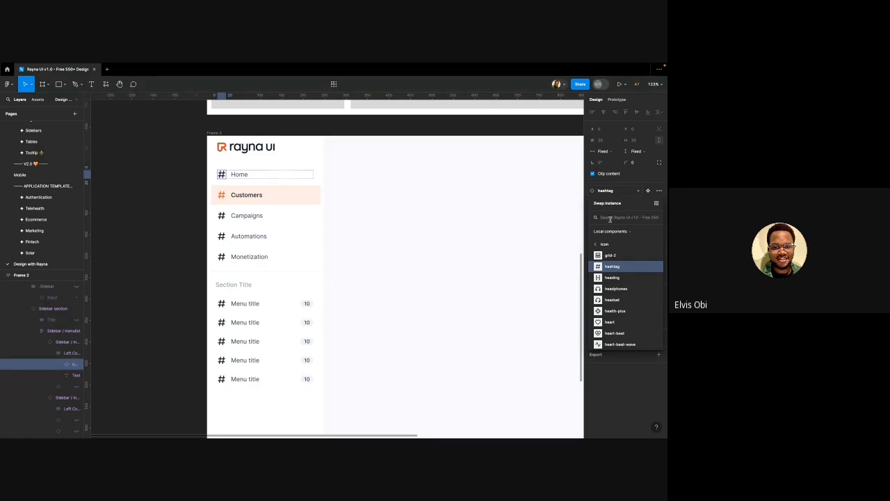
{"action": "type", "text": "home"}
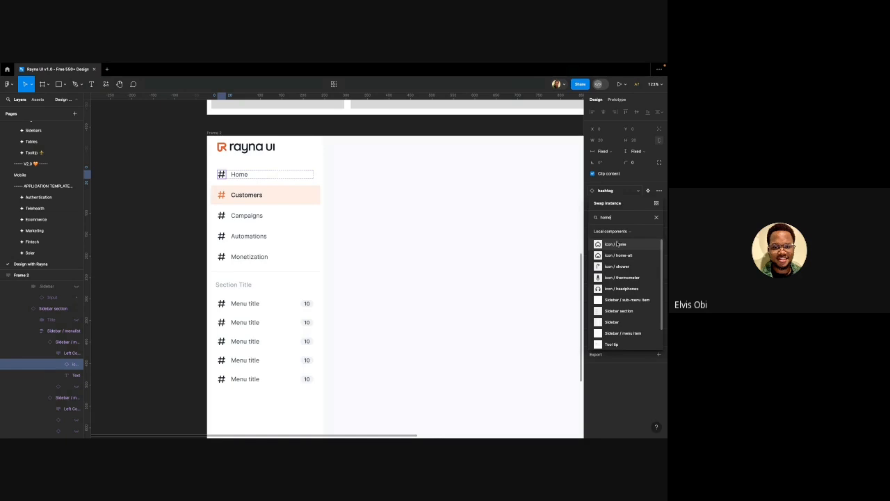
{"action": "left_click", "coordinate": [614, 245]}
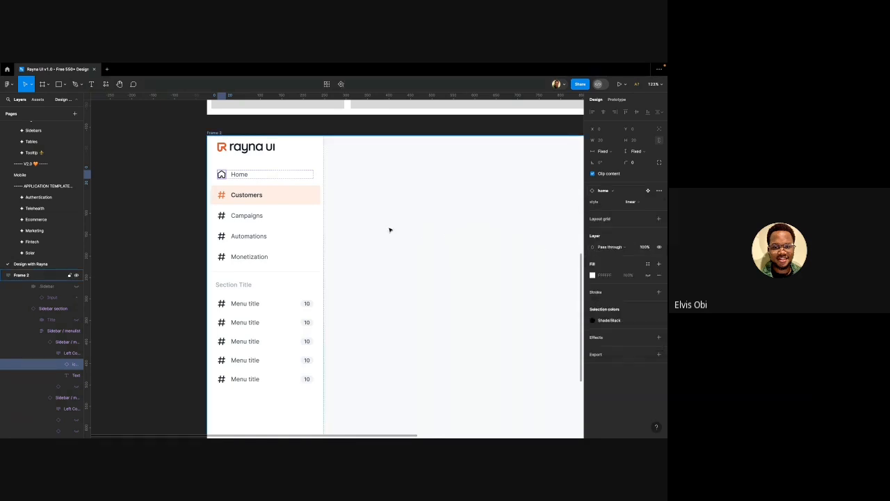
{"action": "left_click", "coordinate": [222, 195]}
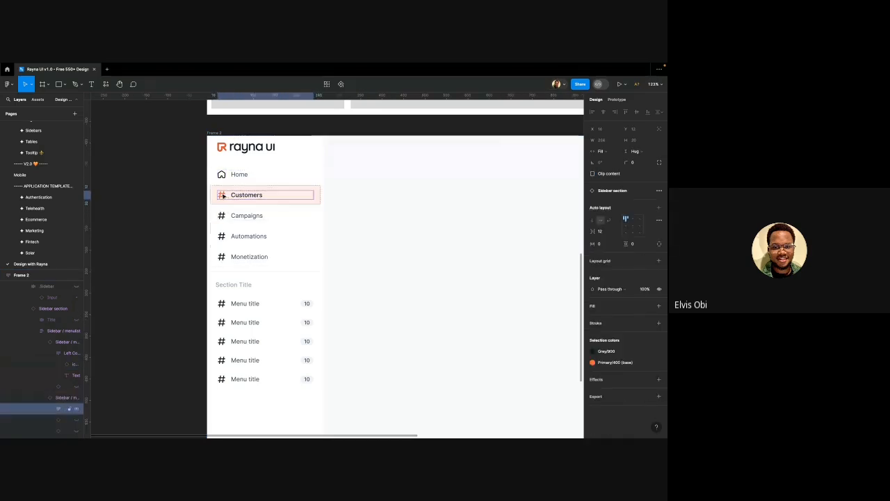
{"action": "left_click", "coordinate": [223, 196]}
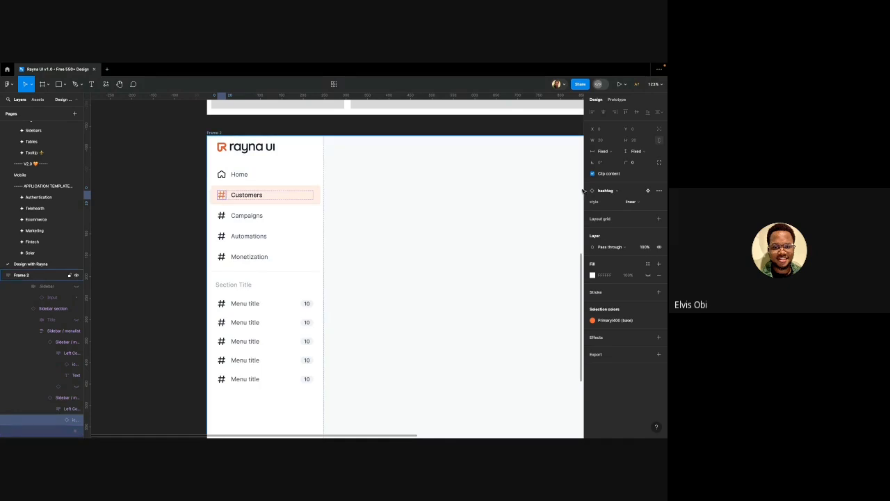
Swap the Customers hashtag icon for Icon / user-group, found by searching 'group'
{"action": "left_click", "coordinate": [618, 191]}
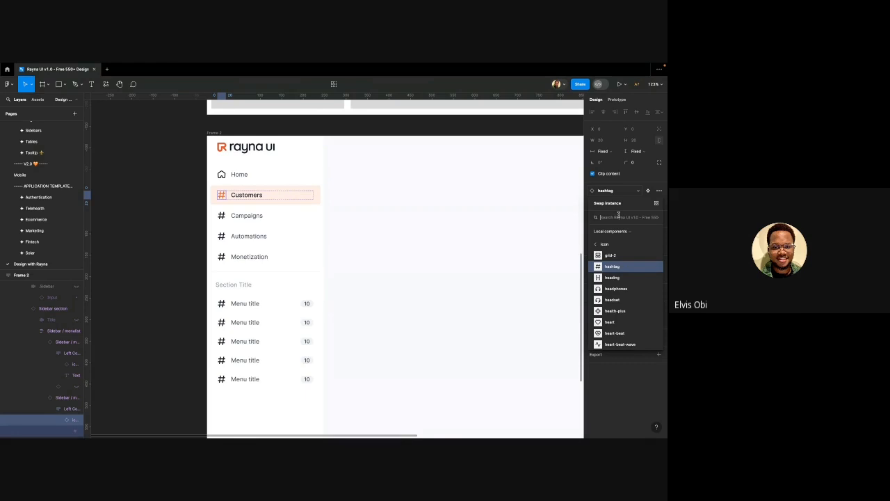
{"action": "type", "text": "people"}
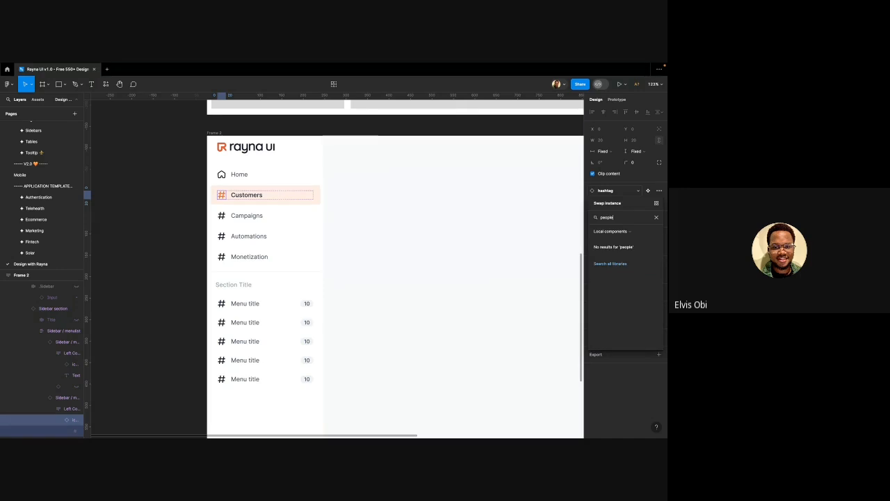
{"action": "key", "text": "BackSpace"}
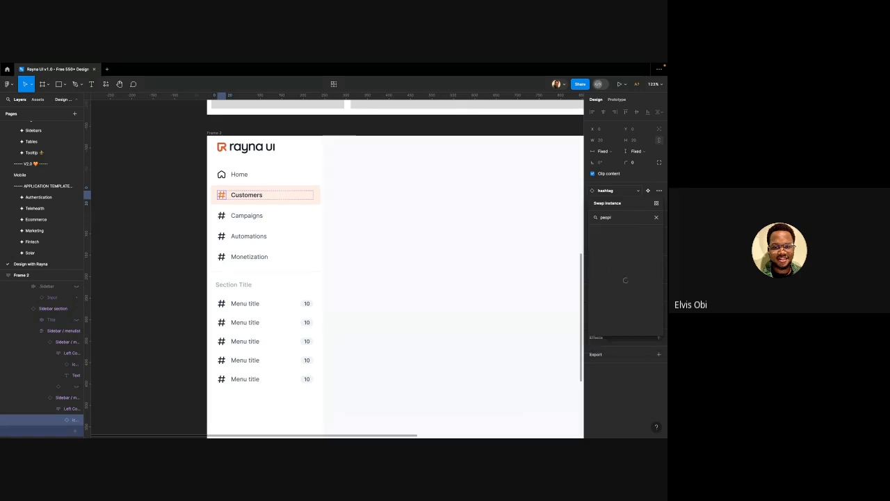
{"action": "key", "text": "BackSpace"}
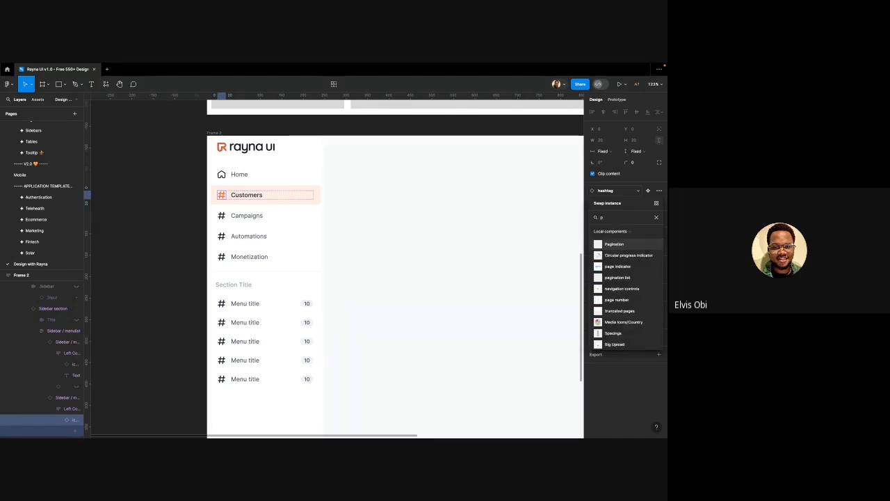
{"action": "type", "text": "ople"}
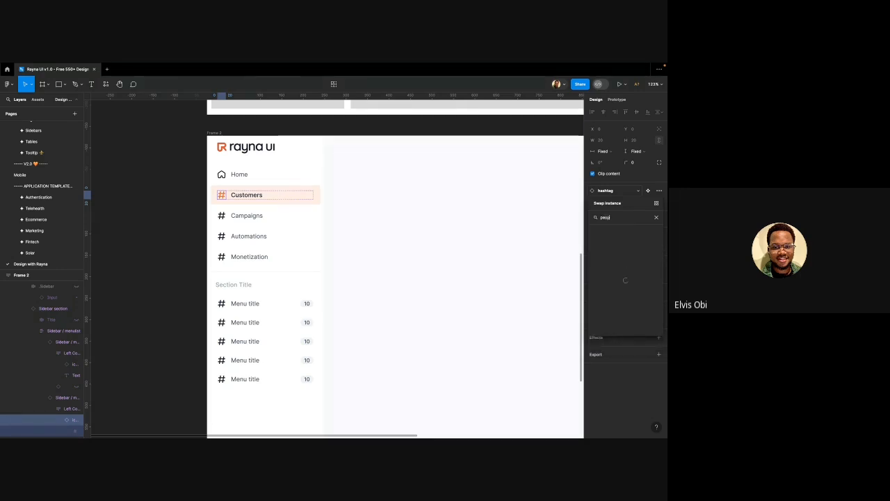
{"action": "key", "text": "BackSpace"}
{"action": "key", "text": "BackSpace"}
{"action": "key", "text": "BackSpace"}
{"action": "key", "text": "BackSpace"}
{"action": "key", "text": "BackSpace"}
{"action": "key", "text": "BackSpace"}
{"action": "type", "text": "group"}
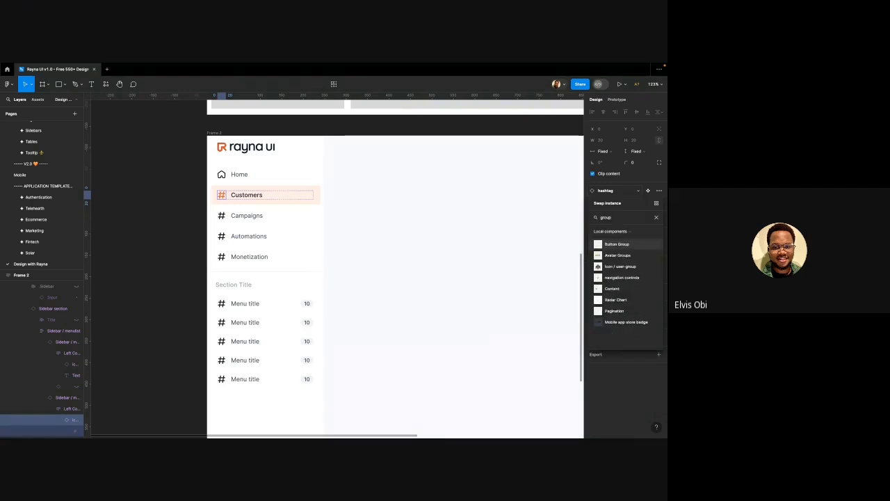
{"action": "left_click", "coordinate": [616, 267]}
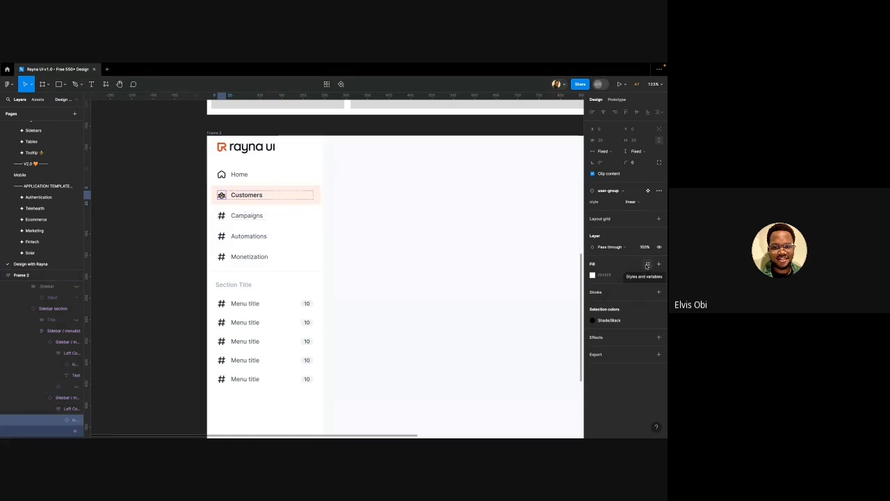
Change the user-group icon's colour from Shade/Black to the Primary/700 library style
{"action": "left_click", "coordinate": [605, 321]}
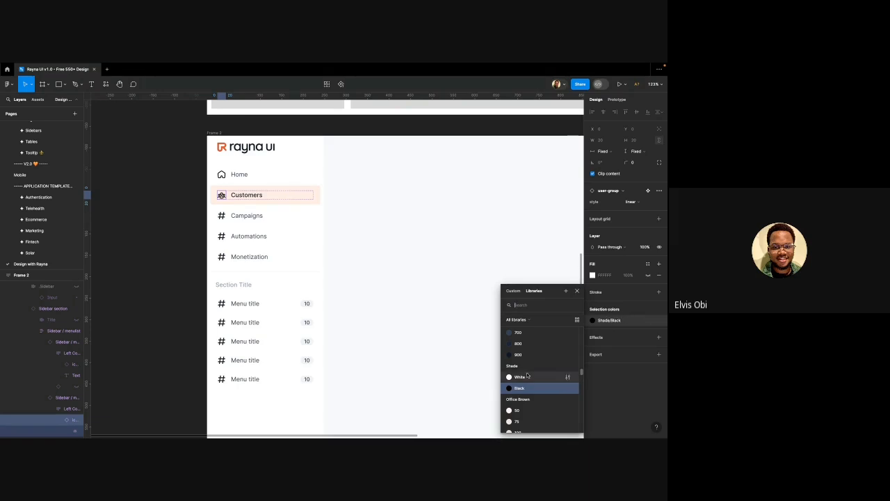
{"action": "scroll", "coordinate": [527, 375], "scroll_direction": "down", "scroll_amount": 10}
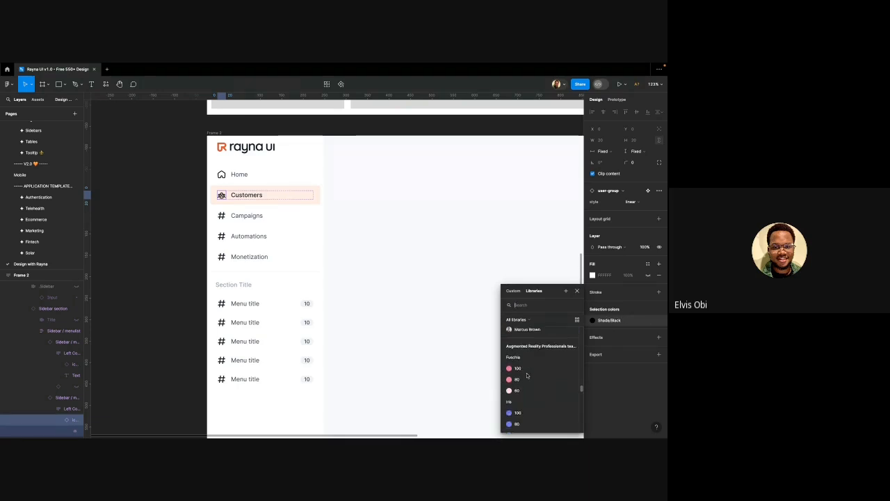
{"action": "scroll", "coordinate": [526, 375], "scroll_direction": "down", "scroll_amount": 3}
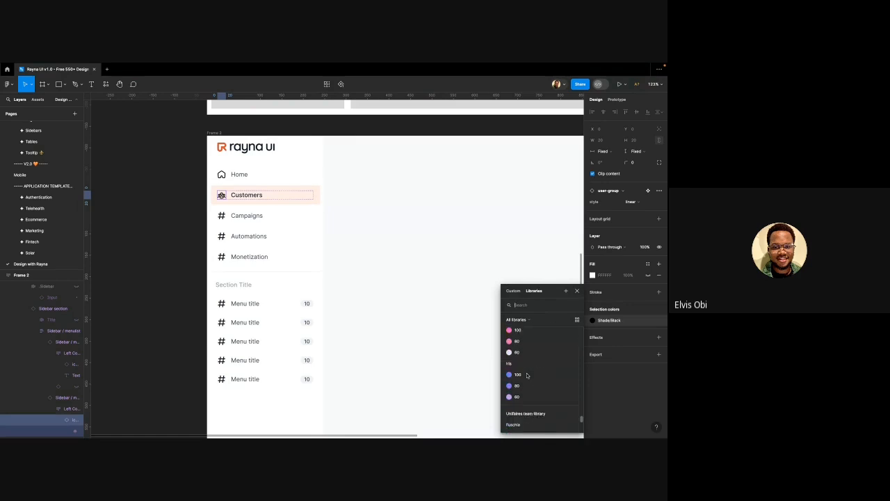
{"action": "scroll", "coordinate": [526, 375], "scroll_direction": "up", "scroll_amount": 3}
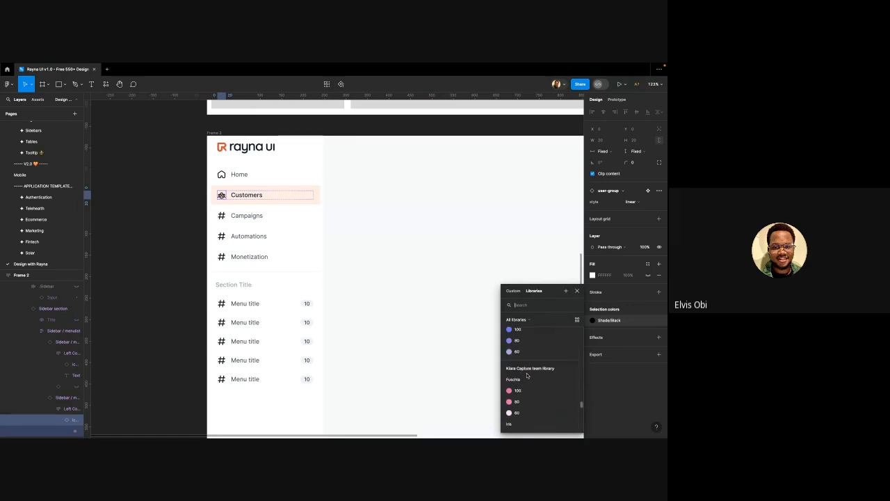
{"action": "scroll", "coordinate": [527, 375], "scroll_direction": "up", "scroll_amount": 8}
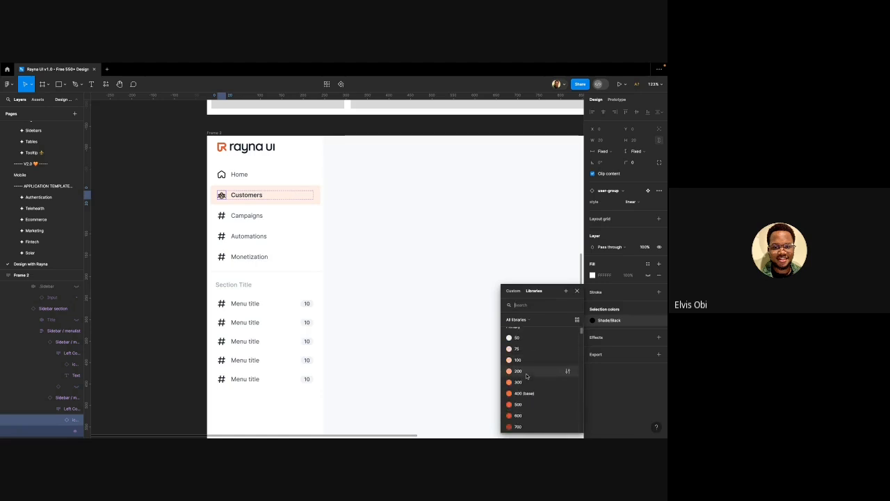
{"action": "scroll", "coordinate": [527, 376], "scroll_direction": "up", "scroll_amount": 1}
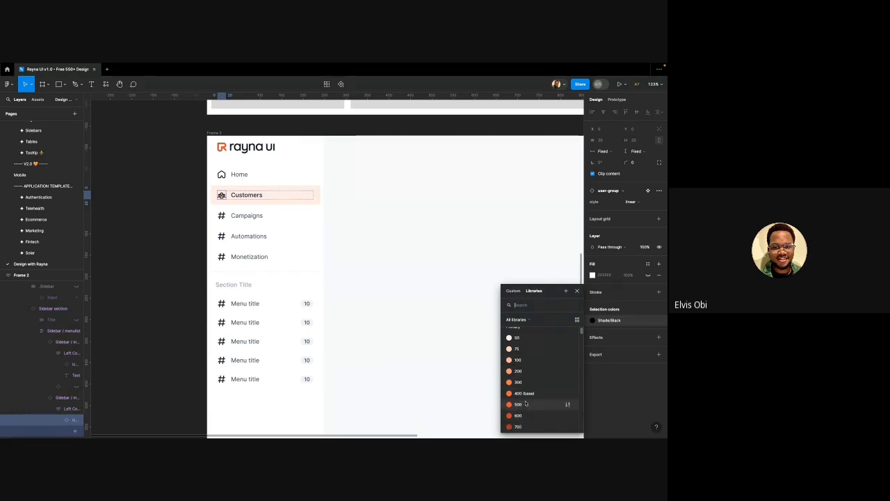
{"action": "scroll", "coordinate": [525, 396], "scroll_direction": "down", "scroll_amount": 1}
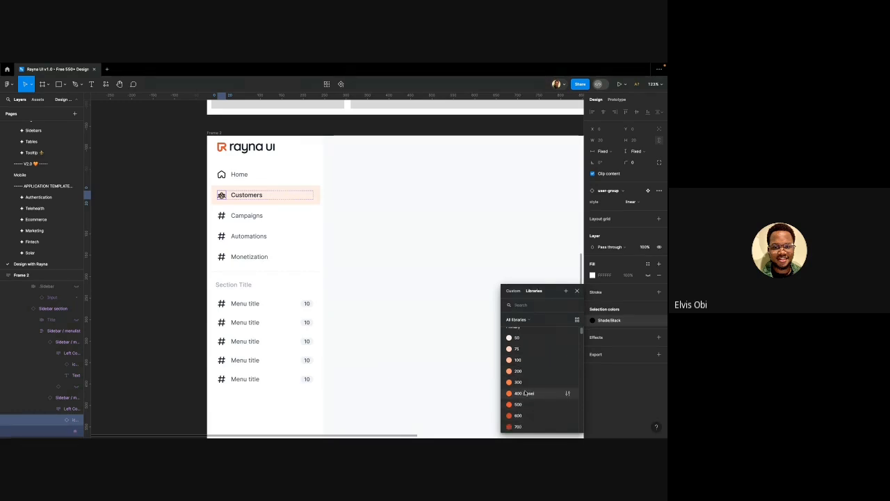
{"action": "left_click", "coordinate": [525, 428]}
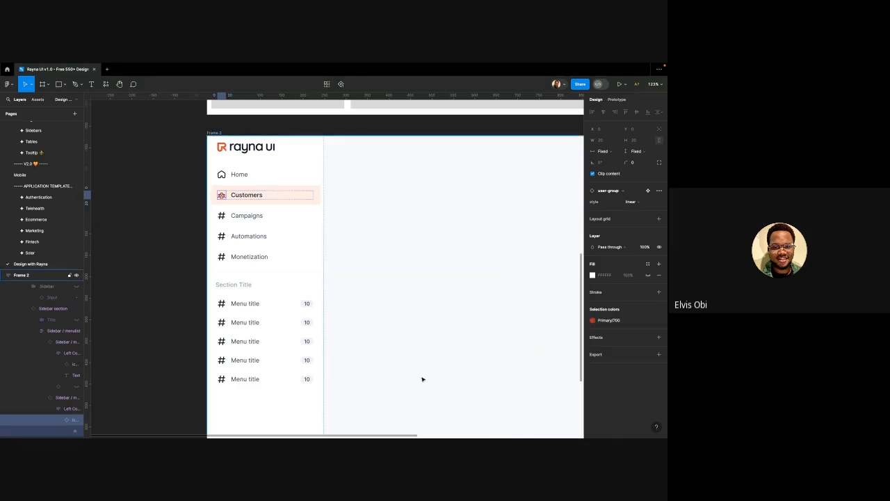
Select the Campaigns item's hashtag icon and keep its style set to linear
{"action": "left_click", "coordinate": [221, 217]}
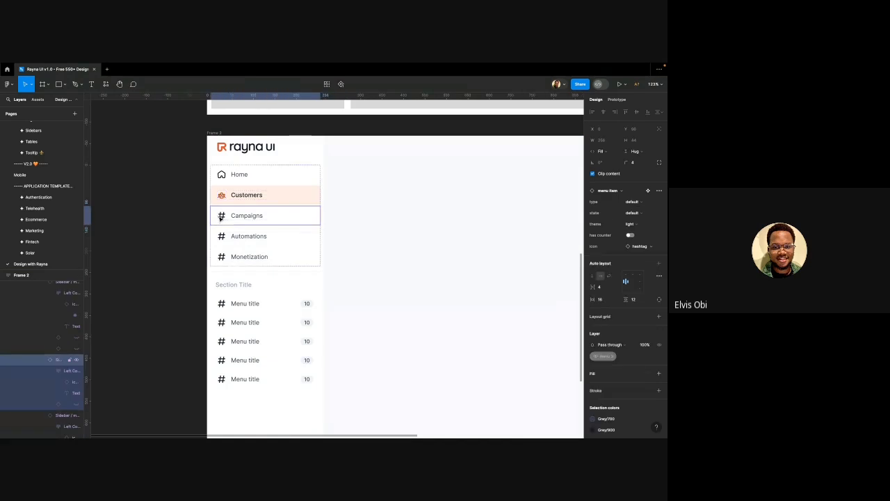
{"action": "double_click", "coordinate": [221, 218]}
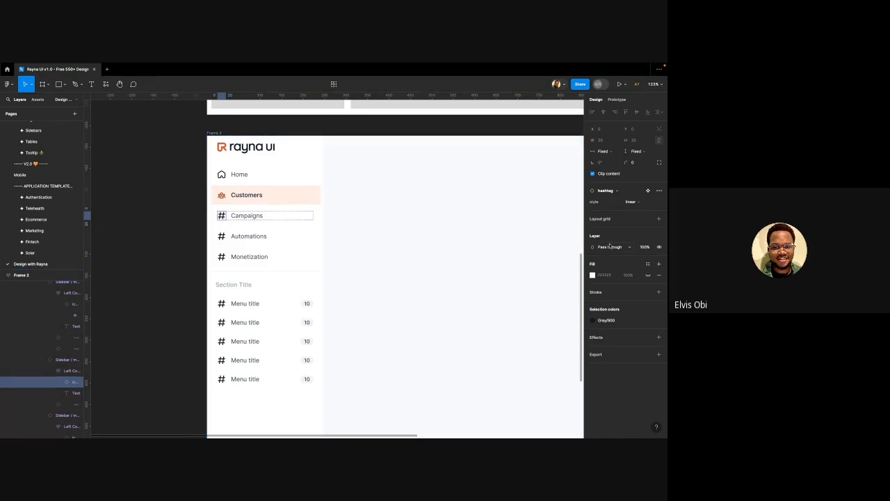
{"action": "left_click", "coordinate": [632, 203]}
{"action": "left_click", "coordinate": [623, 203]}
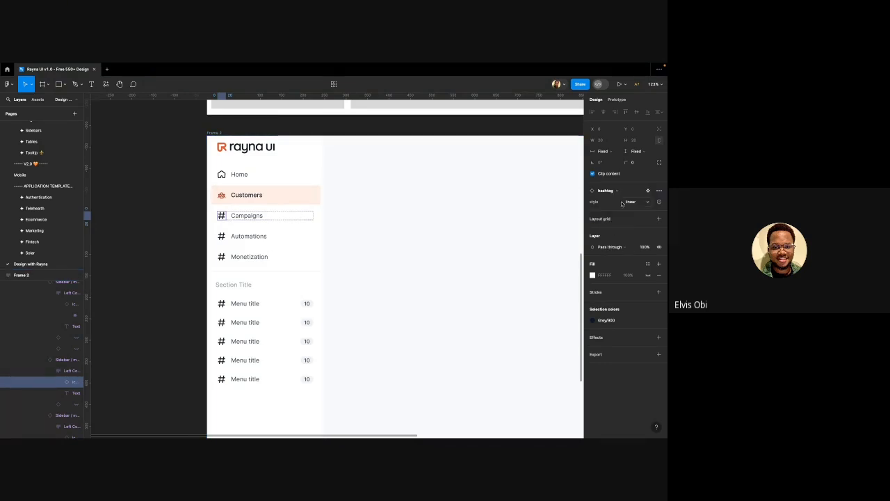
Search the icon swap list for 'mic' and 'megaphone', then clear the search
{"action": "left_click", "coordinate": [609, 191]}
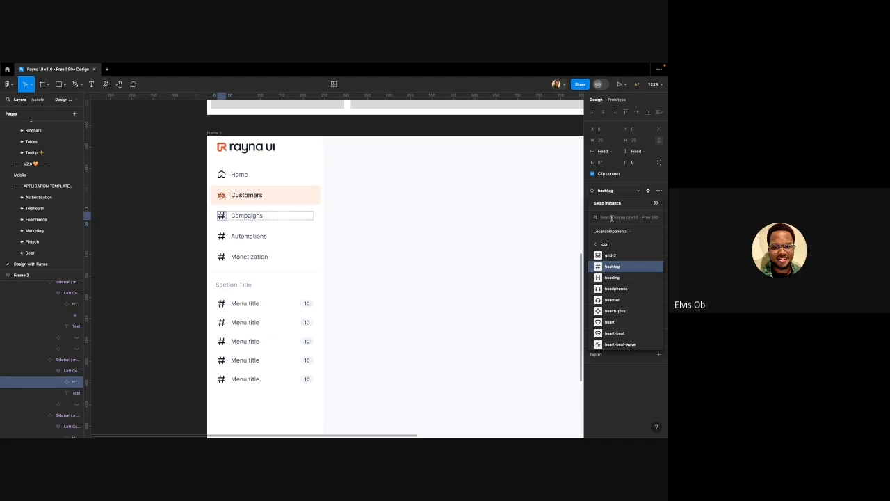
{"action": "type", "text": "mic"}
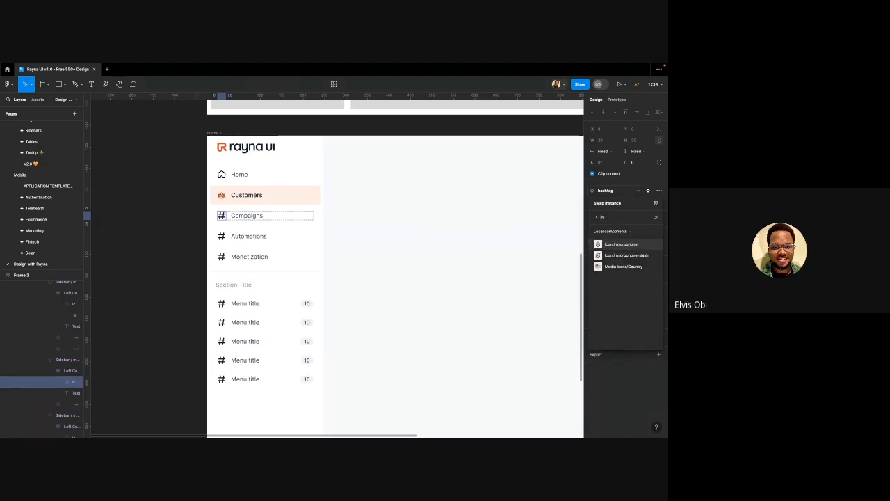
{"action": "key", "text": "BackSpace"}
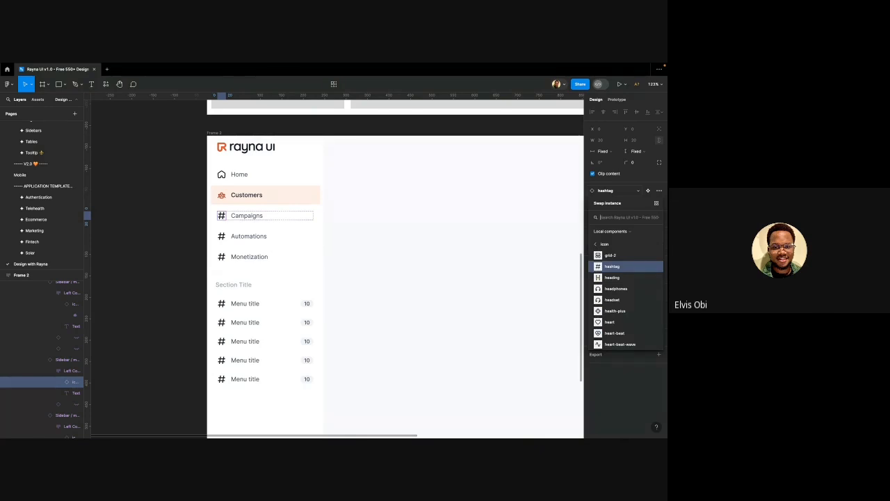
{"action": "type", "text": "mega"}
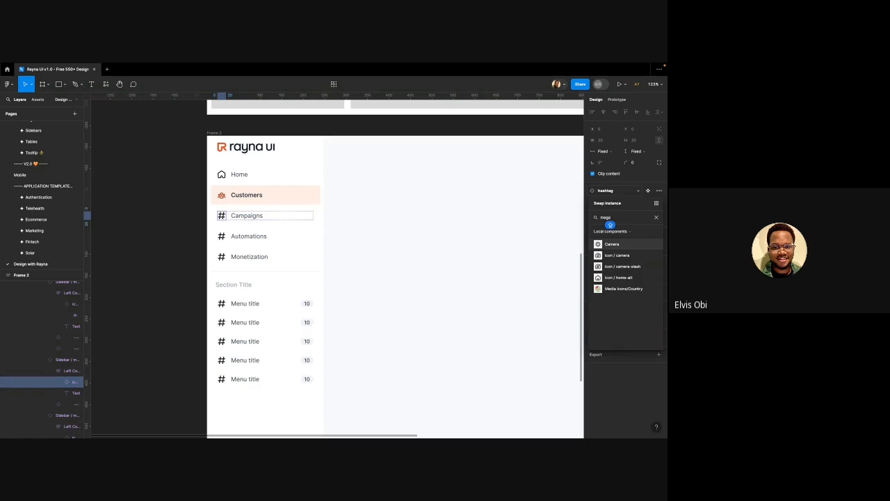
{"action": "type", "text": "PHO"}
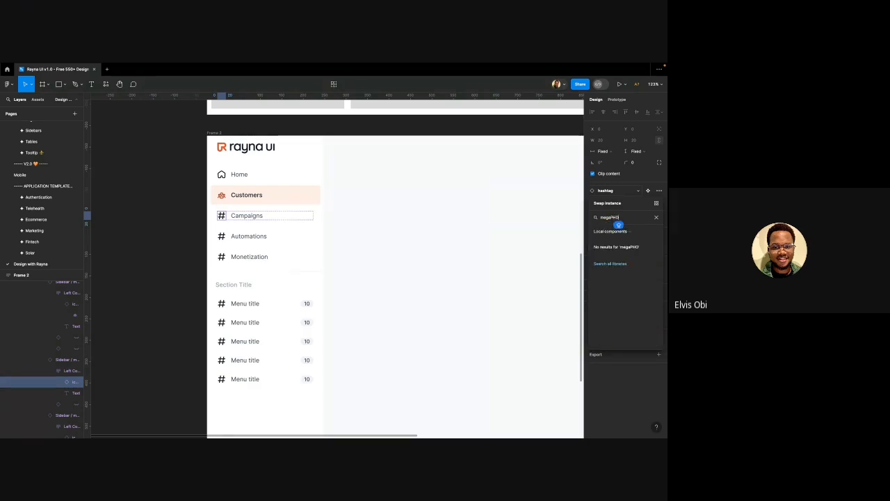
{"action": "key", "text": "BackSpace"}
{"action": "key", "text": "BackSpace"}
{"action": "key", "text": "BackSpace"}
{"action": "key", "text": "BackSpace"}
{"action": "key", "text": "BackSpace"}
{"action": "key", "text": "BackSpace"}
{"action": "key", "text": "BackSpace"}
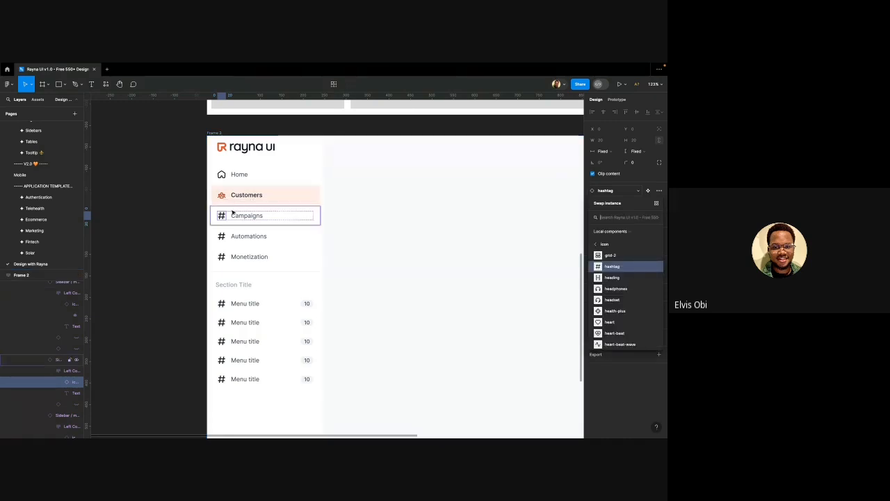
Go to the hashtag icon's main component and find the loudspeaker icon's linear variant
{"action": "right_click", "coordinate": [223, 216]}
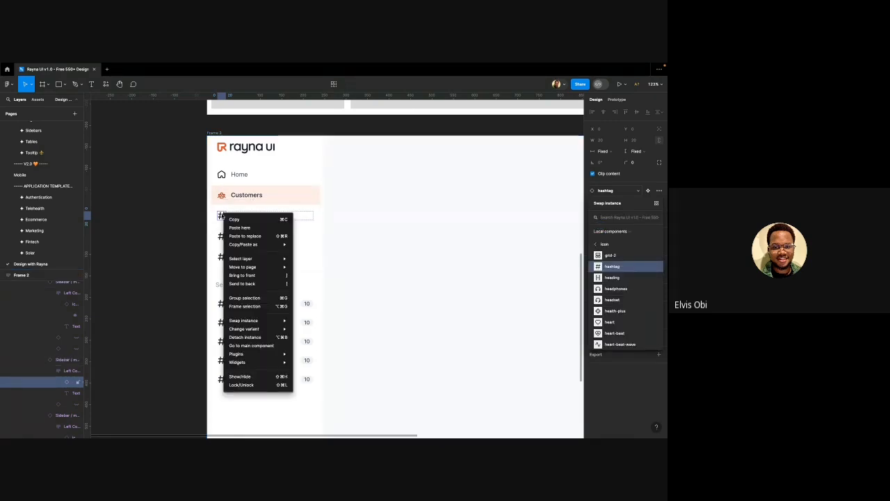
{"action": "mouse_move", "coordinate": [260, 261]}
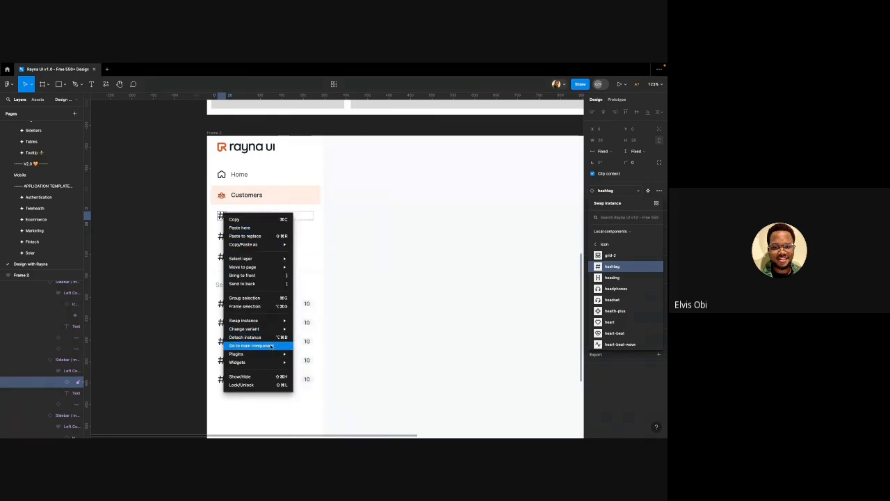
{"action": "left_click", "coordinate": [245, 346]}
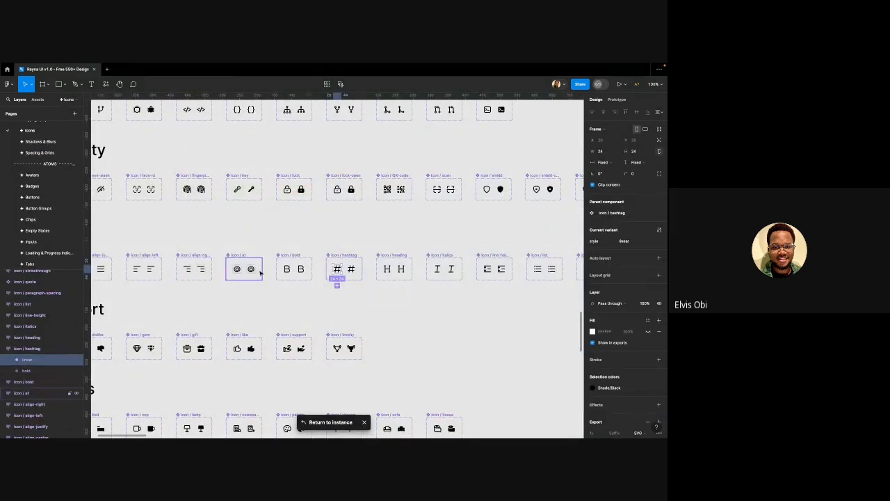
{"action": "scroll", "coordinate": [260, 274], "scroll_direction": "down", "scroll_amount": 5}
{"action": "scroll", "coordinate": [162, 270], "scroll_direction": "down", "scroll_amount": 5}
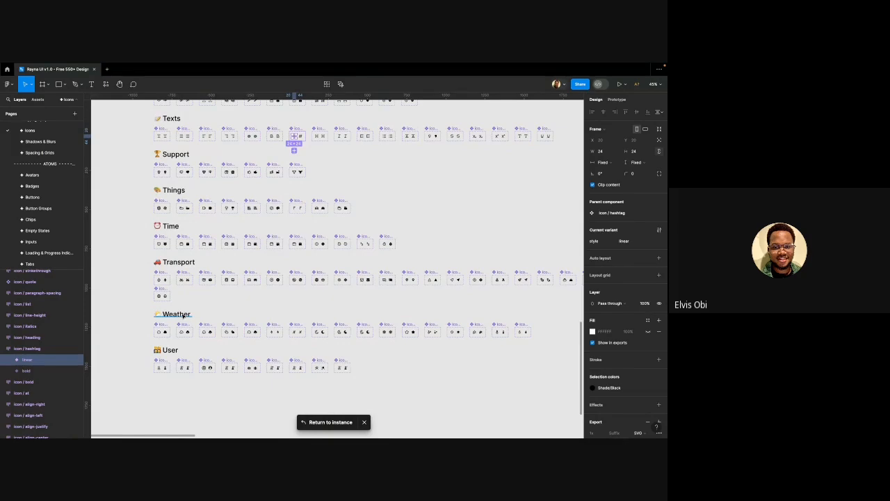
{"action": "scroll", "coordinate": [188, 300], "scroll_direction": "up", "scroll_amount": 3}
{"action": "scroll", "coordinate": [187, 297], "scroll_direction": "up", "scroll_amount": 10}
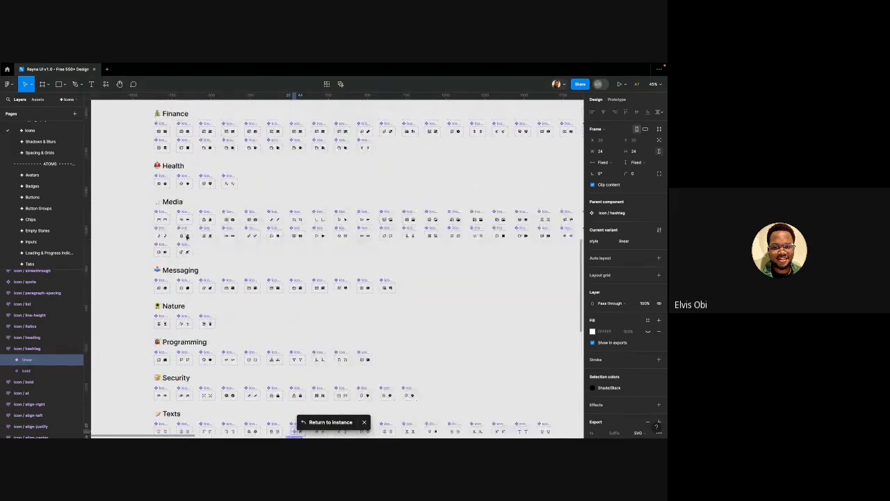
{"action": "scroll", "coordinate": [187, 238], "scroll_direction": "up", "scroll_amount": 15}
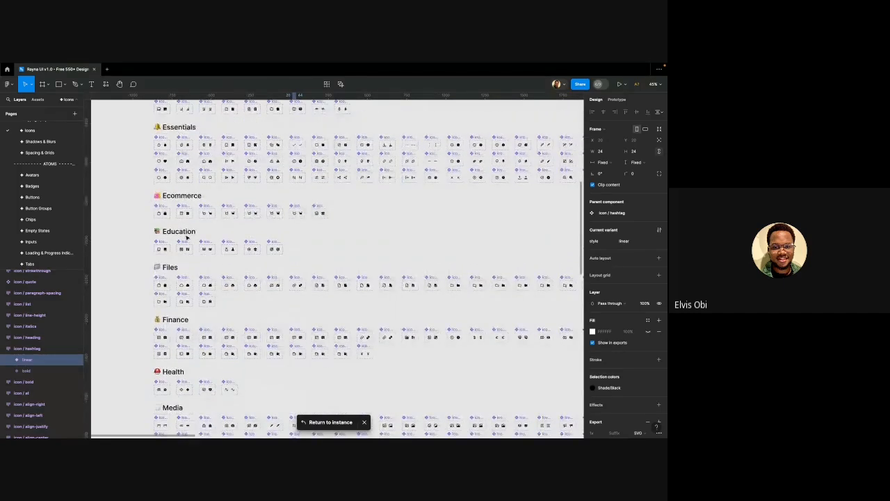
{"action": "scroll", "coordinate": [186, 238], "scroll_direction": "up", "scroll_amount": 7}
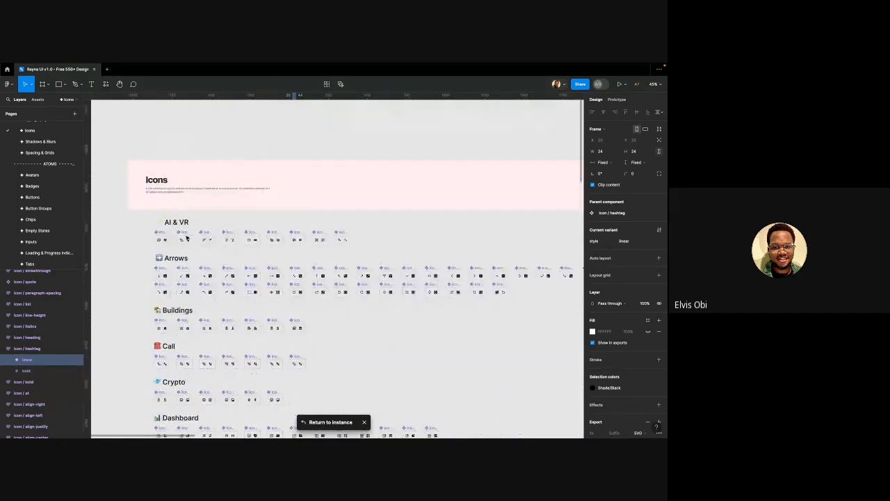
{"action": "scroll", "coordinate": [186, 238], "scroll_direction": "down", "scroll_amount": 5}
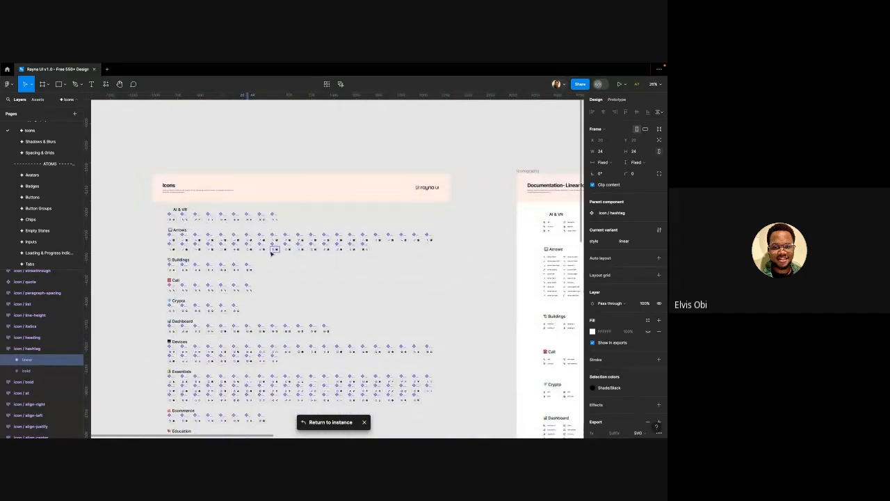
{"action": "scroll", "coordinate": [249, 258], "scroll_direction": "up", "scroll_amount": 7}
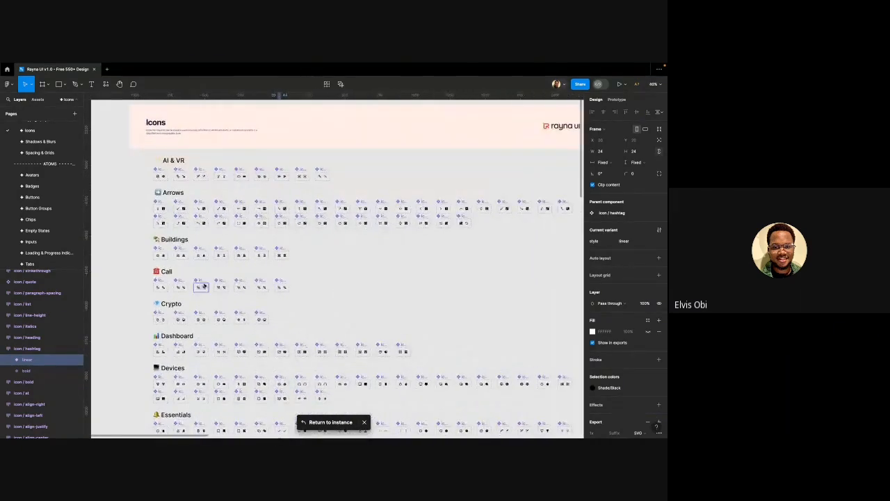
{"action": "scroll", "coordinate": [204, 285], "scroll_direction": "up", "scroll_amount": 4}
{"action": "scroll", "coordinate": [268, 290], "scroll_direction": "down", "scroll_amount": 1}
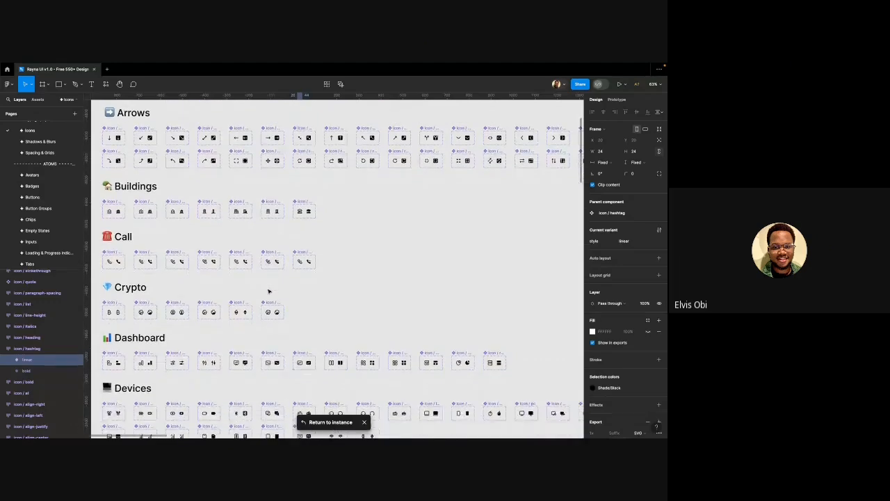
{"action": "scroll", "coordinate": [267, 290], "scroll_direction": "down", "scroll_amount": 2}
{"action": "scroll", "coordinate": [268, 290], "scroll_direction": "down", "scroll_amount": 1}
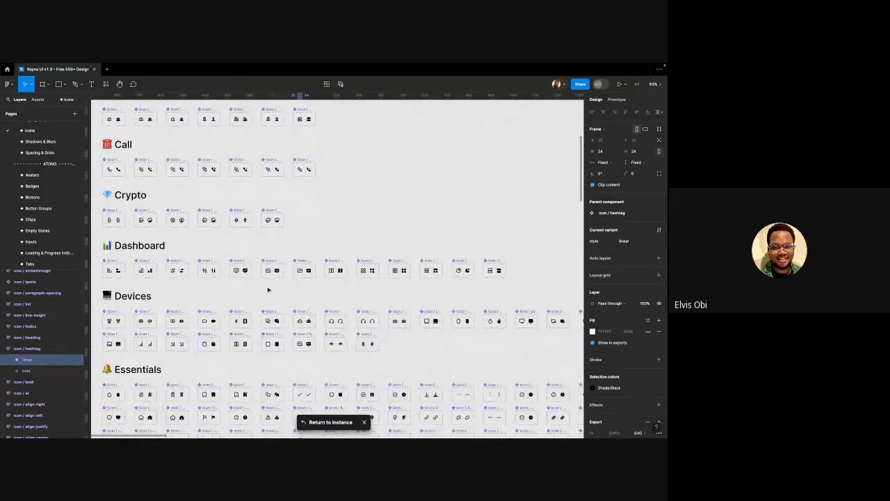
{"action": "scroll", "coordinate": [267, 289], "scroll_direction": "right", "scroll_amount": 6}
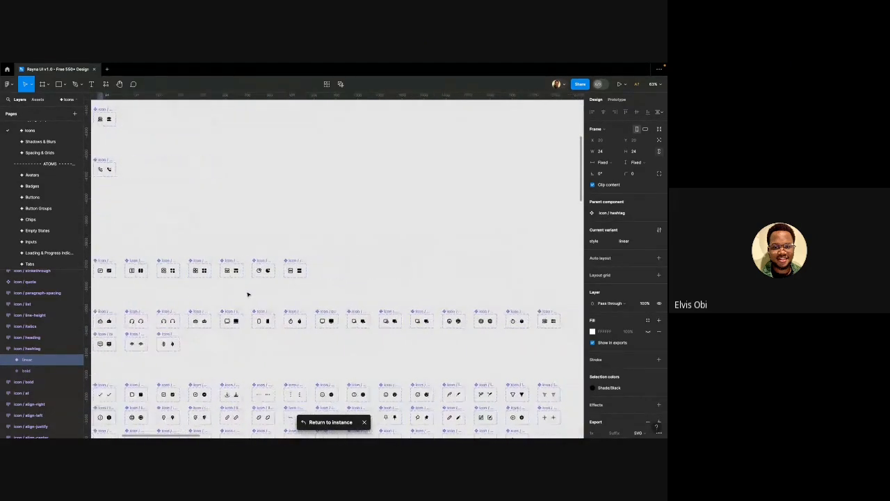
{"action": "scroll", "coordinate": [251, 292], "scroll_direction": "down", "scroll_amount": 1}
{"action": "scroll", "coordinate": [248, 294], "scroll_direction": "down", "scroll_amount": 1}
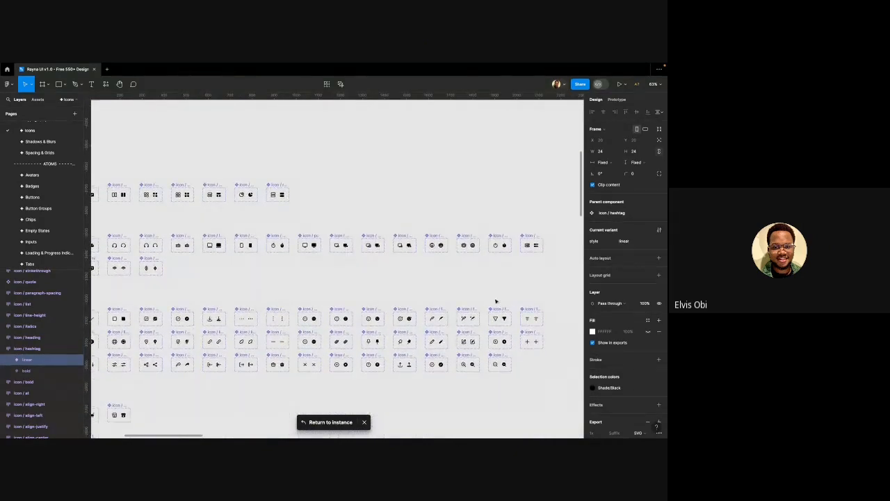
{"action": "scroll", "coordinate": [513, 339], "scroll_direction": "up", "scroll_amount": 2}
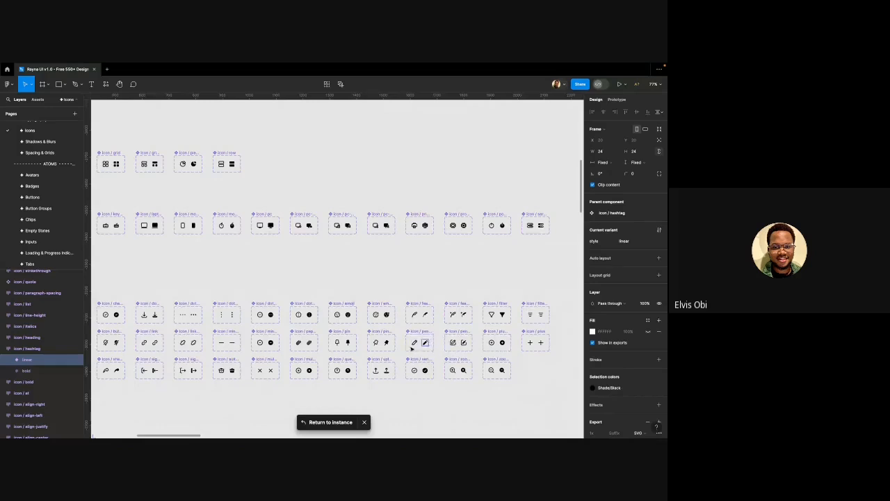
{"action": "scroll", "coordinate": [407, 350], "scroll_direction": "left", "scroll_amount": 3}
{"action": "scroll", "coordinate": [406, 350], "scroll_direction": "left", "scroll_amount": 3}
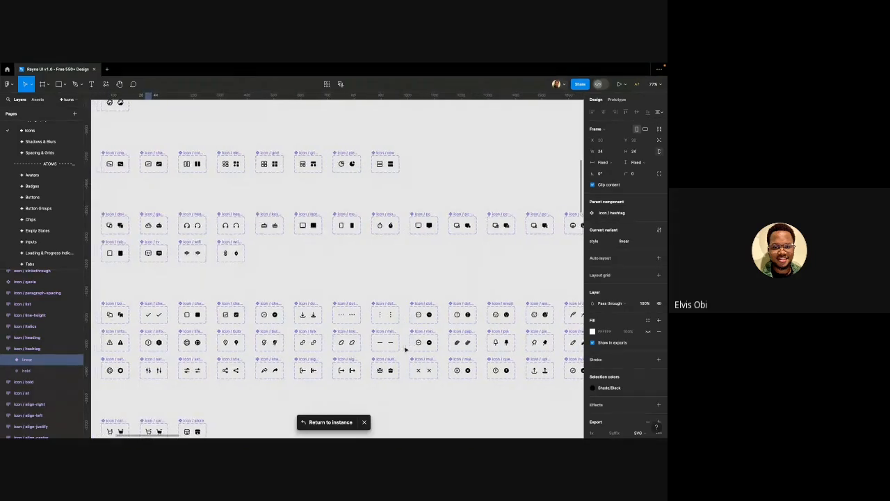
{"action": "scroll", "coordinate": [341, 348], "scroll_direction": "left", "scroll_amount": 2}
{"action": "scroll", "coordinate": [340, 348], "scroll_direction": "down", "scroll_amount": 1}
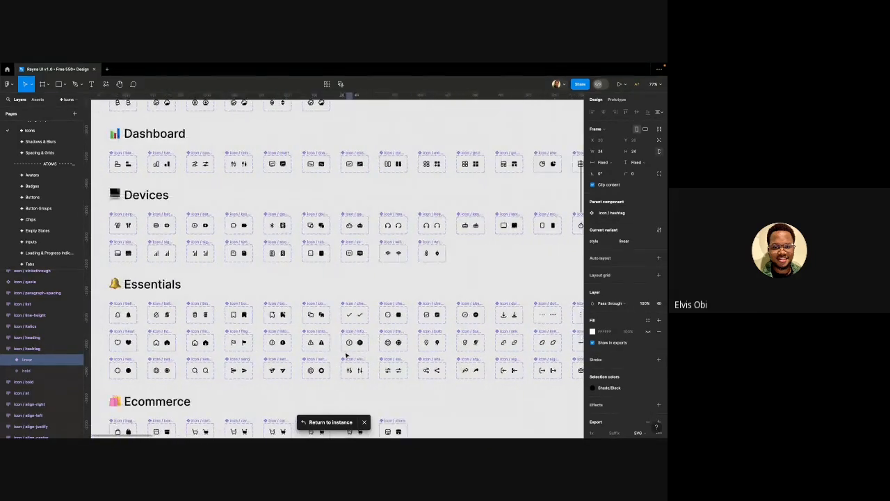
{"action": "scroll", "coordinate": [302, 327], "scroll_direction": "down", "scroll_amount": 3}
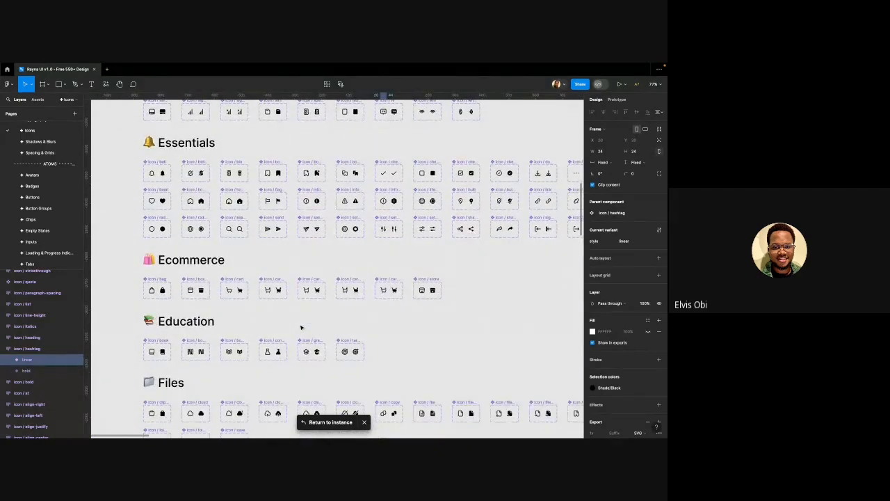
{"action": "scroll", "coordinate": [301, 327], "scroll_direction": "down", "scroll_amount": 3}
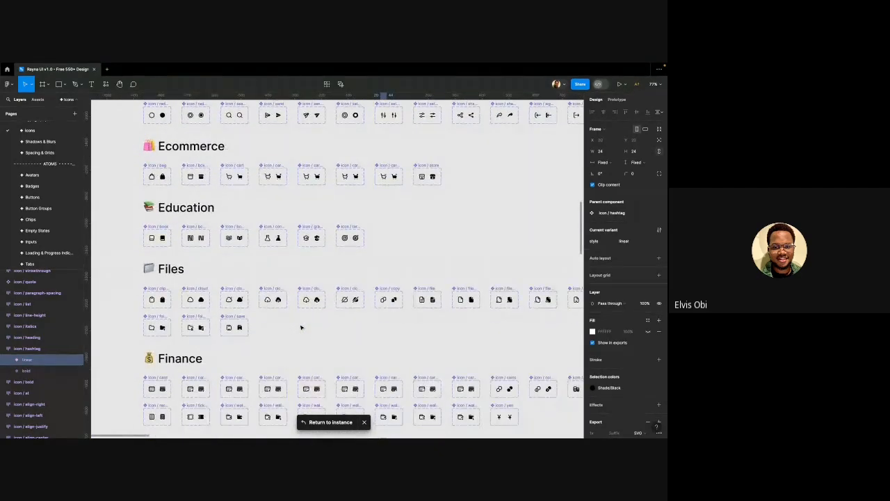
{"action": "scroll", "coordinate": [301, 327], "scroll_direction": "right", "scroll_amount": 3}
{"action": "scroll", "coordinate": [301, 327], "scroll_direction": "down", "scroll_amount": 1}
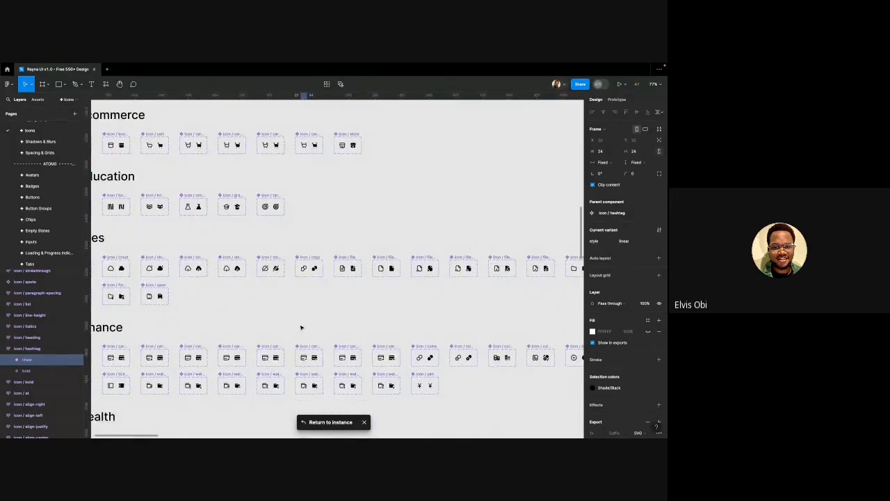
{"action": "scroll", "coordinate": [302, 327], "scroll_direction": "right", "scroll_amount": 10}
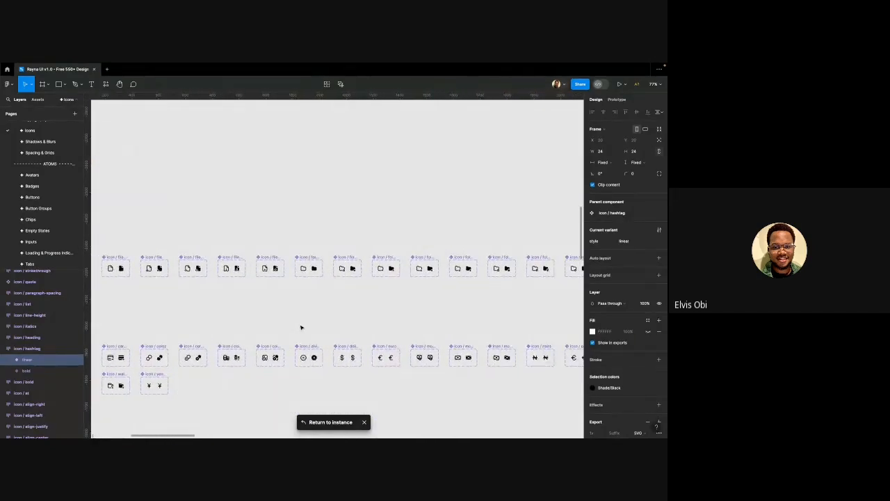
{"action": "scroll", "coordinate": [301, 327], "scroll_direction": "left", "scroll_amount": 6}
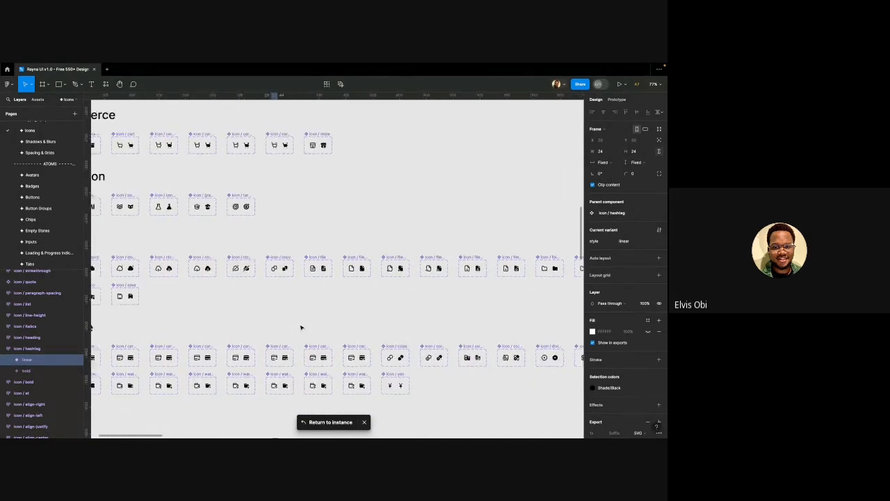
{"action": "scroll", "coordinate": [301, 327], "scroll_direction": "left", "scroll_amount": 5}
{"action": "scroll", "coordinate": [303, 321], "scroll_direction": "down", "scroll_amount": 2}
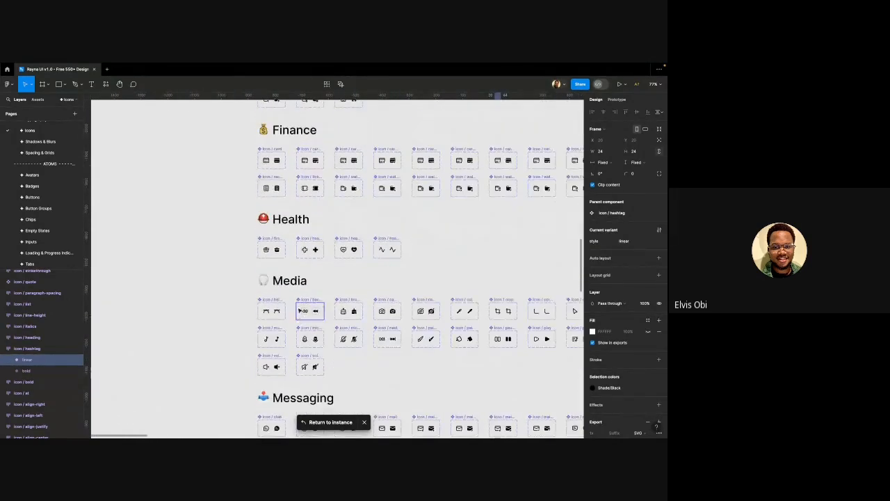
{"action": "scroll", "coordinate": [292, 284], "scroll_direction": "right", "scroll_amount": 2}
{"action": "scroll", "coordinate": [292, 284], "scroll_direction": "right", "scroll_amount": 1}
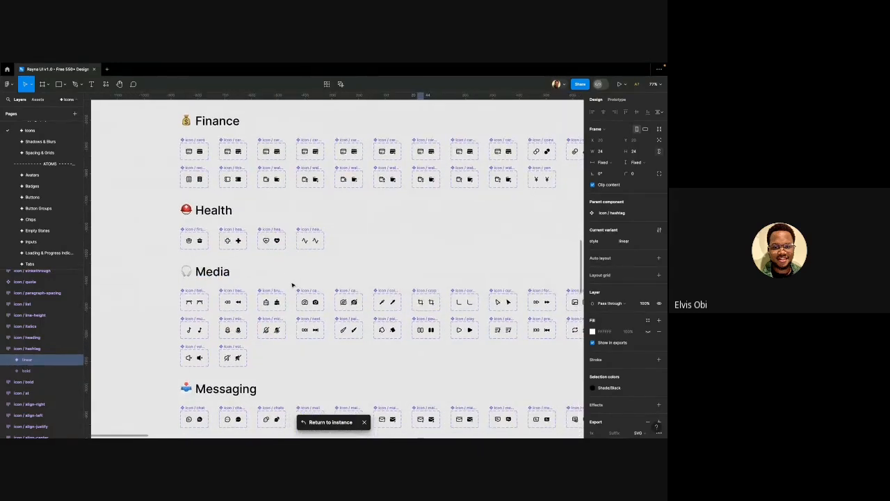
{"action": "scroll", "coordinate": [292, 284], "scroll_direction": "right", "scroll_amount": 5}
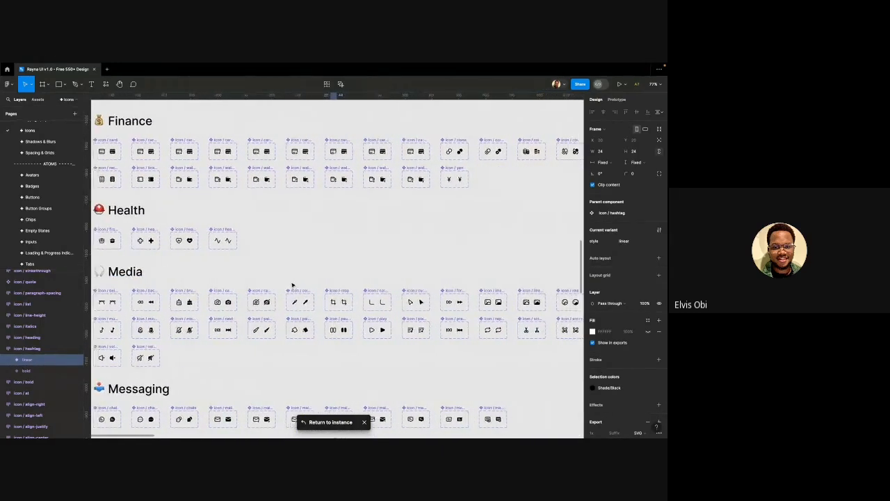
{"action": "scroll", "coordinate": [292, 283], "scroll_direction": "right", "scroll_amount": 6}
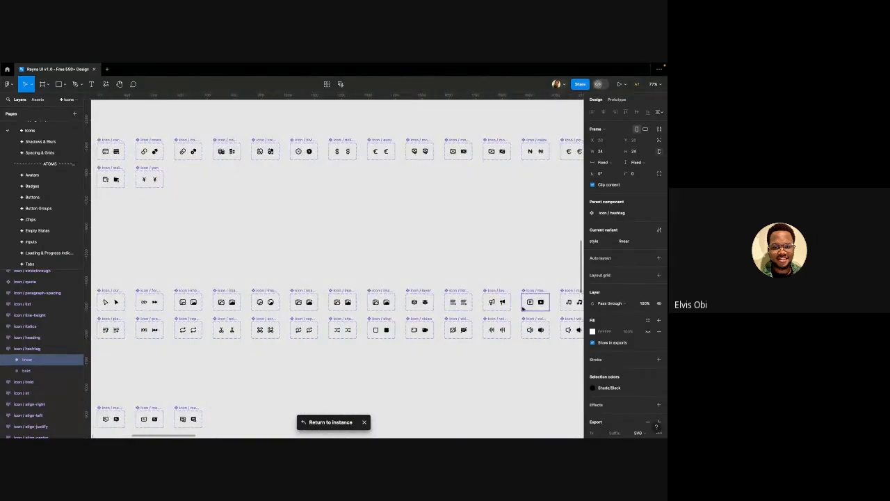
{"action": "scroll", "coordinate": [506, 306], "scroll_direction": "up", "scroll_amount": 3}
{"action": "scroll", "coordinate": [499, 309], "scroll_direction": "up", "scroll_amount": 3}
{"action": "left_click", "coordinate": [473, 299]}
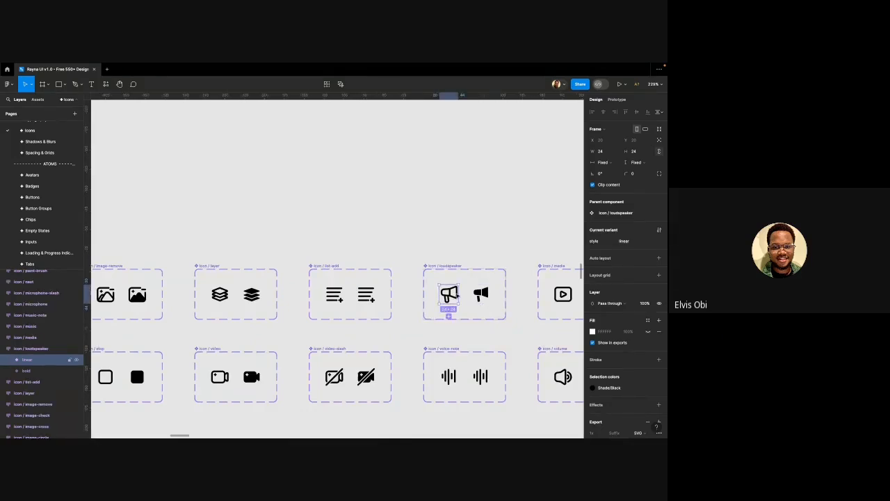
Enlarge the Pages list and switch to the Design with Rayna page
{"action": "scroll", "coordinate": [422, 278], "scroll_direction": "down", "scroll_amount": 4}
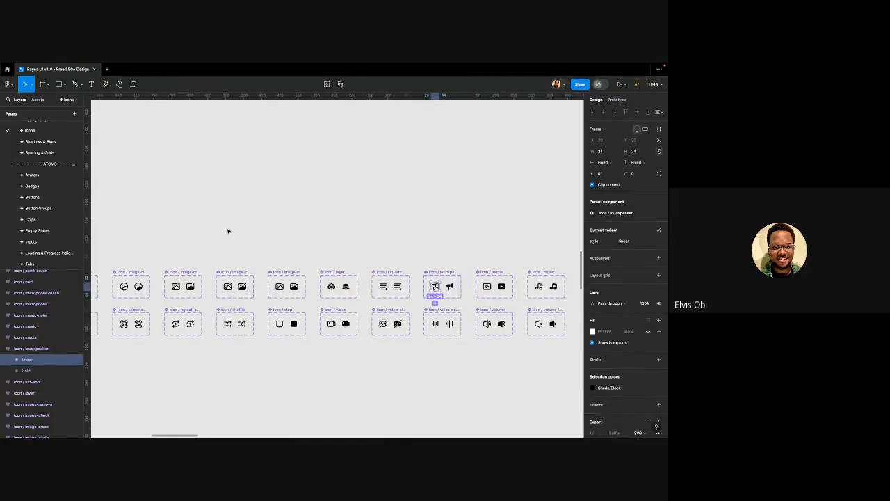
{"action": "scroll", "coordinate": [67, 203], "scroll_direction": "down", "scroll_amount": 5}
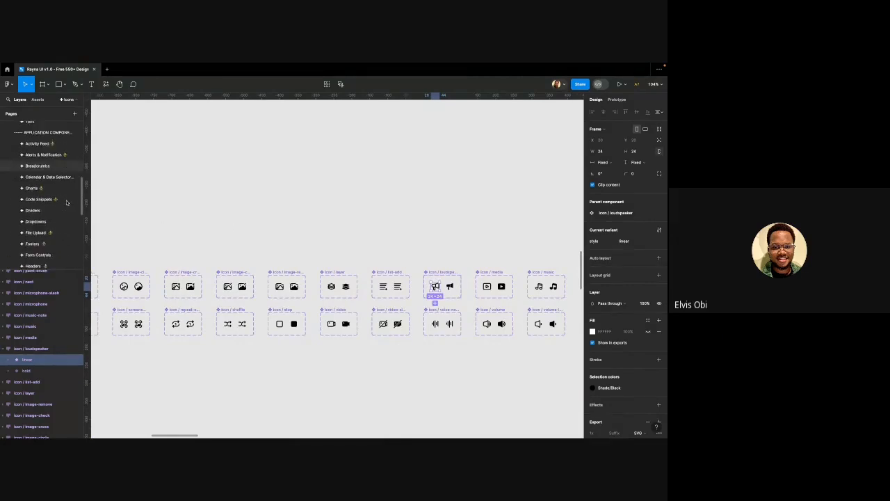
{"action": "scroll", "coordinate": [66, 202], "scroll_direction": "down", "scroll_amount": 8}
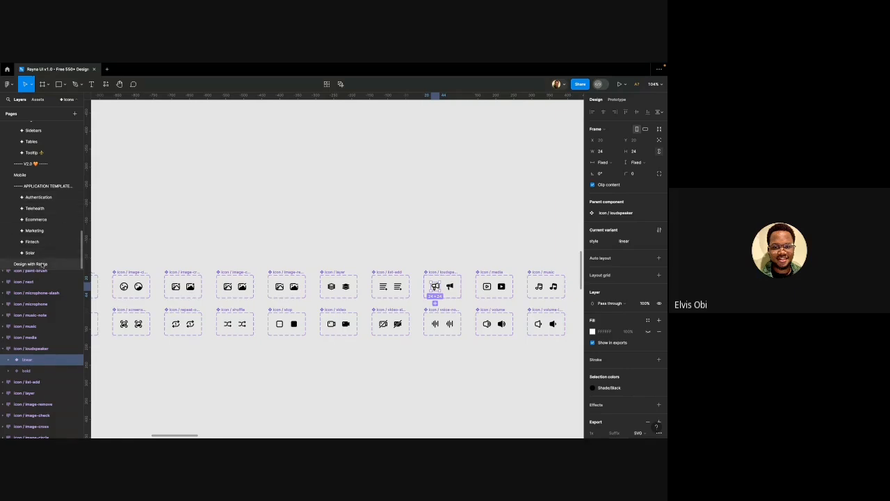
{"action": "left_click_drag", "start_coordinate": [42, 265], "coordinate": [57, 173]}
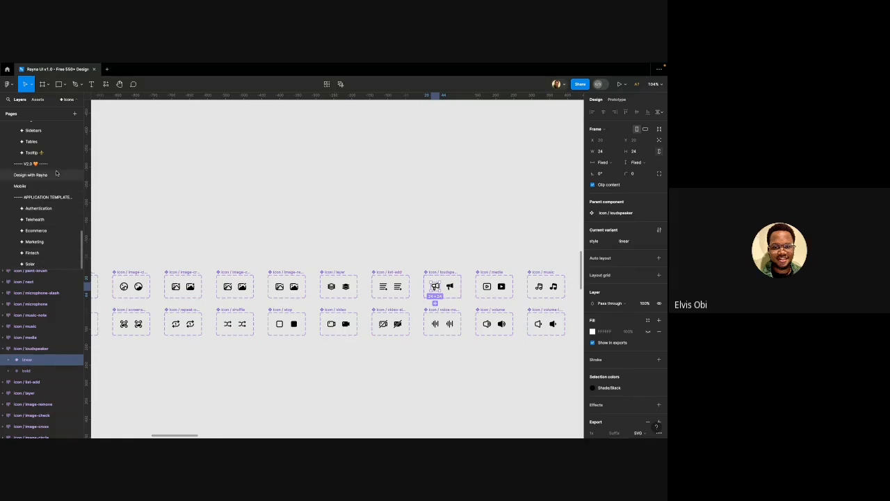
{"action": "left_click", "coordinate": [57, 173]}
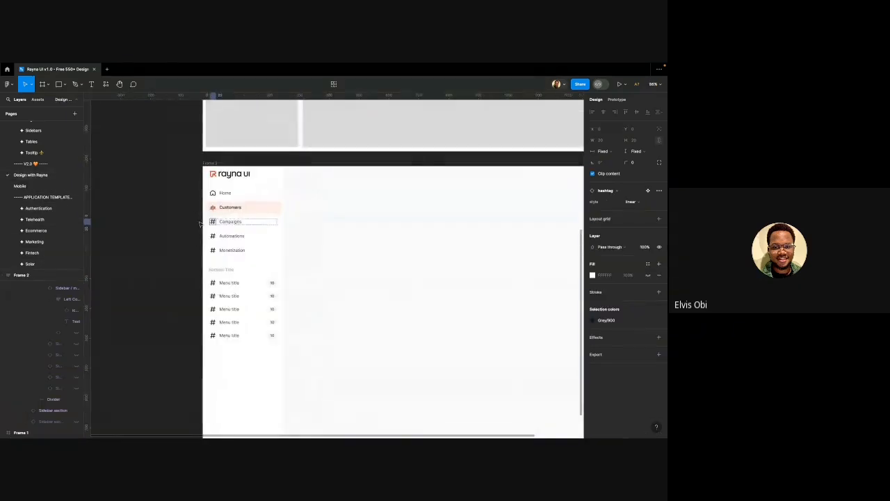
Swap the Campaigns hashtag icon for the loudspeaker icon
{"action": "left_click", "coordinate": [610, 191]}
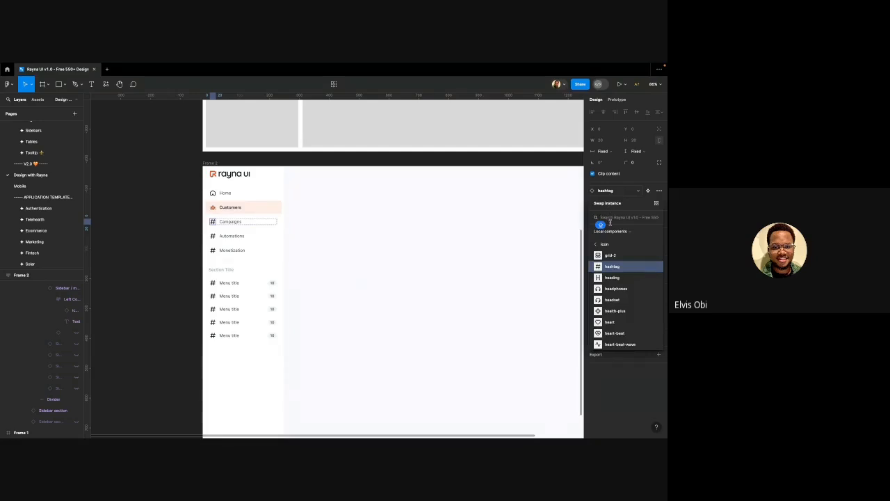
{"action": "type", "text": "SPEAKER"}
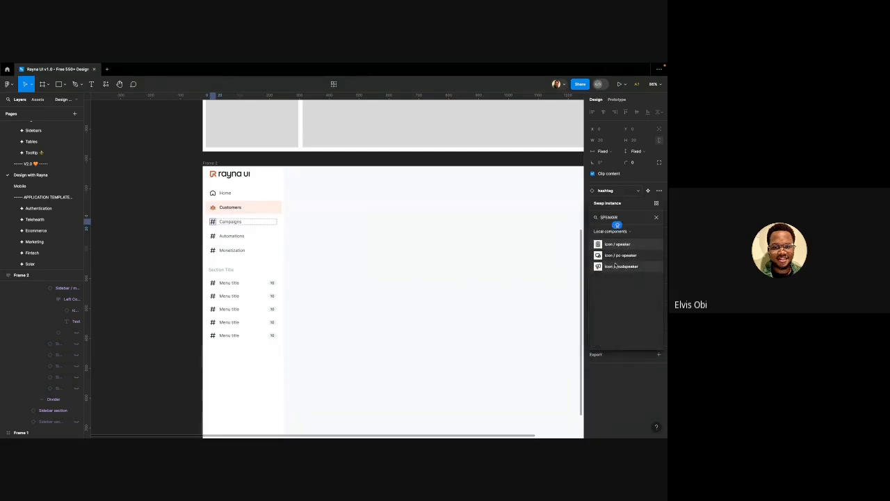
{"action": "left_click", "coordinate": [618, 267]}
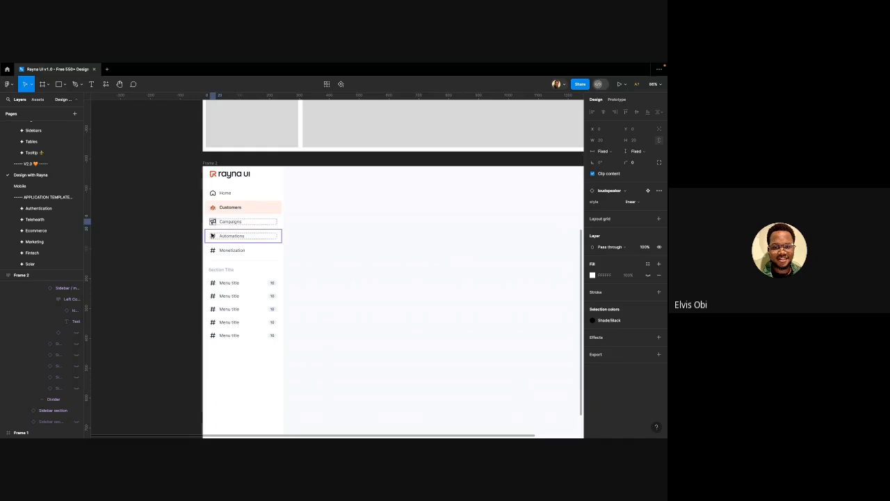
Swap the Automations item's hashtag icon for icon / lightning
{"action": "double_click", "coordinate": [213, 236]}
{"action": "double_click", "coordinate": [213, 238]}
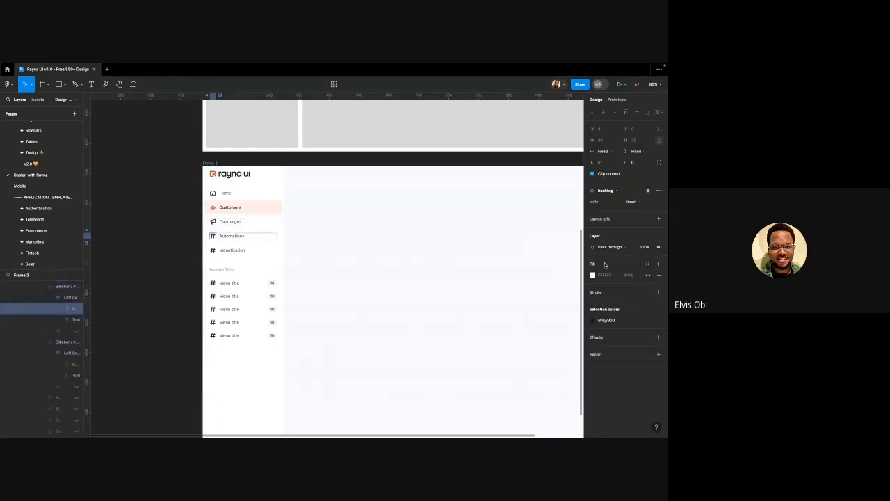
{"action": "left_click", "coordinate": [615, 194]}
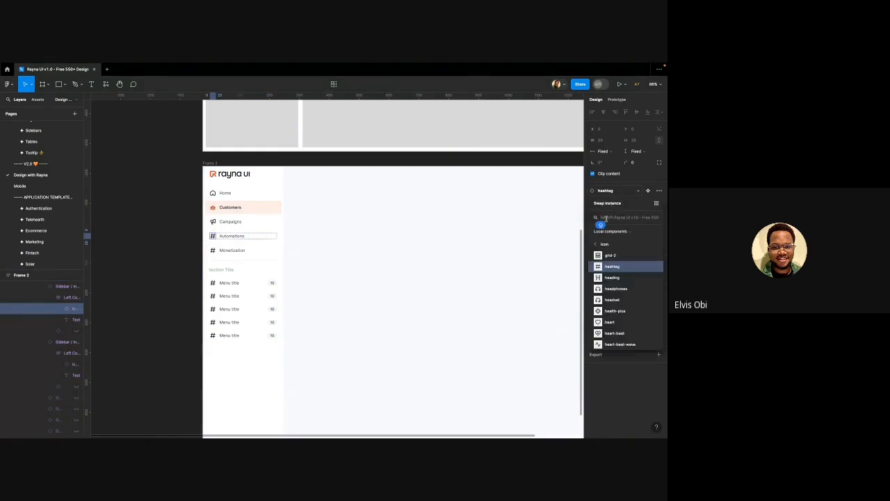
{"action": "left_click", "coordinate": [605, 218]}
{"action": "type", "text": "LIGHTN"}
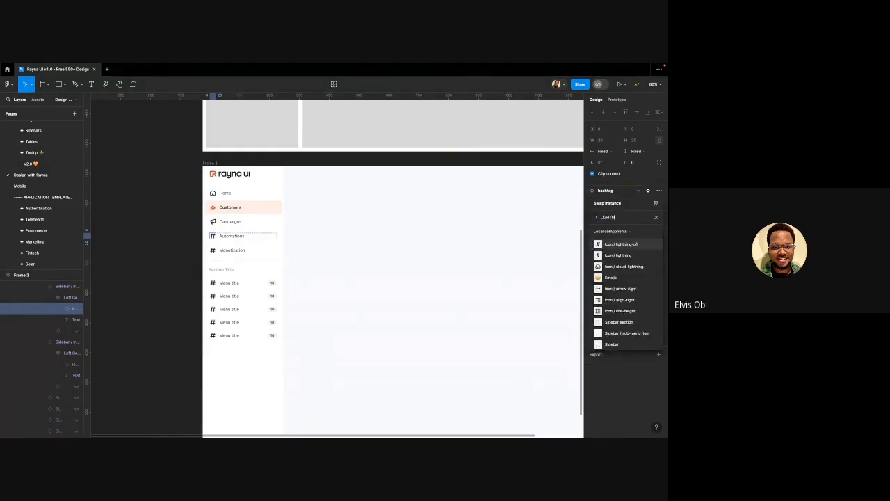
{"action": "type", "text": "IN"}
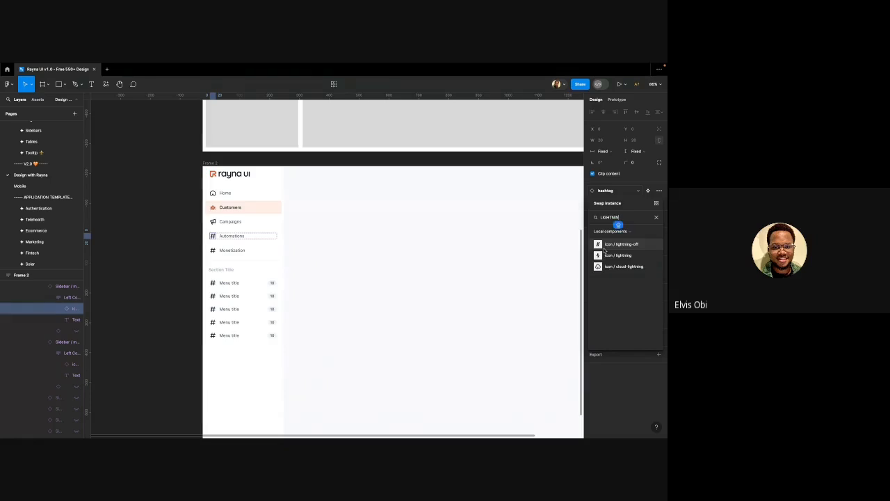
{"action": "left_click", "coordinate": [610, 255]}
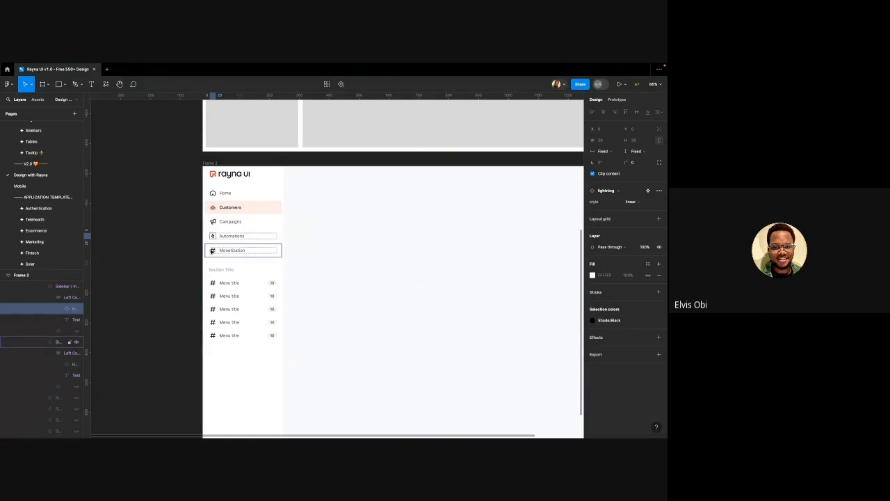
Swap the Monetization item's hashtag icon for icon / money-2
{"action": "left_click", "coordinate": [214, 252]}
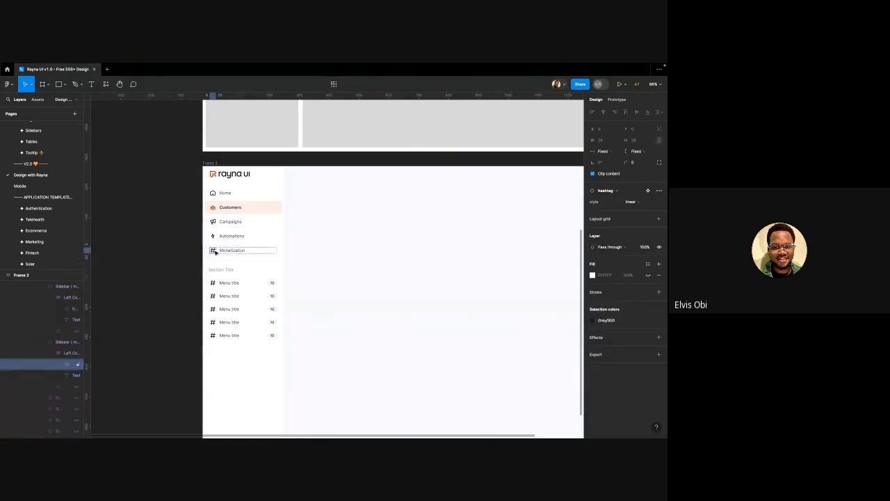
{"action": "left_click", "coordinate": [606, 192]}
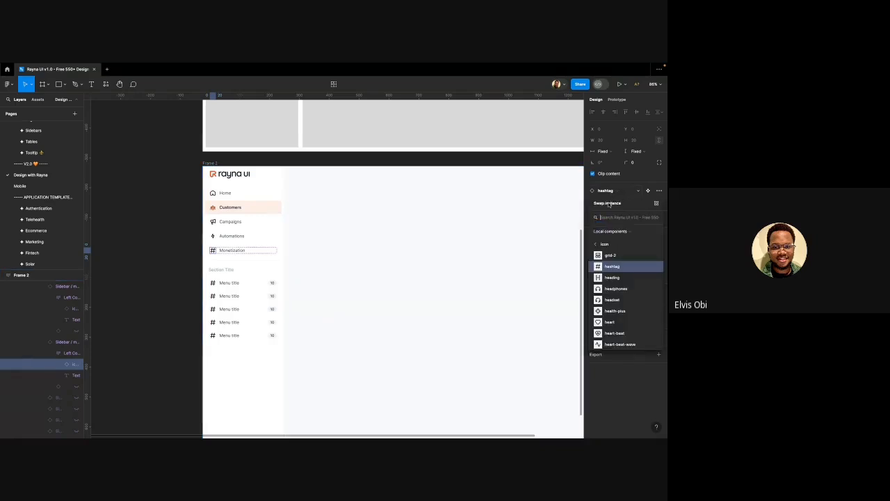
{"action": "type", "text": "money"}
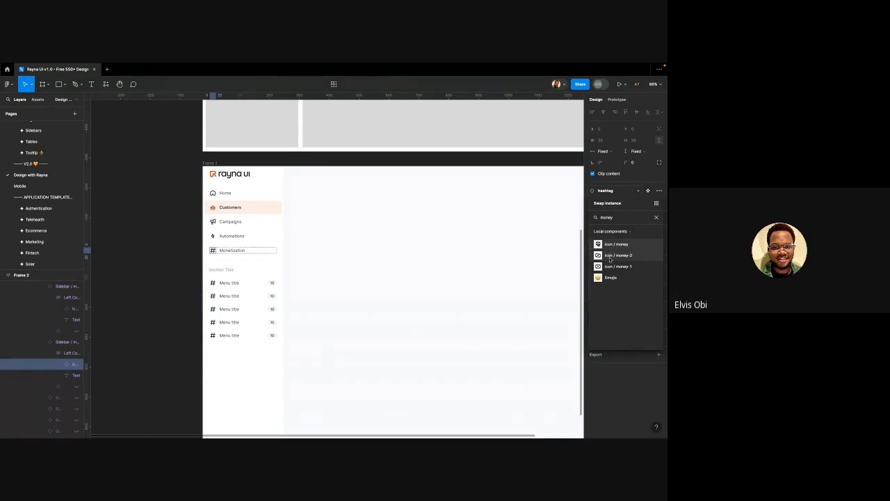
{"action": "left_click", "coordinate": [611, 256]}
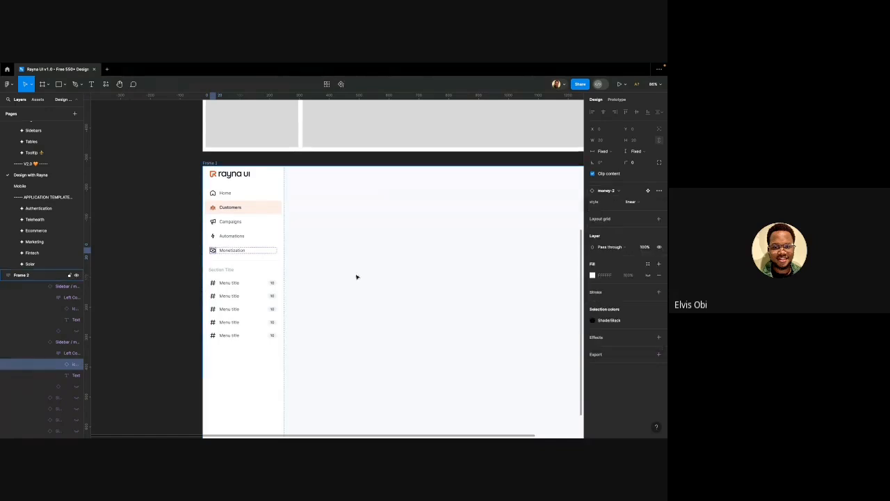
Change the second section's 'Section Title' heading text to 'Integrations'
{"action": "left_click", "coordinate": [141, 248]}
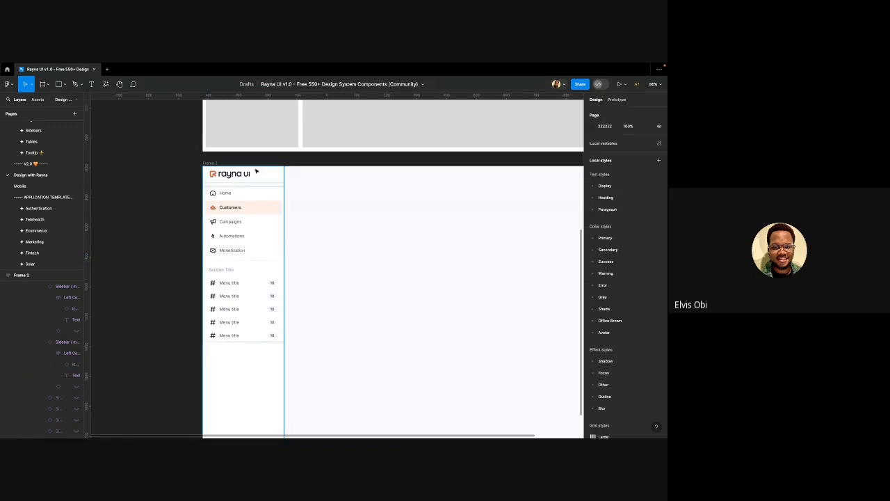
{"action": "double_click", "coordinate": [232, 271]}
{"action": "double_click", "coordinate": [230, 271]}
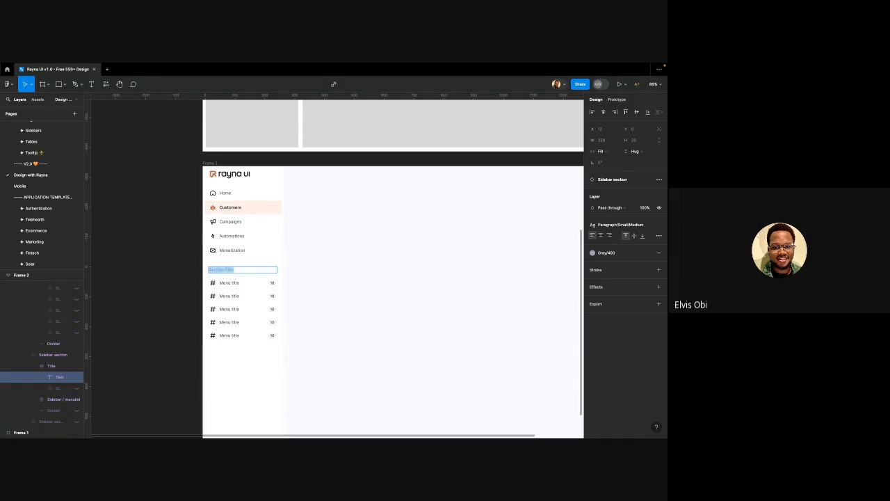
{"action": "type", "text": "Integrations"}
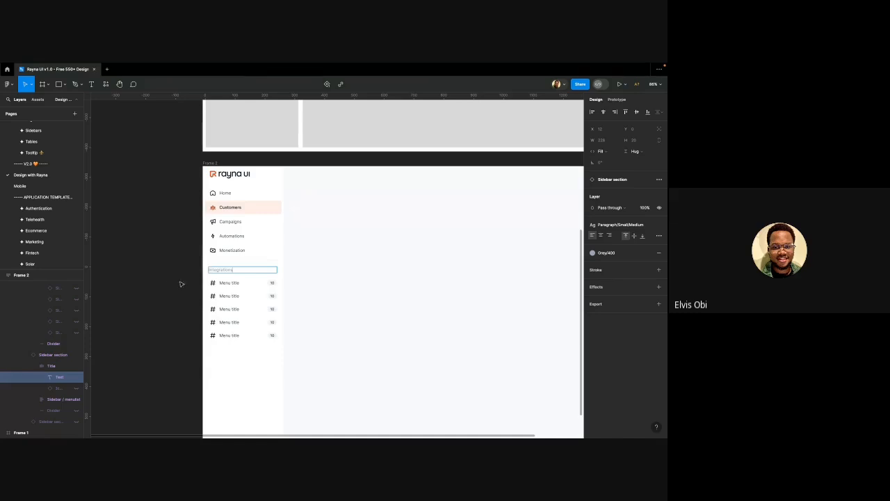
{"action": "key", "text": "Escape"}
Hide the third, fourth and fifth Menu title items under Integrations
{"action": "left_click", "coordinate": [248, 293]}
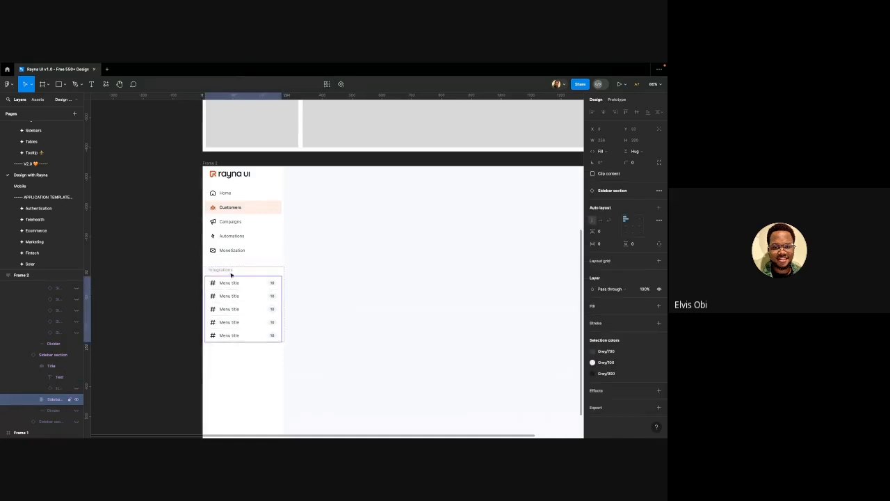
{"action": "double_click", "coordinate": [229, 312]}
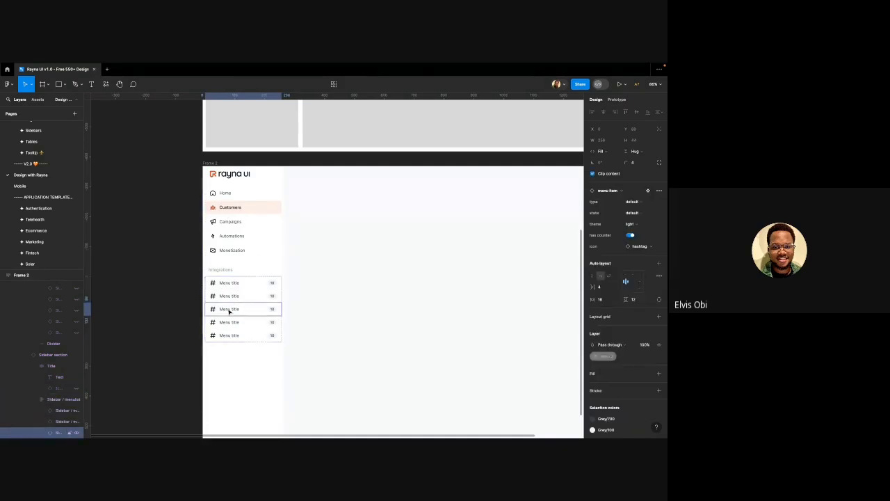
{"action": "left_click", "coordinate": [224, 321], "text": "shift"}
{"action": "left_click", "coordinate": [225, 335], "text": "shift"}
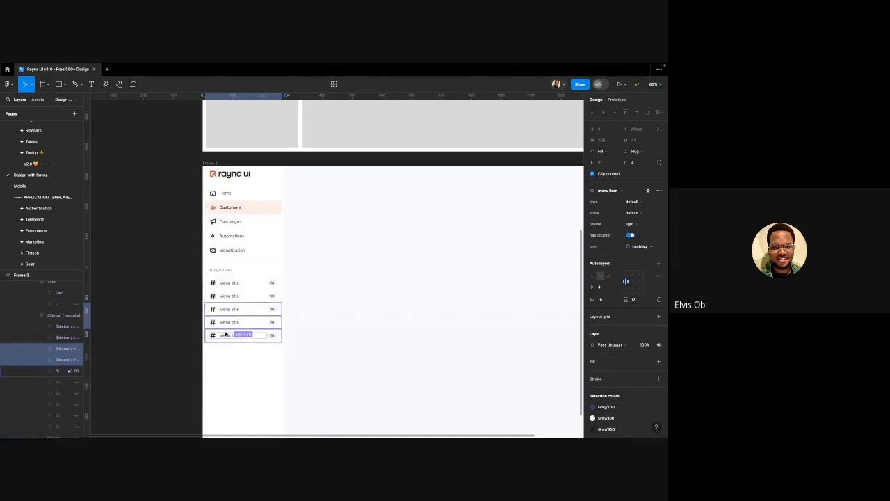
{"action": "left_click", "coordinate": [75, 350]}
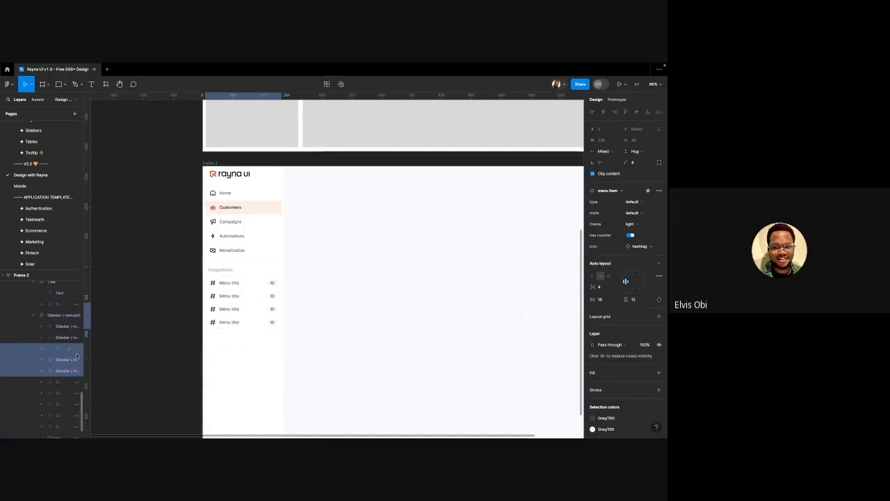
{"action": "left_click", "coordinate": [75, 360]}
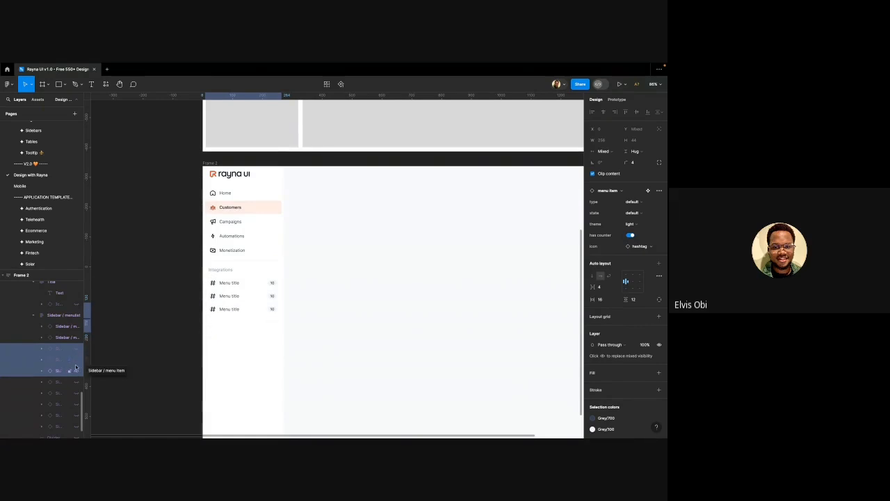
{"action": "left_click", "coordinate": [76, 370]}
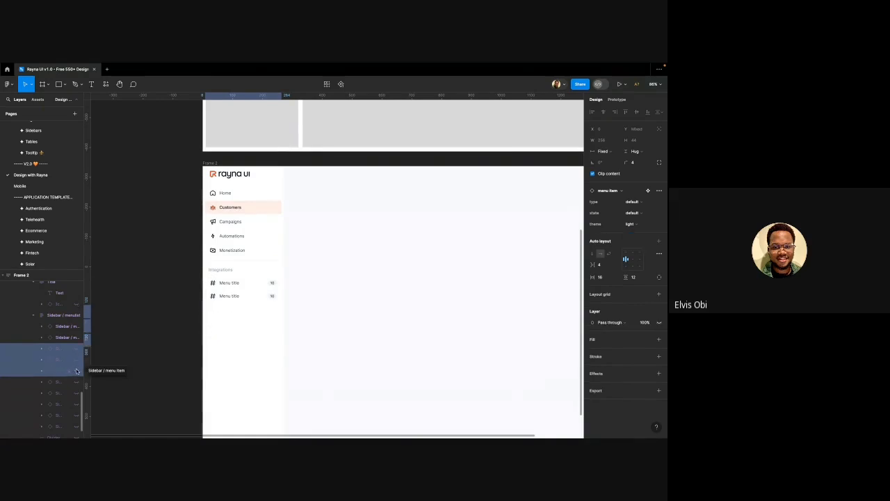
Relabel the two remaining Integrations items Google Drive and Paypal
{"action": "left_click", "coordinate": [215, 283]}
{"action": "double_click", "coordinate": [214, 284]}
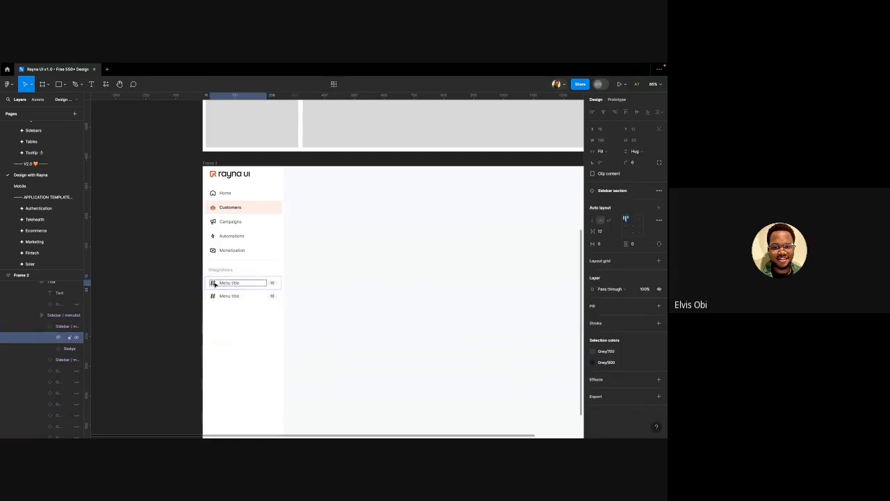
{"action": "double_click", "coordinate": [233, 284]}
{"action": "double_click", "coordinate": [233, 284]}
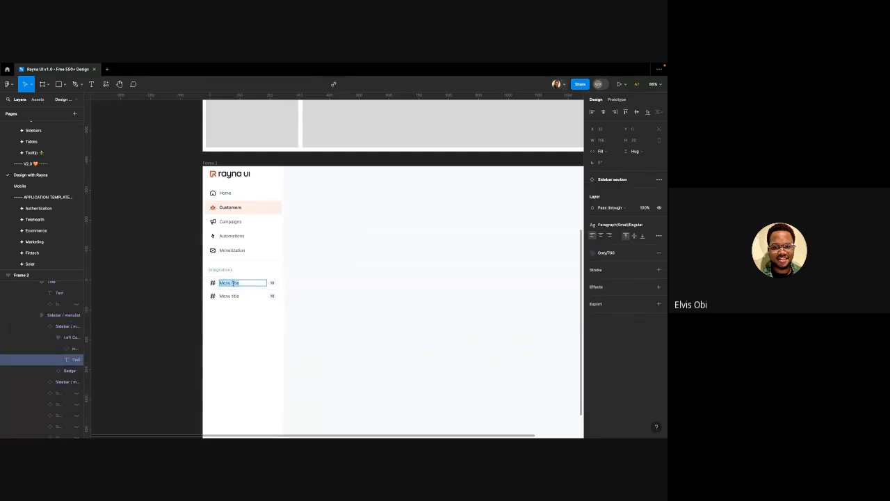
{"action": "type", "text": "Ooo"}
{"action": "type", "text": "gle"}
{"action": "type", "text": " Drive"}
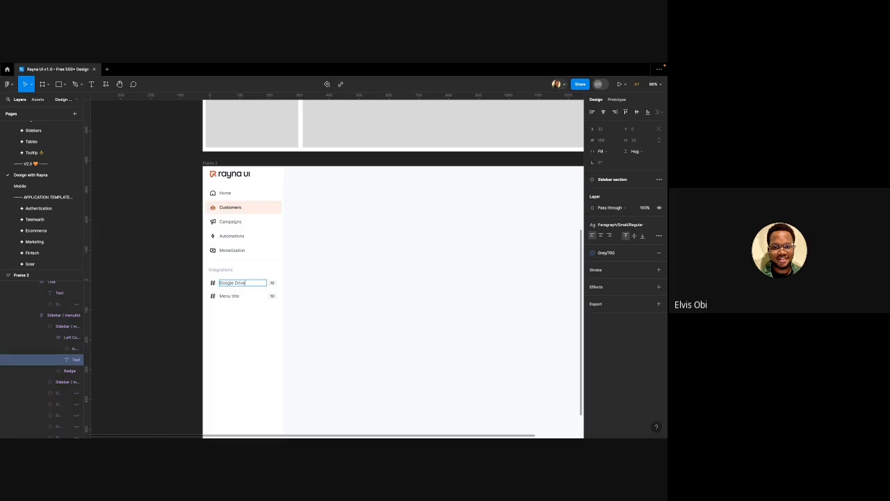
{"action": "double_click", "coordinate": [231, 296]}
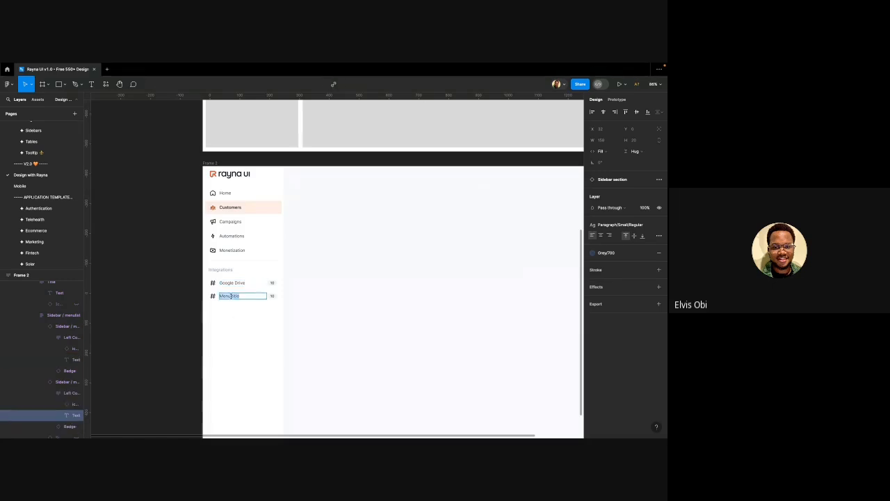
{"action": "type", "text": "H"}
Search the swap list for a 'pay' icon for the Paypal item, then clear it
{"action": "left_click", "coordinate": [213, 297]}
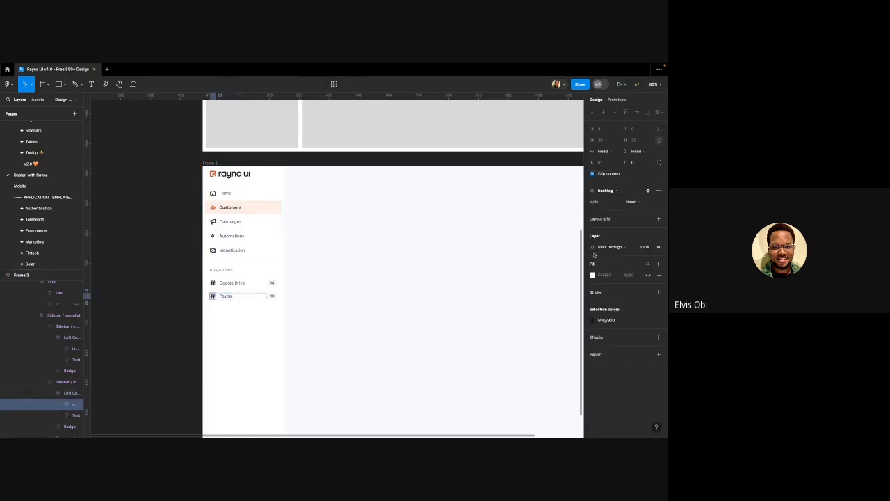
{"action": "left_click", "coordinate": [615, 194]}
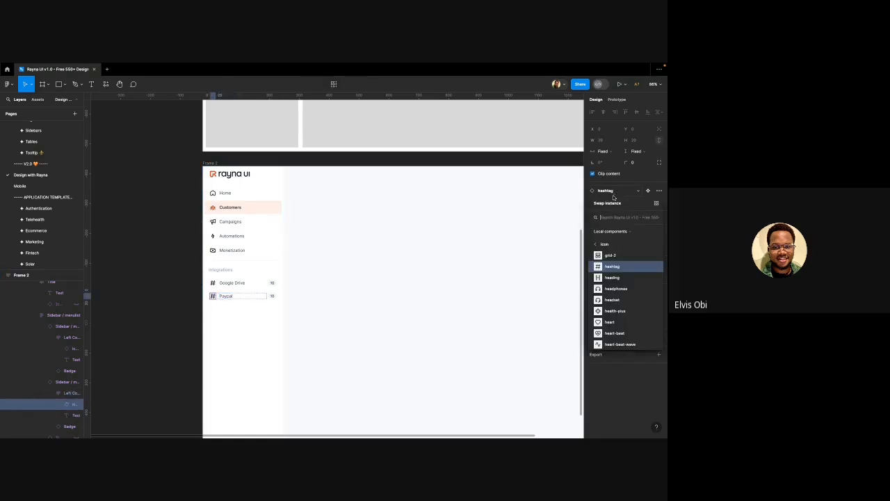
{"action": "type", "text": "pay"}
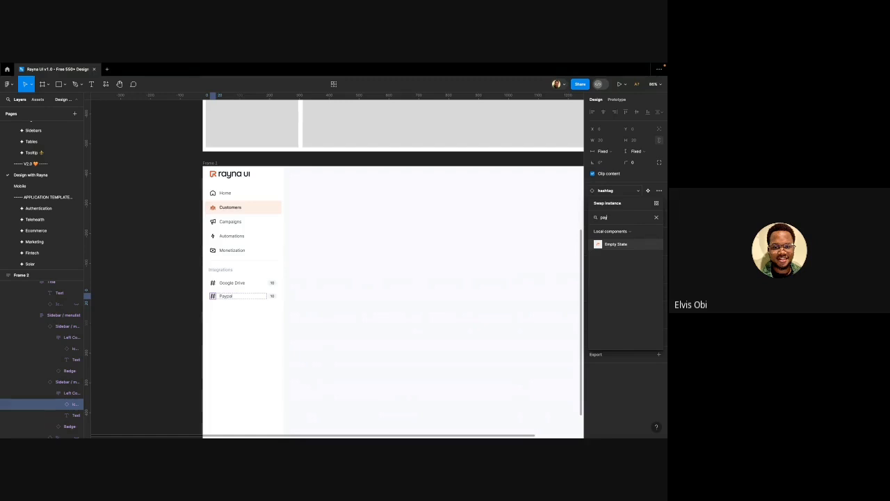
{"action": "key", "text": "BackSpace"}
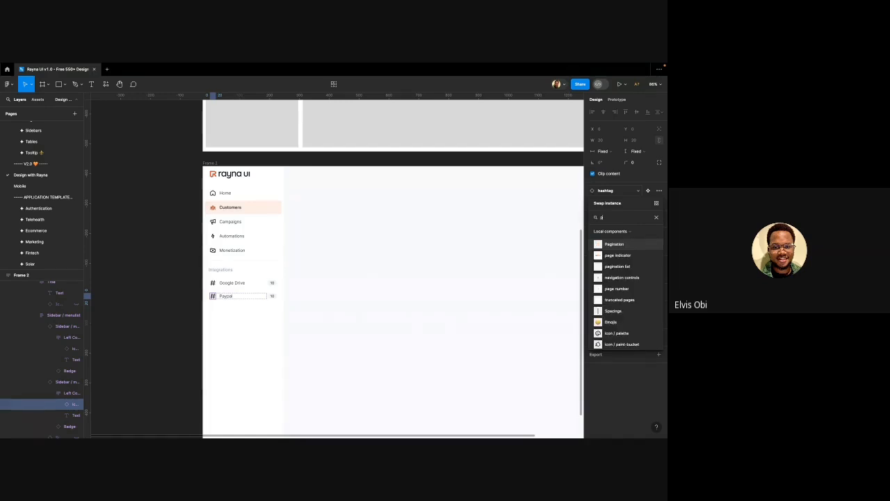
{"action": "key", "text": "BackSpace"}
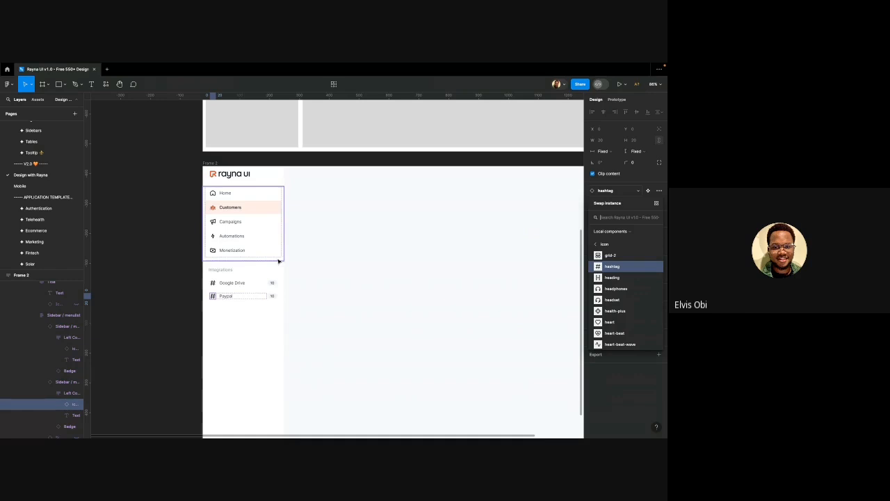
Search for a 'google drive' icon for Google Drive, keeping the hashtag when none matches
{"action": "left_click", "coordinate": [213, 284]}
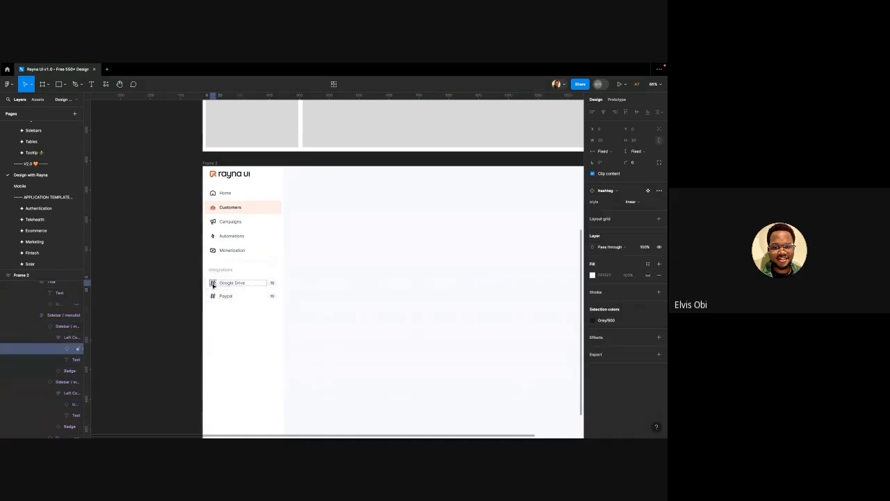
{"action": "left_click", "coordinate": [619, 192]}
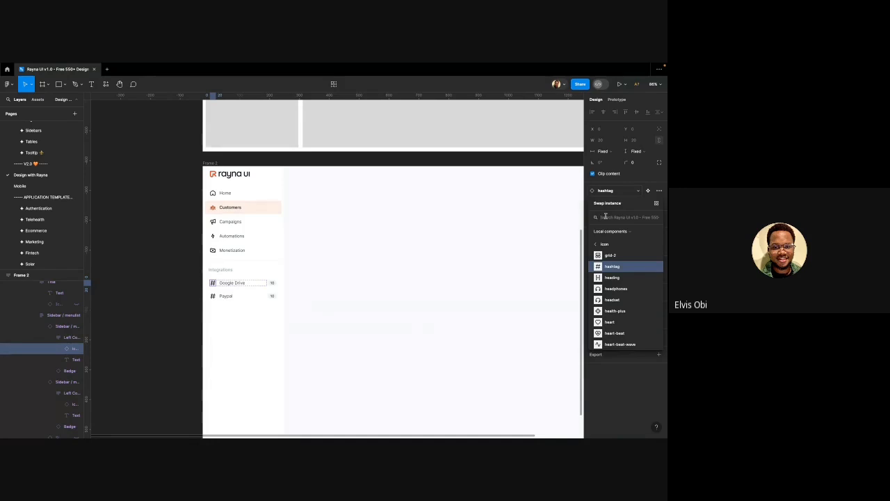
{"action": "type", "text": "googl"}
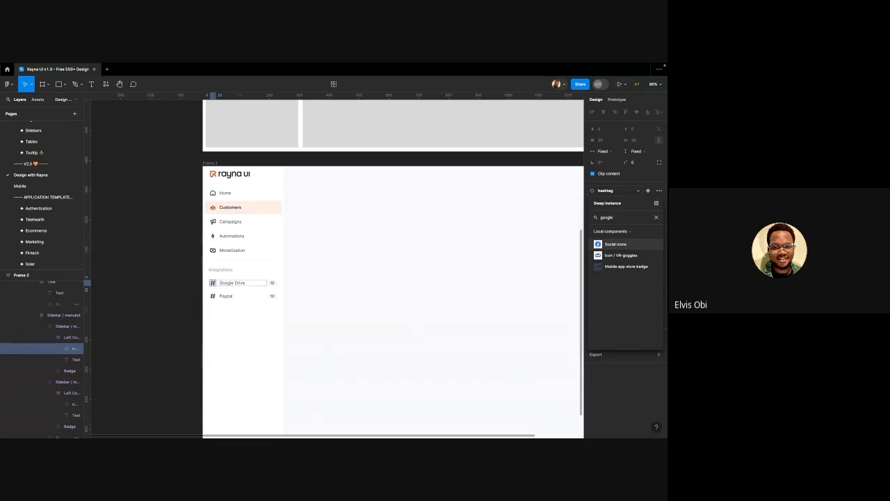
{"action": "type", "text": "e dr"}
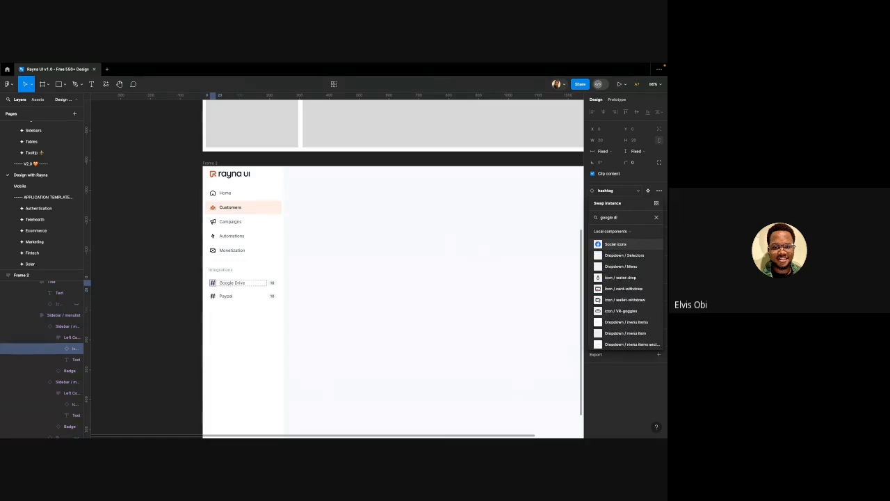
{"action": "type", "text": "ive"}
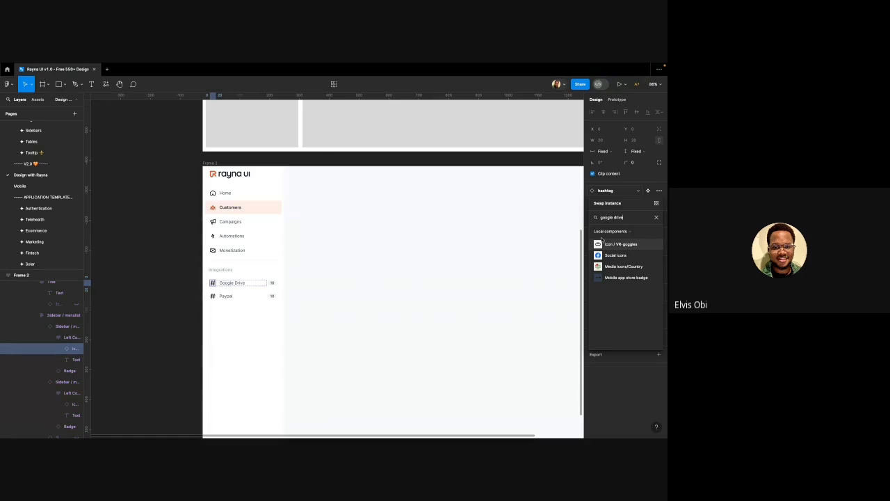
{"action": "key", "text": "BackSpace"}
{"action": "key", "text": "BackSpace"}
{"action": "key", "text": "BackSpace"}
{"action": "key", "text": "BackSpace"}
{"action": "key", "text": "BackSpace"}
{"action": "key", "text": "BackSpace"}
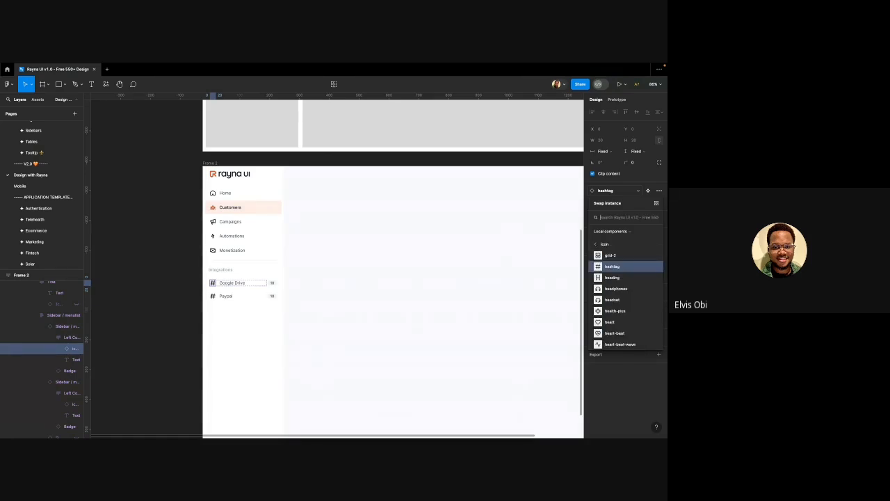
{"action": "left_click", "coordinate": [209, 282]}
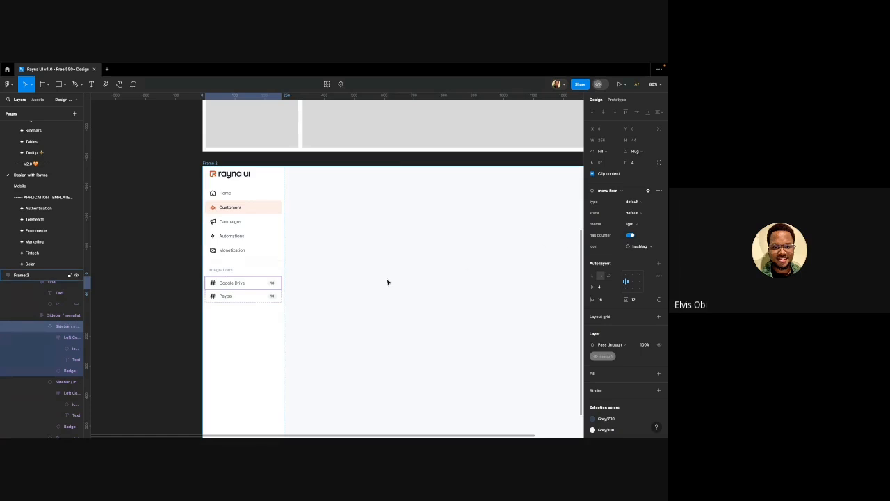
{"action": "left_click", "coordinate": [241, 300], "text": "shift"}
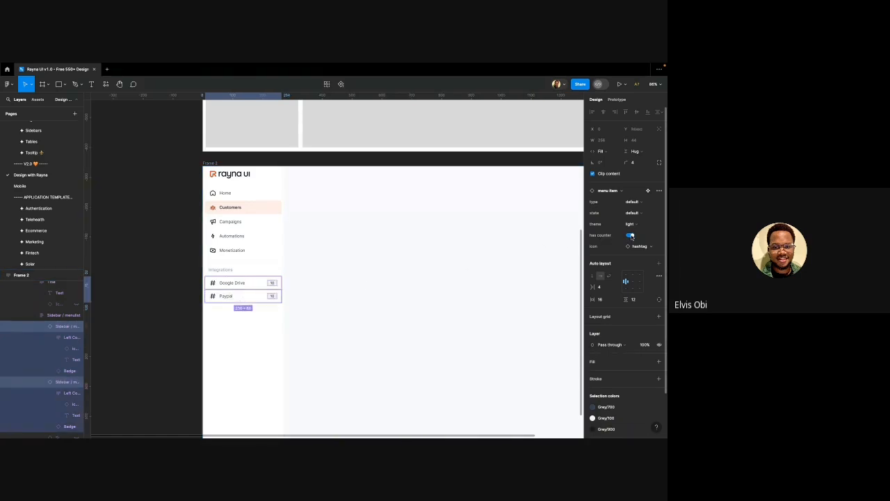
{"action": "left_click", "coordinate": [155, 251]}
{"action": "scroll", "coordinate": [153, 248], "scroll_direction": "down", "scroll_amount": 3}
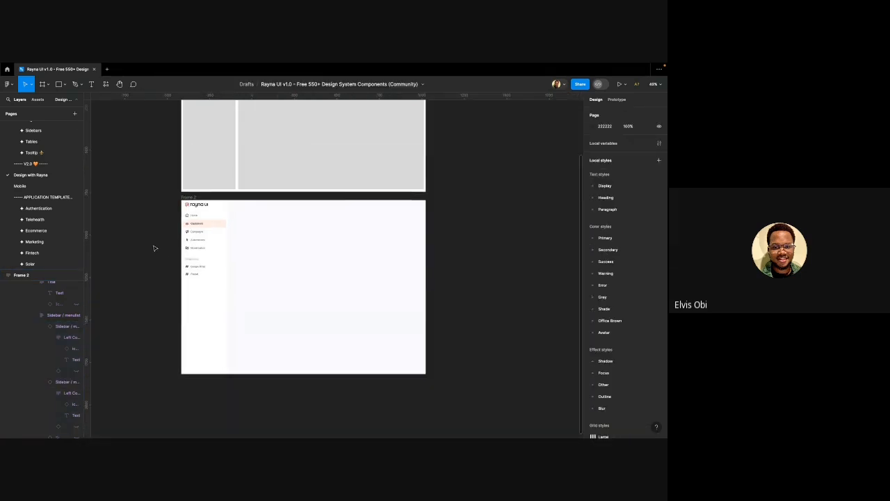
{"action": "scroll", "coordinate": [232, 263], "scroll_direction": "down", "scroll_amount": 1}
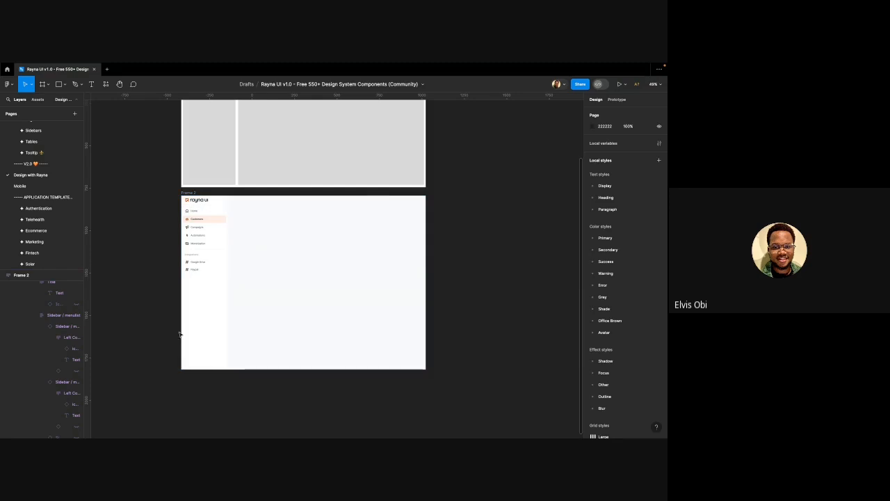
{"action": "left_click", "coordinate": [202, 336]}
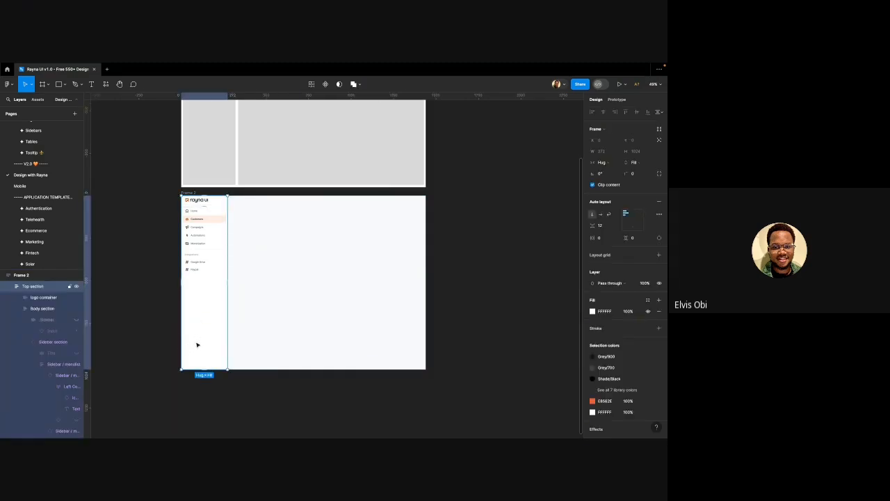
{"action": "scroll", "coordinate": [201, 345], "scroll_direction": "left", "scroll_amount": 1}
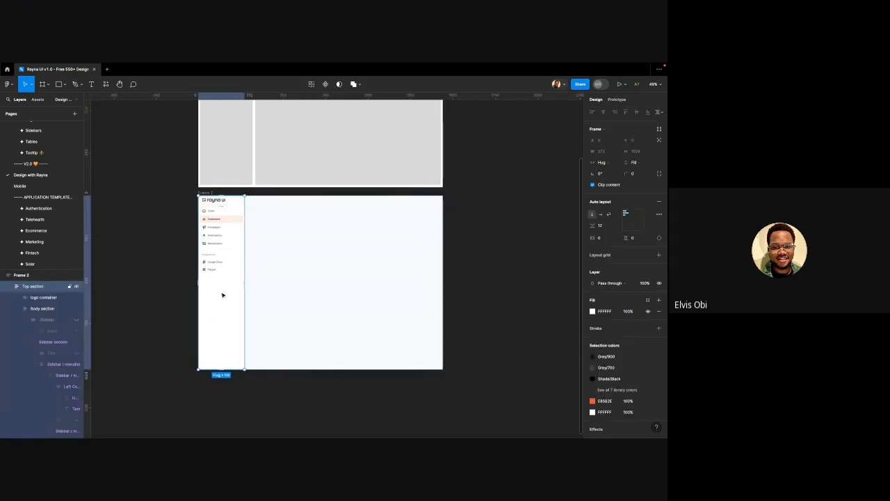
{"action": "left_click", "coordinate": [221, 236]}
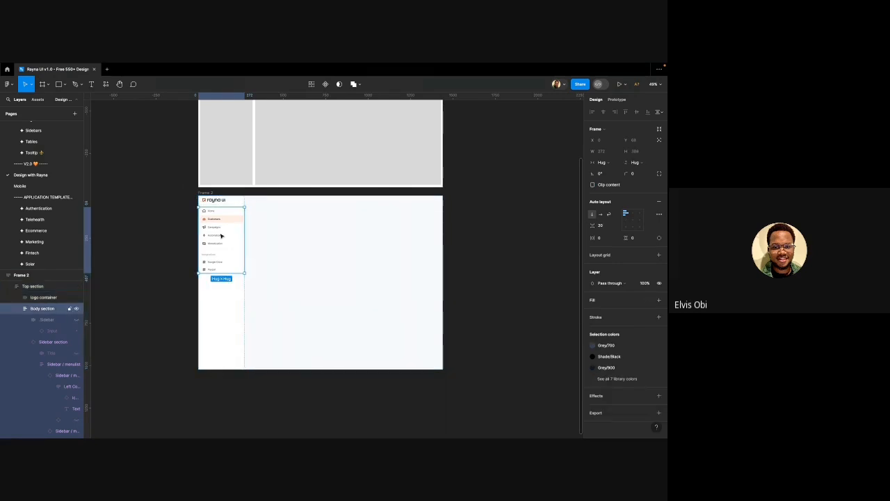
{"action": "left_click", "coordinate": [172, 217]}
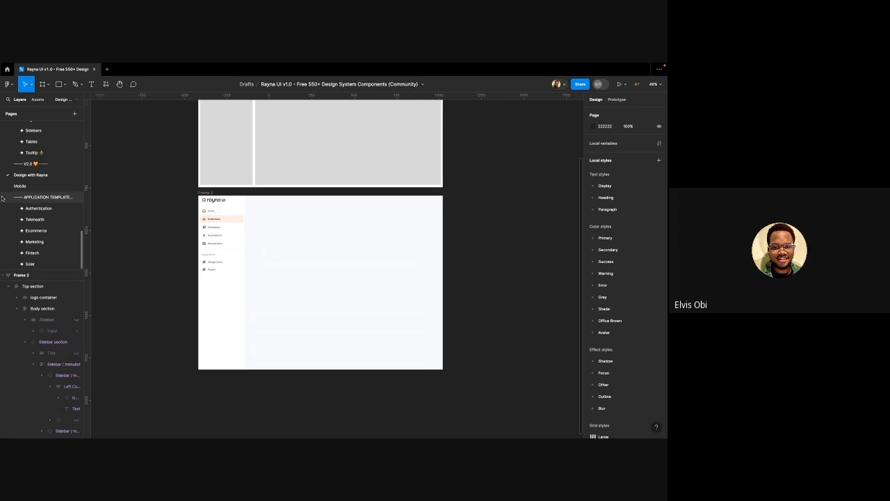
{"action": "scroll", "coordinate": [42, 228], "scroll_direction": "up", "scroll_amount": 2}
{"action": "scroll", "coordinate": [42, 228], "scroll_direction": "up", "scroll_amount": 3}
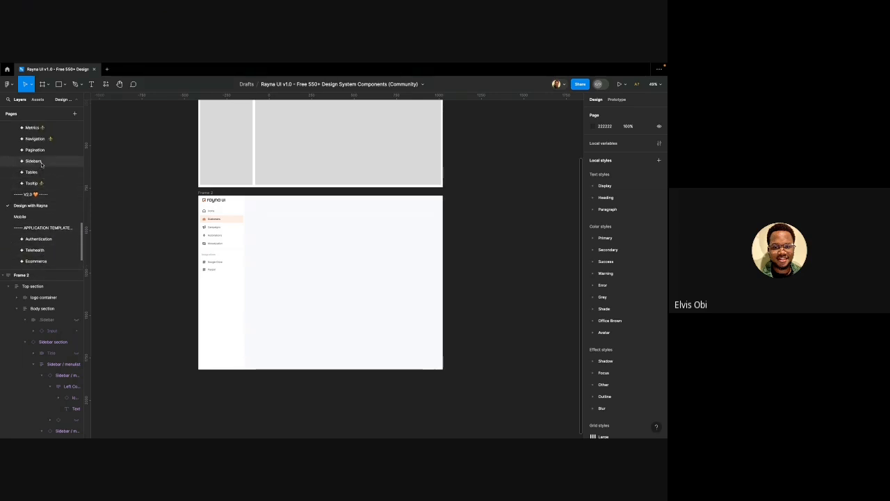
Inspect the Sidebars page's light default sidebar variant and its Bottom section
{"action": "left_click", "coordinate": [41, 163]}
{"action": "scroll", "coordinate": [242, 268], "scroll_direction": "up", "scroll_amount": 5}
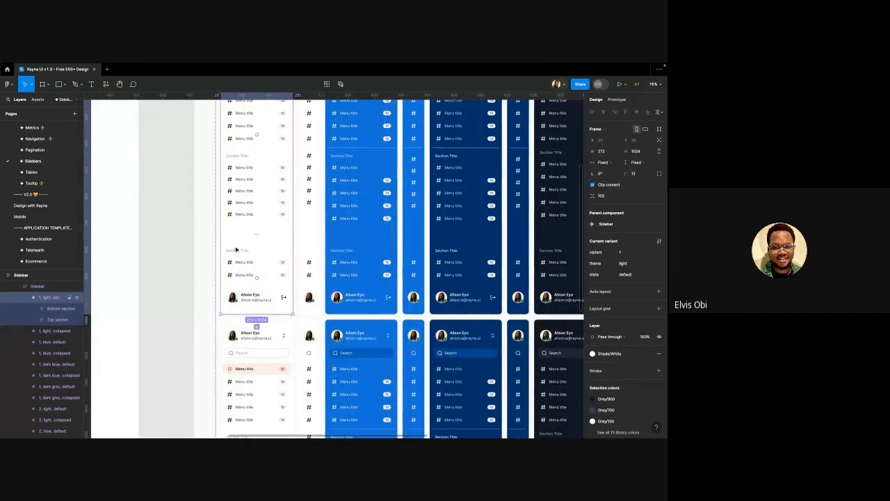
{"action": "left_click", "coordinate": [237, 252]}
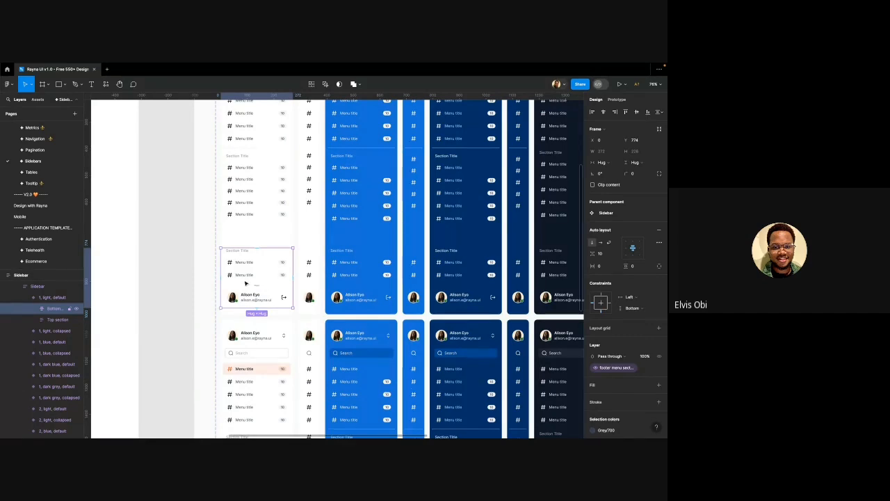
{"action": "scroll", "coordinate": [245, 283], "scroll_direction": "down", "scroll_amount": 4}
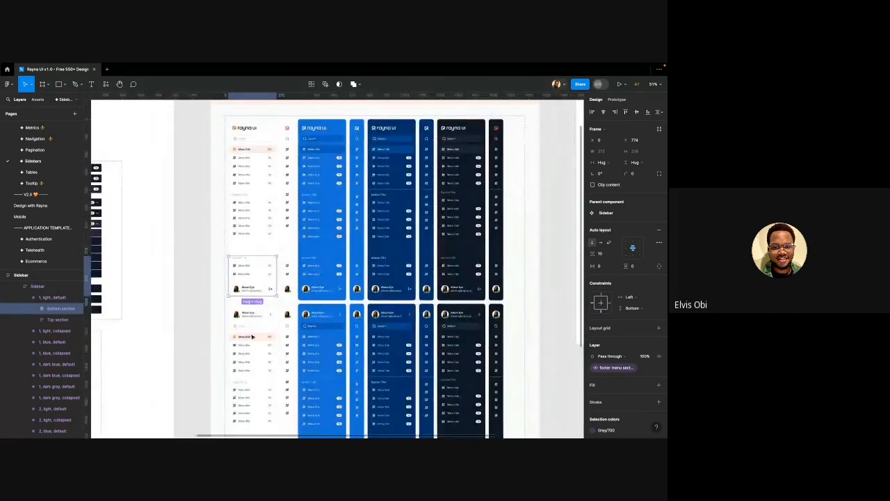
{"action": "scroll", "coordinate": [250, 316], "scroll_direction": "down", "scroll_amount": 2}
{"action": "scroll", "coordinate": [249, 317], "scroll_direction": "up", "scroll_amount": 3}
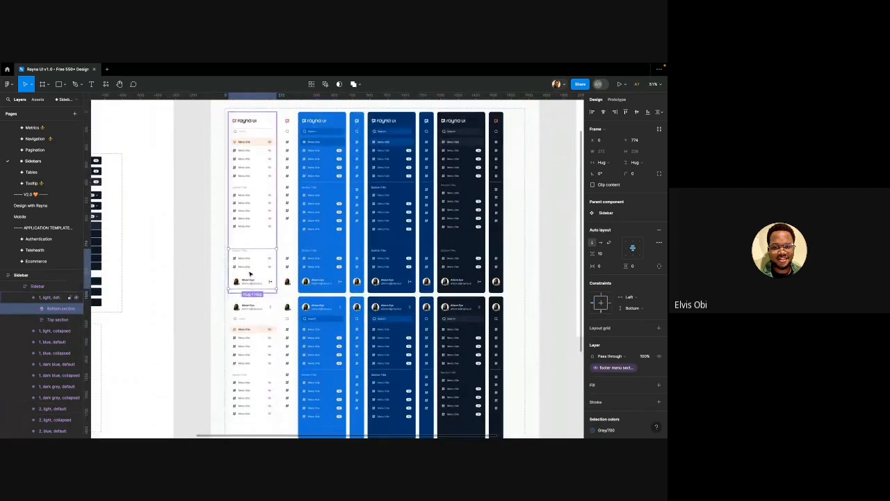
{"action": "scroll", "coordinate": [251, 167], "scroll_direction": "down", "scroll_amount": 3}
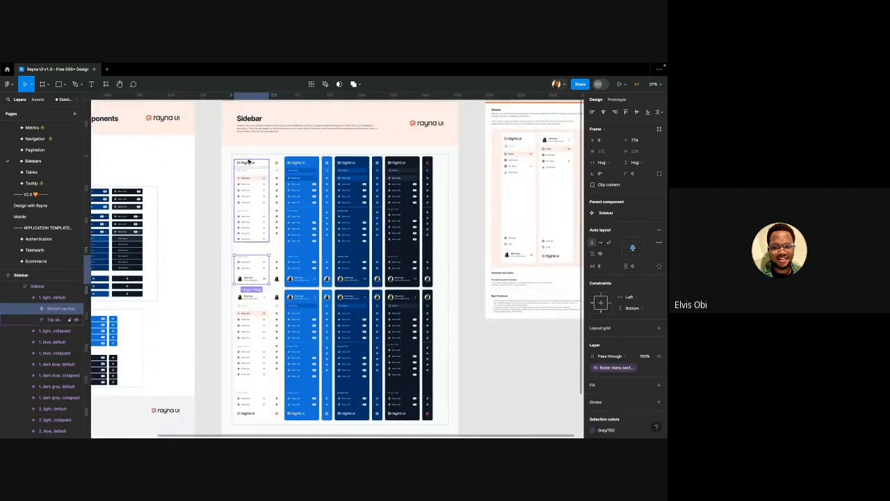
{"action": "left_click", "coordinate": [249, 162]}
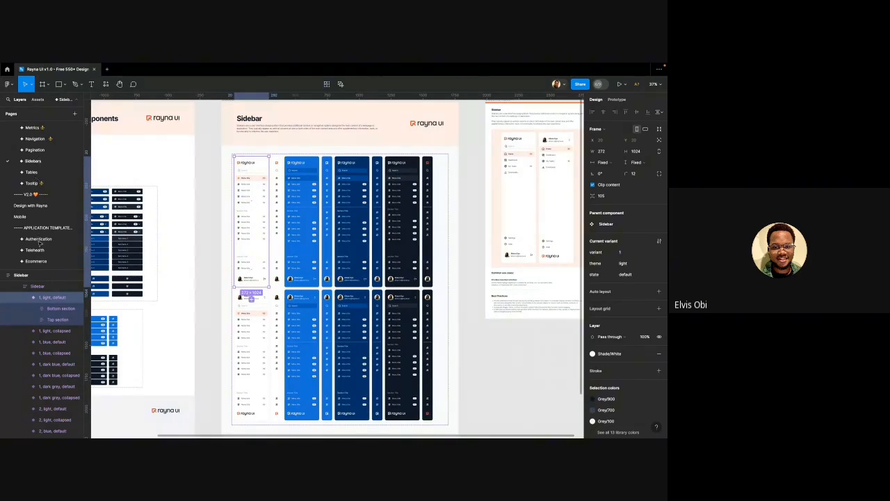
Move the Mobile page above Design with Rayna and return to Design with Rayna
{"action": "scroll", "coordinate": [32, 207], "scroll_direction": "down", "scroll_amount": 1}
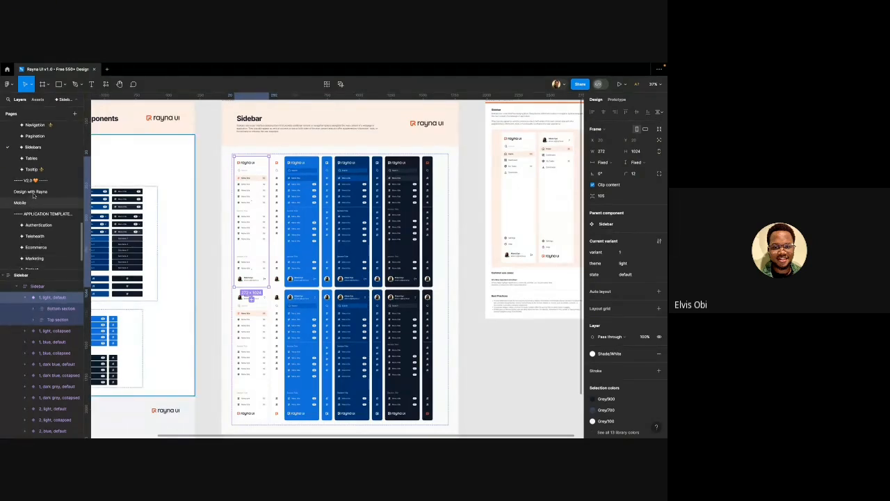
{"action": "left_click_drag", "start_coordinate": [33, 200], "coordinate": [33, 195]}
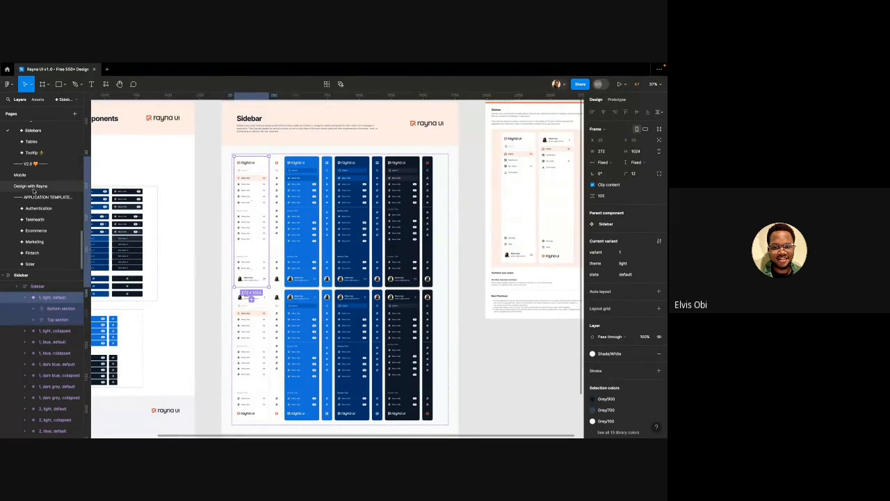
{"action": "left_click", "coordinate": [32, 187]}
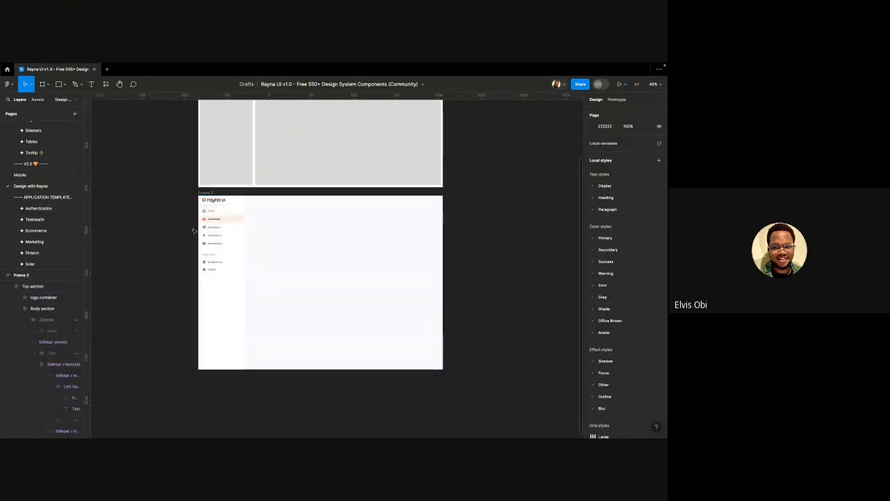
Move the Top section right of Frame 2 and paste the Sidebar component into Frame 2
{"action": "left_click", "coordinate": [218, 230]}
{"action": "left_click_drag", "start_coordinate": [218, 231], "coordinate": [489, 245]}
{"action": "left_click", "coordinate": [202, 194]}
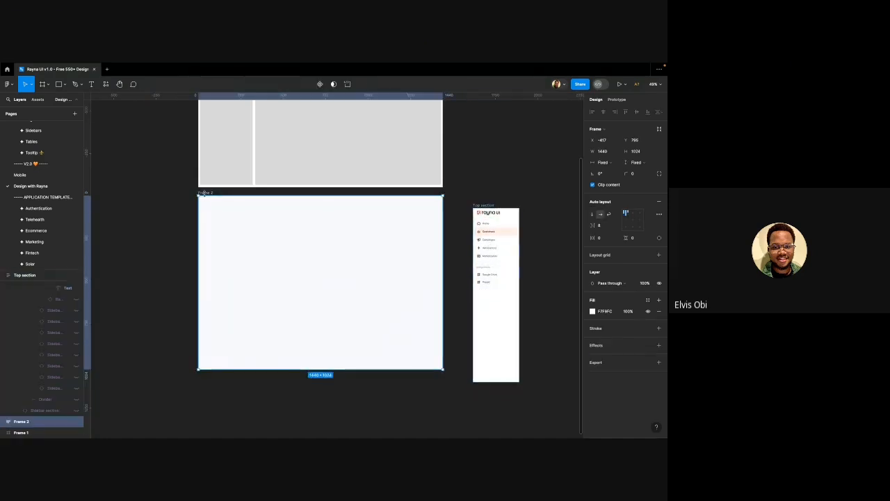
{"action": "key", "text": "ctrl+v"}
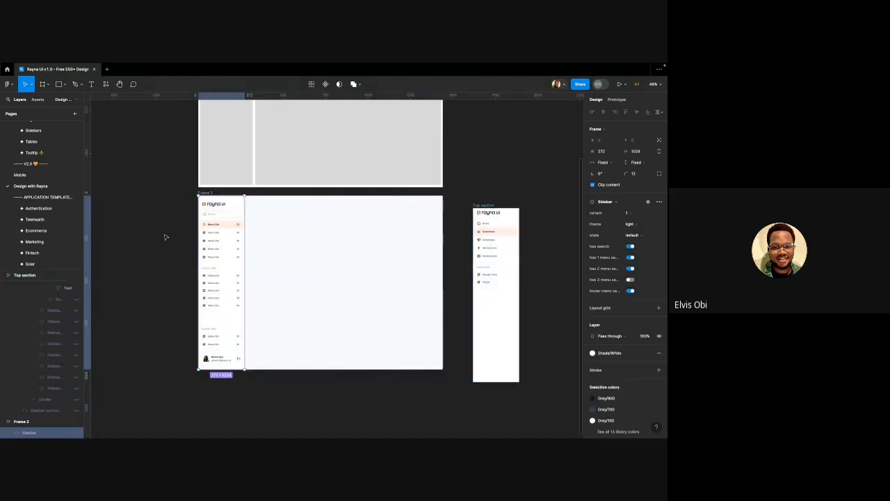
{"action": "left_click", "coordinate": [165, 237]}
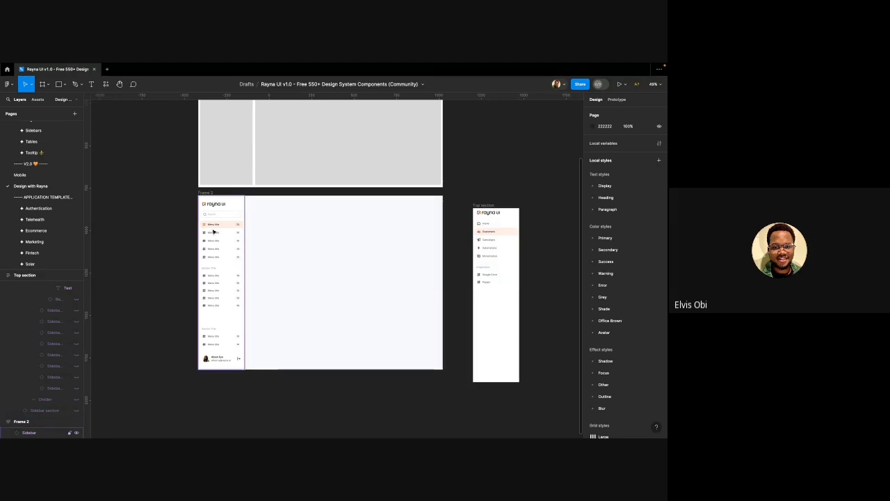
{"action": "left_click", "coordinate": [501, 237]}
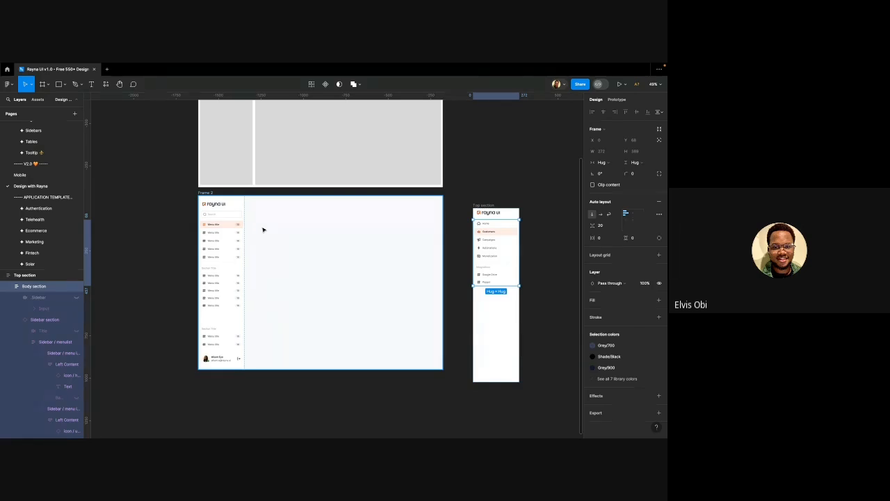
{"action": "left_click", "coordinate": [221, 207]}
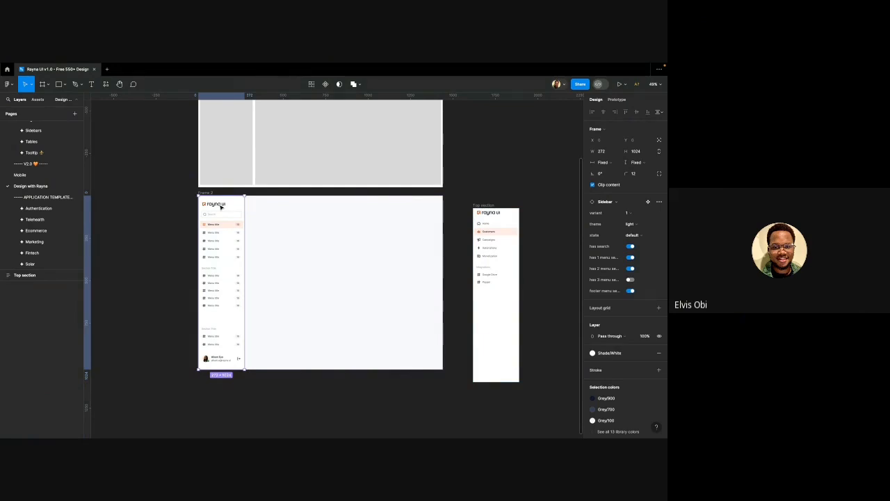
Detach the Frame 2 sidebar from its component and check its spacing
{"action": "key", "text": "alt"}
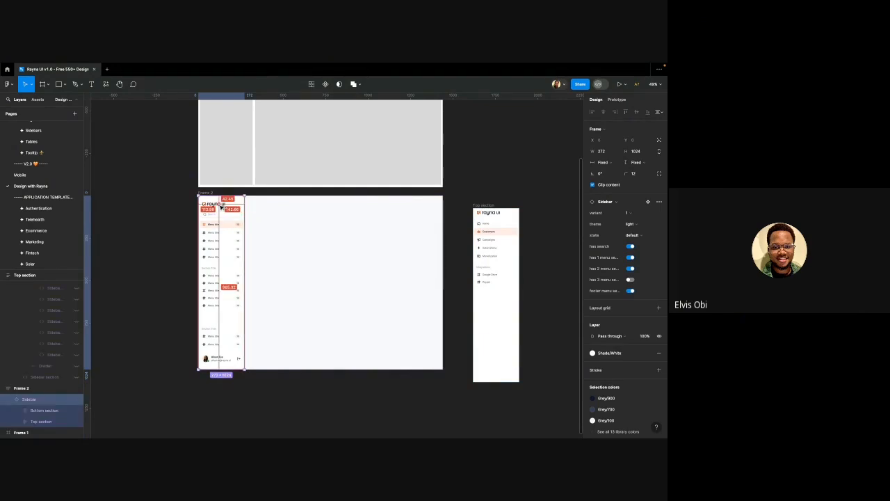
{"action": "key", "text": "ctrl+alt+b"}
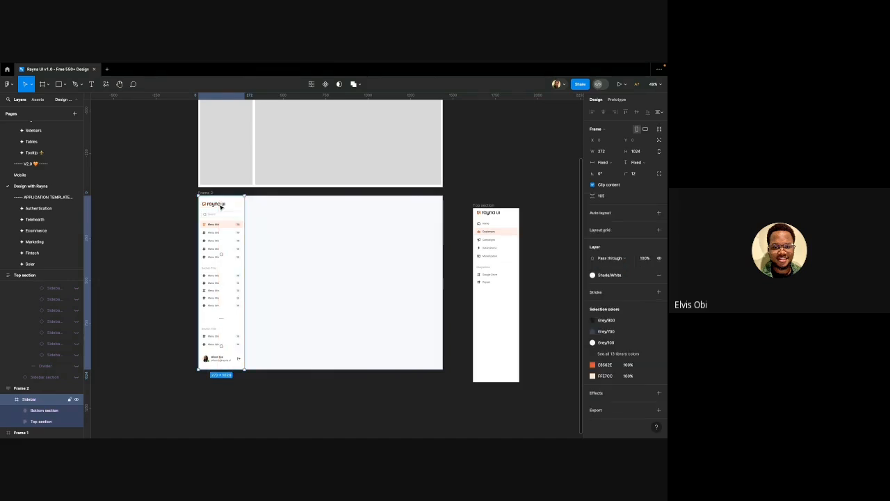
{"action": "left_click", "coordinate": [218, 217]}
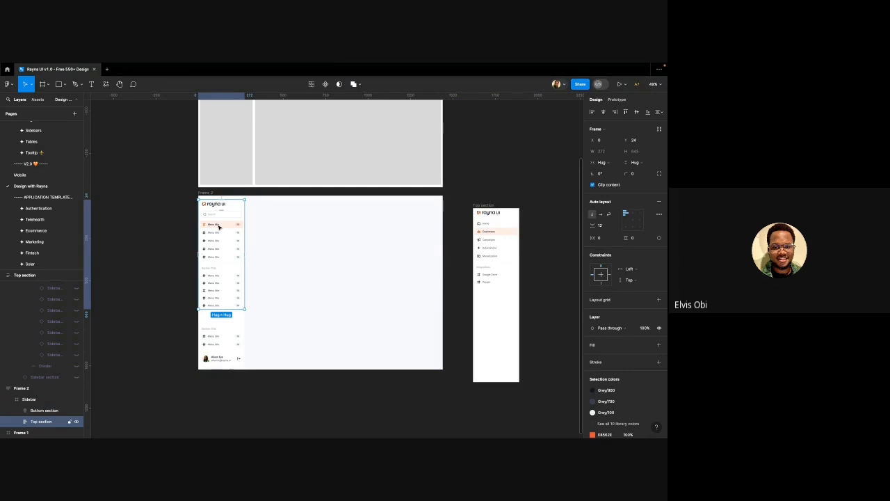
{"action": "key", "text": "alt"}
{"action": "key", "text": "super+z"}
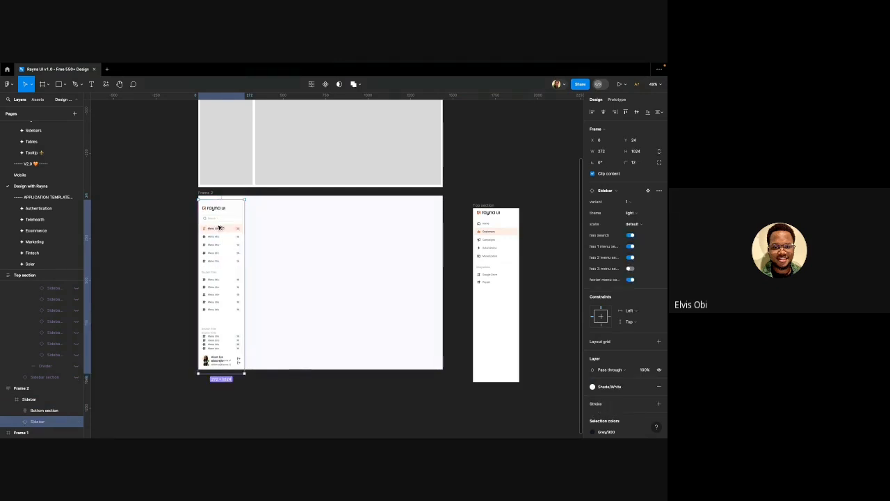
{"action": "key", "text": "super+shift+z"}
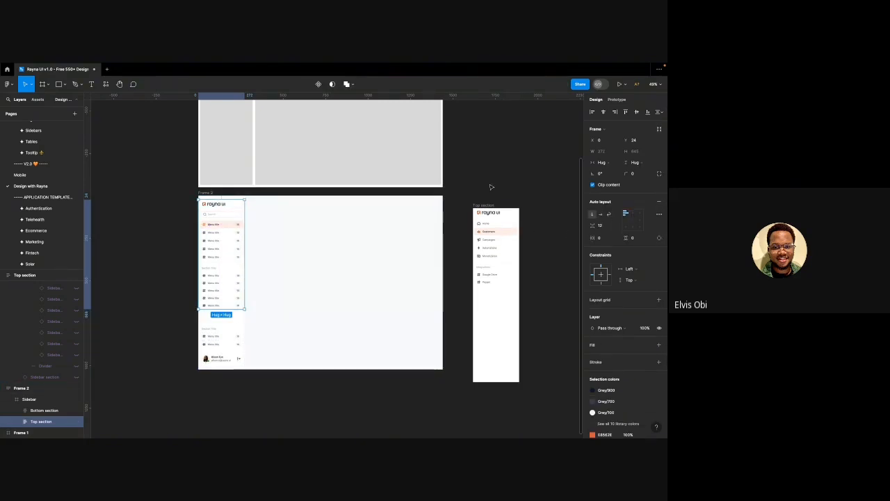
Try pasting the customised menu body into the sidebar, deleting the placeholder body
{"action": "left_click", "coordinate": [489, 230]}
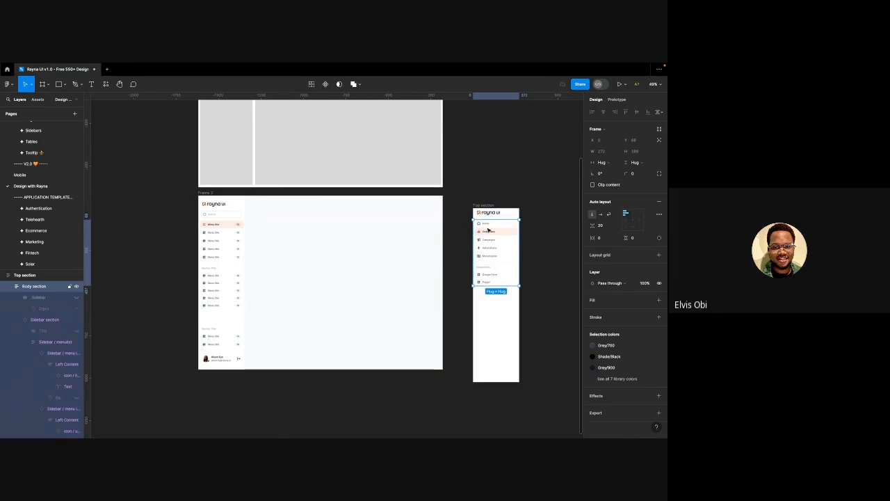
{"action": "left_click", "coordinate": [231, 238]}
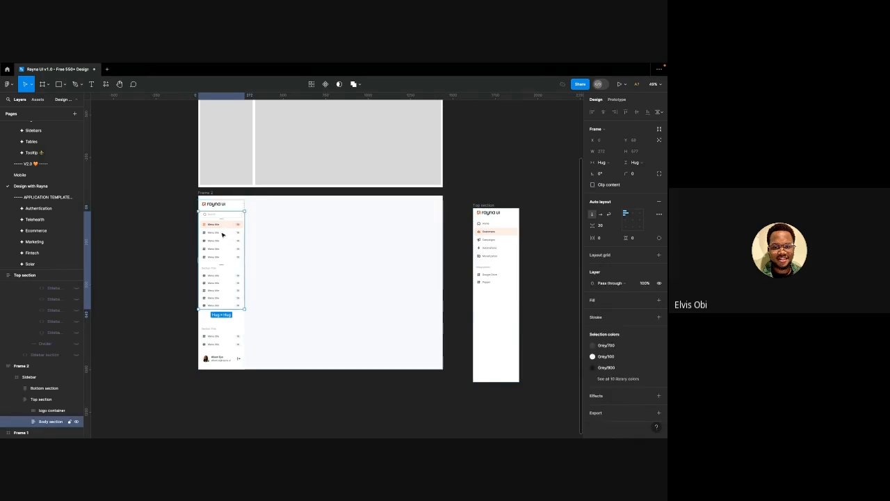
{"action": "key", "text": "ctrl+v"}
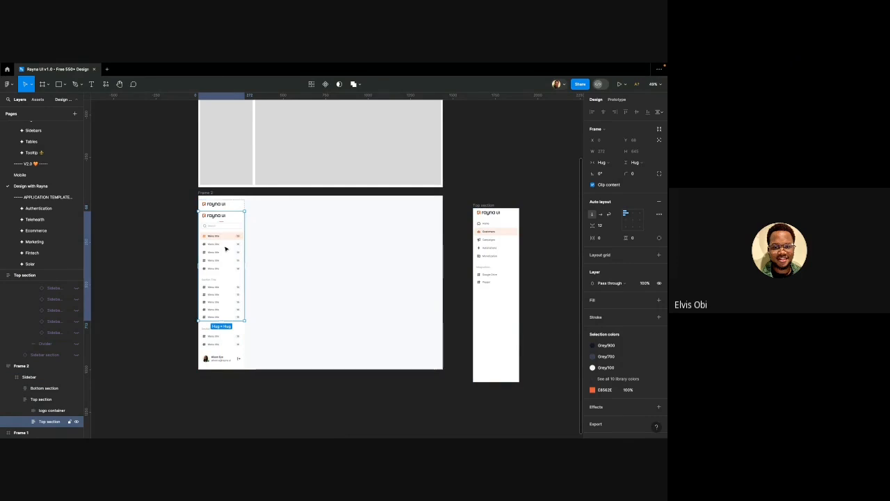
{"action": "key", "text": "ctrl+z"}
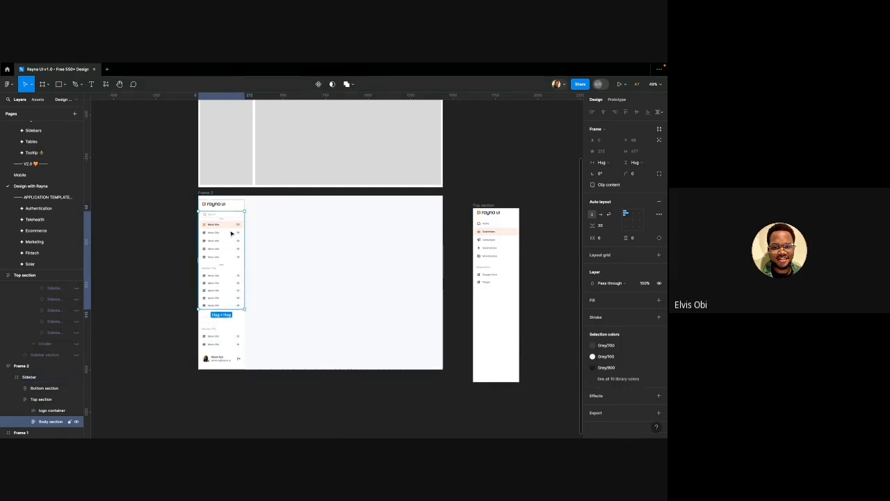
{"action": "left_click", "coordinate": [479, 236]}
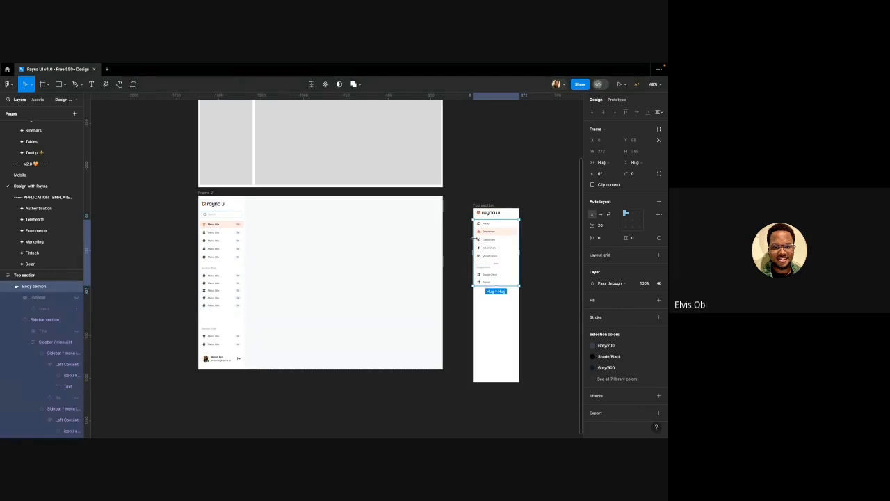
{"action": "left_click", "coordinate": [225, 235]}
{"action": "left_click", "coordinate": [225, 235]}
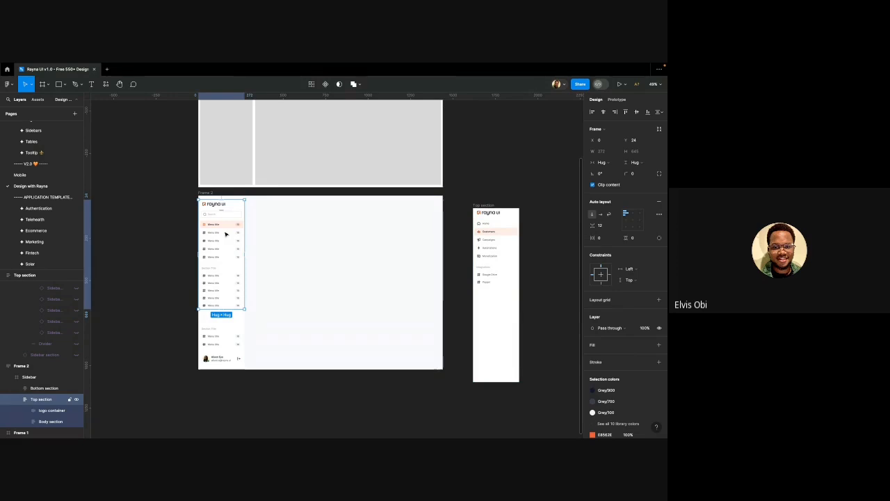
{"action": "left_click", "coordinate": [225, 235]}
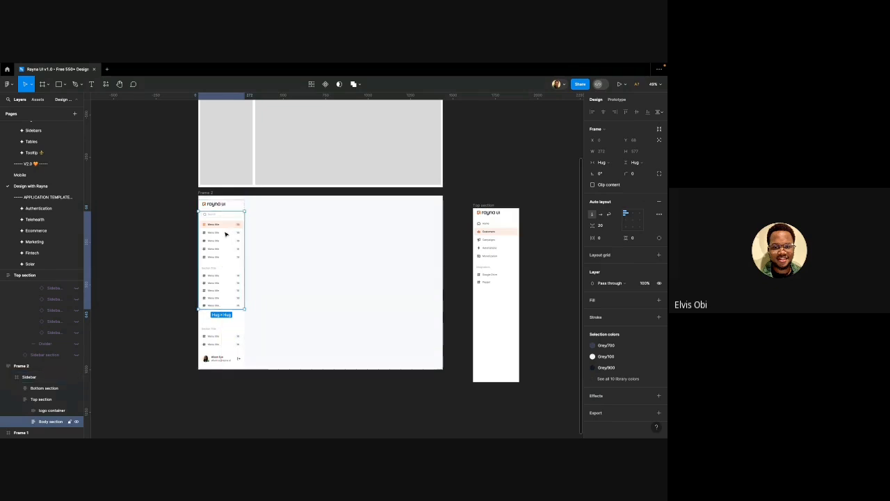
{"action": "key", "text": "Delete"}
{"action": "left_click", "coordinate": [227, 221]}
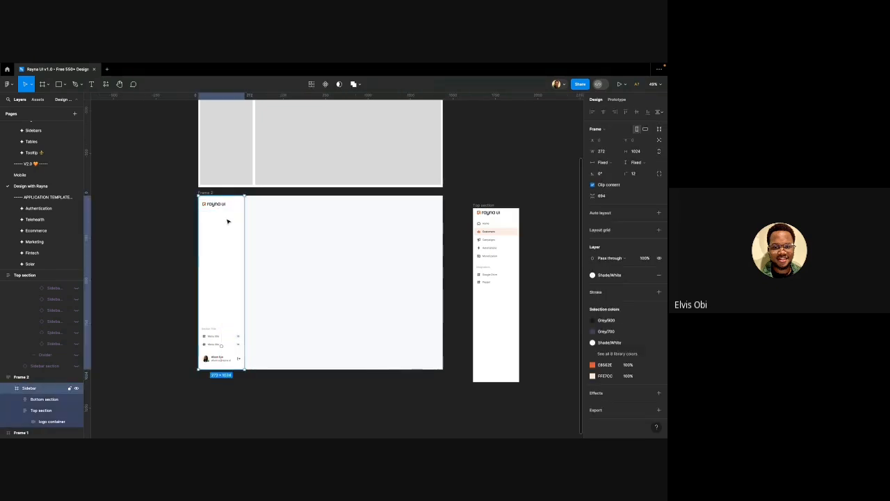
{"action": "key", "text": "ctrl+v"}
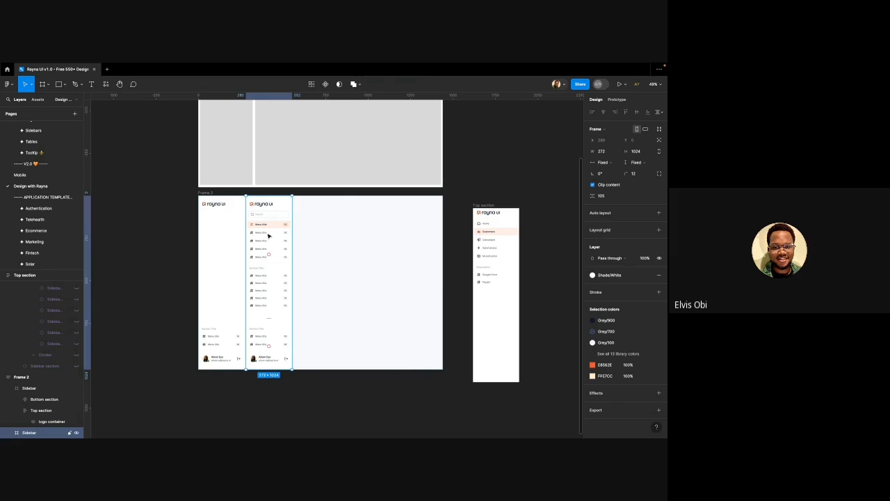
Copy the customised Body section and paste it to replace the sidebar's placeholder body
{"action": "left_click", "coordinate": [503, 231]}
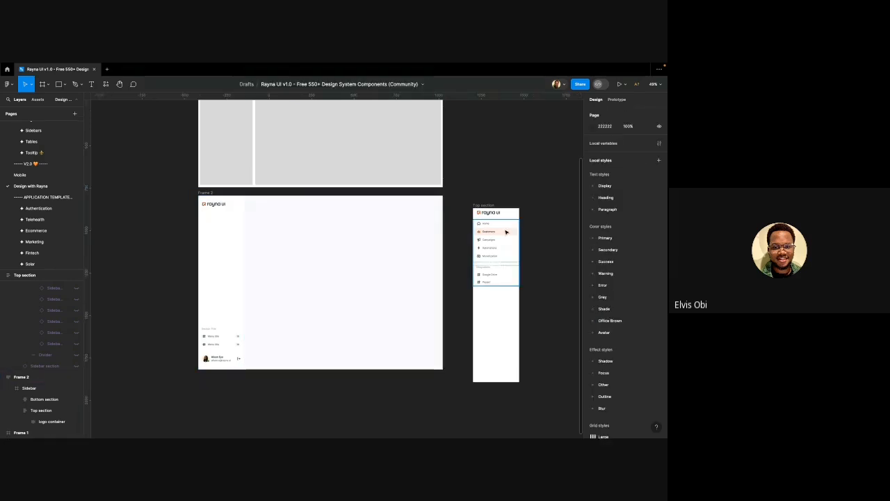
{"action": "right_click", "coordinate": [507, 231]}
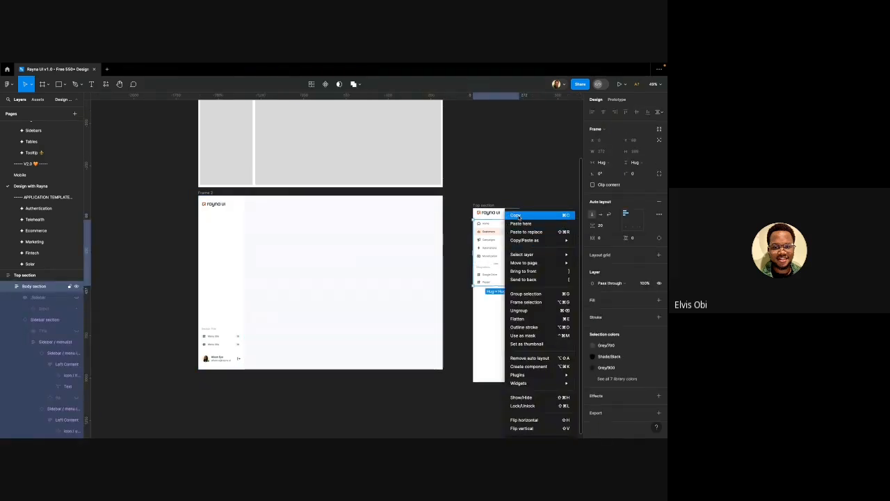
{"action": "left_click", "coordinate": [220, 242]}
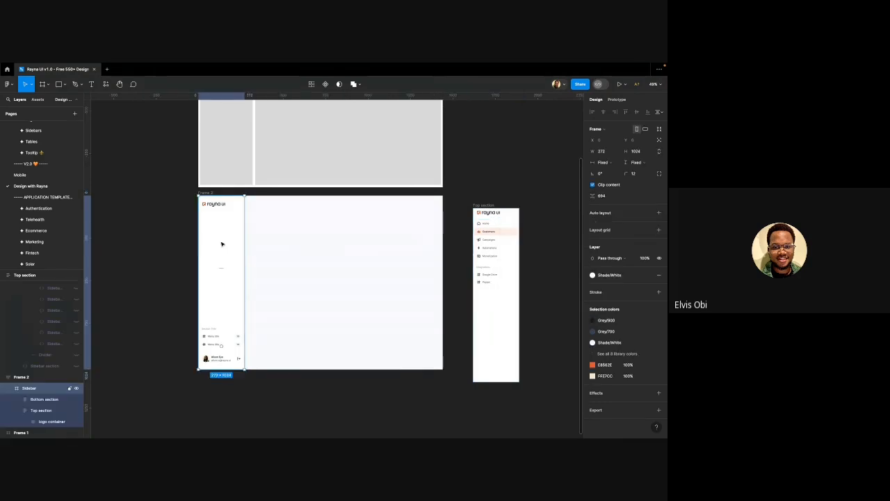
{"action": "key", "text": "ctrl+d"}
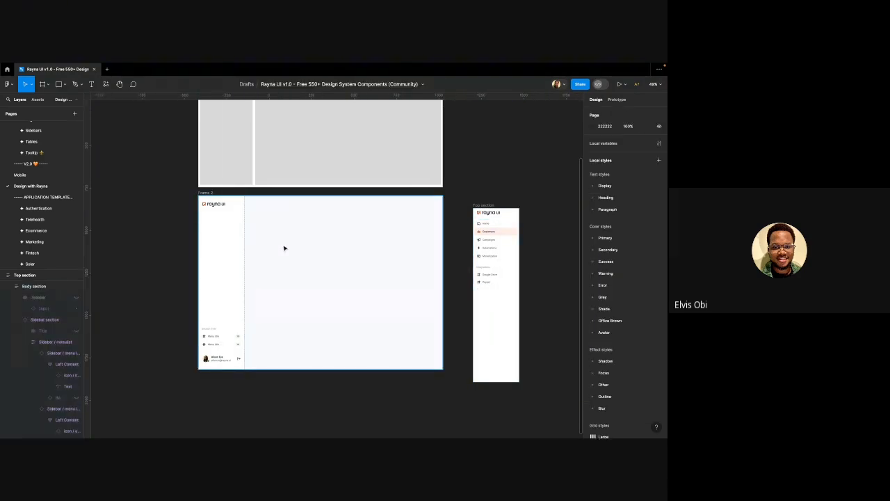
{"action": "key", "text": "ctrl+z"}
{"action": "key", "text": "ctrl+z"}
{"action": "key", "text": "ctrl+z"}
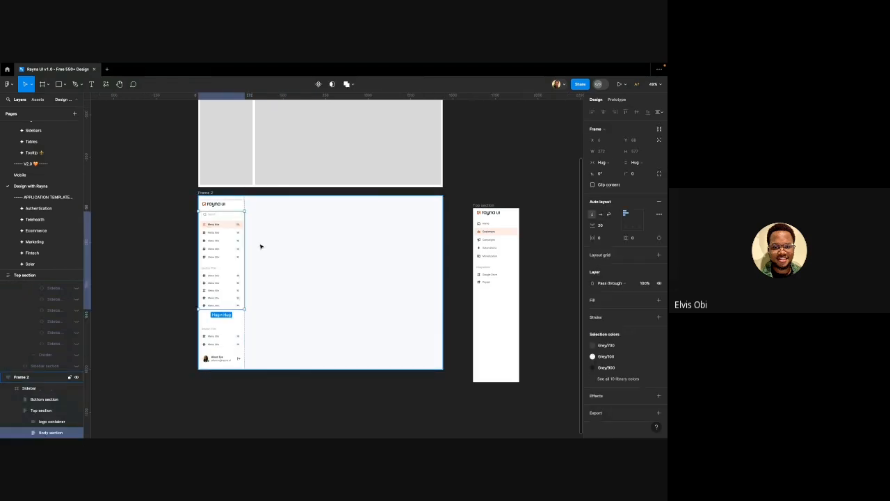
{"action": "key", "text": "alt"}
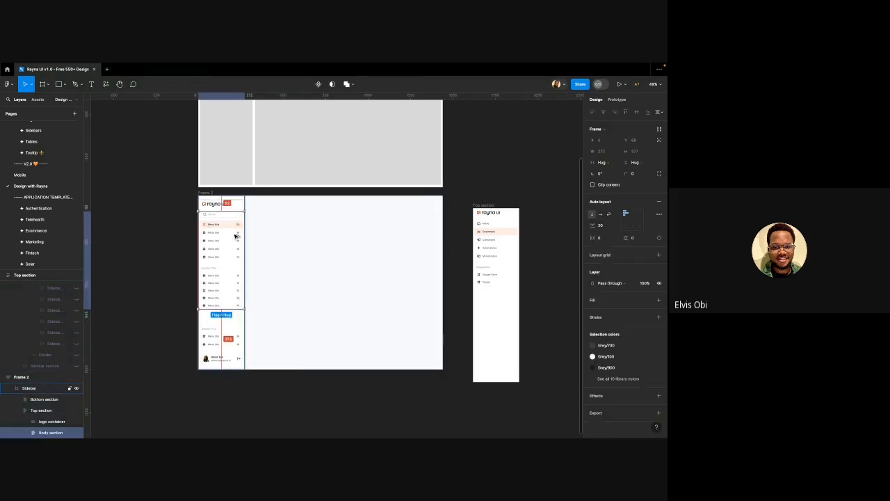
{"action": "key", "text": "ctrl+shift+r"}
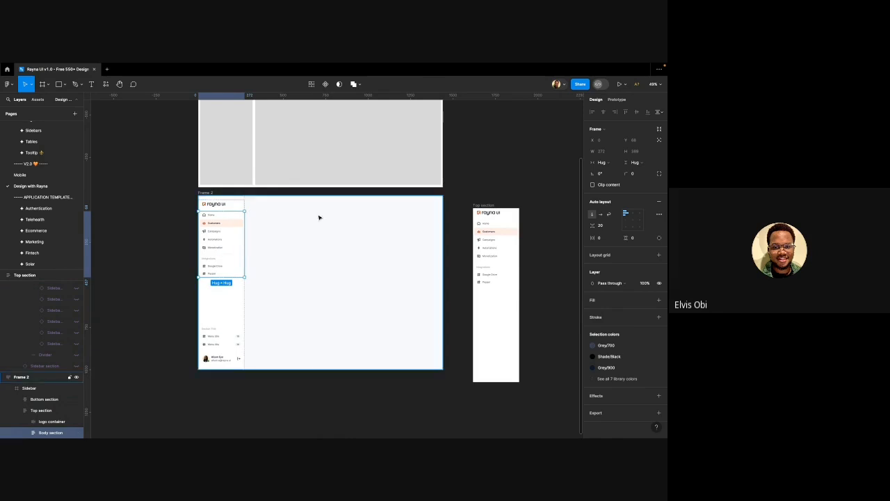
{"action": "left_click", "coordinate": [505, 163]}
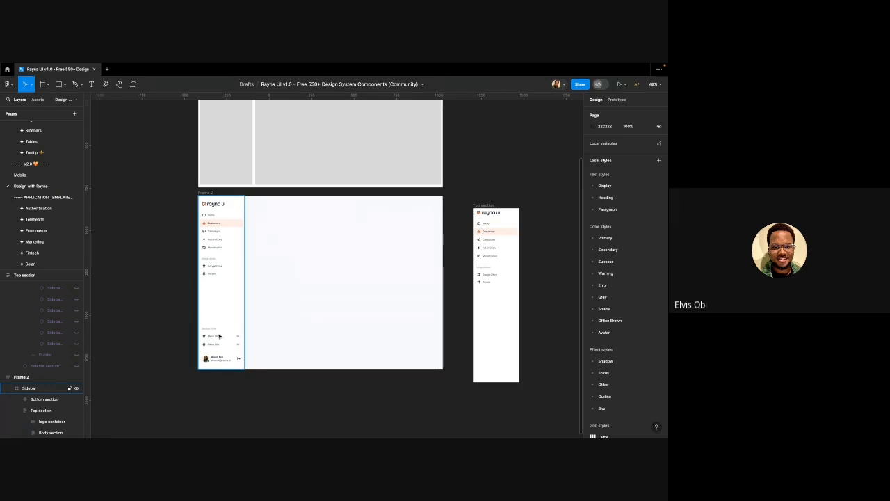
Detach the sidebar's bottom Section Title menu group from its component
{"action": "scroll", "coordinate": [219, 336], "scroll_direction": "up", "scroll_amount": 3}
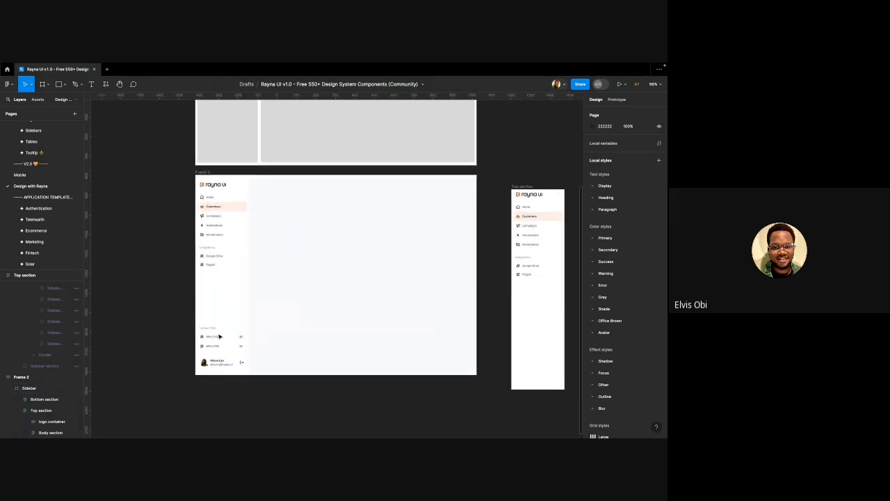
{"action": "scroll", "coordinate": [219, 336], "scroll_direction": "up", "scroll_amount": 4}
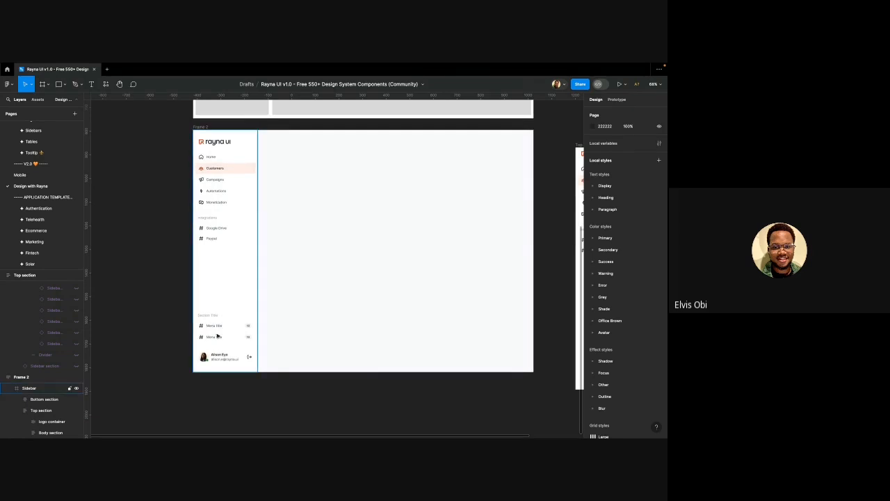
{"action": "scroll", "coordinate": [218, 336], "scroll_direction": "up", "scroll_amount": 5}
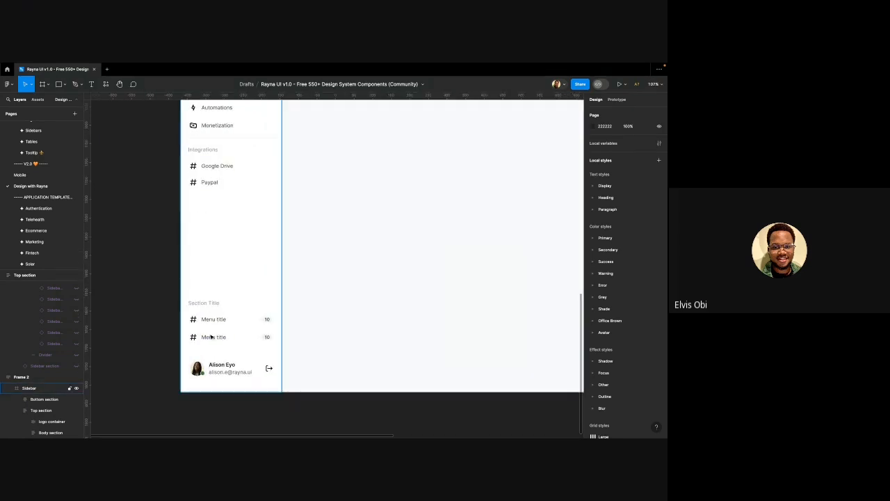
{"action": "left_click", "coordinate": [210, 320]}
{"action": "left_click", "coordinate": [210, 321]}
{"action": "left_click", "coordinate": [210, 321]}
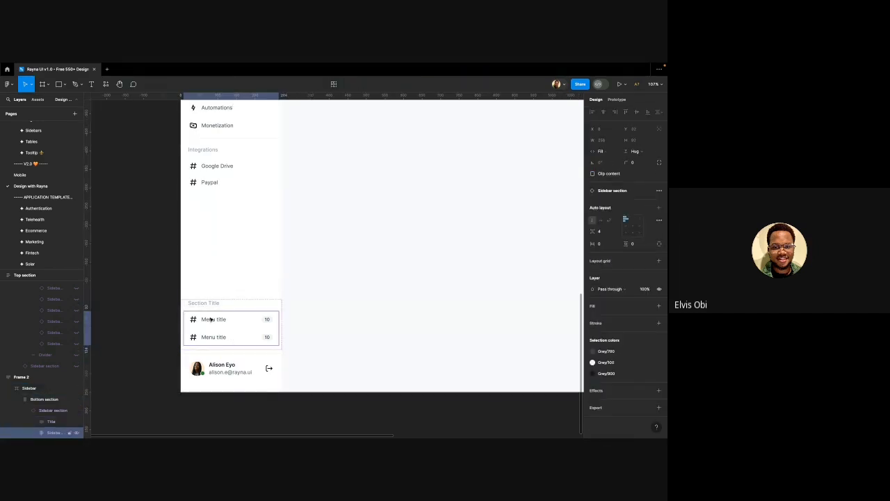
{"action": "left_click", "coordinate": [212, 316]}
{"action": "left_click", "coordinate": [217, 247]}
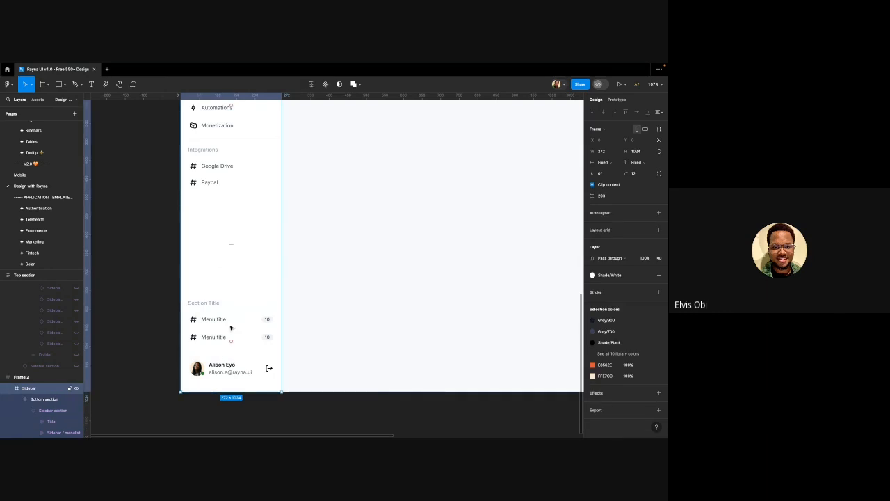
{"action": "left_click", "coordinate": [231, 328]}
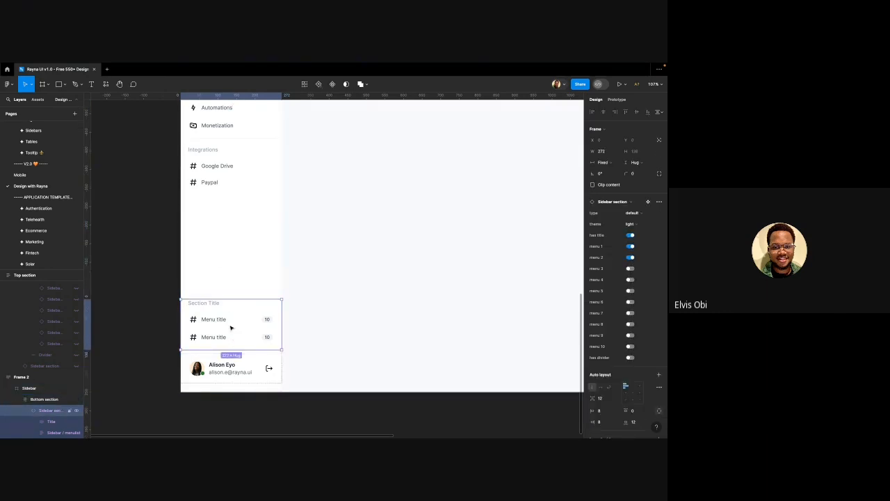
{"action": "key", "text": "alt"}
{"action": "key", "text": "alt"}
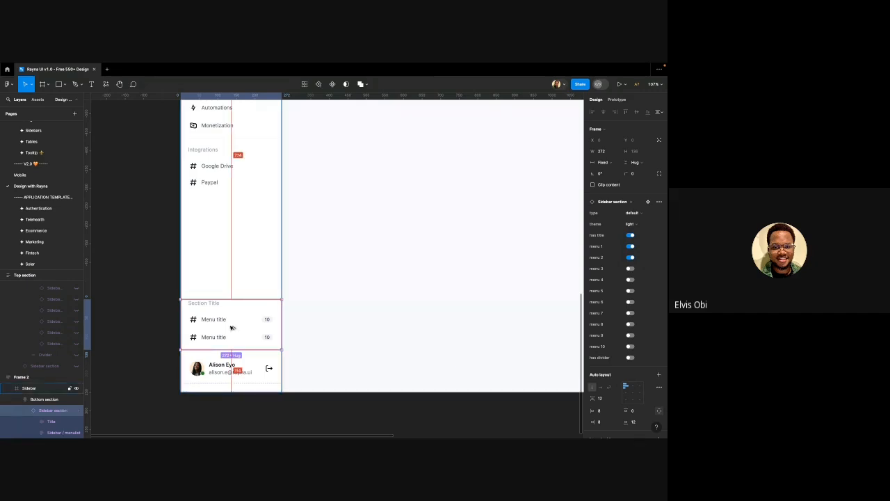
{"action": "key", "text": "ctrl+alt+b"}
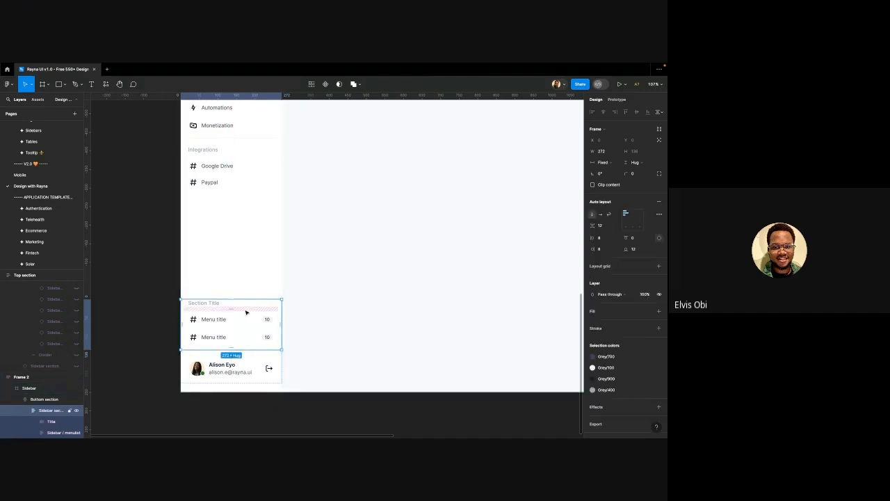
Delete the Section Title heading from the bottom sidebar section
{"action": "left_click", "coordinate": [212, 323]}
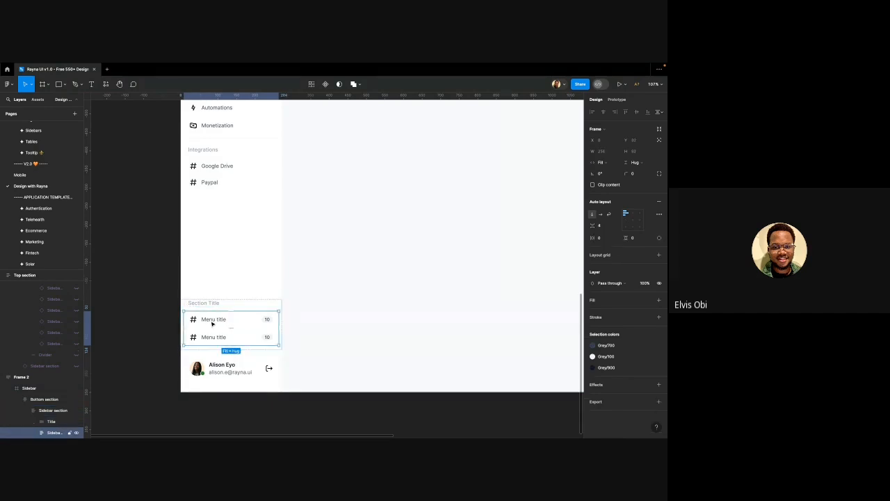
{"action": "left_click", "coordinate": [212, 367]}
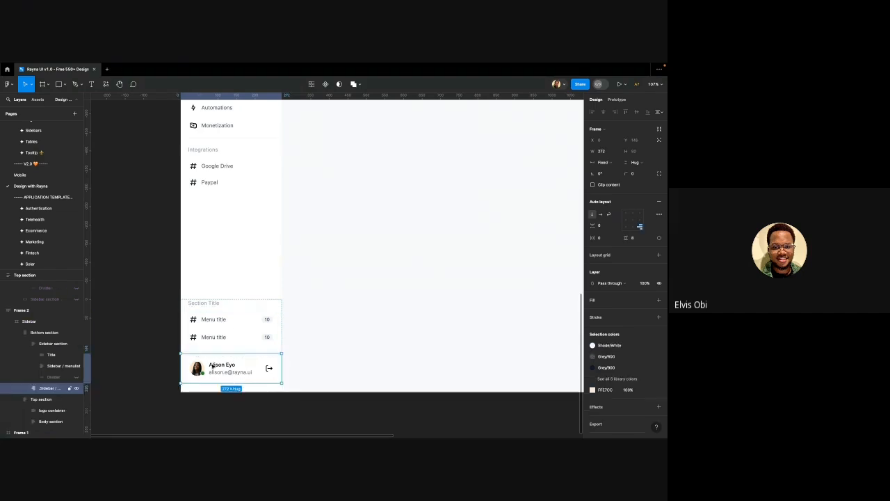
{"action": "double_click", "coordinate": [210, 305]}
{"action": "key", "text": "Delete"}
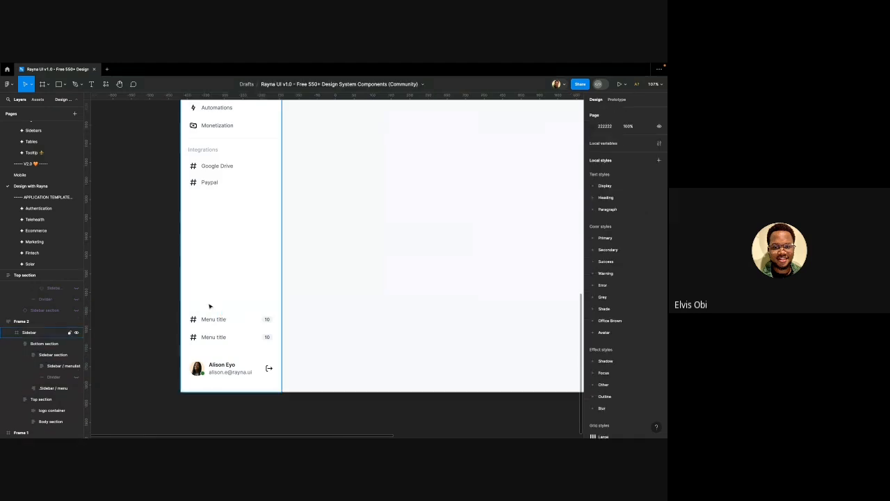
Duplicate a bottom Menu title item and move the copy to the bottom of the list
{"action": "left_click", "coordinate": [219, 318]}
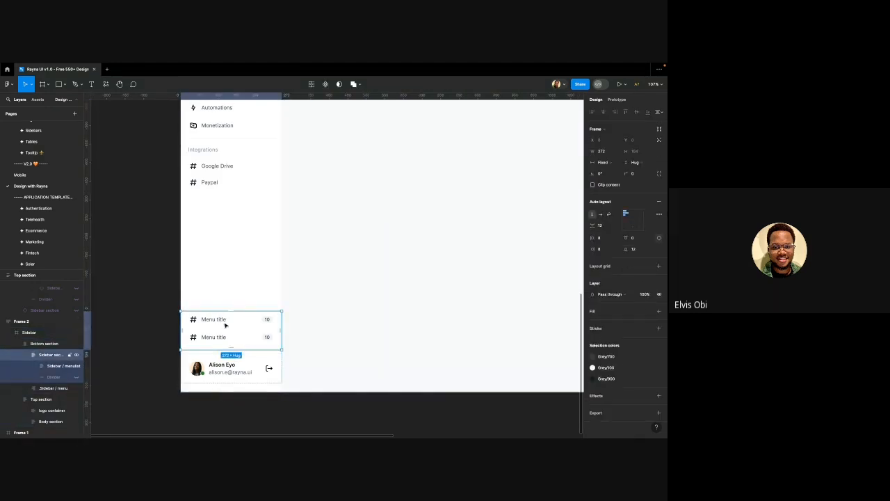
{"action": "double_click", "coordinate": [224, 324]}
{"action": "double_click", "coordinate": [224, 325]}
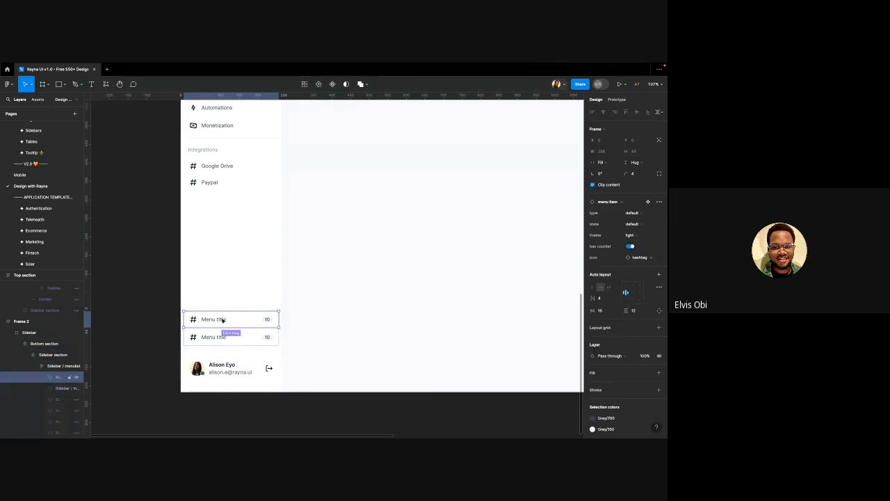
{"action": "key", "text": "ctrl+d"}
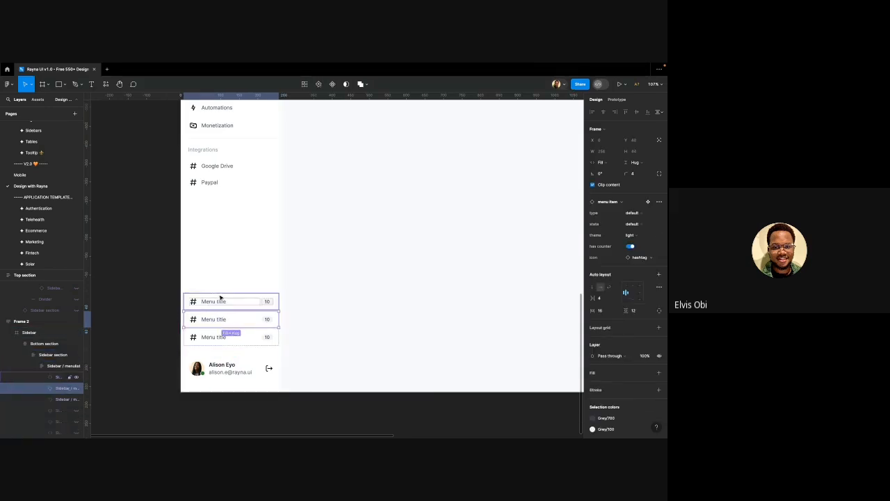
{"action": "left_click_drag", "start_coordinate": [218, 300], "coordinate": [216, 327]}
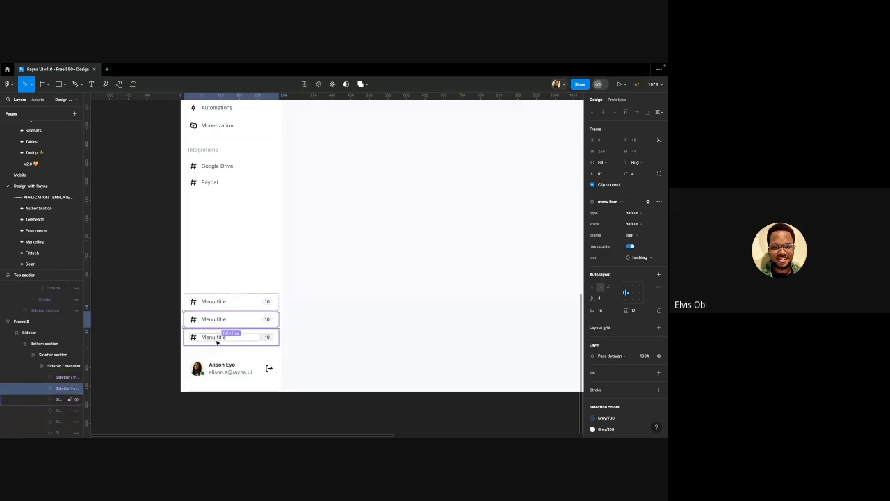
Turn off the 10 counter badges on all three bottom Menu title items
{"action": "left_click", "coordinate": [264, 304], "text": "shift"}
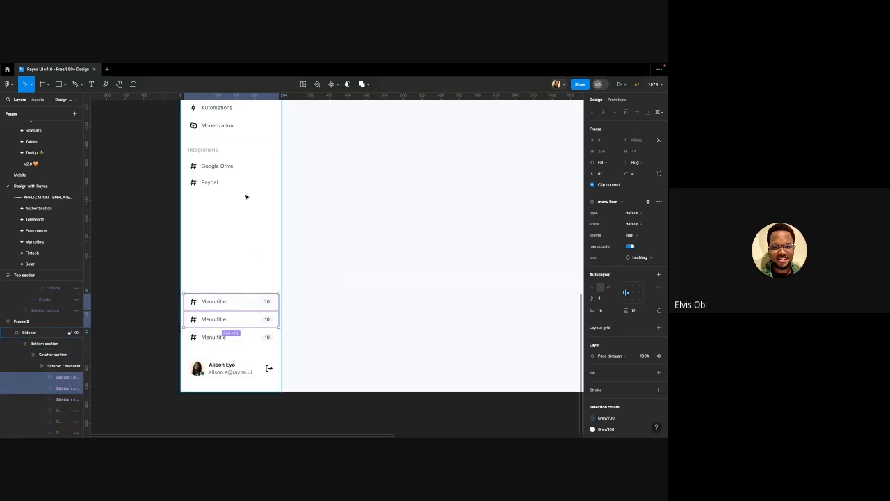
{"action": "left_click", "coordinate": [250, 345], "text": "shift"}
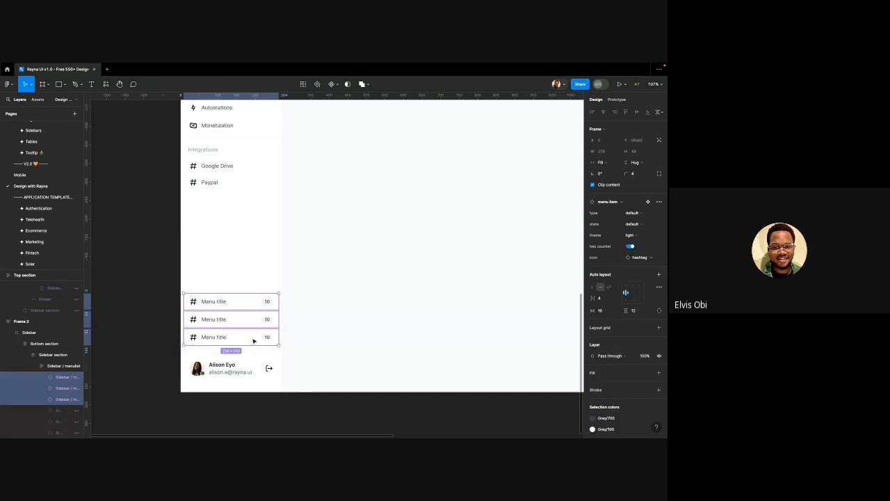
{"action": "scroll", "coordinate": [252, 343], "scroll_direction": "up", "scroll_amount": 1}
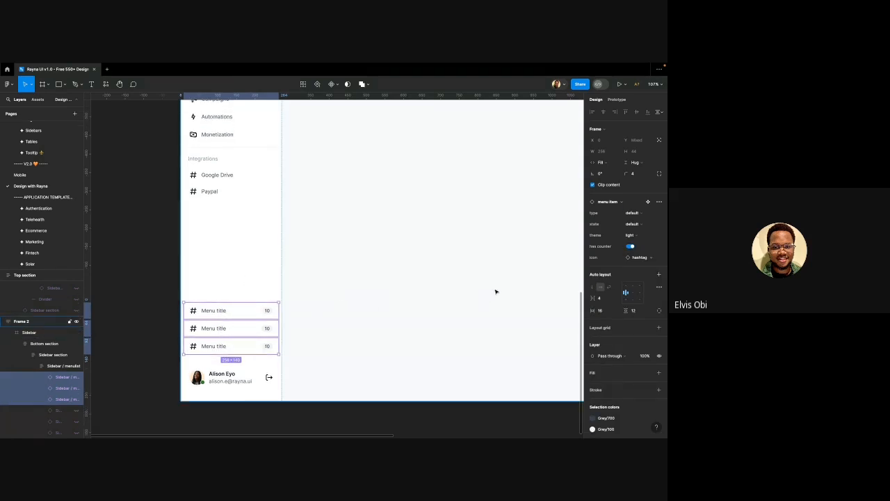
{"action": "left_click", "coordinate": [631, 246]}
{"action": "scroll", "coordinate": [254, 247], "scroll_direction": "up", "scroll_amount": 3}
{"action": "scroll", "coordinate": [255, 246], "scroll_direction": "down", "scroll_amount": 5}
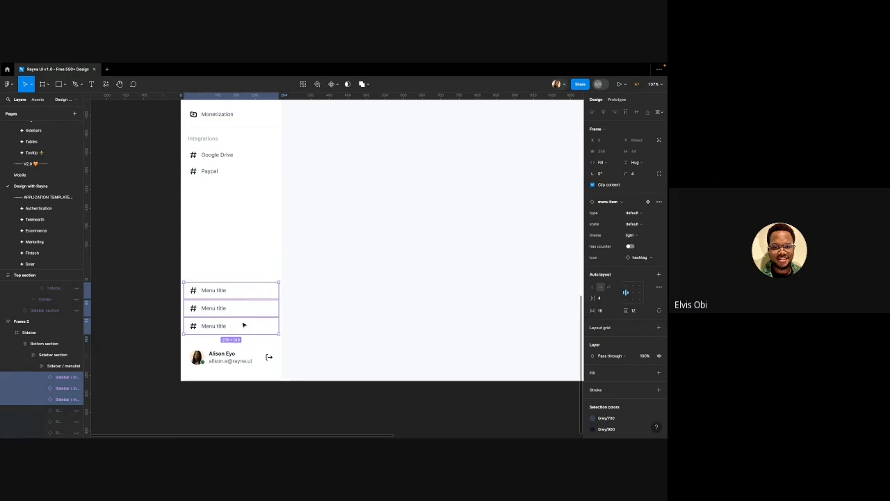
{"action": "scroll", "coordinate": [243, 302], "scroll_direction": "up", "scroll_amount": 3}
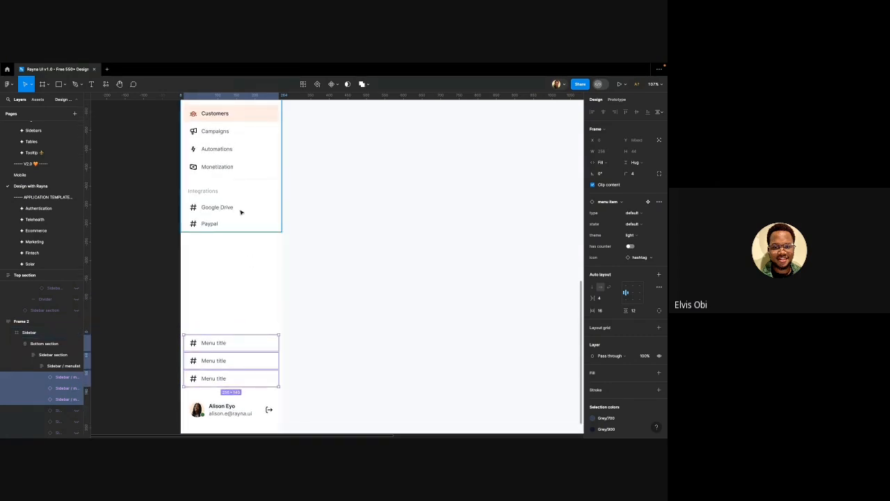
Give the Campaigns menu item a 10 counter badge by enabling 'has counter'
{"action": "double_click", "coordinate": [234, 138]}
{"action": "double_click", "coordinate": [234, 138]}
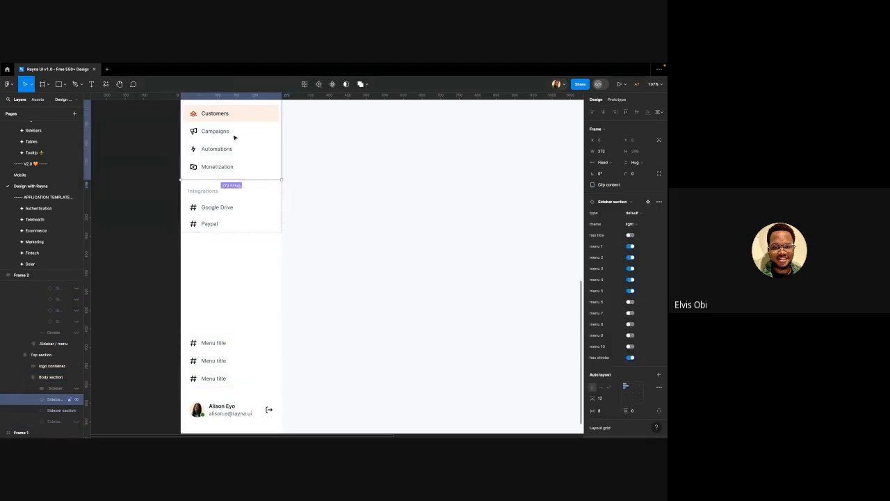
{"action": "double_click", "coordinate": [234, 137]}
{"action": "double_click", "coordinate": [234, 137]}
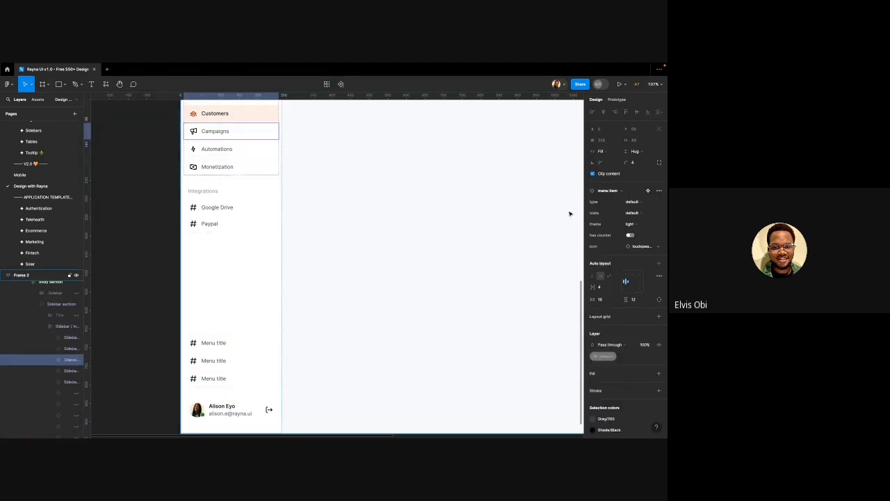
{"action": "left_click", "coordinate": [630, 235]}
{"action": "scroll", "coordinate": [267, 135], "scroll_direction": "down", "scroll_amount": 1}
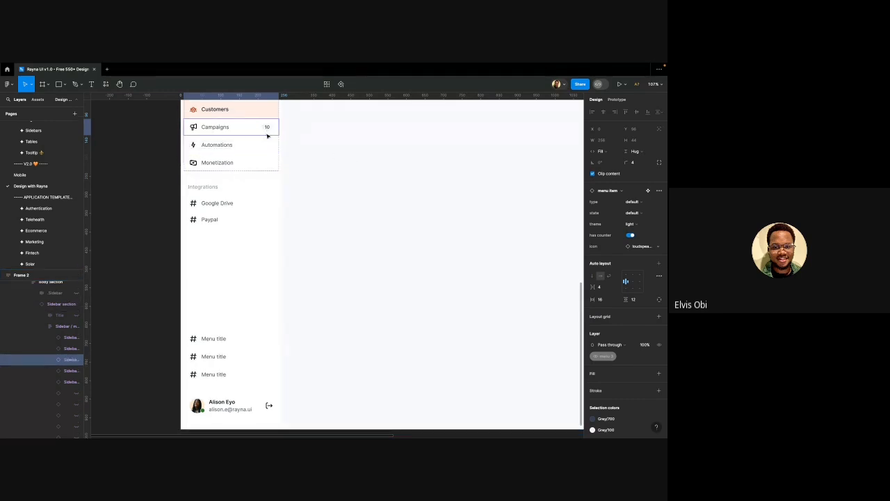
{"action": "left_click", "coordinate": [174, 181]}
{"action": "scroll", "coordinate": [208, 191], "scroll_direction": "down", "scroll_amount": 2}
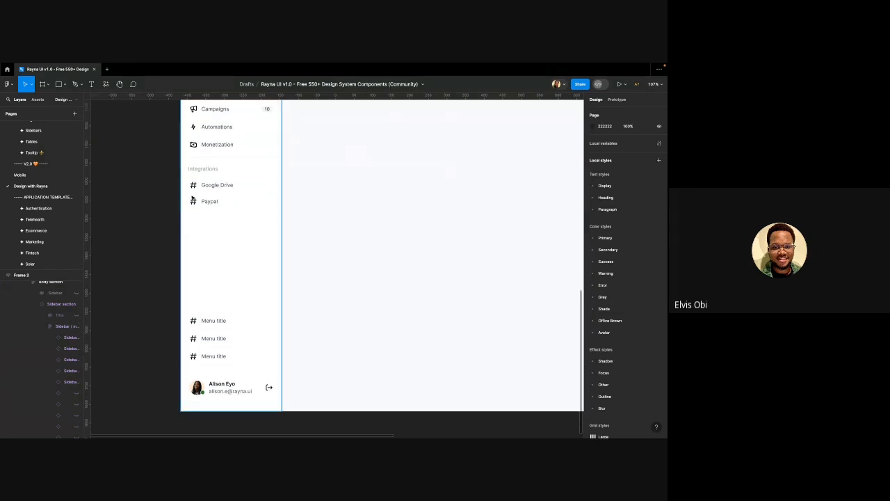
{"action": "scroll", "coordinate": [216, 222], "scroll_direction": "down", "scroll_amount": 2}
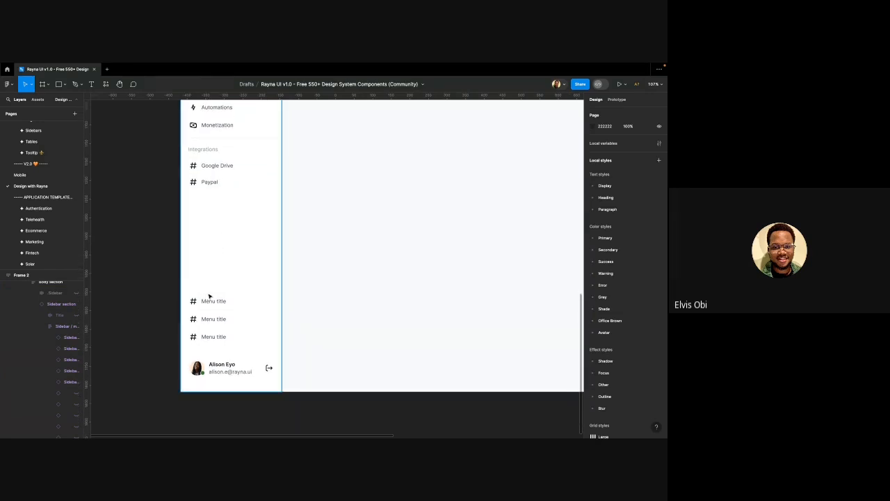
Rename the first two bottom sidebar items to 'Settings' and 'Help Center'
{"action": "double_click", "coordinate": [210, 298]}
{"action": "double_click", "coordinate": [210, 301]}
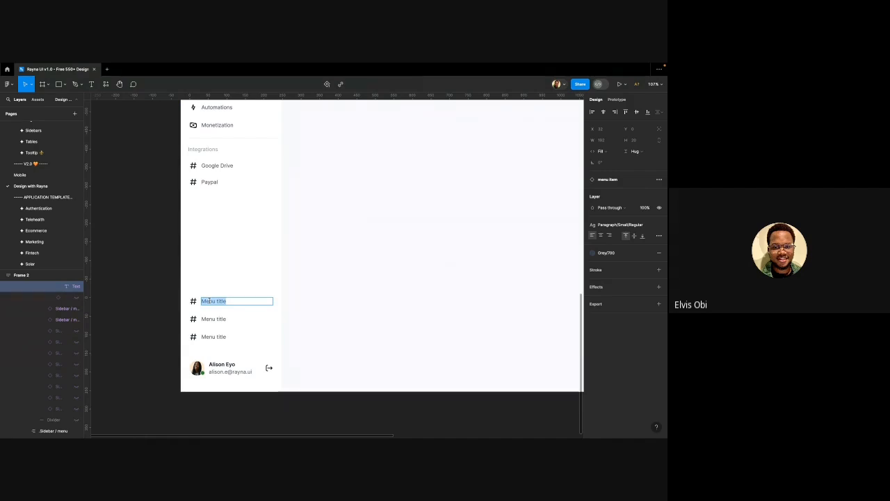
{"action": "type", "text": "S"}
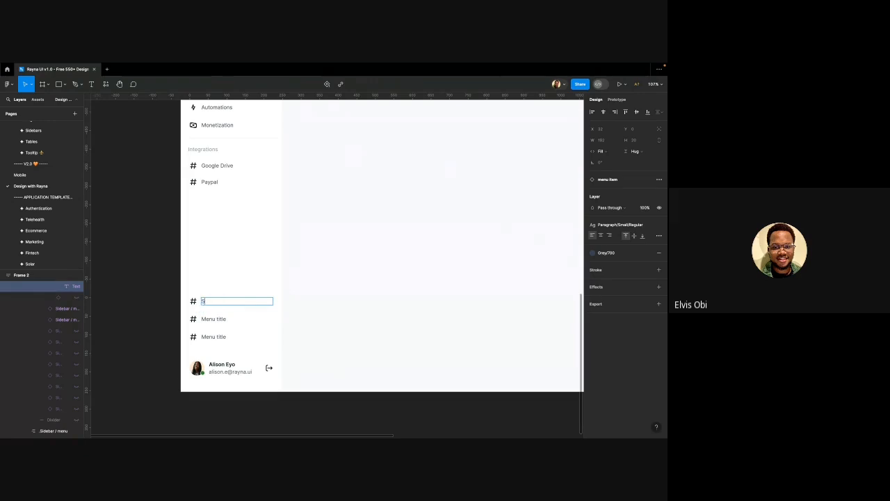
{"action": "type", "text": "ettings"}
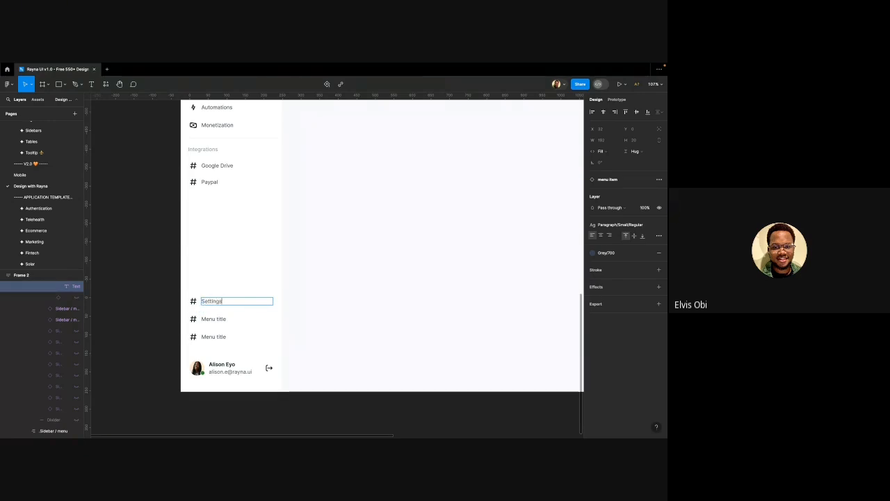
{"action": "double_click", "coordinate": [212, 318]}
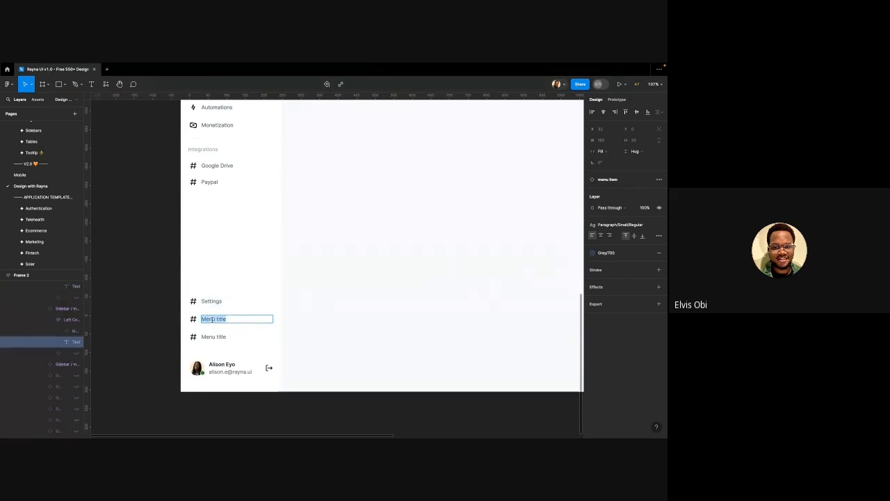
{"action": "type", "text": "Help Center"}
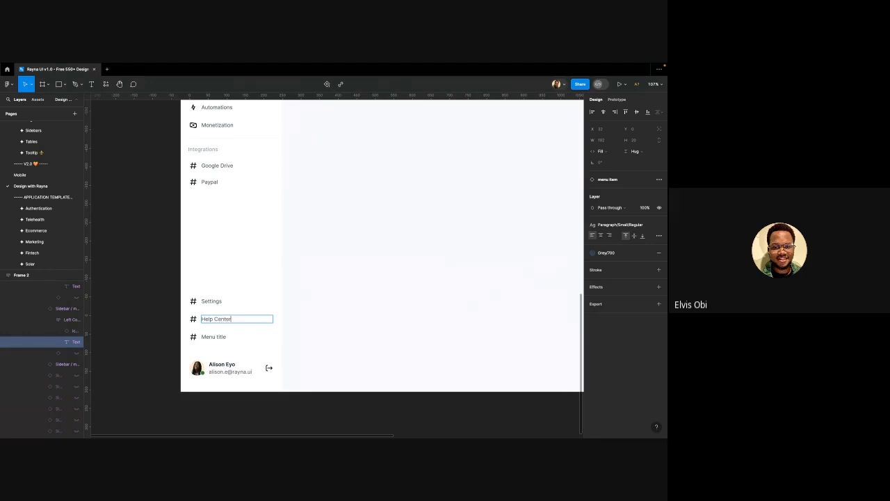
Rename the third bottom sidebar item to 'Refer family & friends'
{"action": "left_click", "coordinate": [209, 337]}
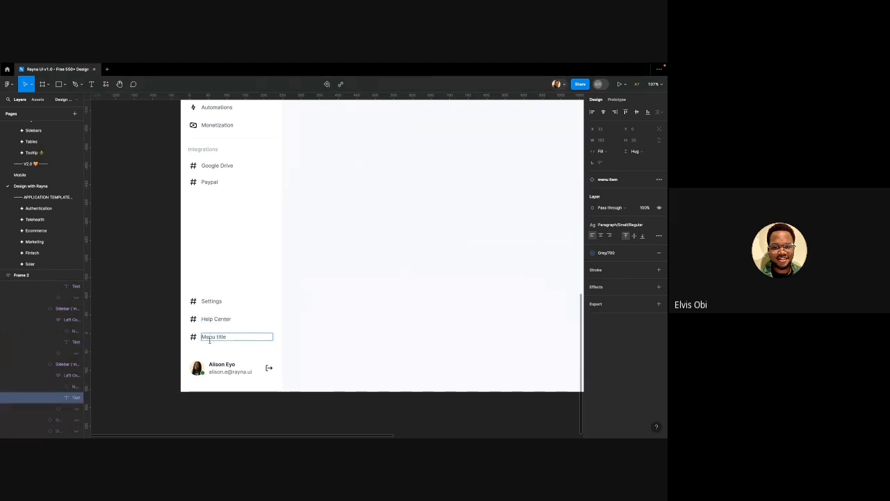
{"action": "double_click", "coordinate": [209, 337]}
{"action": "key", "text": "Caps_Lock"}
{"action": "key", "text": "Caps_Lock"}
{"action": "type", "text": "efe"}
{"action": "key", "text": "super+a"}
{"action": "type", "text": "Re"}
{"action": "type", "text": "am"}
{"action": "type", "text": "ily"}
{"action": "type", "text": " S"}
{"action": "type", "text": " F"}
{"action": "type", "text": " friend"}
{"action": "type", "text": "s"}
{"action": "key", "text": "Escape"}
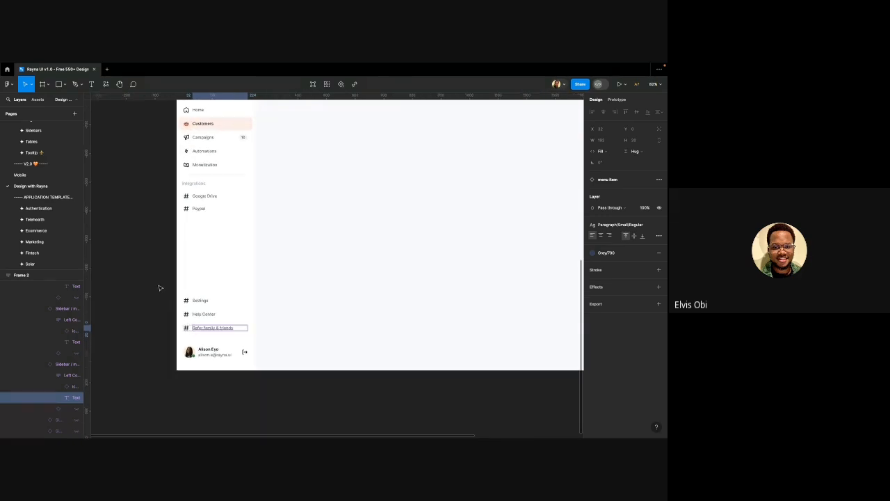
Deselect the label and select the body section of the Top section frame
{"action": "left_click", "coordinate": [159, 285]}
{"action": "scroll", "coordinate": [159, 285], "scroll_direction": "down", "scroll_amount": 5}
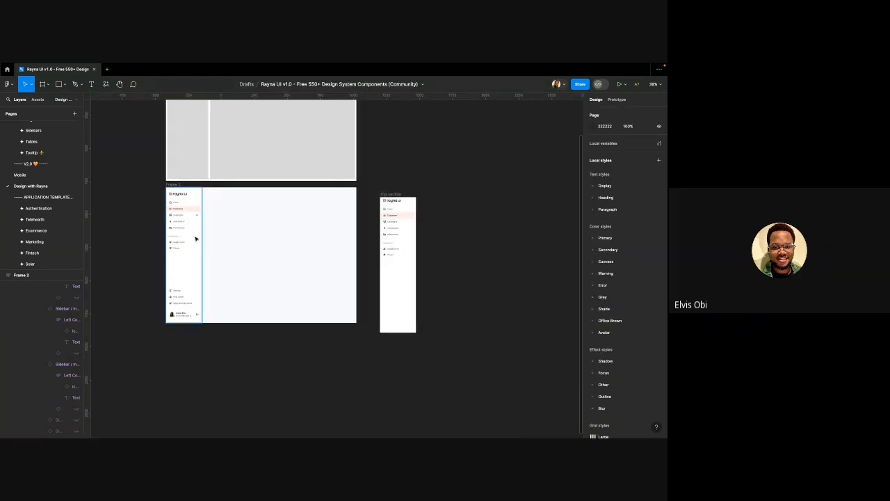
{"action": "scroll", "coordinate": [196, 240], "scroll_direction": "left", "scroll_amount": 2}
{"action": "scroll", "coordinate": [217, 208], "scroll_direction": "up", "scroll_amount": 2}
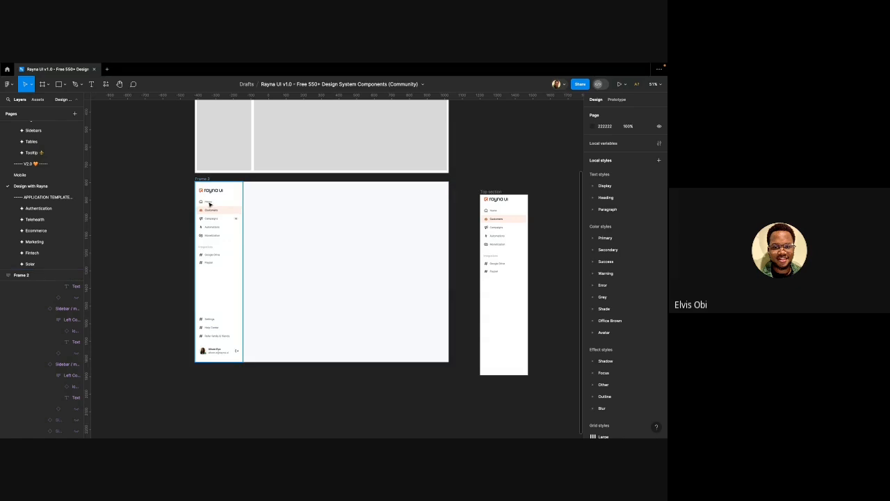
{"action": "left_click", "coordinate": [502, 220]}
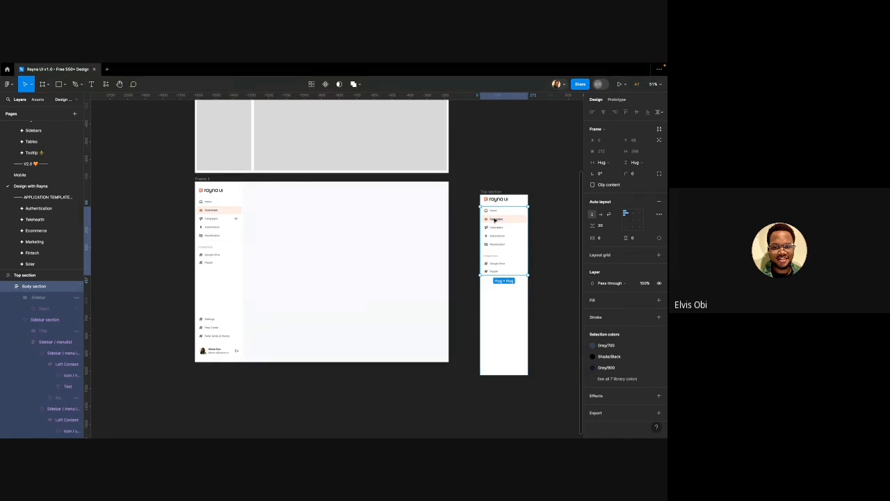
Delete the separate Top section frame to the right of Frame 2
{"action": "left_click", "coordinate": [232, 210]}
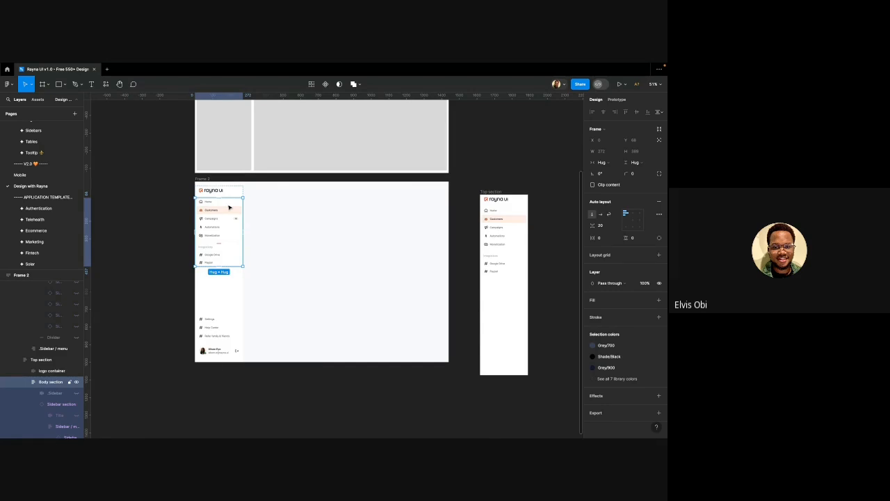
{"action": "right_click", "coordinate": [229, 206]}
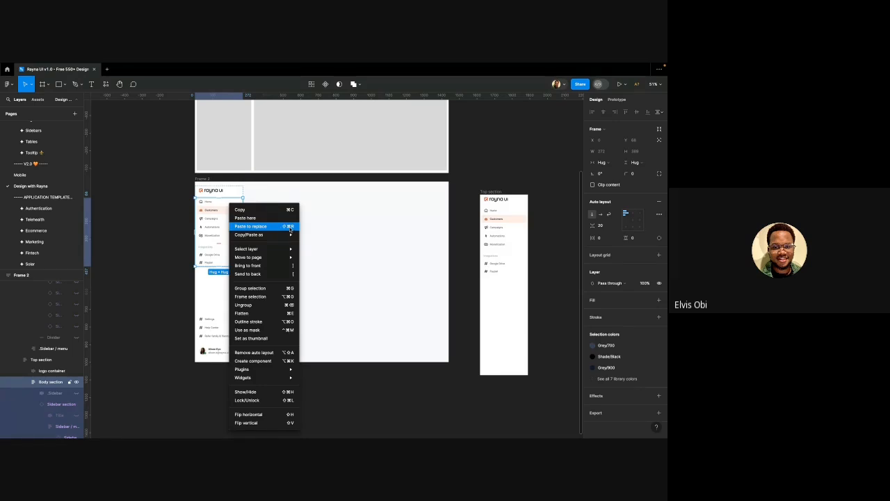
{"action": "mouse_move", "coordinate": [276, 234]}
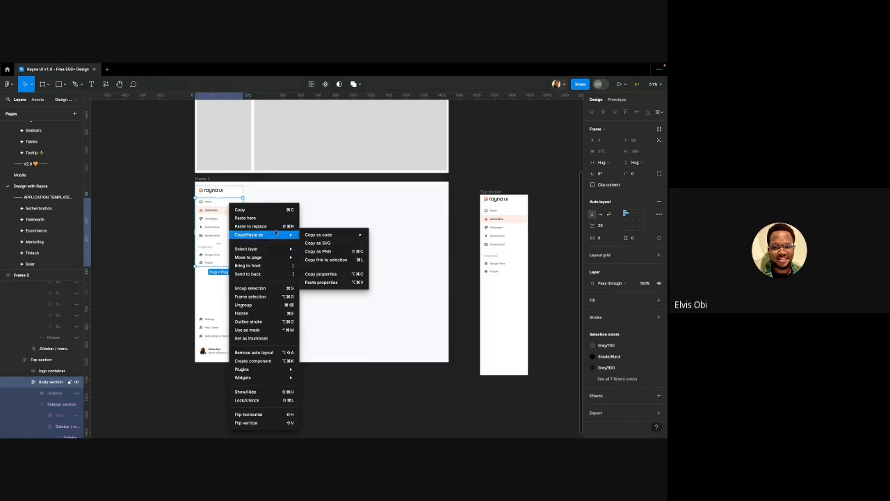
{"action": "left_click", "coordinate": [148, 221]}
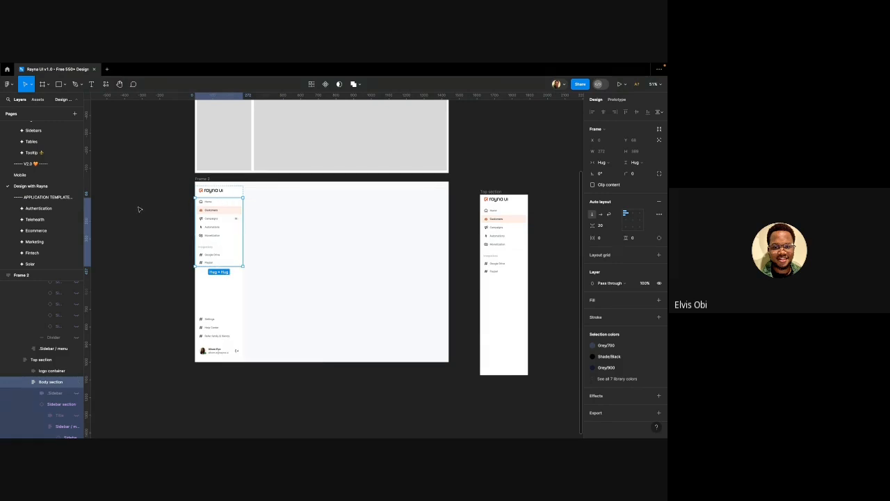
{"action": "left_click", "coordinate": [139, 209]}
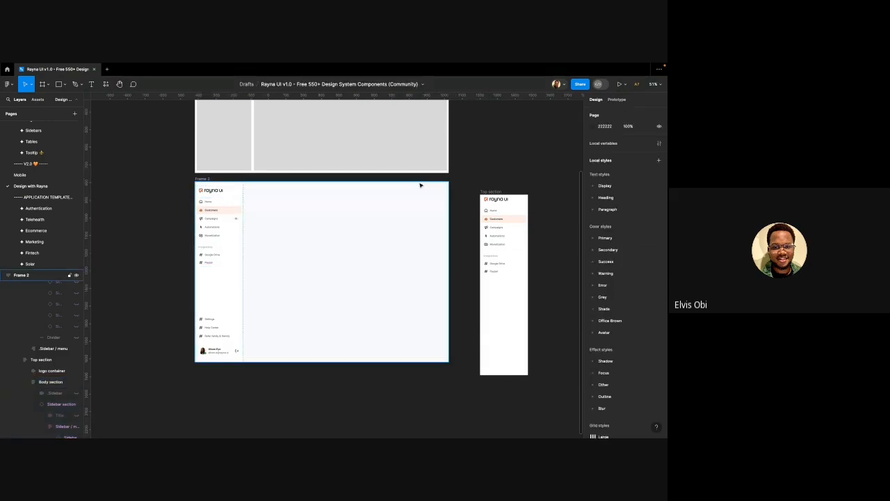
{"action": "left_click", "coordinate": [489, 191]}
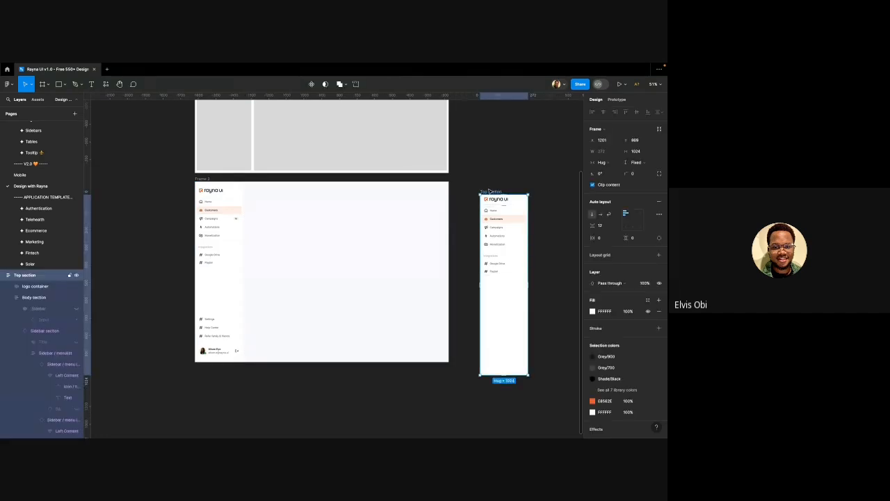
{"action": "key", "text": "Delete"}
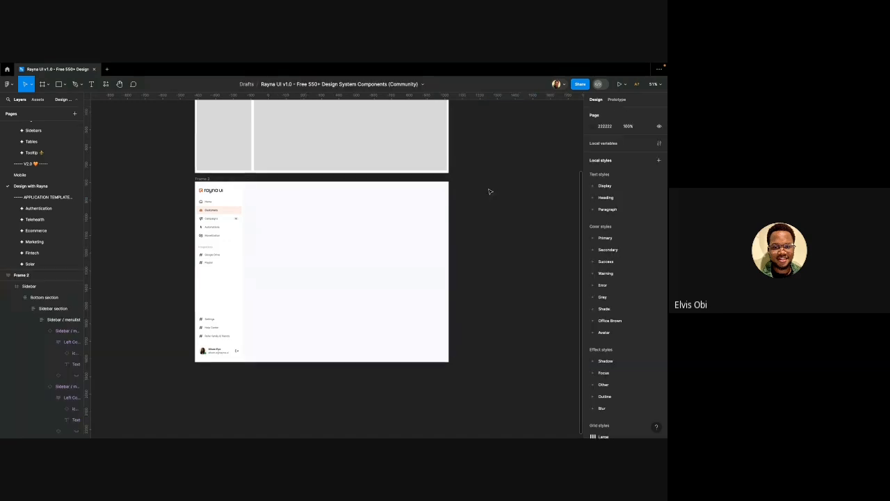
Replace the sidebar profile's name and e-mail text with the new user's name and e-mail address
{"action": "double_click", "coordinate": [211, 350]}
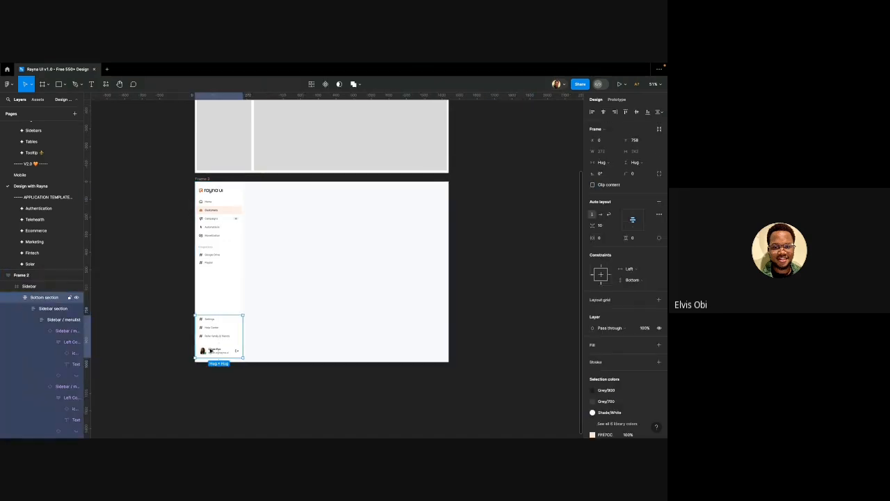
{"action": "double_click", "coordinate": [211, 351]}
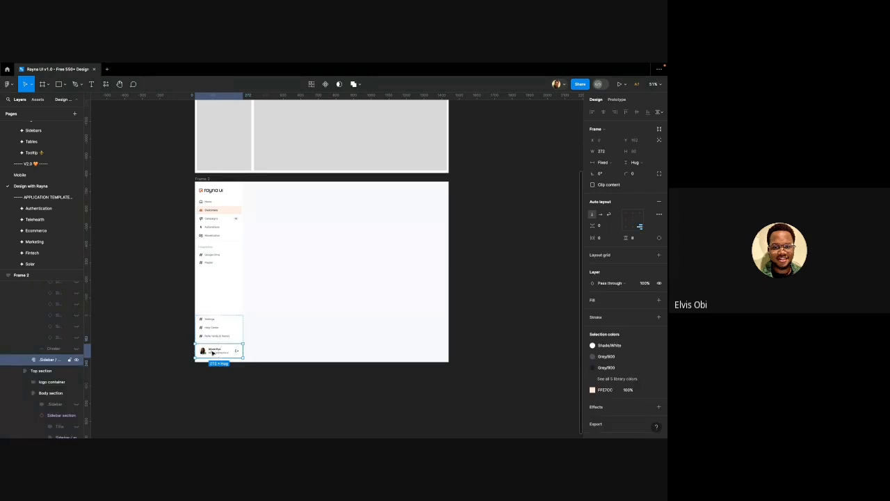
{"action": "double_click", "coordinate": [211, 351]}
{"action": "double_click", "coordinate": [210, 351]}
{"action": "scroll", "coordinate": [210, 350], "scroll_direction": "up", "scroll_amount": 5}
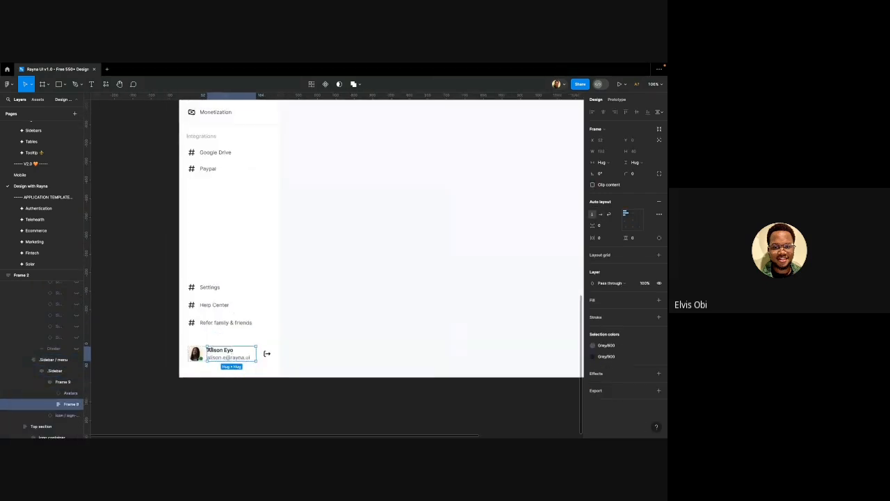
{"action": "double_click", "coordinate": [208, 352]}
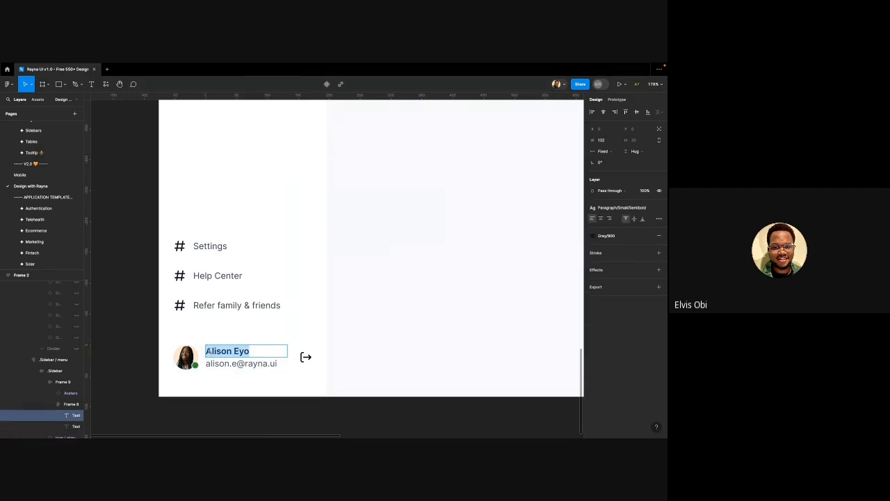
{"action": "type", "text": "Om"}
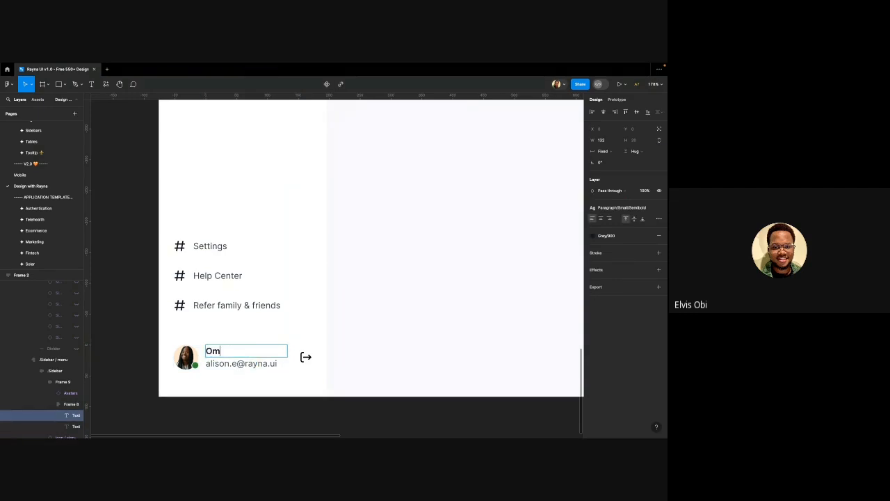
{"action": "type", "text": "awunmi"}
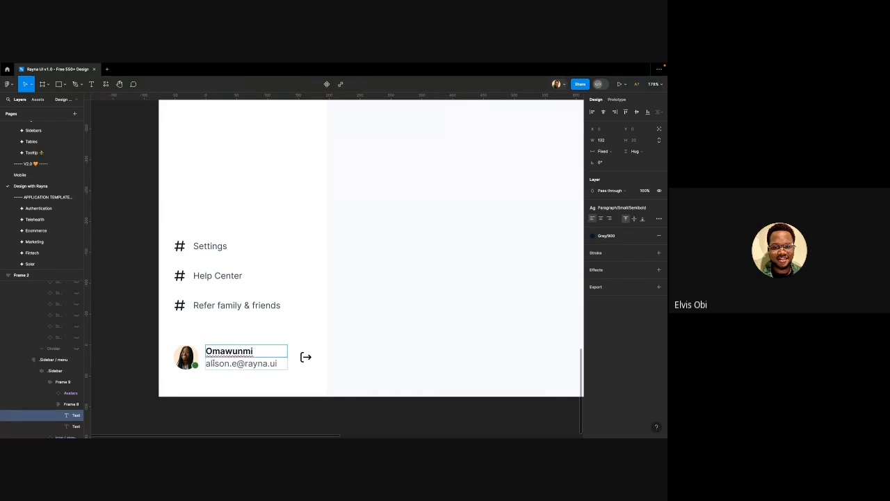
{"action": "double_click", "coordinate": [240, 363]}
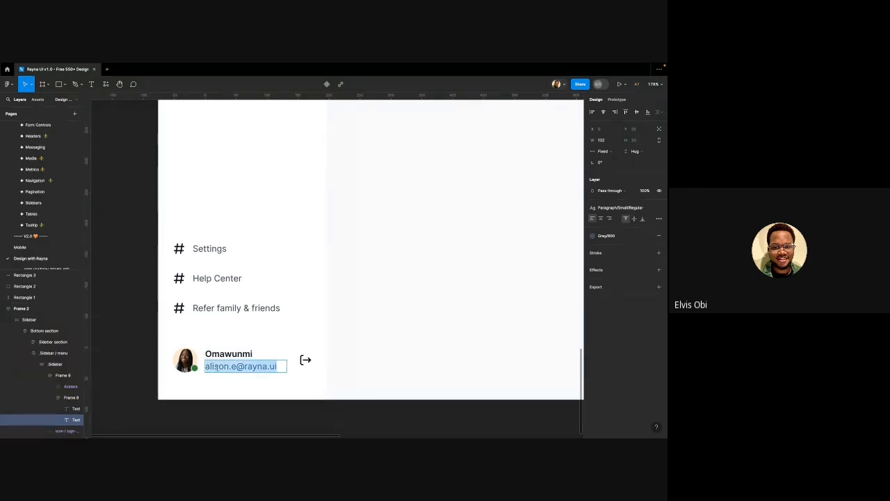
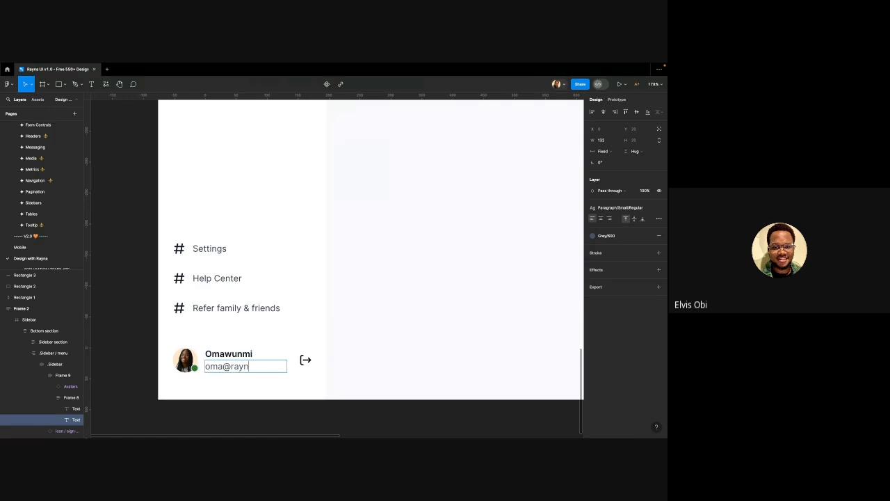
Set the sidebar profile Avatars instance's type to Initials instead of a photo
{"action": "left_click", "coordinate": [158, 318]}
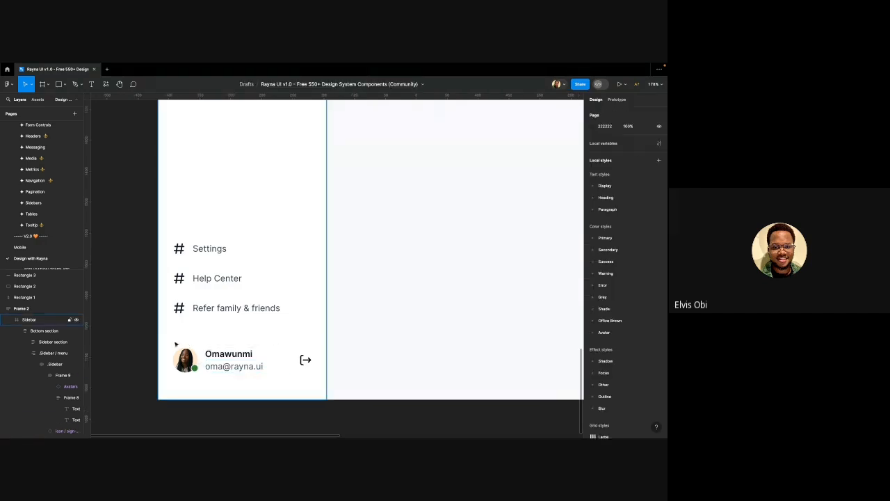
{"action": "double_click", "coordinate": [185, 357]}
{"action": "double_click", "coordinate": [185, 356]}
{"action": "double_click", "coordinate": [185, 356]}
{"action": "double_click", "coordinate": [186, 356]}
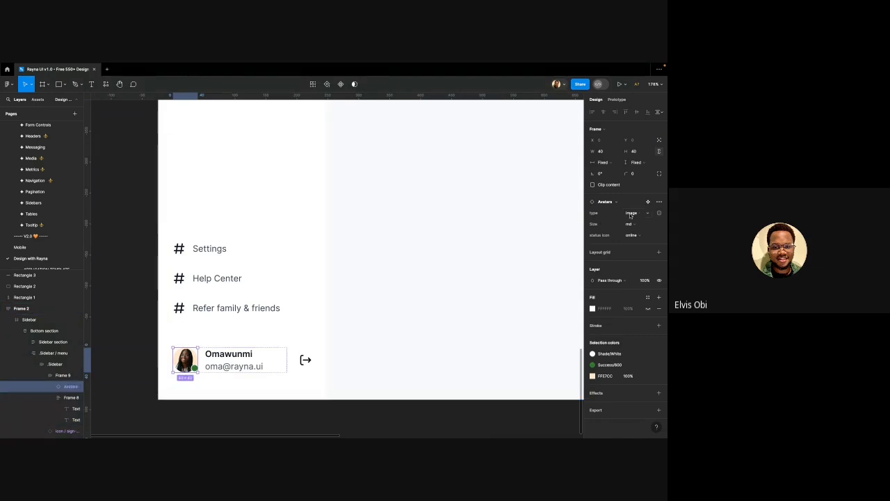
{"action": "left_click", "coordinate": [630, 213]}
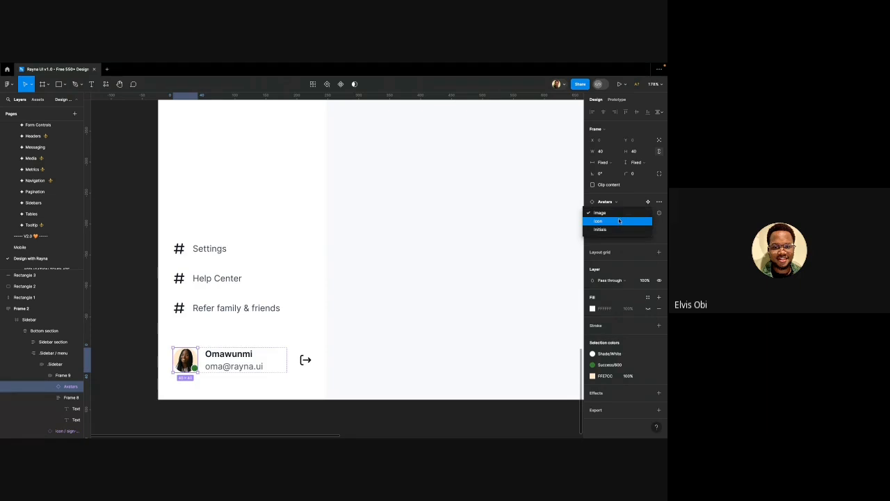
{"action": "left_click", "coordinate": [616, 230]}
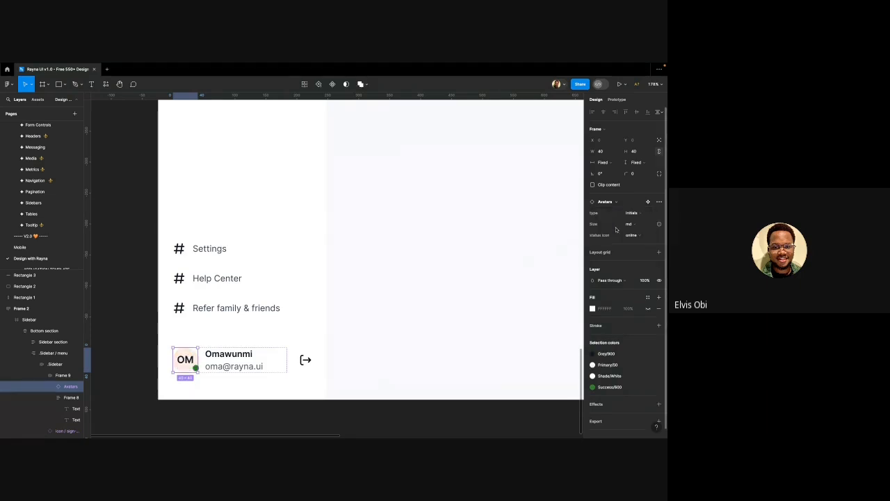
{"action": "left_click", "coordinate": [352, 275]}
{"action": "scroll", "coordinate": [246, 324], "scroll_direction": "down", "scroll_amount": 5}
{"action": "scroll", "coordinate": [246, 324], "scroll_direction": "up", "scroll_amount": 3}
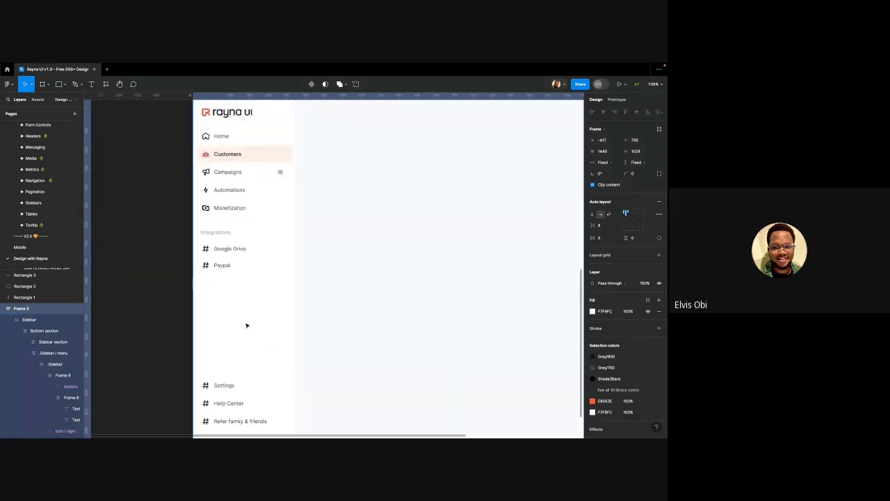
Swap the hash icon beside Settings for the Icon / settings component found by searching 'setting'
{"action": "scroll", "coordinate": [247, 324], "scroll_direction": "down", "scroll_amount": 3}
{"action": "scroll", "coordinate": [200, 292], "scroll_direction": "up", "scroll_amount": 5}
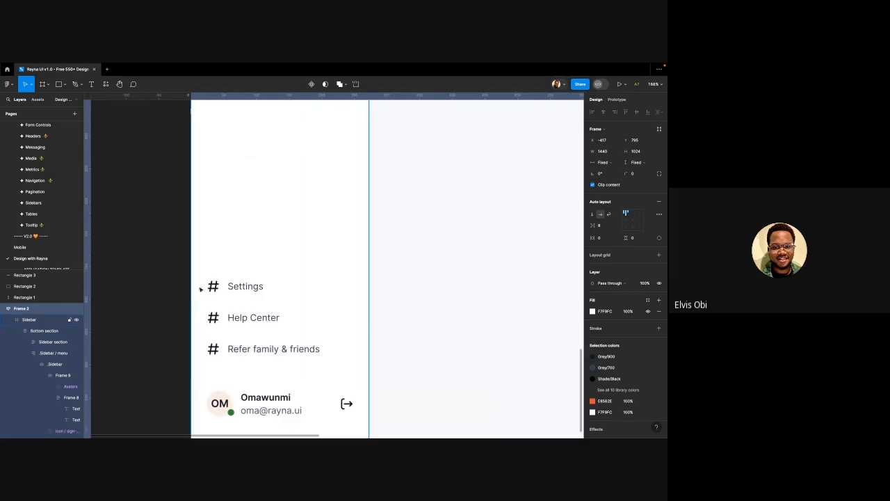
{"action": "double_click", "coordinate": [214, 284]}
{"action": "double_click", "coordinate": [214, 284]}
{"action": "double_click", "coordinate": [214, 284]}
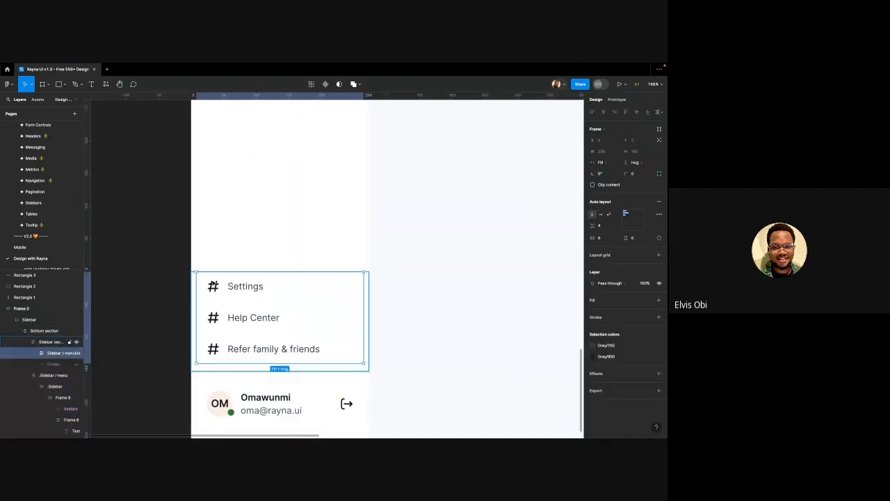
{"action": "double_click", "coordinate": [213, 284]}
{"action": "double_click", "coordinate": [213, 284]}
{"action": "double_click", "coordinate": [213, 284]}
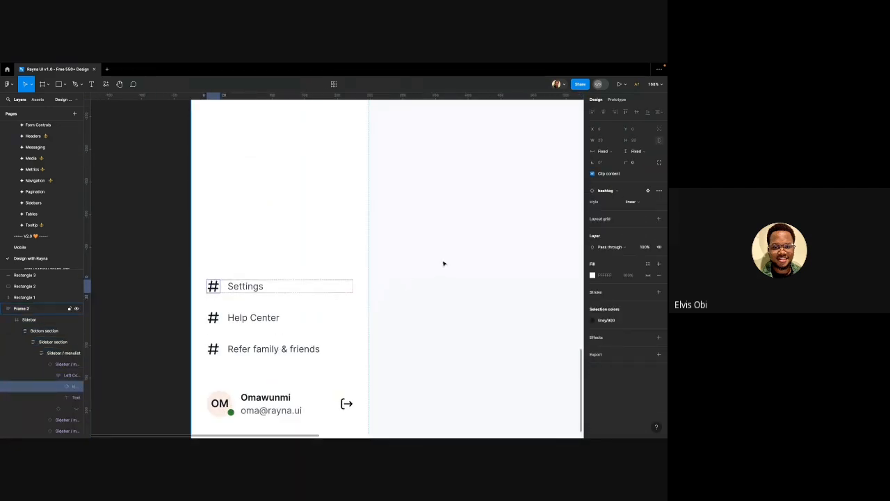
{"action": "left_click", "coordinate": [615, 191]}
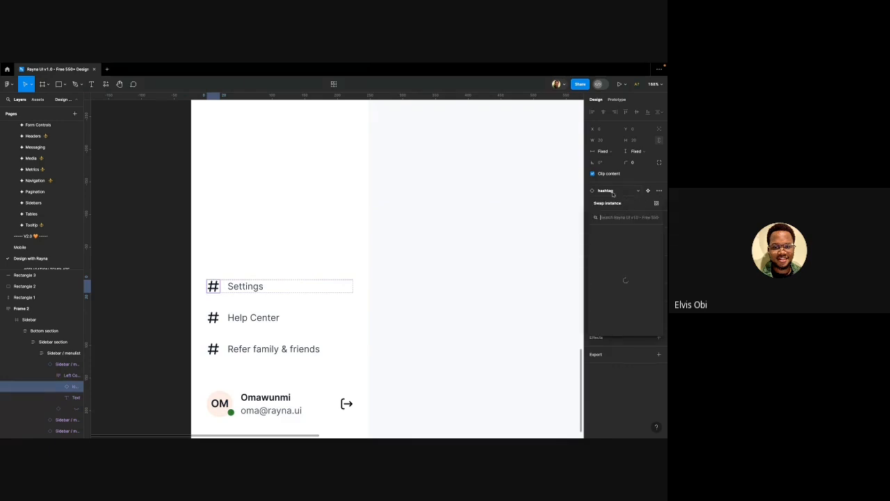
{"action": "type", "text": "settings"}
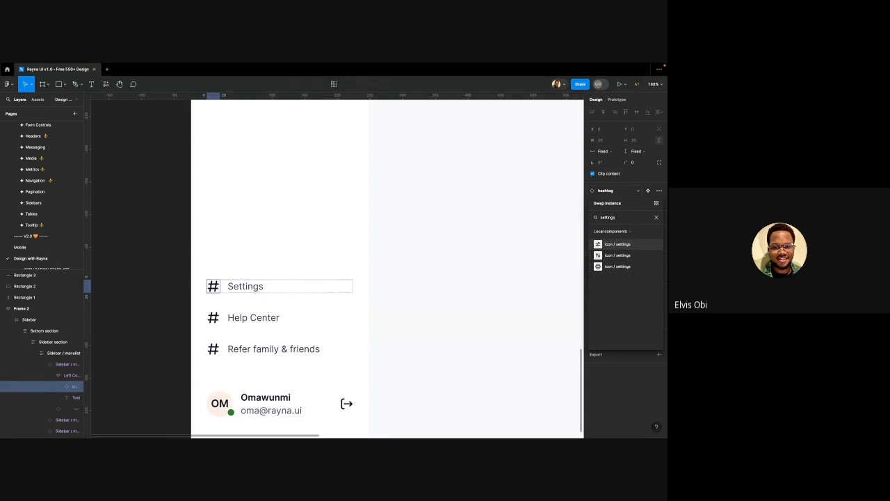
{"action": "left_click", "coordinate": [617, 266]}
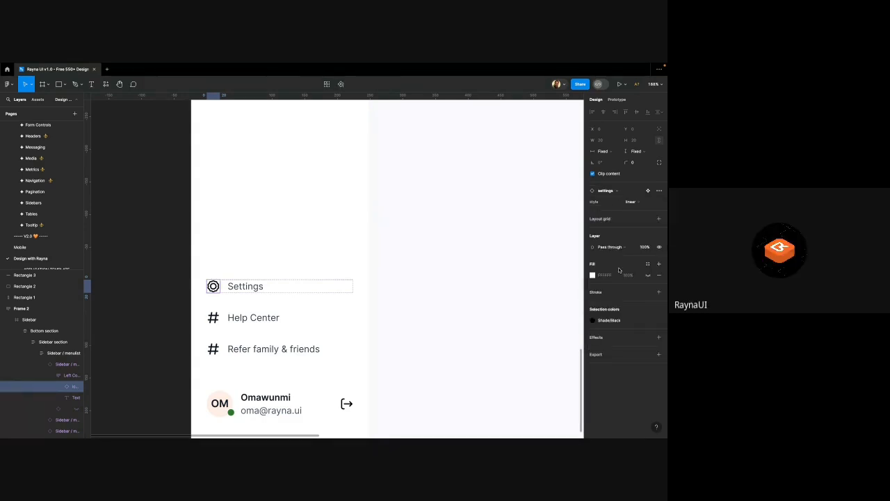
{"action": "double_click", "coordinate": [216, 317]}
{"action": "double_click", "coordinate": [217, 316]}
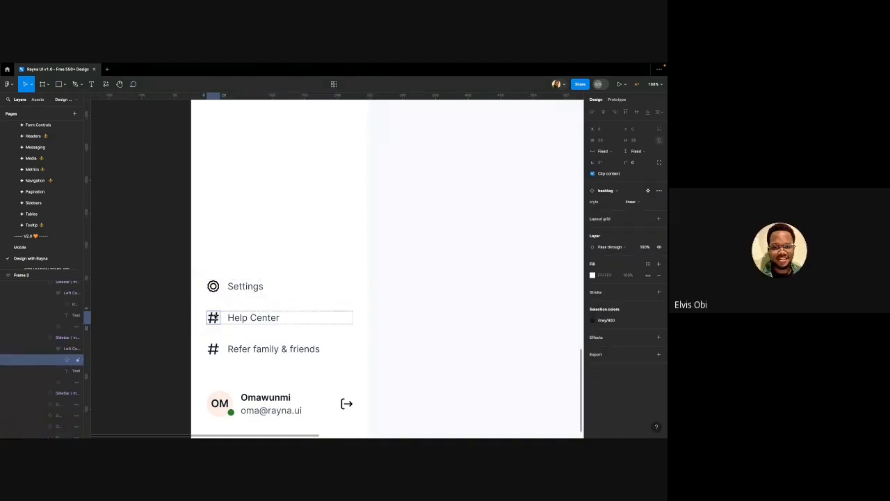
Swap Help Center's hash icon for icon / headset, found by searching 'head'
{"action": "left_click", "coordinate": [607, 190]}
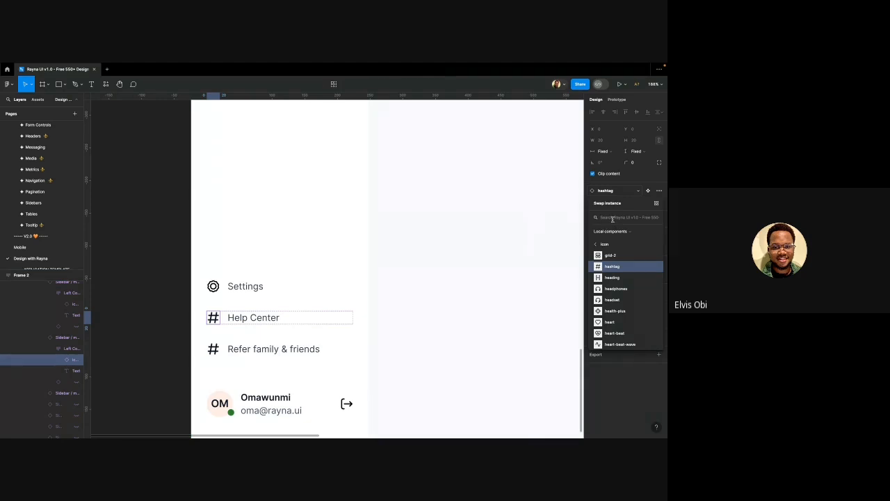
{"action": "type", "text": "help"}
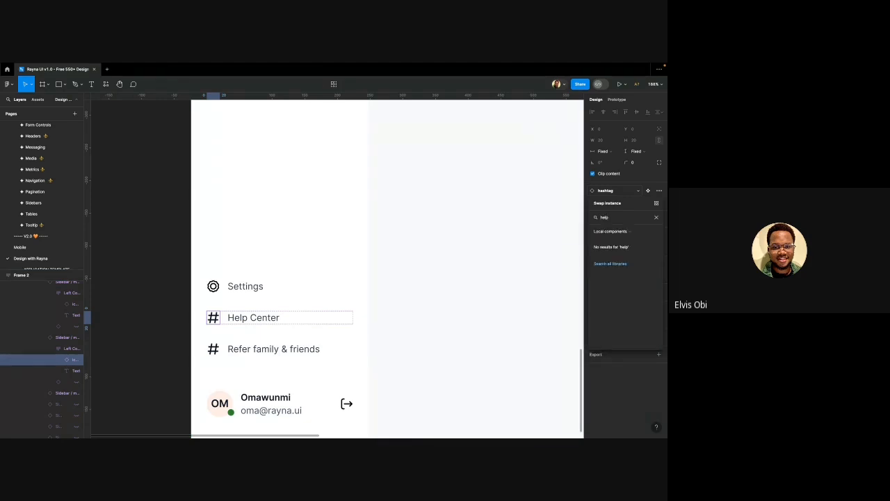
{"action": "key", "text": "BackSpace"}
{"action": "key", "text": "BackSpace"}
{"action": "key", "text": "BackSpace"}
{"action": "key", "text": "BackSpace"}
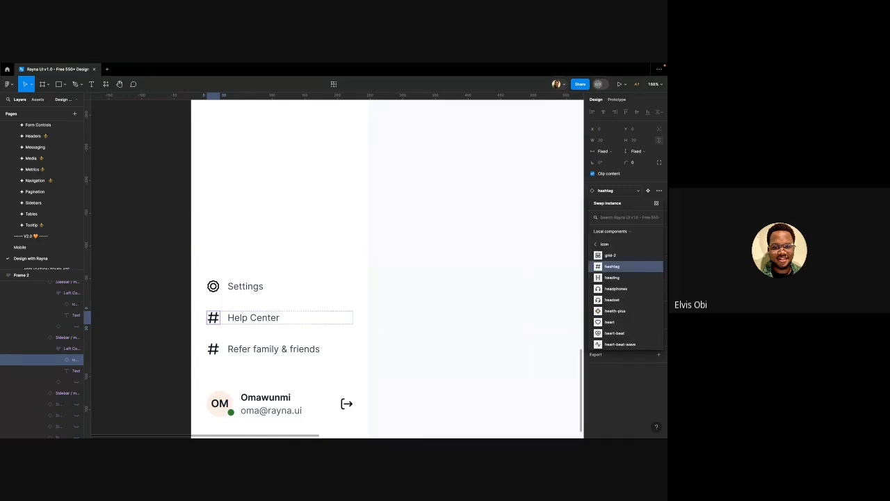
{"action": "type", "text": "head"}
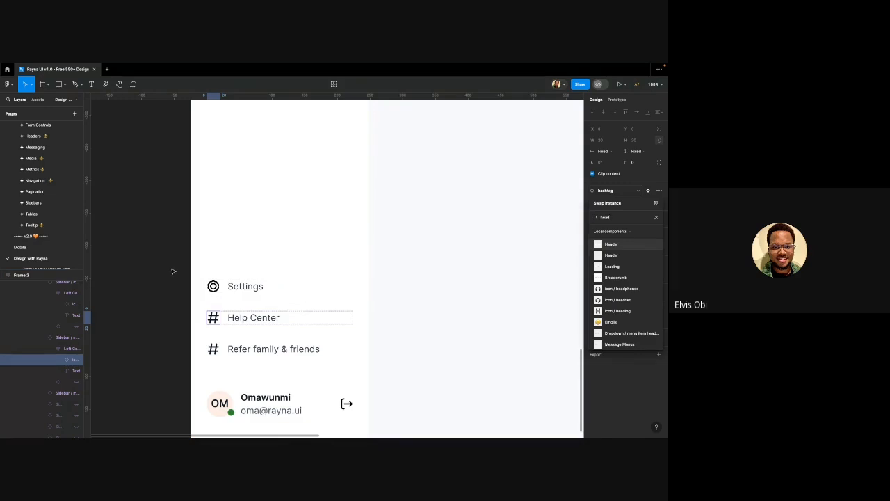
{"action": "scroll", "coordinate": [223, 281], "scroll_direction": "down", "scroll_amount": 5}
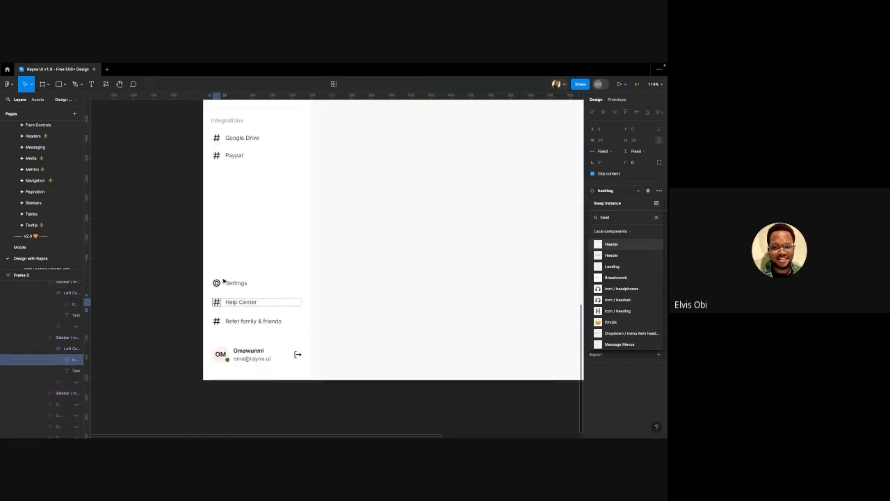
{"action": "scroll", "coordinate": [224, 280], "scroll_direction": "up", "scroll_amount": 2}
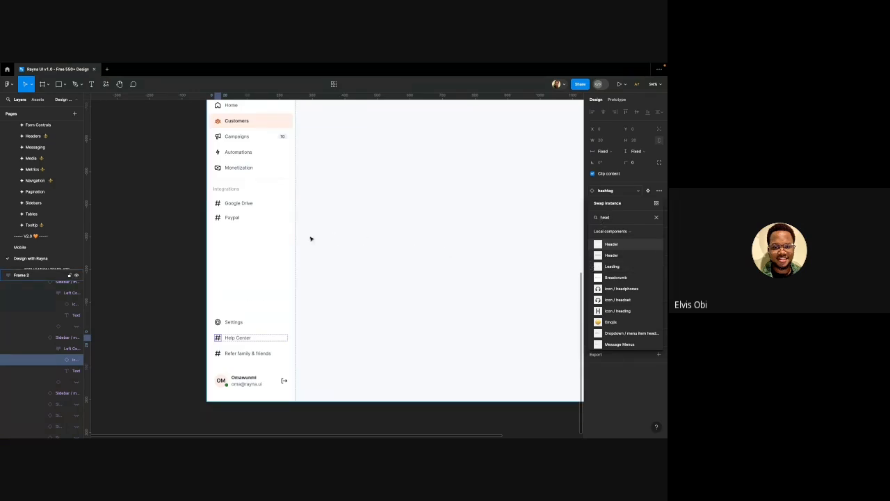
{"action": "scroll", "coordinate": [237, 244], "scroll_direction": "down", "scroll_amount": 3}
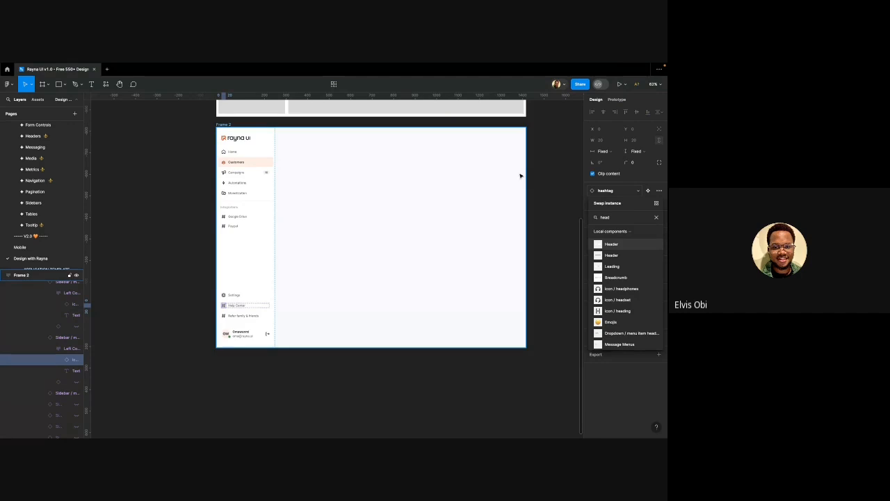
{"action": "left_click", "coordinate": [615, 300]}
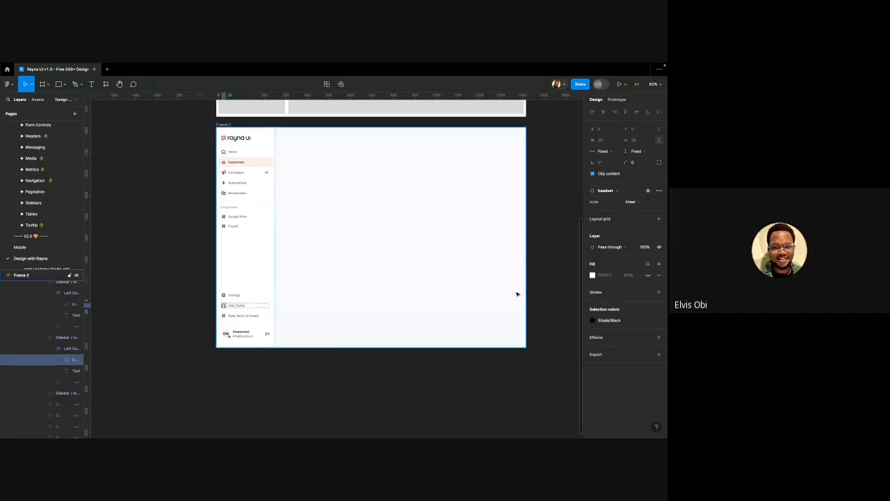
{"action": "scroll", "coordinate": [188, 313], "scroll_direction": "up", "scroll_amount": 6}
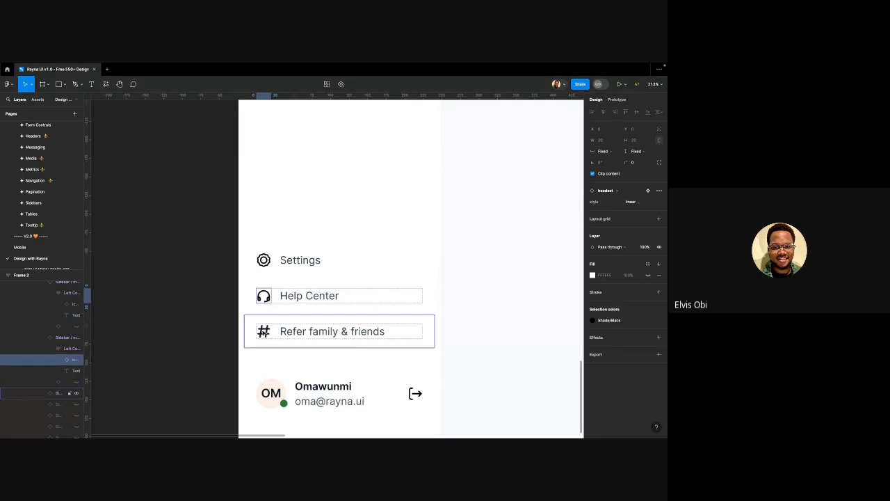
Swap the Refer family & friends hash icon for icon / suitcase via a 'suitcase' search
{"action": "left_click", "coordinate": [265, 333]}
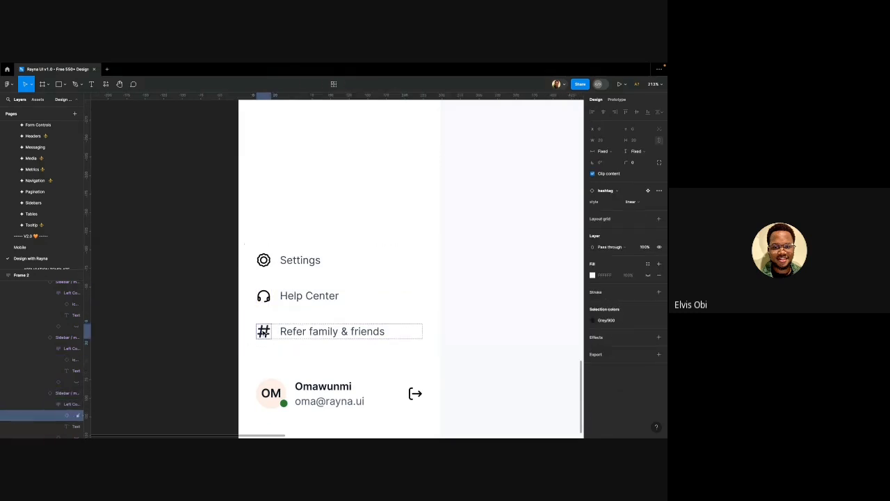
{"action": "left_click", "coordinate": [616, 191]}
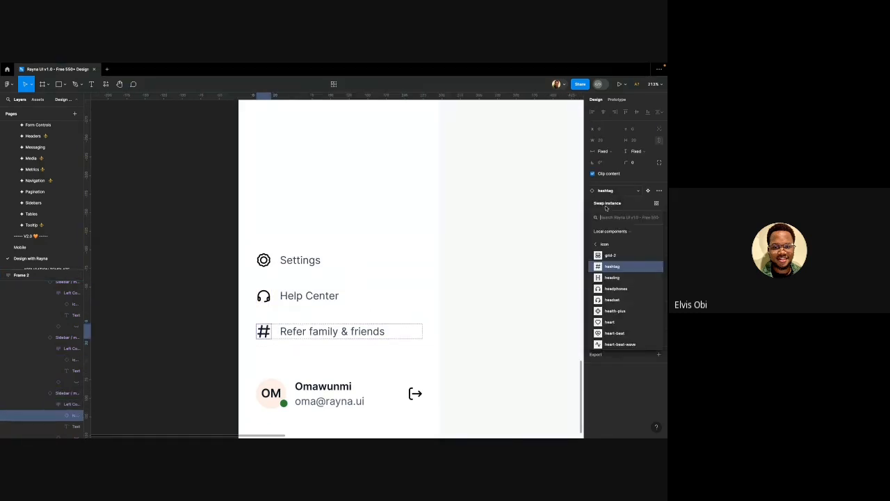
{"action": "type", "text": "bag"}
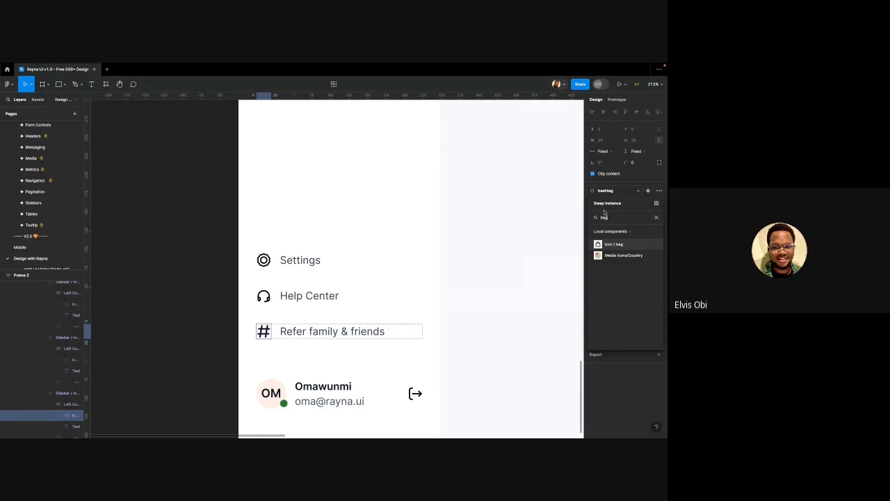
{"action": "key", "text": "BackSpace"}
{"action": "key", "text": "BackSpace"}
{"action": "key", "text": "BackSpace"}
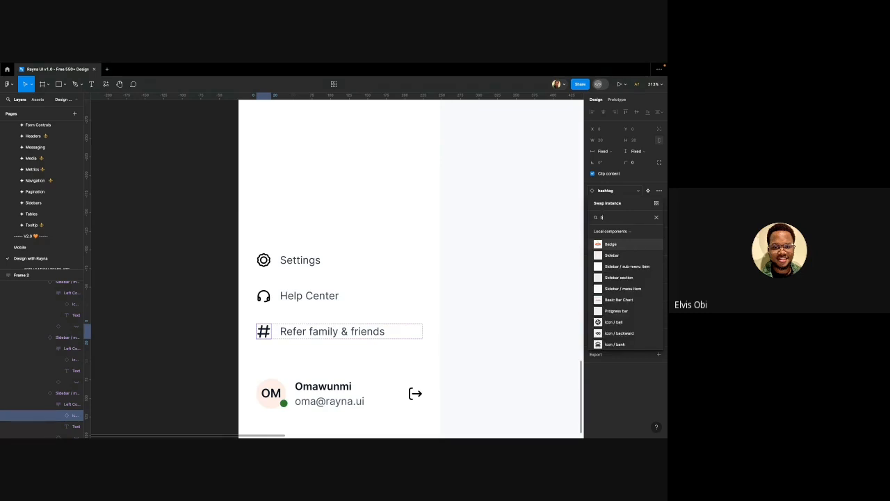
{"action": "type", "text": "suitcase"}
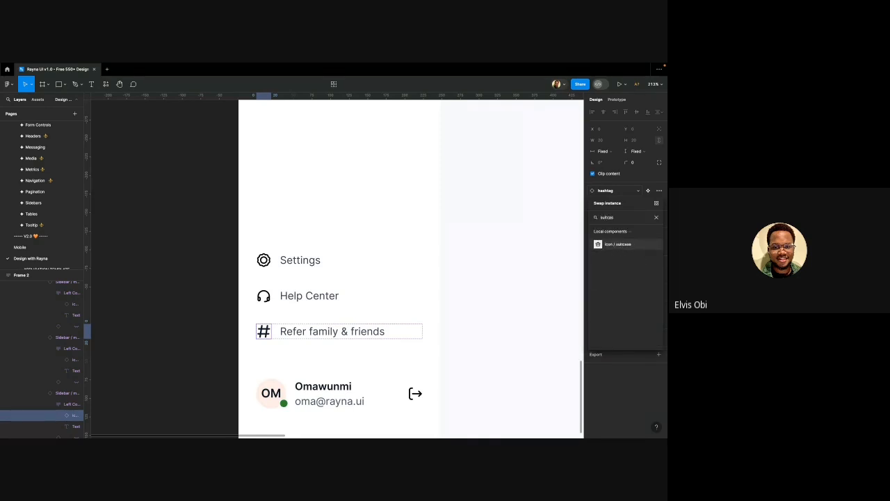
{"action": "left_click", "coordinate": [618, 244]}
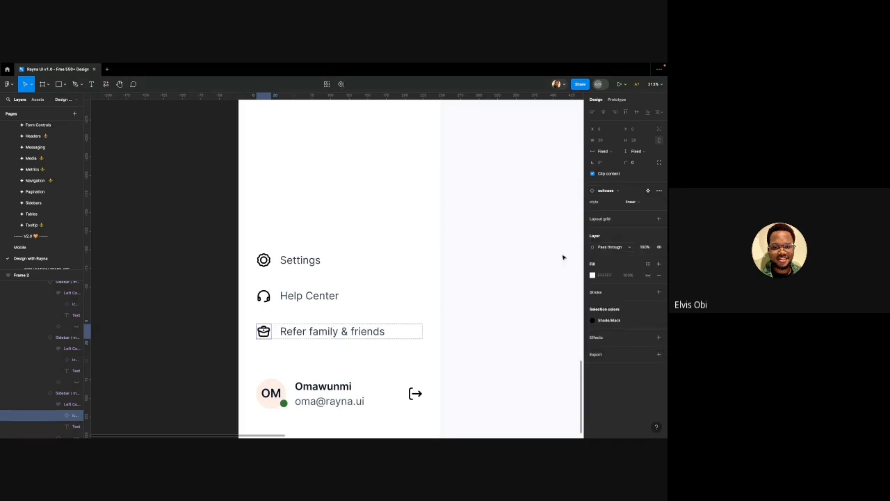
{"action": "left_click", "coordinate": [195, 273]}
{"action": "scroll", "coordinate": [197, 276], "scroll_direction": "down", "scroll_amount": 6, "text": "ctrl"}
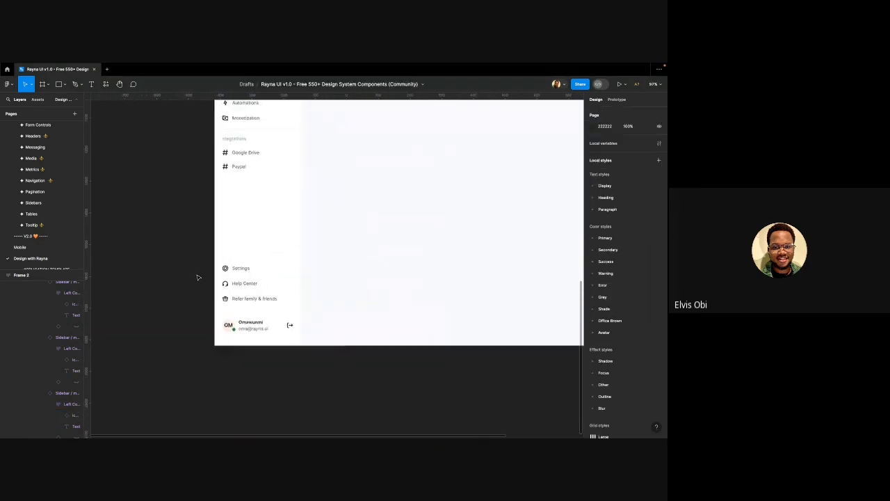
{"action": "scroll", "coordinate": [177, 223], "scroll_direction": "up", "scroll_amount": 2}
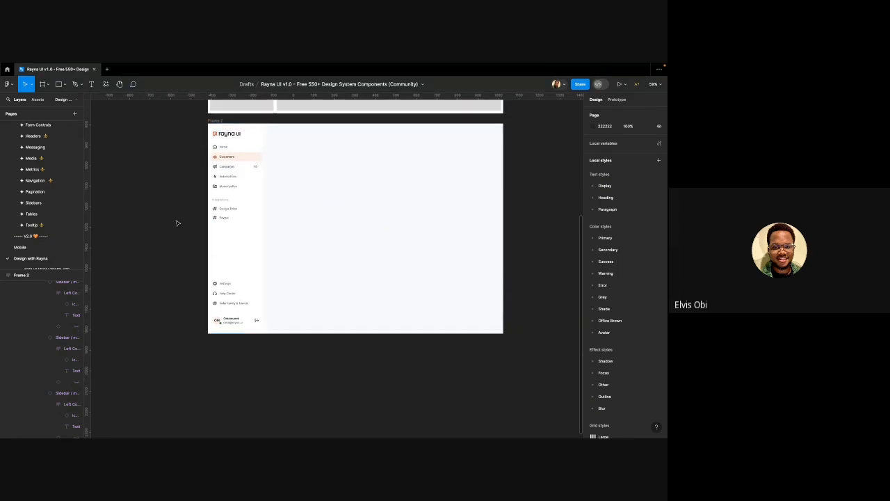
{"action": "scroll", "coordinate": [220, 152], "scroll_direction": "up", "scroll_amount": 4, "text": "ctrl"}
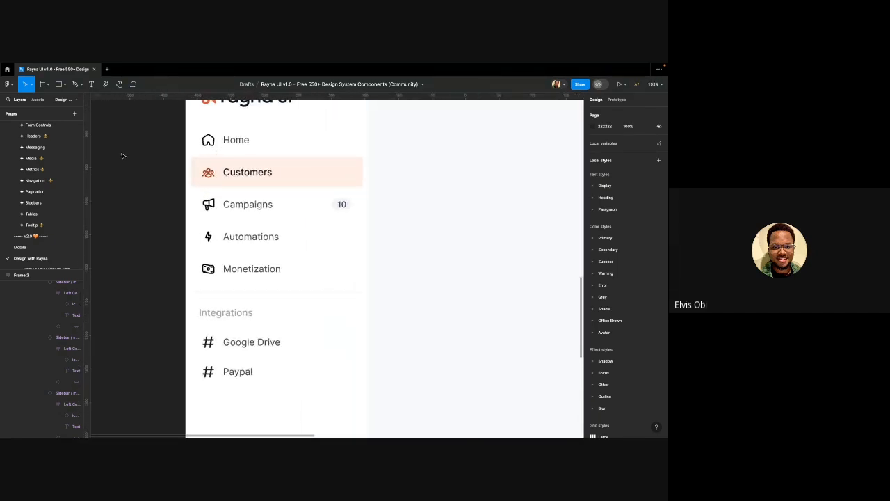
{"action": "scroll", "coordinate": [158, 171], "scroll_direction": "down", "scroll_amount": 4, "text": "ctrl"}
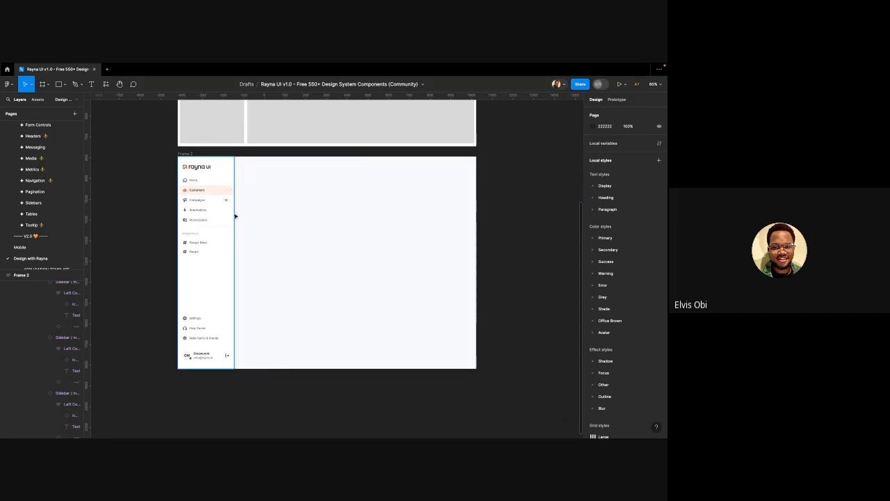
{"action": "scroll", "coordinate": [220, 232], "scroll_direction": "left", "scroll_amount": 2}
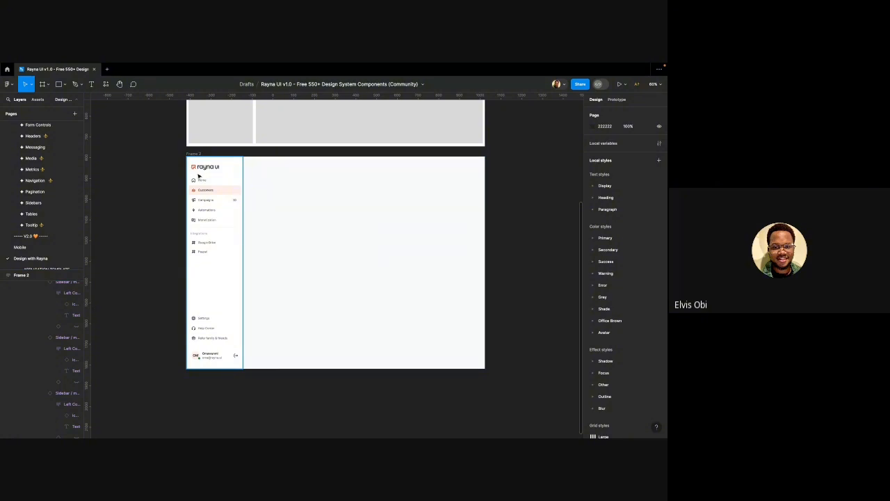
{"action": "scroll", "coordinate": [318, 173], "scroll_direction": "up", "scroll_amount": 3}
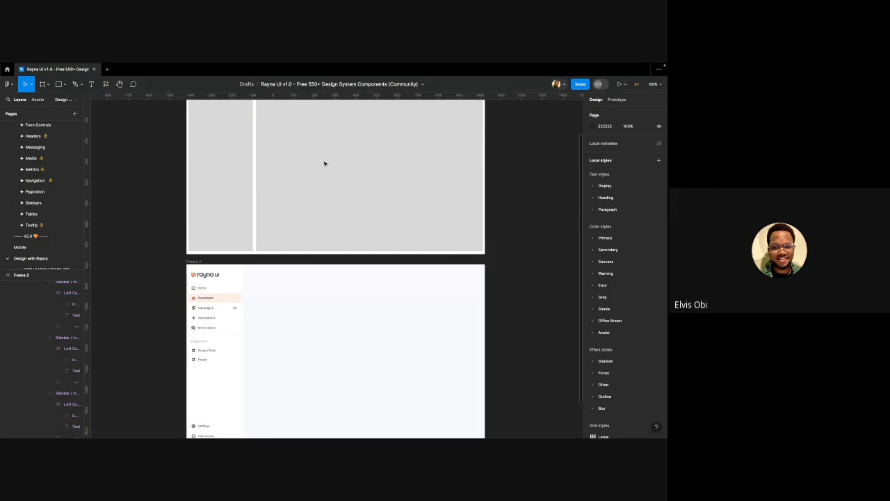
{"action": "scroll", "coordinate": [324, 164], "scroll_direction": "down", "scroll_amount": 3}
{"action": "scroll", "coordinate": [260, 160], "scroll_direction": "up", "scroll_amount": 1}
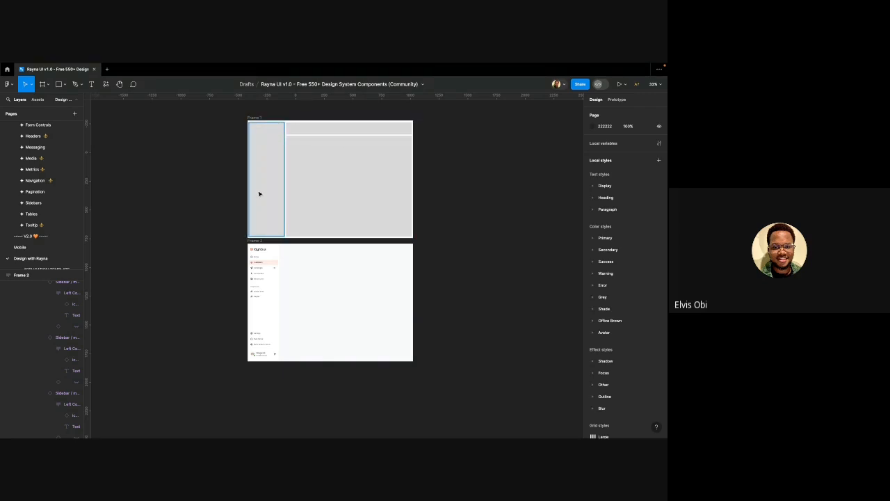
{"action": "scroll", "coordinate": [260, 170], "scroll_direction": "right", "scroll_amount": 2}
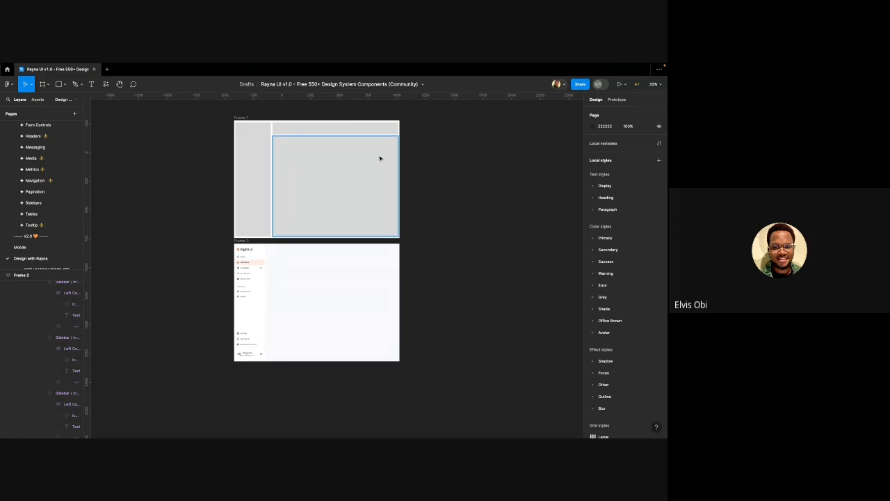
{"action": "scroll", "coordinate": [379, 158], "scroll_direction": "up", "scroll_amount": 3}
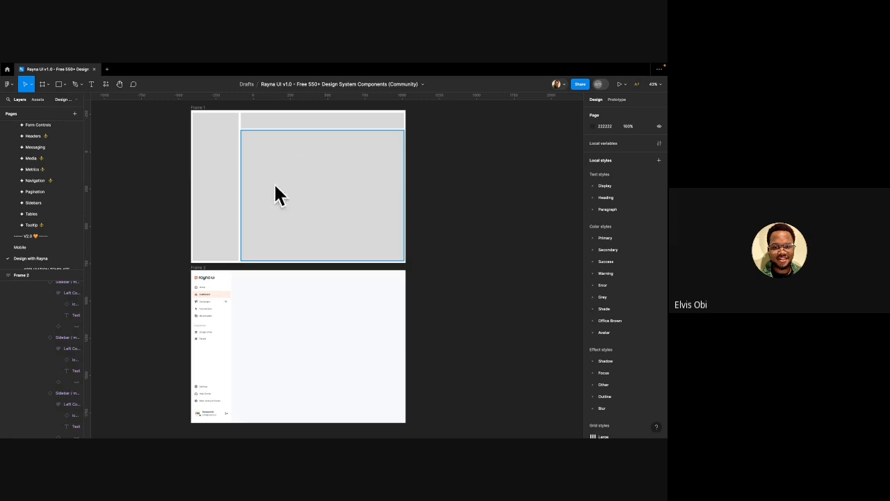
{"action": "scroll", "coordinate": [219, 235], "scroll_direction": "down", "scroll_amount": 1}
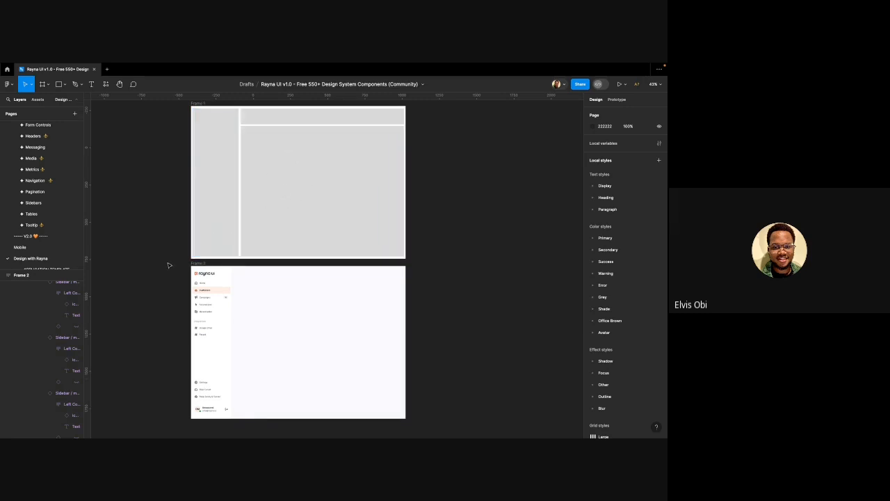
{"action": "scroll", "coordinate": [150, 274], "scroll_direction": "right", "scroll_amount": 1}
{"action": "scroll", "coordinate": [143, 282], "scroll_direction": "down", "scroll_amount": 2}
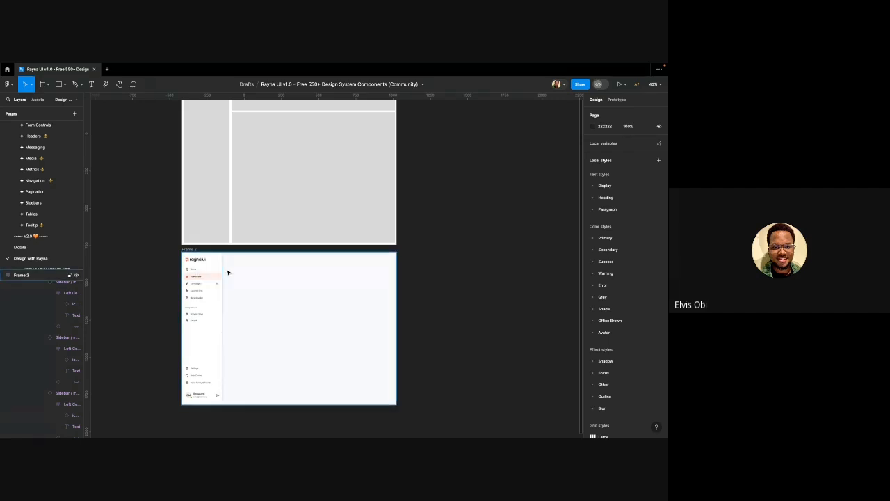
{"action": "scroll", "coordinate": [229, 272], "scroll_direction": "up", "scroll_amount": 3}
{"action": "scroll", "coordinate": [229, 226], "scroll_direction": "down", "scroll_amount": 2}
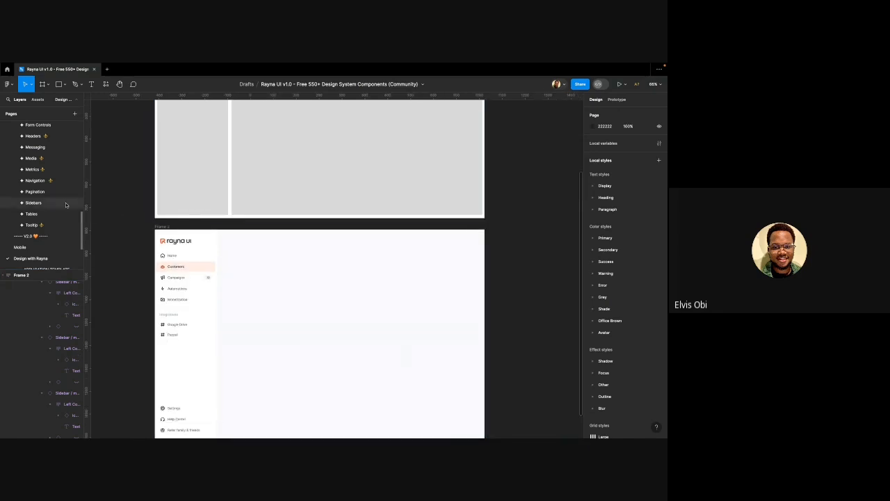
{"action": "scroll", "coordinate": [41, 195], "scroll_direction": "up", "scroll_amount": 5}
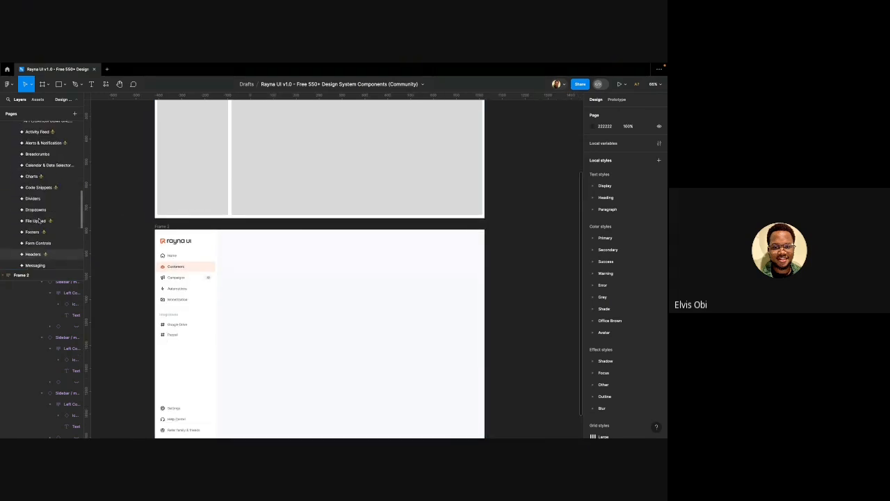
{"action": "scroll", "coordinate": [39, 212], "scroll_direction": "up", "scroll_amount": 1}
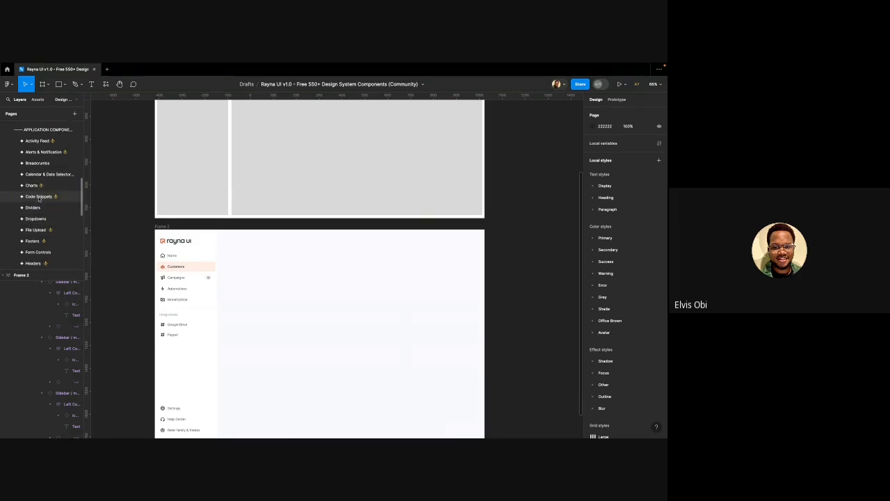
{"action": "scroll", "coordinate": [39, 203], "scroll_direction": "down", "scroll_amount": 1}
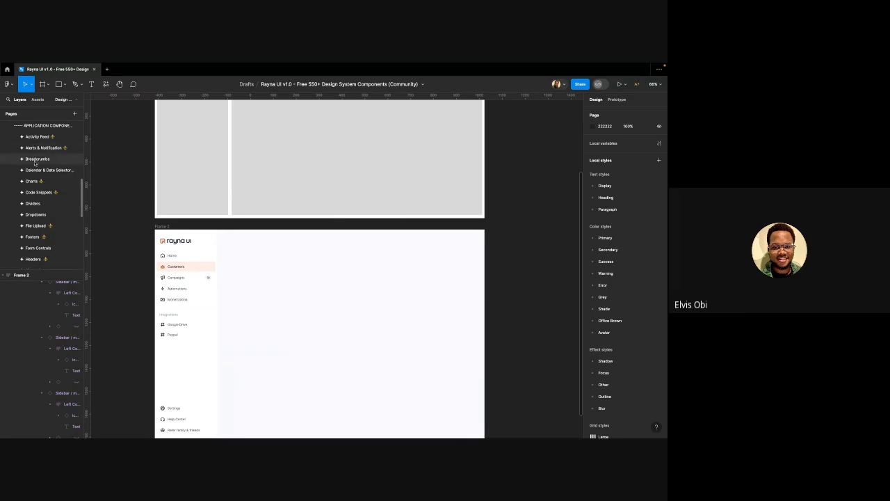
{"action": "scroll", "coordinate": [35, 203], "scroll_direction": "down", "scroll_amount": 1}
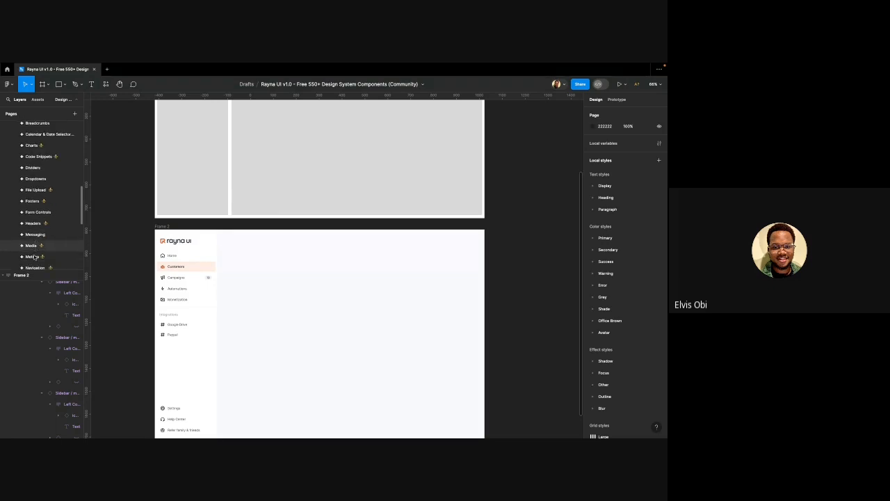
{"action": "scroll", "coordinate": [33, 260], "scroll_direction": "down", "scroll_amount": 2}
{"action": "scroll", "coordinate": [34, 260], "scroll_direction": "down", "scroll_amount": 2}
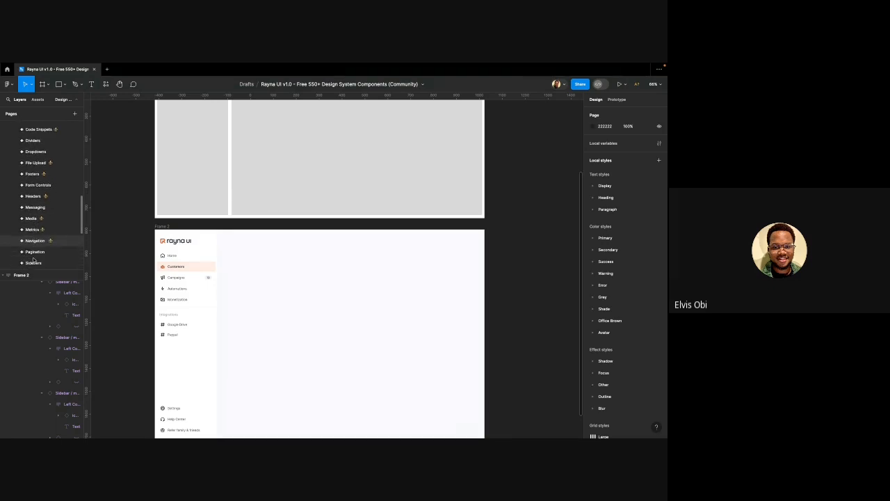
{"action": "scroll", "coordinate": [33, 242], "scroll_direction": "down", "scroll_amount": 2}
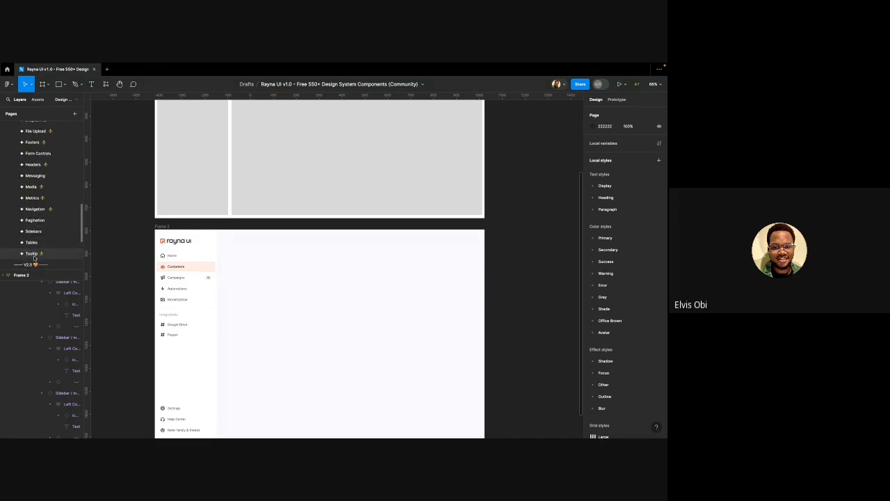
{"action": "scroll", "coordinate": [33, 250], "scroll_direction": "up", "scroll_amount": 10}
{"action": "scroll", "coordinate": [40, 188], "scroll_direction": "up", "scroll_amount": 1}
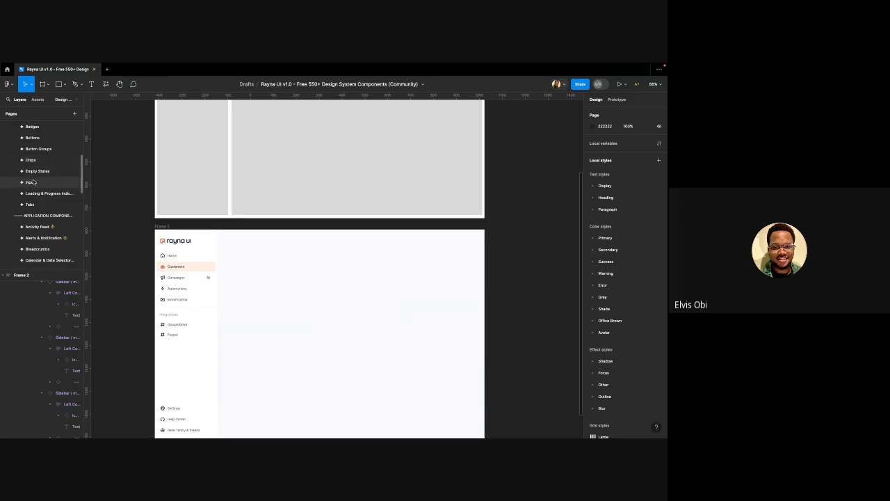
{"action": "scroll", "coordinate": [39, 202], "scroll_direction": "up", "scroll_amount": 2}
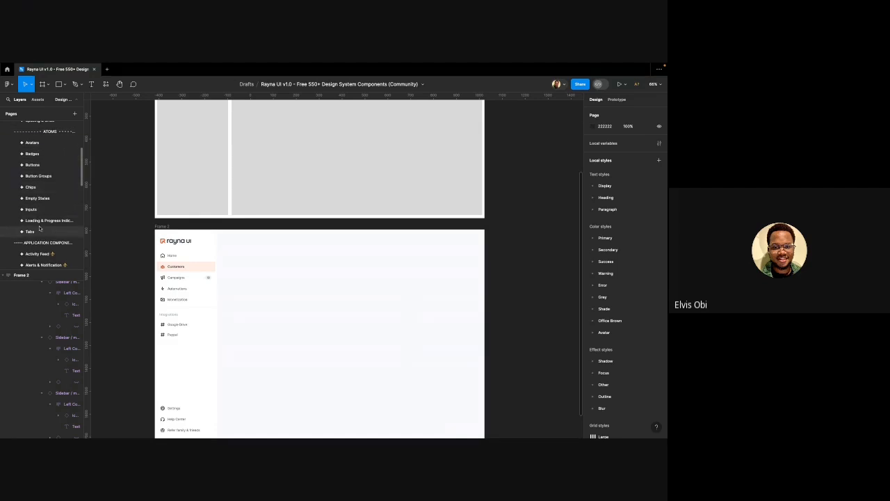
{"action": "left_click", "coordinate": [40, 230]}
{"action": "scroll", "coordinate": [299, 242], "scroll_direction": "down", "scroll_amount": 5}
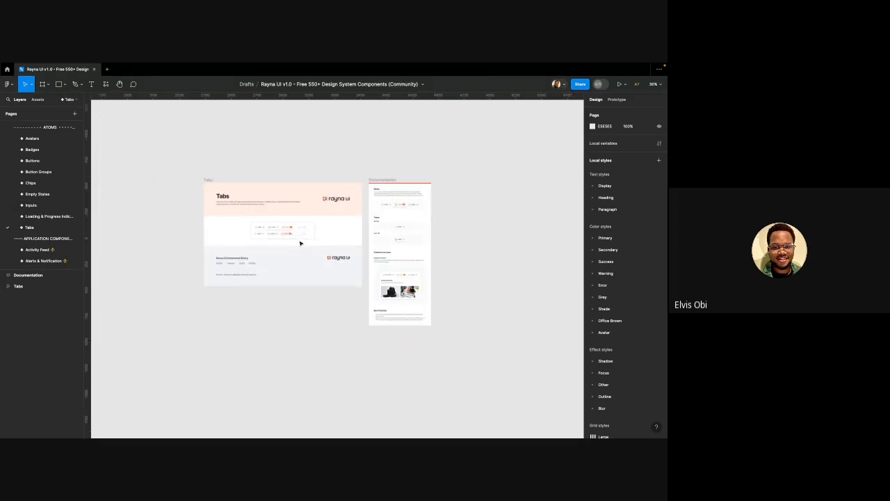
{"action": "scroll", "coordinate": [74, 192], "scroll_direction": "down", "scroll_amount": 1}
{"action": "scroll", "coordinate": [74, 192], "scroll_direction": "down", "scroll_amount": 10}
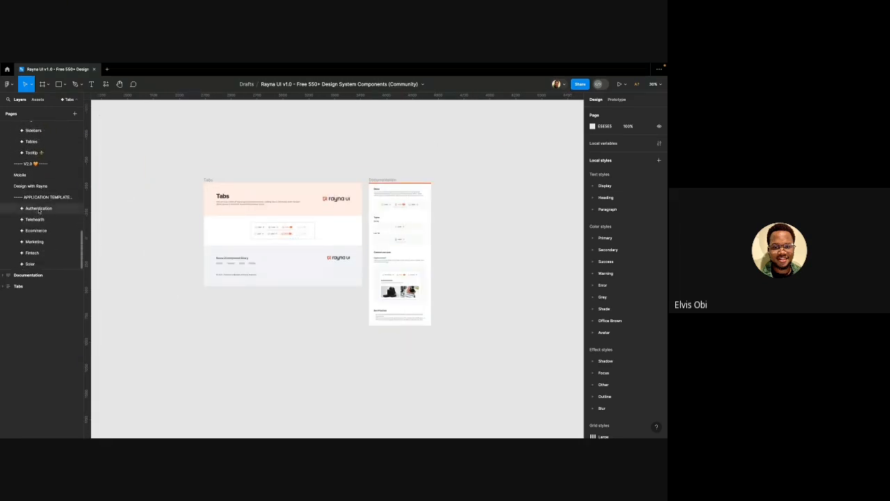
{"action": "scroll", "coordinate": [50, 195], "scroll_direction": "up", "scroll_amount": 1}
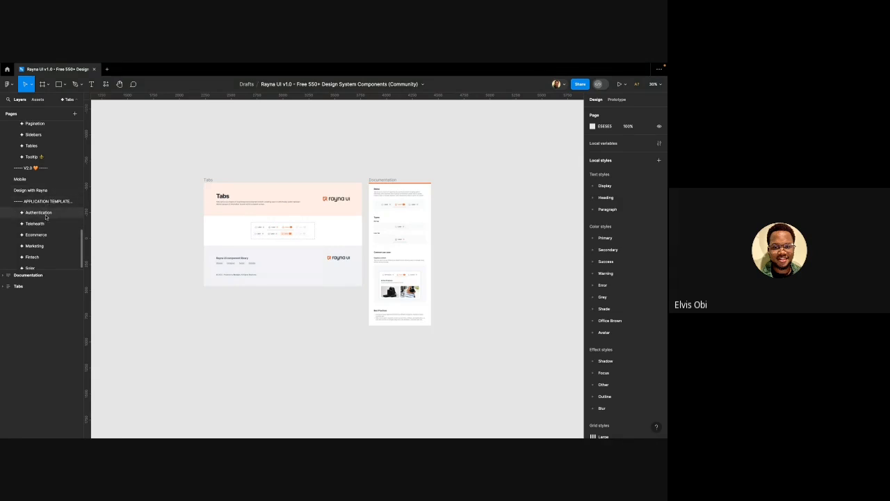
{"action": "left_click", "coordinate": [46, 214]}
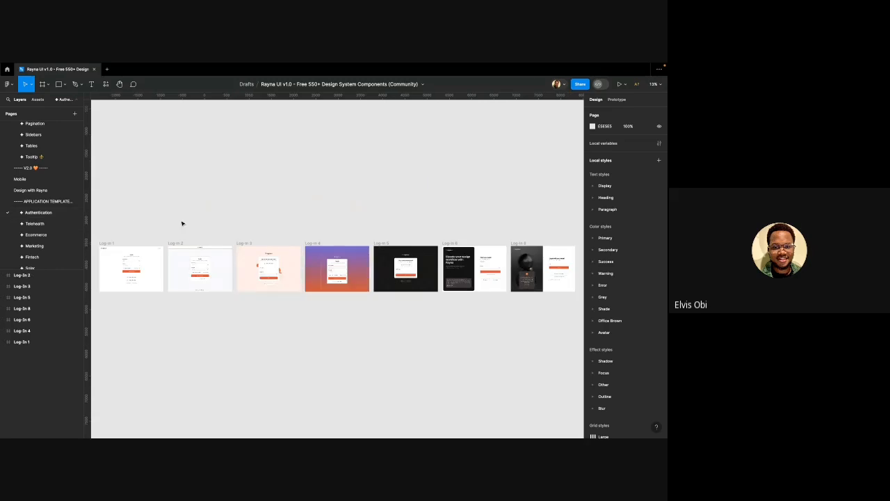
{"action": "left_click", "coordinate": [32, 224]}
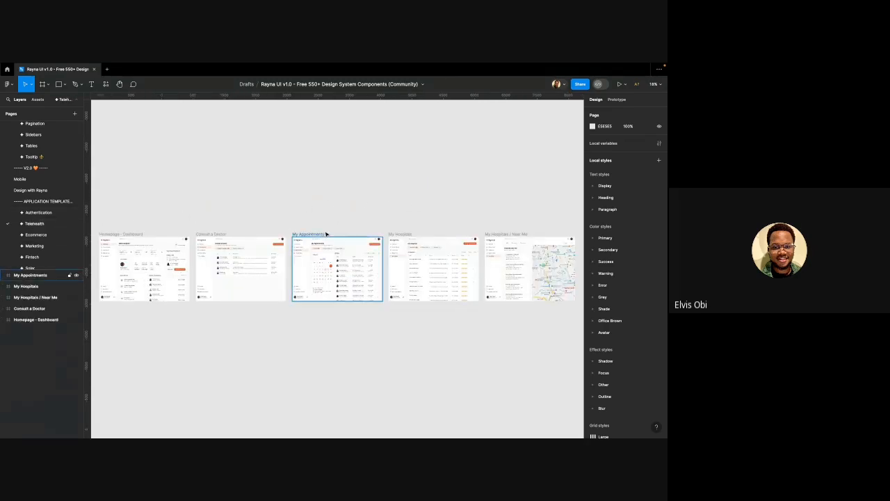
{"action": "scroll", "coordinate": [332, 239], "scroll_direction": "up", "scroll_amount": 5}
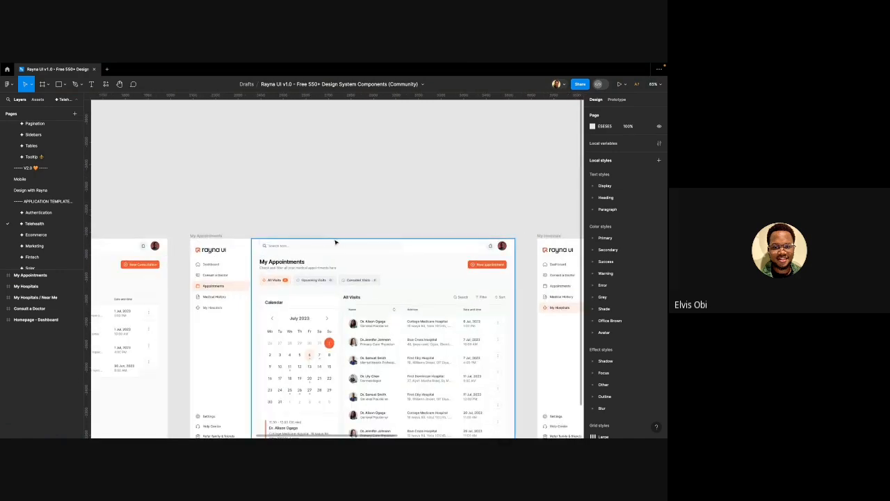
{"action": "scroll", "coordinate": [402, 243], "scroll_direction": "up", "scroll_amount": 2}
{"action": "left_click", "coordinate": [301, 252]}
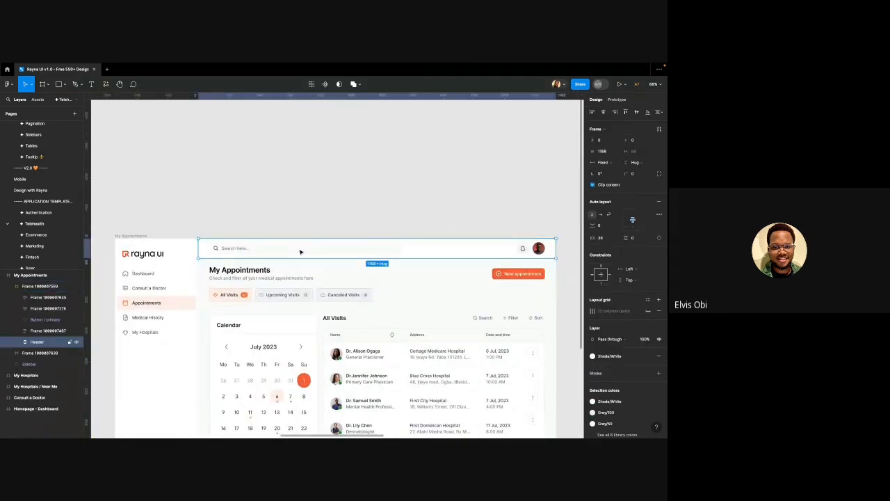
{"action": "scroll", "coordinate": [285, 244], "scroll_direction": "down", "scroll_amount": 2}
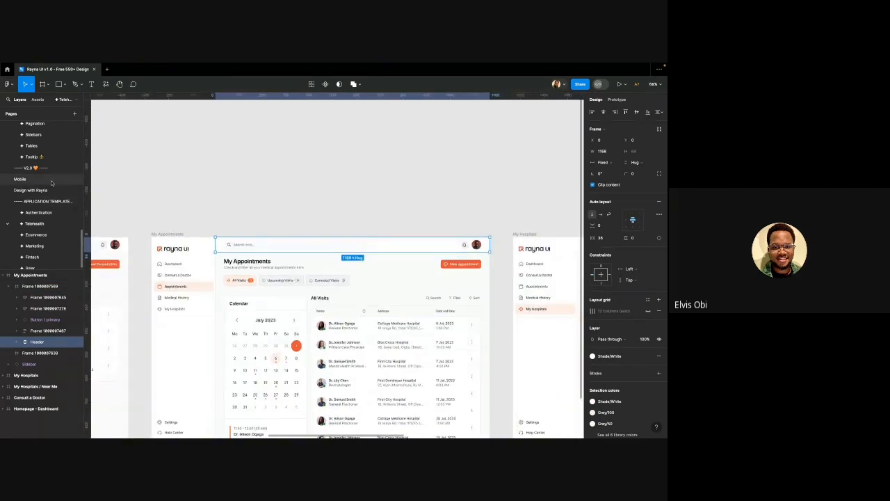
{"action": "scroll", "coordinate": [48, 200], "scroll_direction": "up", "scroll_amount": 1}
{"action": "left_click", "coordinate": [47, 200]}
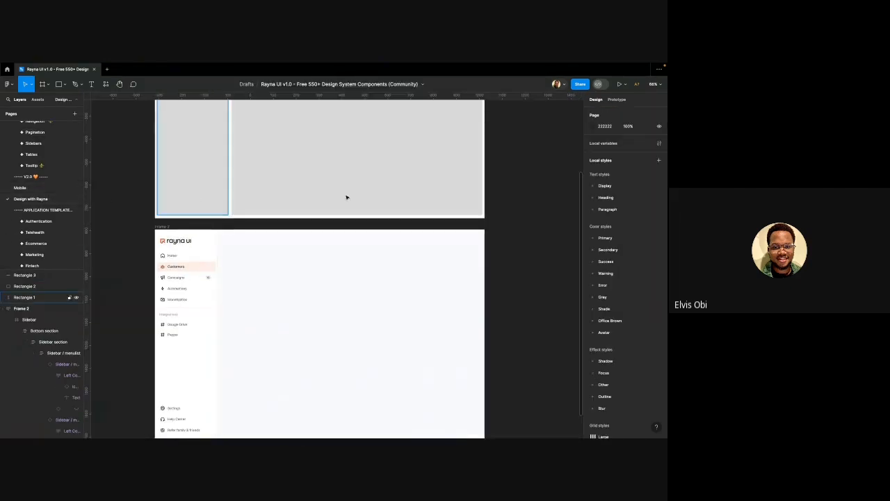
Set Frame 2's auto layout gap between sidebar and header to 0
{"action": "scroll", "coordinate": [282, 239], "scroll_direction": "down", "scroll_amount": 2}
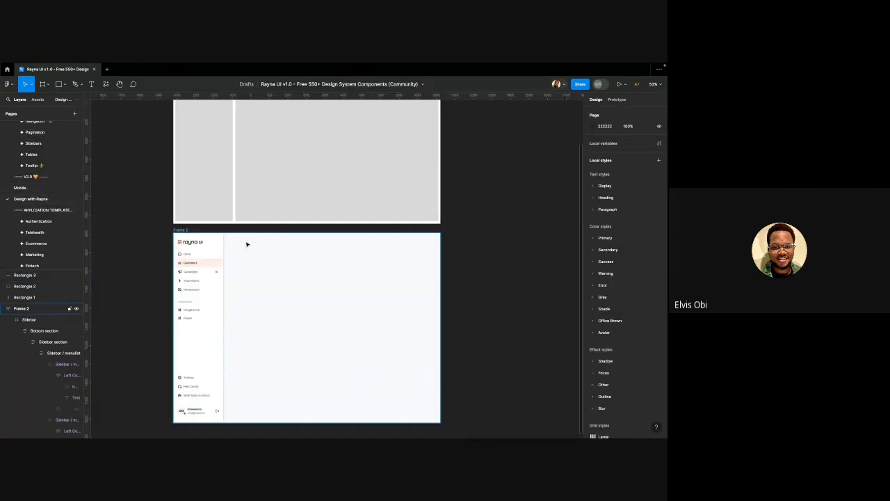
{"action": "left_click", "coordinate": [182, 230]}
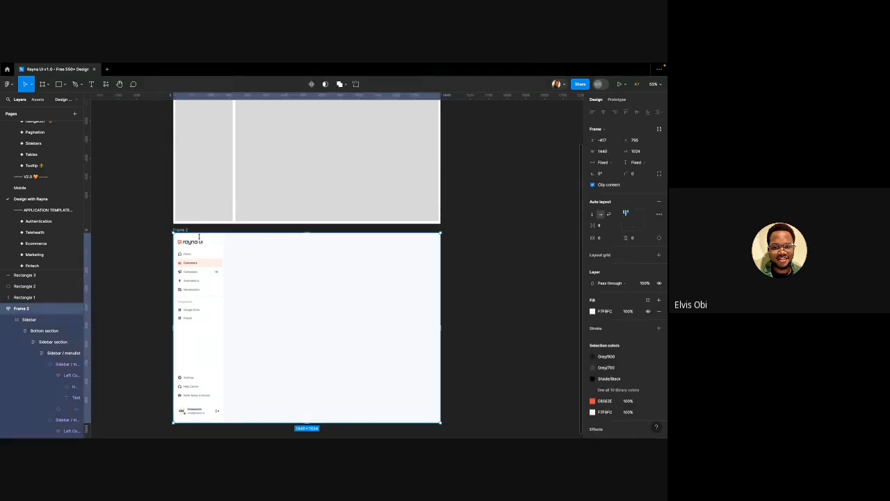
{"action": "left_click", "coordinate": [236, 243]}
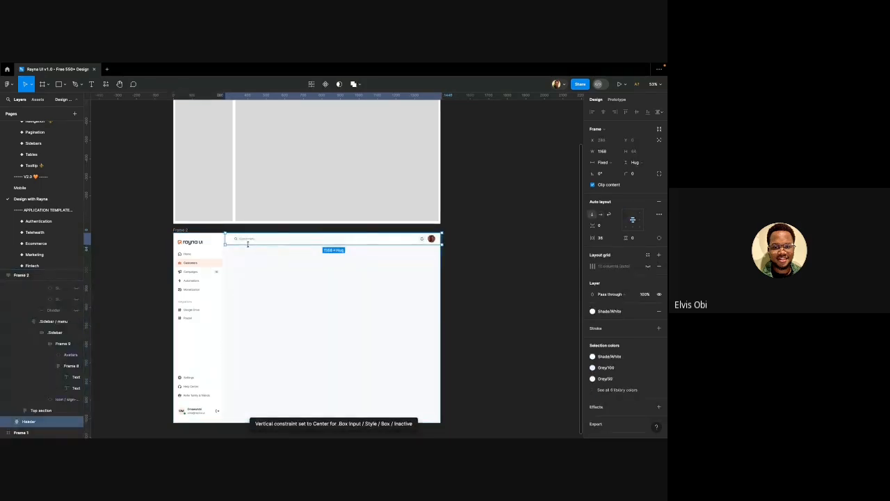
{"action": "left_click", "coordinate": [248, 254]}
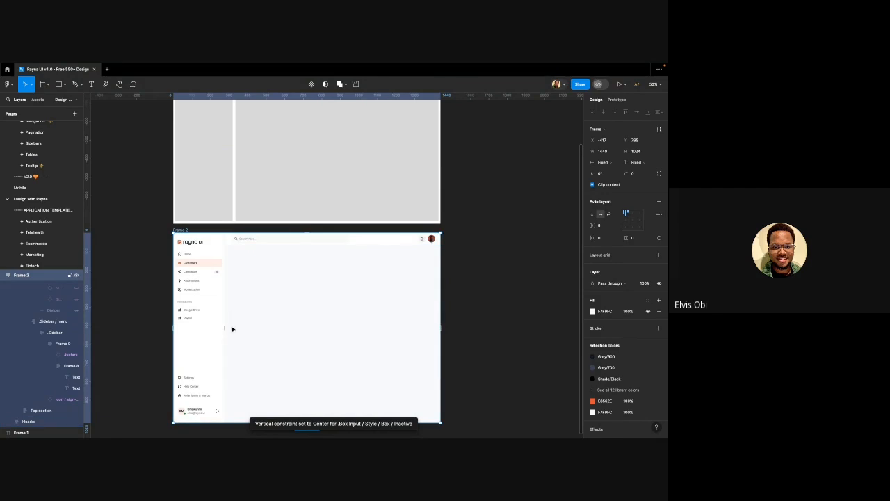
{"action": "scroll", "coordinate": [228, 325], "scroll_direction": "up", "scroll_amount": 1}
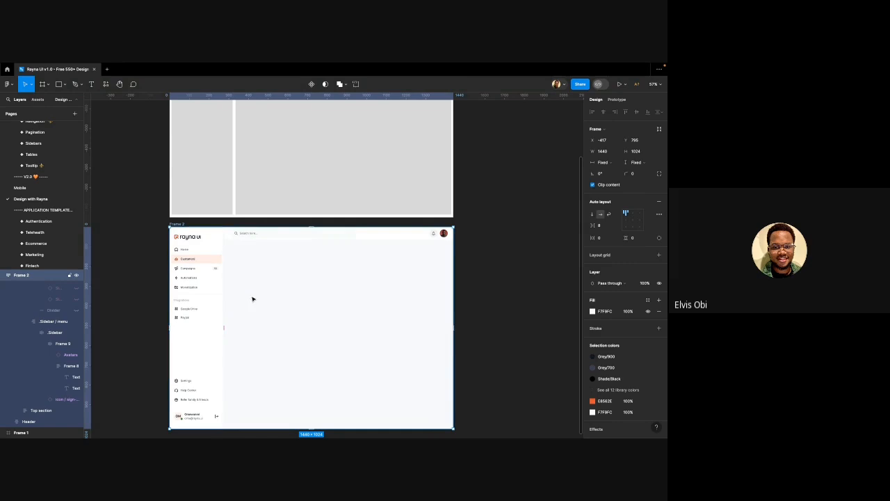
{"action": "left_click", "coordinate": [428, 235]}
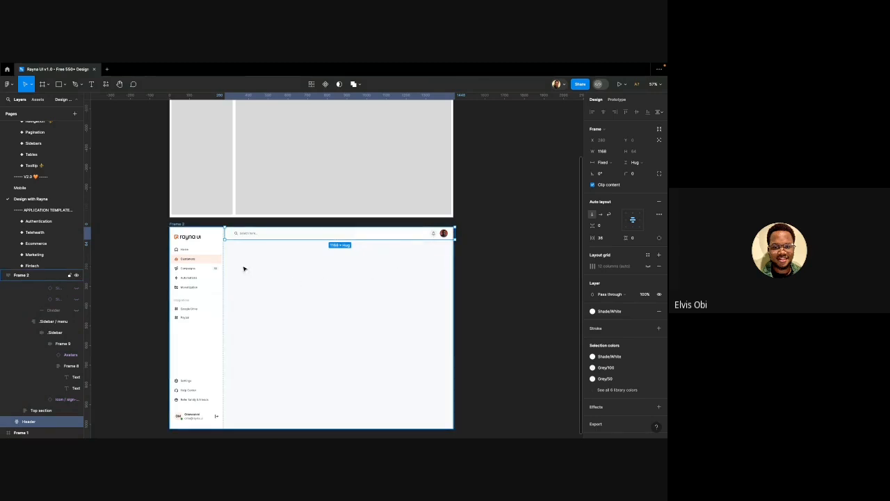
{"action": "scroll", "coordinate": [226, 276], "scroll_direction": "up", "scroll_amount": 6}
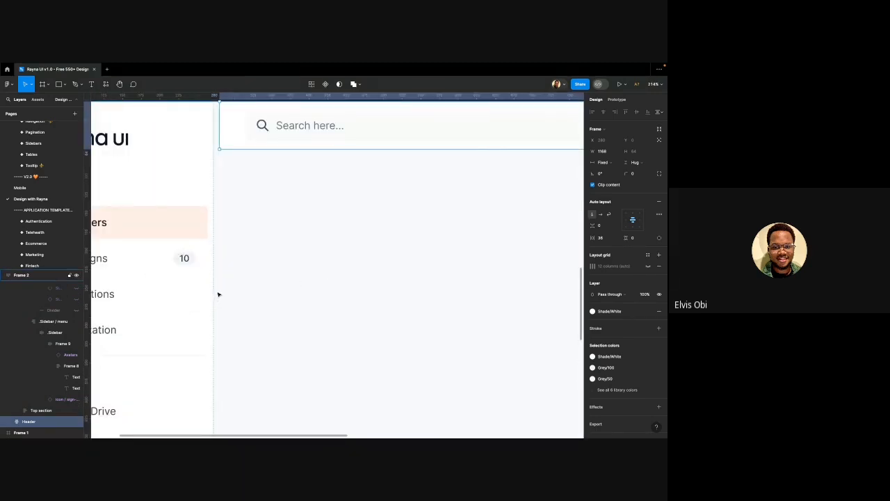
{"action": "left_click", "coordinate": [218, 296]}
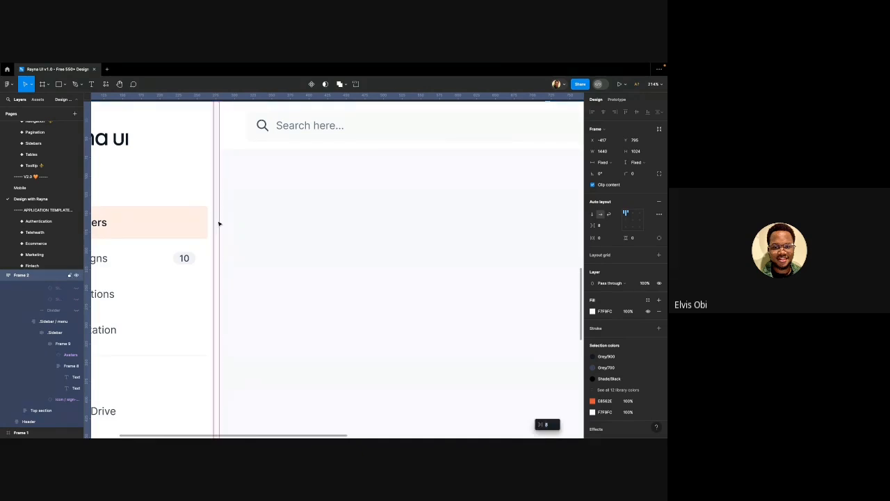
{"action": "key", "text": "Return"}
Wrap the Sidebar and Header together in a new auto layout with Shift+A
{"action": "scroll", "coordinate": [219, 233], "scroll_direction": "down", "scroll_amount": 5}
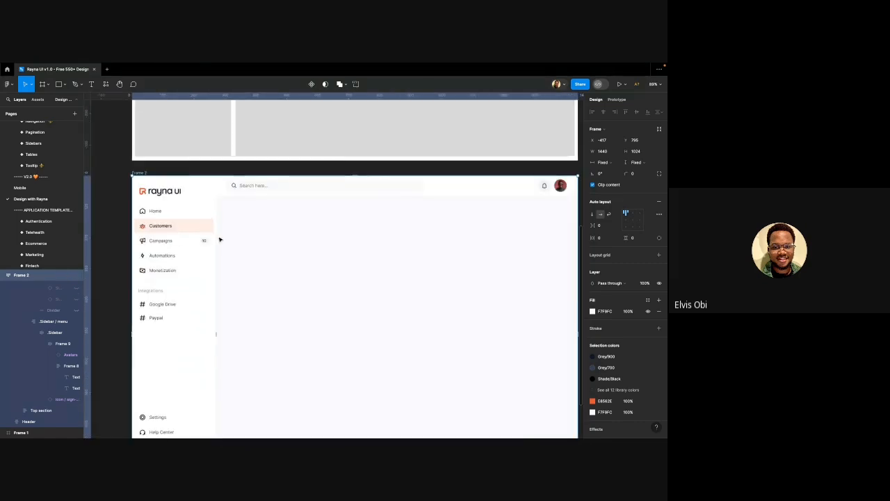
{"action": "scroll", "coordinate": [434, 207], "scroll_direction": "right", "scroll_amount": 1}
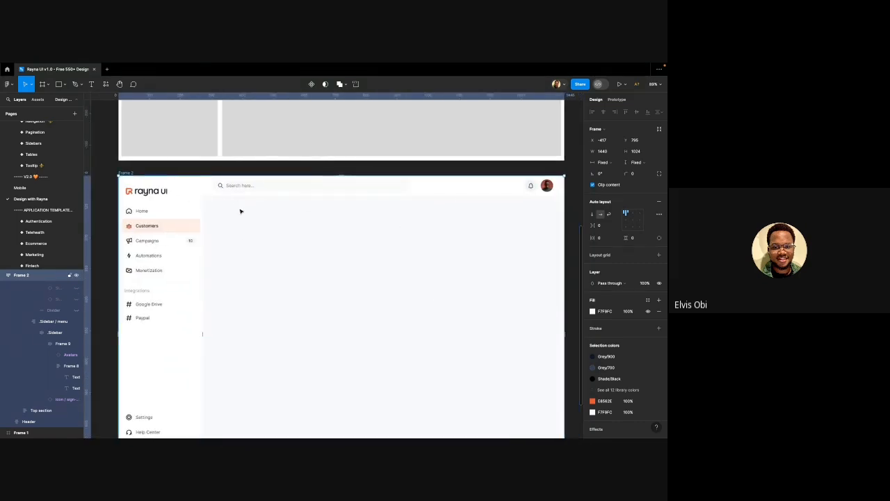
{"action": "left_click", "coordinate": [163, 204]}
{"action": "left_click", "coordinate": [207, 191], "text": "shift"}
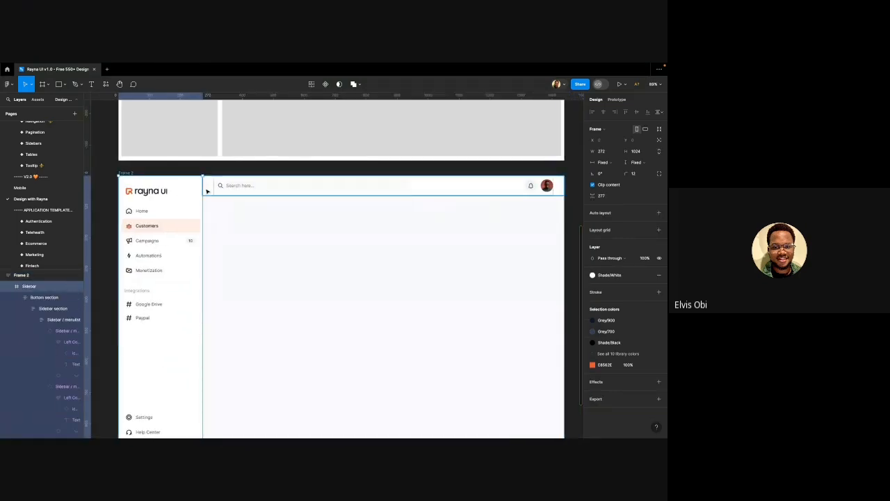
{"action": "scroll", "coordinate": [198, 207], "scroll_direction": "down", "scroll_amount": 2}
{"action": "key", "text": "shift+a"}
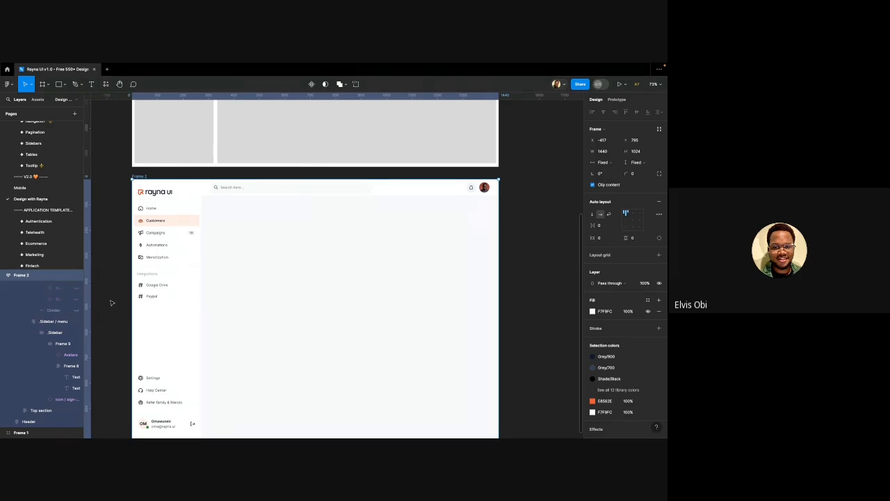
Set the Header frame's auto layout horizontal padding to 32
{"action": "left_click", "coordinate": [220, 195]}
{"action": "scroll", "coordinate": [215, 191], "scroll_direction": "up", "scroll_amount": 5}
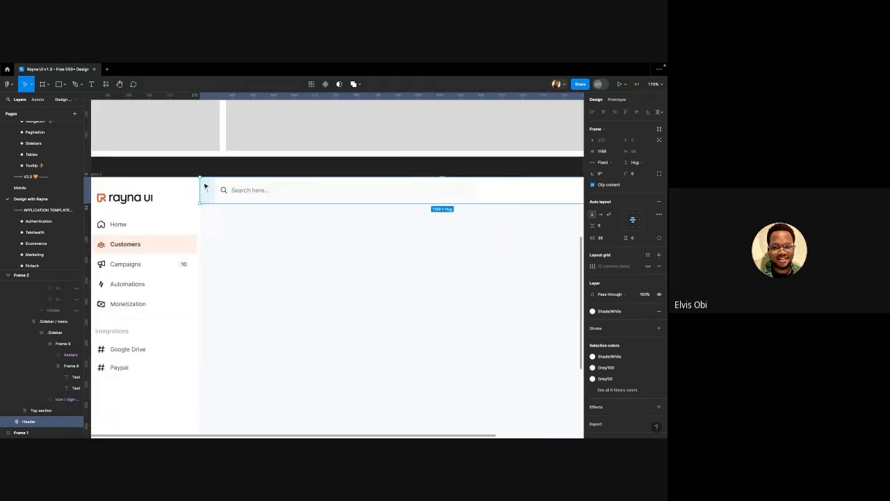
{"action": "left_click", "coordinate": [209, 188]}
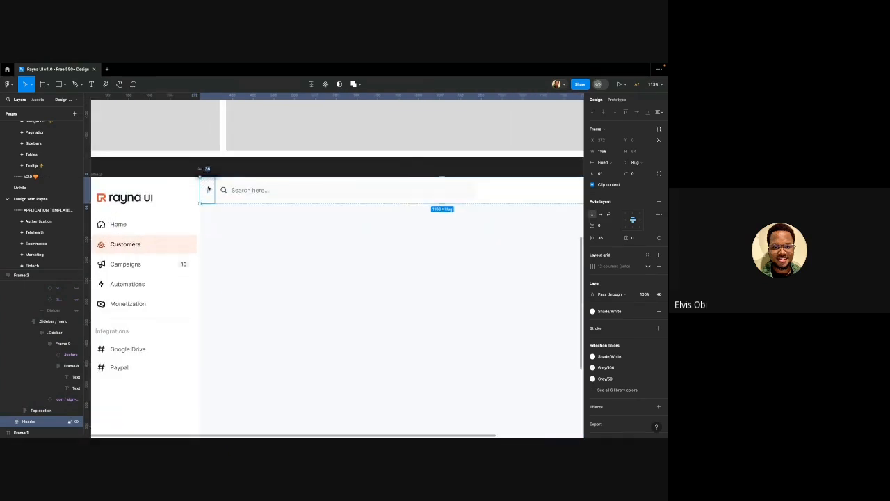
{"action": "left_click", "coordinate": [271, 271]}
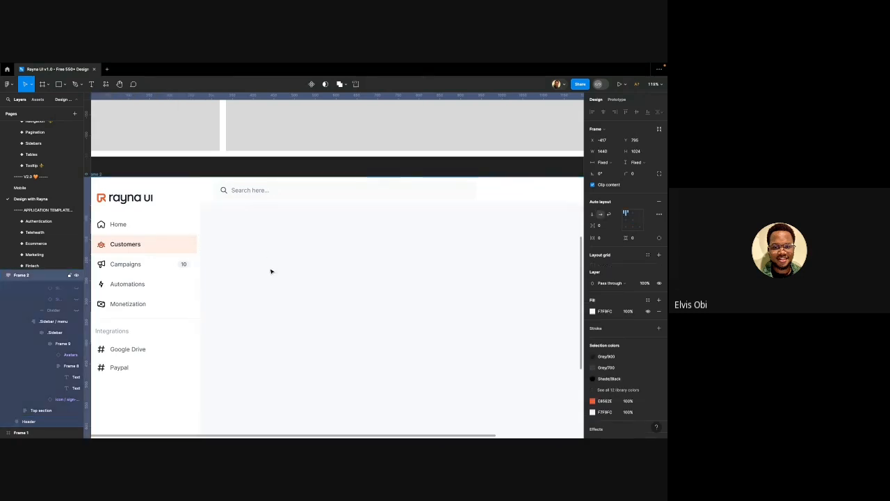
{"action": "left_click", "coordinate": [292, 196]}
{"action": "left_click", "coordinate": [603, 238]}
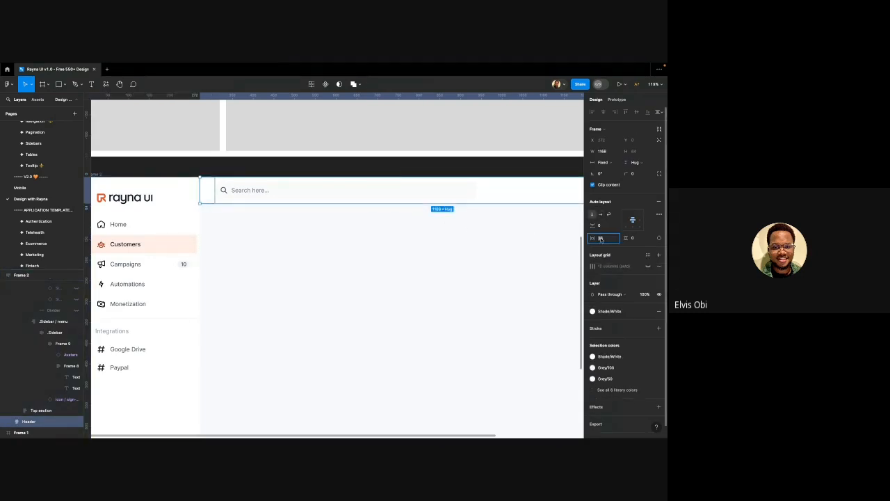
{"action": "type", "text": "32"}
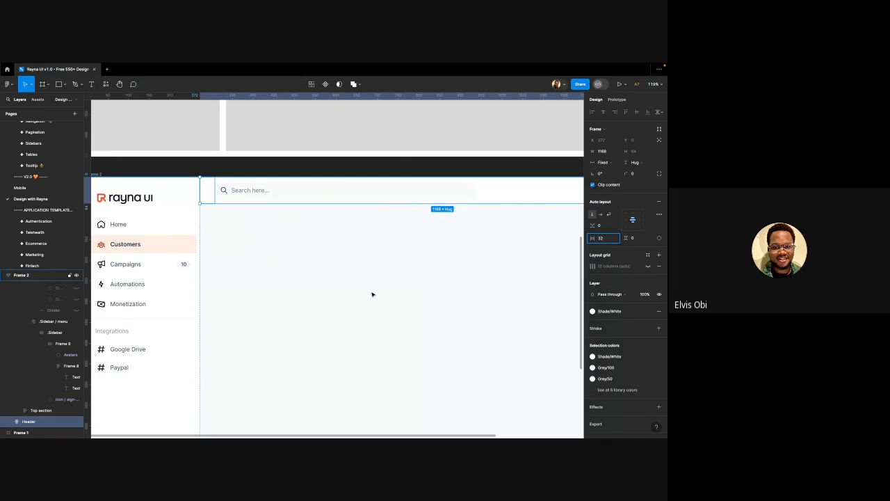
{"action": "key", "text": "Return"}
{"action": "scroll", "coordinate": [217, 229], "scroll_direction": "down", "scroll_amount": 2}
{"action": "scroll", "coordinate": [216, 229], "scroll_direction": "up", "scroll_amount": 1}
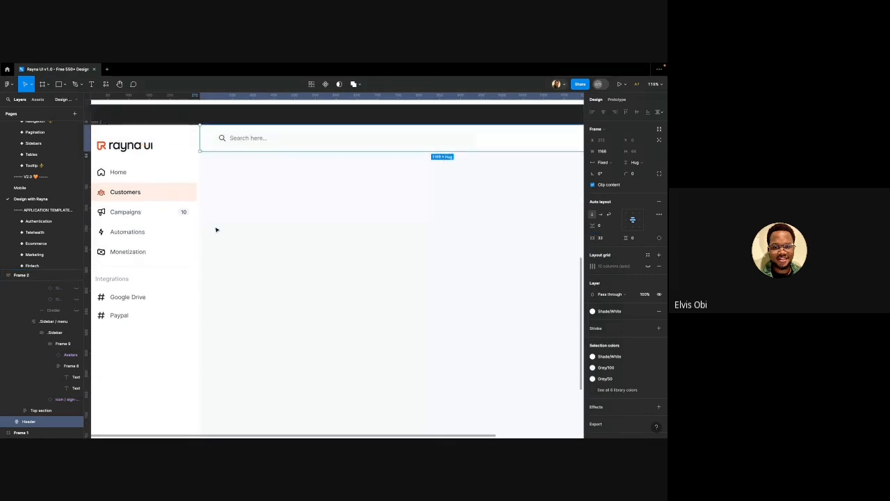
{"action": "scroll", "coordinate": [216, 230], "scroll_direction": "down", "scroll_amount": 5}
{"action": "scroll", "coordinate": [573, 194], "scroll_direction": "up", "scroll_amount": 5}
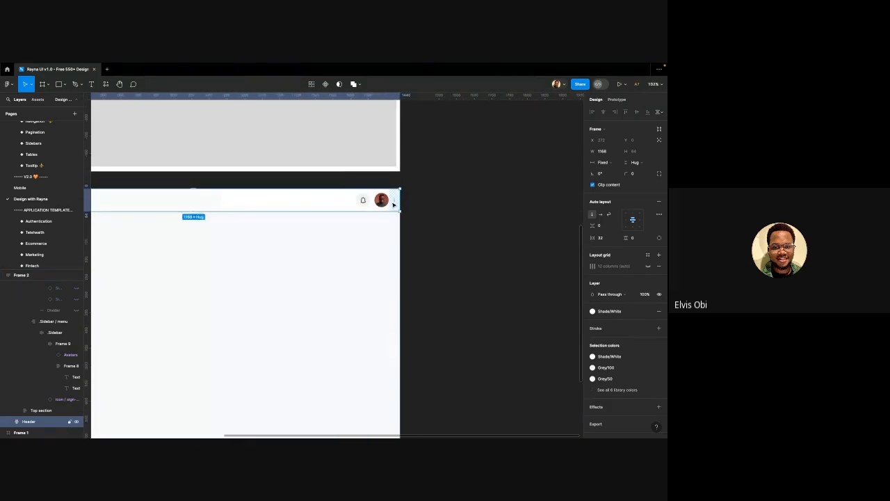
Reselect the Header frame and begin editing its width value
{"action": "left_click", "coordinate": [366, 234]}
{"action": "left_click", "coordinate": [358, 210]}
{"action": "scroll", "coordinate": [414, 220], "scroll_direction": "down", "scroll_amount": 4}
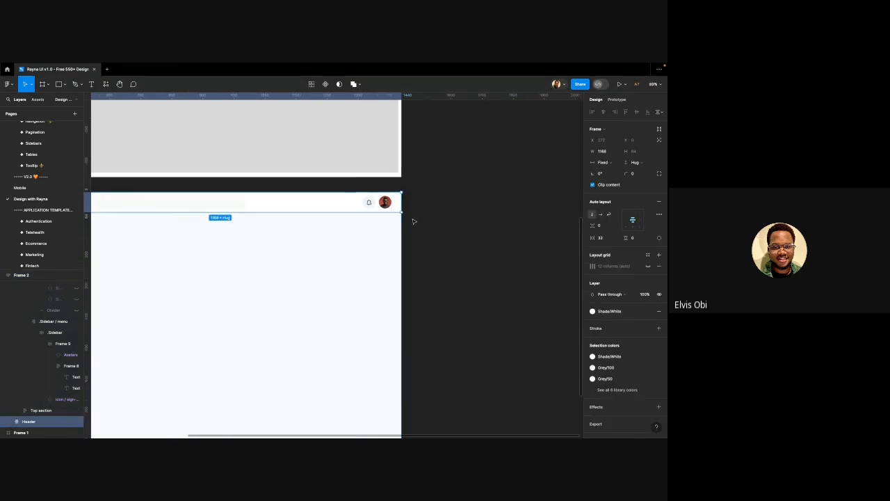
{"action": "scroll", "coordinate": [450, 210], "scroll_direction": "left", "scroll_amount": 2}
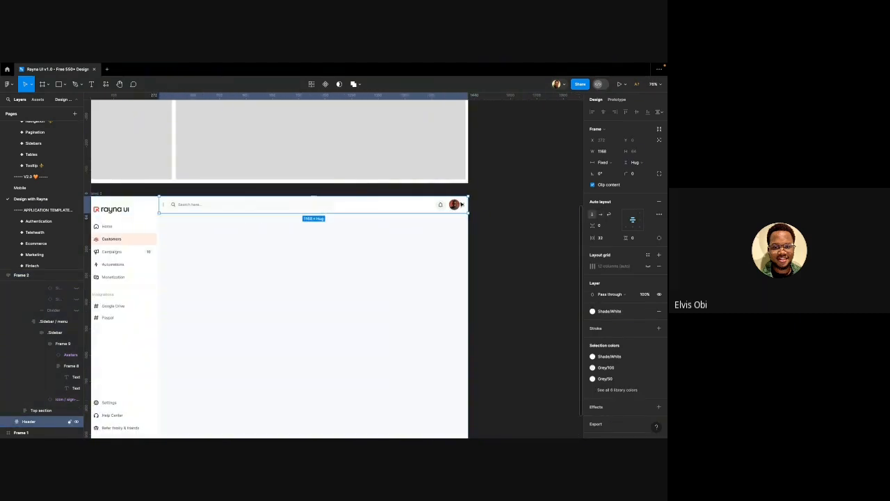
{"action": "left_click", "coordinate": [604, 154]}
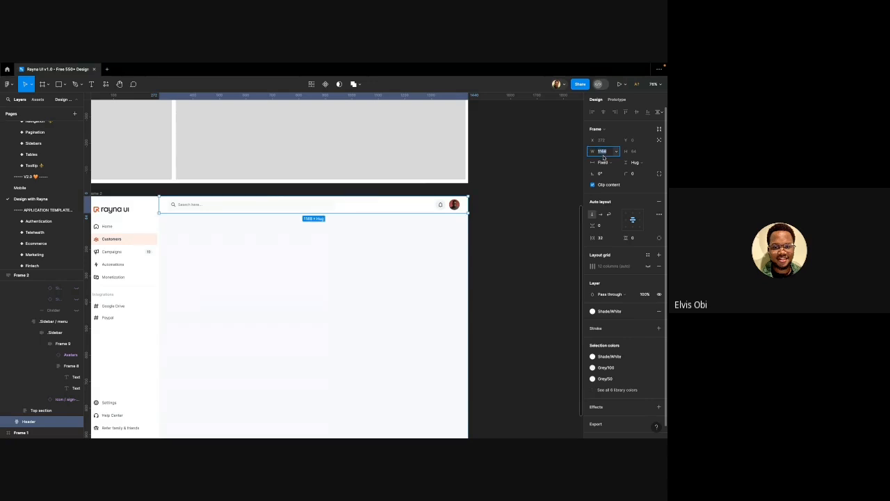
{"action": "left_click", "coordinate": [610, 153]}
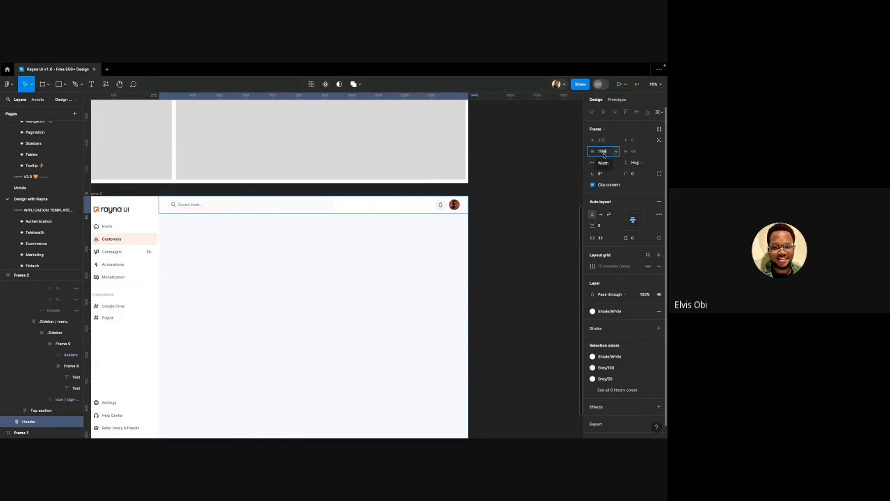
{"action": "left_click", "coordinate": [603, 152]}
{"action": "type", "text": "- 20"}
{"action": "key", "text": "Return"}
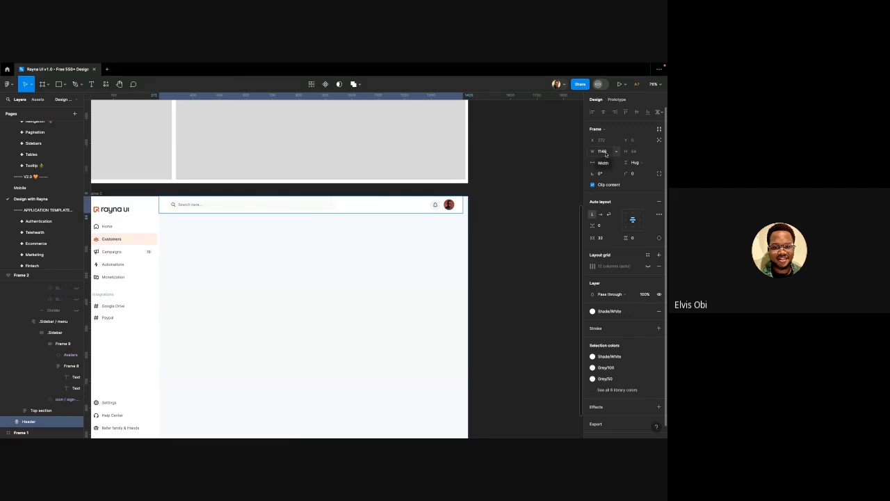
{"action": "key", "text": "ctrl+z"}
{"action": "left_click", "coordinate": [608, 154]}
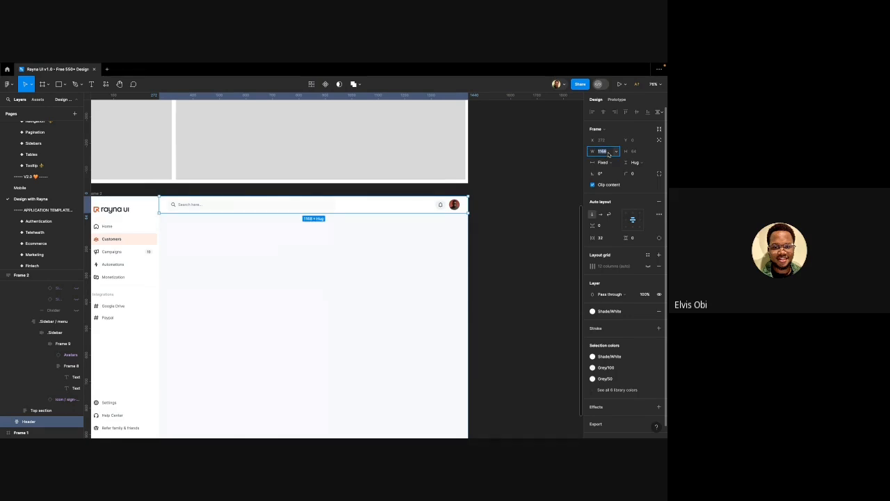
{"action": "left_click", "coordinate": [608, 154]}
{"action": "key", "text": "Return"}
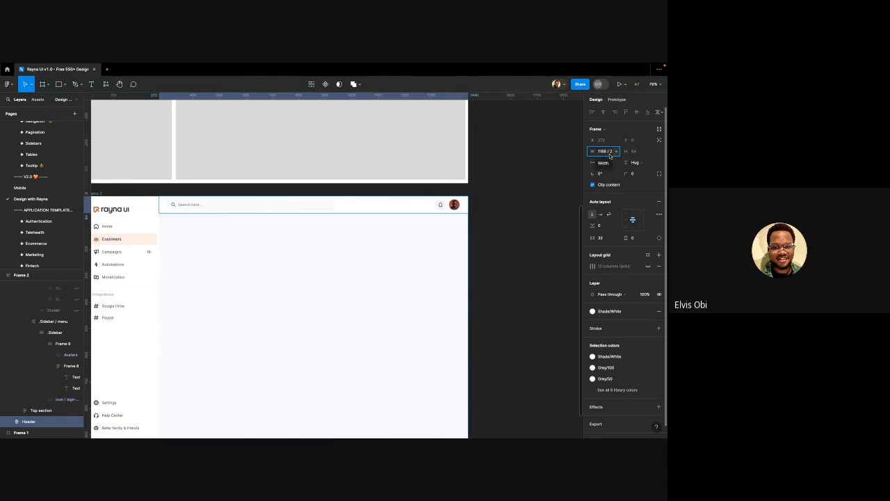
{"action": "key", "text": "Return"}
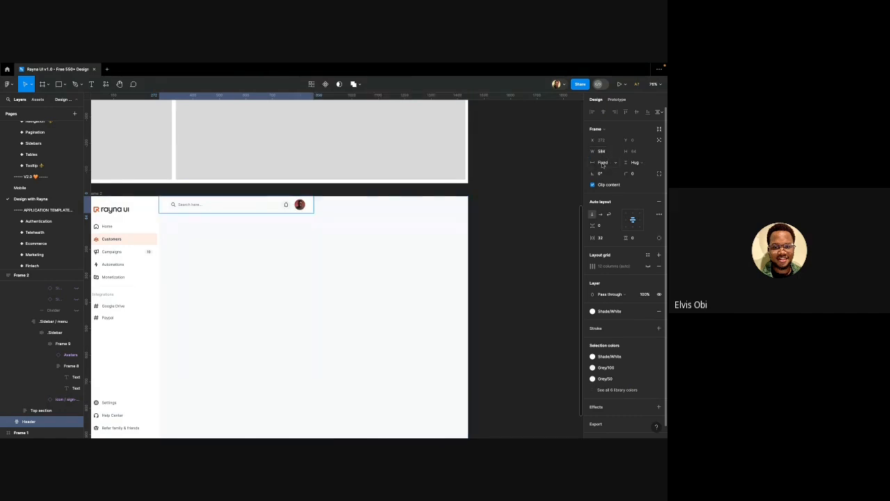
{"action": "scroll", "coordinate": [213, 205], "scroll_direction": "up", "scroll_amount": 5}
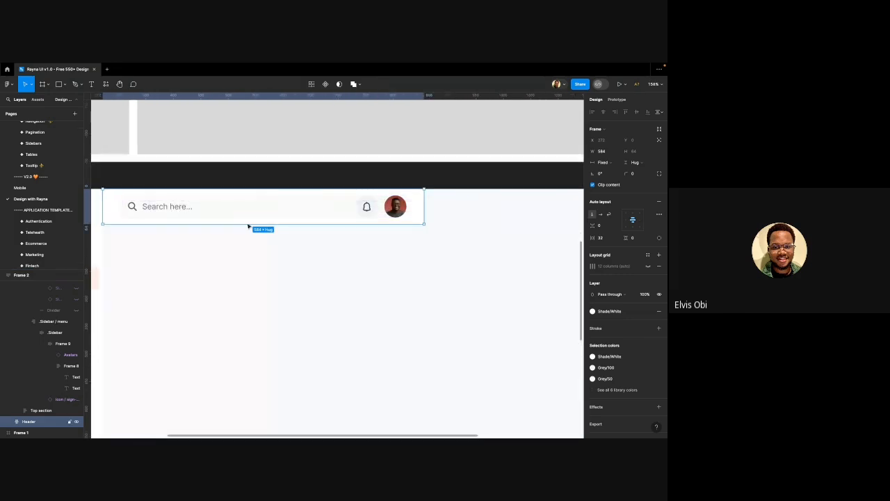
{"action": "scroll", "coordinate": [324, 230], "scroll_direction": "down", "scroll_amount": 2}
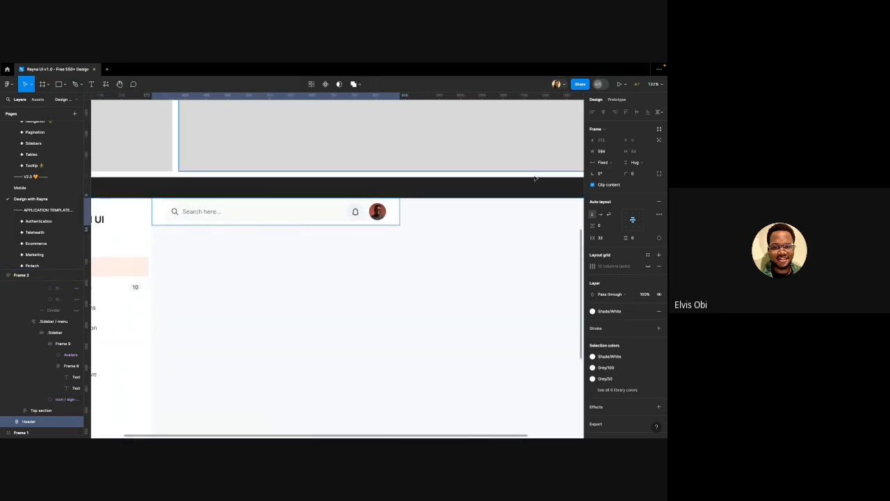
{"action": "scroll", "coordinate": [389, 204], "scroll_direction": "down", "scroll_amount": 2}
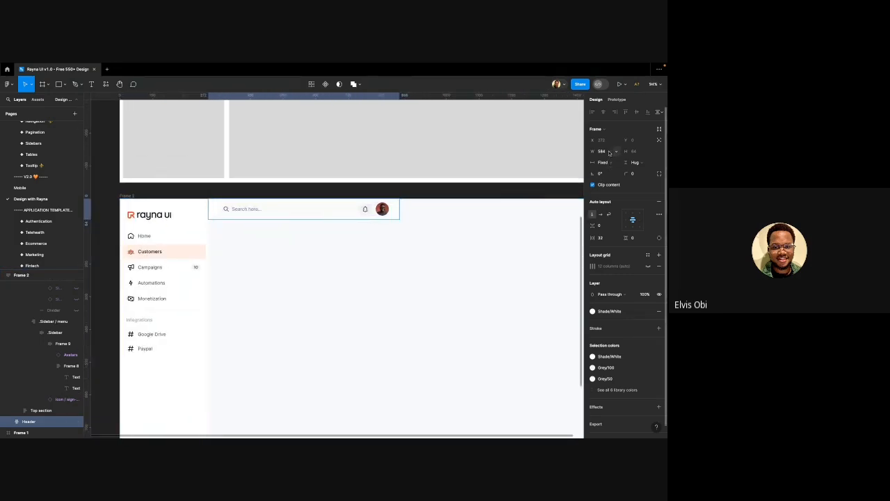
{"action": "key", "text": "ctrl+z"}
{"action": "scroll", "coordinate": [360, 189], "scroll_direction": "right", "scroll_amount": 3}
{"action": "scroll", "coordinate": [359, 189], "scroll_direction": "down", "scroll_amount": 1}
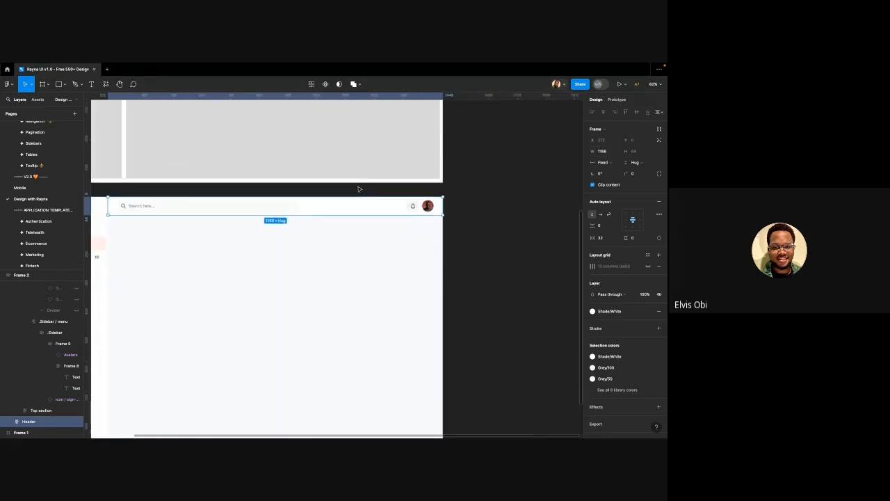
Try doubling the header width to 2336, then undo back to 1168
{"action": "left_click", "coordinate": [605, 151]}
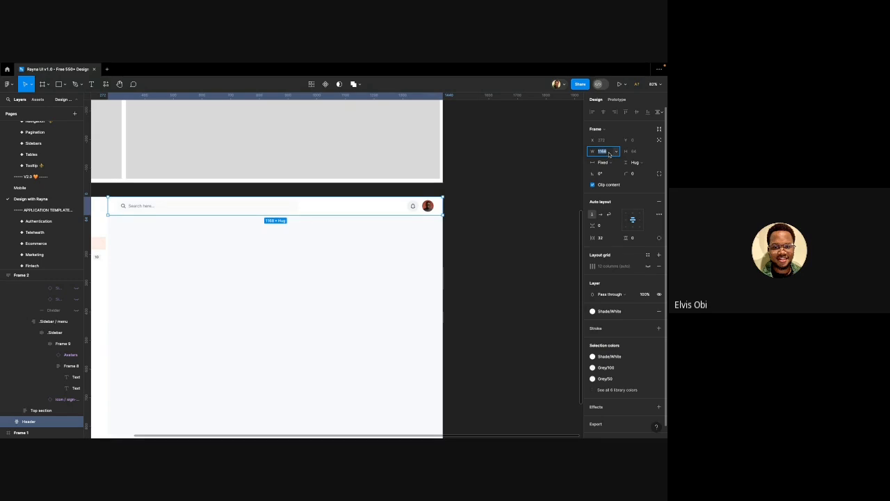
{"action": "left_click", "coordinate": [610, 154]}
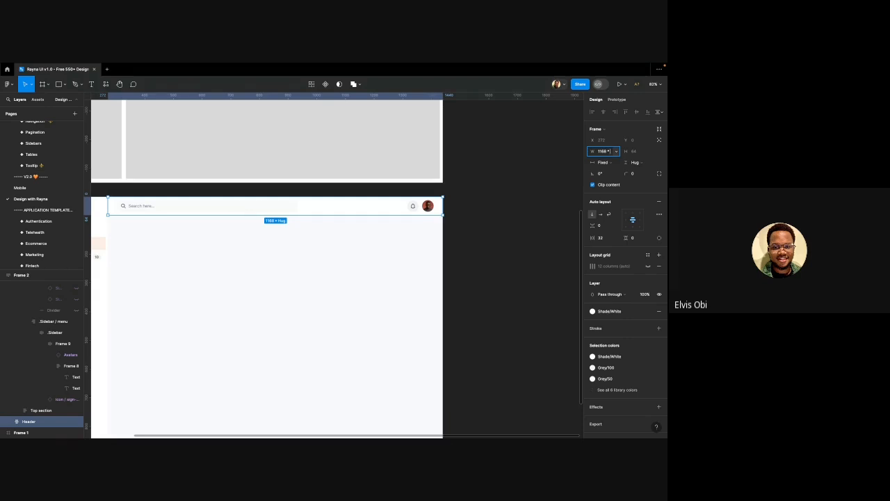
{"action": "key", "text": "Return"}
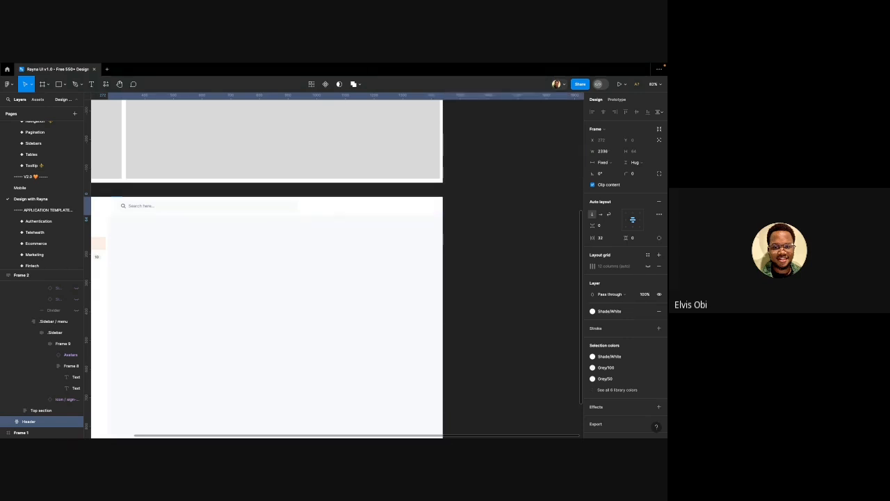
{"action": "scroll", "coordinate": [477, 199], "scroll_direction": "down", "scroll_amount": 5}
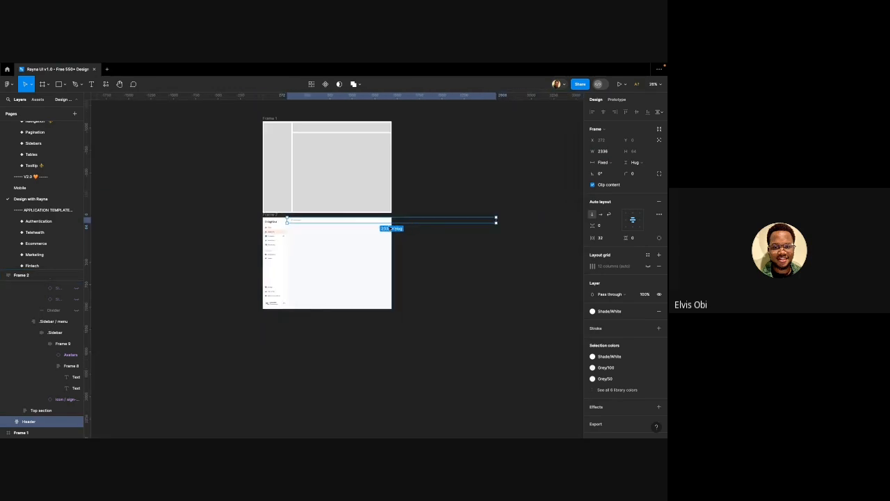
{"action": "left_click", "coordinate": [615, 151]}
{"action": "scroll", "coordinate": [348, 230], "scroll_direction": "up", "scroll_amount": 3}
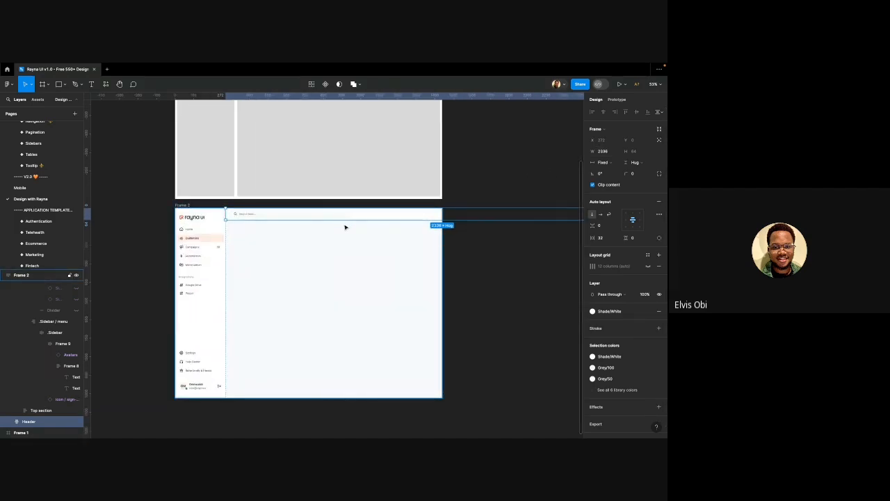
{"action": "key", "text": "ctrl+z"}
{"action": "scroll", "coordinate": [350, 223], "scroll_direction": "up", "scroll_amount": 2}
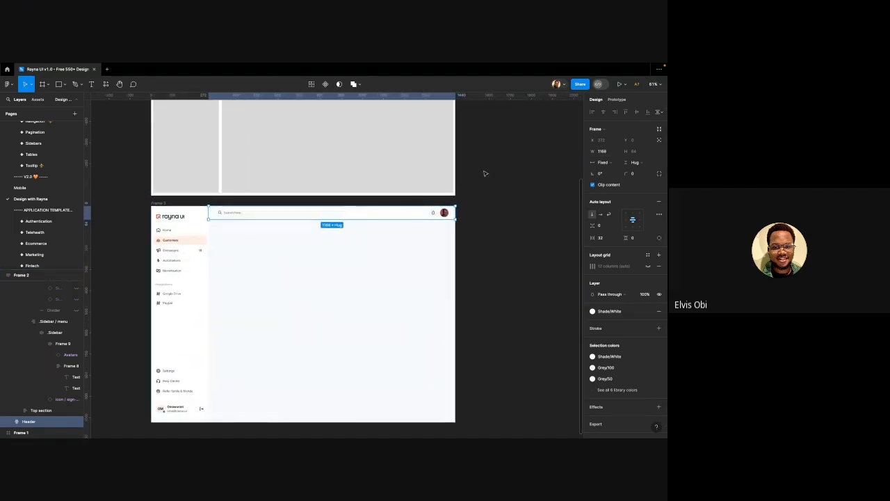
Set the header width to 1164 by entering 1168-4
{"action": "left_click", "coordinate": [609, 151]}
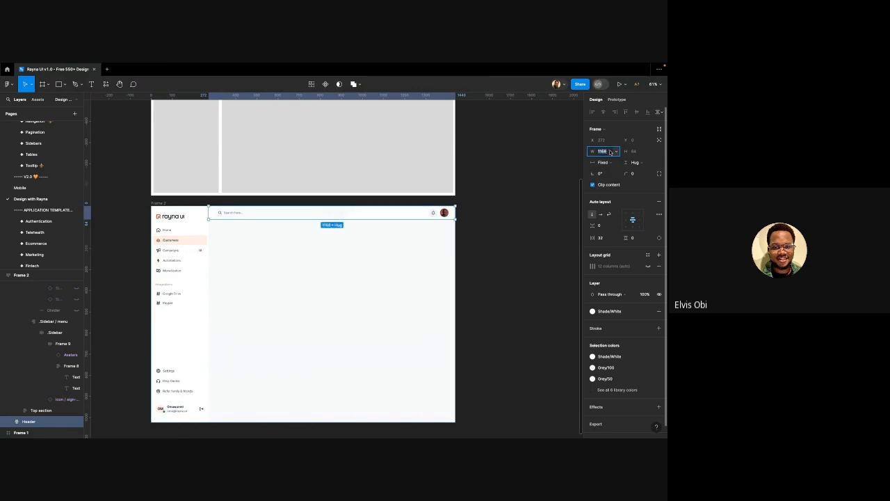
{"action": "scroll", "coordinate": [396, 198], "scroll_direction": "up", "scroll_amount": 2}
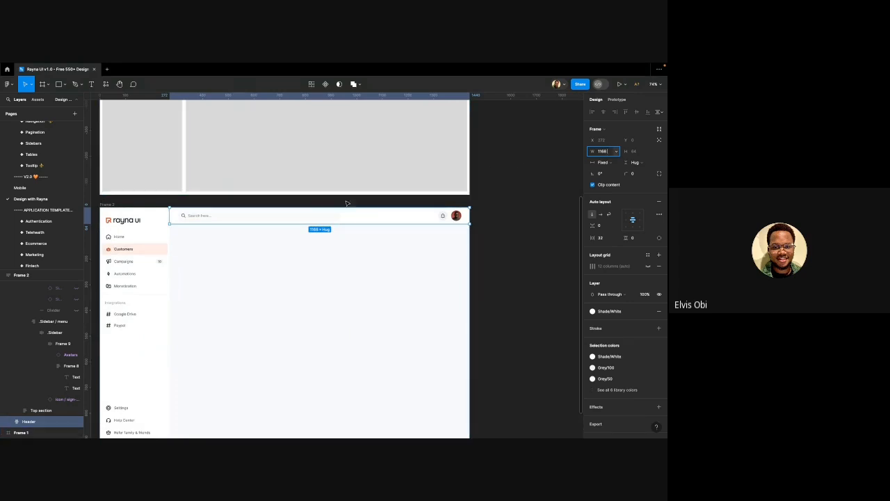
{"action": "scroll", "coordinate": [341, 206], "scroll_direction": "up", "scroll_amount": 2}
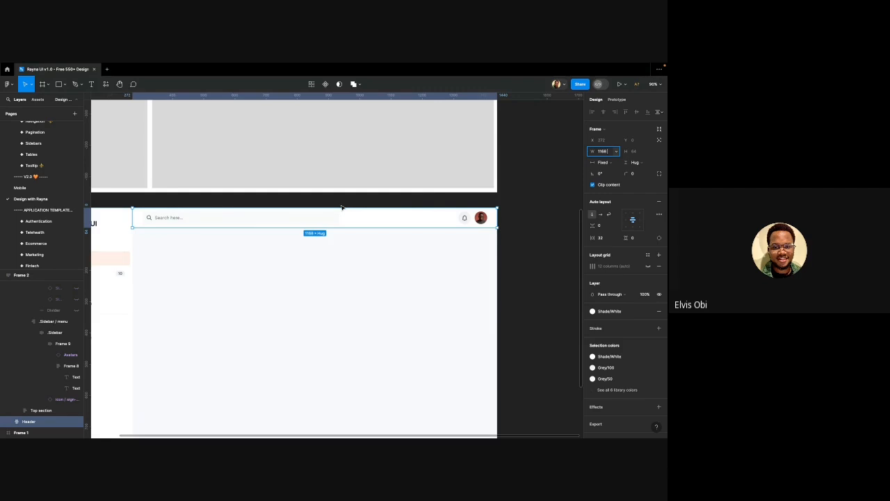
{"action": "type", "text": "-"}
{"action": "type", "text": "4"}
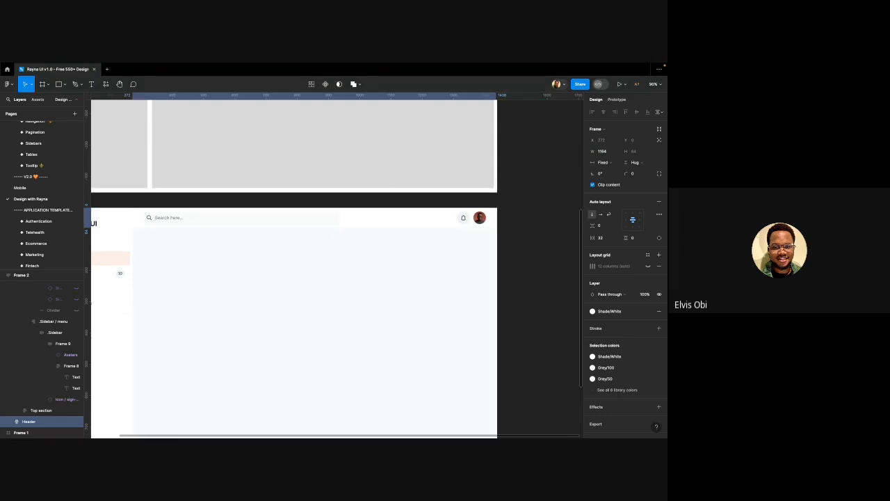
{"action": "key", "text": "Return"}
{"action": "scroll", "coordinate": [248, 218], "scroll_direction": "left", "scroll_amount": 3}
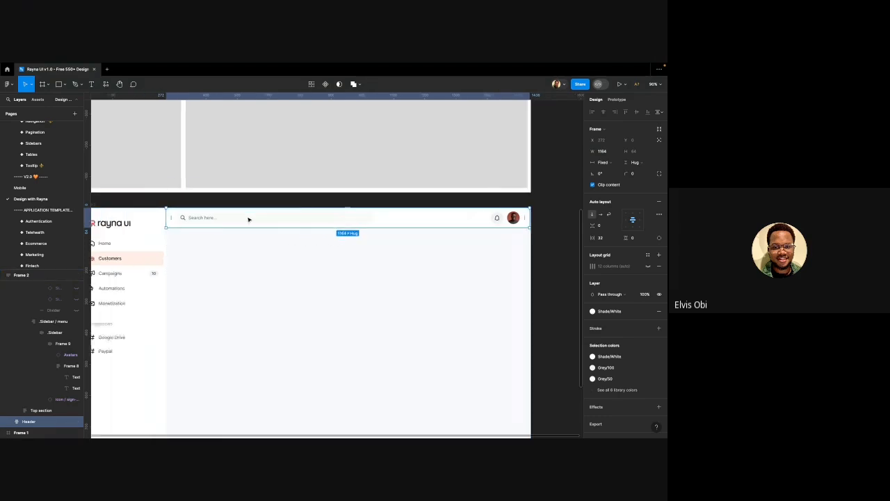
{"action": "key", "text": "Escape"}
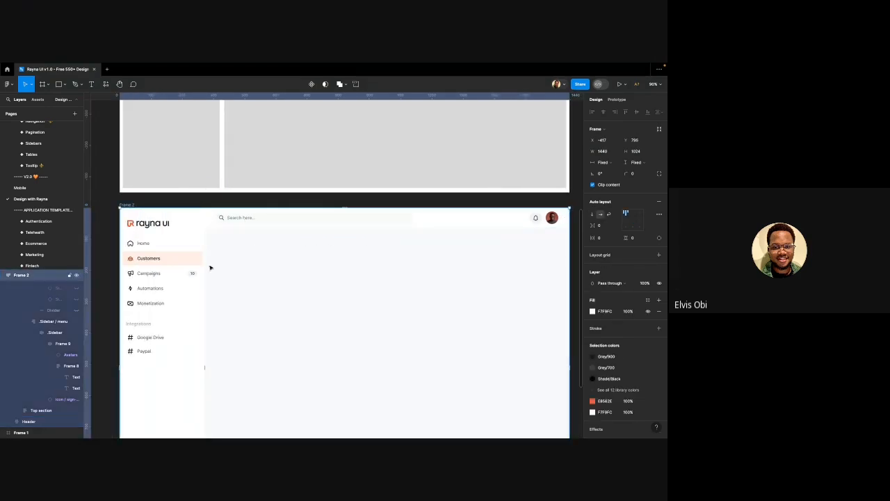
Set Frame 2's auto layout gap between sidebar and content to 4
{"action": "left_click", "coordinate": [605, 226]}
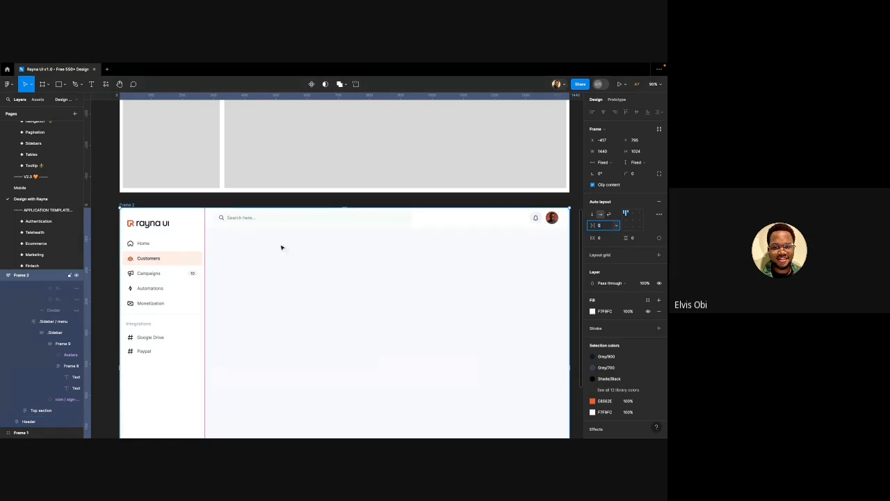
{"action": "type", "text": "4"}
{"action": "key", "text": "Return"}
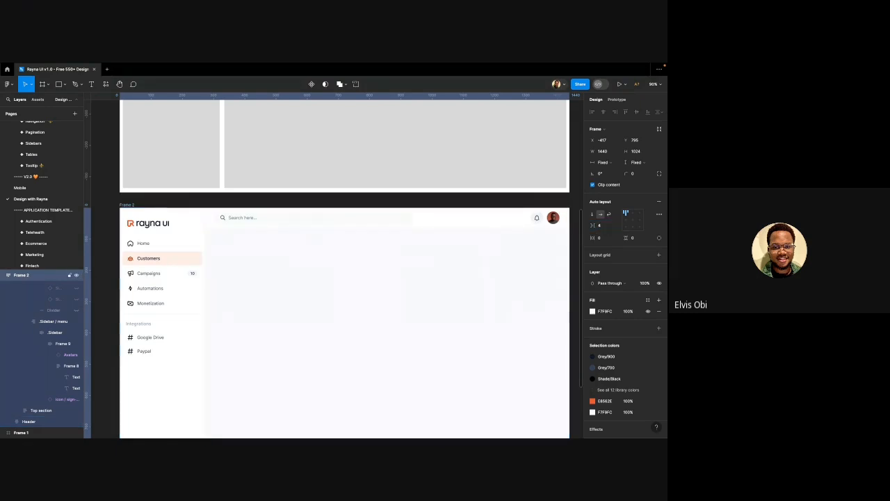
{"action": "scroll", "coordinate": [207, 232], "scroll_direction": "up", "scroll_amount": 10}
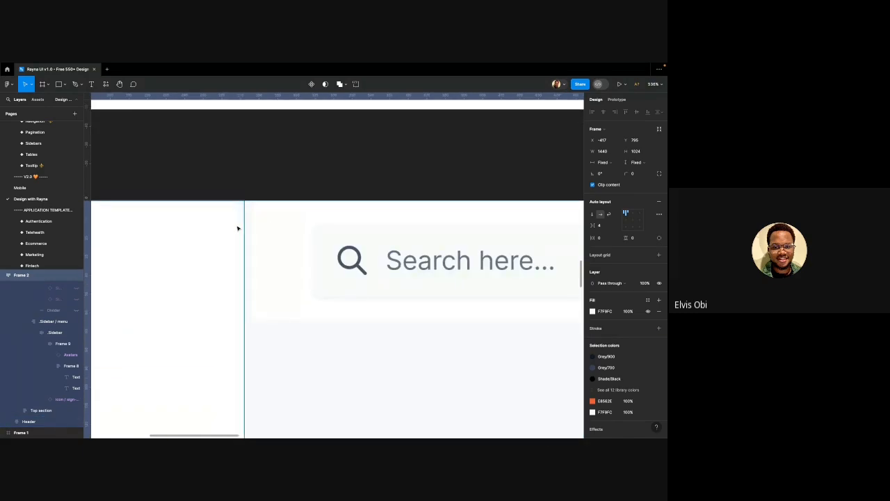
Change the Sidebar frame's corner radius from 12 to 0
{"action": "left_click", "coordinate": [216, 226]}
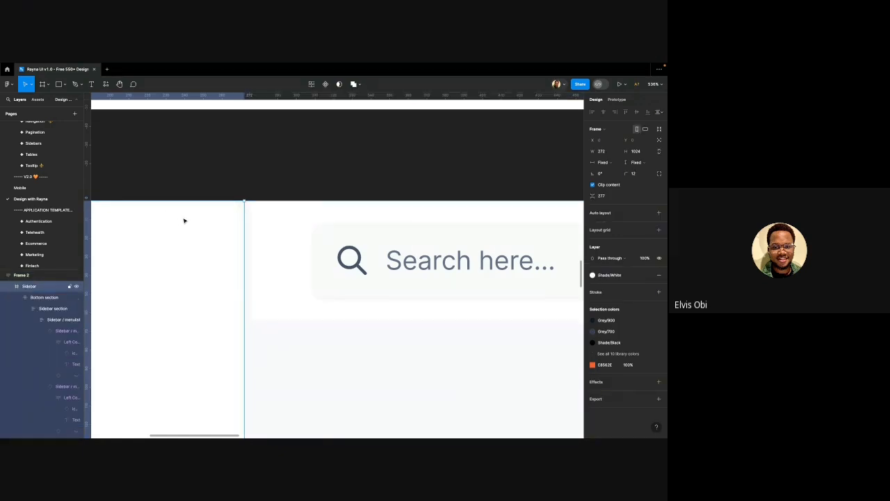
{"action": "left_click", "coordinate": [634, 174]}
{"action": "scroll", "coordinate": [259, 176], "scroll_direction": "up", "scroll_amount": 5}
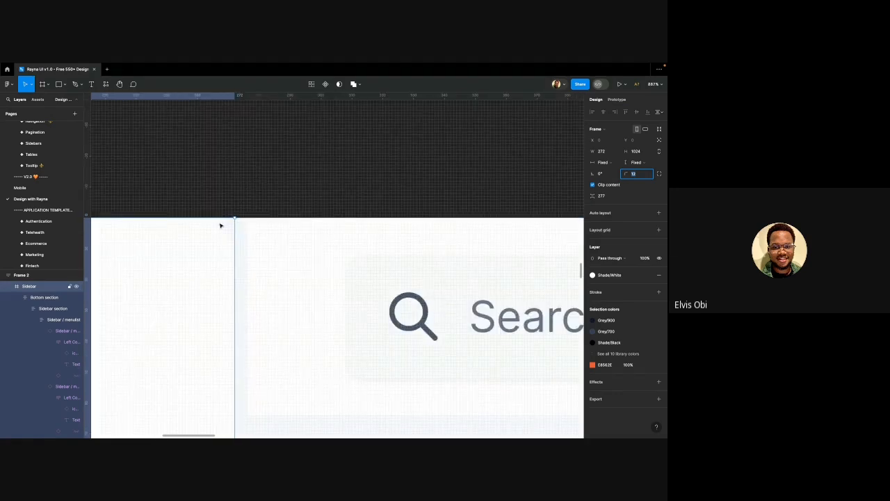
{"action": "type", "text": "0"}
{"action": "key", "text": "Return"}
{"action": "scroll", "coordinate": [263, 270], "scroll_direction": "down", "scroll_amount": 10}
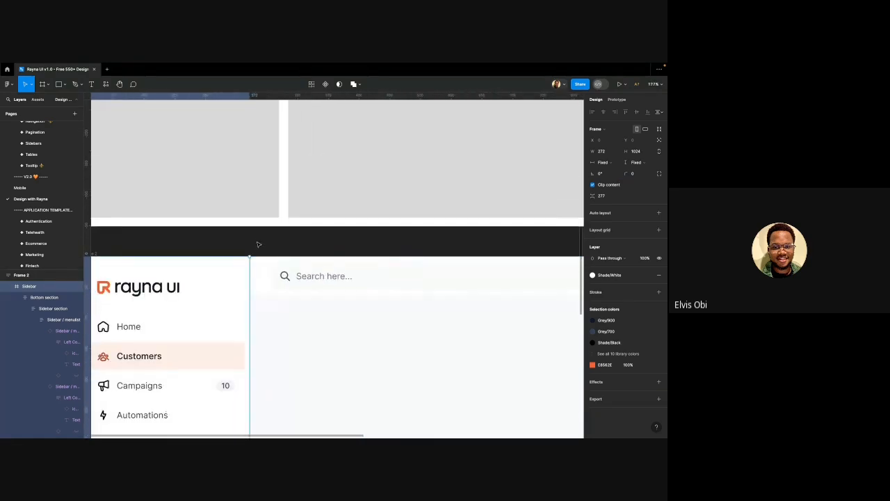
{"action": "left_click", "coordinate": [258, 243]}
{"action": "scroll", "coordinate": [254, 240], "scroll_direction": "down", "scroll_amount": 2}
{"action": "scroll", "coordinate": [254, 240], "scroll_direction": "down", "scroll_amount": 5}
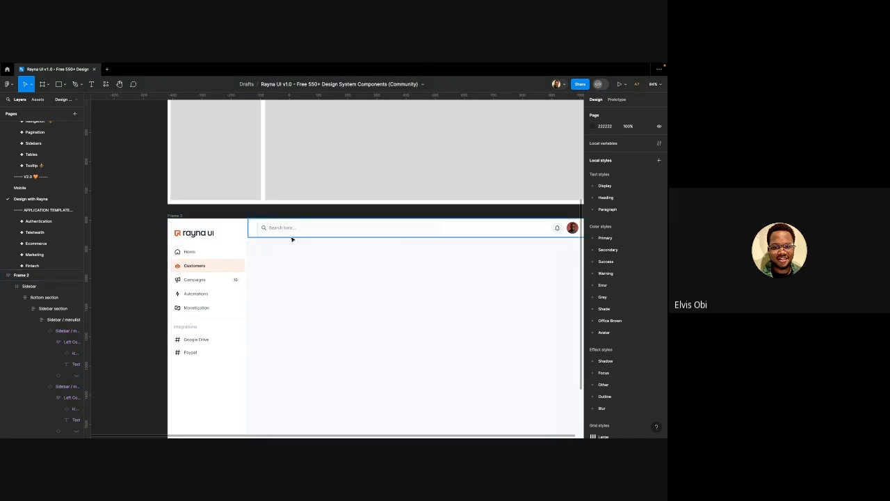
Set the header Avatars instance's type to Initials, matching the sidebar profile
{"action": "scroll", "coordinate": [288, 233], "scroll_direction": "down", "scroll_amount": 3, "text": "ctrl"}
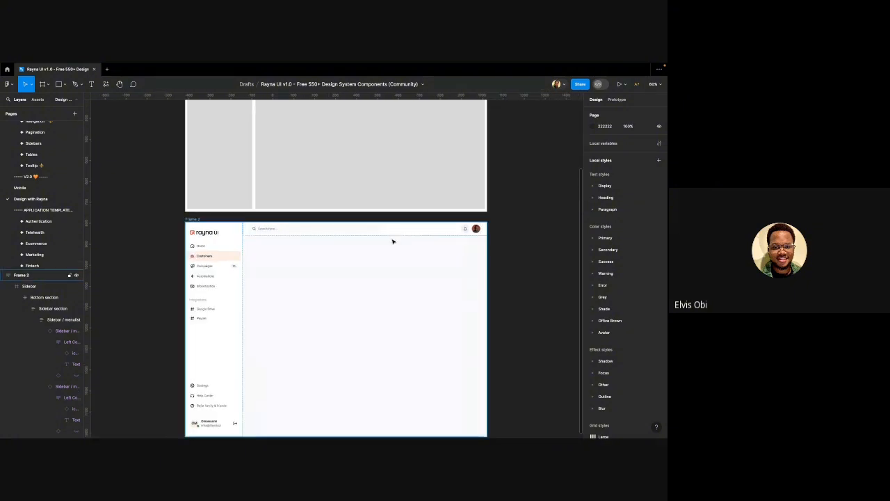
{"action": "scroll", "coordinate": [479, 231], "scroll_direction": "up", "scroll_amount": 3, "text": "ctrl"}
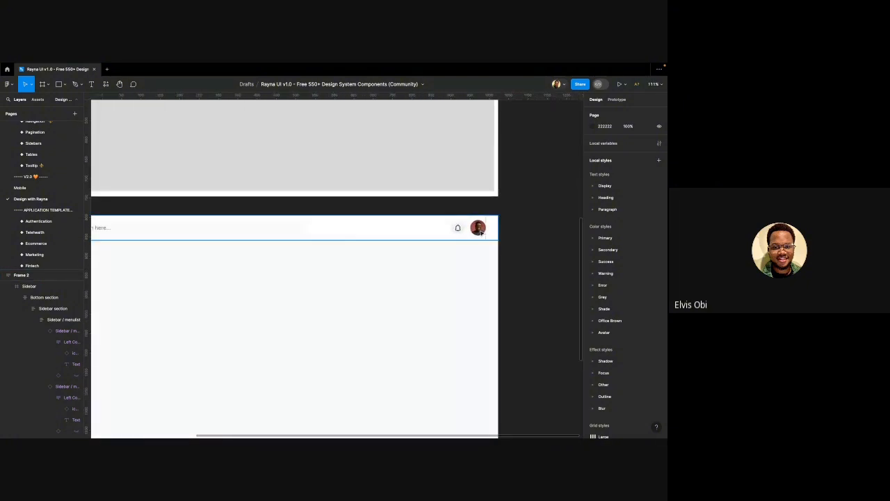
{"action": "double_click", "coordinate": [481, 233]}
{"action": "double_click", "coordinate": [481, 233]}
{"action": "double_click", "coordinate": [480, 233]}
{"action": "double_click", "coordinate": [480, 233]}
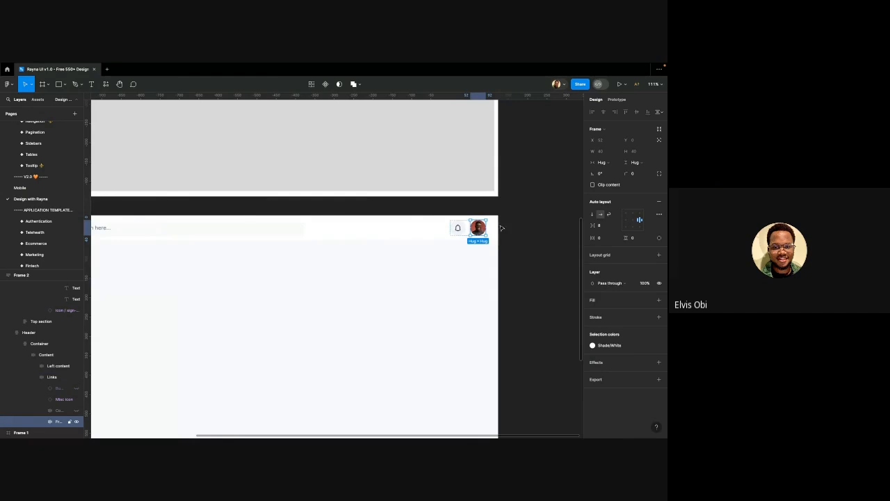
{"action": "double_click", "coordinate": [481, 233]}
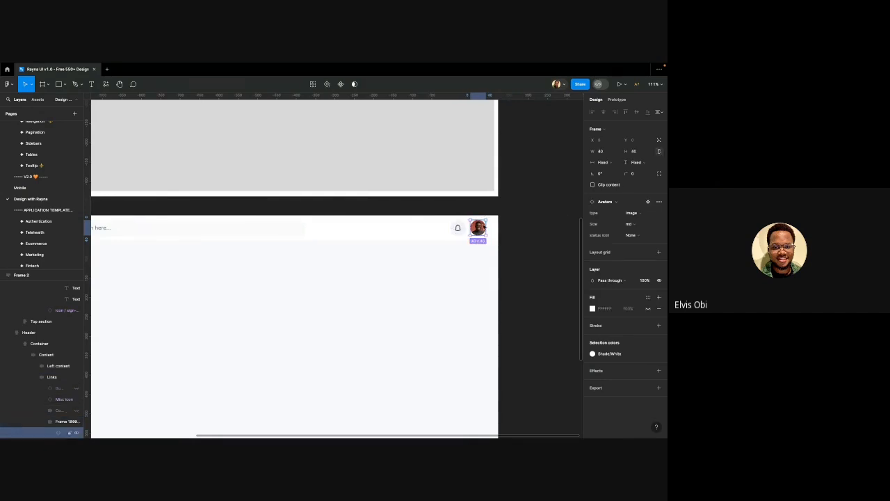
{"action": "scroll", "coordinate": [481, 233], "scroll_direction": "up", "scroll_amount": 3, "text": "ctrl"}
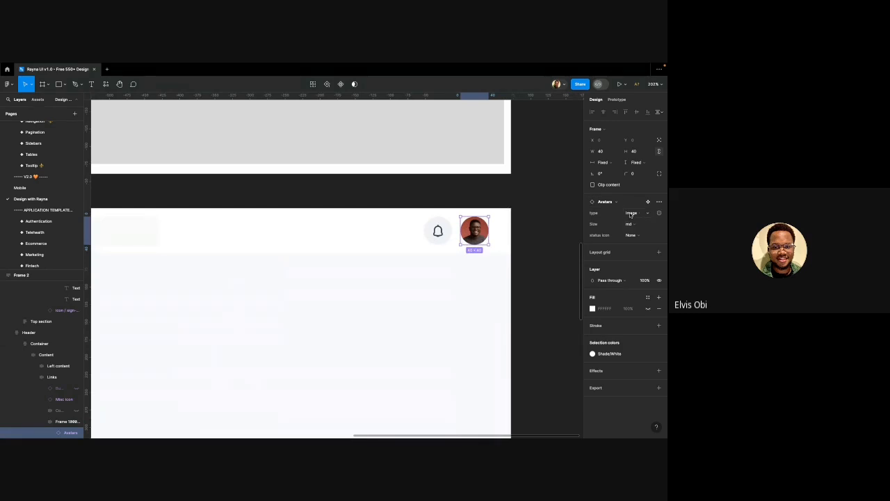
{"action": "left_click", "coordinate": [633, 213]}
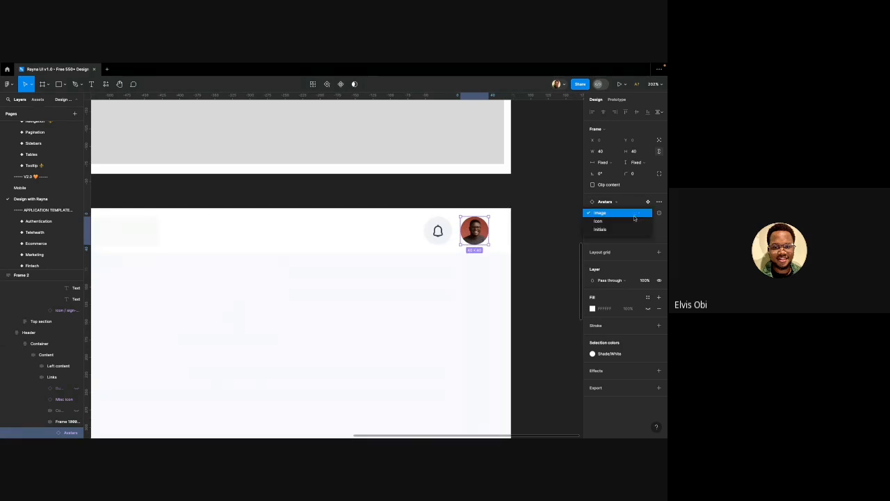
{"action": "left_click", "coordinate": [595, 229]}
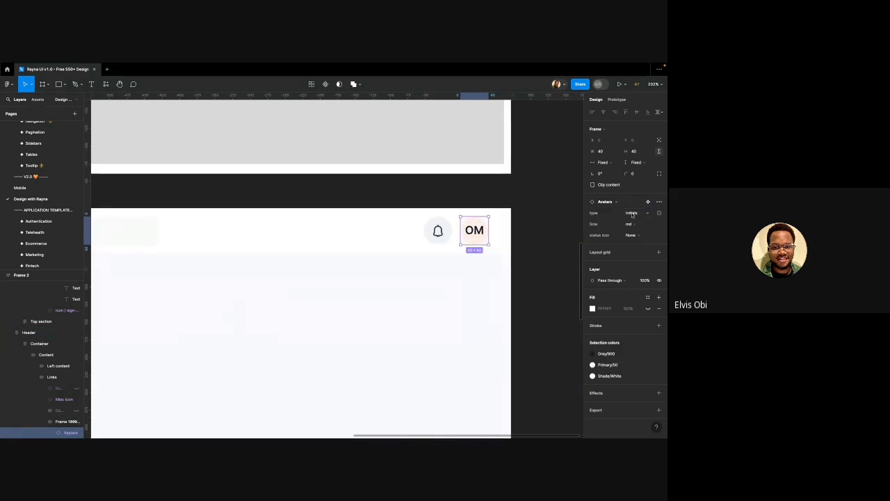
{"action": "scroll", "coordinate": [396, 260], "scroll_direction": "down", "scroll_amount": 5}
{"action": "left_click", "coordinate": [394, 258]}
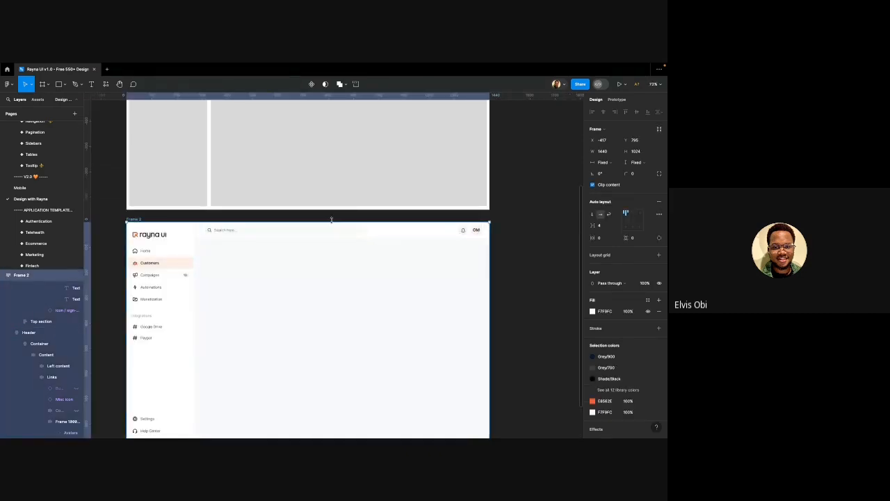
{"action": "scroll", "coordinate": [381, 242], "scroll_direction": "down", "scroll_amount": 4}
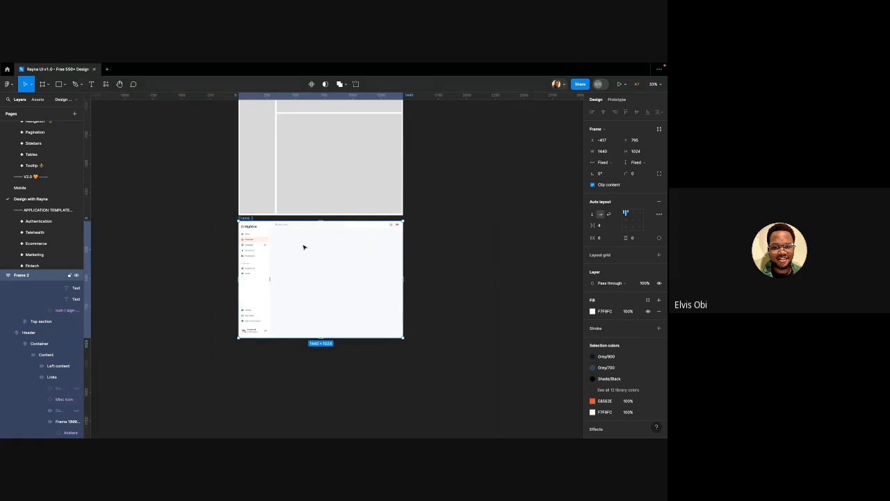
{"action": "scroll", "coordinate": [303, 247], "scroll_direction": "up", "scroll_amount": 3}
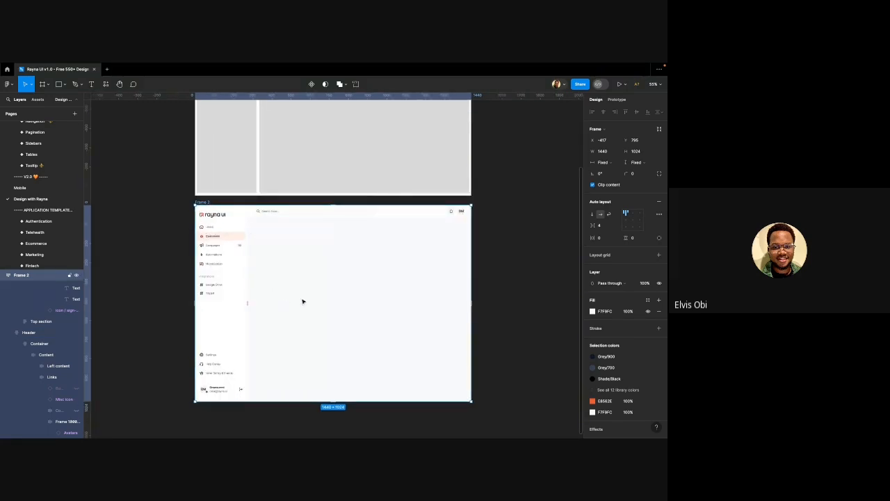
{"action": "scroll", "coordinate": [259, 284], "scroll_direction": "down", "scroll_amount": 2}
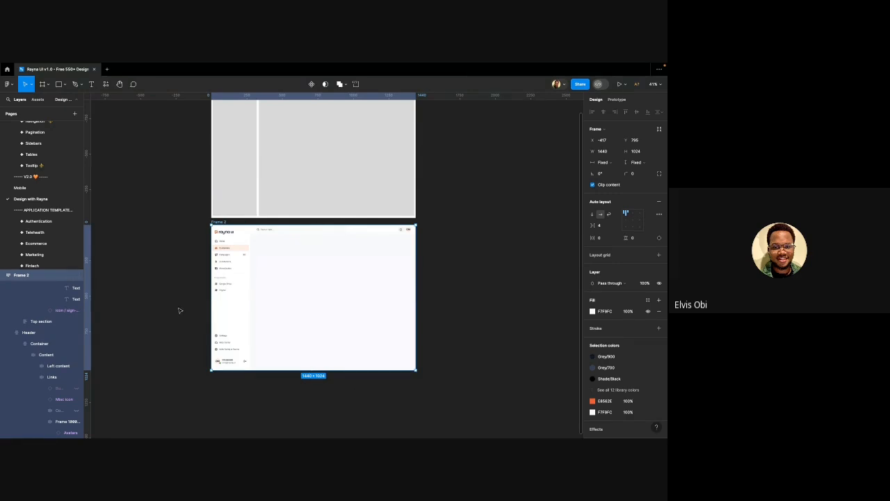
{"action": "left_click", "coordinate": [170, 270]}
{"action": "scroll", "coordinate": [235, 254], "scroll_direction": "up", "scroll_amount": 5}
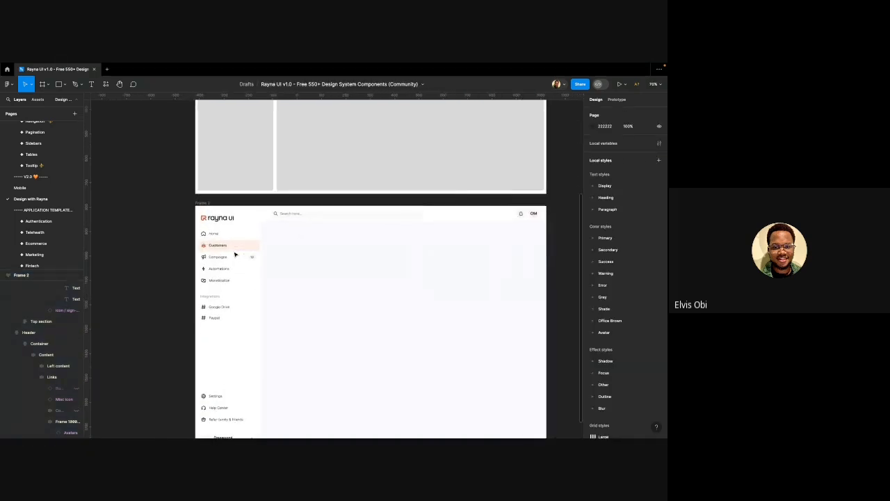
{"action": "scroll", "coordinate": [237, 256], "scroll_direction": "up", "scroll_amount": 3}
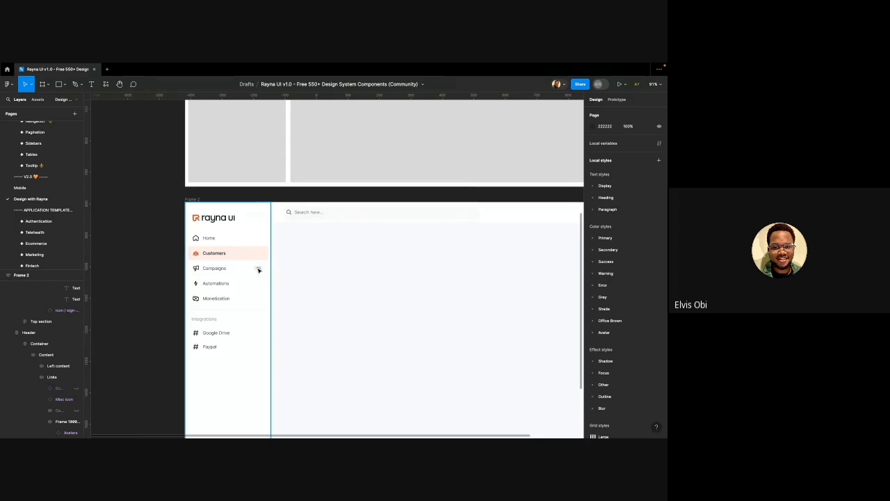
{"action": "scroll", "coordinate": [226, 238], "scroll_direction": "down", "scroll_amount": 1}
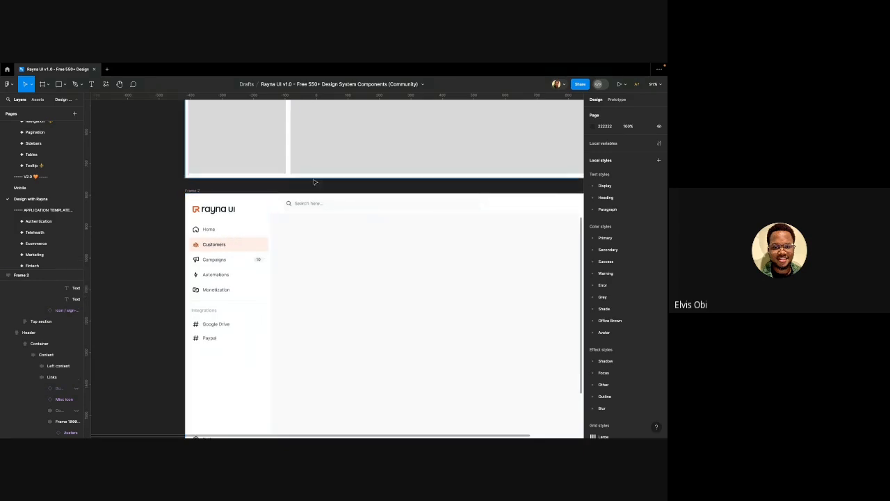
{"action": "scroll", "coordinate": [255, 229], "scroll_direction": "down", "scroll_amount": 2}
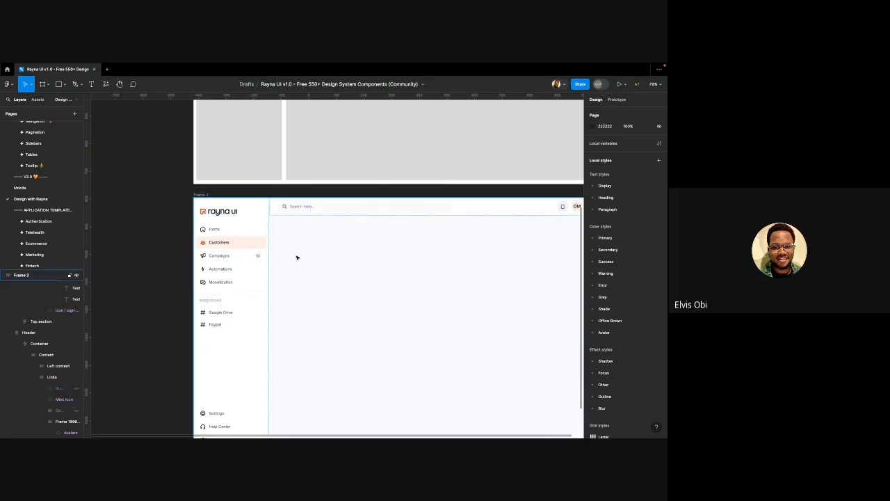
{"action": "scroll", "coordinate": [201, 194], "scroll_direction": "down", "scroll_amount": 3}
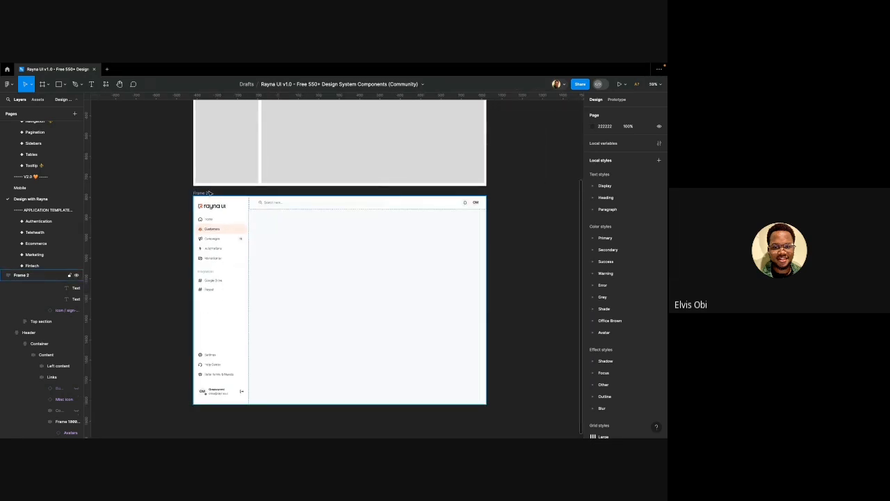
{"action": "left_click", "coordinate": [209, 193]}
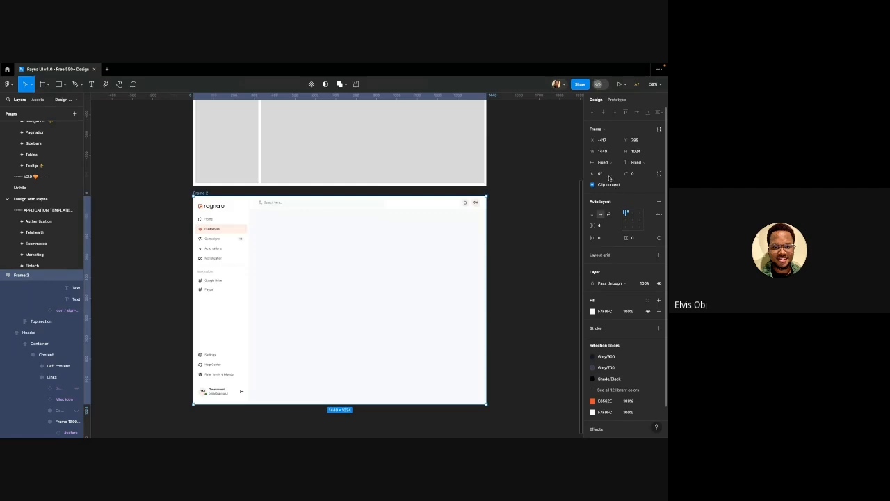
Drop auto layout from Frame 2 so the sidebar and header sit freely, then reselect Frame 2
{"action": "left_click", "coordinate": [659, 201]}
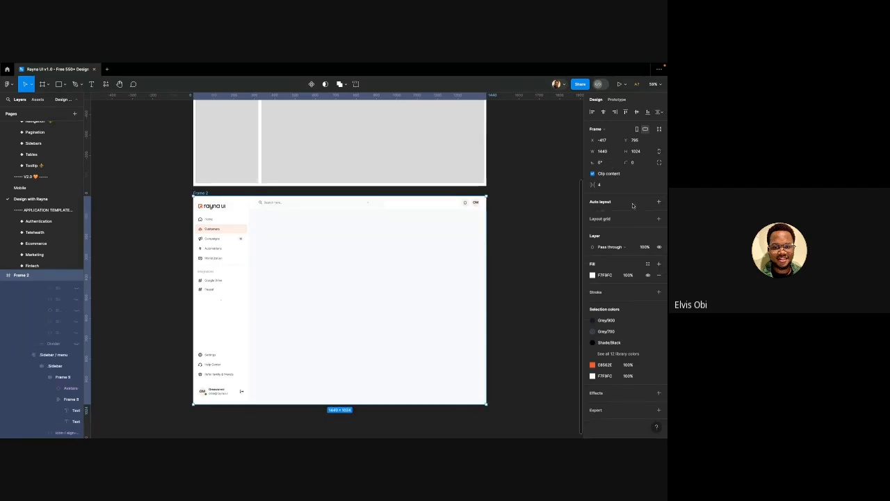
{"action": "left_click", "coordinate": [164, 231]}
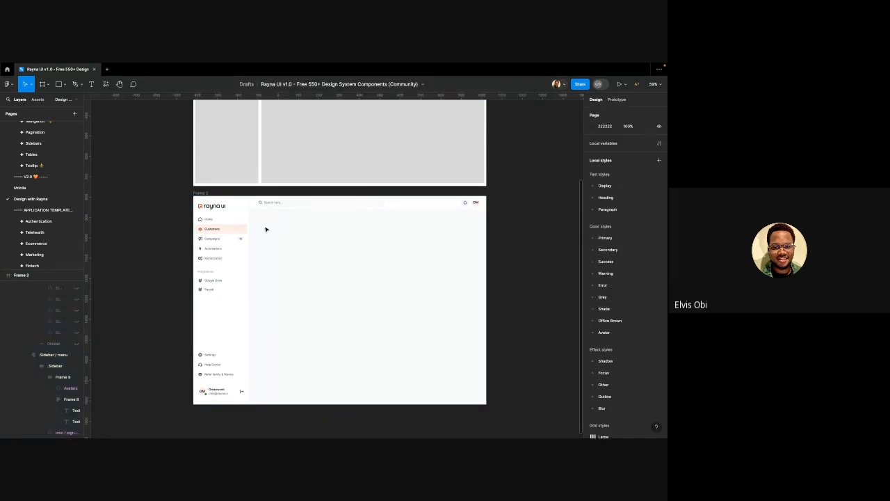
{"action": "scroll", "coordinate": [266, 230], "scroll_direction": "up", "scroll_amount": 5}
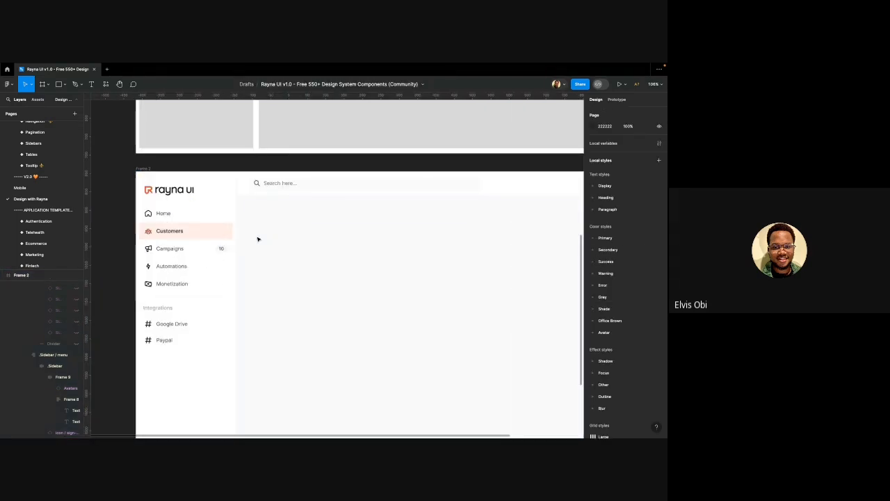
{"action": "scroll", "coordinate": [257, 240], "scroll_direction": "down", "scroll_amount": 3}
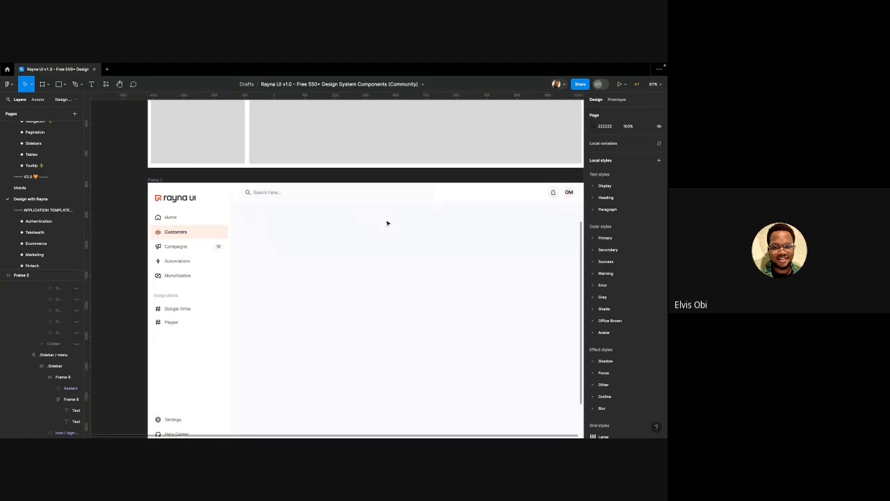
{"action": "scroll", "coordinate": [357, 214], "scroll_direction": "right", "scroll_amount": 1}
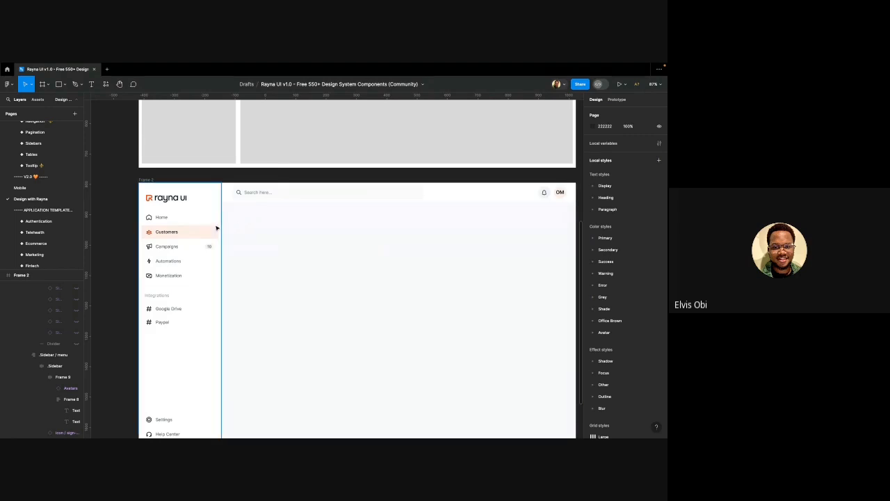
{"action": "scroll", "coordinate": [208, 231], "scroll_direction": "right", "scroll_amount": 2}
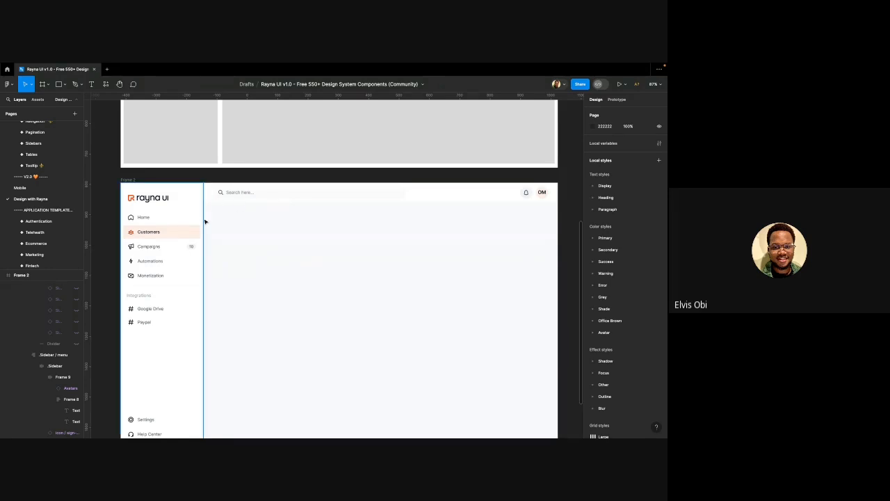
{"action": "left_click", "coordinate": [131, 180]}
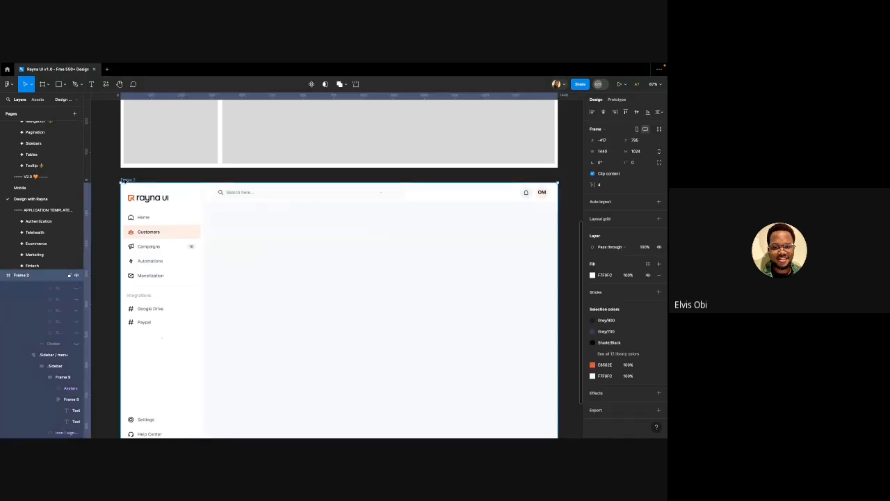
Rename Frame 2 to 'Marketing Page' and deselect it
{"action": "double_click", "coordinate": [130, 180]}
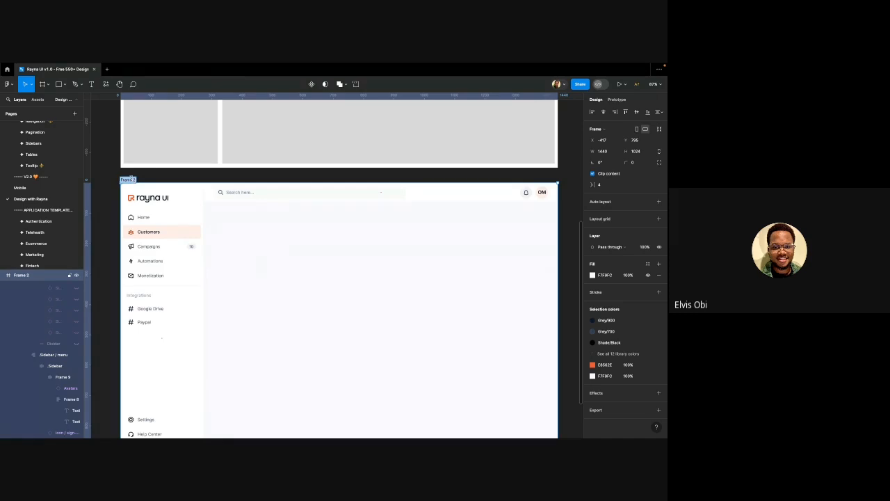
{"action": "type", "text": "Marketing H"}
{"action": "key", "text": "Return"}
{"action": "key", "text": "Escape"}
{"action": "scroll", "coordinate": [216, 201], "scroll_direction": "down", "scroll_amount": 2}
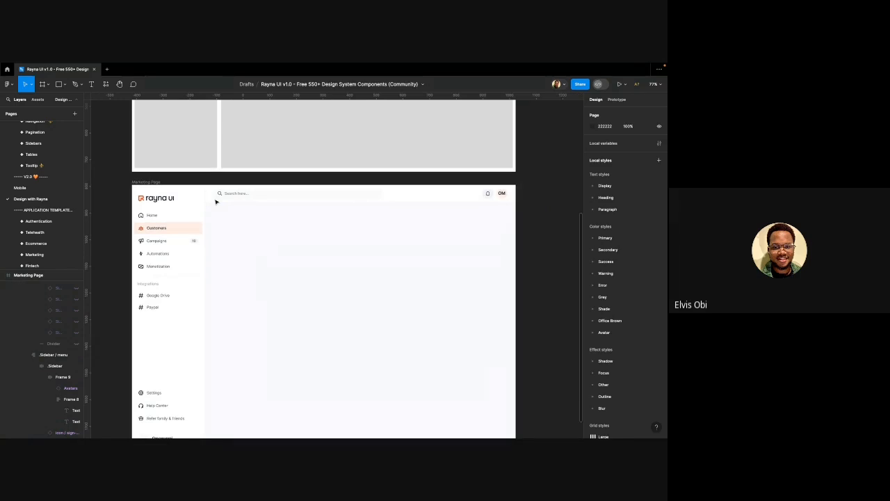
Add a new text layer reading 'g' just below the search header
{"action": "key", "text": "t"}
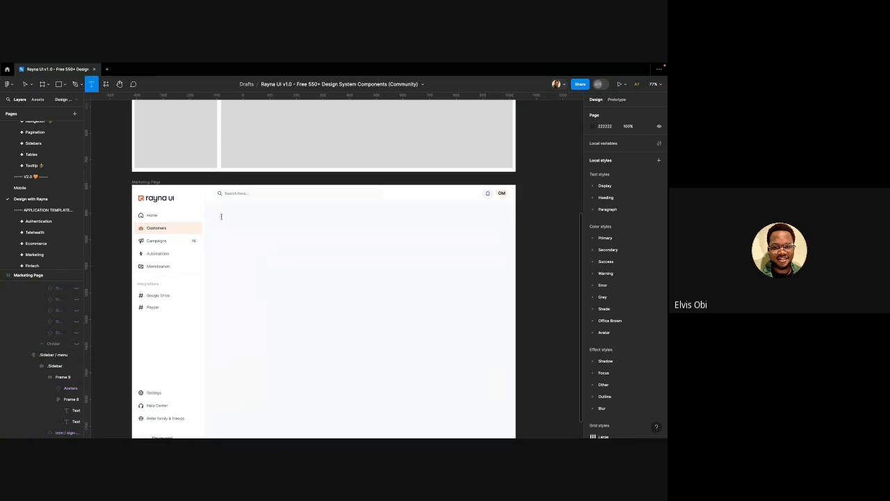
{"action": "left_click", "coordinate": [221, 216]}
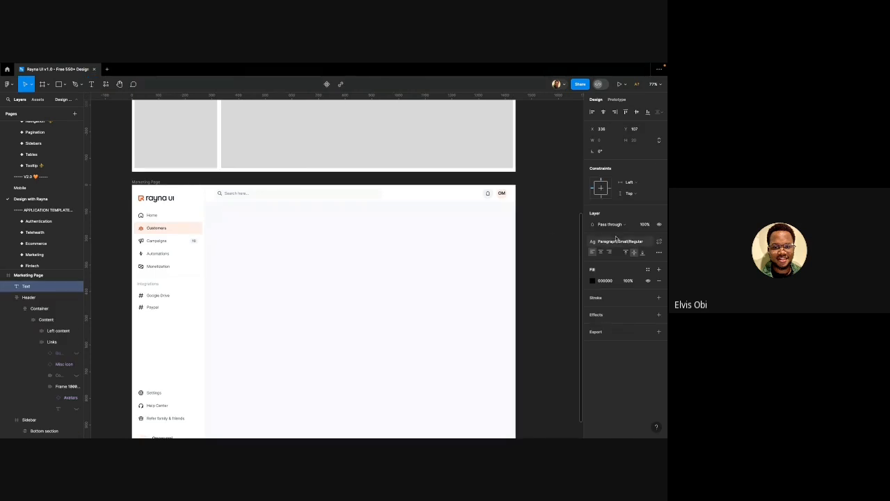
{"action": "type", "text": "g"}
{"action": "scroll", "coordinate": [215, 224], "scroll_direction": "up", "scroll_amount": 2}
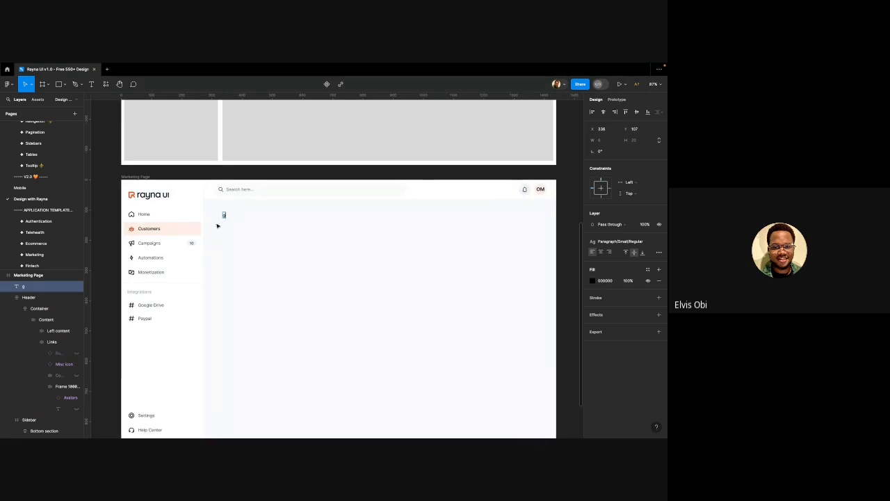
{"action": "key", "text": "Escape"}
{"action": "left_click", "coordinate": [658, 241]}
{"action": "key", "text": "ctrl+z"}
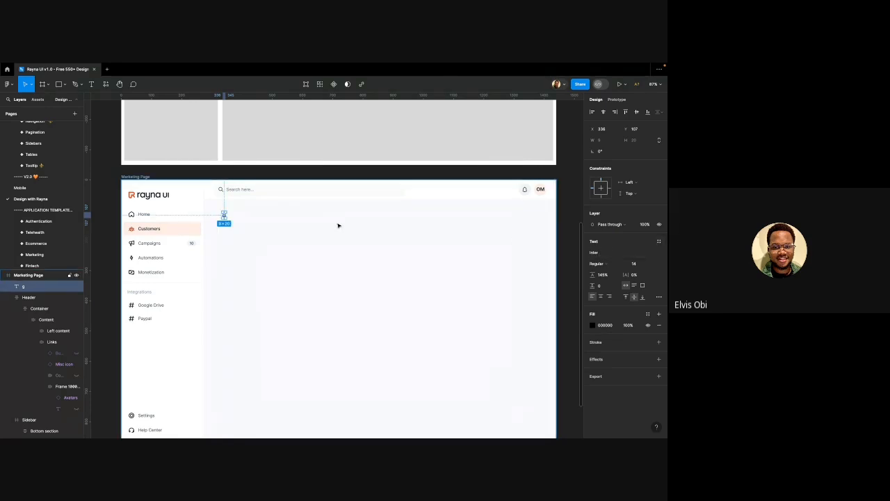
{"action": "scroll", "coordinate": [230, 217], "scroll_direction": "up", "scroll_amount": 5}
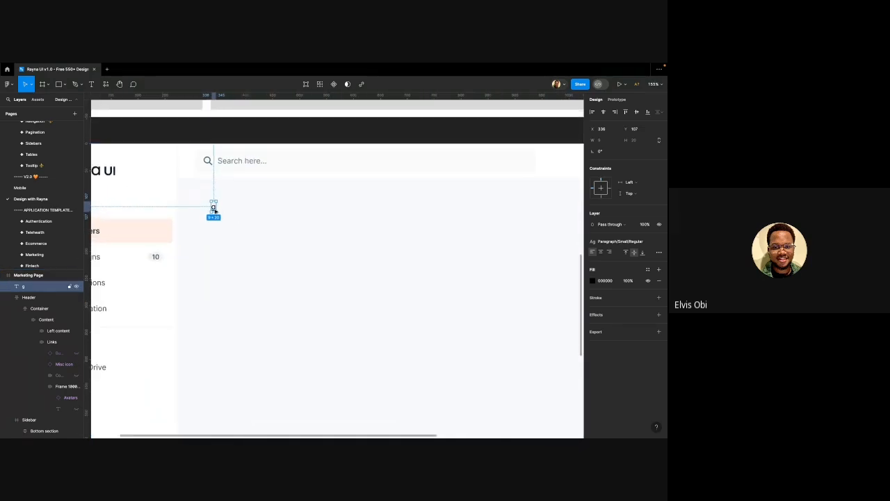
Change the text to 'Go Back' and deselect the layer
{"action": "double_click", "coordinate": [213, 208]}
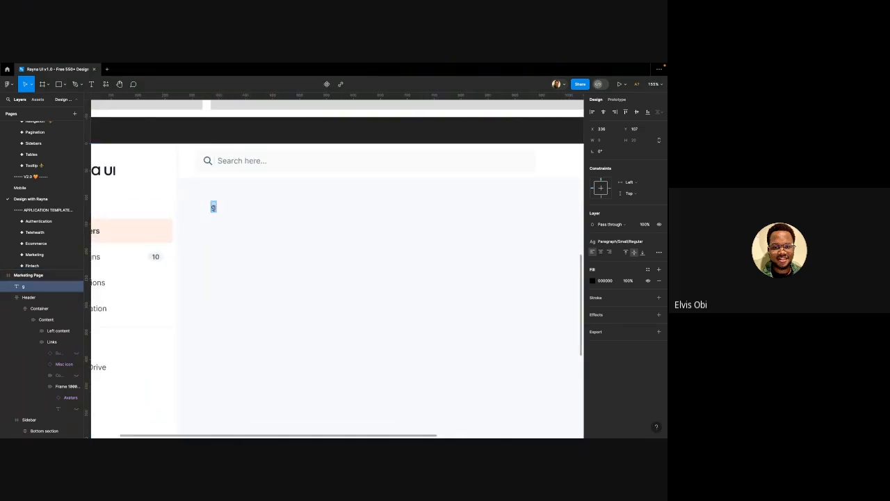
{"action": "type", "text": "Go"}
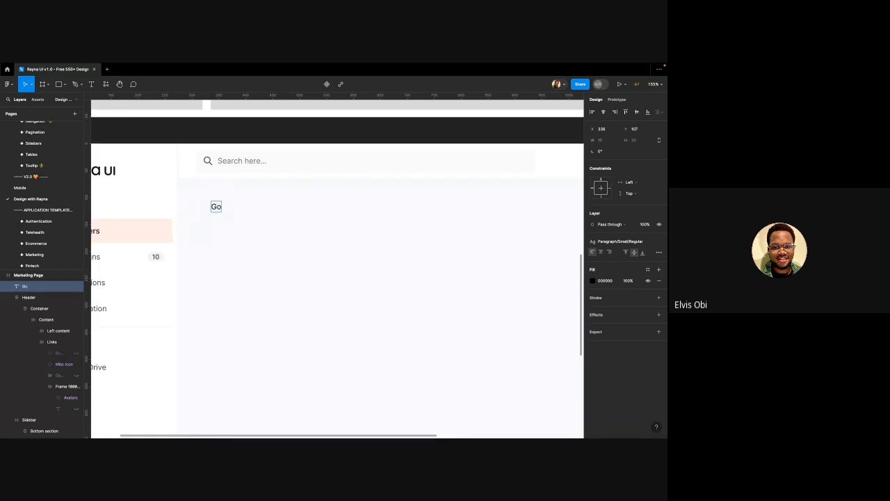
{"action": "type", "text": " Back"}
{"action": "key", "text": "Escape"}
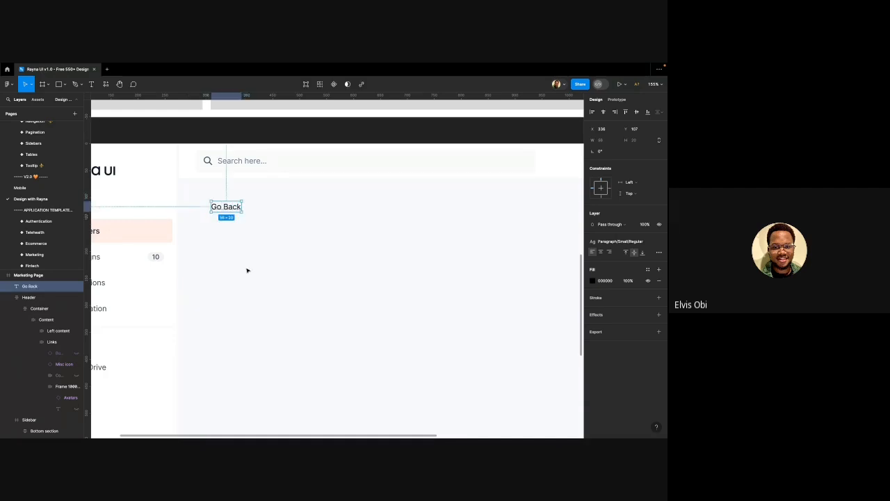
{"action": "key", "text": "Escape"}
{"action": "scroll", "coordinate": [236, 224], "scroll_direction": "down", "scroll_amount": 2}
{"action": "scroll", "coordinate": [236, 225], "scroll_direction": "down", "scroll_amount": 1}
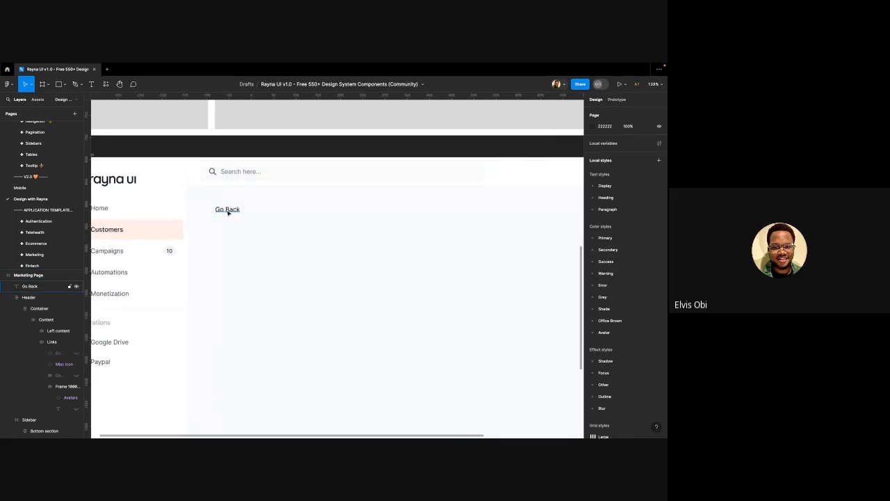
Position the Go Back label directly beneath the search header at X 302, Y 88
{"action": "left_click", "coordinate": [227, 214]}
{"action": "scroll", "coordinate": [227, 214], "scroll_direction": "down", "scroll_amount": 5}
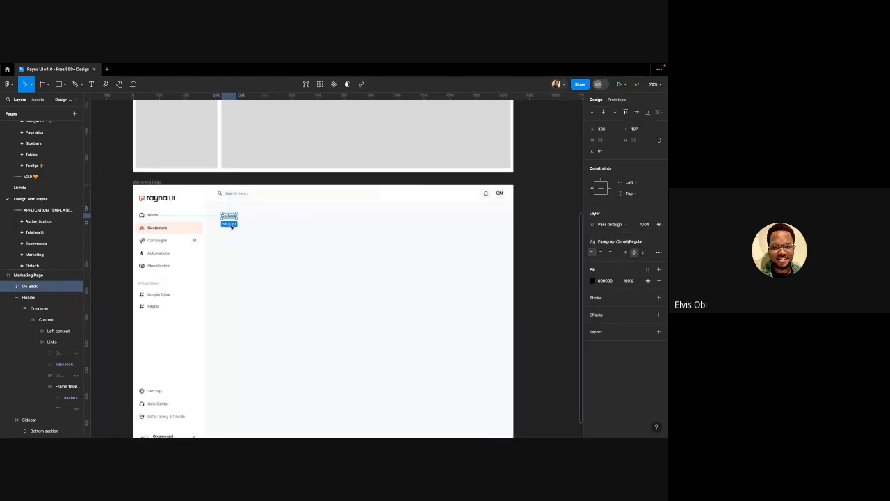
{"action": "scroll", "coordinate": [211, 213], "scroll_direction": "up", "scroll_amount": 5}
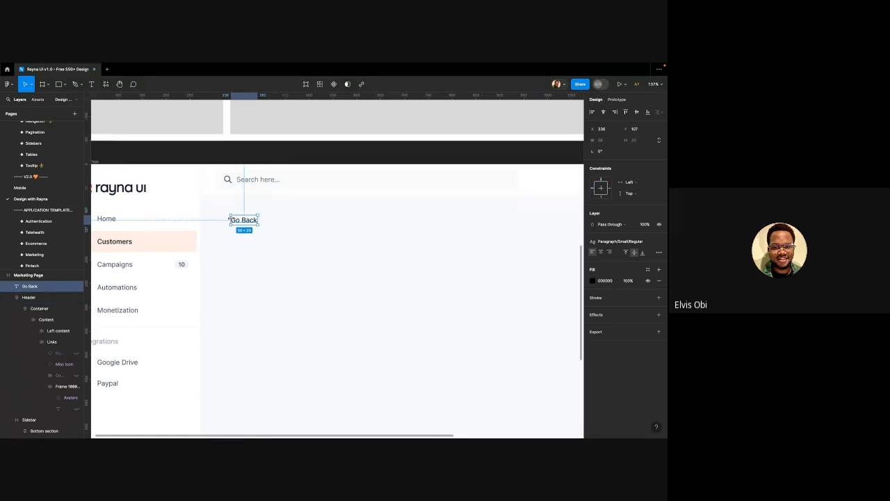
{"action": "left_click_drag", "start_coordinate": [242, 226], "coordinate": [228, 192]}
{"action": "key", "text": "shift+Down"}
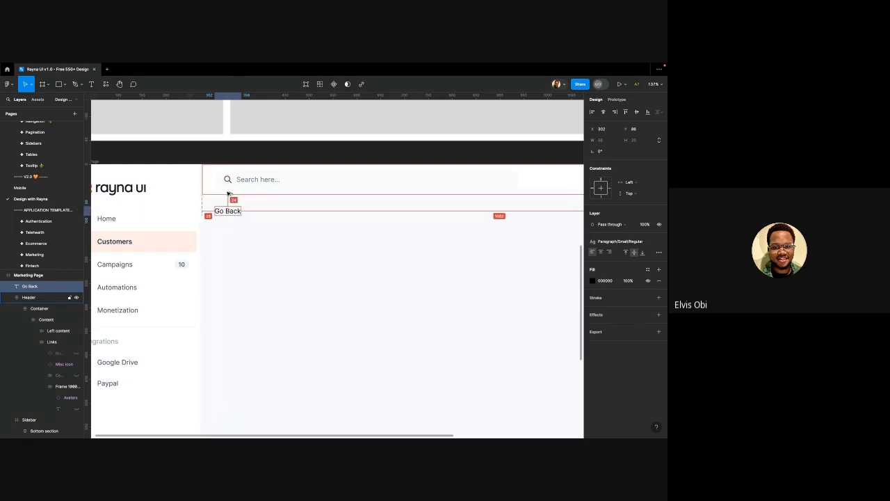
{"action": "key", "text": "Up"}
{"action": "key", "text": "Up"}
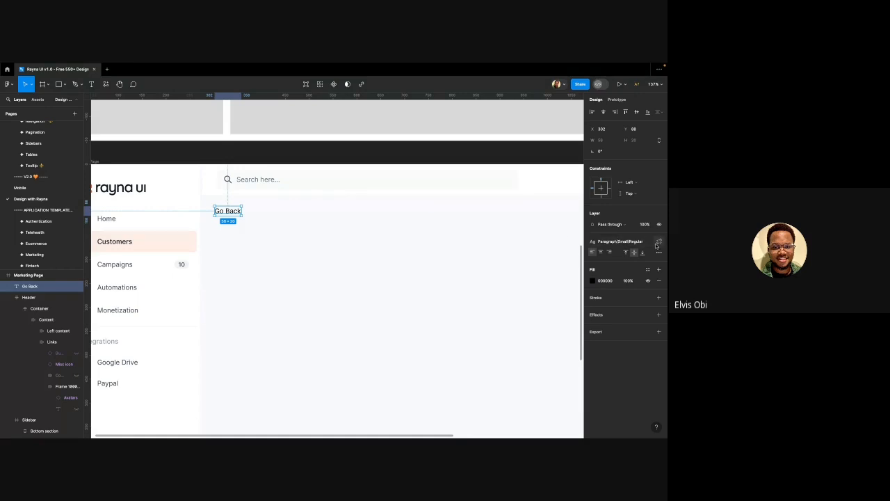
{"action": "left_click", "coordinate": [659, 242]}
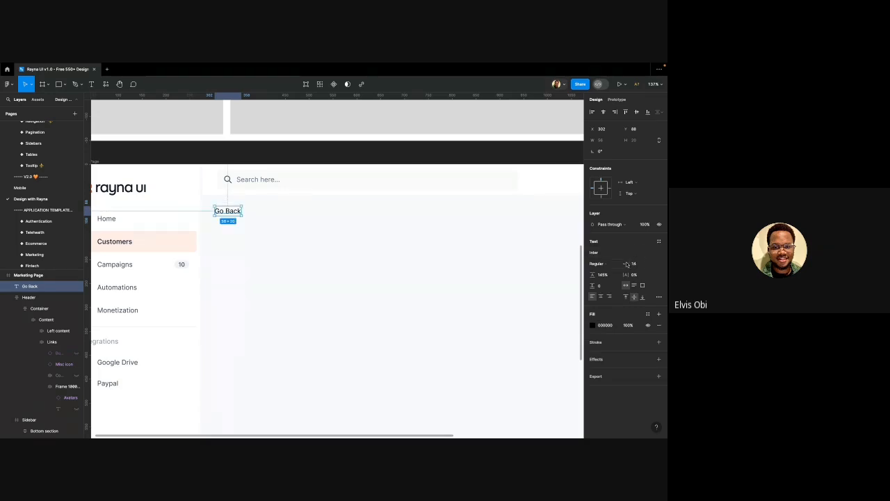
{"action": "key", "text": "ctrl+z"}
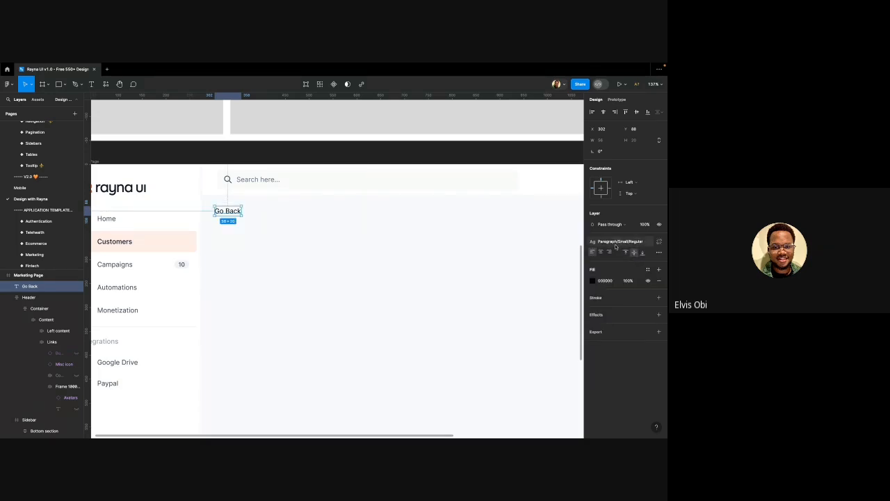
{"action": "left_click", "coordinate": [281, 226]}
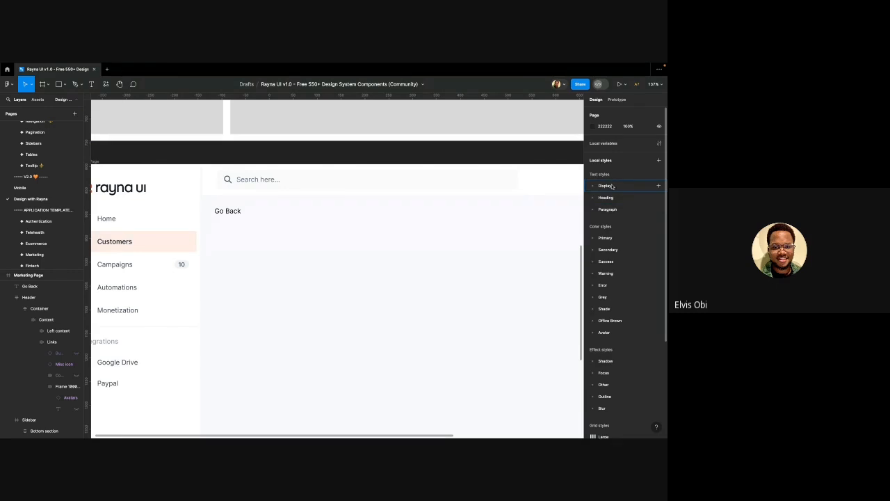
{"action": "left_click", "coordinate": [593, 209]}
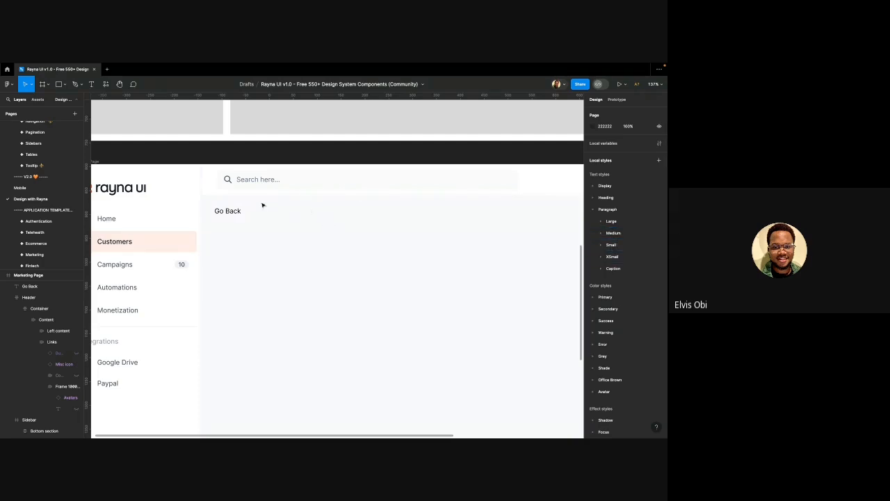
{"action": "left_click", "coordinate": [231, 217]}
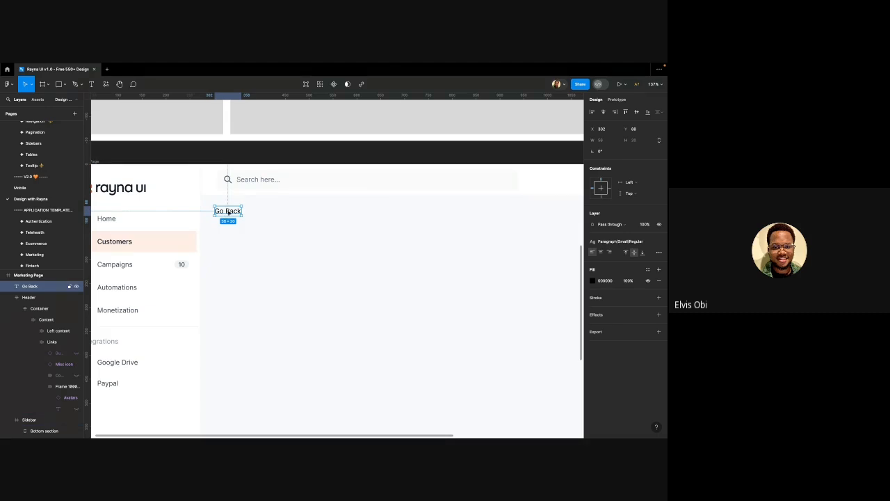
Shift the Go Back label slightly right and down
{"action": "left_click_drag", "start_coordinate": [228, 213], "coordinate": [253, 218]}
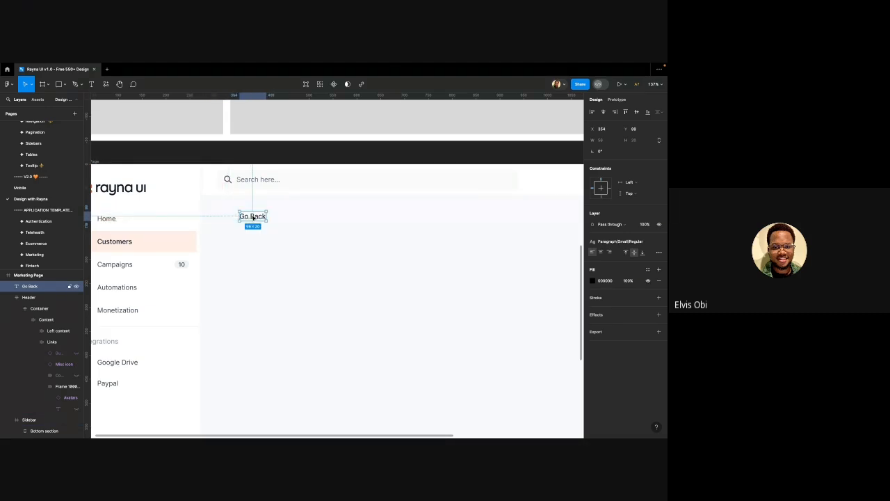
{"action": "scroll", "coordinate": [141, 257], "scroll_direction": "down", "scroll_amount": 5}
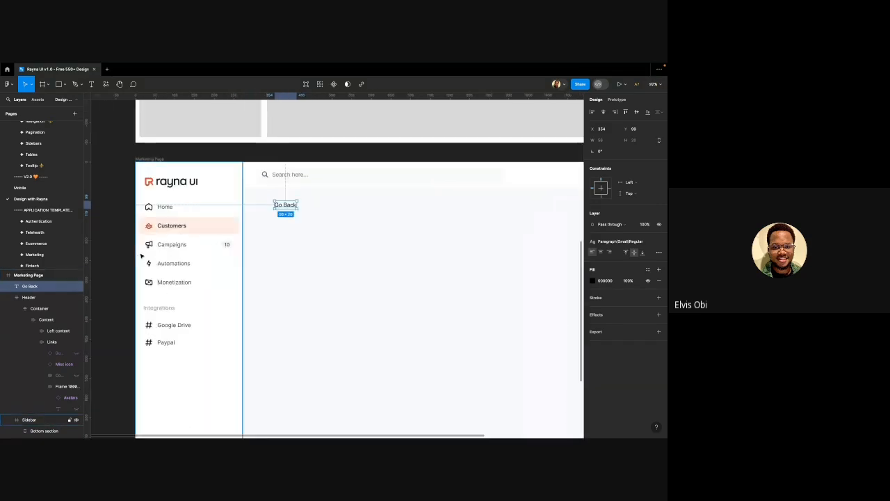
{"action": "scroll", "coordinate": [141, 256], "scroll_direction": "up", "scroll_amount": 3}
Drill into the sidebar's Campaigns loudspeaker icon and go to its main component
{"action": "left_click", "coordinate": [154, 243]}
{"action": "double_click", "coordinate": [154, 243]}
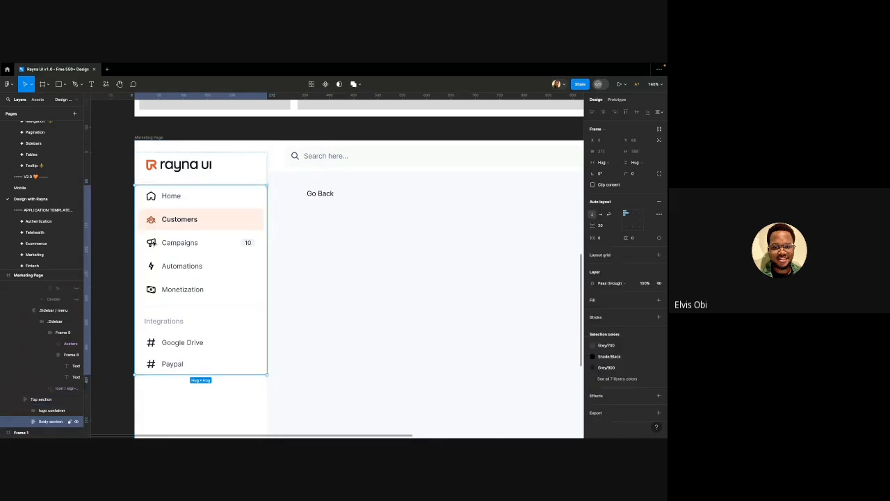
{"action": "double_click", "coordinate": [154, 243]}
{"action": "double_click", "coordinate": [153, 243]}
{"action": "double_click", "coordinate": [153, 243]}
{"action": "double_click", "coordinate": [154, 243]}
{"action": "double_click", "coordinate": [153, 242]}
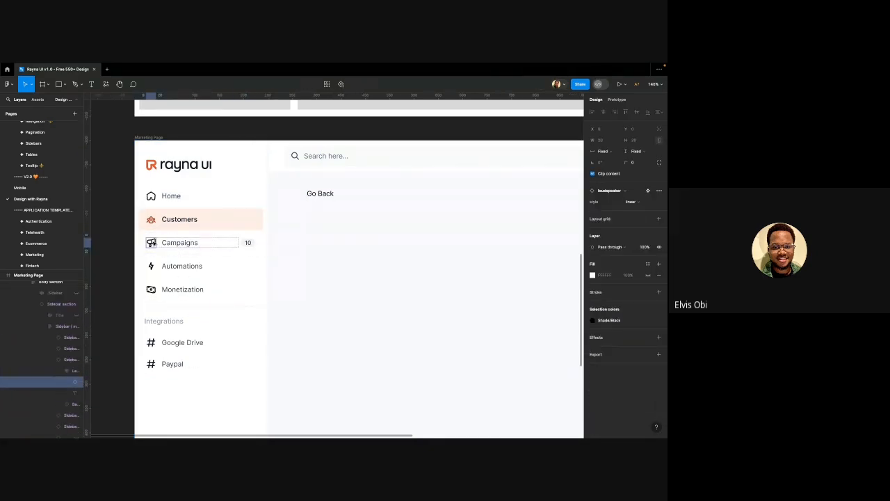
{"action": "right_click", "coordinate": [154, 243]}
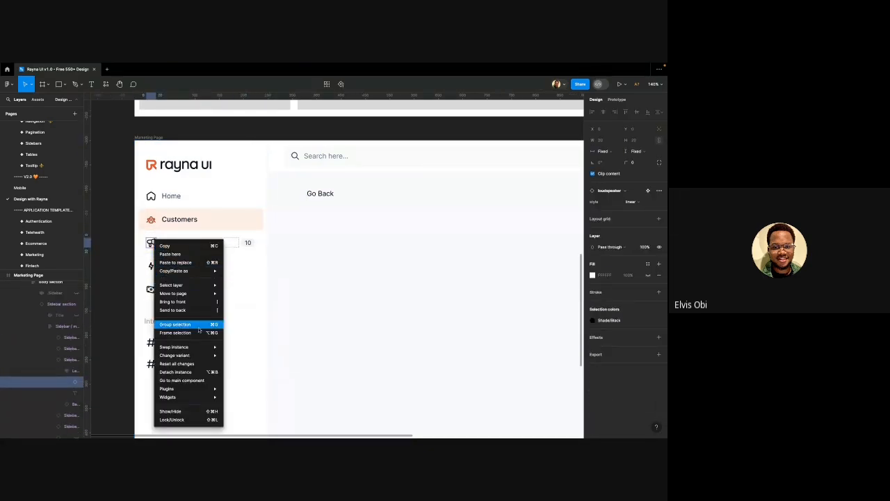
{"action": "left_click", "coordinate": [207, 379]}
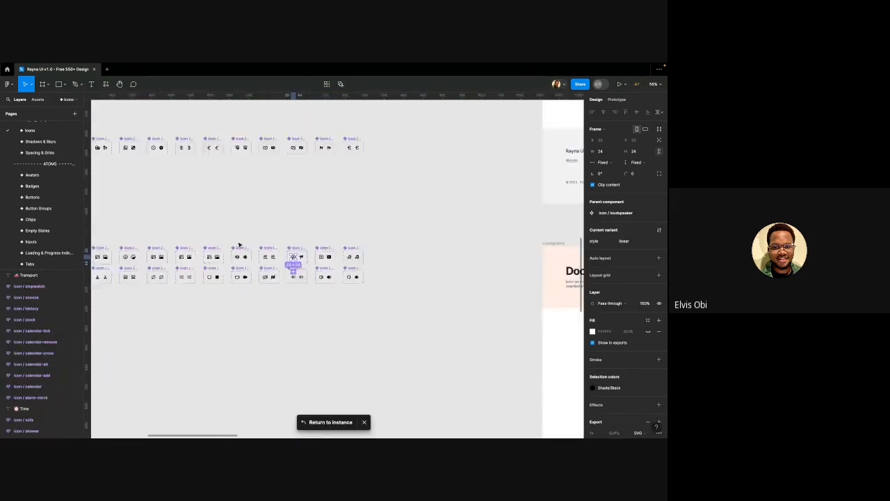
Locate and select the icon / arrow-left linear variant in the Arrows set
{"action": "scroll", "coordinate": [239, 245], "scroll_direction": "down", "scroll_amount": 3}
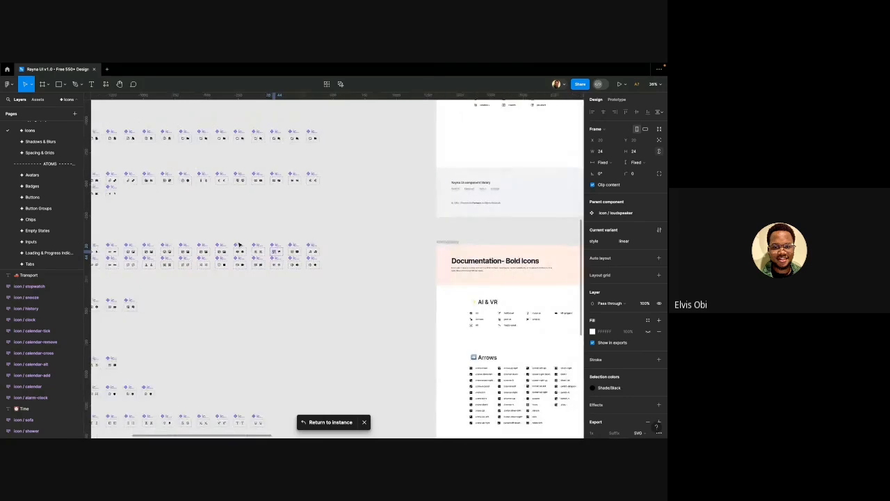
{"action": "scroll", "coordinate": [201, 278], "scroll_direction": "left", "scroll_amount": 2}
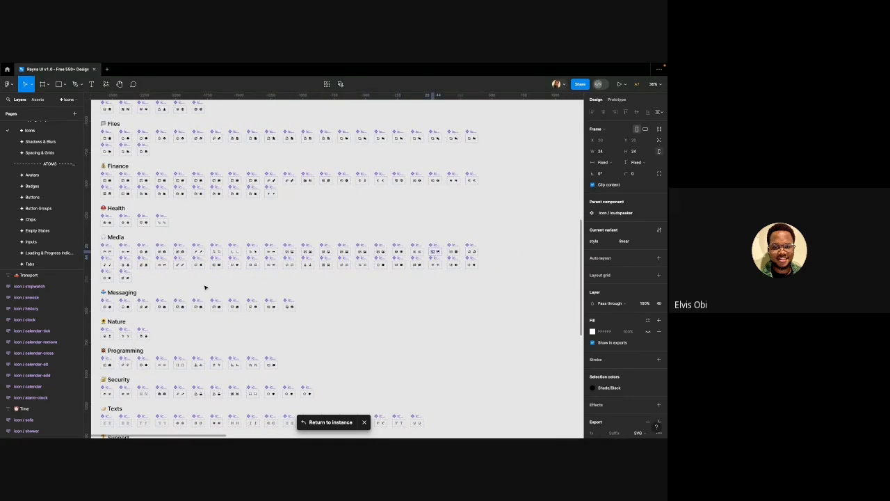
{"action": "scroll", "coordinate": [205, 288], "scroll_direction": "left", "scroll_amount": 1}
{"action": "scroll", "coordinate": [205, 287], "scroll_direction": "down", "scroll_amount": 3}
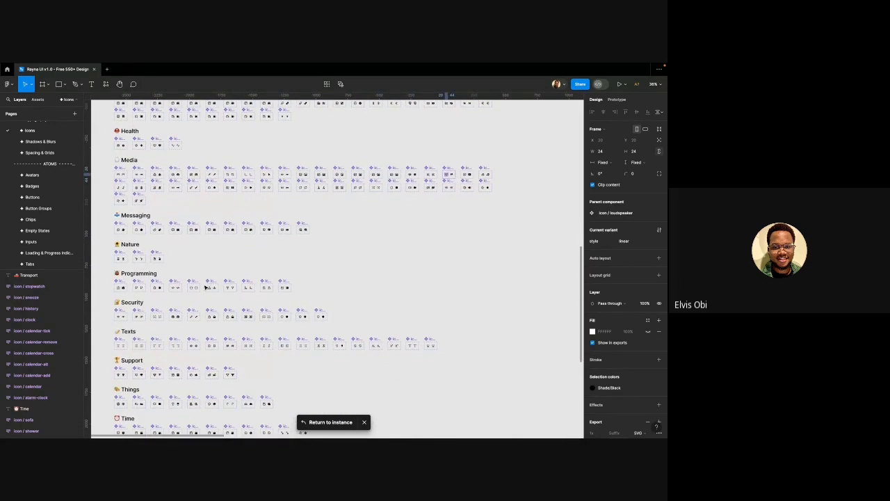
{"action": "scroll", "coordinate": [205, 287], "scroll_direction": "down", "scroll_amount": 3}
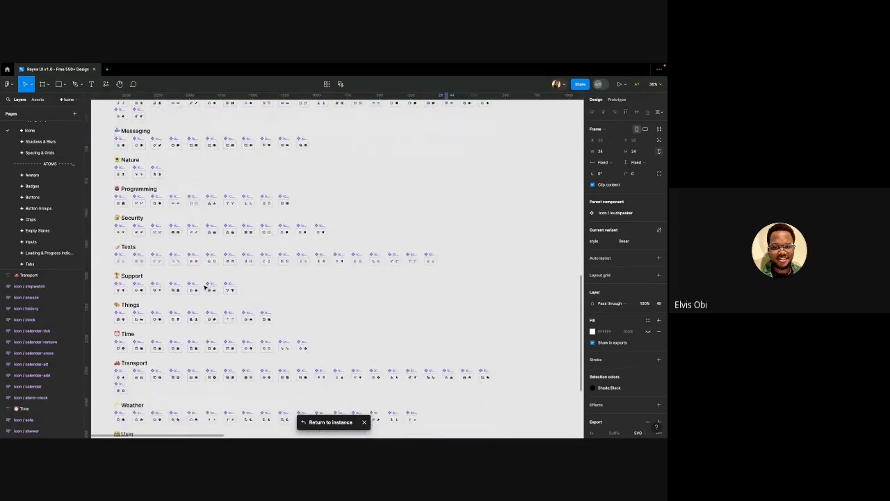
{"action": "scroll", "coordinate": [205, 288], "scroll_direction": "down", "scroll_amount": 1}
{"action": "scroll", "coordinate": [300, 278], "scroll_direction": "down", "scroll_amount": 3}
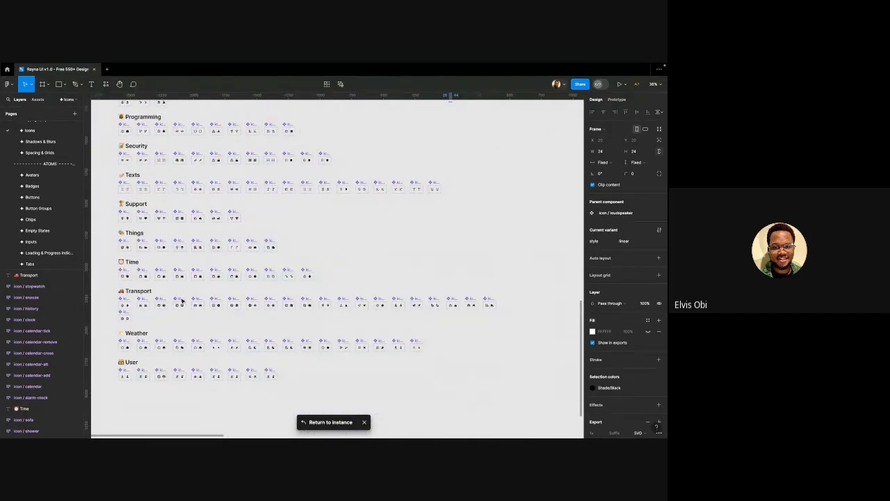
{"action": "scroll", "coordinate": [160, 236], "scroll_direction": "up", "scroll_amount": 8}
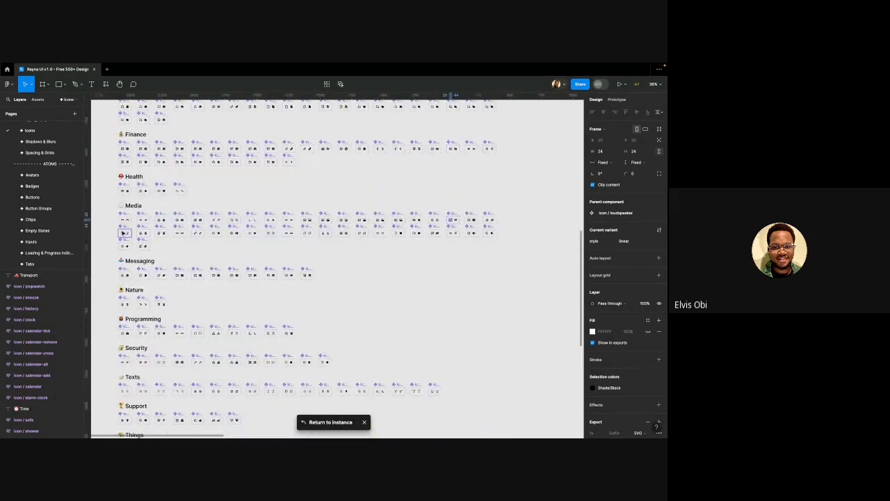
{"action": "scroll", "coordinate": [133, 185], "scroll_direction": "up", "scroll_amount": 11}
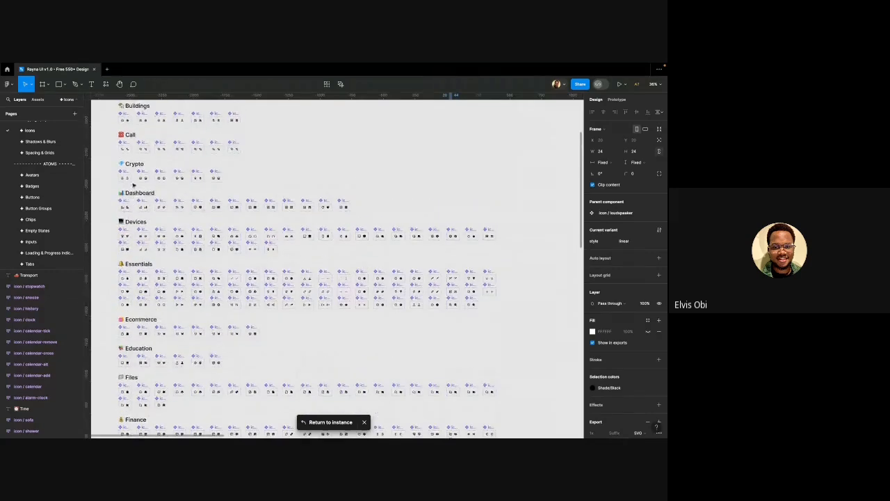
{"action": "scroll", "coordinate": [134, 185], "scroll_direction": "up", "scroll_amount": 5}
{"action": "scroll", "coordinate": [138, 133], "scroll_direction": "up", "scroll_amount": 5}
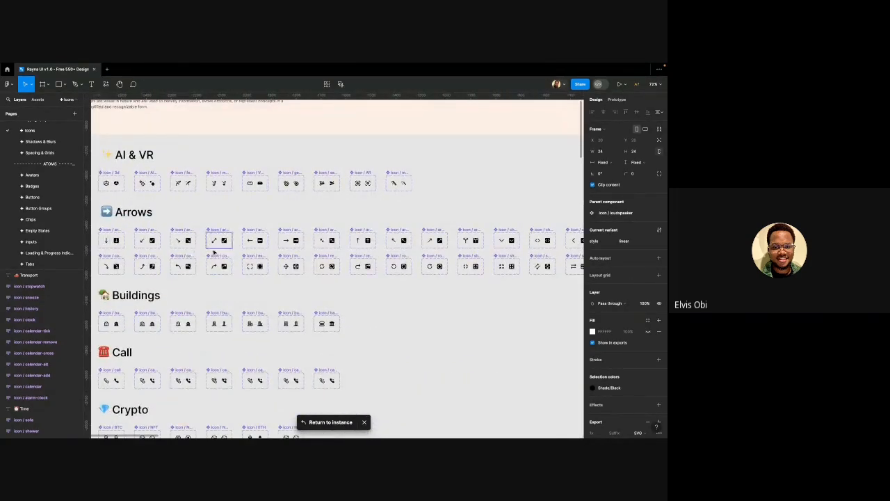
{"action": "scroll", "coordinate": [250, 240], "scroll_direction": "up", "scroll_amount": 5}
{"action": "scroll", "coordinate": [249, 238], "scroll_direction": "up", "scroll_amount": 4}
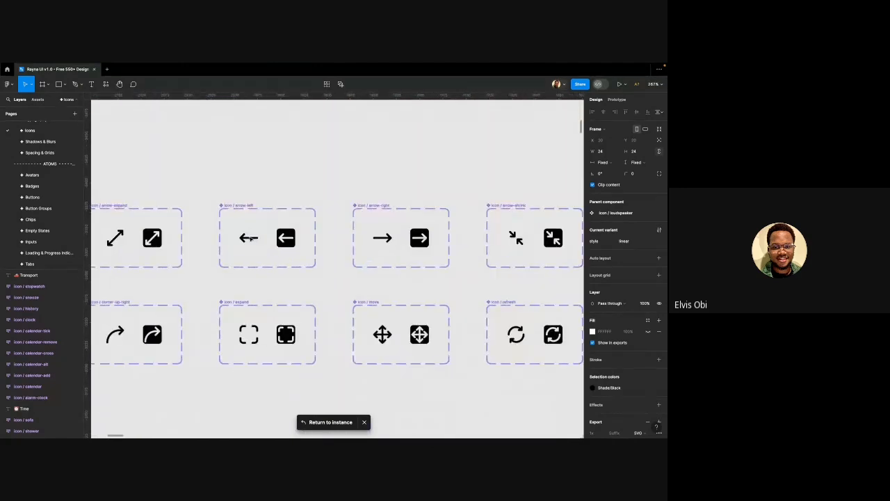
{"action": "left_click", "coordinate": [249, 238]}
{"action": "left_click", "coordinate": [252, 241]}
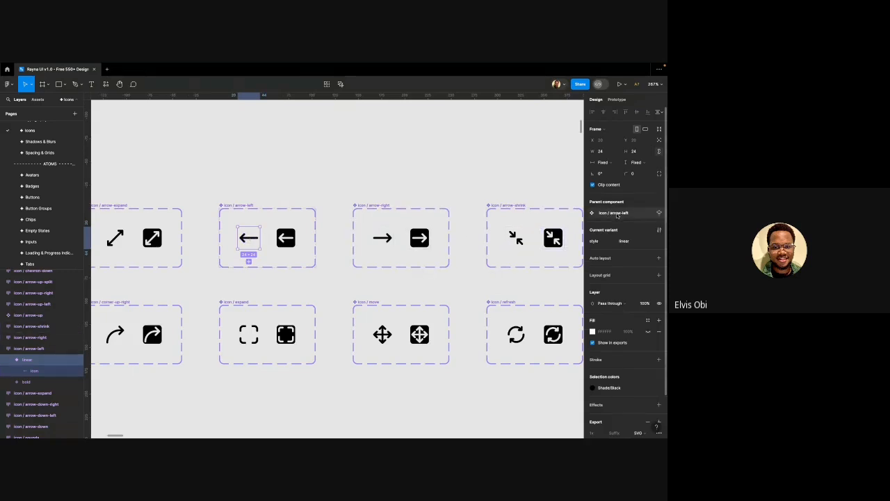
Scroll the Pages list to find the Design with Rayna page
{"action": "scroll", "coordinate": [360, 213], "scroll_direction": "down", "scroll_amount": 1}
{"action": "scroll", "coordinate": [360, 214], "scroll_direction": "down", "scroll_amount": 3}
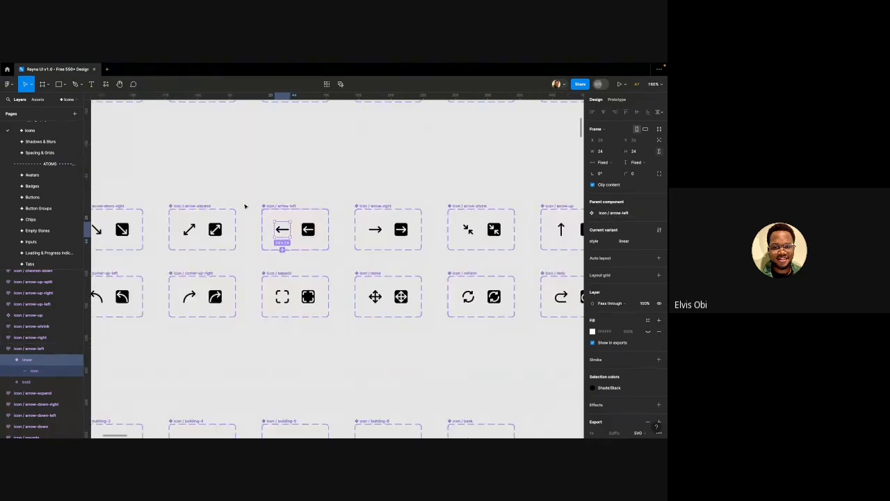
{"action": "scroll", "coordinate": [208, 229], "scroll_direction": "down", "scroll_amount": 3}
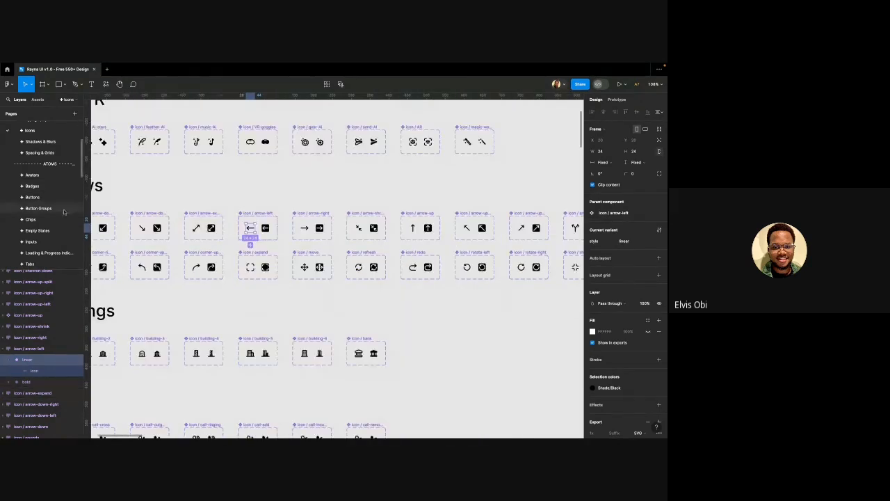
{"action": "scroll", "coordinate": [59, 209], "scroll_direction": "down", "scroll_amount": 5}
{"action": "scroll", "coordinate": [59, 219], "scroll_direction": "up", "scroll_amount": 5}
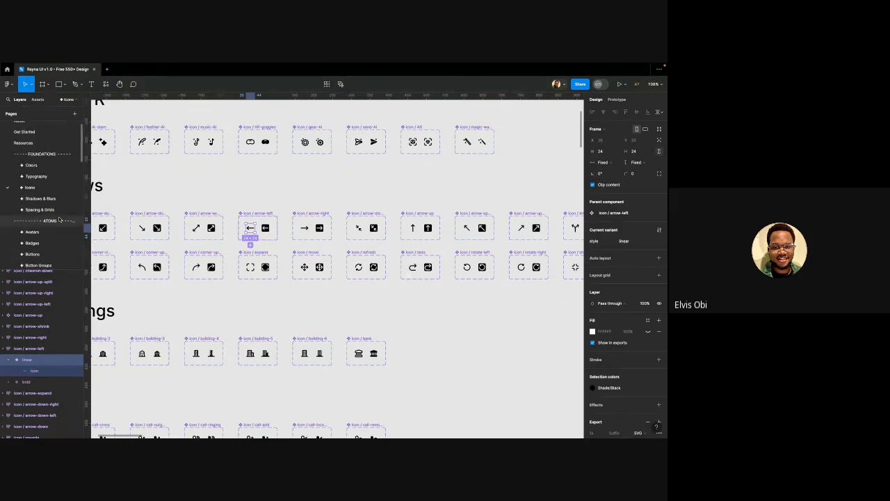
{"action": "scroll", "coordinate": [41, 205], "scroll_direction": "down", "scroll_amount": 2}
{"action": "scroll", "coordinate": [41, 204], "scroll_direction": "down", "scroll_amount": 5}
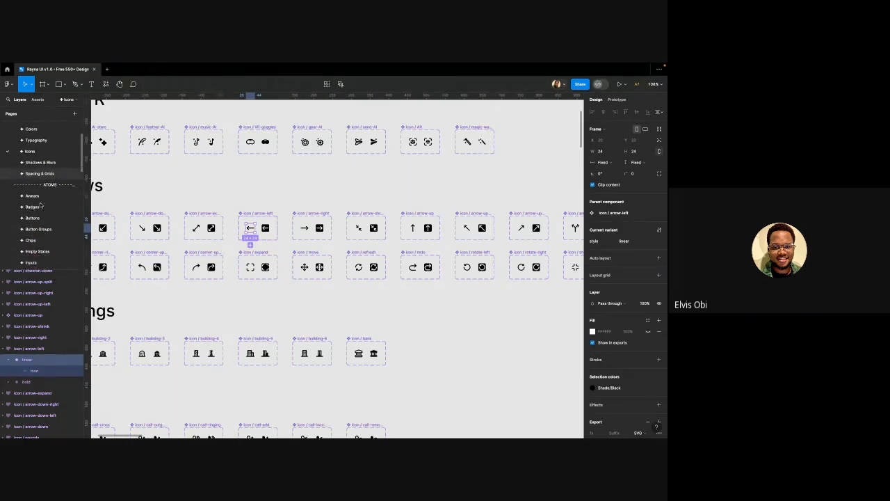
{"action": "scroll", "coordinate": [41, 204], "scroll_direction": "down", "scroll_amount": 5}
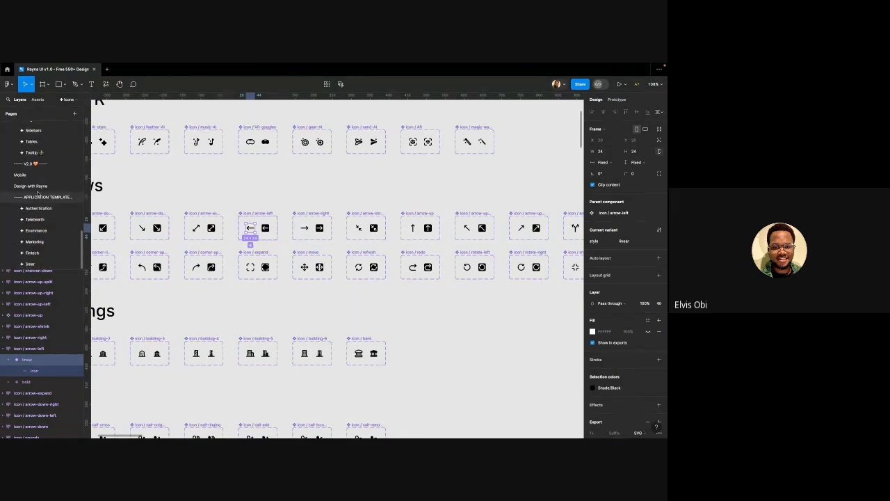
Return to the Design with Rayna page holding the Marketing Page design
{"action": "left_click", "coordinate": [39, 188]}
{"action": "scroll", "coordinate": [293, 230], "scroll_direction": "down", "scroll_amount": 3}
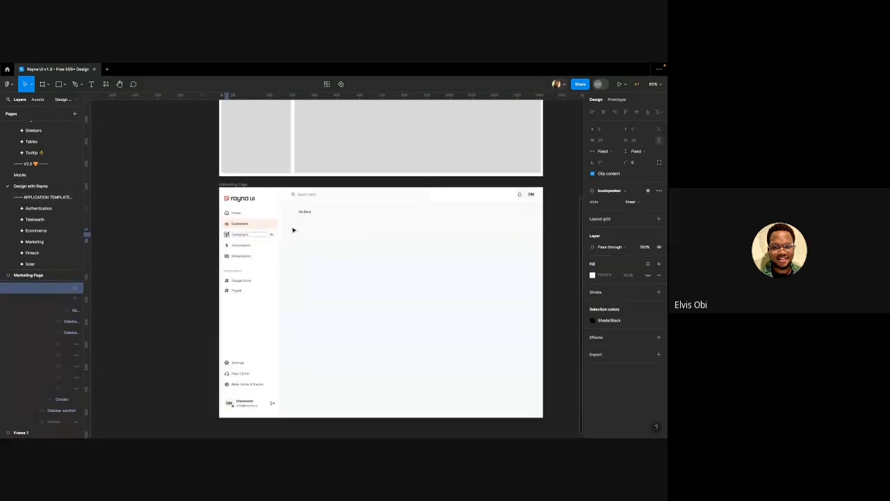
{"action": "scroll", "coordinate": [264, 246], "scroll_direction": "up", "scroll_amount": 2}
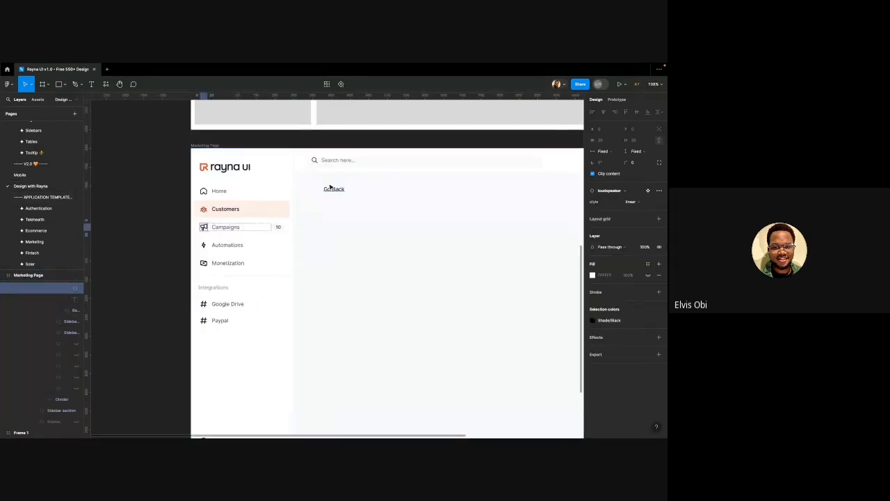
{"action": "left_click", "coordinate": [332, 190]}
{"action": "left_click", "coordinate": [334, 201]}
{"action": "scroll", "coordinate": [335, 202], "scroll_direction": "up", "scroll_amount": 3}
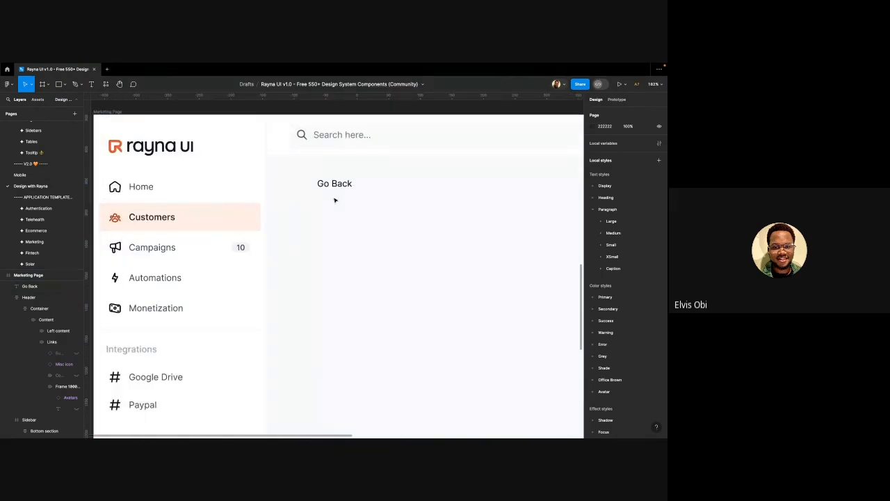
{"action": "scroll", "coordinate": [317, 195], "scroll_direction": "down", "scroll_amount": 2}
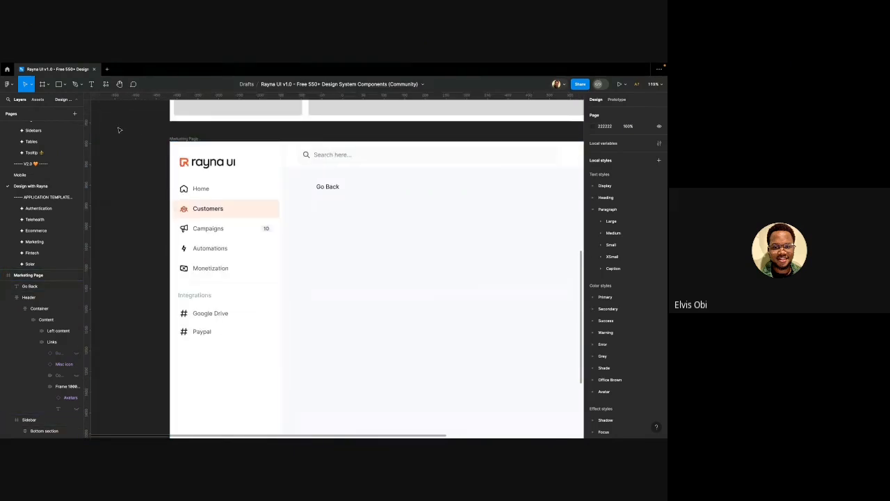
Search the Assets library for arrow icons with 'ar'
{"action": "left_click", "coordinate": [39, 99]}
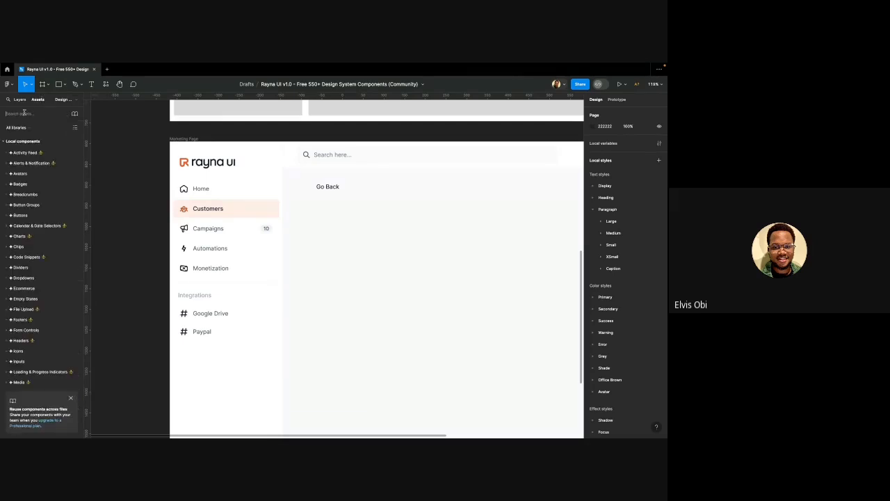
{"action": "left_click", "coordinate": [24, 117]}
{"action": "type", "text": "arro"}
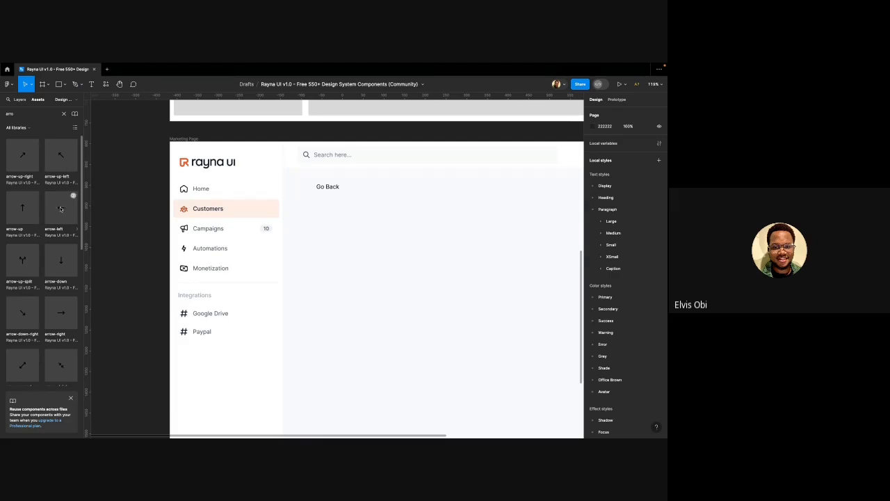
Drop an arrow-left icon instance onto the Marketing Page and move it left of Go Back at X 316, Y 97
{"action": "left_click_drag", "start_coordinate": [61, 208], "coordinate": [345, 232]}
{"action": "scroll", "coordinate": [314, 219], "scroll_direction": "right", "scroll_amount": 3}
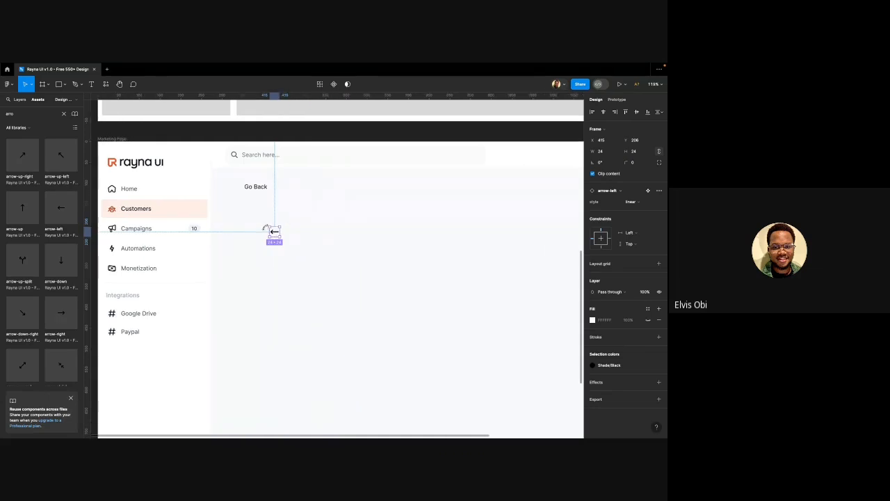
{"action": "scroll", "coordinate": [264, 230], "scroll_direction": "up", "scroll_amount": 2}
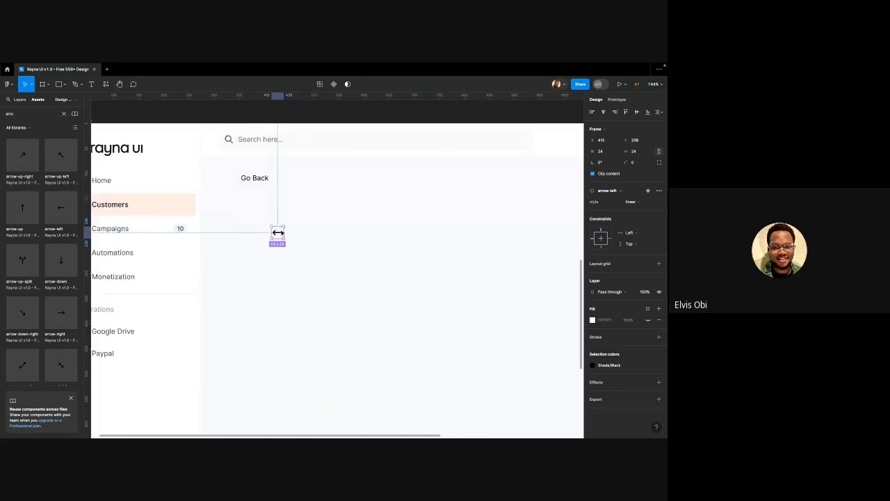
{"action": "left_click", "coordinate": [284, 215]}
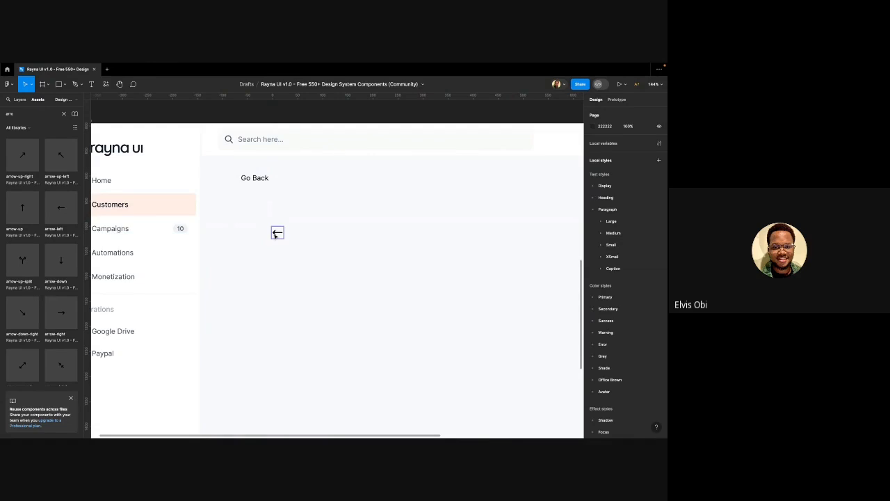
{"action": "left_click", "coordinate": [277, 230]}
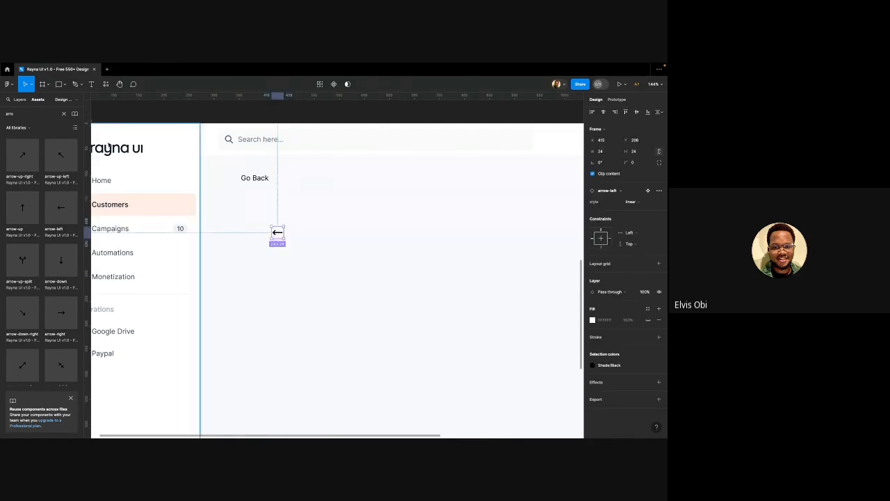
{"action": "left_click", "coordinate": [19, 99]}
{"action": "scroll", "coordinate": [39, 310], "scroll_direction": "up", "scroll_amount": 1}
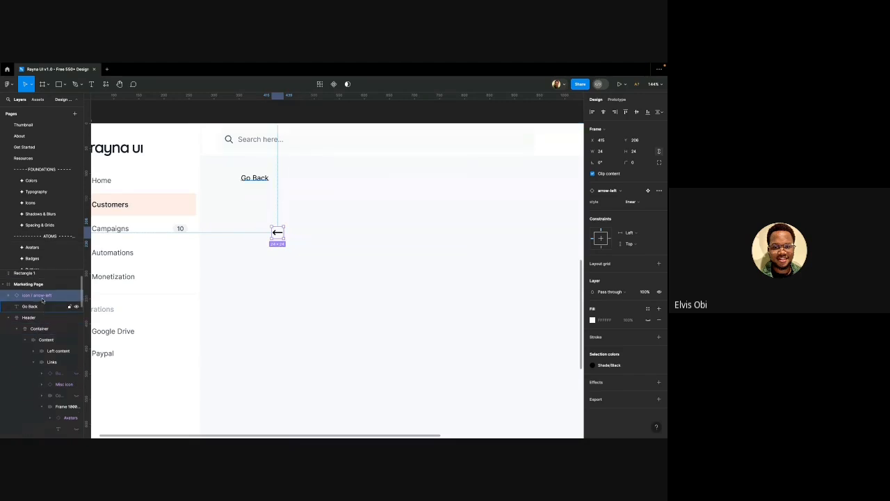
{"action": "scroll", "coordinate": [278, 207], "scroll_direction": "down", "scroll_amount": 2}
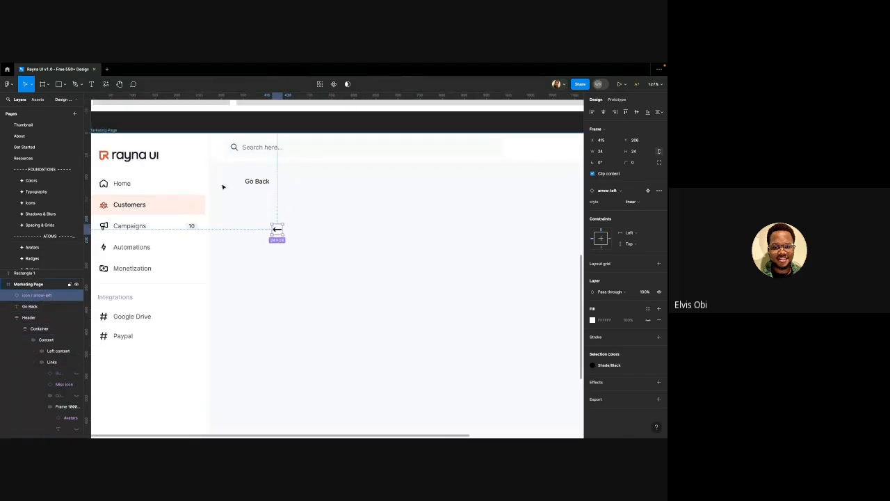
{"action": "scroll", "coordinate": [223, 185], "scroll_direction": "up", "scroll_amount": 3}
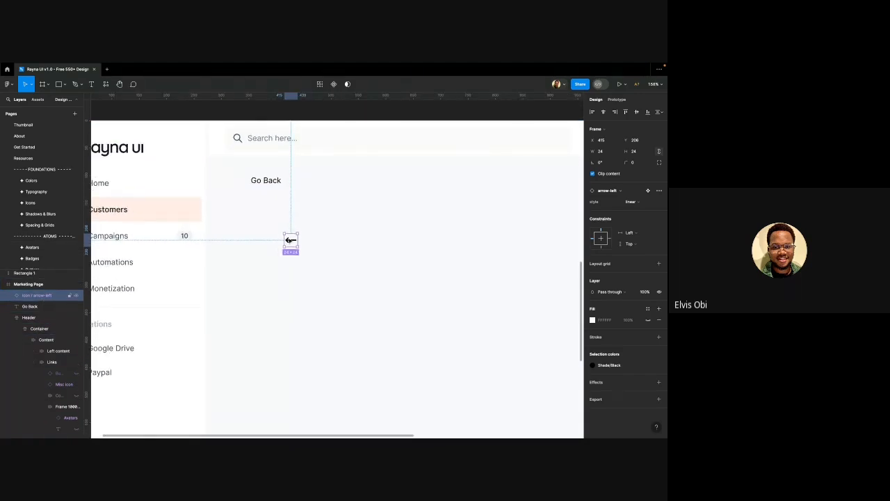
{"action": "left_click_drag", "start_coordinate": [291, 239], "coordinate": [235, 180]}
{"action": "scroll", "coordinate": [236, 182], "scroll_direction": "up", "scroll_amount": 3}
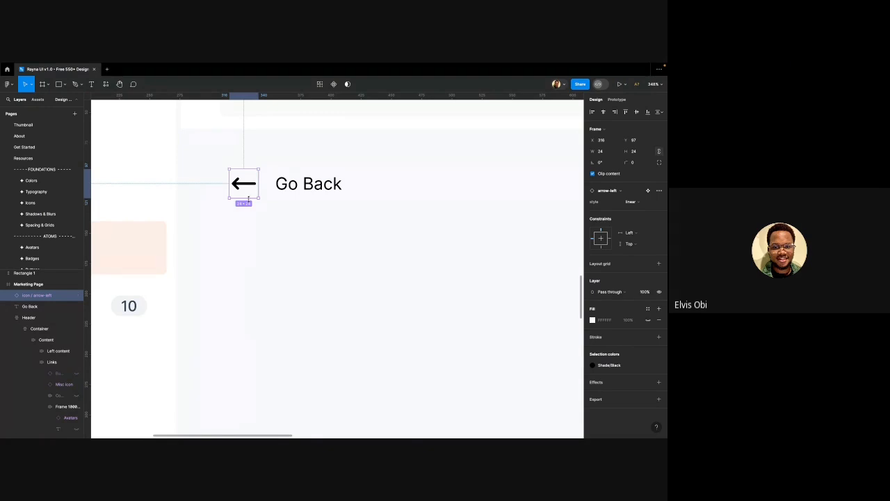
Detach the arrow-left instance into a plain 24 × 24 frame, checking its inner Icon layer
{"action": "key", "text": "ctrl+alt+b"}
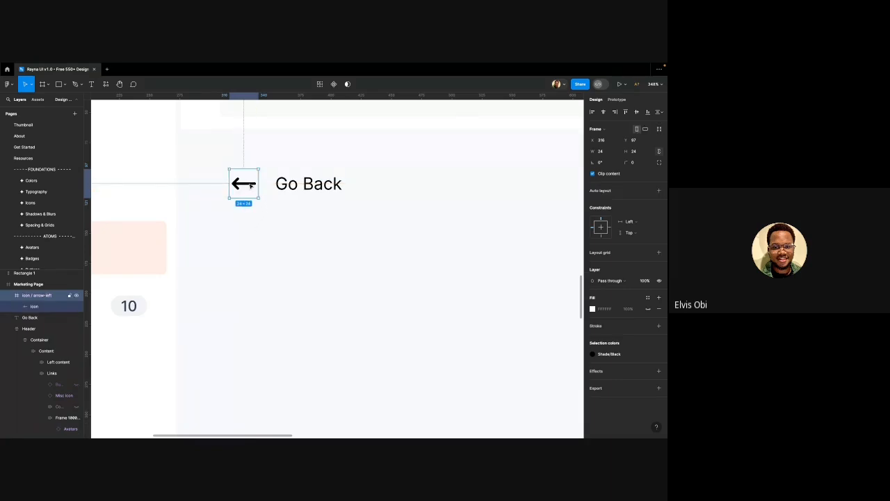
{"action": "double_click", "coordinate": [251, 185]}
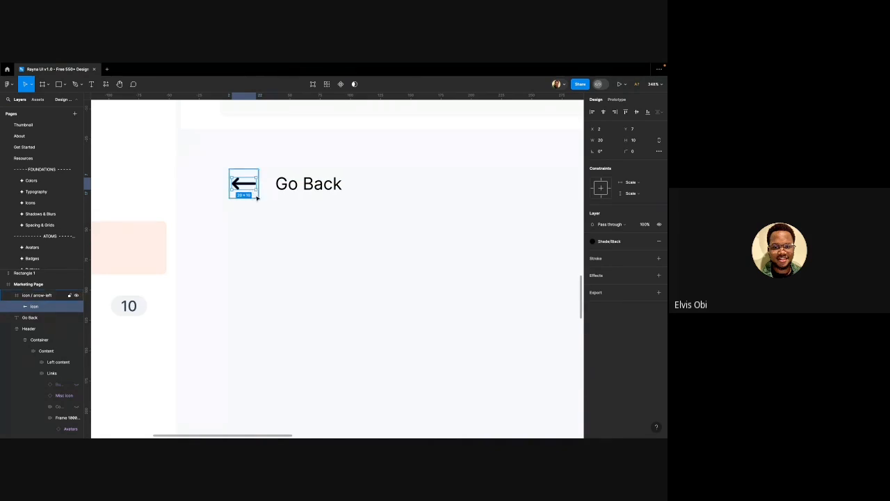
{"action": "left_click", "coordinate": [257, 198]}
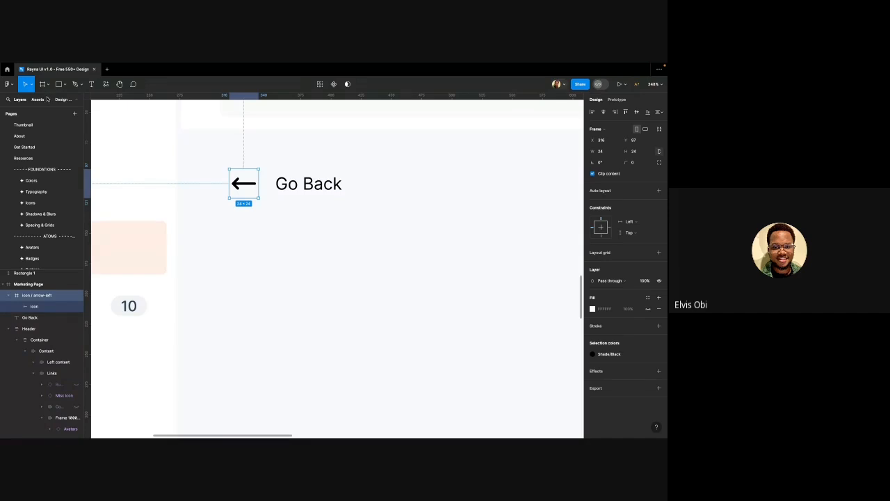
{"action": "key", "text": "k"}
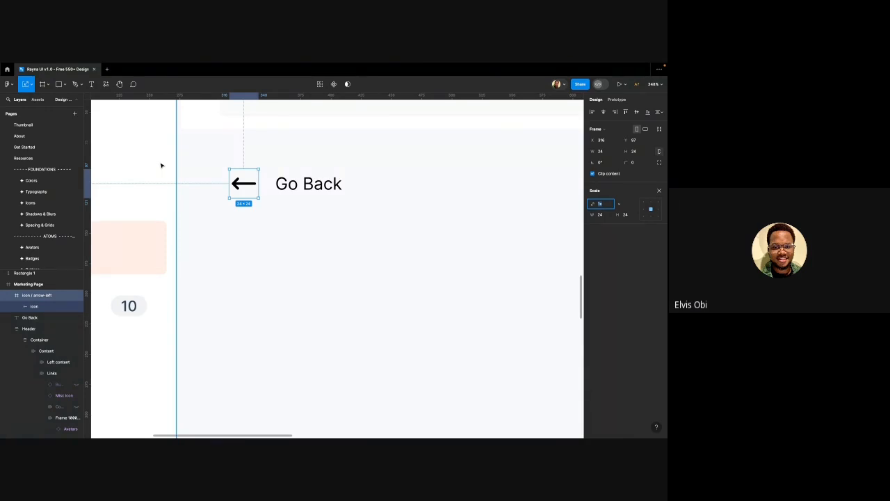
{"action": "scroll", "coordinate": [219, 201], "scroll_direction": "down", "scroll_amount": 3}
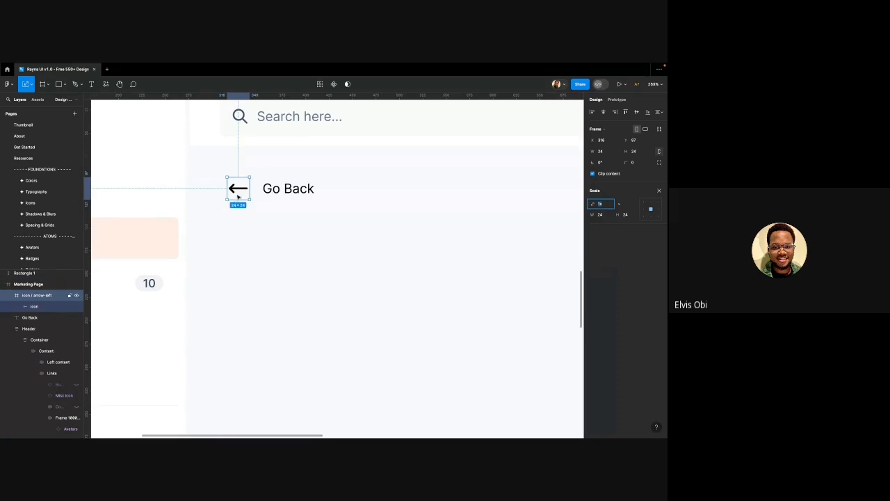
{"action": "scroll", "coordinate": [238, 197], "scroll_direction": "up", "scroll_amount": 1}
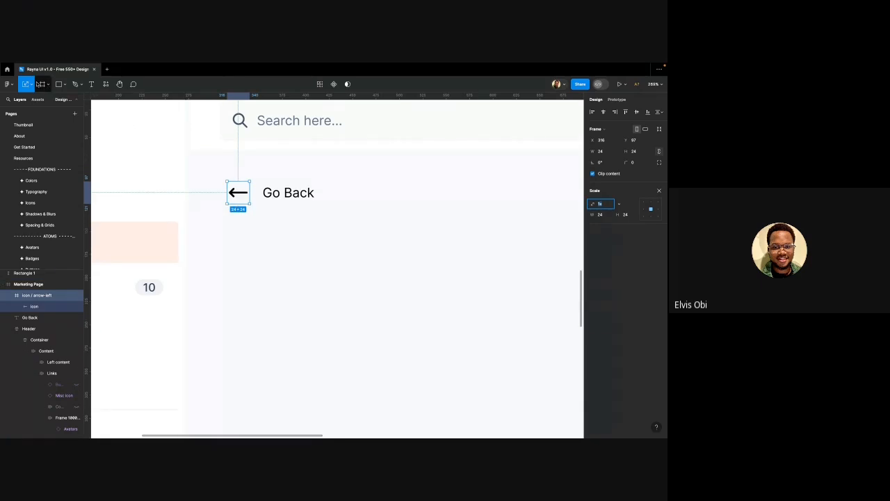
{"action": "left_click", "coordinate": [33, 84]}
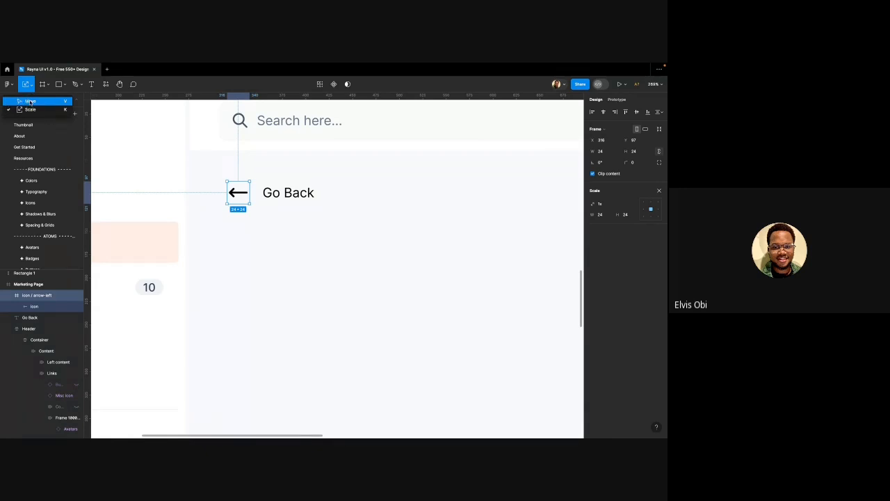
{"action": "scroll", "coordinate": [240, 190], "scroll_direction": "down", "scroll_amount": 2}
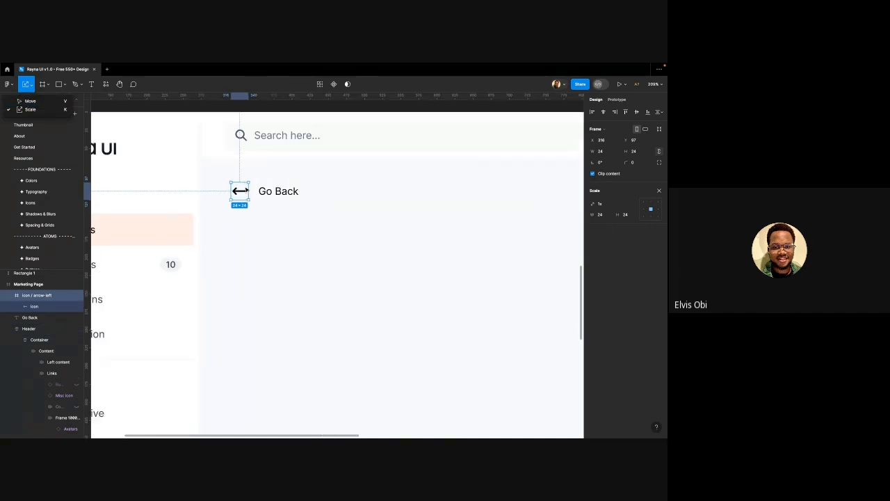
{"action": "scroll", "coordinate": [240, 190], "scroll_direction": "down", "scroll_amount": 1}
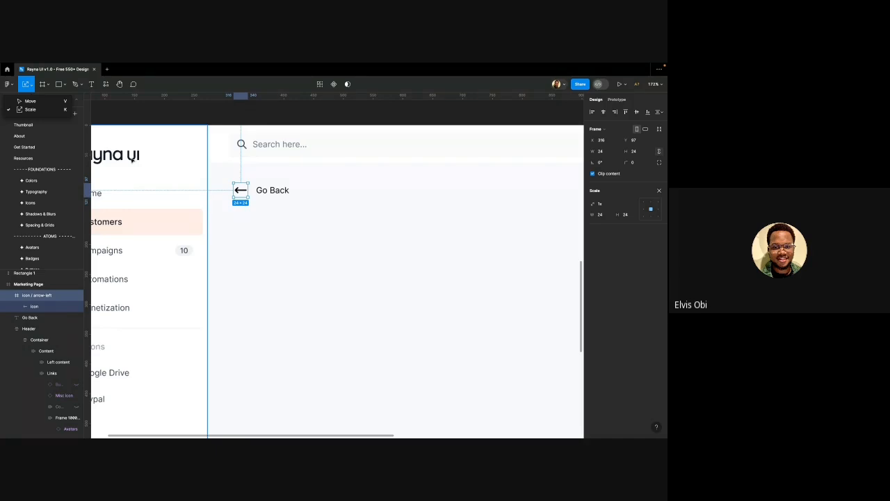
{"action": "left_click", "coordinate": [40, 109]}
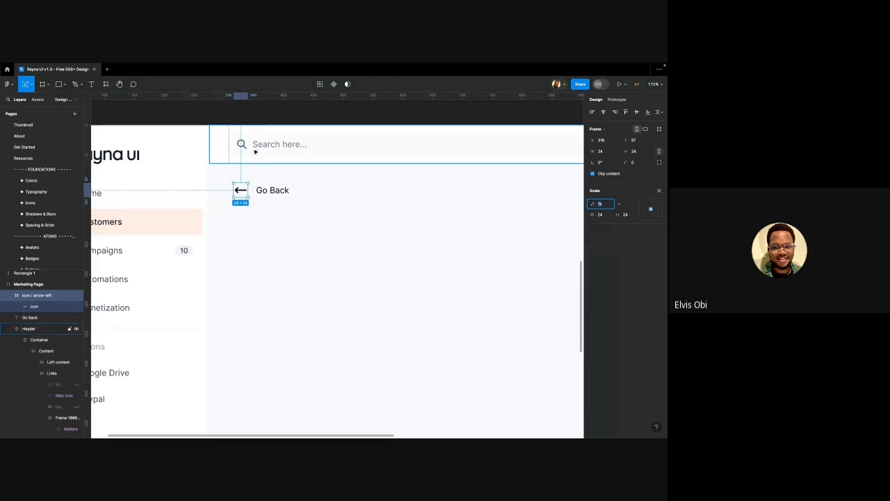
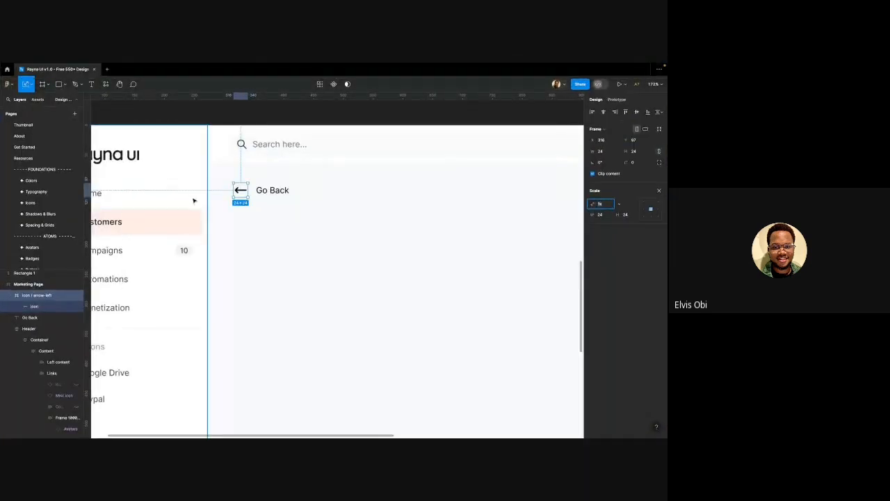
Resize the arrow-left icon frame to a 20 px width, comparing it against 24×24 with undo/redo
{"action": "scroll", "coordinate": [231, 194], "scroll_direction": "up", "scroll_amount": 3, "text": "ctrl"}
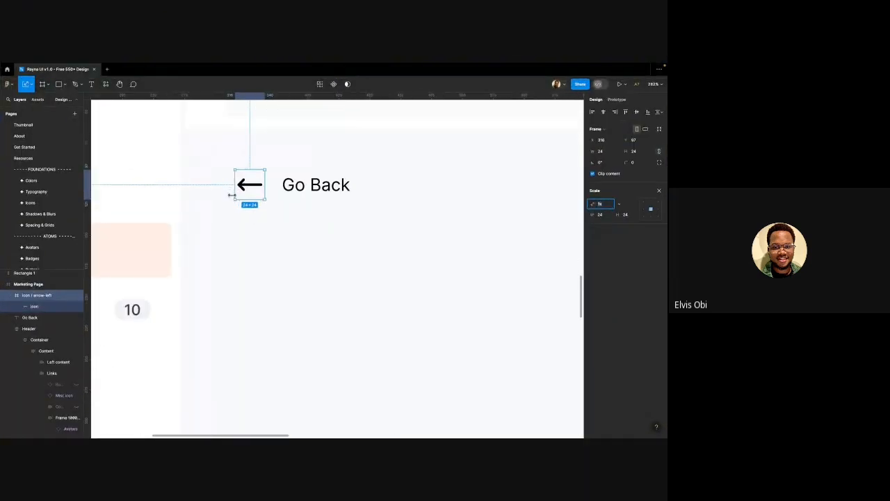
{"action": "scroll", "coordinate": [271, 196], "scroll_direction": "up", "scroll_amount": 3, "text": "ctrl"}
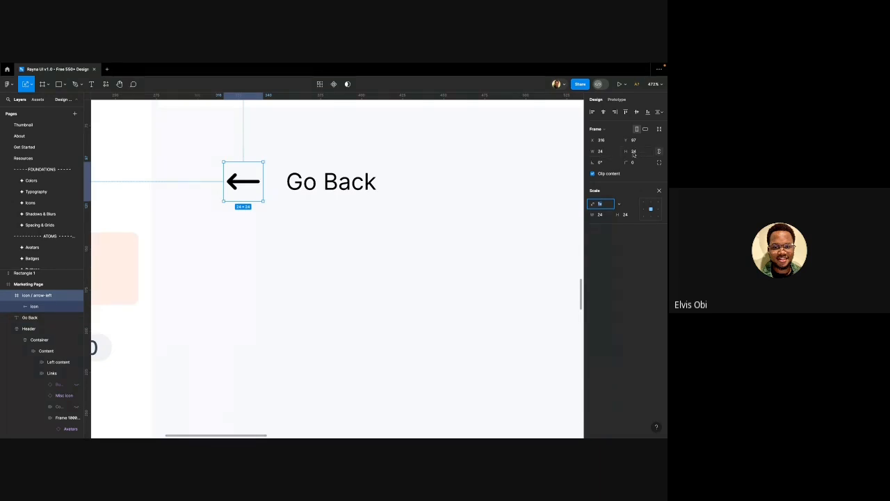
{"action": "left_click", "coordinate": [602, 153]}
{"action": "type", "text": "2"}
{"action": "key", "text": "Return"}
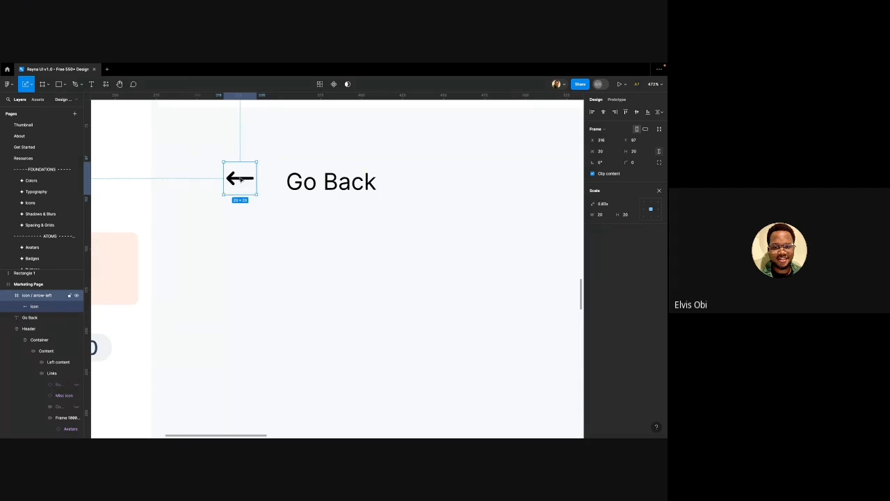
{"action": "double_click", "coordinate": [240, 179]}
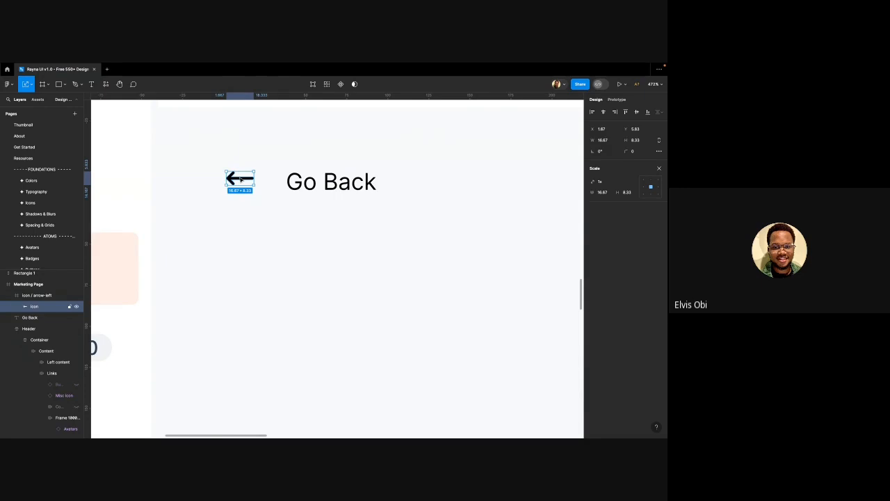
{"action": "key", "text": "ctrl+z"}
{"action": "key", "text": "ctrl+z"}
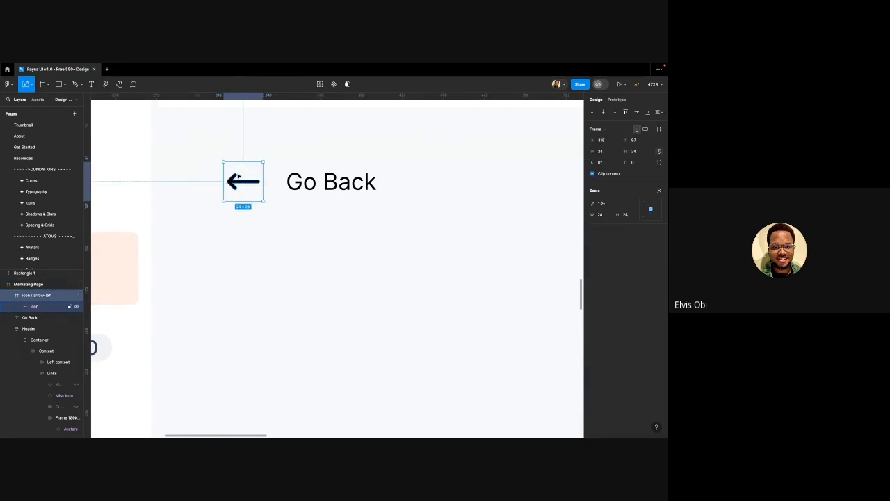
{"action": "key", "text": "ctrl+shift+z"}
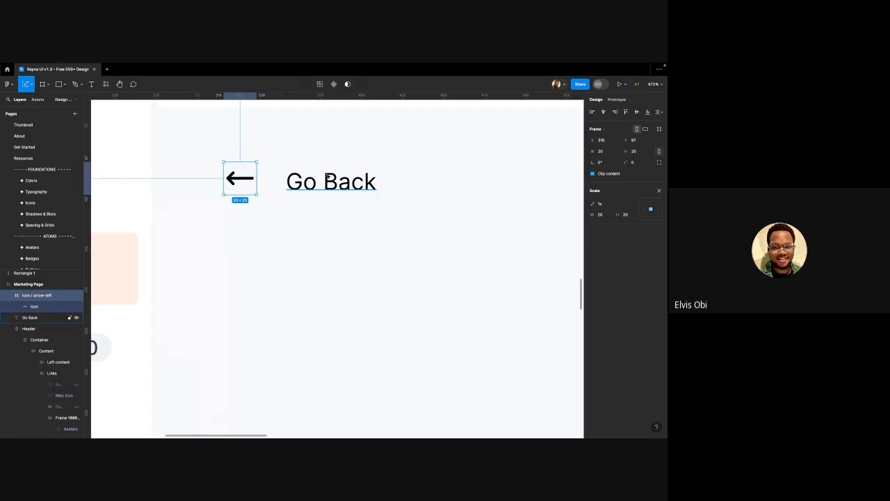
{"action": "key", "text": "ctrl+z"}
{"action": "key", "text": "ctrl+shift+z"}
{"action": "mouse_move", "coordinate": [258, 195]}
{"action": "left_mouse_down"}
{"action": "mouse_move", "coordinate": [282, 215]}
{"action": "mouse_move", "coordinate": [257, 194]}
{"action": "left_mouse_up"}
{"action": "left_click", "coordinate": [33, 85]}
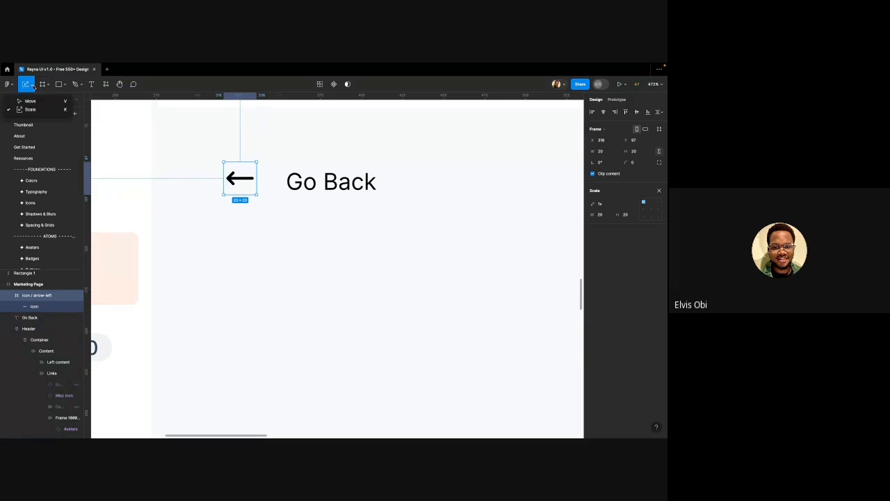
Select only the arrow icon frame and add a border stroke to it
{"action": "left_click", "coordinate": [33, 101]}
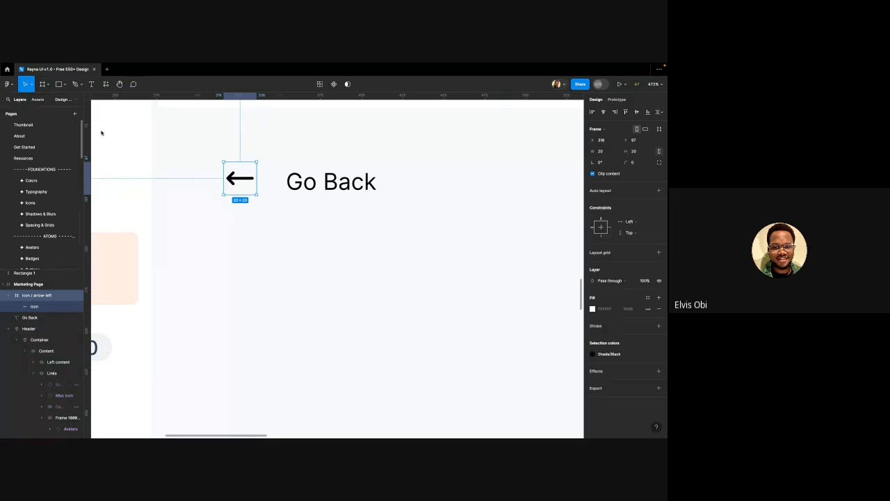
{"action": "scroll", "coordinate": [243, 208], "scroll_direction": "down", "scroll_amount": 5}
{"action": "scroll", "coordinate": [239, 192], "scroll_direction": "left", "scroll_amount": 1}
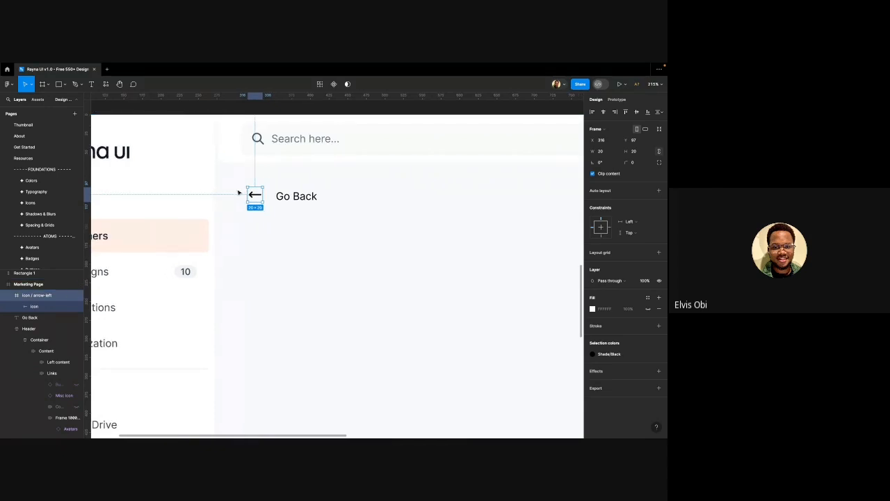
{"action": "scroll", "coordinate": [239, 193], "scroll_direction": "left", "scroll_amount": 2}
{"action": "scroll", "coordinate": [239, 193], "scroll_direction": "down", "scroll_amount": 3}
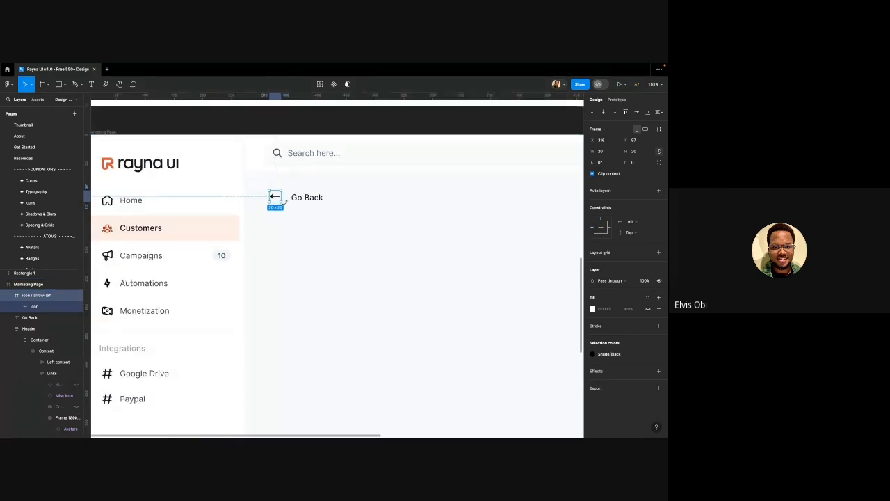
{"action": "scroll", "coordinate": [264, 199], "scroll_direction": "up", "scroll_amount": 2}
{"action": "left_click", "coordinate": [311, 203], "text": "shift"}
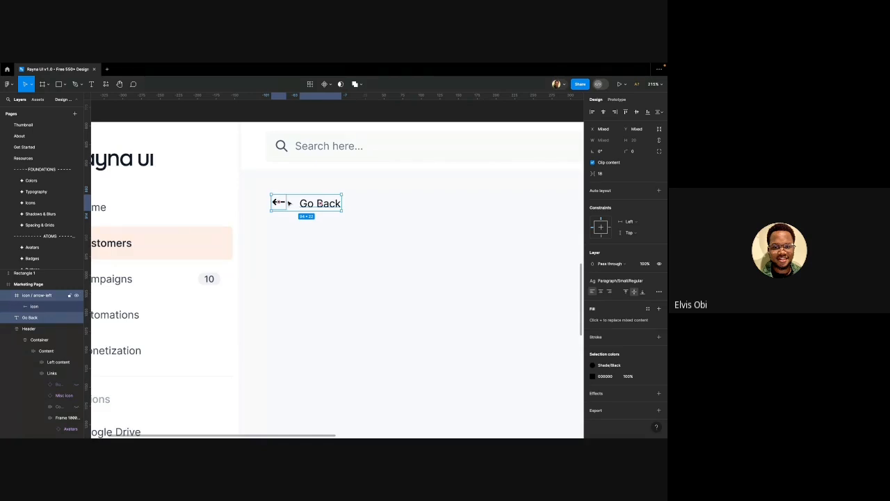
{"action": "left_click", "coordinate": [279, 201]}
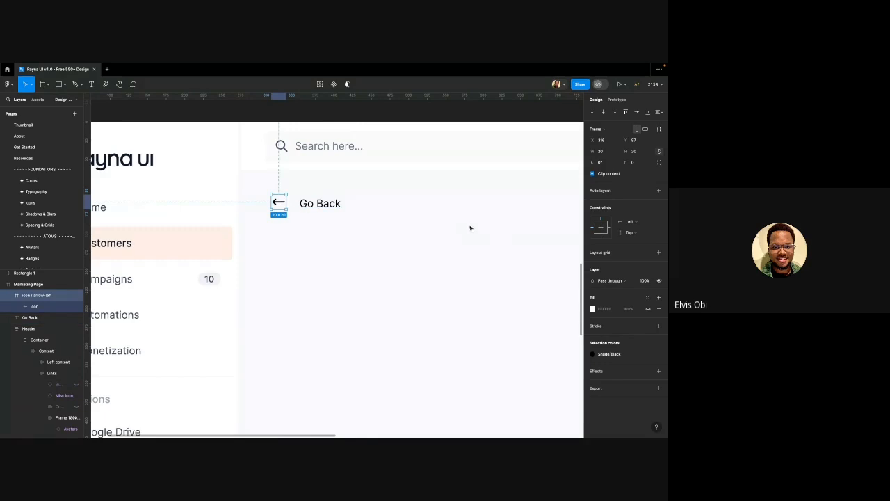
{"action": "left_click", "coordinate": [659, 326]}
Round the icon frame's corners to 4
{"action": "scroll", "coordinate": [285, 183], "scroll_direction": "up", "scroll_amount": 6}
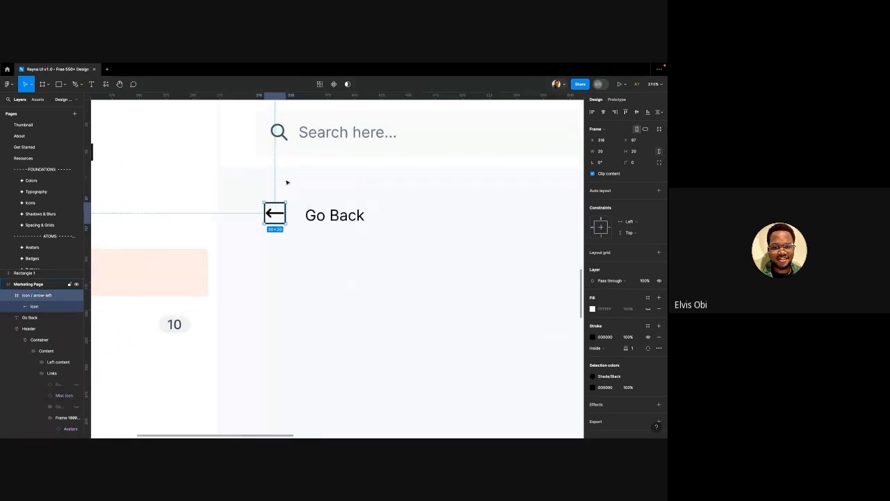
{"action": "scroll", "coordinate": [280, 204], "scroll_direction": "up", "scroll_amount": 4}
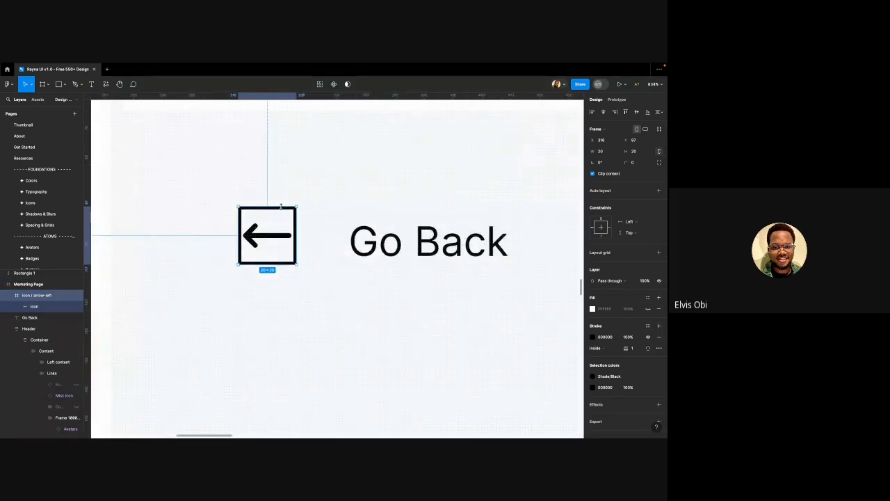
{"action": "scroll", "coordinate": [281, 204], "scroll_direction": "up", "scroll_amount": 1}
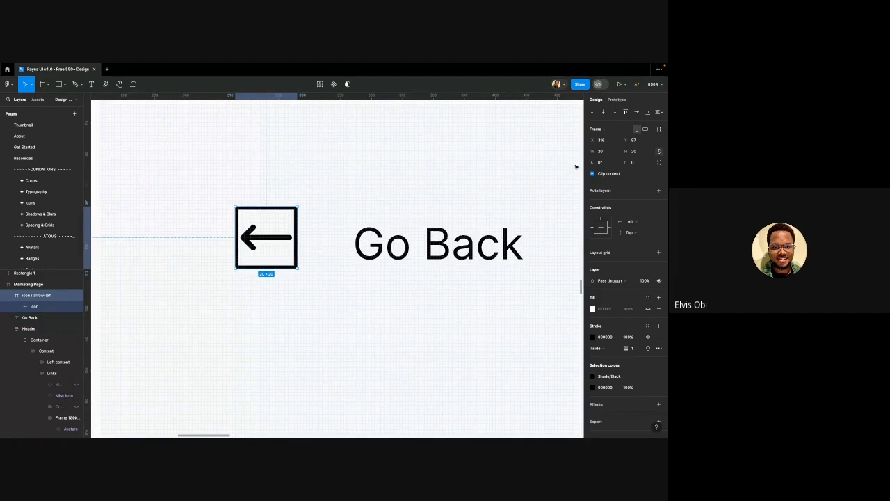
{"action": "left_click", "coordinate": [632, 163]}
{"action": "type", "text": "4"}
{"action": "key", "text": "Return"}
Change the icon frame's border colour to light grey E4E7EC
{"action": "scroll", "coordinate": [389, 270], "scroll_direction": "down", "scroll_amount": 5}
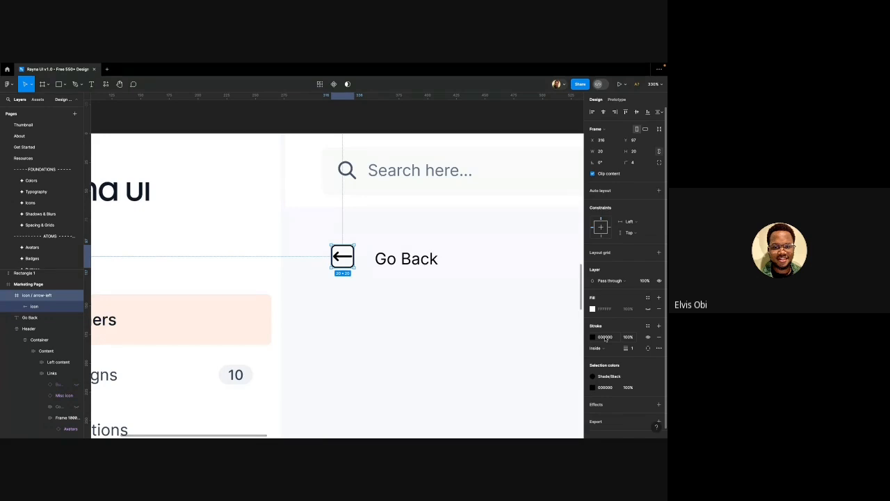
{"action": "left_click", "coordinate": [605, 338]}
{"action": "type", "text": "e4e7ec"}
{"action": "key", "text": "Return"}
{"action": "left_click", "coordinate": [412, 329]}
{"action": "scroll", "coordinate": [304, 295], "scroll_direction": "down", "scroll_amount": 5}
{"action": "scroll", "coordinate": [320, 278], "scroll_direction": "up", "scroll_amount": 5}
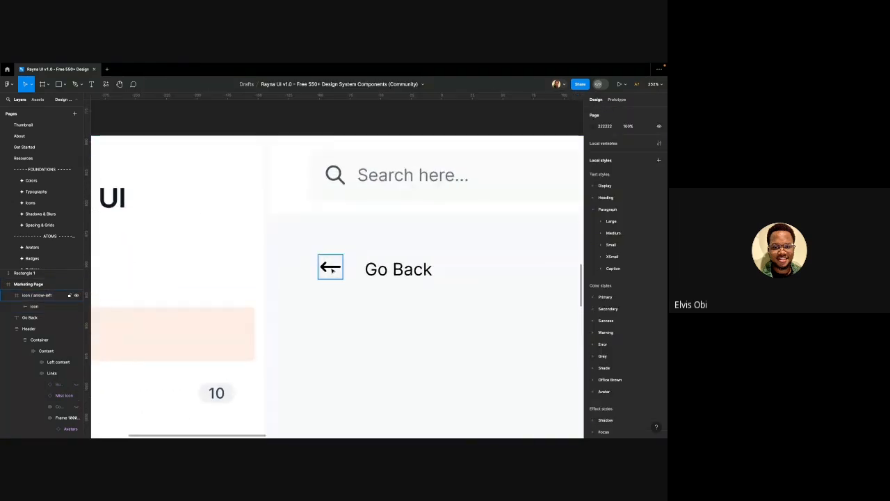
{"action": "left_click", "coordinate": [333, 271]}
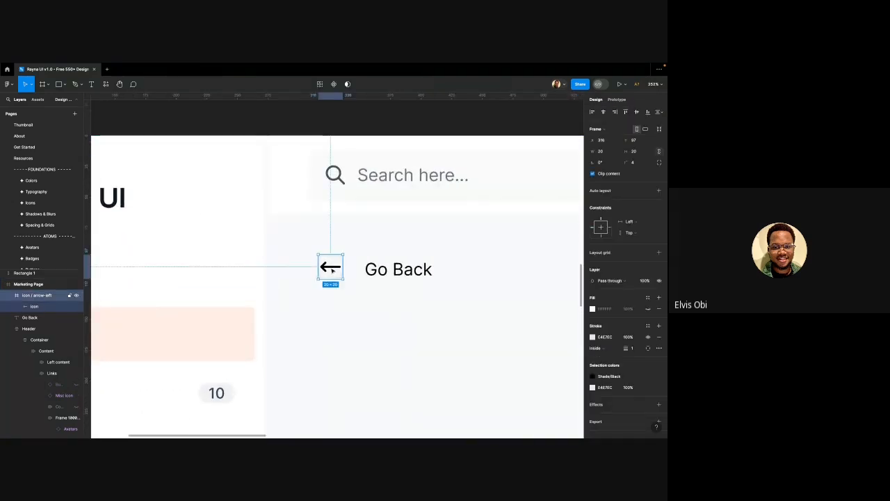
Shrink the inner arrow vector to 14×7 and centre it vertically in its frame
{"action": "double_click", "coordinate": [326, 268]}
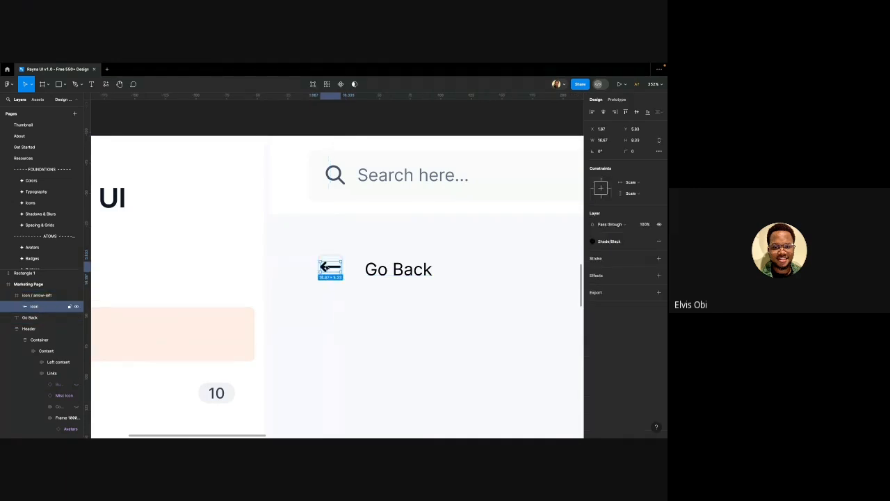
{"action": "scroll", "coordinate": [337, 266], "scroll_direction": "up", "scroll_amount": 5}
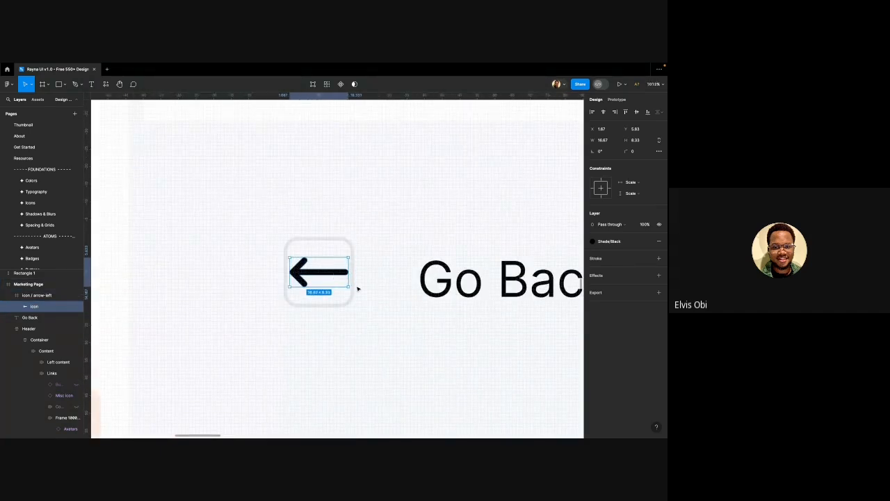
{"action": "left_click", "coordinate": [338, 250]}
{"action": "double_click", "coordinate": [331, 275]}
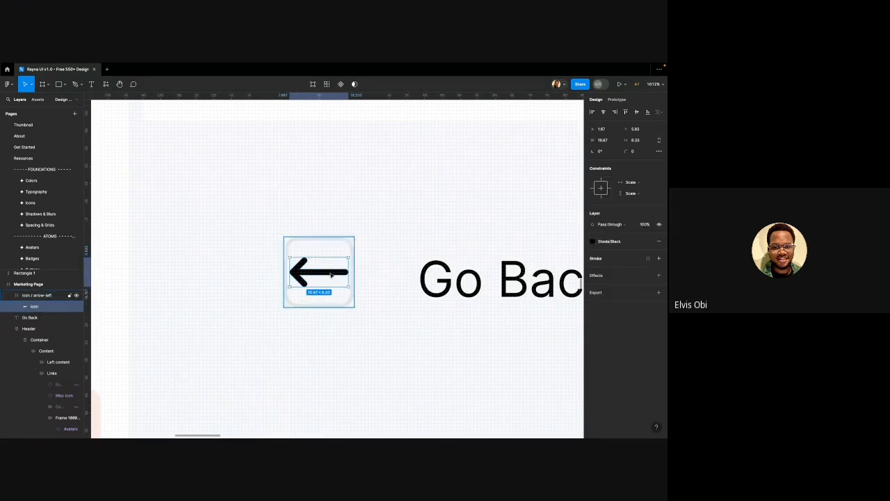
{"action": "key", "text": "alt"}
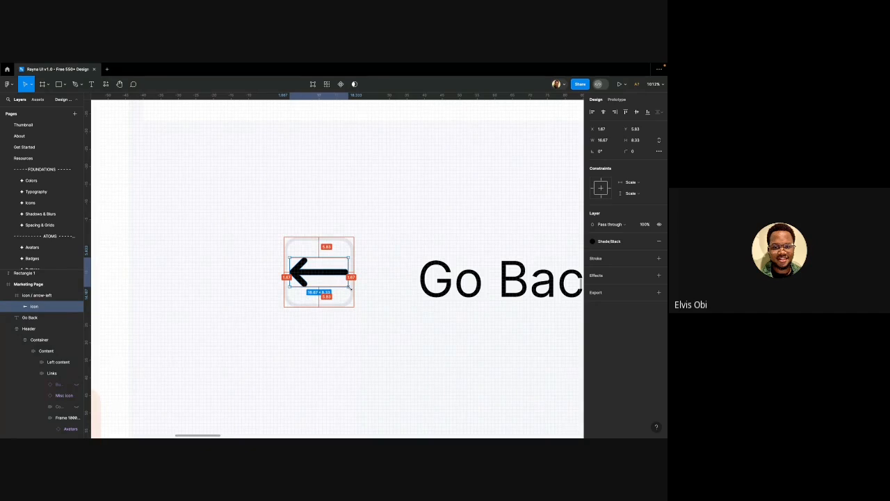
{"action": "left_click_drag", "start_coordinate": [350, 287], "coordinate": [344, 283]}
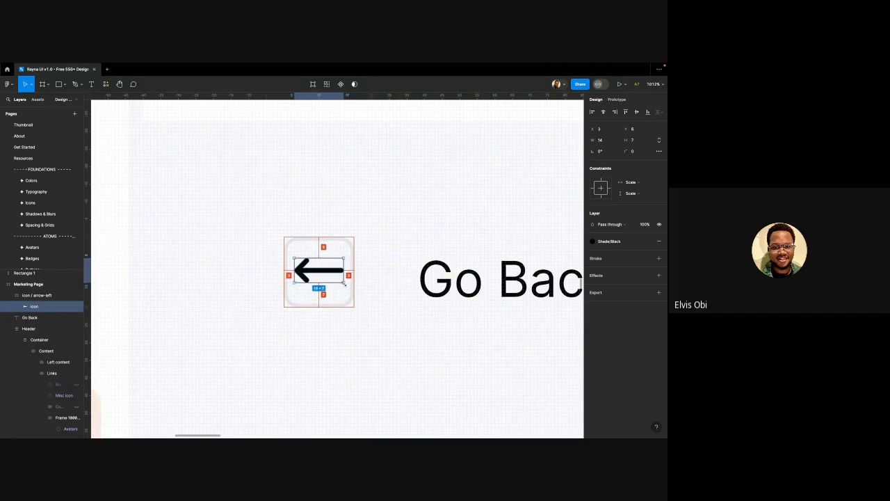
{"action": "left_click", "coordinate": [637, 112]}
{"action": "left_click", "coordinate": [231, 407]}
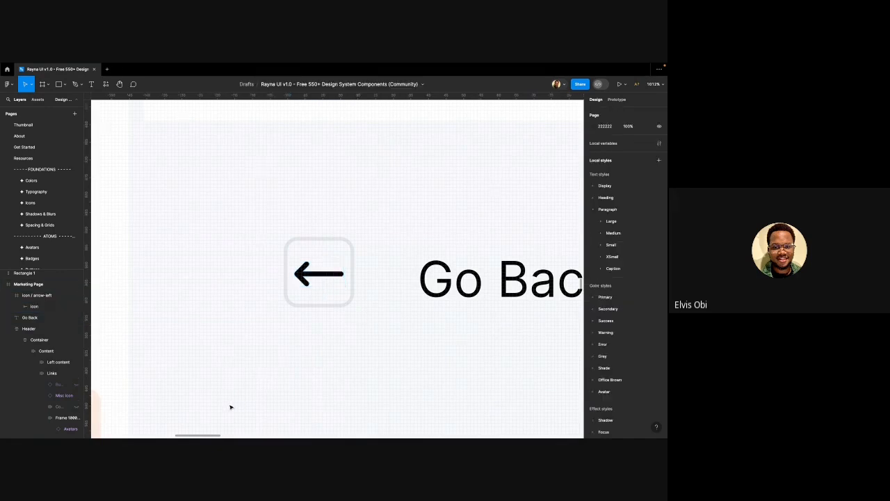
{"action": "scroll", "coordinate": [249, 316], "scroll_direction": "down", "scroll_amount": 5}
{"action": "scroll", "coordinate": [249, 316], "scroll_direction": "down", "scroll_amount": 3}
{"action": "scroll", "coordinate": [251, 315], "scroll_direction": "up", "scroll_amount": 3}
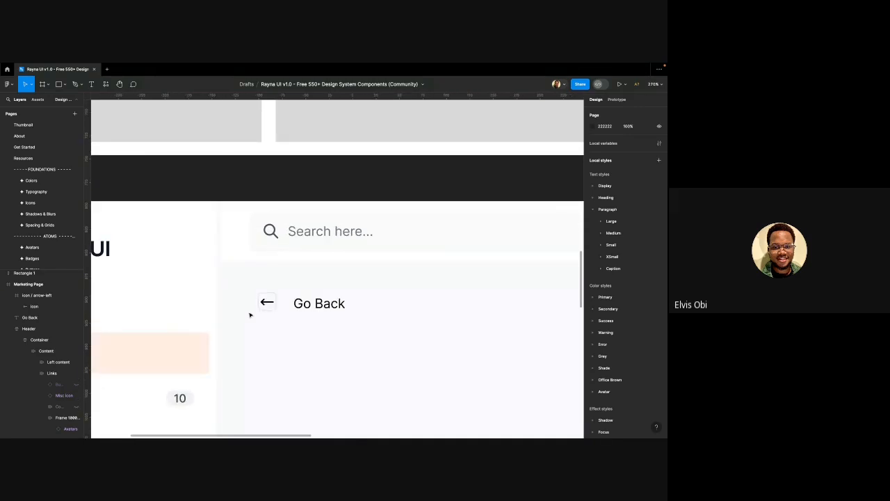
{"action": "scroll", "coordinate": [251, 315], "scroll_direction": "up", "scroll_amount": 2}
Reduce the arrow vector further to 10×5, keeping it centred
{"action": "left_click", "coordinate": [274, 298]}
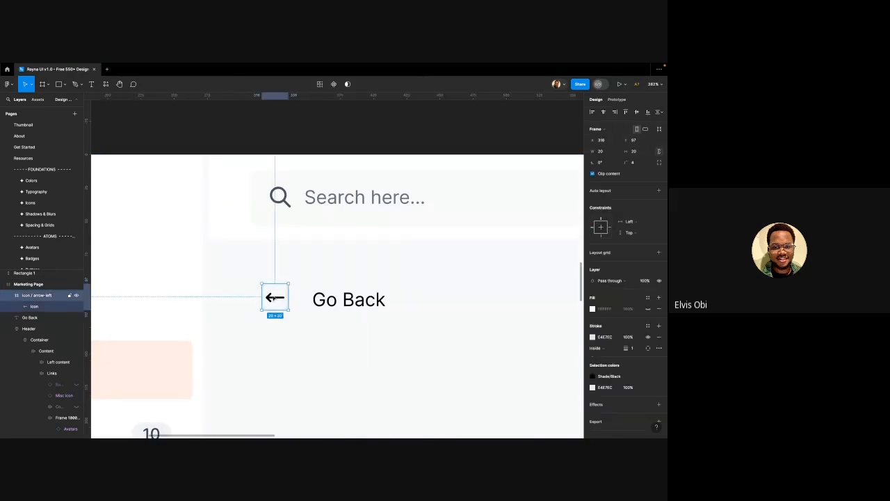
{"action": "scroll", "coordinate": [275, 299], "scroll_direction": "up", "scroll_amount": 4}
{"action": "double_click", "coordinate": [306, 313]}
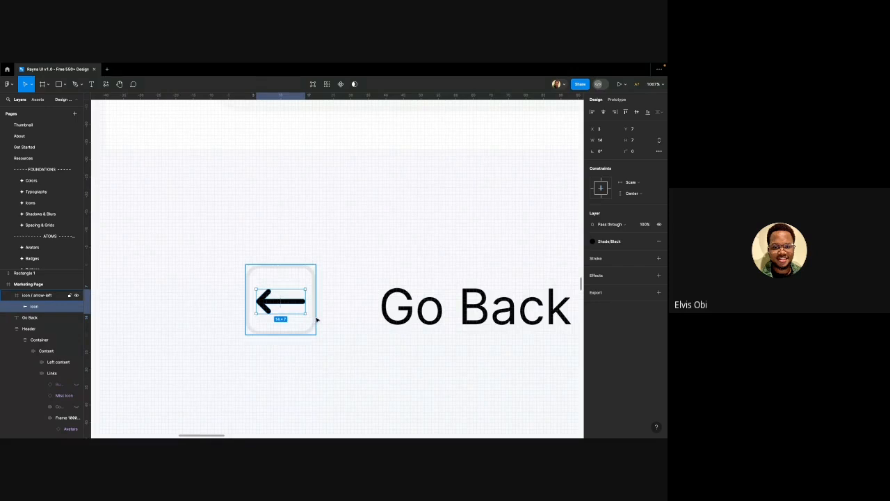
{"action": "left_click_drag", "start_coordinate": [307, 314], "coordinate": [300, 311]}
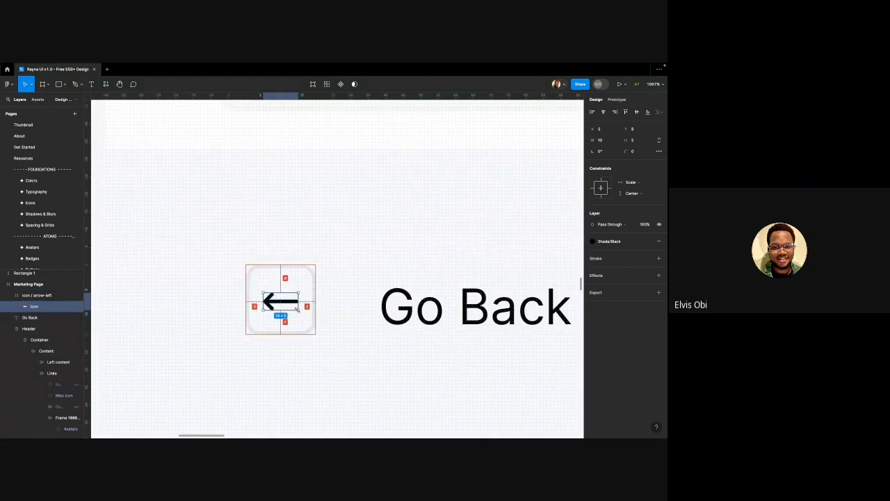
{"action": "key", "text": "Escape"}
{"action": "scroll", "coordinate": [306, 344], "scroll_direction": "down", "scroll_amount": 6}
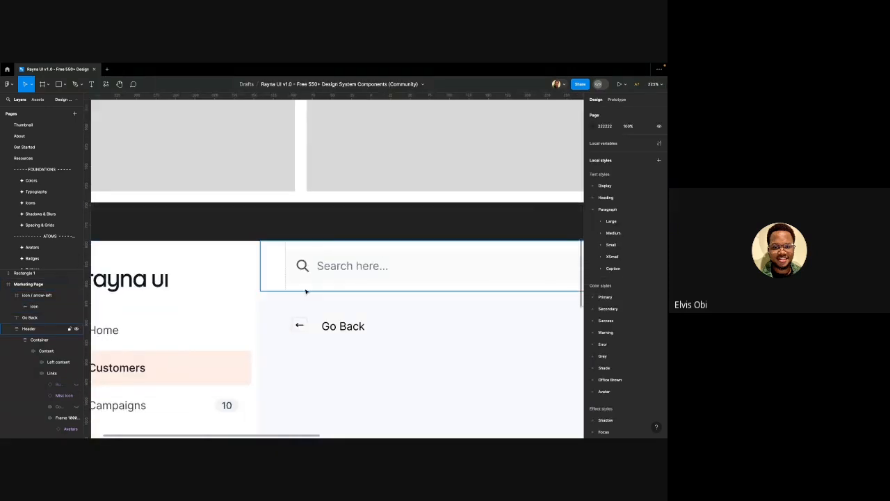
{"action": "scroll", "coordinate": [306, 308], "scroll_direction": "up", "scroll_amount": 5}
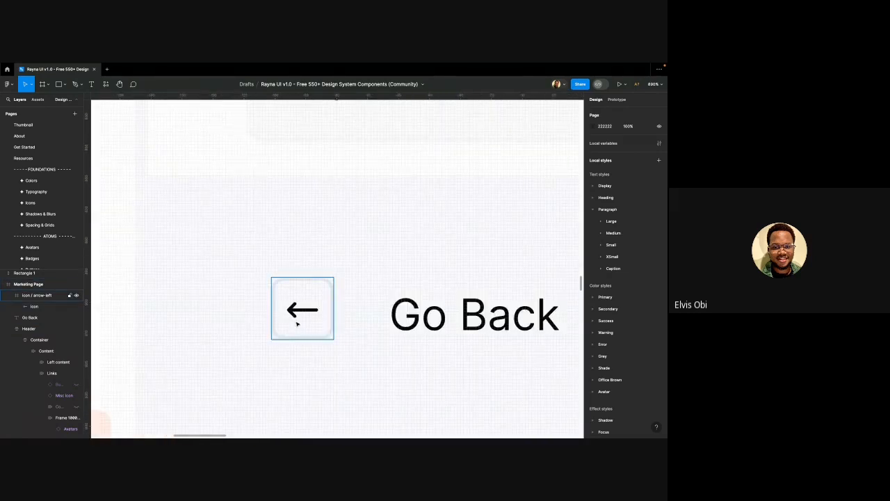
{"action": "left_click", "coordinate": [298, 309]}
{"action": "double_click", "coordinate": [297, 309]}
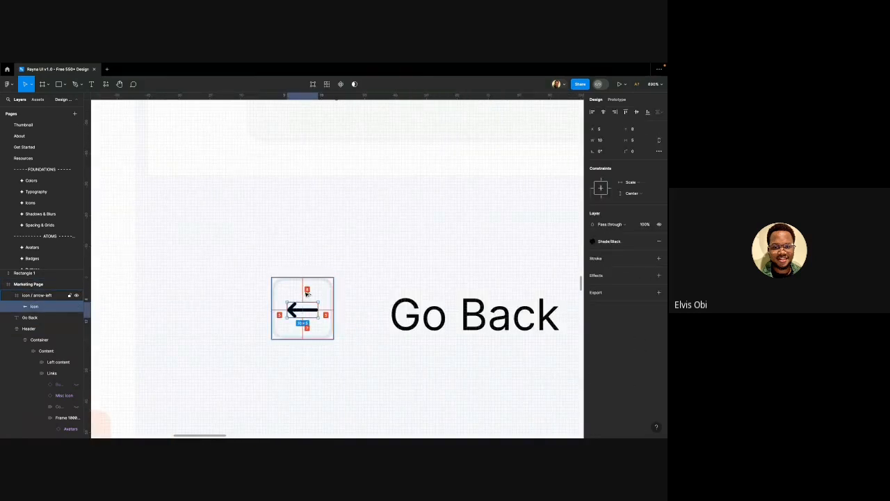
{"action": "scroll", "coordinate": [306, 293], "scroll_direction": "up", "scroll_amount": 3}
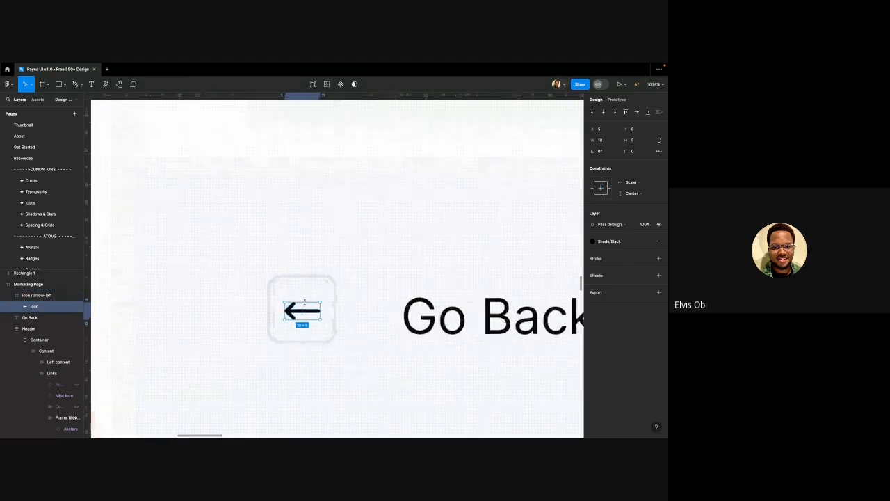
{"action": "left_click", "coordinate": [305, 270]}
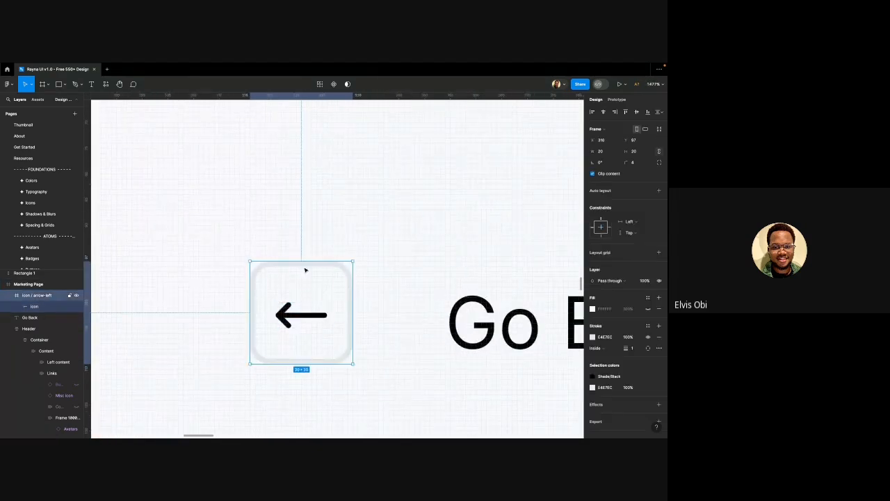
Set the arrow's horizontal constraint to Center and check its spacing to the frame edges
{"action": "double_click", "coordinate": [288, 314]}
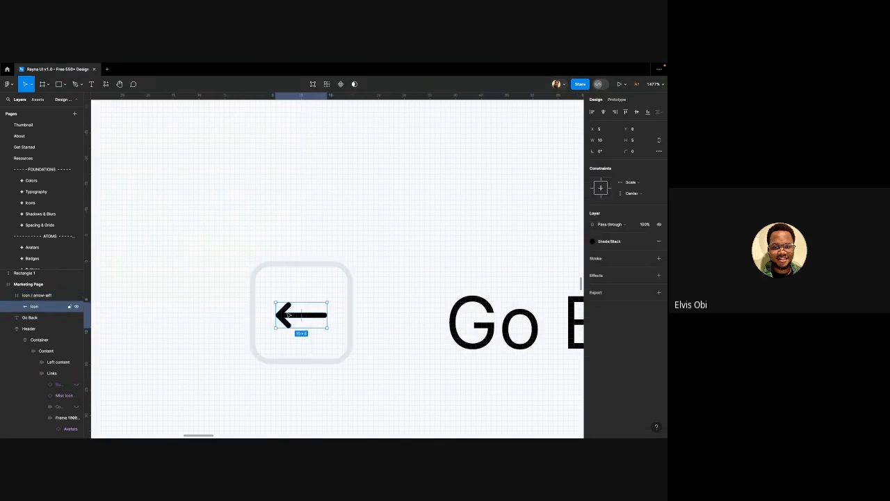
{"action": "scroll", "coordinate": [292, 321], "scroll_direction": "up", "scroll_amount": 2}
{"action": "scroll", "coordinate": [294, 325], "scroll_direction": "up", "scroll_amount": 1}
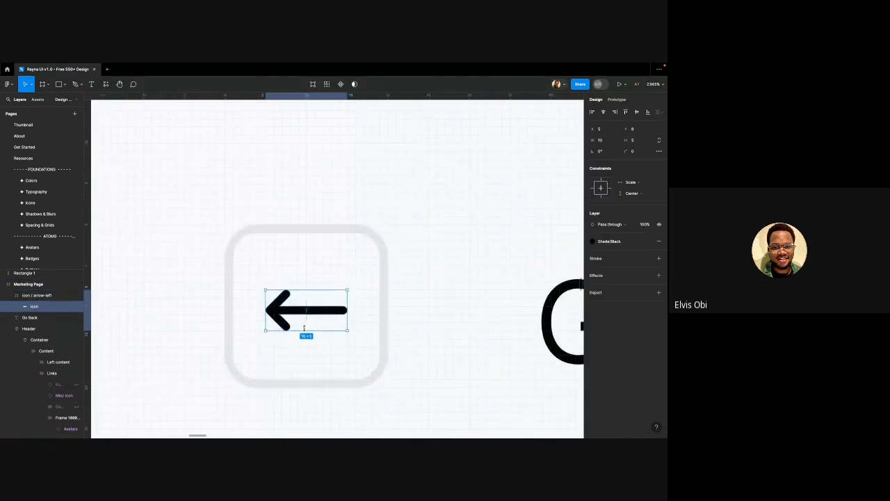
{"action": "key", "text": "alt"}
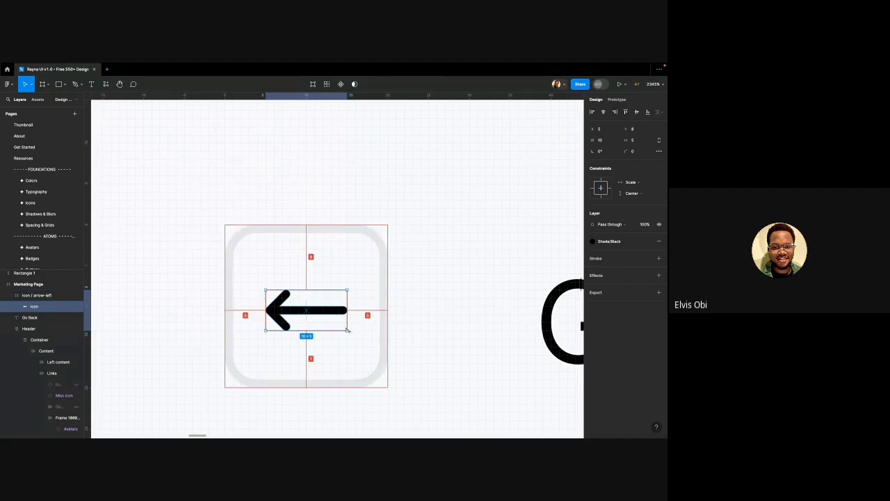
{"action": "left_click_drag", "start_coordinate": [347, 329], "coordinate": [316, 311]}
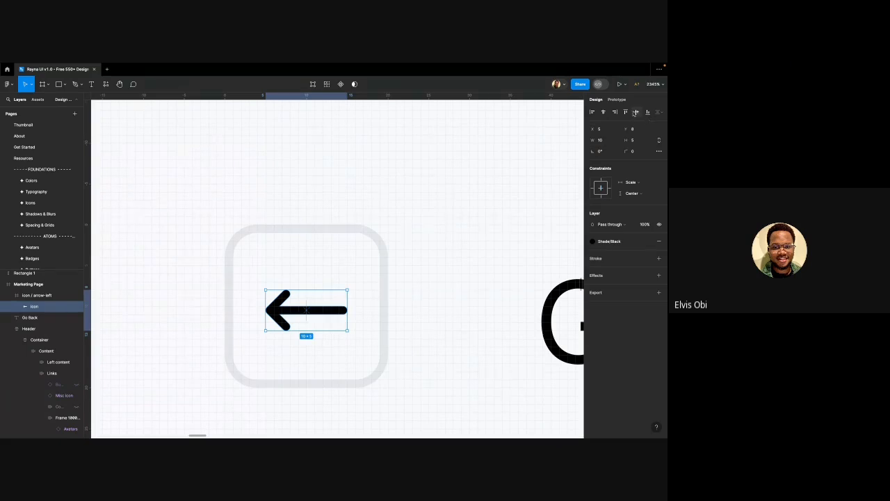
{"action": "left_click", "coordinate": [603, 112]}
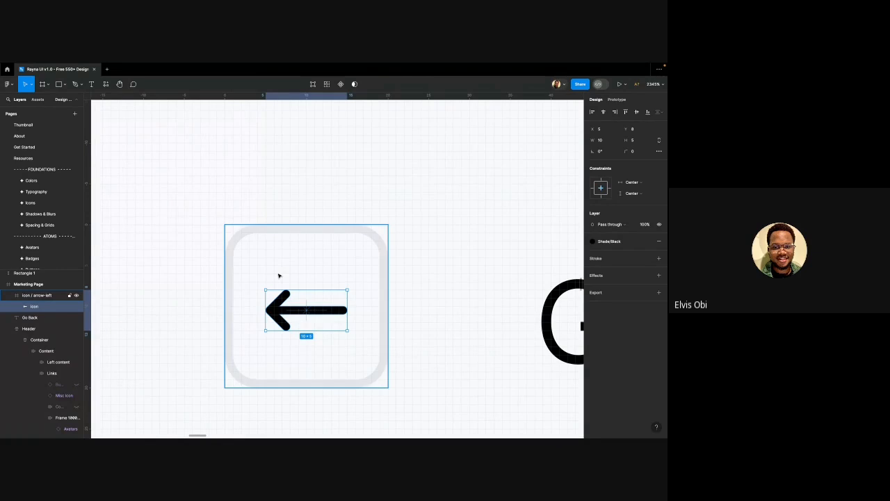
{"action": "key", "text": "alt"}
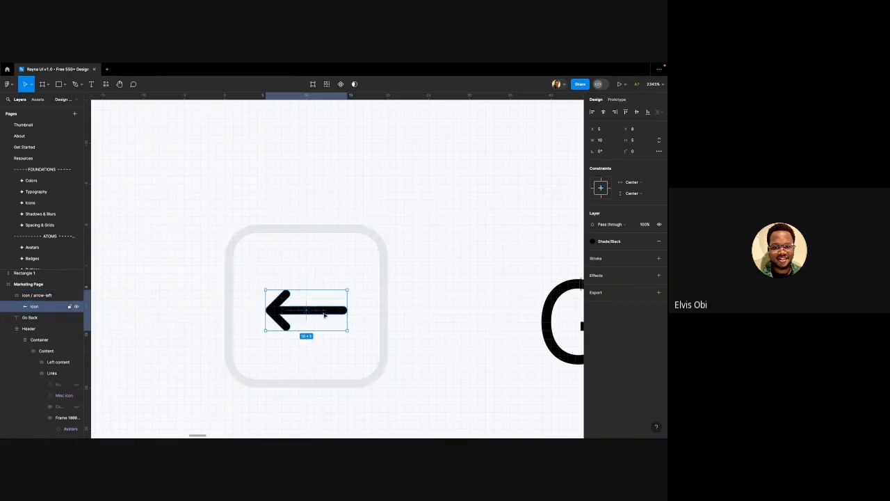
{"action": "scroll", "coordinate": [324, 315], "scroll_direction": "down", "scroll_amount": 2}
{"action": "scroll", "coordinate": [255, 308], "scroll_direction": "down", "scroll_amount": 4}
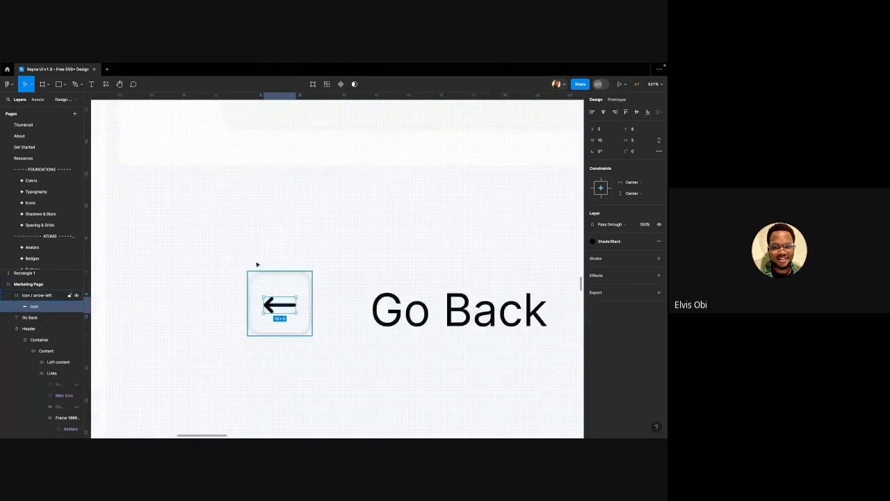
{"action": "key", "text": "Escape"}
{"action": "scroll", "coordinate": [261, 257], "scroll_direction": "down", "scroll_amount": 3}
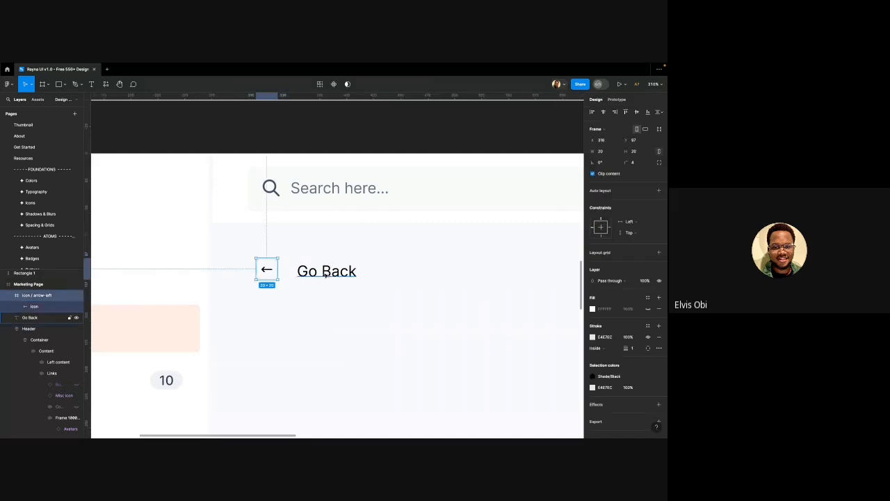
Wrap the arrow icon and Go Back text in an auto-layout row with an 8 gap, nudged left
{"action": "left_click", "coordinate": [325, 274]}
{"action": "left_click", "coordinate": [273, 266], "text": "shift"}
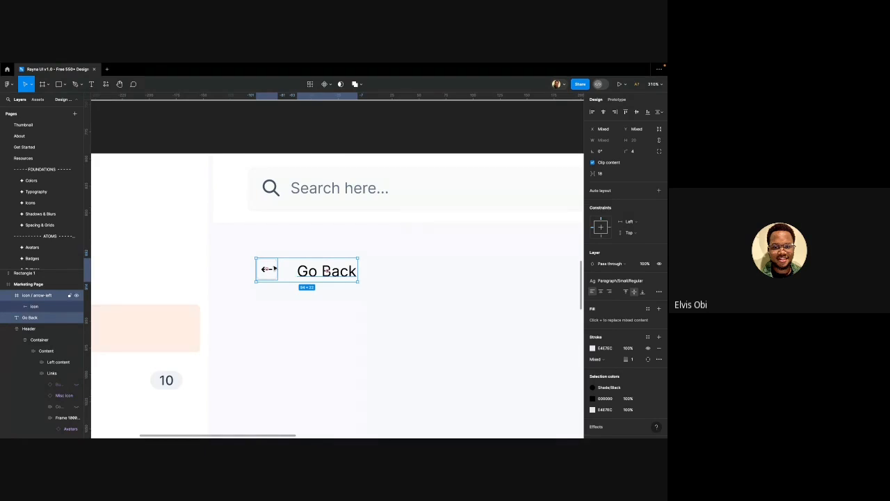
{"action": "key", "text": "shift+a"}
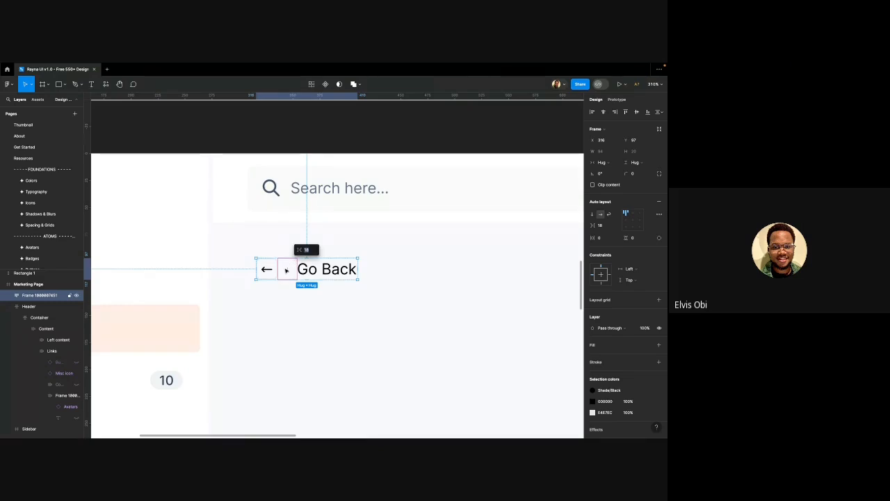
{"action": "key", "text": "Return"}
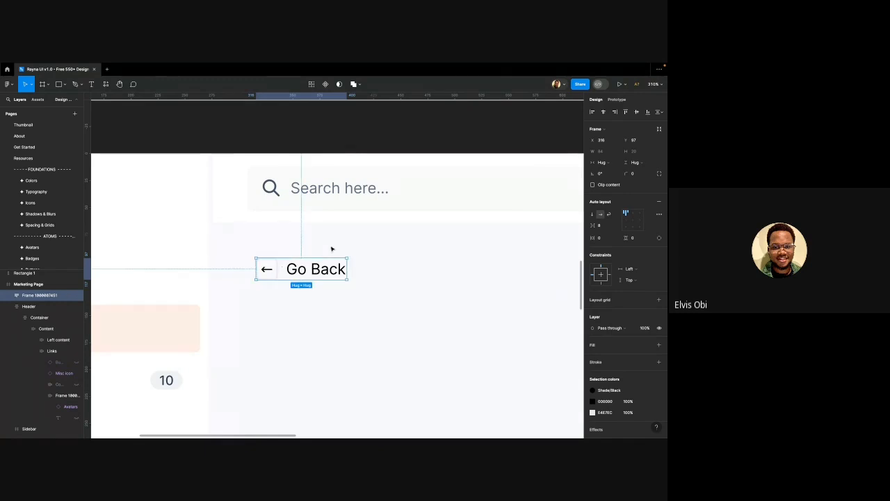
{"action": "scroll", "coordinate": [322, 241], "scroll_direction": "down", "scroll_amount": 5}
{"action": "key", "text": "Escape"}
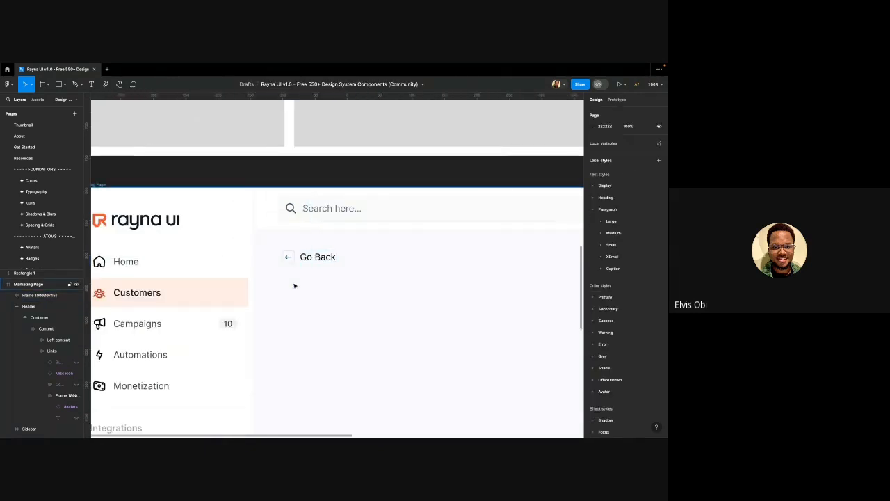
{"action": "left_click", "coordinate": [307, 258]}
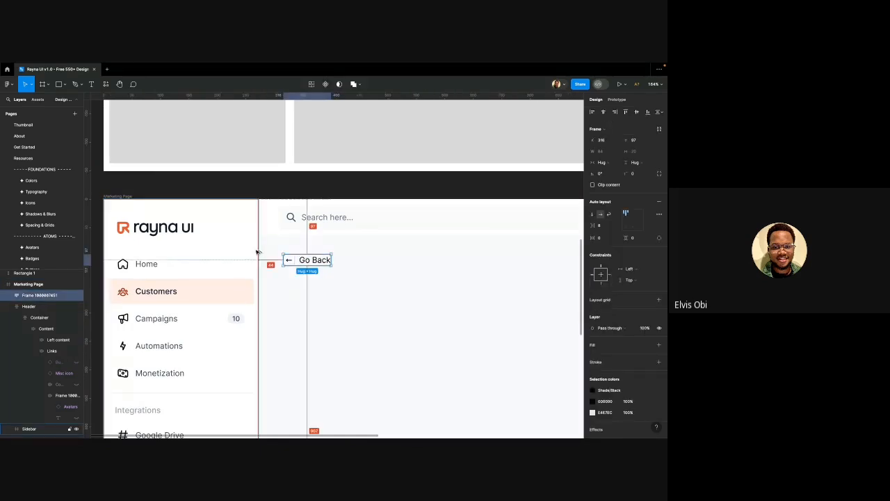
{"action": "key", "text": "shift+Left"}
{"action": "key", "text": "Left"}
{"action": "key", "text": "Left"}
{"action": "key", "text": "Left"}
{"action": "key", "text": "Left"}
{"action": "key", "text": "Left"}
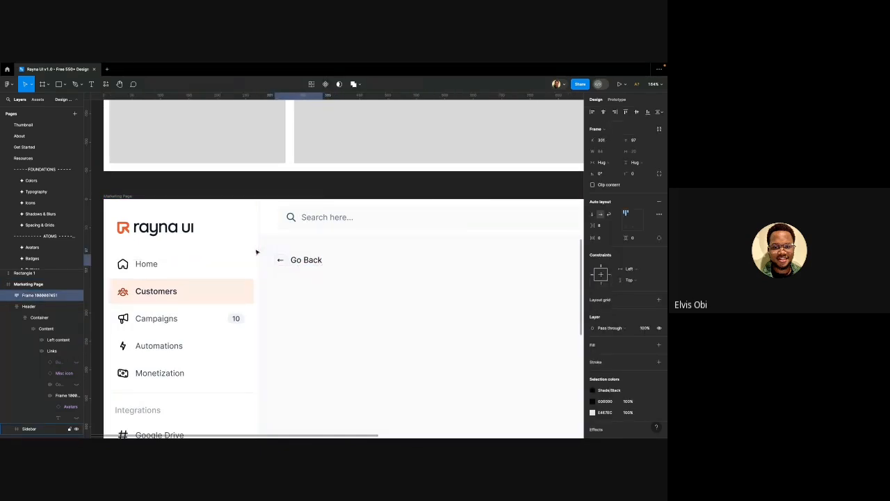
Nudge the Go Back row to X 304, Y 92 just below the search header
{"action": "key", "text": "Right"}
{"action": "key", "text": "Right"}
{"action": "key", "text": "Right"}
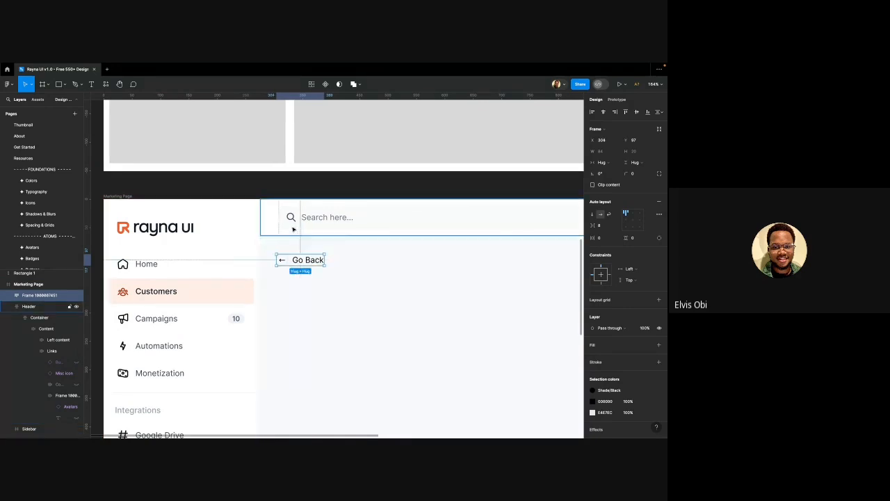
{"action": "key", "text": "shift+Up"}
{"action": "key", "text": "Down"}
{"action": "key", "text": "Down"}
{"action": "key", "text": "Down"}
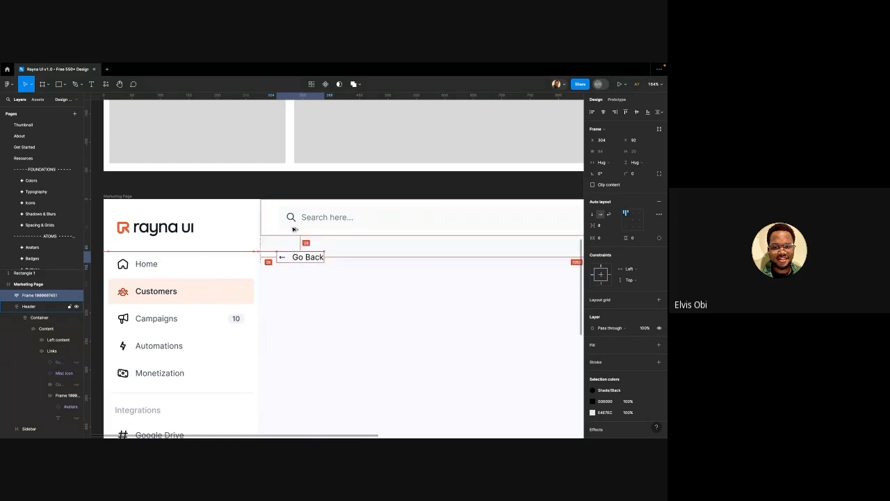
{"action": "scroll", "coordinate": [293, 229], "scroll_direction": "down", "scroll_amount": 2}
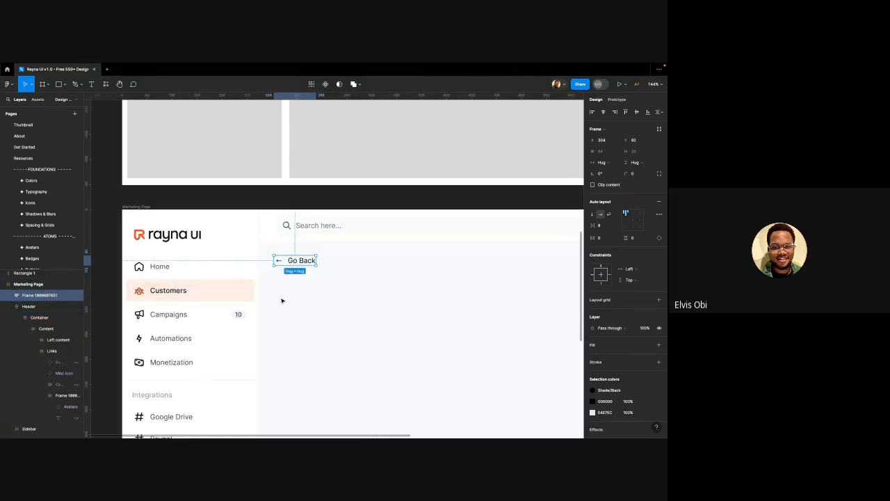
{"action": "key", "text": "Escape"}
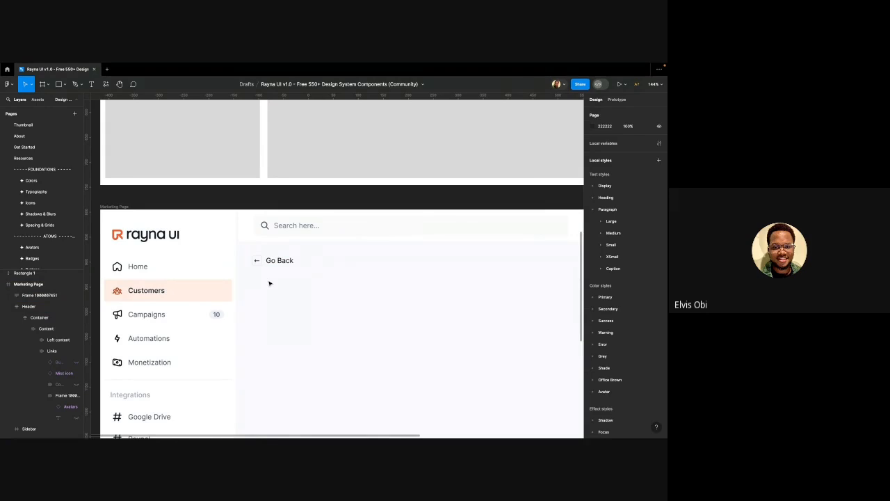
{"action": "scroll", "coordinate": [267, 275], "scroll_direction": "down", "scroll_amount": 3}
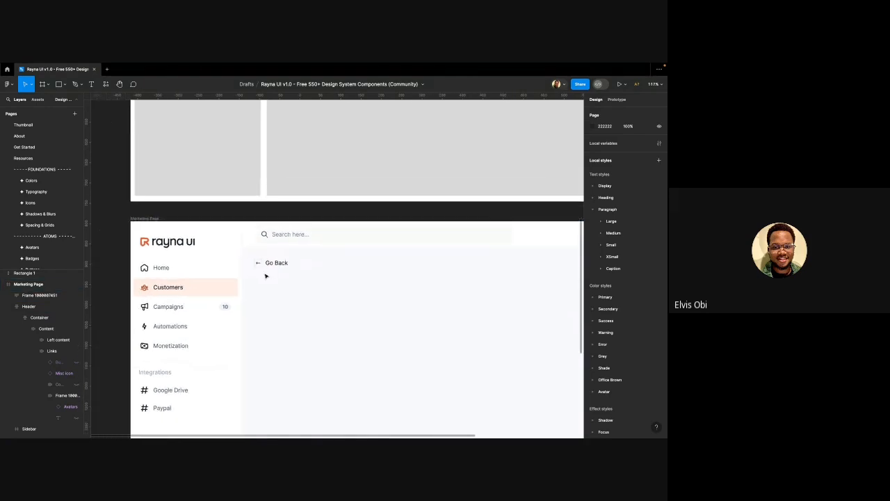
{"action": "scroll", "coordinate": [278, 263], "scroll_direction": "up", "scroll_amount": 5}
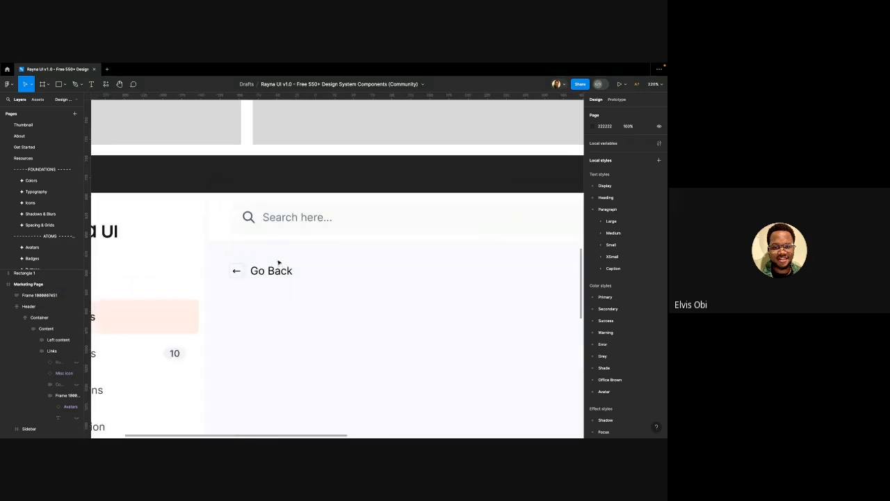
{"action": "left_click", "coordinate": [281, 276]}
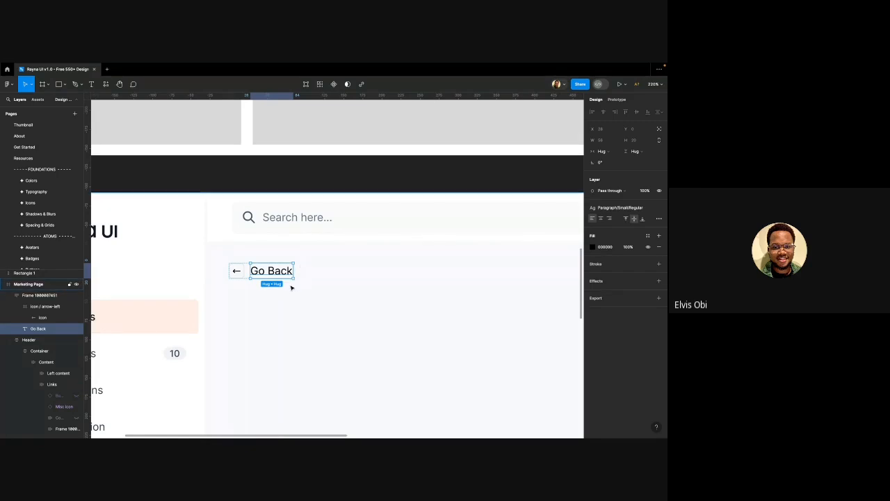
Duplicate the Go Back text, wrap the row in auto layout, and widen the item gap to 16
{"action": "key", "text": "ctrl+d"}
{"action": "scroll", "coordinate": [293, 285], "scroll_direction": "down", "scroll_amount": 1}
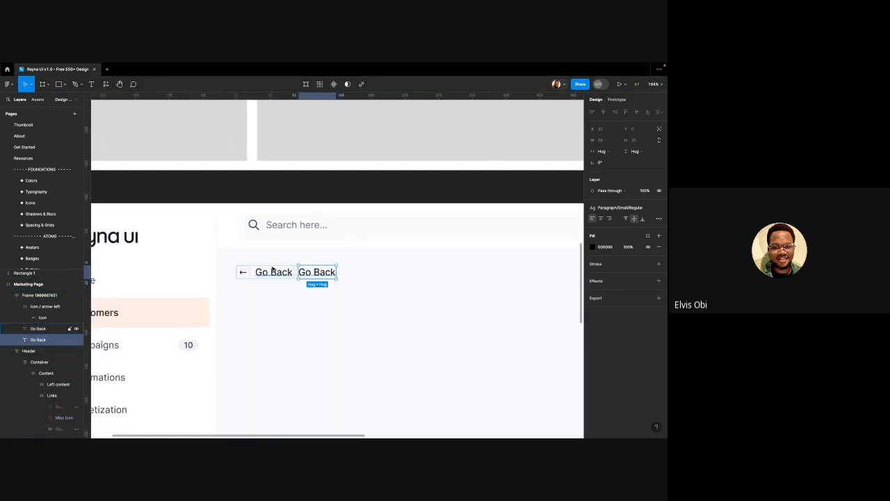
{"action": "left_click", "coordinate": [272, 271]}
{"action": "left_click", "coordinate": [239, 275], "text": "shift"}
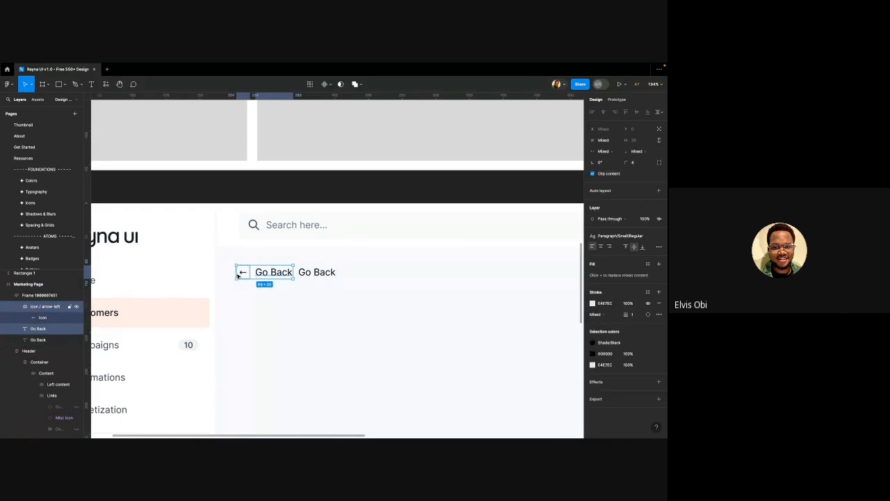
{"action": "key", "text": "shift+a"}
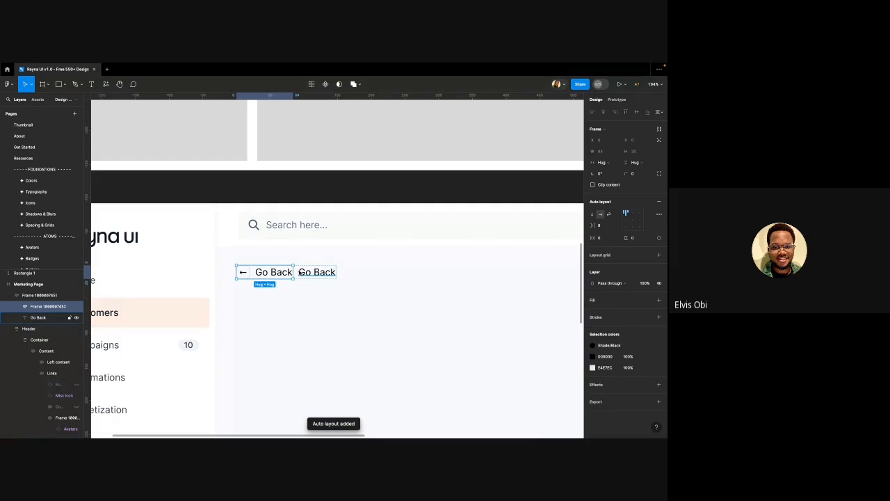
{"action": "left_click", "coordinate": [295, 270]}
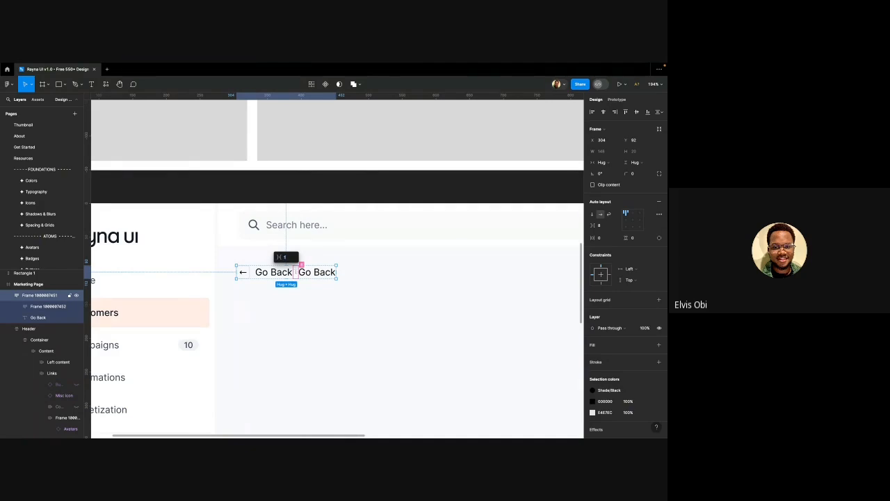
{"action": "left_click_drag", "start_coordinate": [296, 272], "coordinate": [301, 272]}
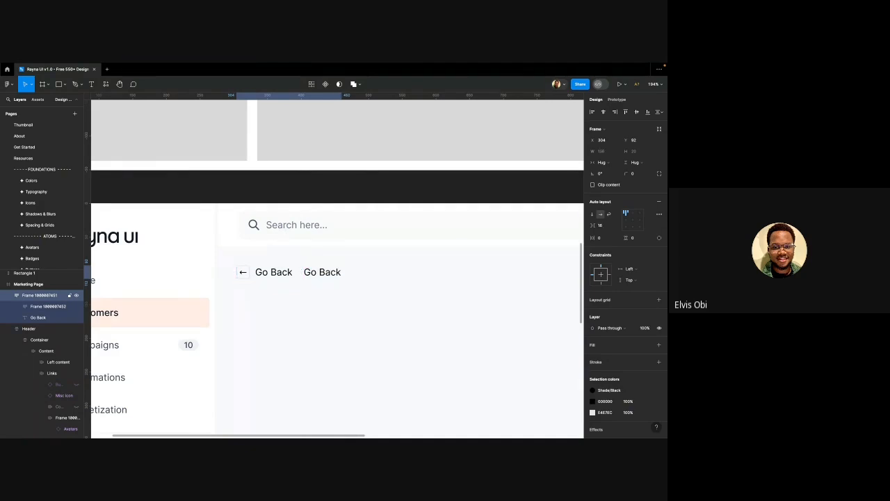
Add a '/' text after the second Go Back and wrap that pair in its own auto-layout frame
{"action": "left_click", "coordinate": [321, 273]}
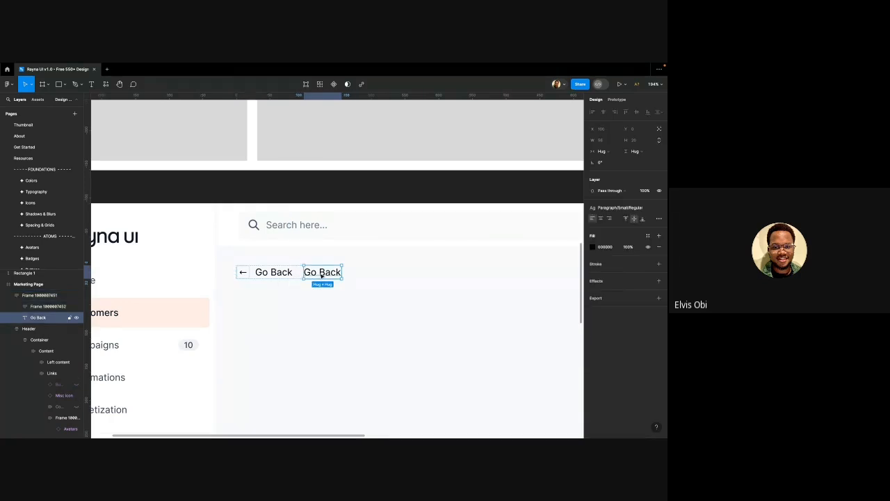
{"action": "double_click", "coordinate": [321, 274]}
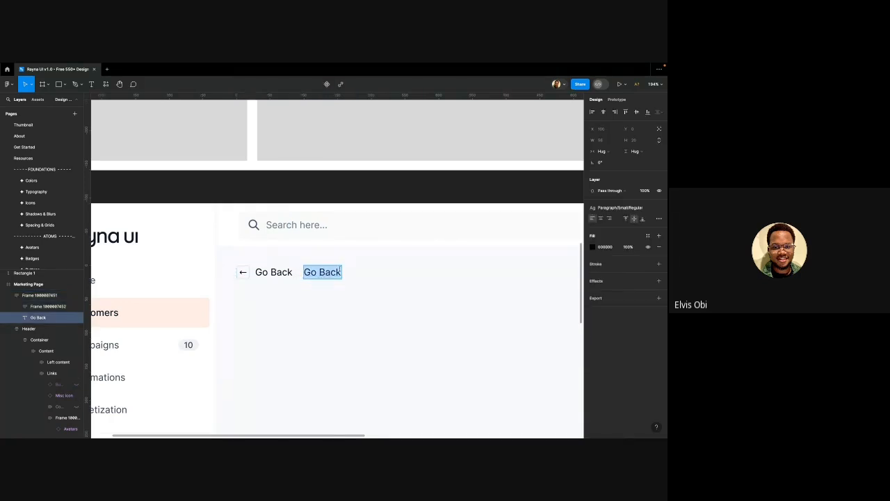
{"action": "key", "text": "Escape"}
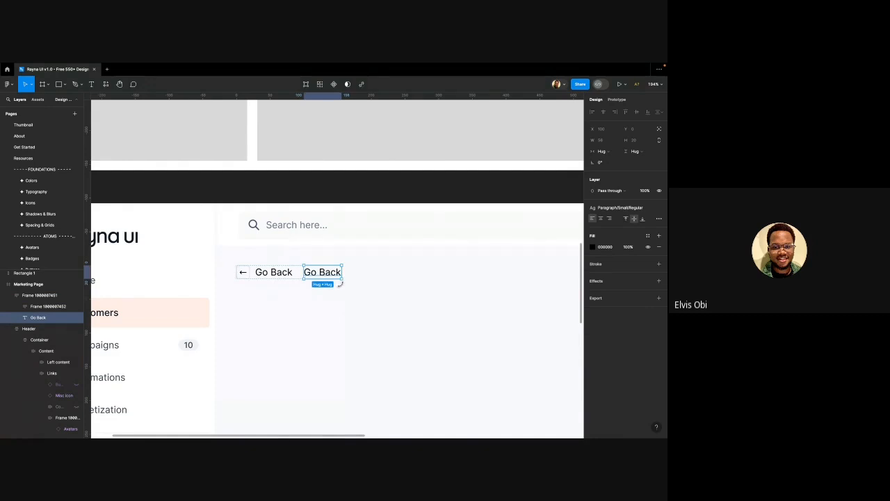
{"action": "key", "text": "ctrl+d"}
{"action": "double_click", "coordinate": [385, 271]}
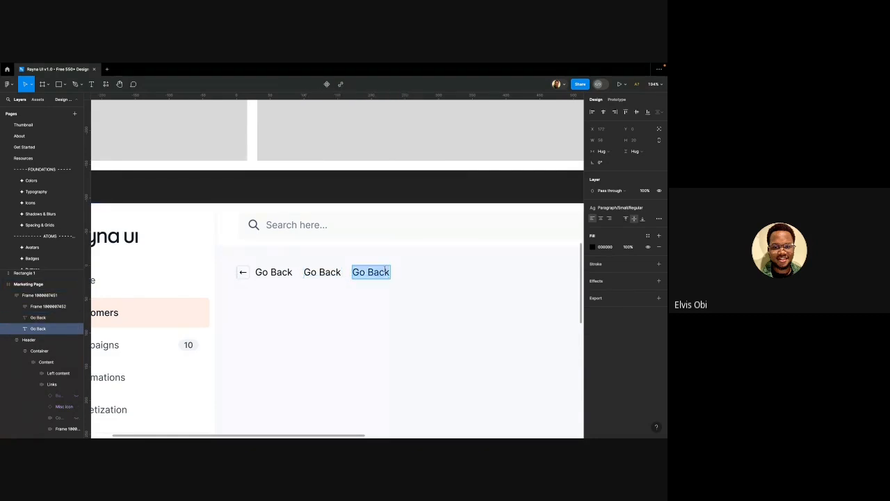
{"action": "type", "text": "/"}
{"action": "key", "text": "Escape"}
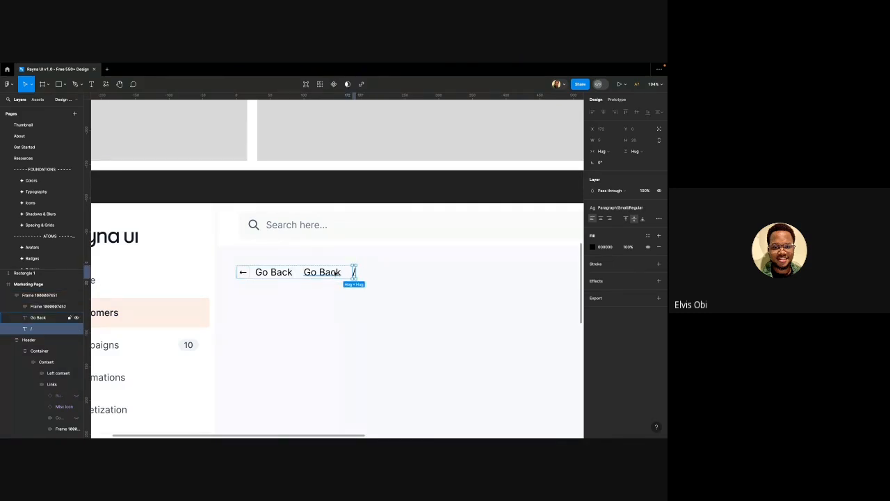
{"action": "left_click", "coordinate": [334, 272]}
{"action": "left_click", "coordinate": [348, 276]}
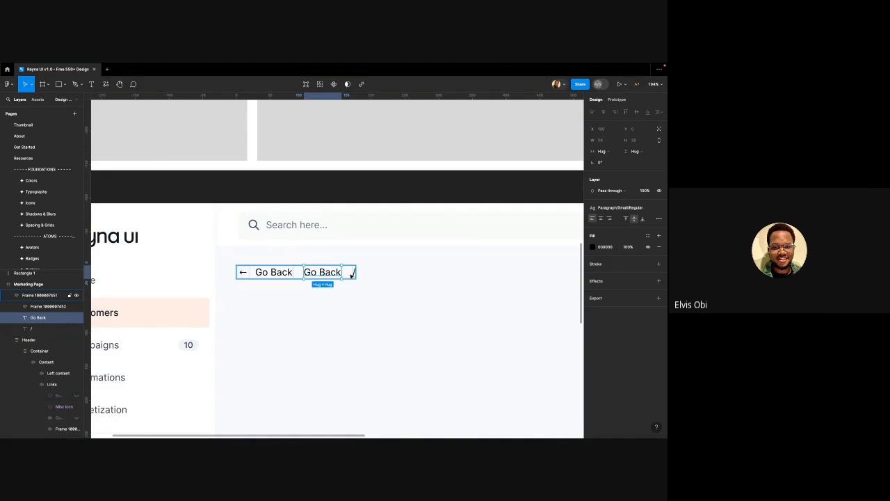
{"action": "left_click", "coordinate": [352, 275], "text": "shift"}
{"action": "key", "text": "shift+a"}
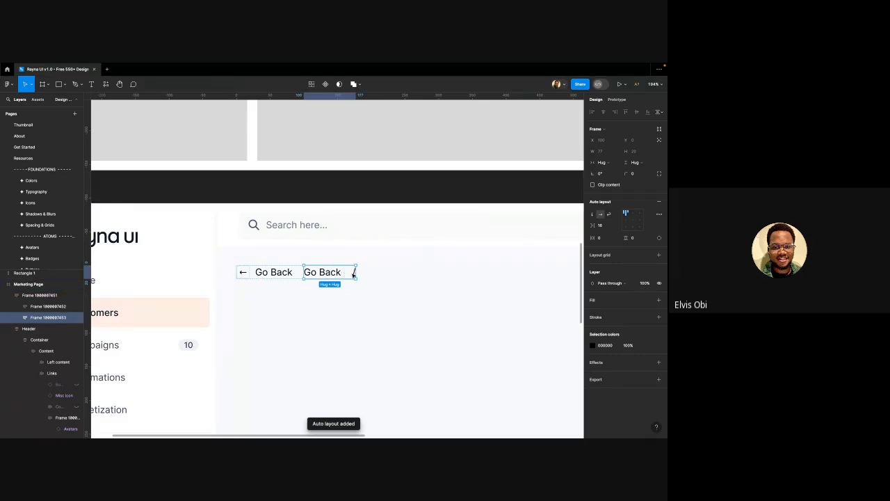
{"action": "scroll", "coordinate": [353, 274], "scroll_direction": "up", "scroll_amount": 10}
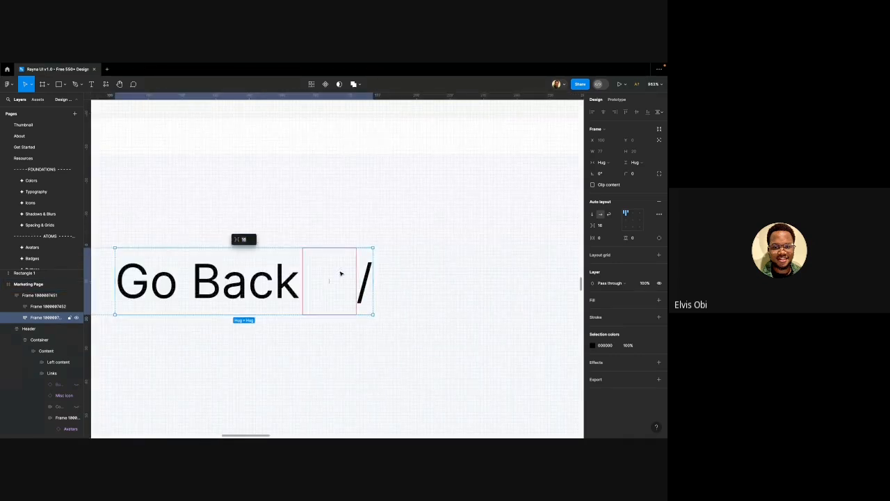
Duplicate the Go Back text in the breadcrumb row and move the copy after the slash
{"action": "scroll", "coordinate": [323, 285], "scroll_direction": "down", "scroll_amount": 4}
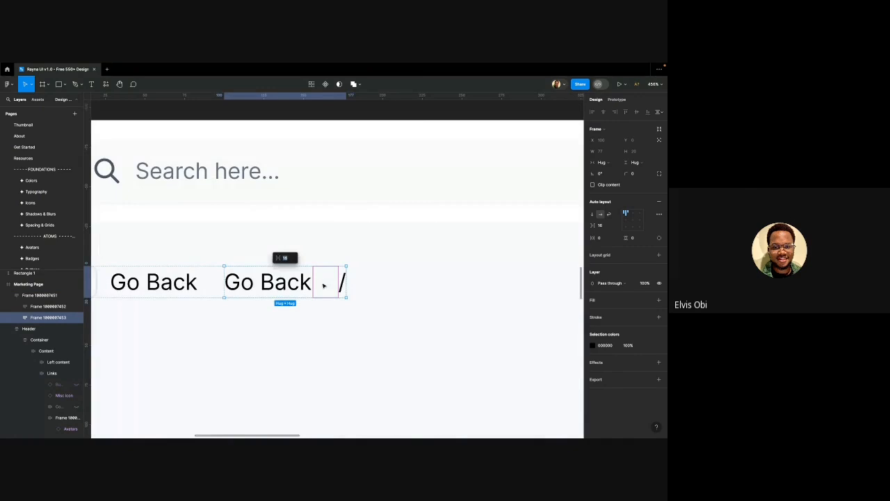
{"action": "double_click", "coordinate": [301, 282]}
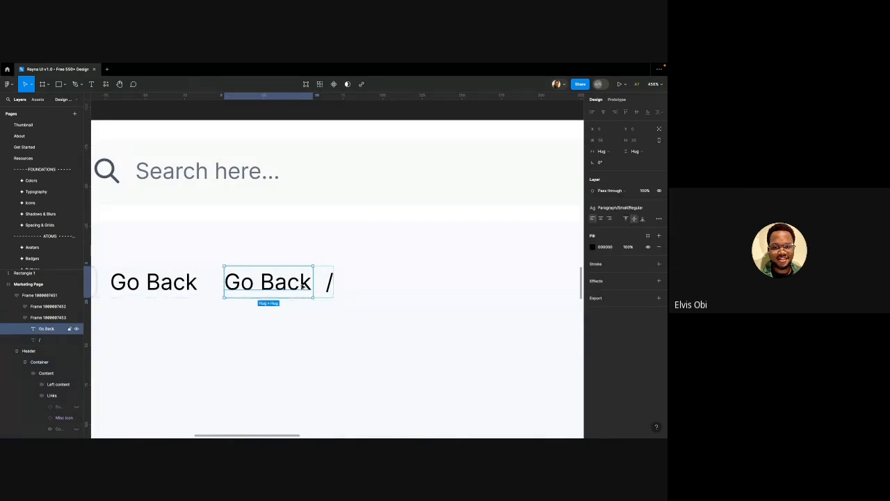
{"action": "scroll", "coordinate": [303, 284], "scroll_direction": "down", "scroll_amount": 3}
{"action": "scroll", "coordinate": [303, 284], "scroll_direction": "down", "scroll_amount": 3}
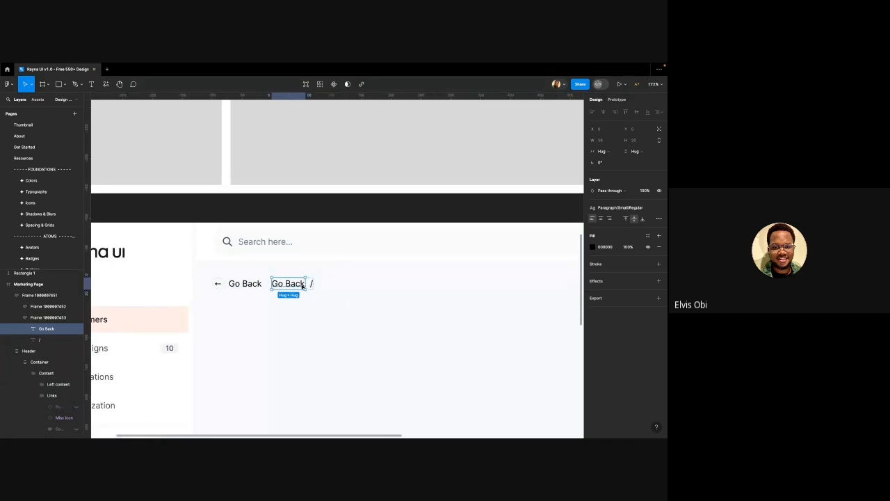
{"action": "key", "text": "ctrl+d"}
{"action": "scroll", "coordinate": [303, 285], "scroll_direction": "down", "scroll_amount": 1}
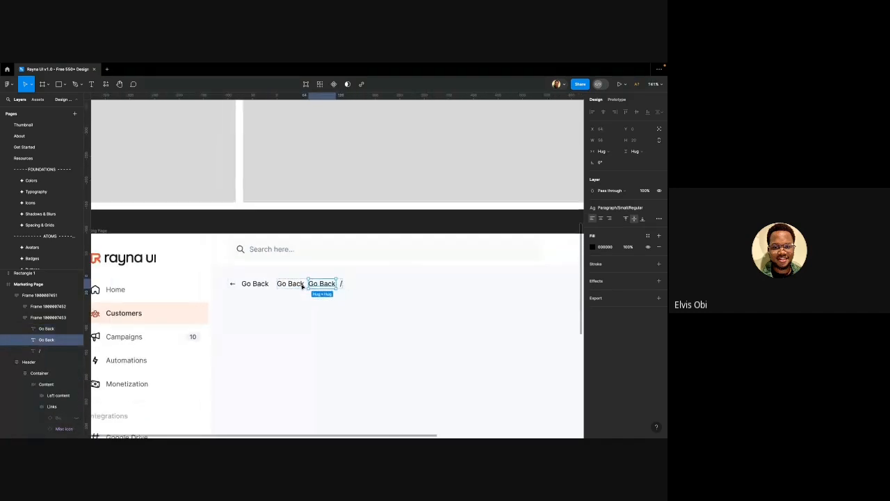
{"action": "key", "text": "Right"}
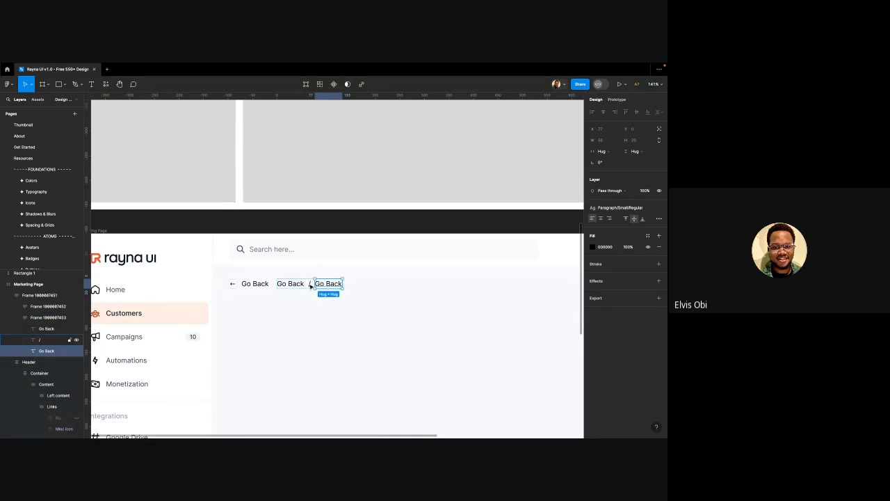
Add a second slash and a third Go Back item at the end of the breadcrumb
{"action": "left_click", "coordinate": [310, 284]}
{"action": "key", "text": "ctrl+d"}
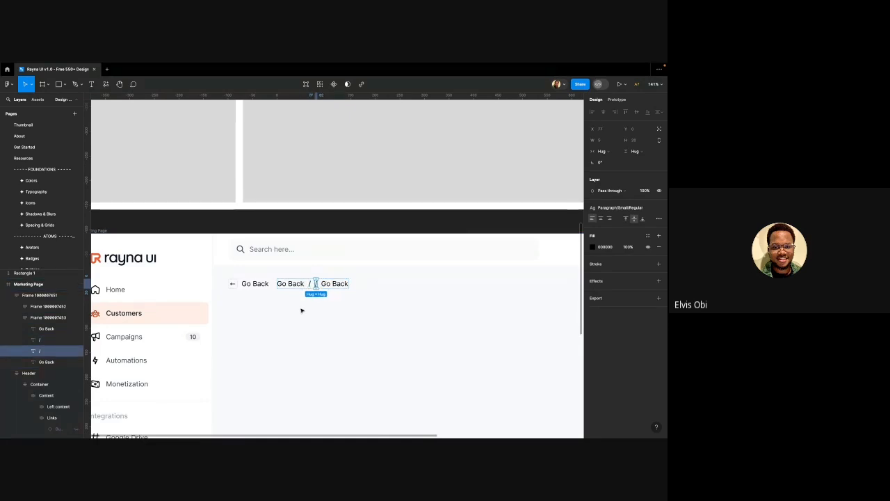
{"action": "key", "text": "Right"}
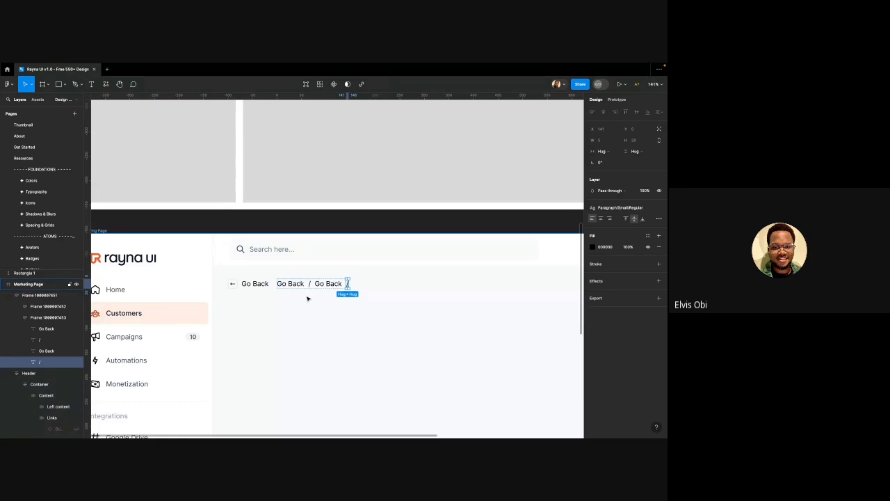
{"action": "scroll", "coordinate": [307, 298], "scroll_direction": "down", "scroll_amount": 1}
{"action": "scroll", "coordinate": [308, 299], "scroll_direction": "down", "scroll_amount": 2}
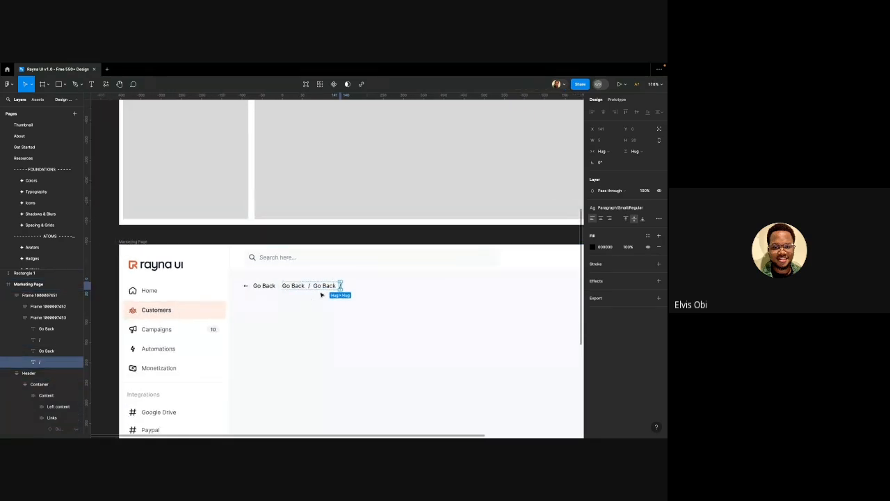
{"action": "left_click", "coordinate": [321, 296]}
{"action": "key", "text": "ctrl+d"}
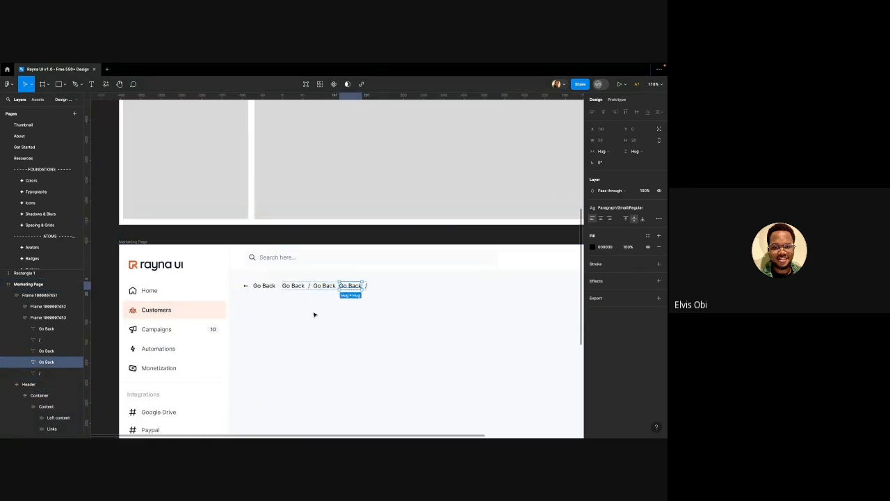
{"action": "key", "text": "Right"}
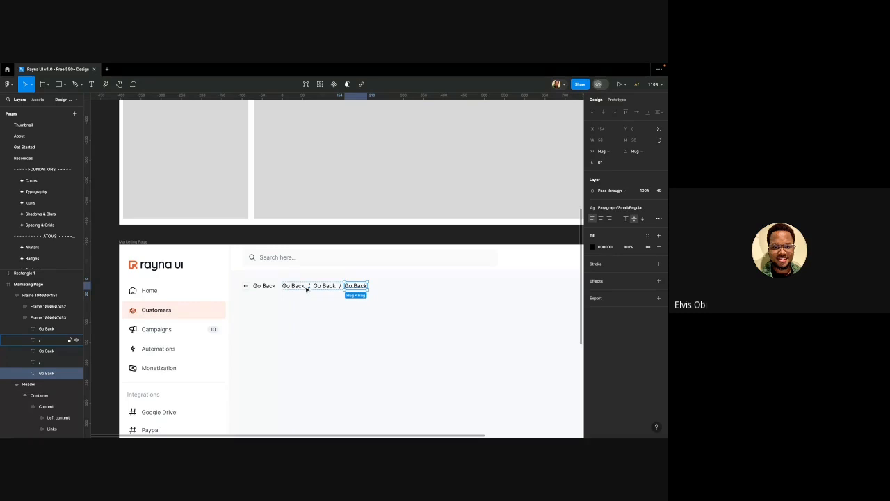
{"action": "left_click", "coordinate": [295, 286]}
Retype the three breadcrumb items as 'Dashboard', 'Customers' and 'Account Name'
{"action": "type", "text": "D"}
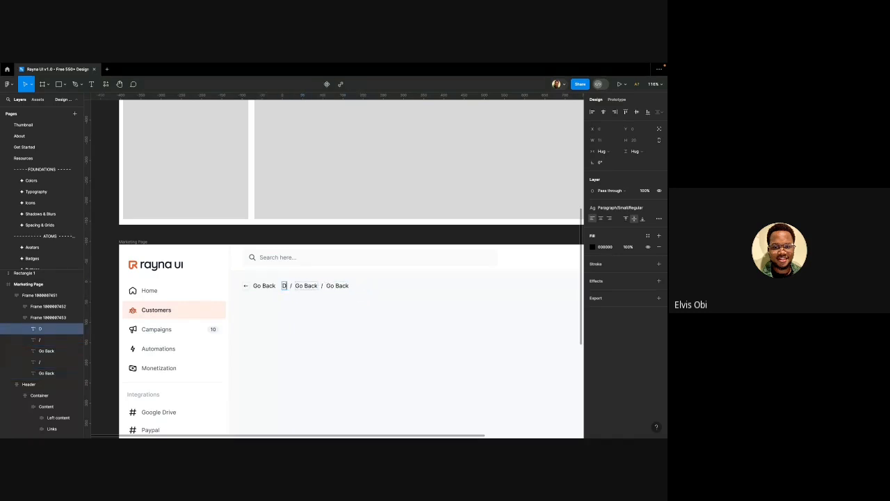
{"action": "type", "text": "ashbosa"}
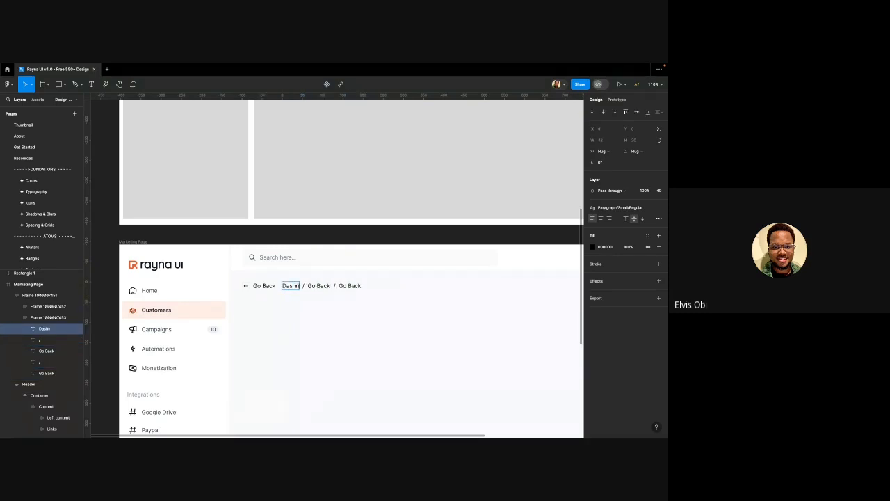
{"action": "key", "text": "BackSpace"}
{"action": "key", "text": "BackSpace"}
{"action": "type", "text": "ard"}
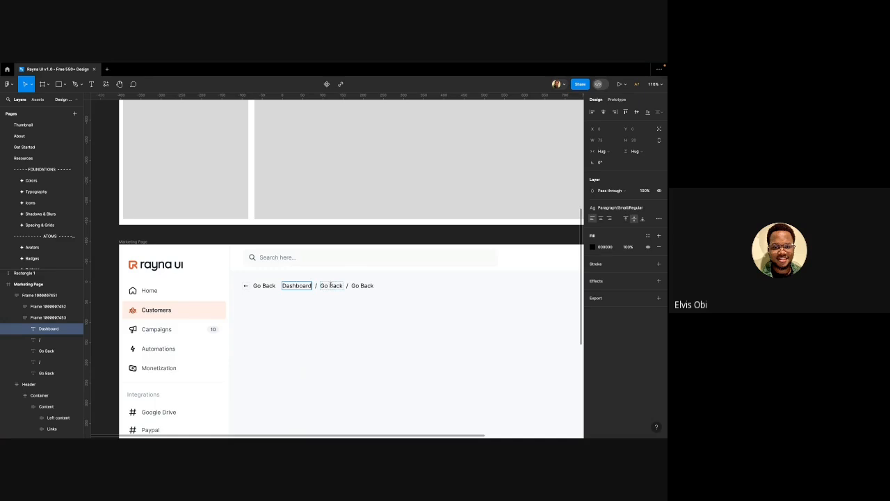
{"action": "double_click", "coordinate": [332, 285]}
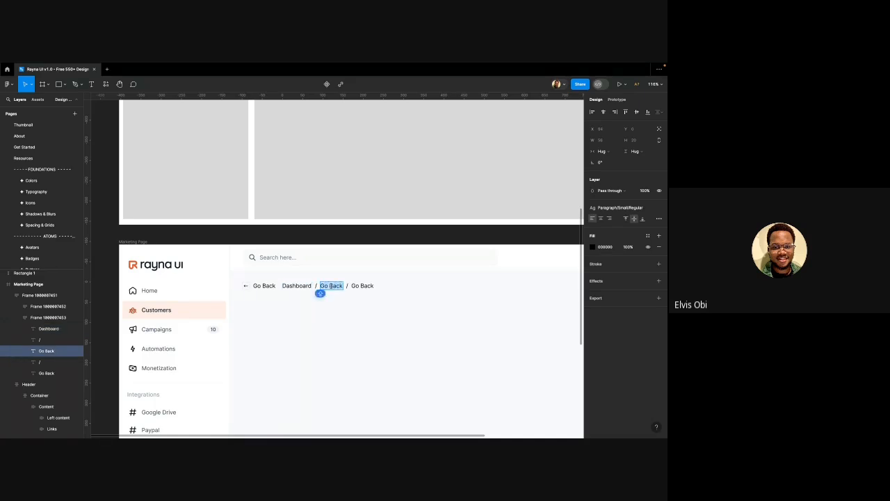
{"action": "type", "text": "Customers"}
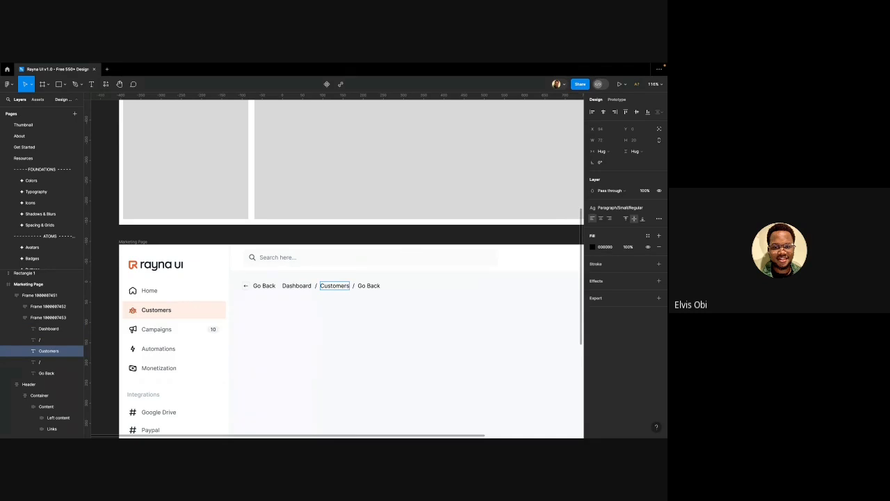
{"action": "scroll", "coordinate": [332, 295], "scroll_direction": "right", "scroll_amount": 2}
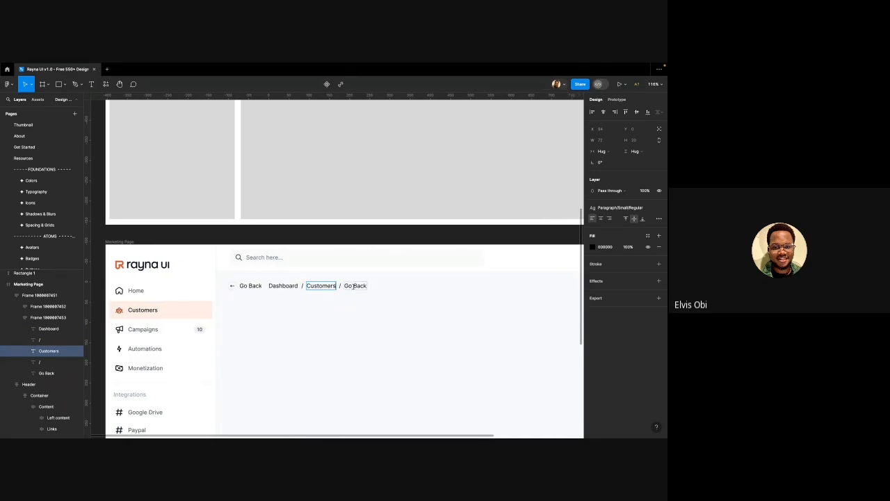
{"action": "double_click", "coordinate": [354, 285]}
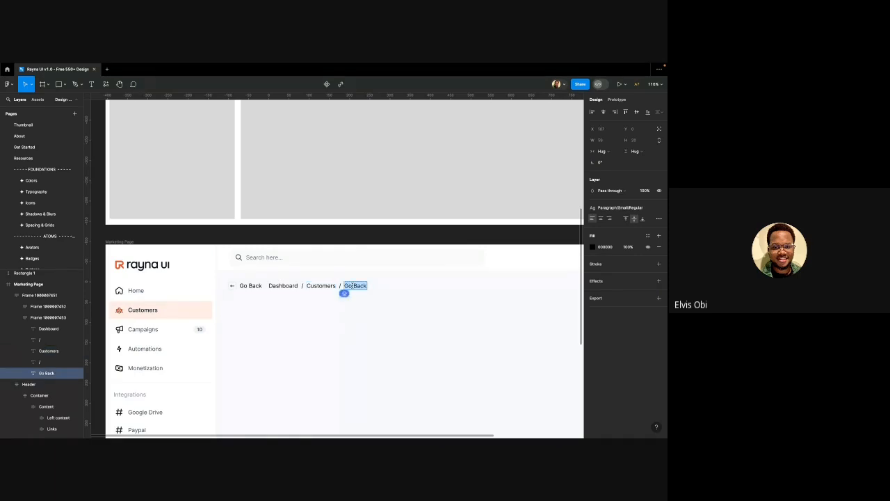
{"action": "type", "text": "Account Name"}
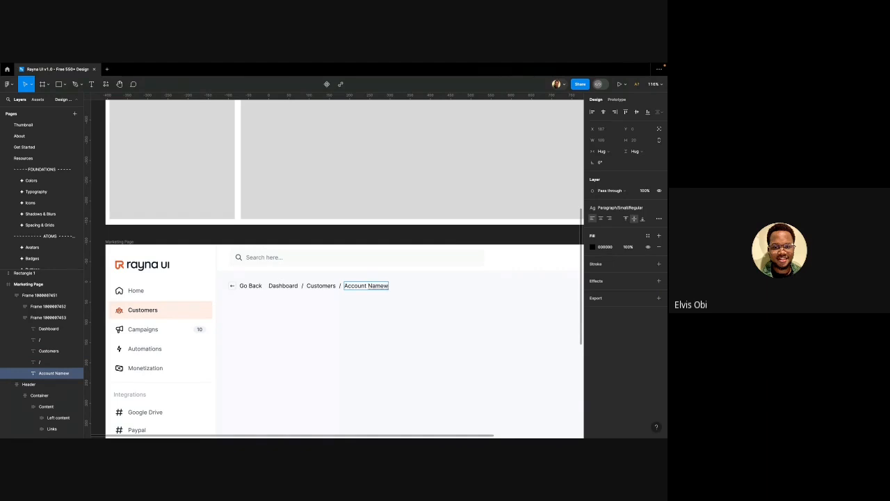
{"action": "key", "text": "Escape"}
{"action": "key", "text": "Escape"}
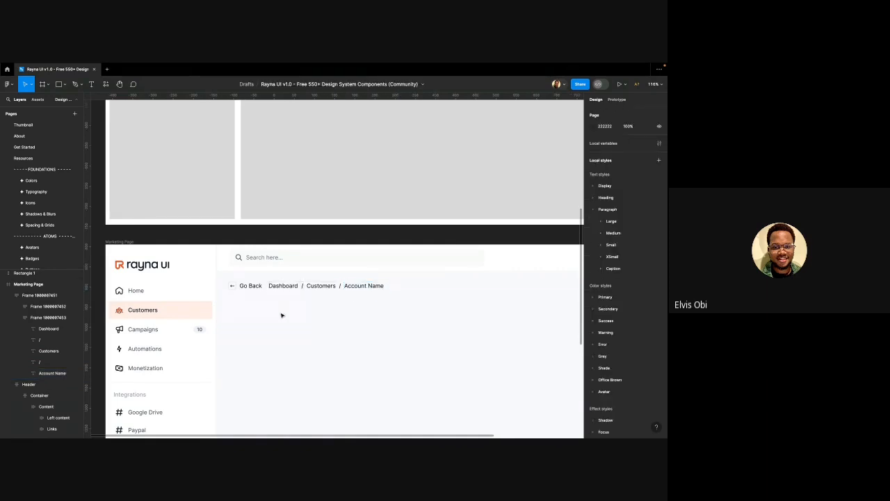
{"action": "scroll", "coordinate": [282, 313], "scroll_direction": "down", "scroll_amount": 1}
Select the Dashboard, Customers and both slash breadcrumb texts together
{"action": "scroll", "coordinate": [282, 314], "scroll_direction": "up", "scroll_amount": 1}
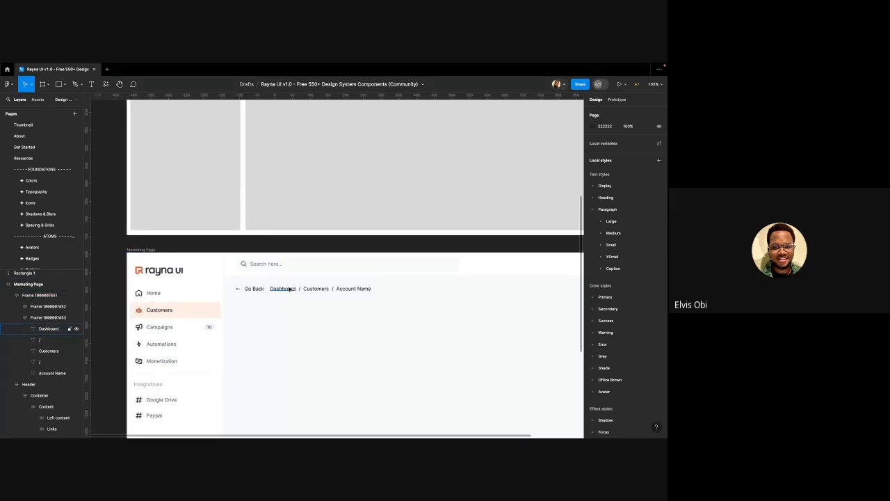
{"action": "left_click", "coordinate": [289, 289]}
{"action": "scroll", "coordinate": [292, 288], "scroll_direction": "up", "scroll_amount": 5}
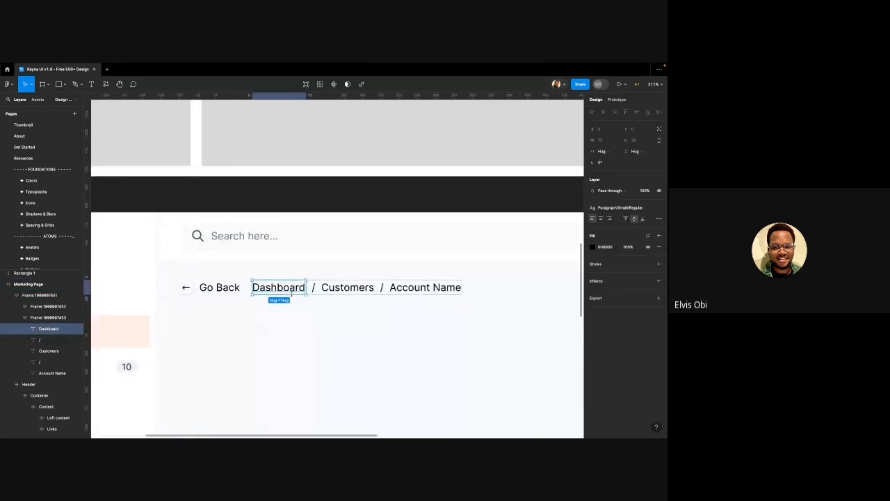
{"action": "left_click", "coordinate": [314, 287], "text": "shift"}
{"action": "left_click", "coordinate": [347, 287], "text": "shift"}
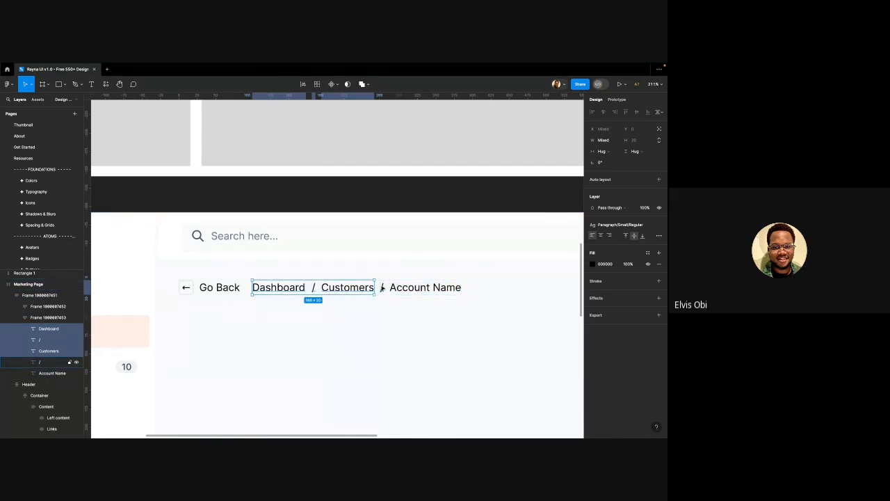
{"action": "left_click", "coordinate": [382, 288], "text": "shift"}
{"action": "scroll", "coordinate": [379, 289], "scroll_direction": "down", "scroll_amount": 2}
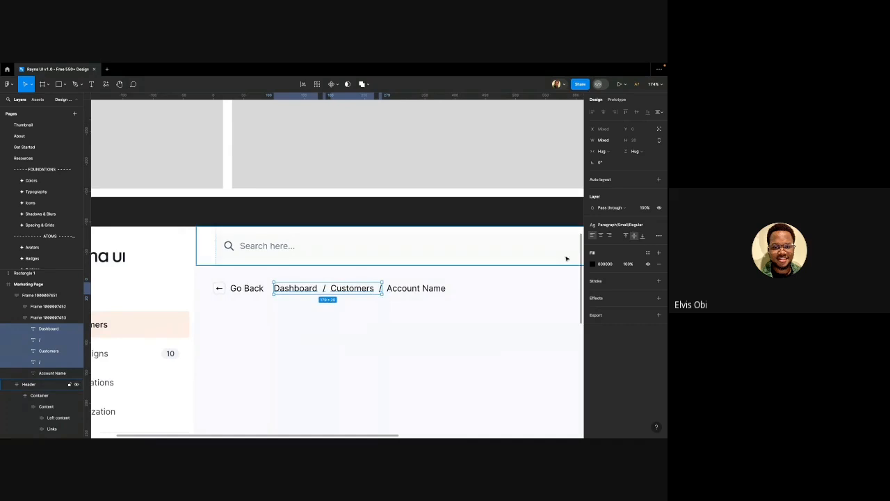
Apply the Grey/500 library colour style to the selected breadcrumb texts
{"action": "left_click", "coordinate": [648, 252]}
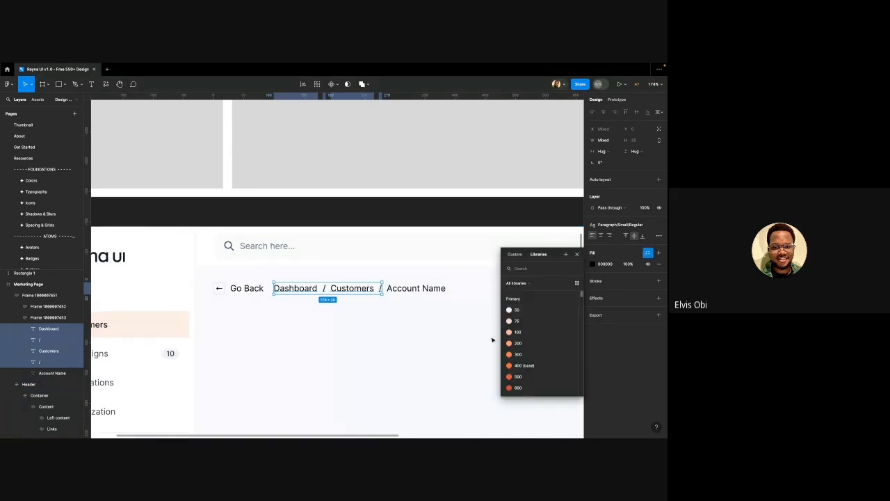
{"action": "scroll", "coordinate": [492, 340], "scroll_direction": "down", "scroll_amount": 1}
{"action": "scroll", "coordinate": [545, 332], "scroll_direction": "down", "scroll_amount": 5}
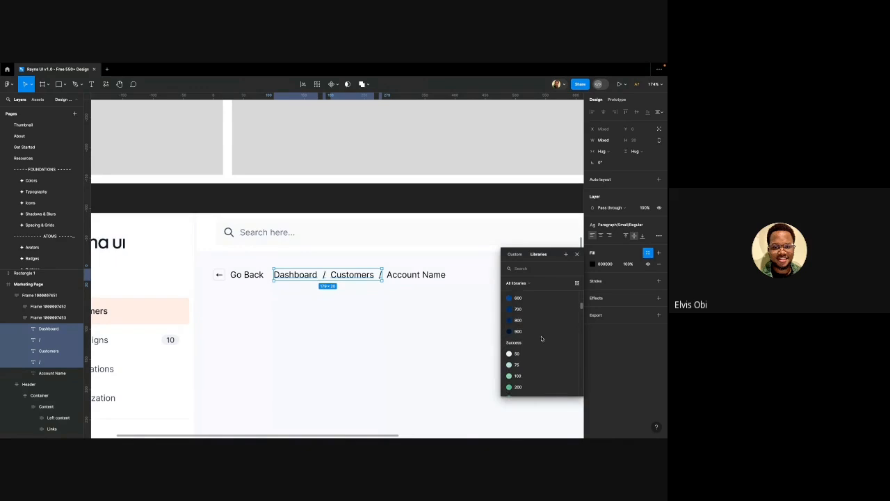
{"action": "scroll", "coordinate": [541, 338], "scroll_direction": "down", "scroll_amount": 15}
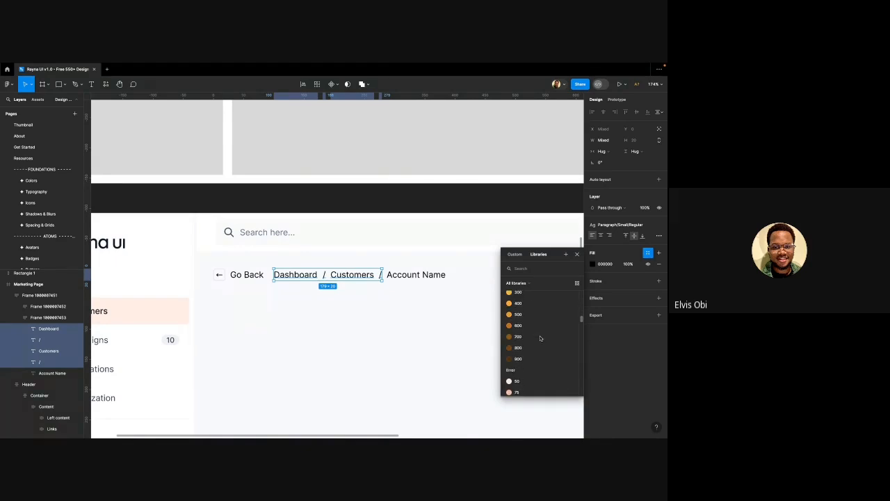
{"action": "scroll", "coordinate": [540, 338], "scroll_direction": "down", "scroll_amount": 15}
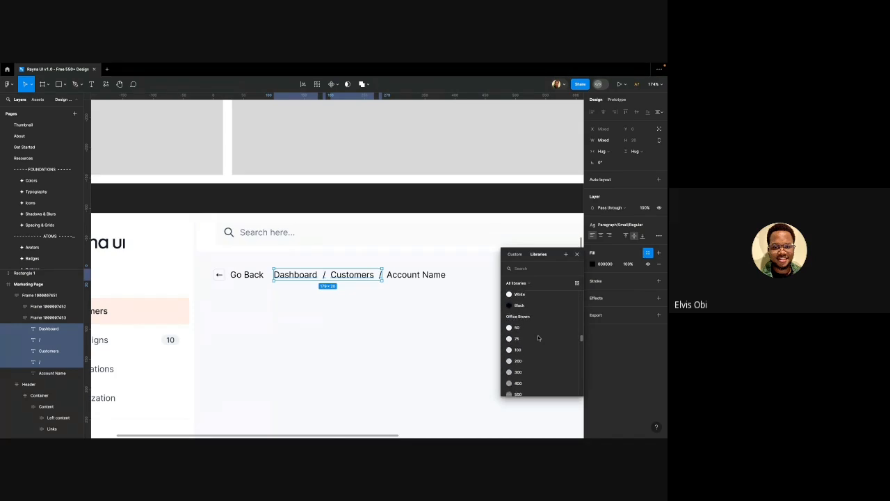
{"action": "scroll", "coordinate": [539, 338], "scroll_direction": "down", "scroll_amount": 4}
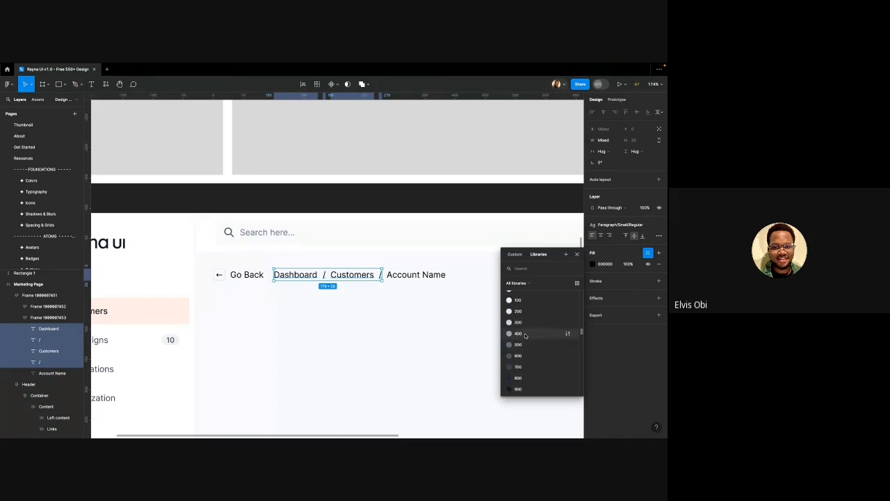
{"action": "scroll", "coordinate": [526, 336], "scroll_direction": "down", "scroll_amount": 2}
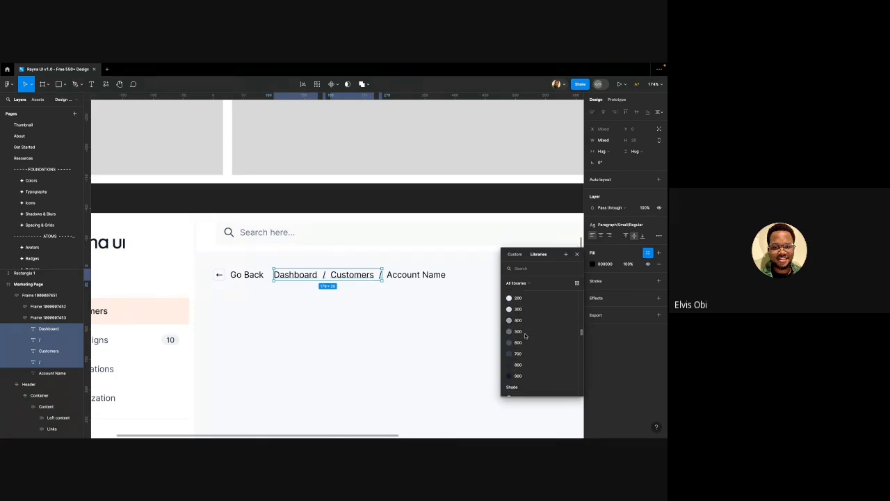
{"action": "left_click", "coordinate": [525, 333]}
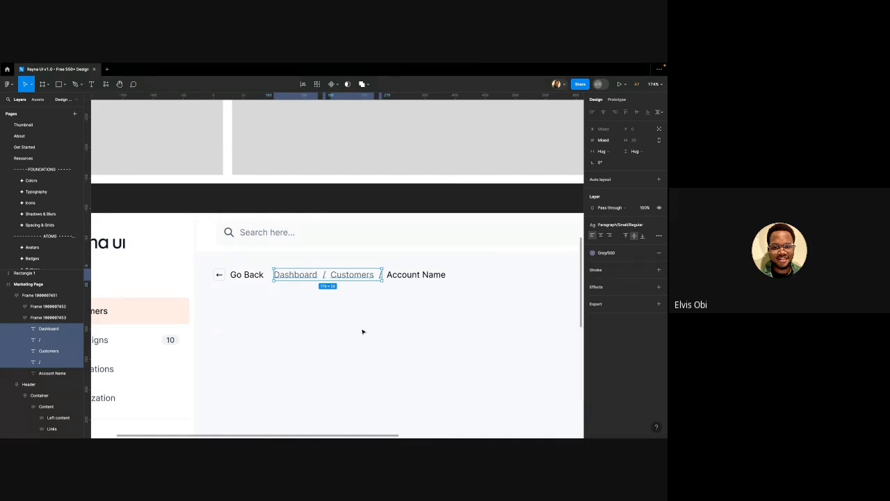
{"action": "left_click", "coordinate": [324, 325]}
{"action": "scroll", "coordinate": [280, 321], "scroll_direction": "down", "scroll_amount": 3}
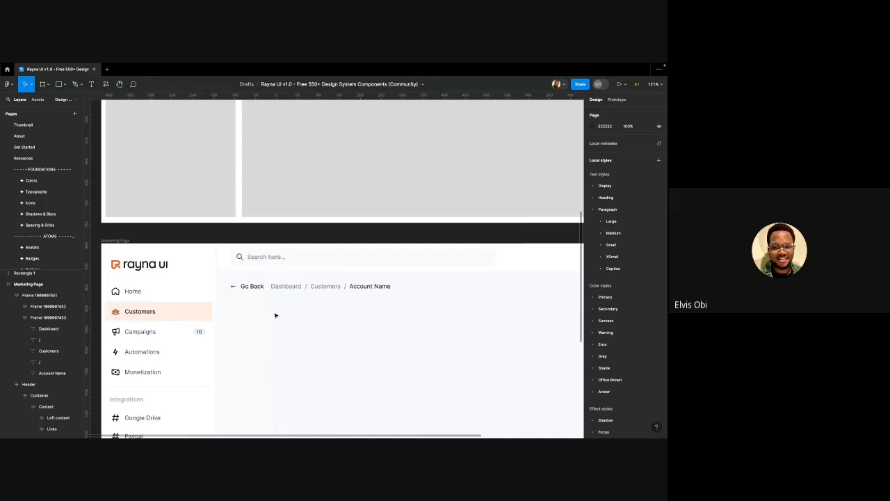
{"action": "scroll", "coordinate": [274, 314], "scroll_direction": "up", "scroll_amount": 5}
{"action": "scroll", "coordinate": [325, 313], "scroll_direction": "down", "scroll_amount": 4}
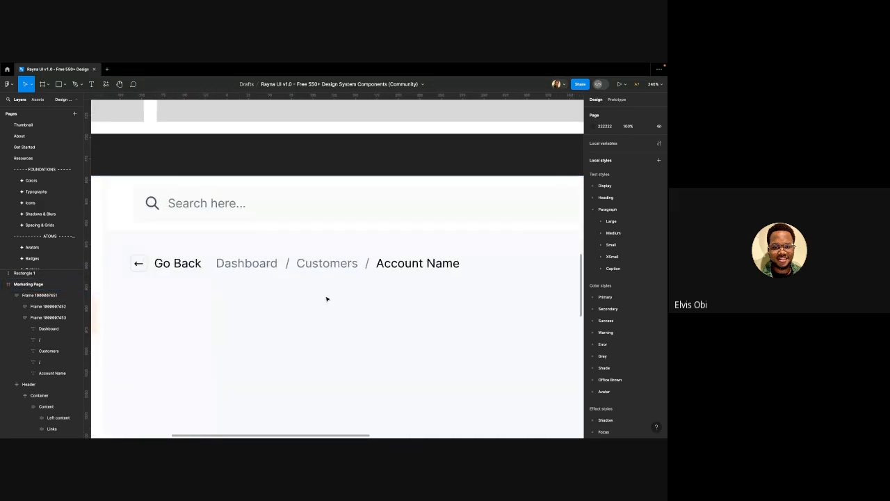
{"action": "scroll", "coordinate": [326, 299], "scroll_direction": "down", "scroll_amount": 3}
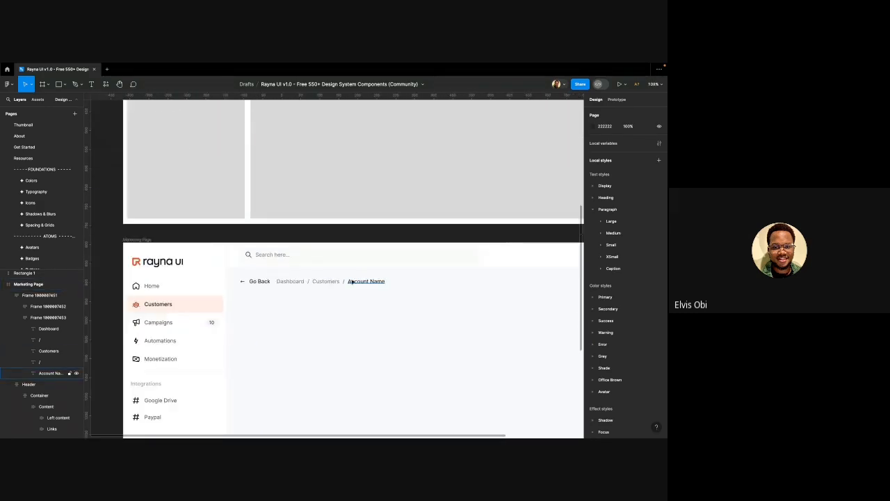
Fill the Account Name breadcrumb text with the Primary/700 library colour style
{"action": "left_click", "coordinate": [364, 281]}
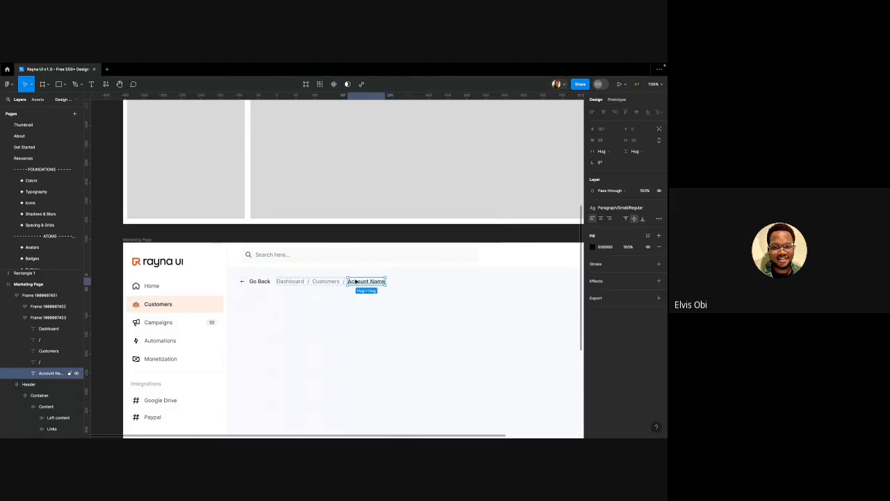
{"action": "left_click", "coordinate": [648, 236]}
{"action": "scroll", "coordinate": [529, 334], "scroll_direction": "down", "scroll_amount": 2}
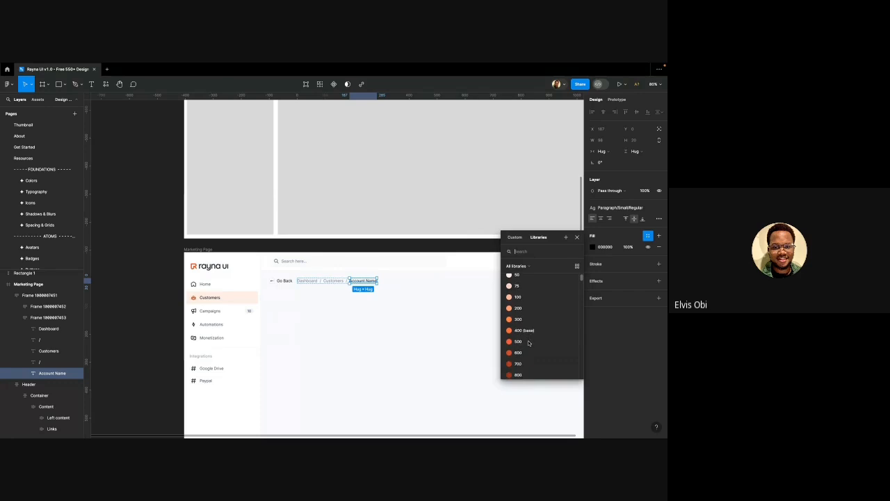
{"action": "left_click", "coordinate": [528, 351]}
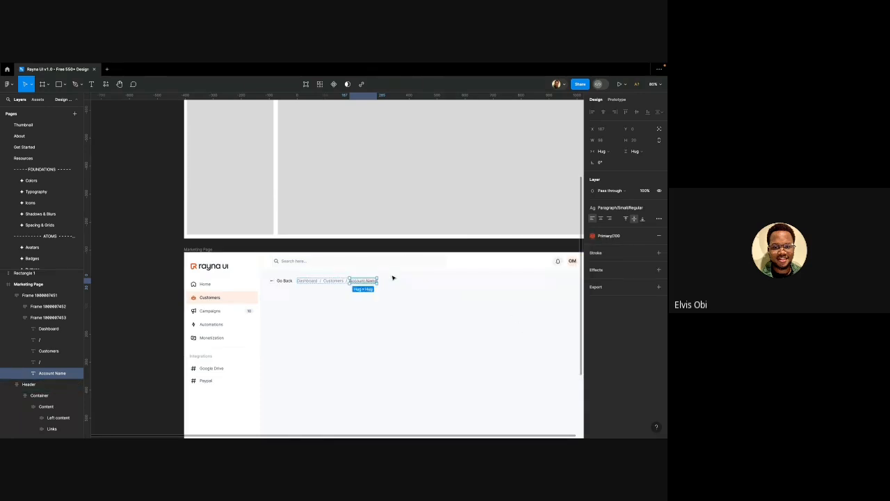
{"action": "left_click", "coordinate": [330, 303]}
{"action": "scroll", "coordinate": [311, 302], "scroll_direction": "right", "scroll_amount": 1}
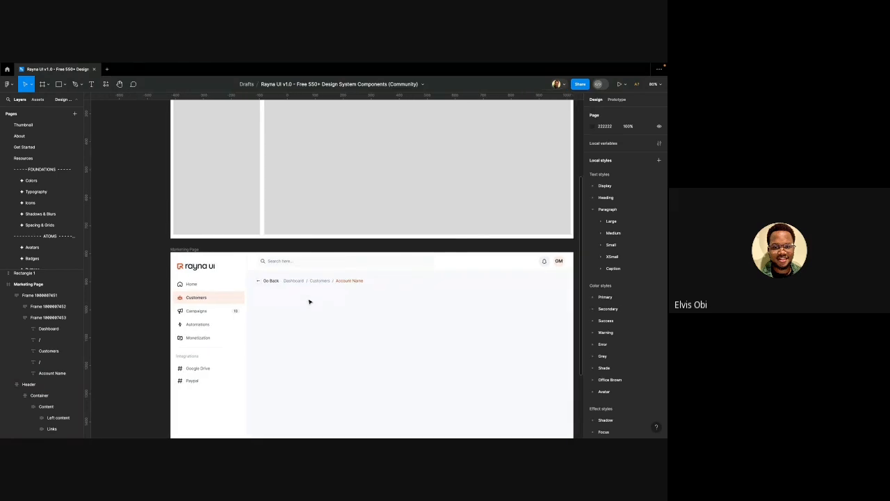
{"action": "scroll", "coordinate": [310, 301], "scroll_direction": "up", "scroll_amount": 2}
{"action": "scroll", "coordinate": [309, 302], "scroll_direction": "up", "scroll_amount": 1}
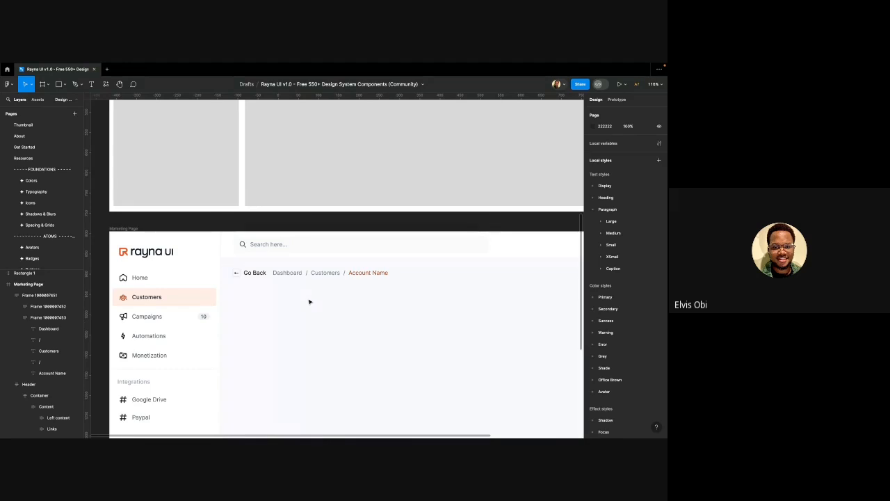
{"action": "left_click", "coordinate": [262, 271]}
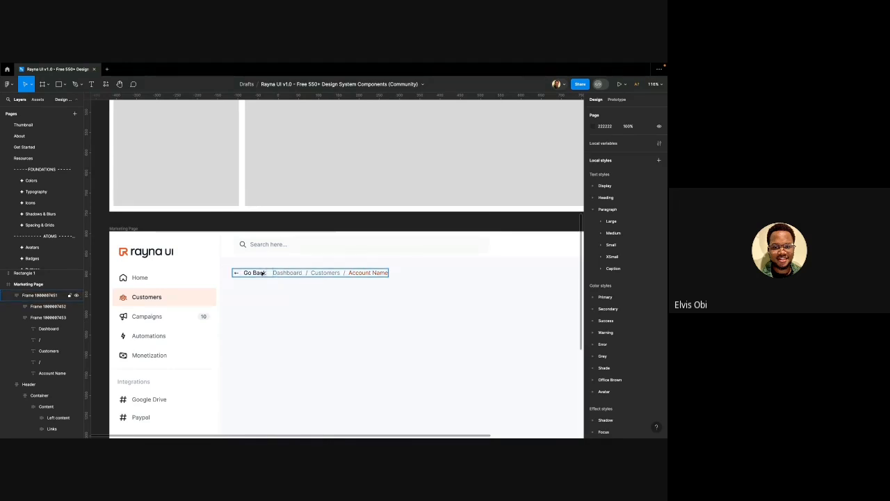
Alt-drag the breadcrumb row down to place a copy 24 px below, at Y 136
{"action": "scroll", "coordinate": [262, 273], "scroll_direction": "down", "scroll_amount": 2}
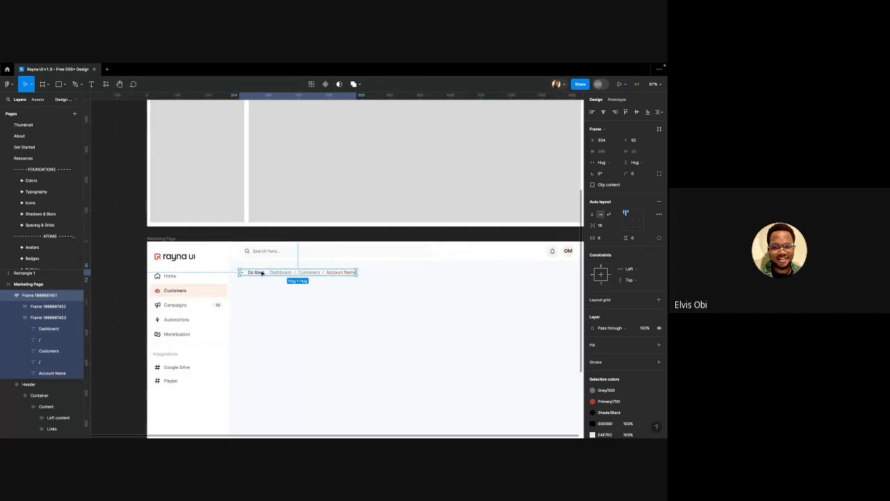
{"action": "mouse_move", "coordinate": [262, 272]}
{"action": "left_mouse_down"}
{"action": "mouse_move", "coordinate": [255, 305]}
{"action": "mouse_move", "coordinate": [261, 286]}
{"action": "left_mouse_up"}
{"action": "scroll", "coordinate": [260, 282], "scroll_direction": "up", "scroll_amount": 4}
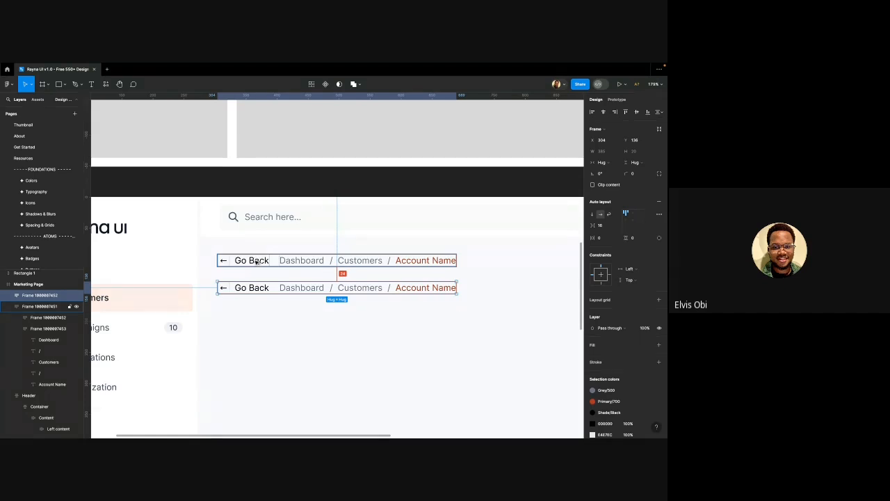
{"action": "scroll", "coordinate": [237, 288], "scroll_direction": "down", "scroll_amount": 10}
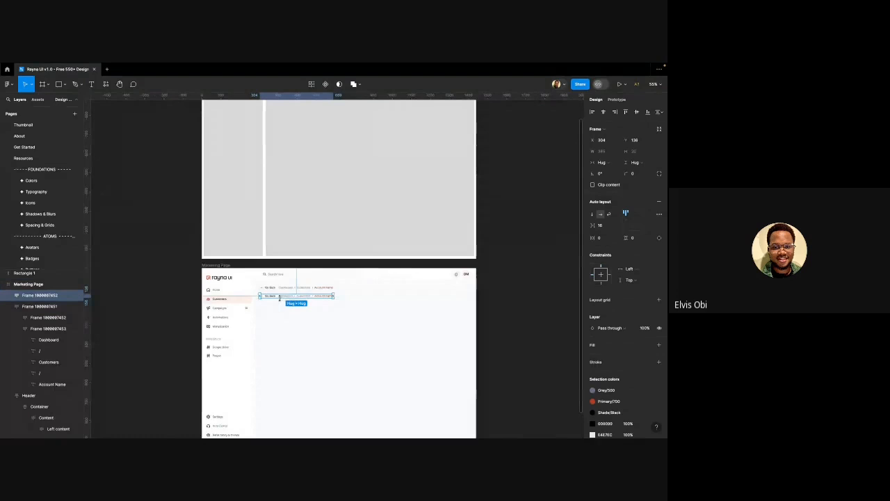
{"action": "scroll", "coordinate": [279, 298], "scroll_direction": "down", "scroll_amount": 2}
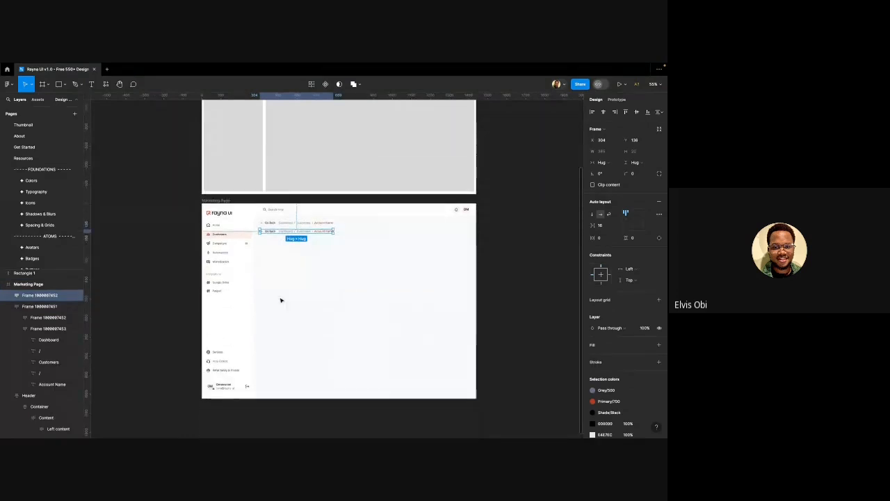
Select the sidebar profile avatar and jump to its main component
{"action": "left_click", "coordinate": [230, 385]}
{"action": "left_click", "coordinate": [227, 386]}
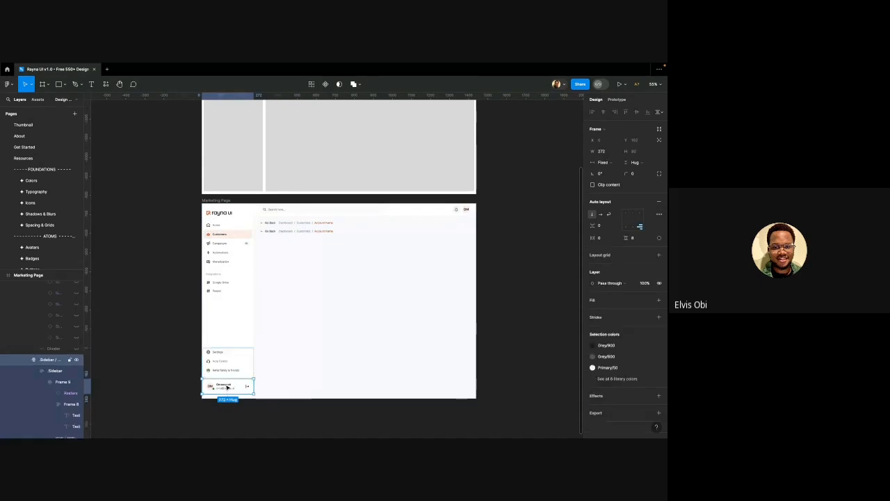
{"action": "left_click", "coordinate": [227, 387]}
{"action": "scroll", "coordinate": [226, 387], "scroll_direction": "up", "scroll_amount": 2}
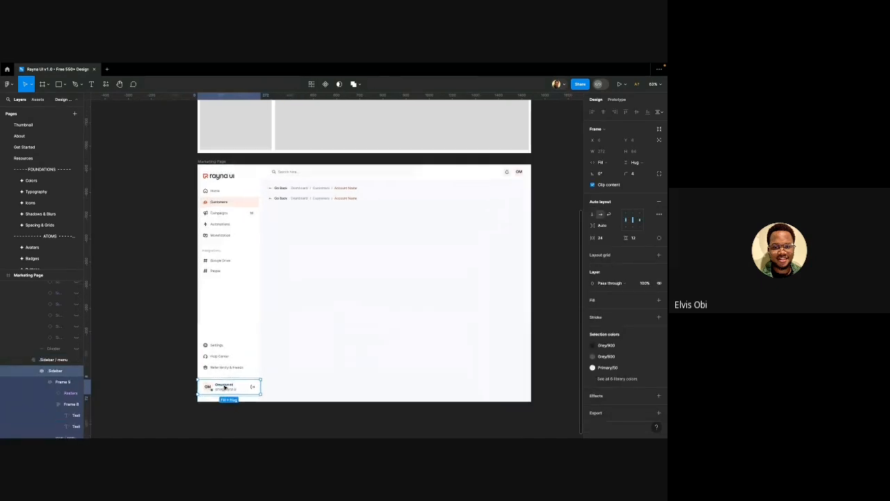
{"action": "scroll", "coordinate": [224, 388], "scroll_direction": "up", "scroll_amount": 2}
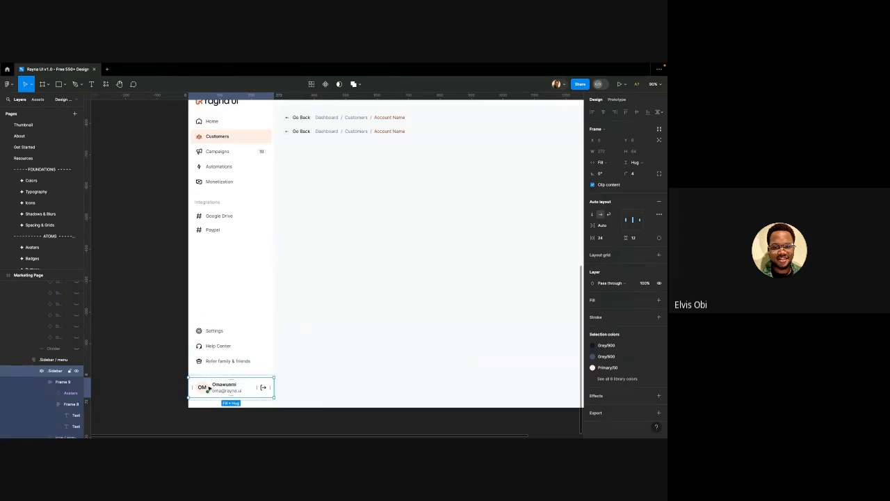
{"action": "double_click", "coordinate": [206, 389]}
{"action": "right_click", "coordinate": [206, 390]}
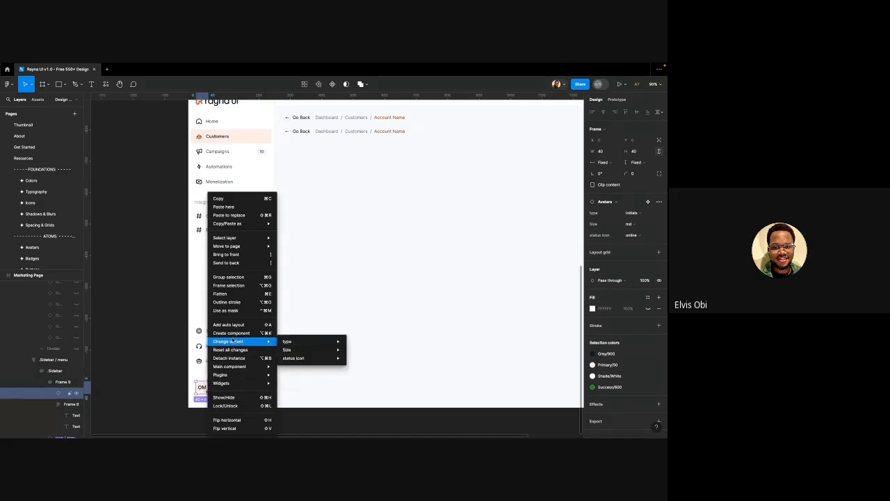
{"action": "mouse_move", "coordinate": [250, 367]}
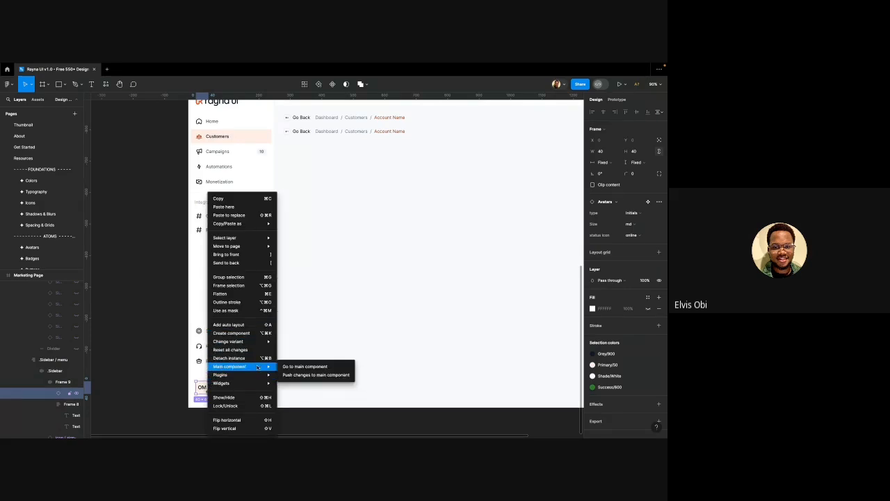
{"action": "left_click", "coordinate": [310, 366]}
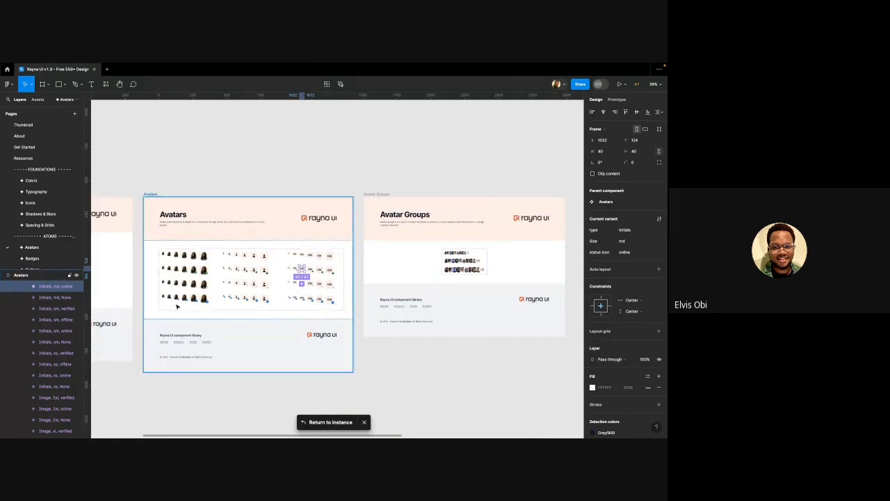
Select the Image/lg/verified avatar variant and return to the Design with Rayna page
{"action": "scroll", "coordinate": [178, 302], "scroll_direction": "up", "scroll_amount": 5}
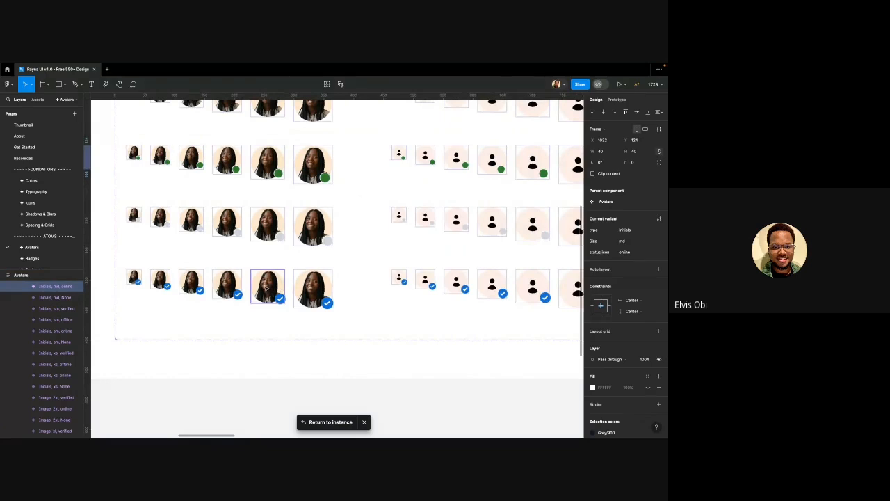
{"action": "scroll", "coordinate": [285, 285], "scroll_direction": "left", "scroll_amount": 3}
{"action": "scroll", "coordinate": [295, 285], "scroll_direction": "up", "scroll_amount": 3}
{"action": "left_click", "coordinate": [298, 284]}
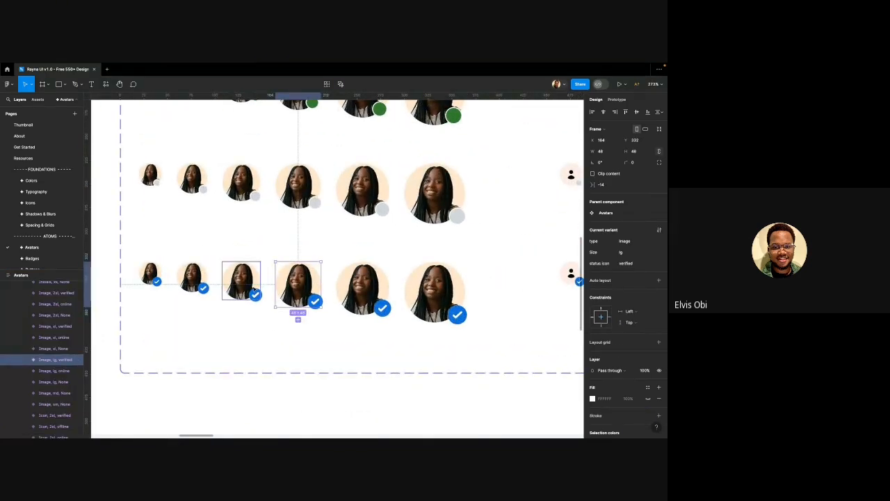
{"action": "scroll", "coordinate": [251, 285], "scroll_direction": "down", "scroll_amount": 2}
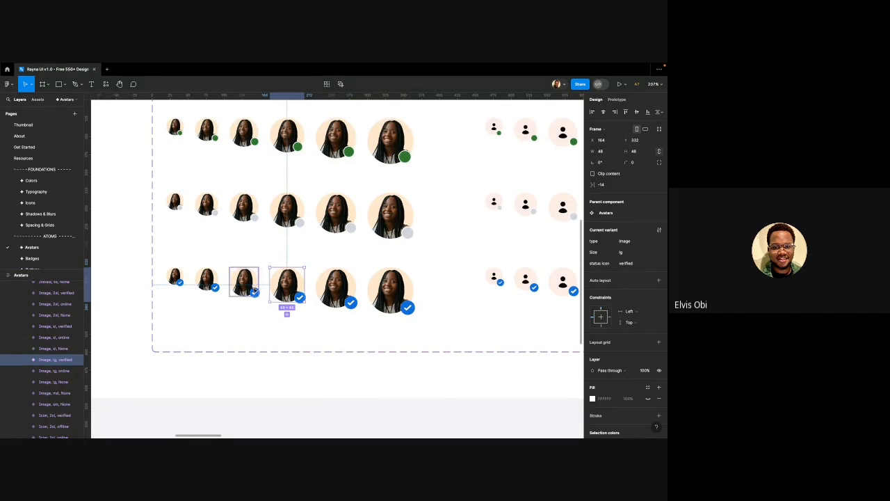
{"action": "scroll", "coordinate": [290, 286], "scroll_direction": "down", "scroll_amount": 2}
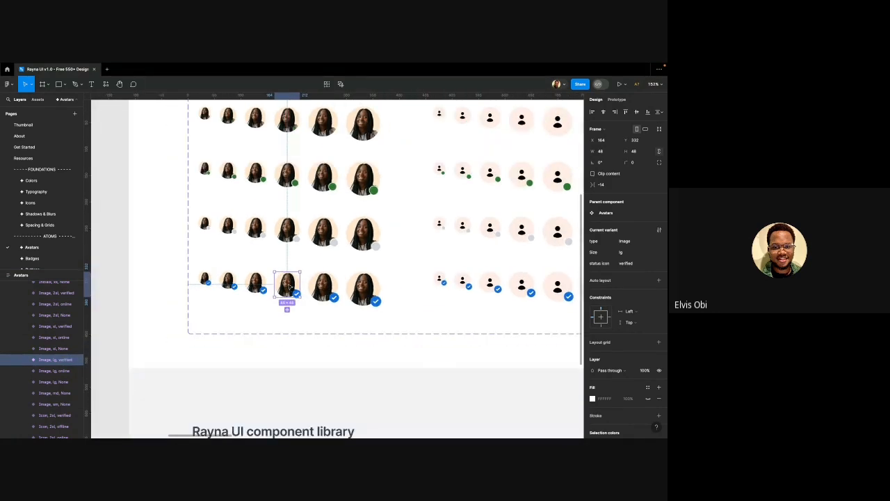
{"action": "scroll", "coordinate": [290, 286], "scroll_direction": "down", "scroll_amount": 1}
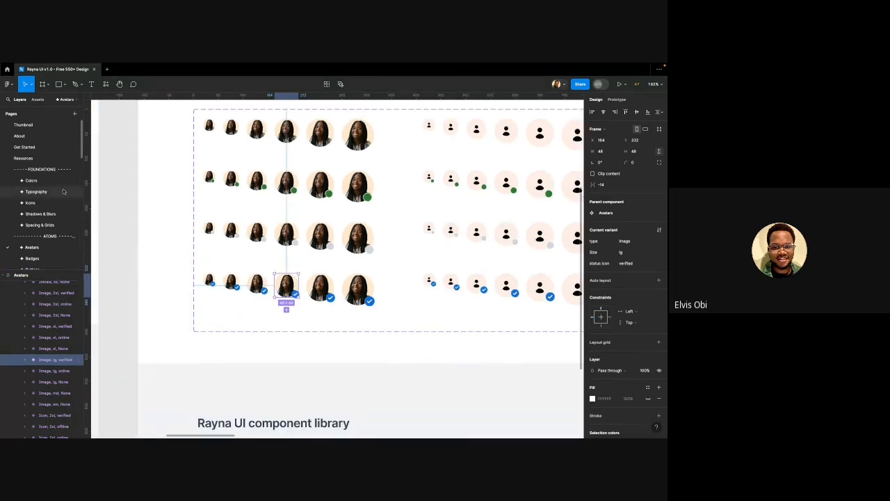
{"action": "scroll", "coordinate": [56, 184], "scroll_direction": "down", "scroll_amount": 6}
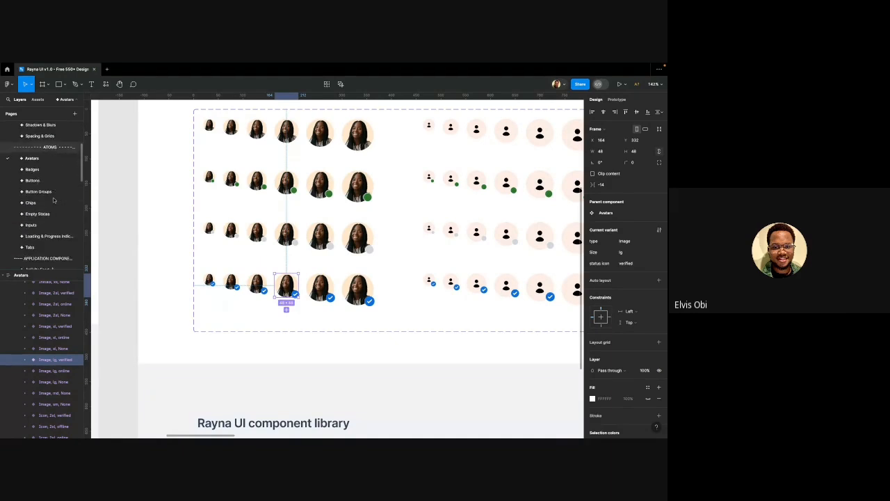
{"action": "scroll", "coordinate": [50, 210], "scroll_direction": "down", "scroll_amount": 6}
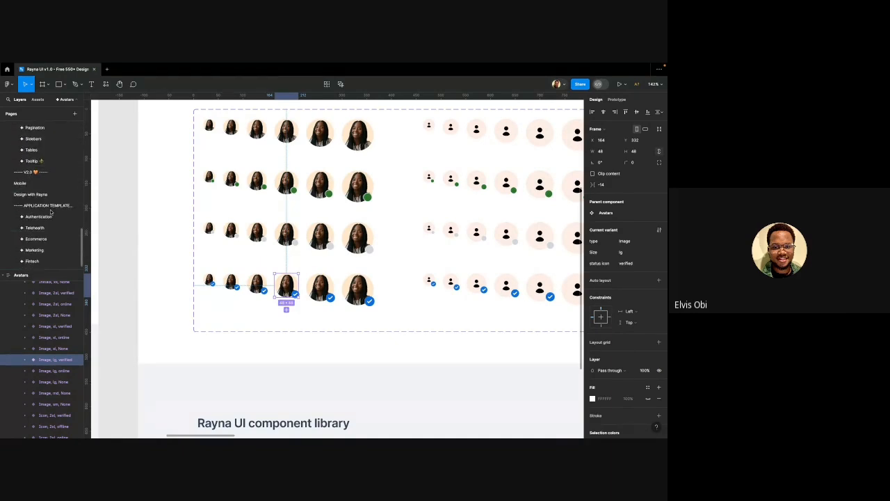
{"action": "left_click", "coordinate": [67, 198]}
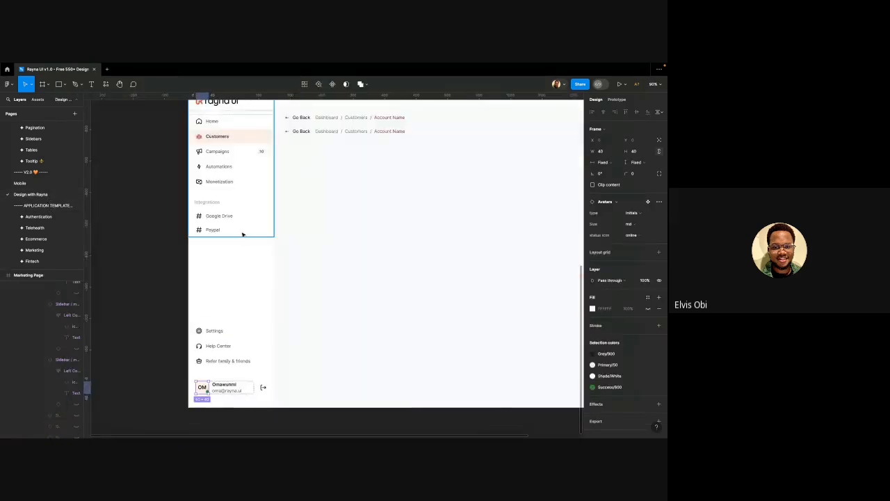
Paste the verified image avatar below the breadcrumb, keeping its Size at lg
{"action": "left_click", "coordinate": [294, 160]}
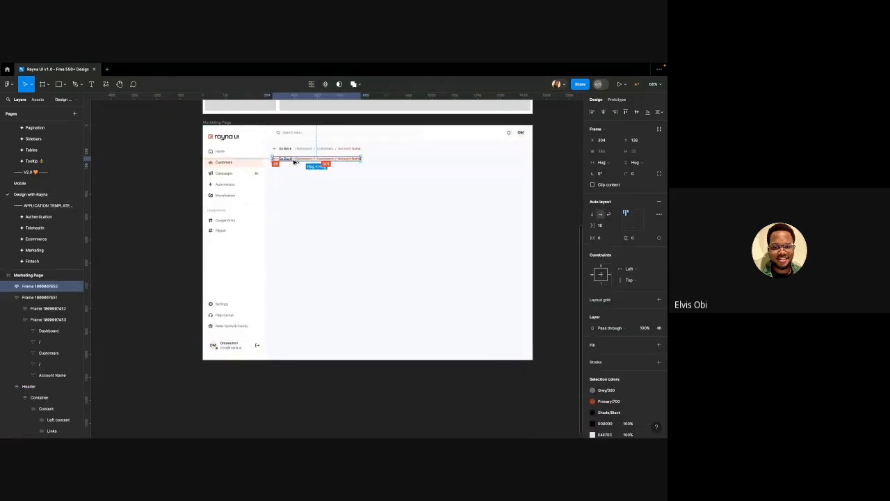
{"action": "key", "text": "ctrl+shift+r"}
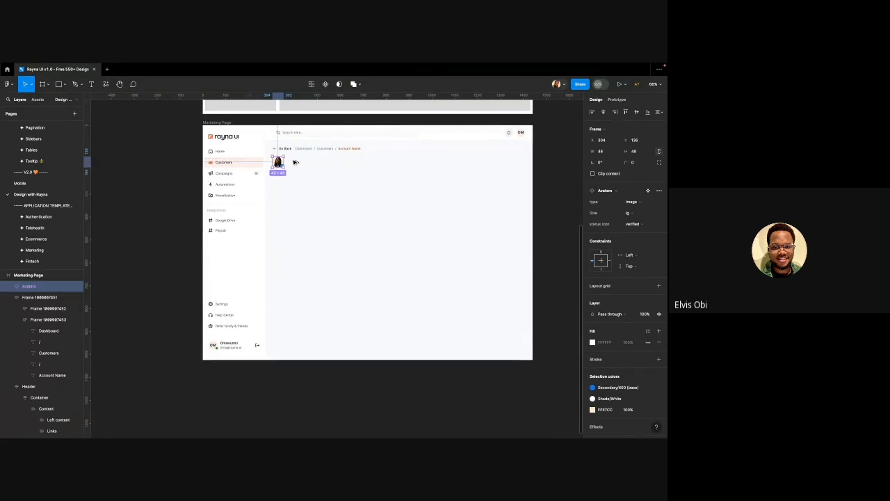
{"action": "scroll", "coordinate": [293, 161], "scroll_direction": "up", "scroll_amount": 6}
{"action": "scroll", "coordinate": [272, 161], "scroll_direction": "up", "scroll_amount": 1}
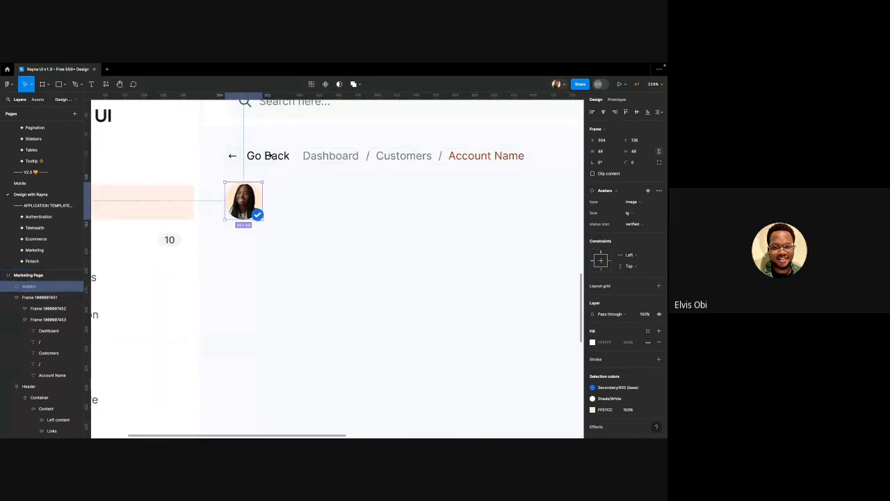
{"action": "scroll", "coordinate": [263, 168], "scroll_direction": "up", "scroll_amount": 2}
{"action": "scroll", "coordinate": [262, 169], "scroll_direction": "up", "scroll_amount": 2}
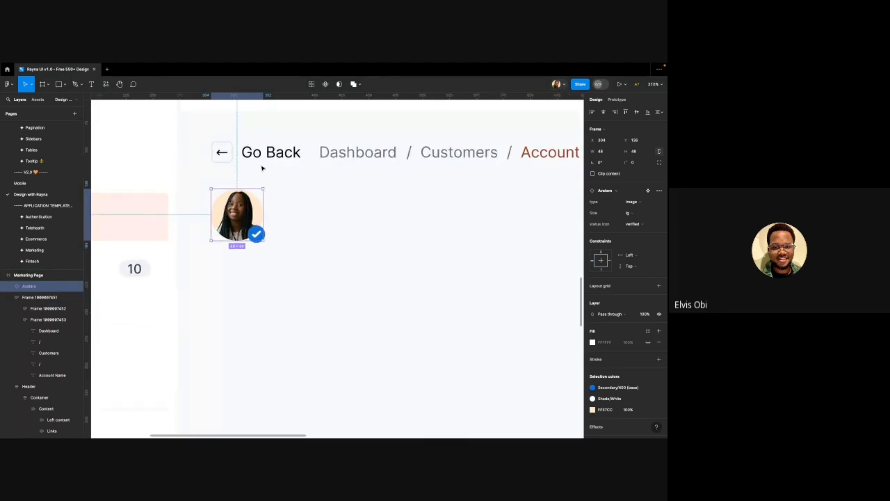
{"action": "scroll", "coordinate": [260, 172], "scroll_direction": "up", "scroll_amount": 1}
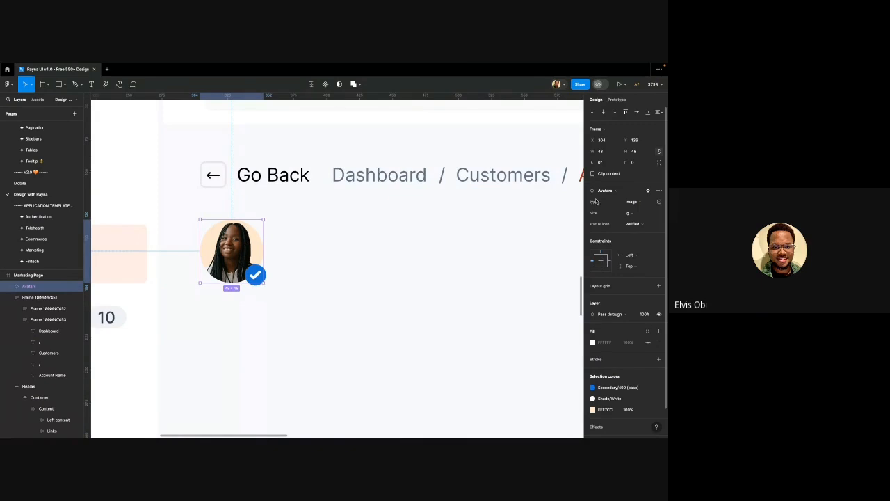
{"action": "left_click", "coordinate": [621, 215]}
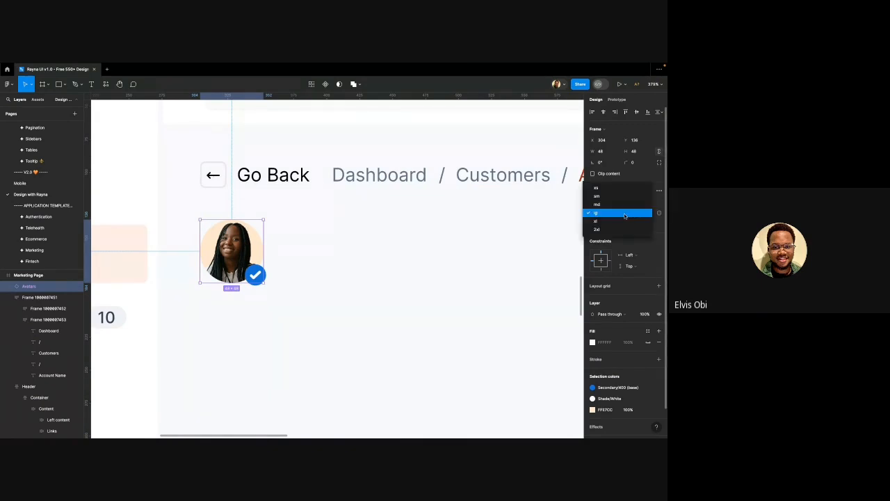
{"action": "left_click", "coordinate": [612, 216]}
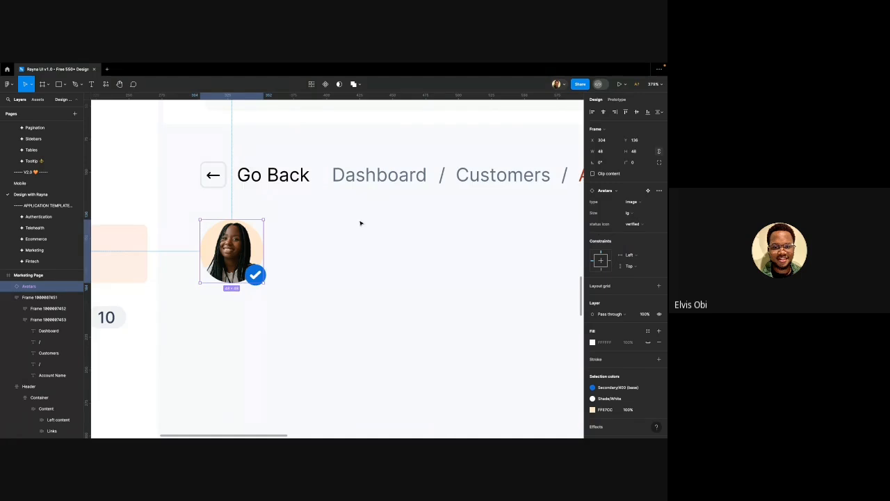
Alt-drag a copy of the Go Back text beside the avatar
{"action": "scroll", "coordinate": [296, 225], "scroll_direction": "down", "scroll_amount": 4}
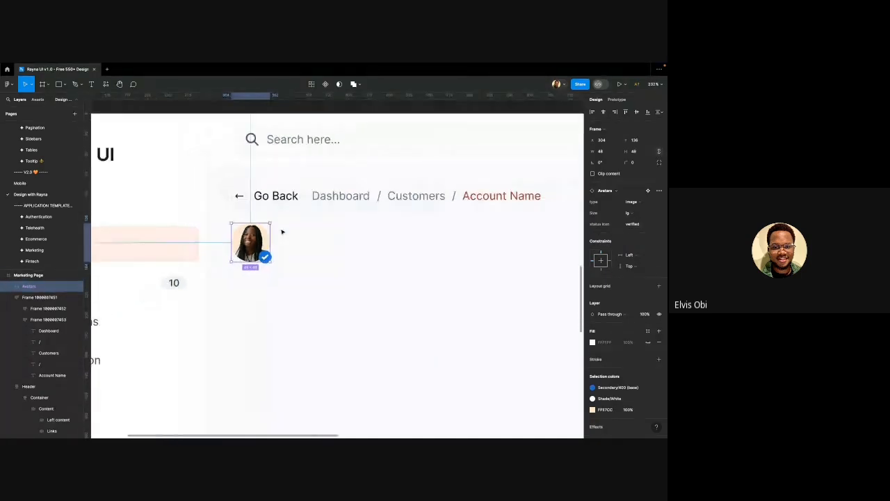
{"action": "left_click", "coordinate": [275, 198]}
{"action": "left_click_drag", "start_coordinate": [275, 198], "coordinate": [303, 237]}
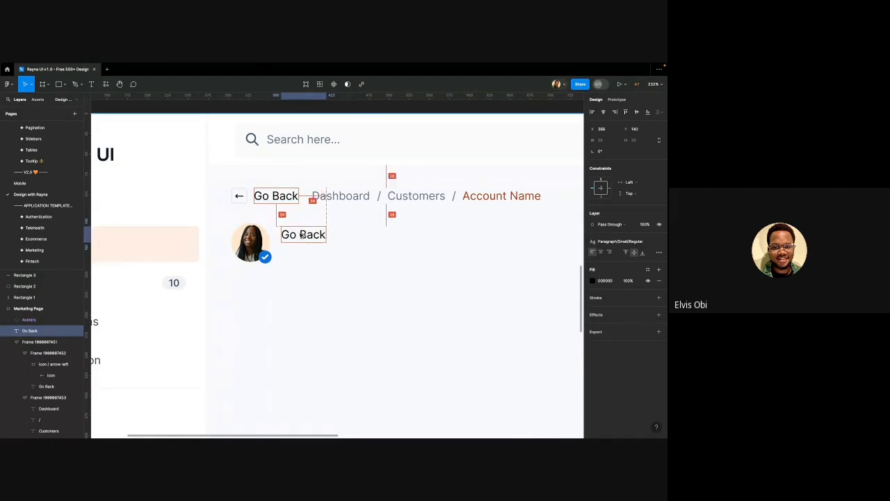
Wrap the avatar and Go Back text in an auto-layout frame and duplicate the text
{"action": "left_click", "coordinate": [259, 238], "text": "shift"}
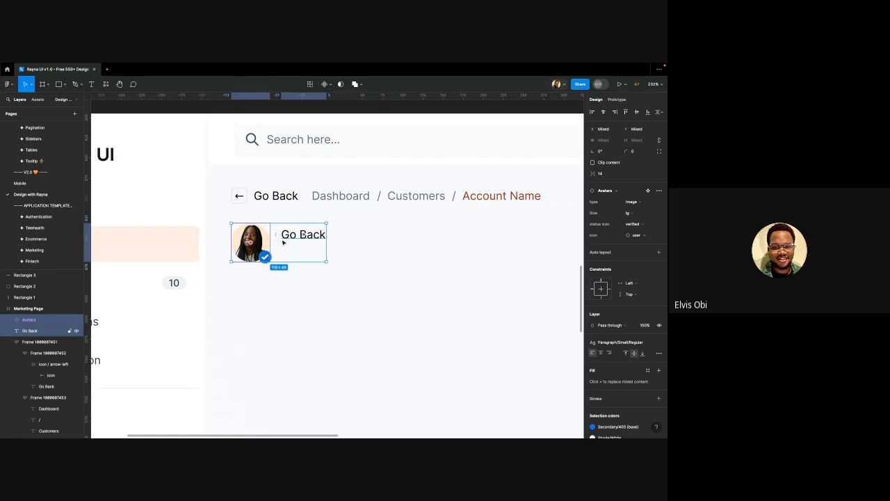
{"action": "key", "text": "shift+a"}
{"action": "left_click", "coordinate": [290, 235]}
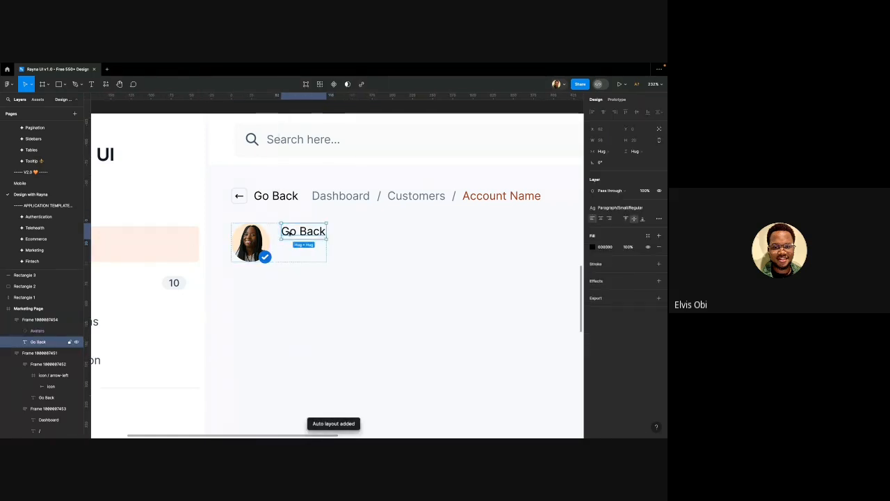
{"action": "key", "text": "ctrl+d"}
Stack the two Go Back texts in a vertical auto-layout frame with an 8 gap
{"action": "left_click", "coordinate": [304, 237], "text": "shift"}
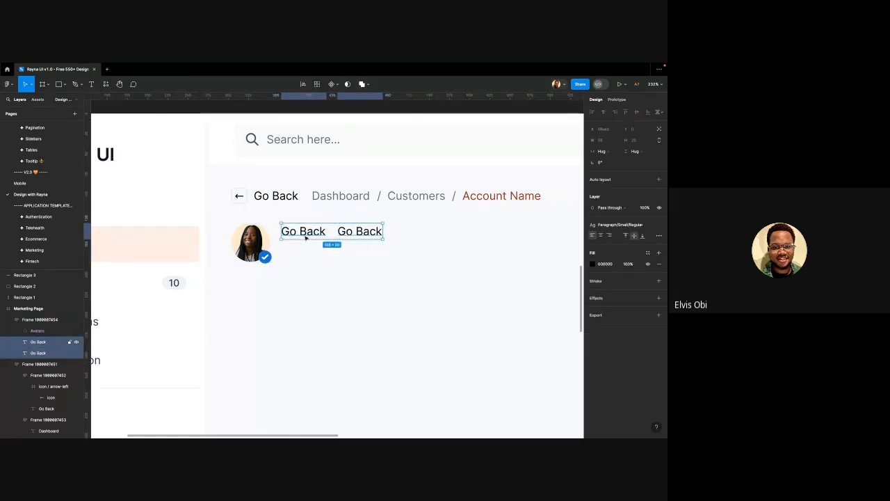
{"action": "key", "text": "shift+a"}
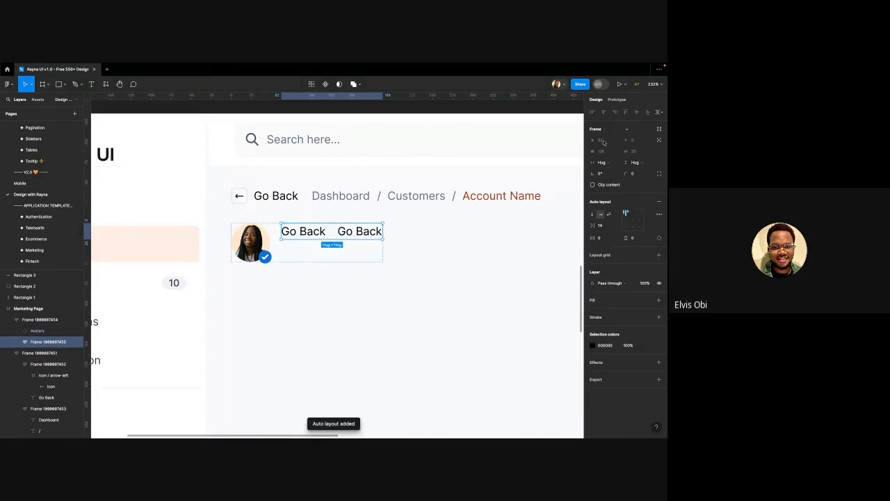
{"action": "left_click", "coordinate": [592, 215]}
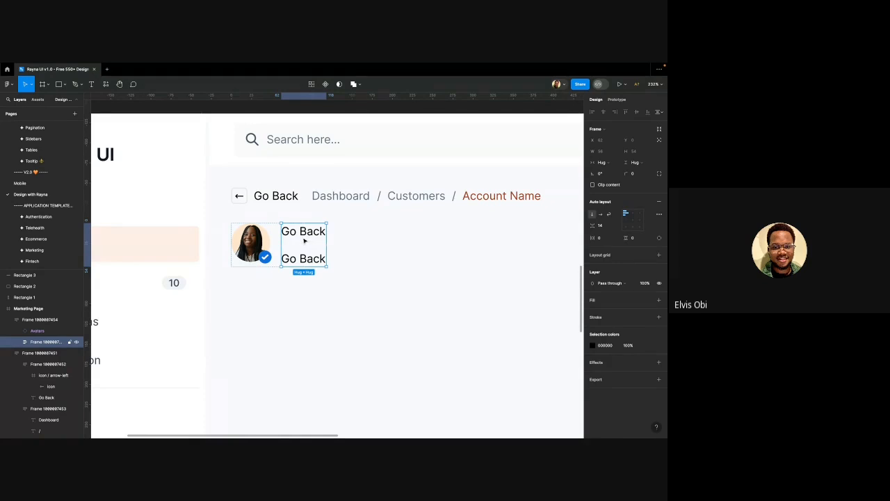
{"action": "mouse_move", "coordinate": [305, 245]}
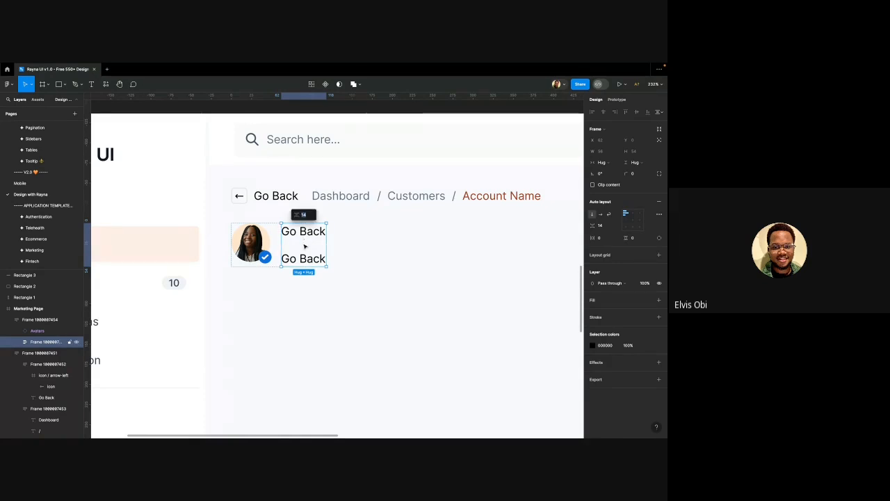
{"action": "type", "text": "8"}
{"action": "key", "text": "Return"}
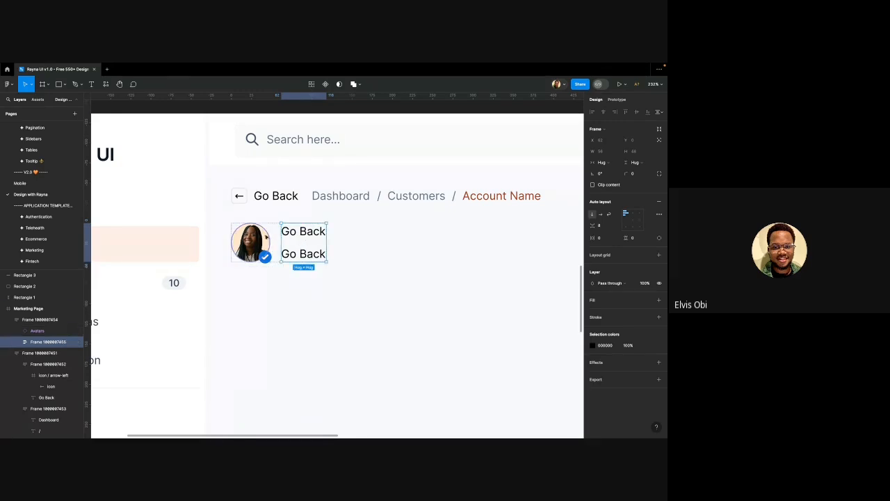
{"action": "left_click", "coordinate": [293, 232]}
Replace the two Go Back texts with the customer's full name and e-mail address
{"action": "double_click", "coordinate": [292, 232]}
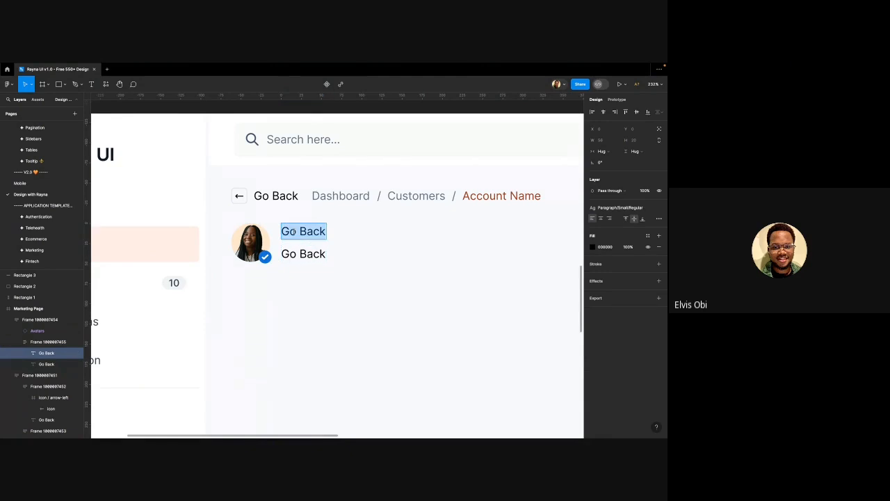
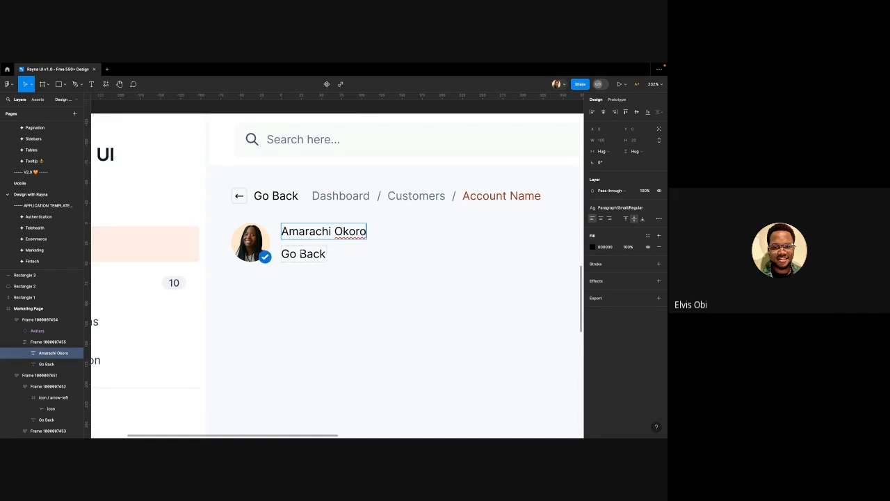
{"action": "left_click", "coordinate": [302, 255]}
{"action": "double_click", "coordinate": [301, 254]}
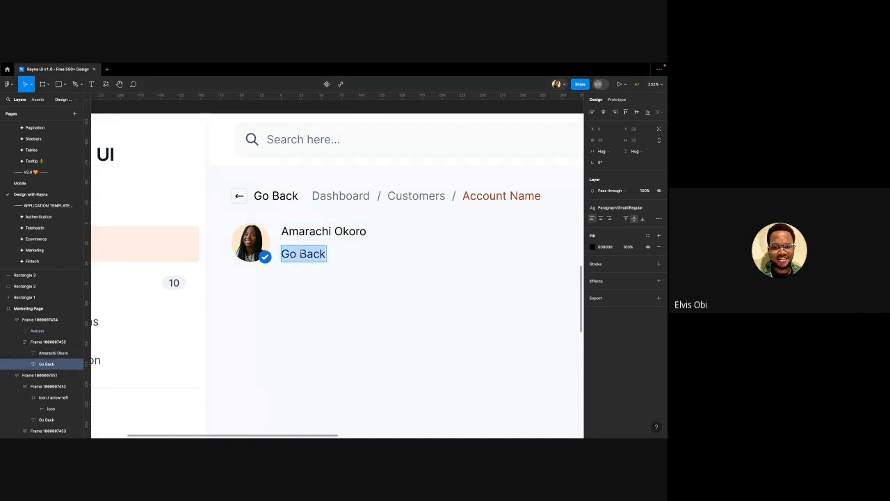
{"action": "type", "text": "ama"}
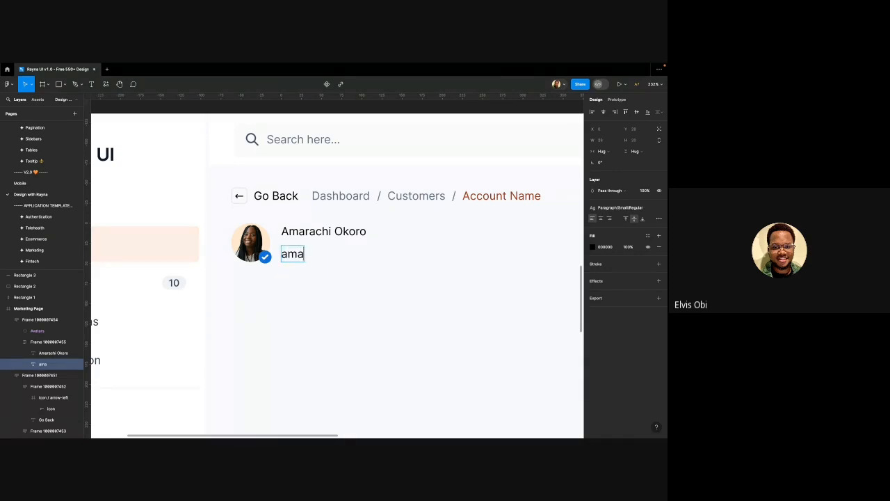
{"action": "type", "text": "rachi.okoro"}
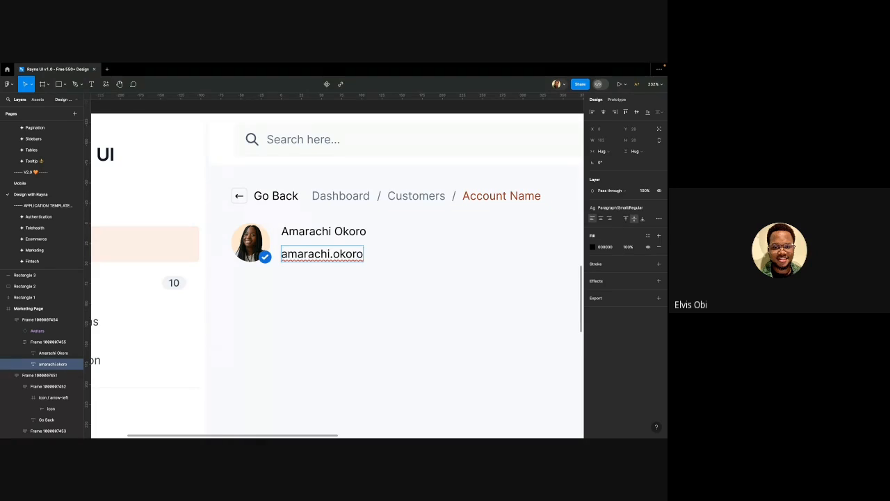
{"action": "type", "text": "@exam"}
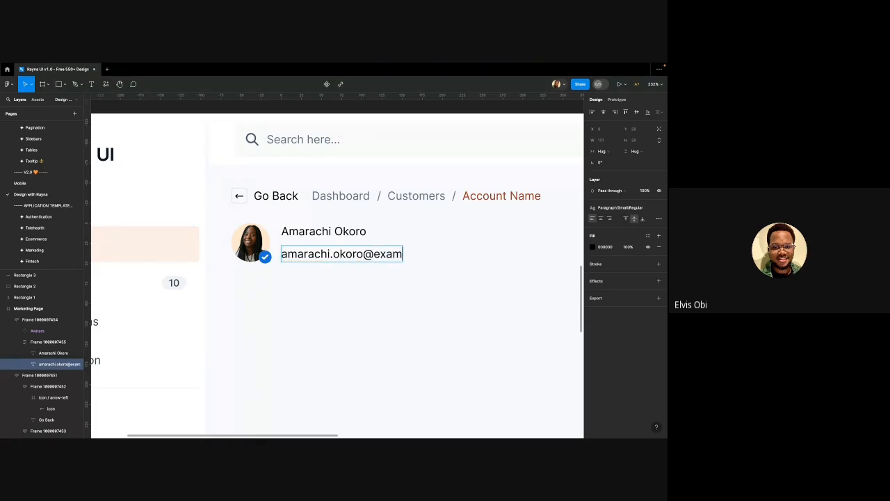
{"action": "type", "text": "ple.com"}
{"action": "key", "text": "Escape"}
{"action": "scroll", "coordinate": [267, 283], "scroll_direction": "right", "scroll_amount": 1}
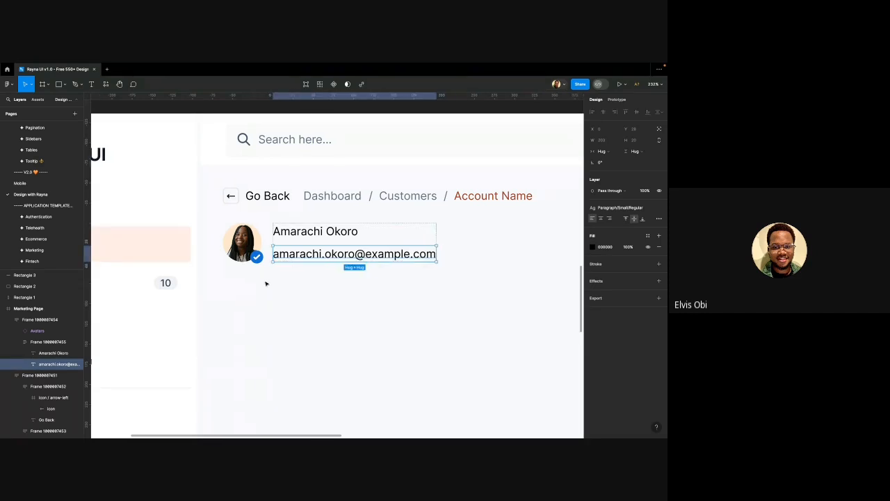
{"action": "scroll", "coordinate": [339, 202], "scroll_direction": "down", "scroll_amount": 3}
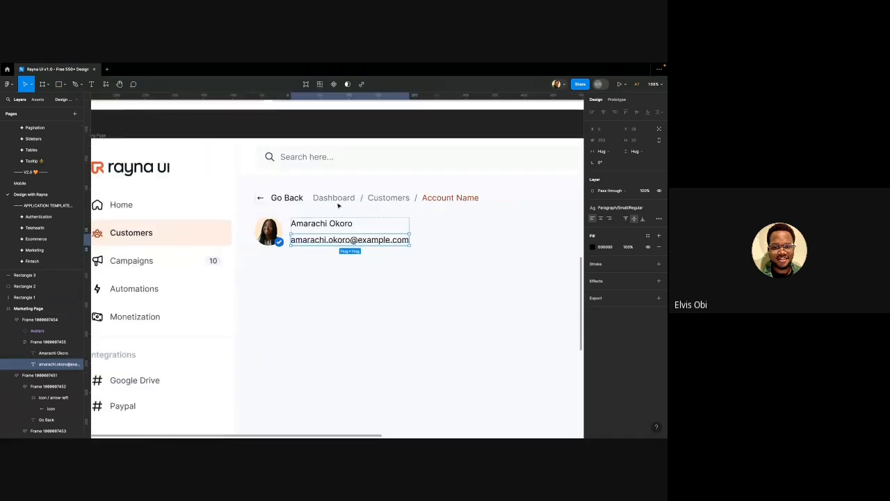
{"action": "left_click", "coordinate": [341, 199]}
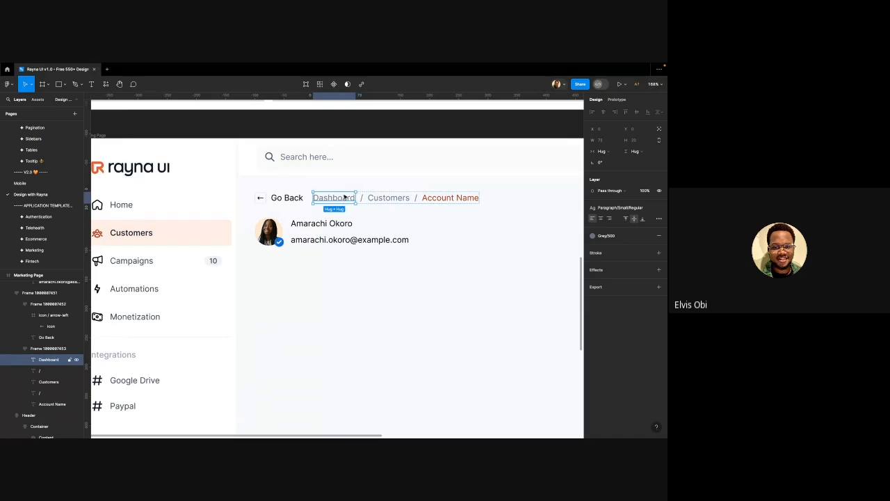
{"action": "scroll", "coordinate": [321, 241], "scroll_direction": "down", "scroll_amount": 2}
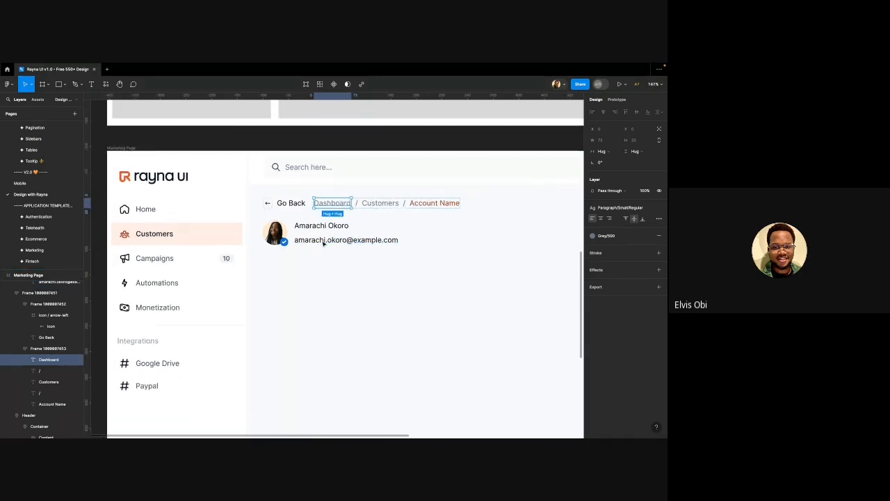
{"action": "left_click", "coordinate": [324, 242]}
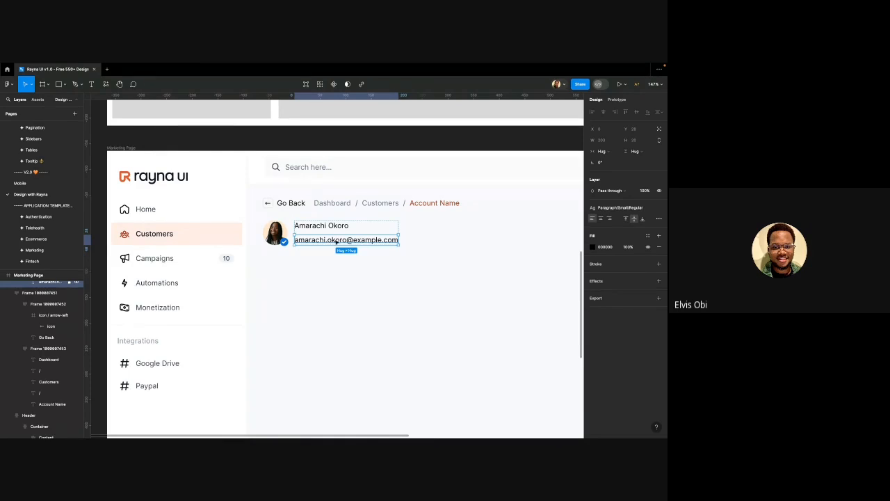
{"action": "scroll", "coordinate": [332, 204], "scroll_direction": "up", "scroll_amount": 4}
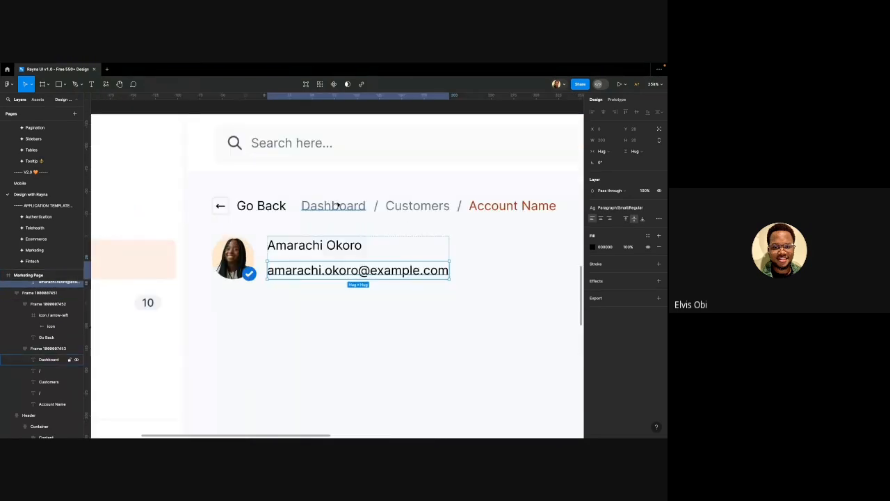
{"action": "left_click", "coordinate": [335, 205]}
{"action": "scroll", "coordinate": [314, 226], "scroll_direction": "down", "scroll_amount": 4}
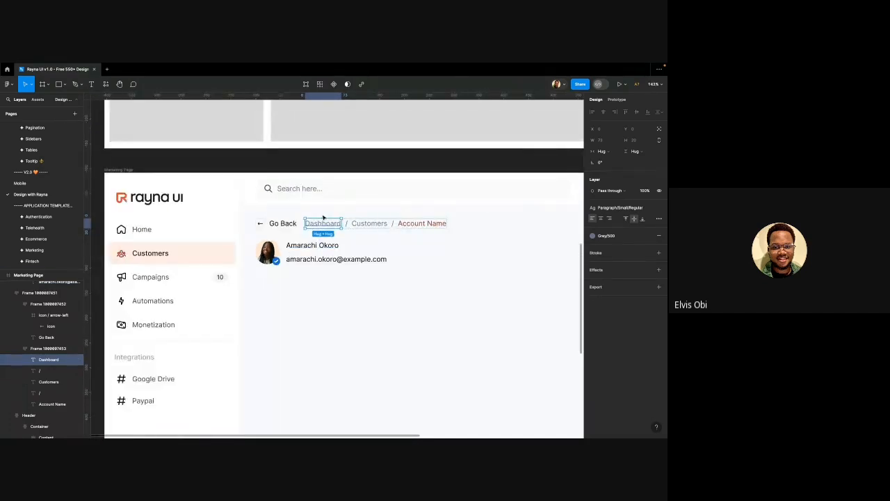
{"action": "scroll", "coordinate": [324, 221], "scroll_direction": "up", "scroll_amount": 5}
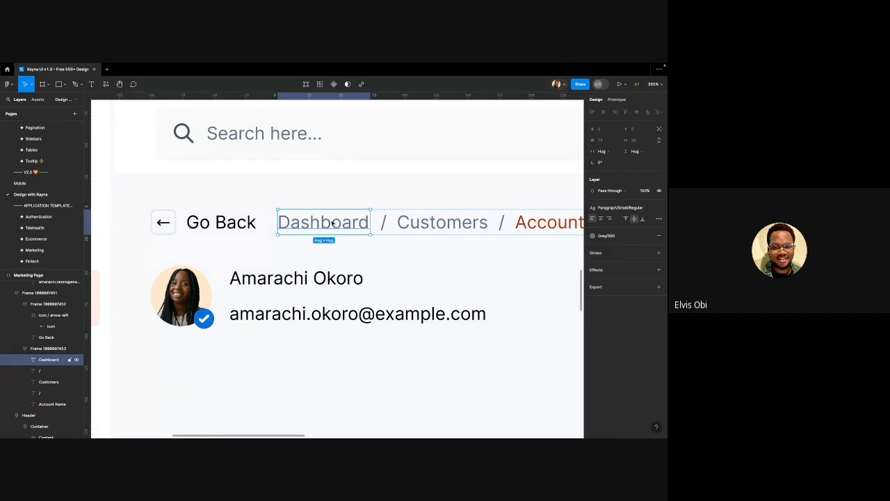
{"action": "left_click", "coordinate": [293, 315]}
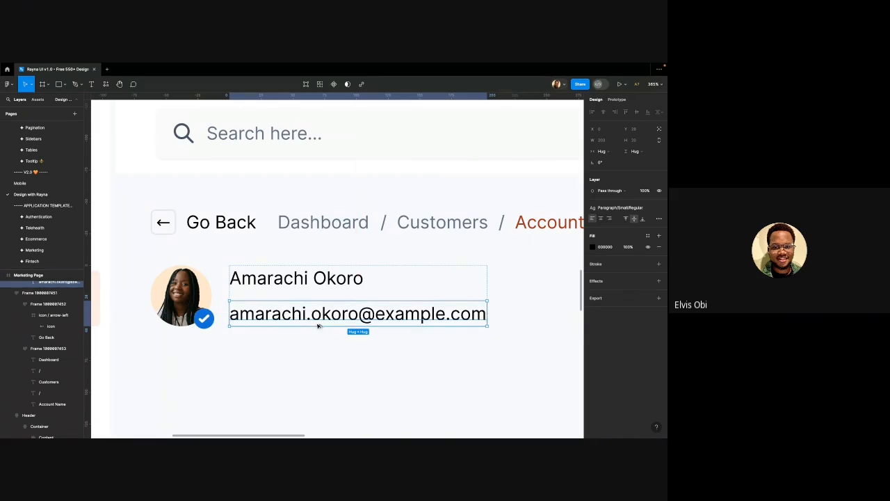
Paste the Dashboard text's properties onto the e-mail line, giving it Grey/500
{"action": "key", "text": "alt+super+v"}
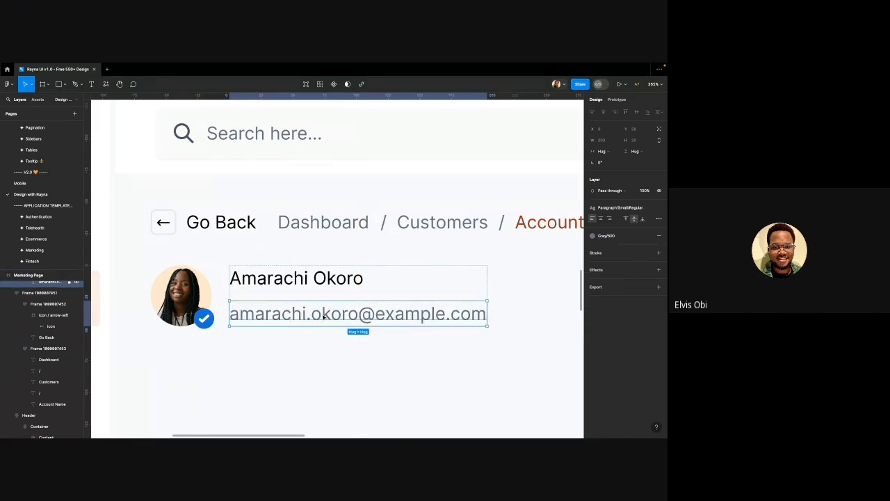
{"action": "key", "text": "super+space"}
{"action": "left_click", "coordinate": [312, 221]}
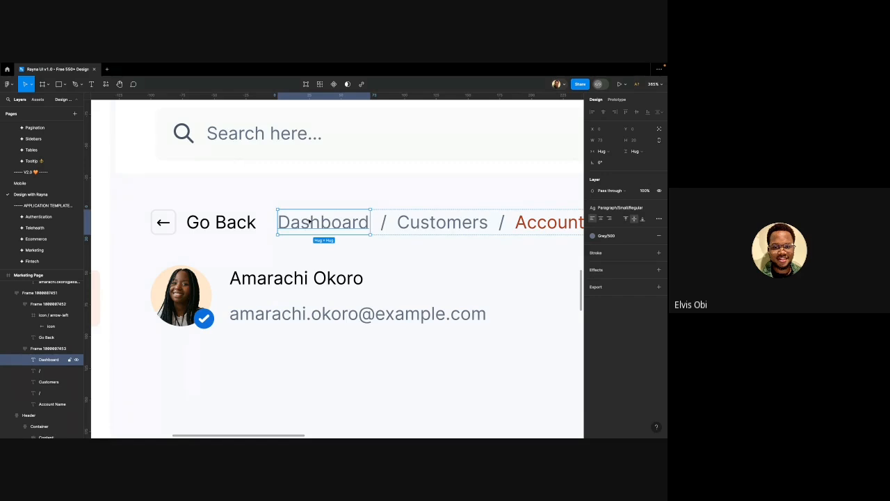
{"action": "right_click", "coordinate": [309, 220]}
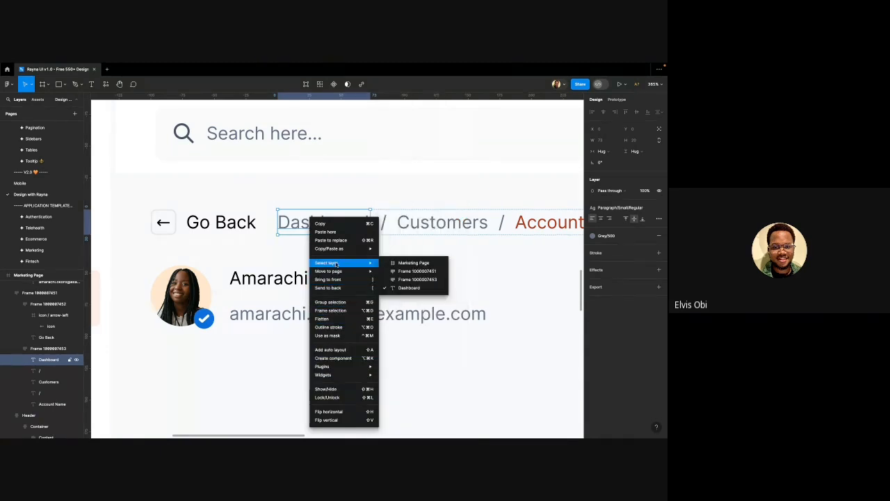
{"action": "mouse_move", "coordinate": [337, 251]}
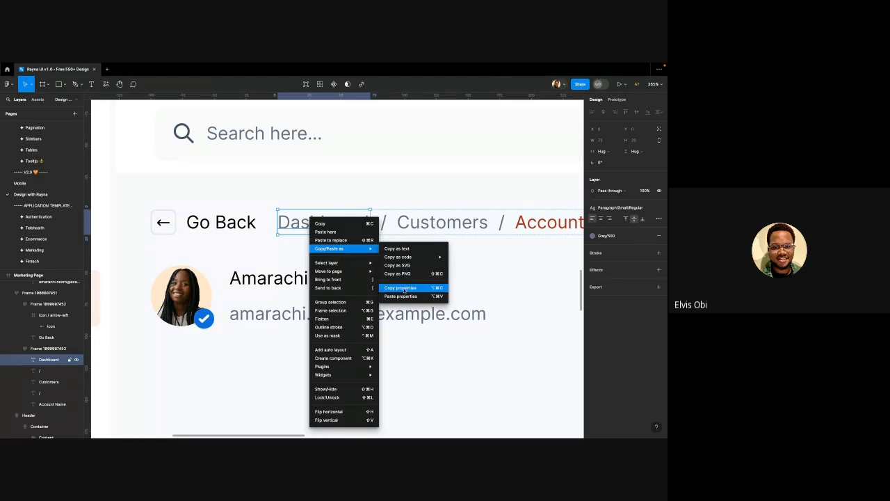
{"action": "left_click", "coordinate": [470, 182]}
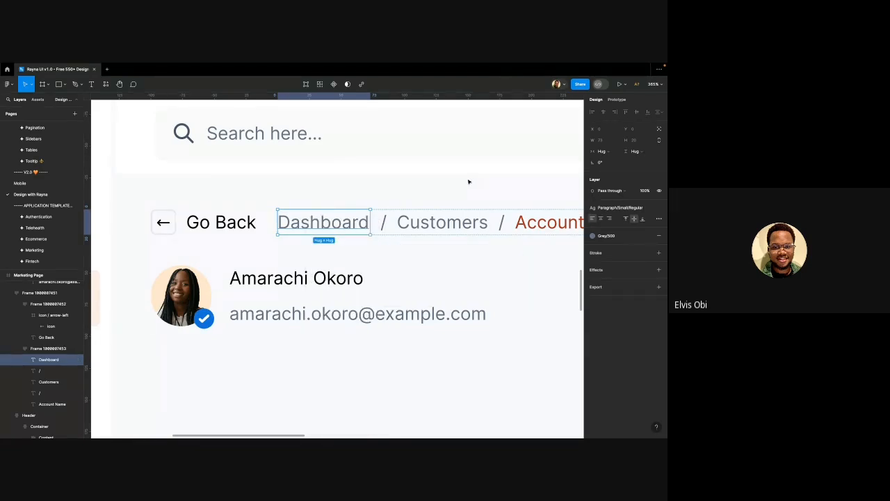
{"action": "left_click", "coordinate": [259, 313]}
{"action": "scroll", "coordinate": [249, 281], "scroll_direction": "down", "scroll_amount": 3}
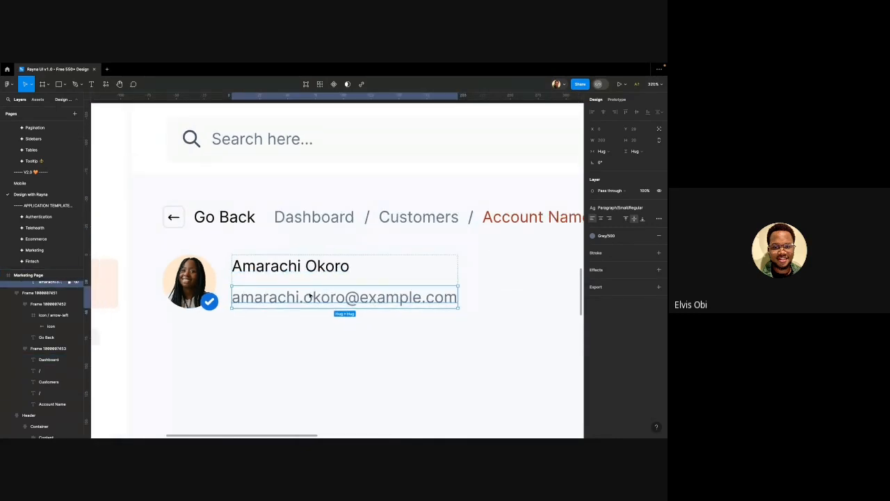
{"action": "scroll", "coordinate": [285, 293], "scroll_direction": "down", "scroll_amount": 3}
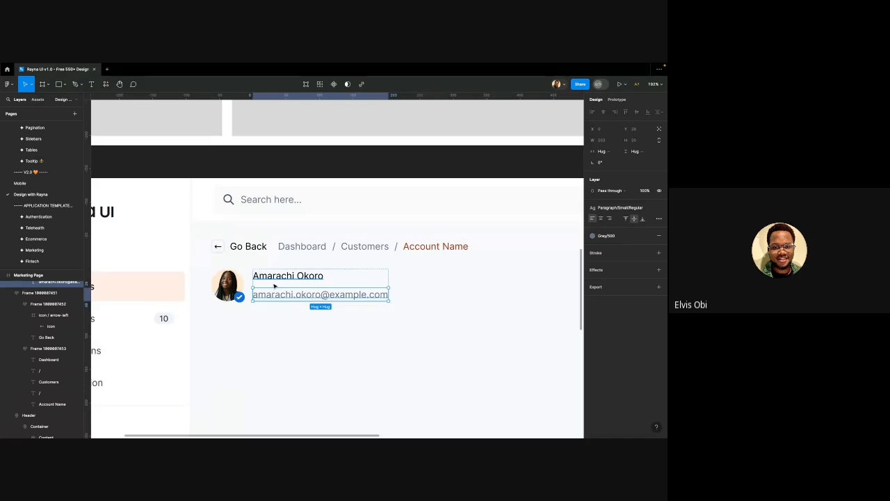
Try text styles on the name, settling briefly on Paragraph/Large Regular
{"action": "left_click", "coordinate": [279, 276]}
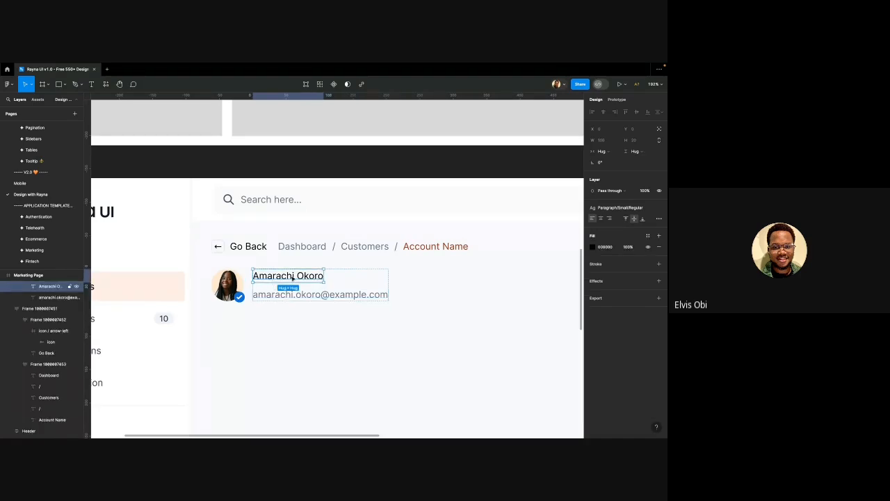
{"action": "left_click", "coordinate": [615, 209]}
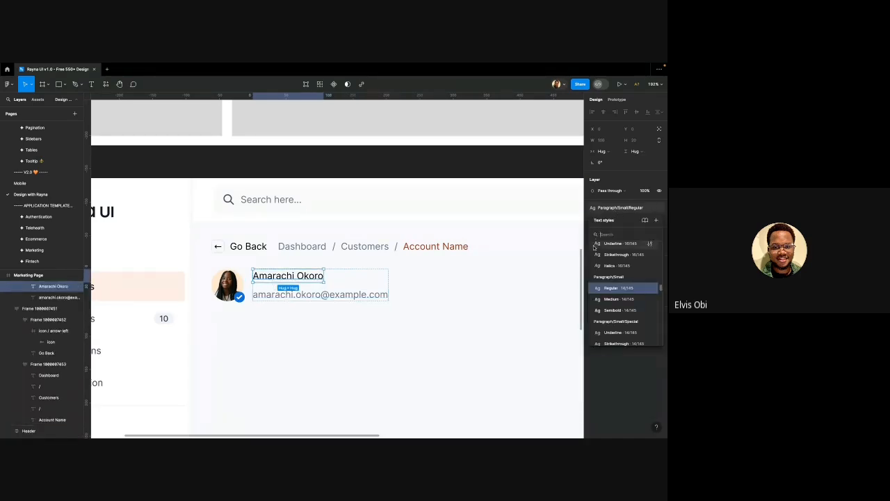
{"action": "scroll", "coordinate": [635, 297], "scroll_direction": "down", "scroll_amount": 2}
{"action": "scroll", "coordinate": [634, 295], "scroll_direction": "up", "scroll_amount": 2}
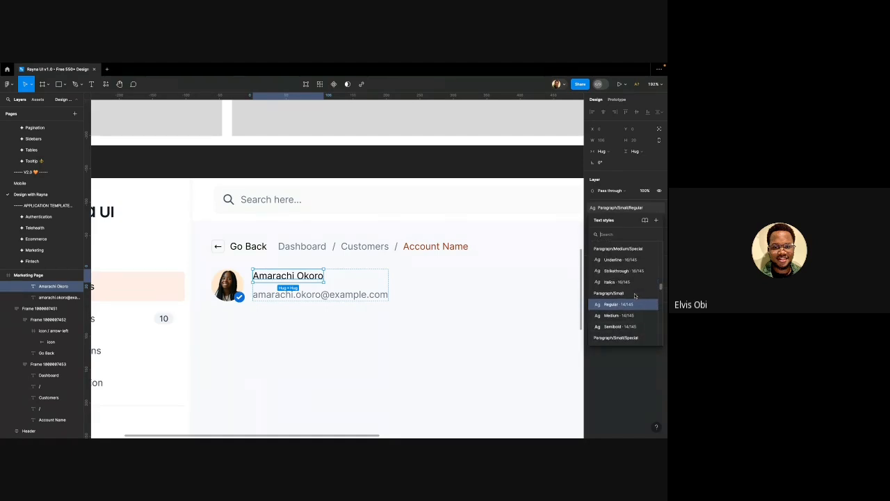
{"action": "scroll", "coordinate": [627, 287], "scroll_direction": "up", "scroll_amount": 1}
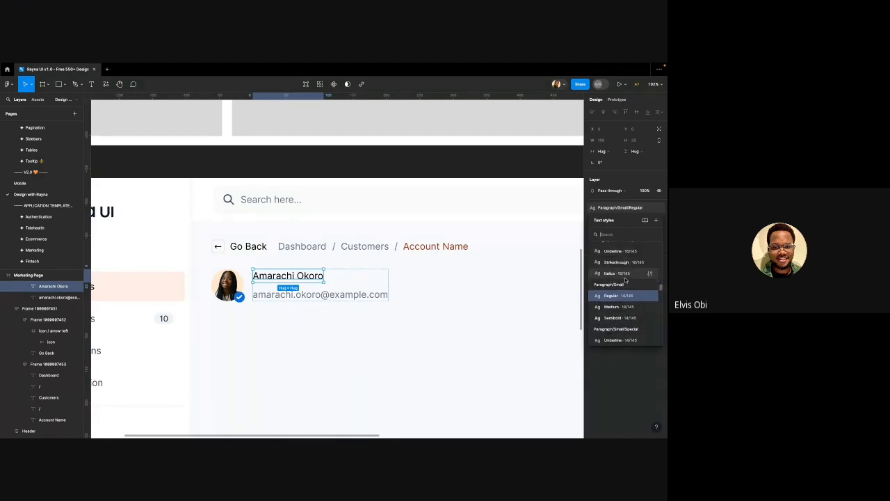
{"action": "scroll", "coordinate": [626, 279], "scroll_direction": "up", "scroll_amount": 3}
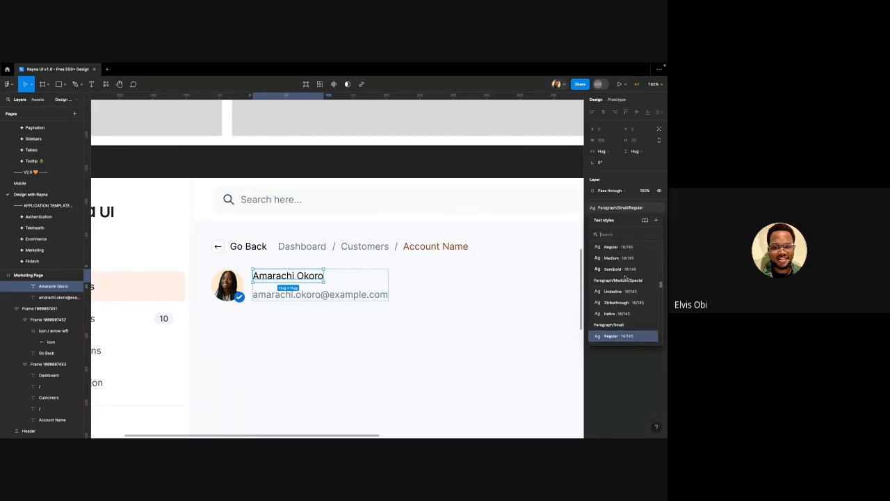
{"action": "scroll", "coordinate": [623, 271], "scroll_direction": "up", "scroll_amount": 4}
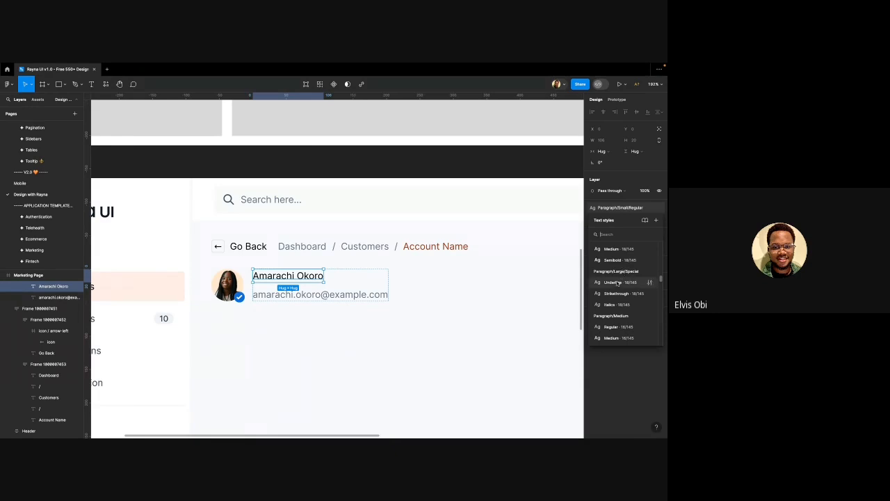
{"action": "scroll", "coordinate": [624, 278], "scroll_direction": "up", "scroll_amount": 1}
{"action": "left_click", "coordinate": [619, 286]}
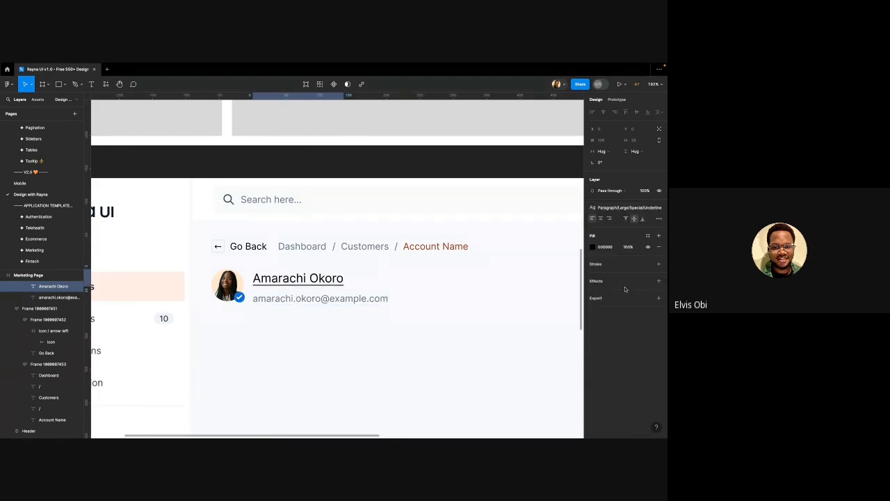
{"action": "left_click", "coordinate": [618, 209]}
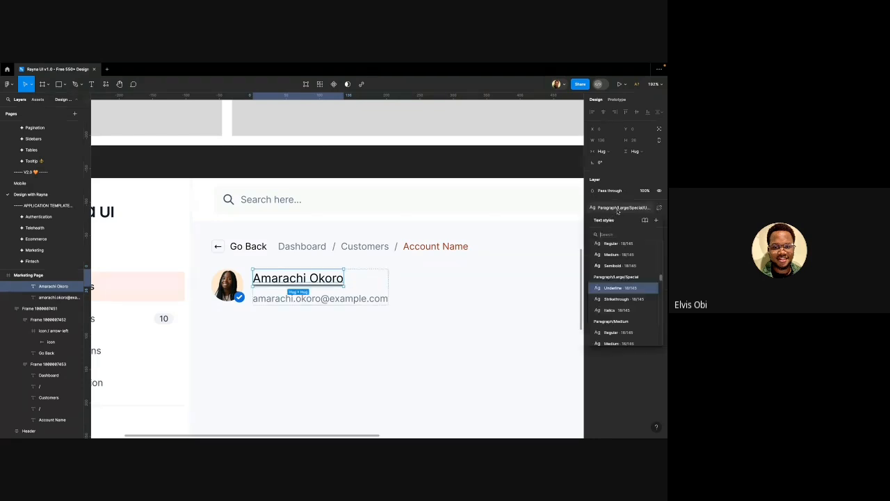
{"action": "scroll", "coordinate": [614, 277], "scroll_direction": "up", "scroll_amount": 3}
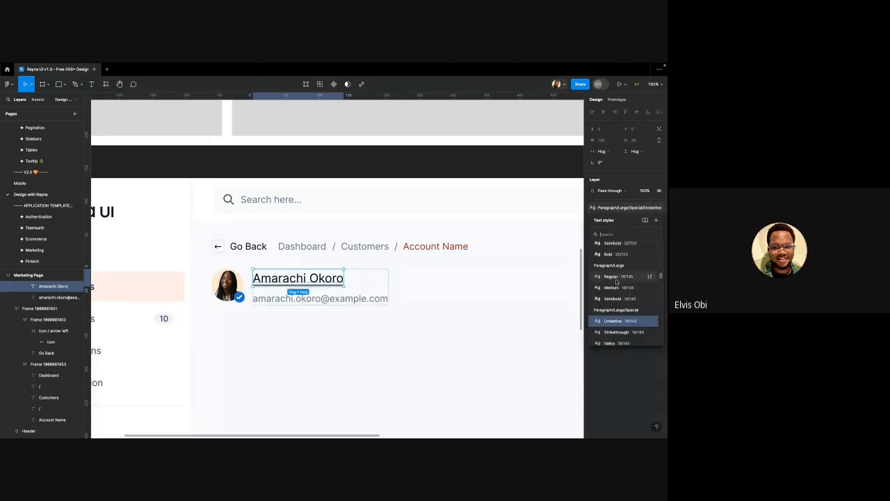
{"action": "left_click", "coordinate": [615, 284]}
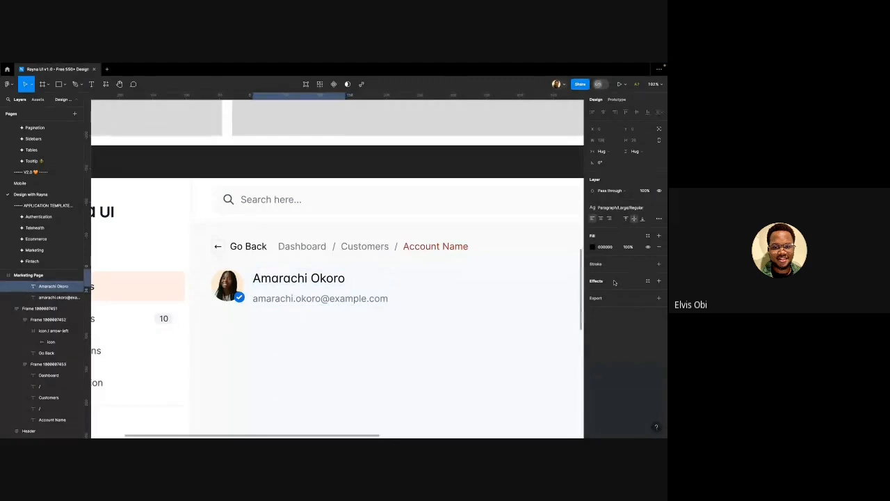
Apply Heading/H4/Regular to the name, then switch it to Heading/H4/Semibold
{"action": "left_click", "coordinate": [619, 208]}
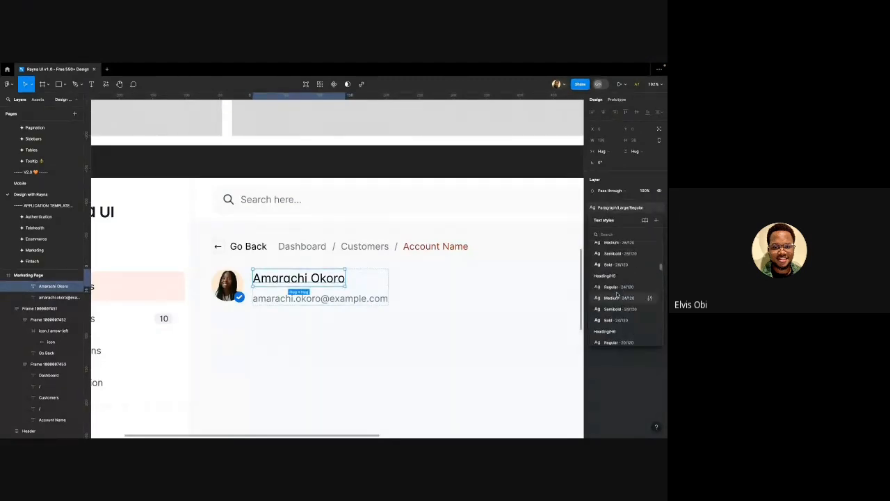
{"action": "scroll", "coordinate": [617, 293], "scroll_direction": "up", "scroll_amount": 3}
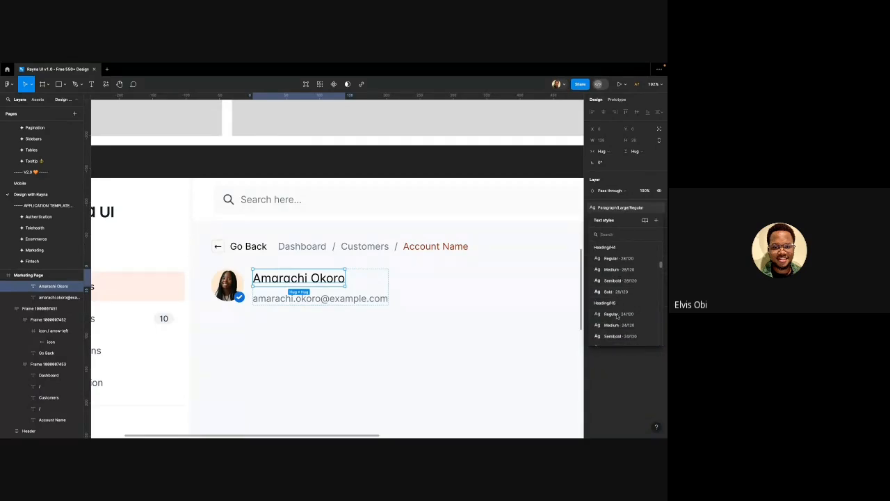
{"action": "scroll", "coordinate": [617, 316], "scroll_direction": "up", "scroll_amount": 1}
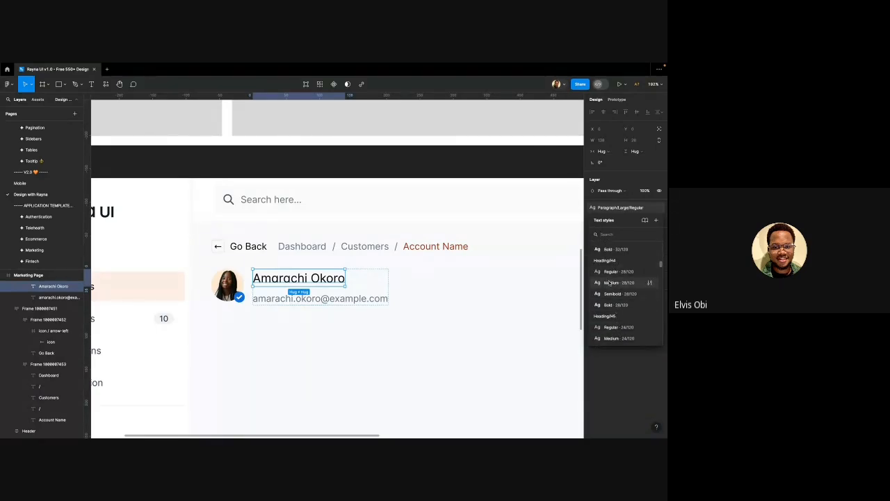
{"action": "left_click", "coordinate": [612, 272]}
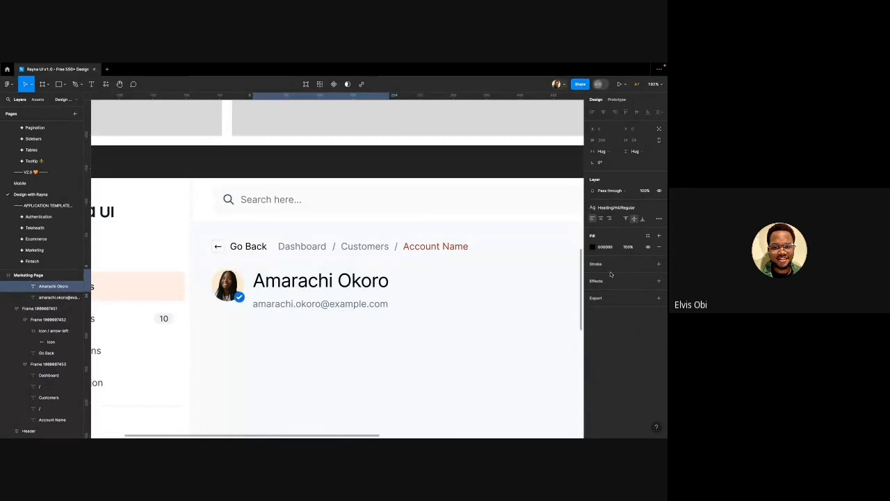
{"action": "scroll", "coordinate": [238, 310], "scroll_direction": "down", "scroll_amount": 3}
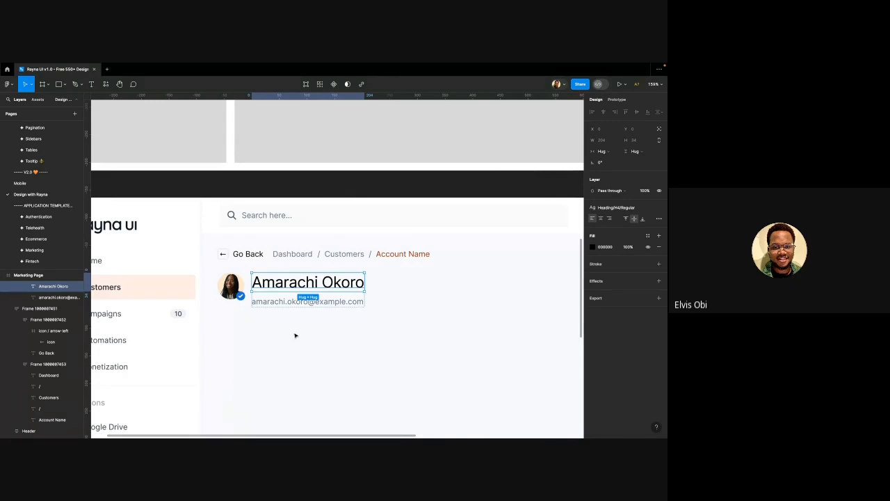
{"action": "left_click", "coordinate": [616, 208]}
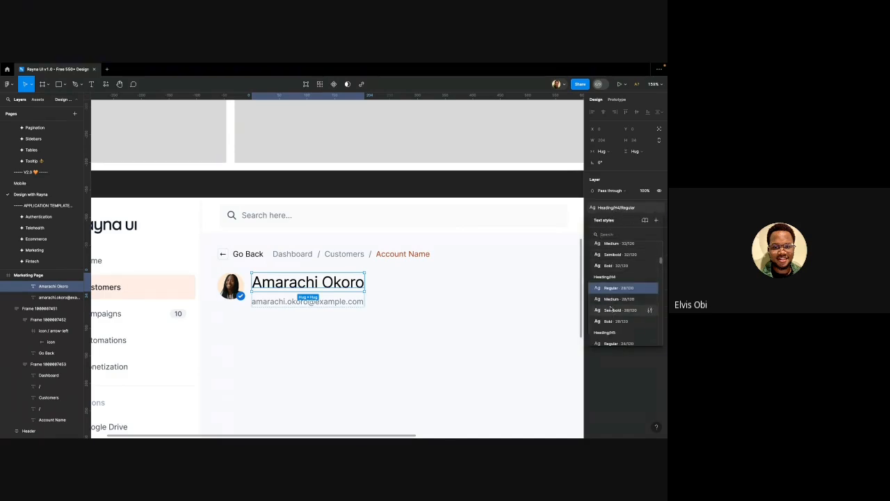
{"action": "scroll", "coordinate": [611, 309], "scroll_direction": "up", "scroll_amount": 2}
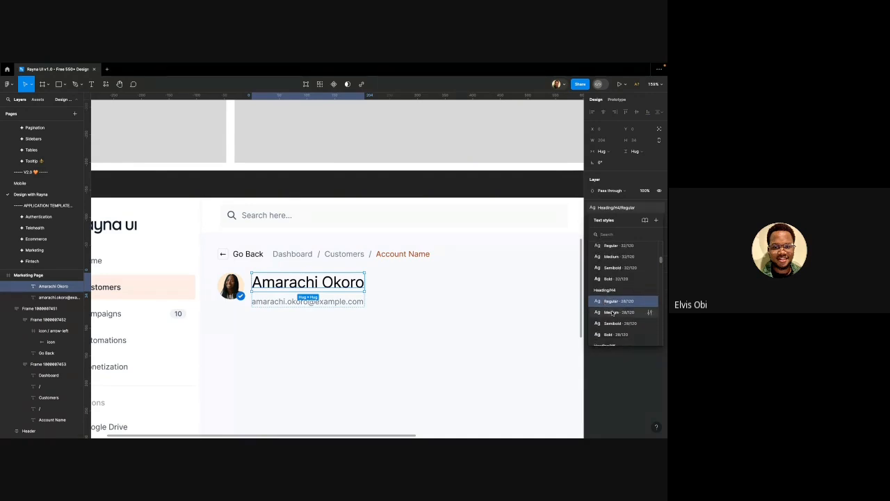
{"action": "left_click", "coordinate": [613, 322]}
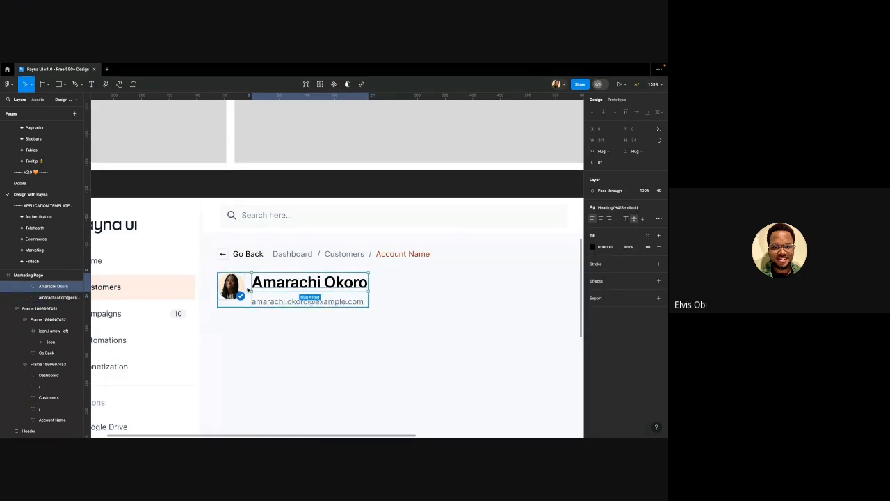
Change the avatar Size to xl
{"action": "left_click", "coordinate": [225, 287]}
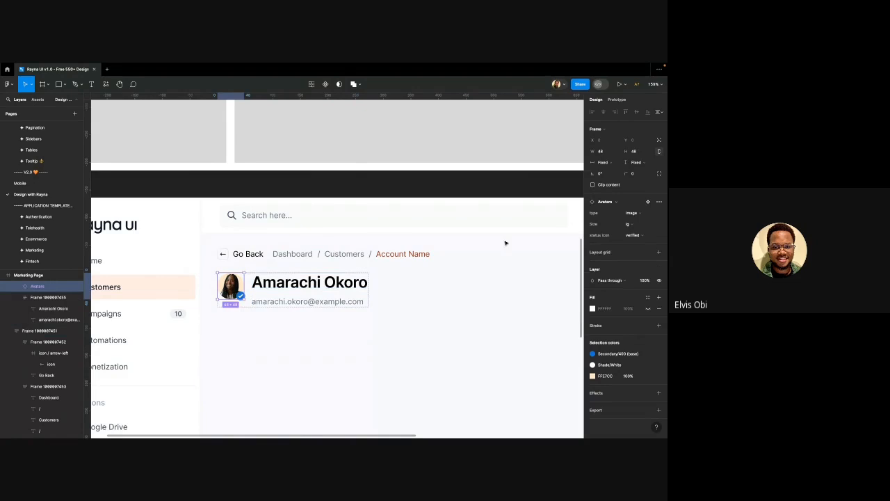
{"action": "left_click", "coordinate": [624, 224]}
{"action": "left_click", "coordinate": [617, 234]}
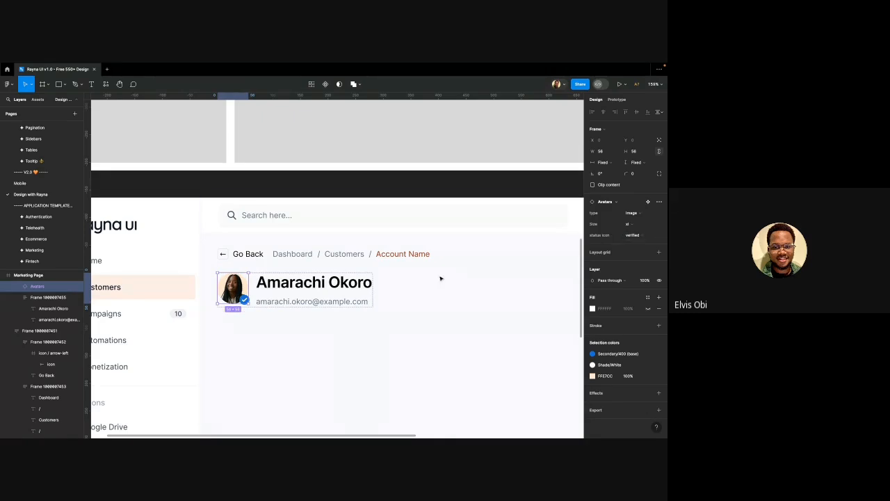
Wrap the avatar and name-email block in a centre-aligned auto-layout row
{"action": "left_click", "coordinate": [254, 291], "text": "shift"}
{"action": "key", "text": "shift+a"}
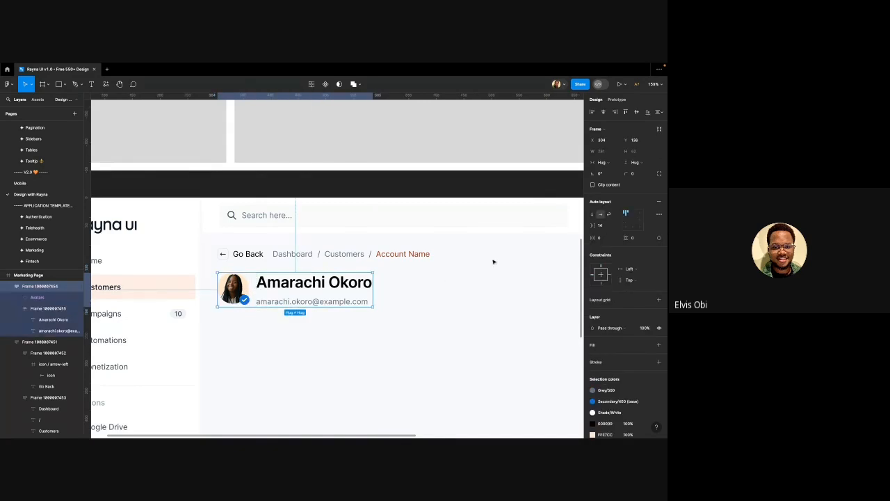
{"action": "left_click", "coordinate": [627, 221]}
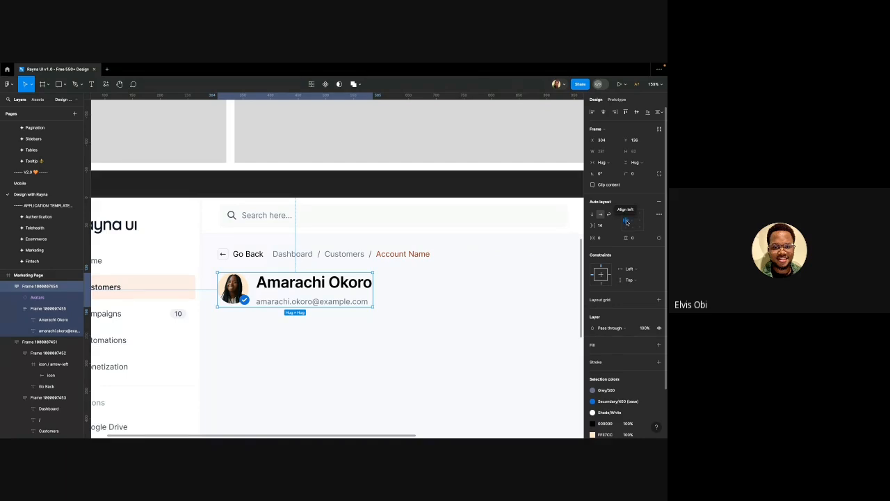
{"action": "left_click", "coordinate": [631, 221]}
{"action": "left_click", "coordinate": [242, 330]}
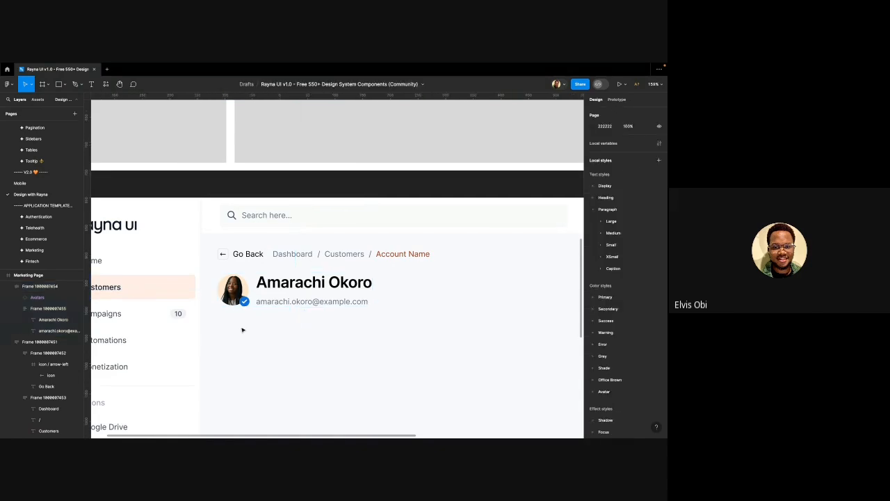
{"action": "scroll", "coordinate": [242, 329], "scroll_direction": "down", "scroll_amount": 3}
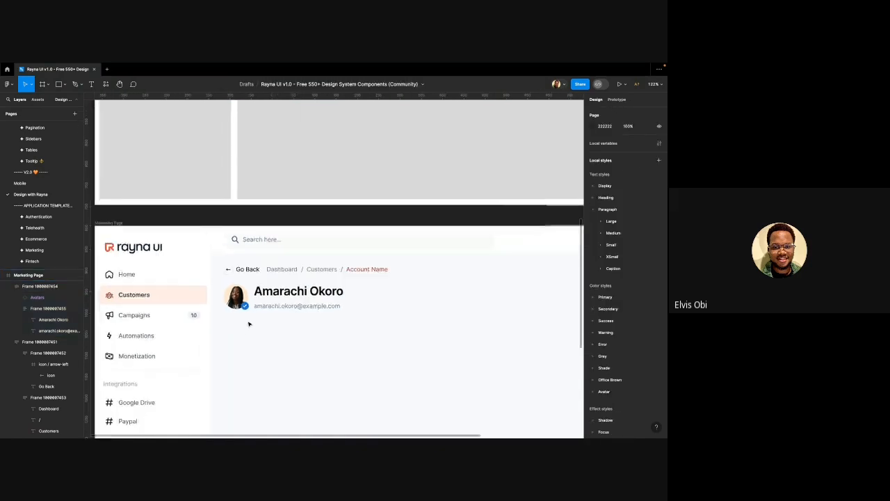
Set the gap between the name and e-mail lines to 4
{"action": "left_click", "coordinate": [286, 295]}
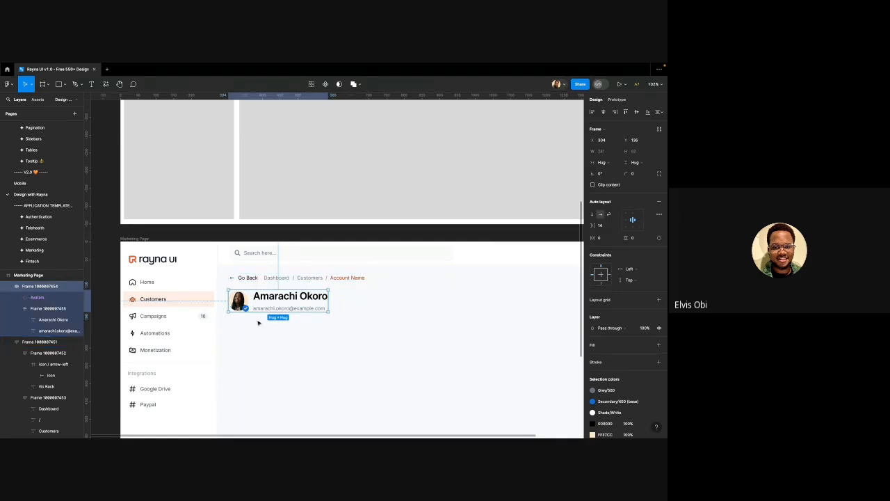
{"action": "left_click", "coordinate": [258, 318]}
{"action": "scroll", "coordinate": [260, 317], "scroll_direction": "up", "scroll_amount": 5}
{"action": "left_click", "coordinate": [299, 296]}
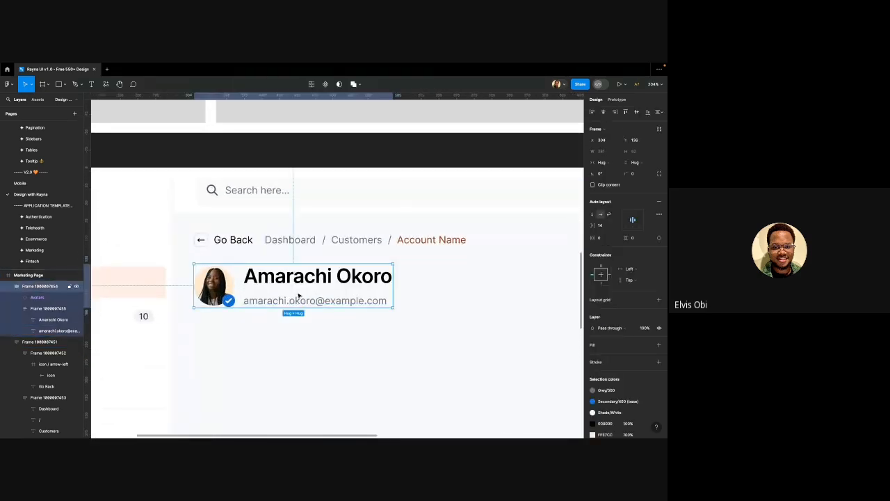
{"action": "left_click", "coordinate": [298, 294]}
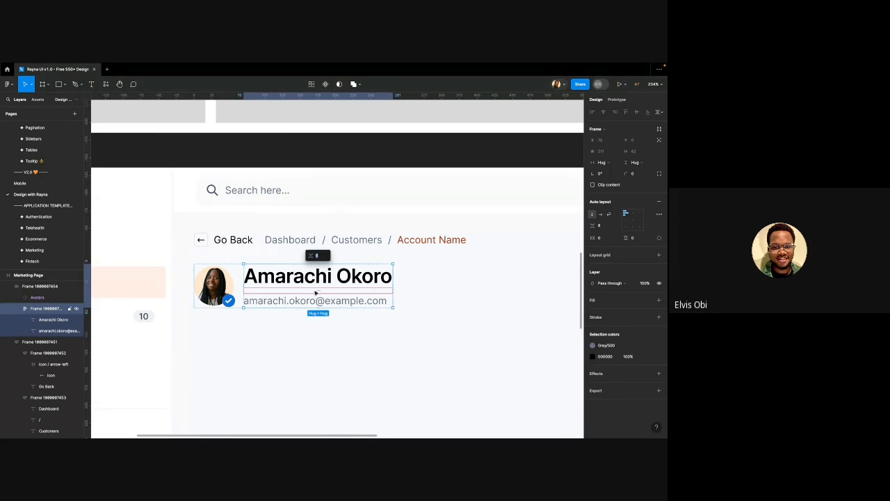
{"action": "key", "text": "Return"}
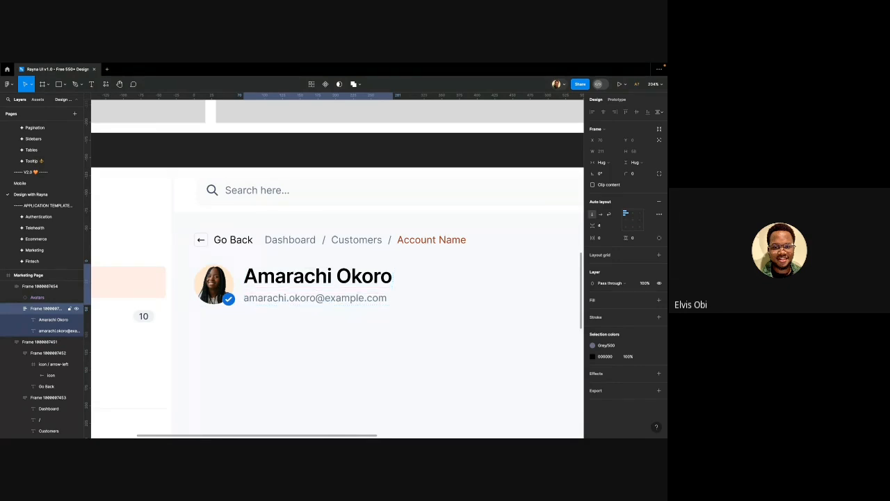
{"action": "left_click", "coordinate": [280, 348]}
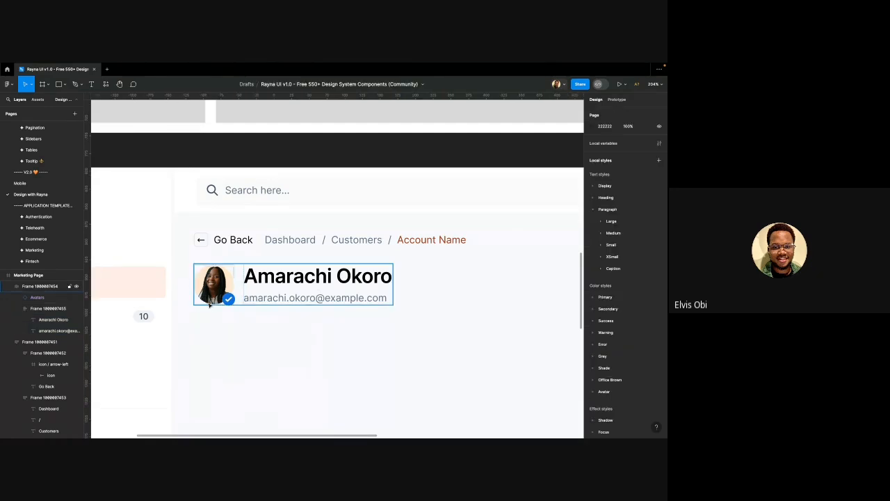
{"action": "left_click", "coordinate": [244, 288]}
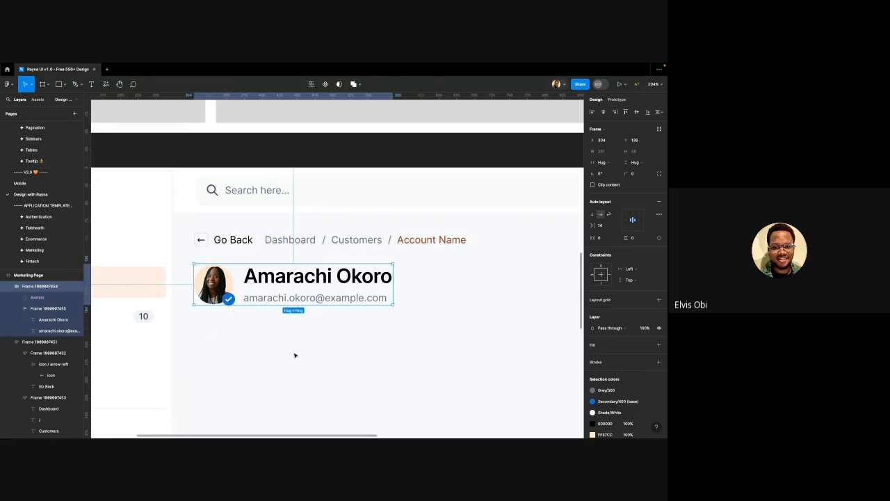
Nudge the avatar-and-name group down to Y 144, below the breadcrumb
{"action": "scroll", "coordinate": [335, 343], "scroll_direction": "down", "scroll_amount": 1}
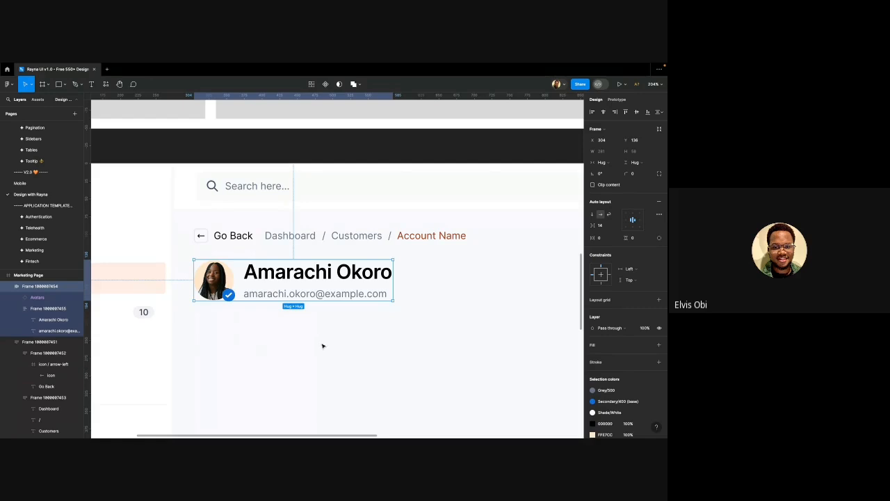
{"action": "scroll", "coordinate": [322, 346], "scroll_direction": "down", "scroll_amount": 6}
{"action": "key", "text": "Escape"}
{"action": "scroll", "coordinate": [261, 299], "scroll_direction": "down", "scroll_amount": 3}
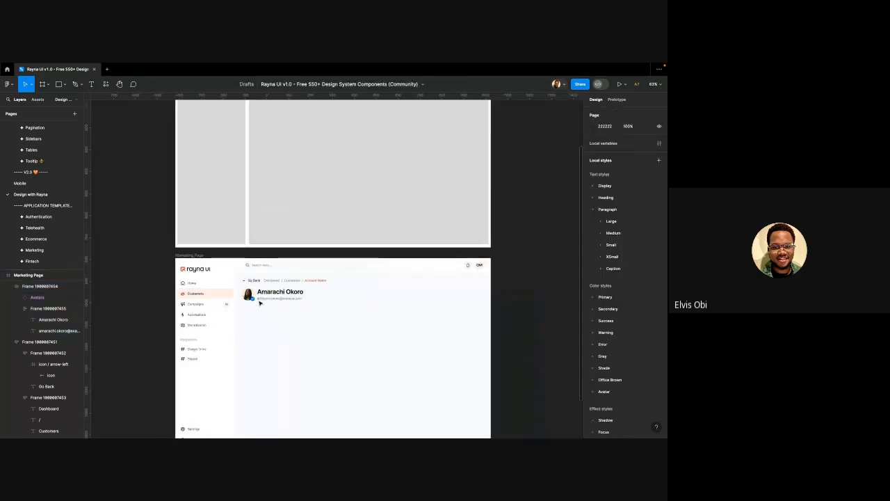
{"action": "scroll", "coordinate": [264, 272], "scroll_direction": "up", "scroll_amount": 2}
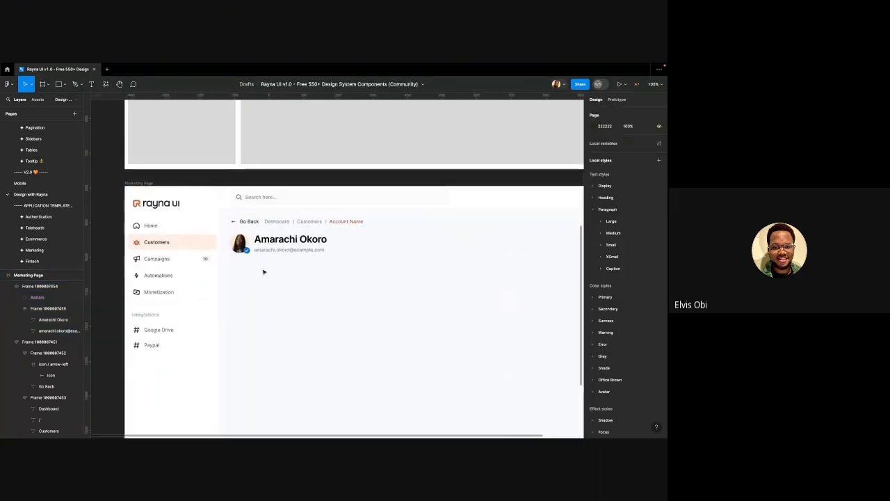
{"action": "left_click", "coordinate": [266, 250]}
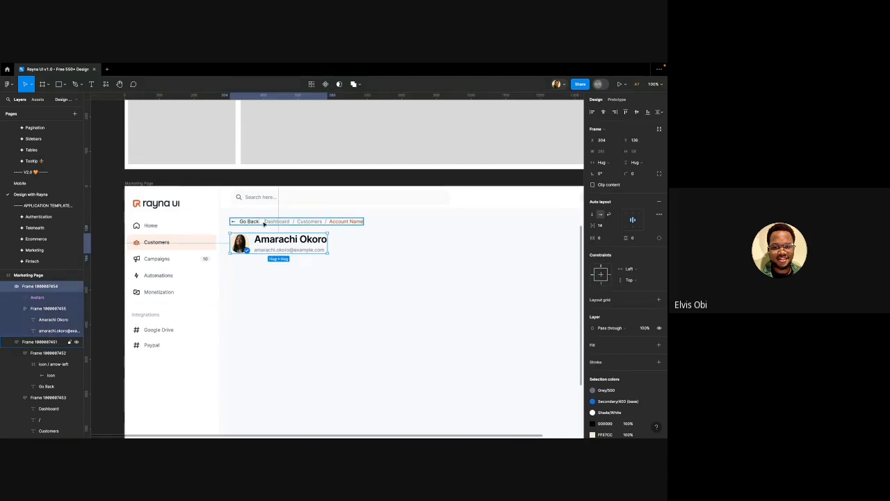
{"action": "key", "text": "alt"}
{"action": "key", "text": "shift+Down"}
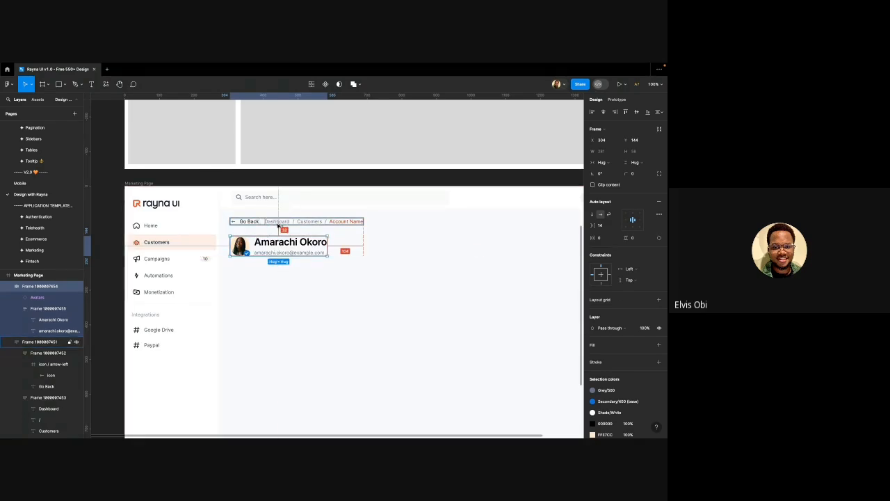
{"action": "left_click", "coordinate": [263, 288]}
{"action": "scroll", "coordinate": [263, 288], "scroll_direction": "down", "scroll_amount": 2}
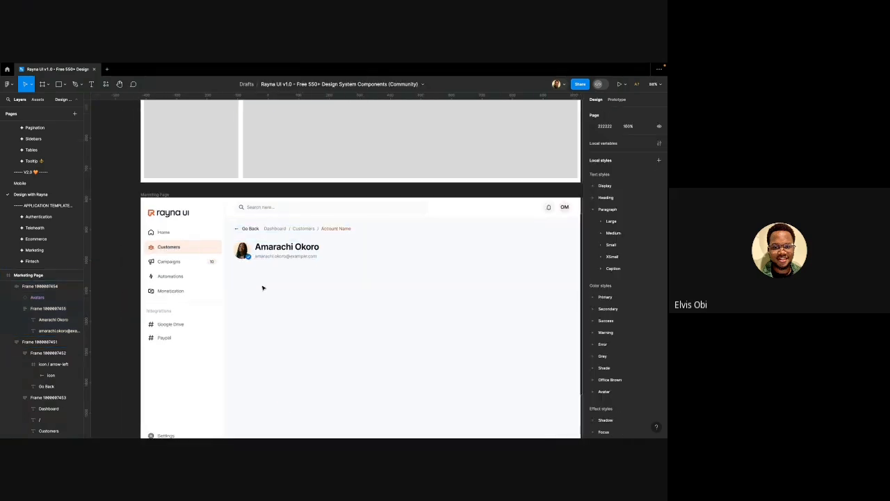
On the Tabs page, select the default Line-style tab variant
{"action": "scroll", "coordinate": [263, 288], "scroll_direction": "down", "scroll_amount": 1}
{"action": "scroll", "coordinate": [50, 218], "scroll_direction": "down", "scroll_amount": 1}
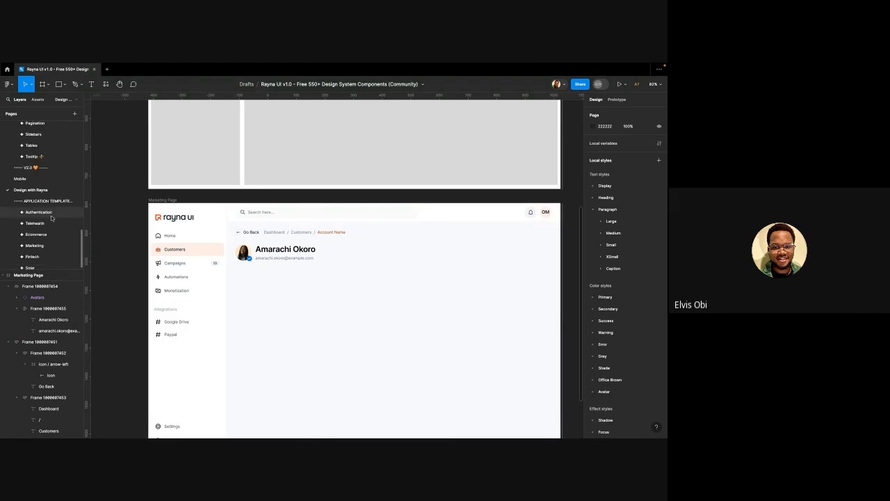
{"action": "scroll", "coordinate": [51, 217], "scroll_direction": "up", "scroll_amount": 3}
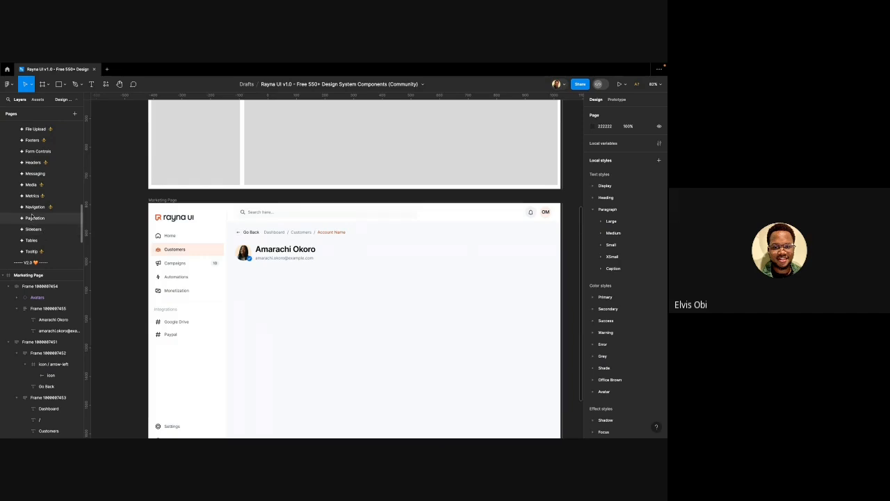
{"action": "scroll", "coordinate": [32, 209], "scroll_direction": "up", "scroll_amount": 2}
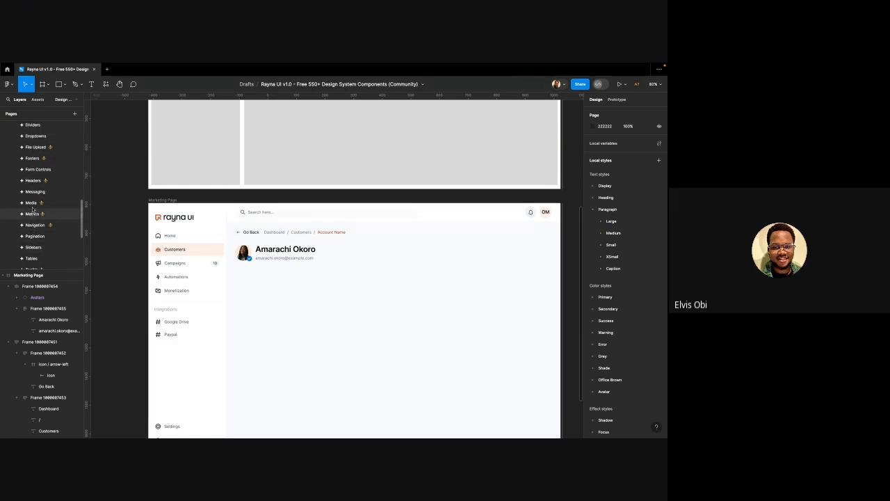
{"action": "scroll", "coordinate": [33, 209], "scroll_direction": "up", "scroll_amount": 6}
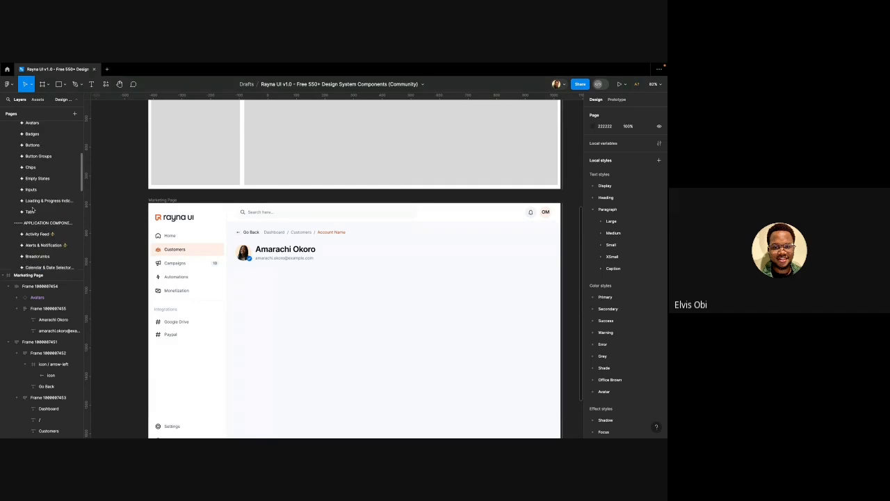
{"action": "left_click", "coordinate": [32, 211]}
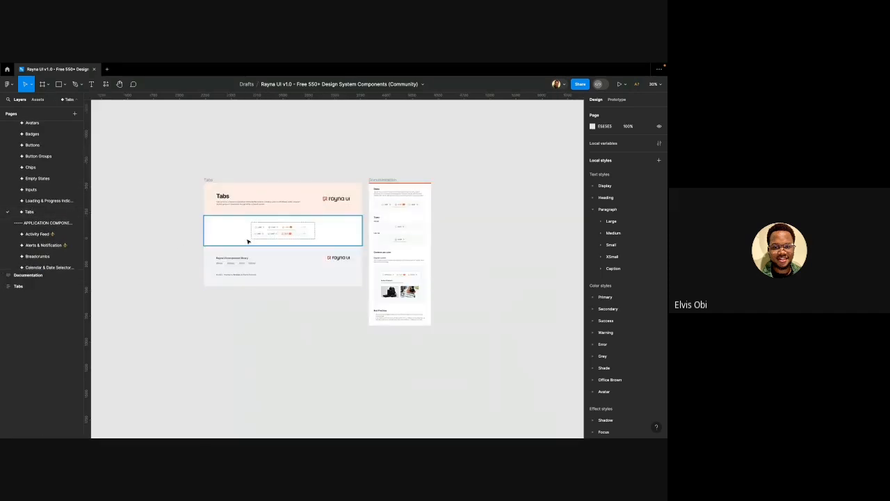
{"action": "scroll", "coordinate": [278, 235], "scroll_direction": "up", "scroll_amount": 5}
{"action": "scroll", "coordinate": [288, 224], "scroll_direction": "up", "scroll_amount": 2}
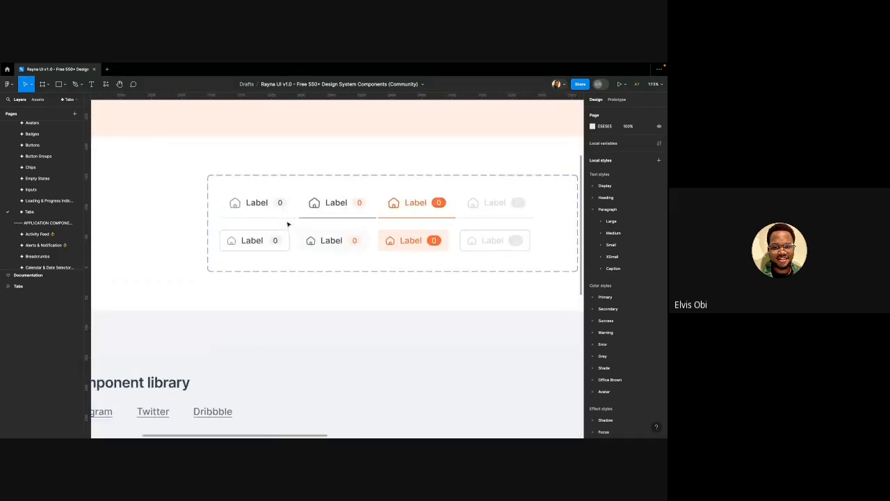
{"action": "scroll", "coordinate": [344, 226], "scroll_direction": "down", "scroll_amount": 6}
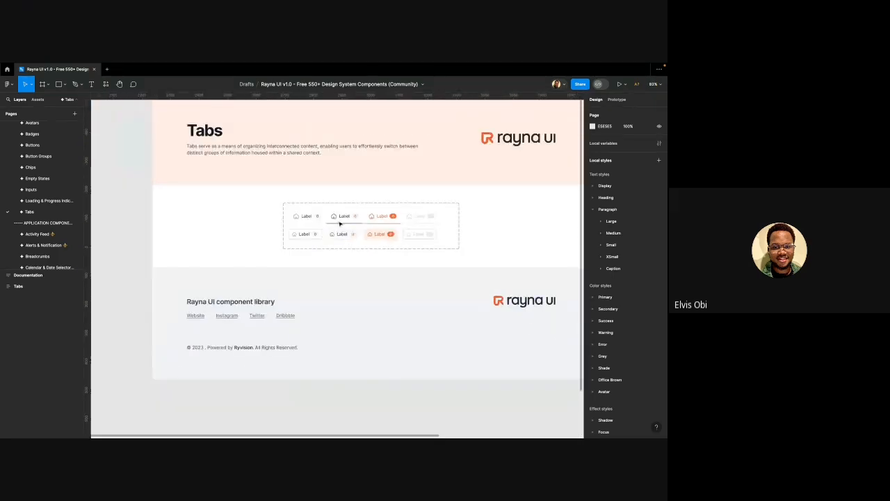
{"action": "scroll", "coordinate": [339, 223], "scroll_direction": "up", "scroll_amount": 4}
{"action": "left_click", "coordinate": [282, 218]}
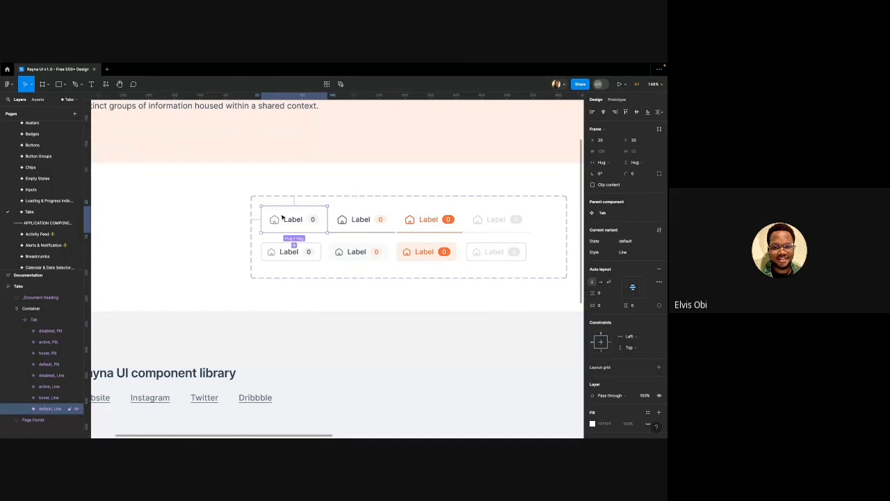
Return to the Design with Rayna page showing the Marketing Page
{"action": "scroll", "coordinate": [285, 219], "scroll_direction": "up", "scroll_amount": 2}
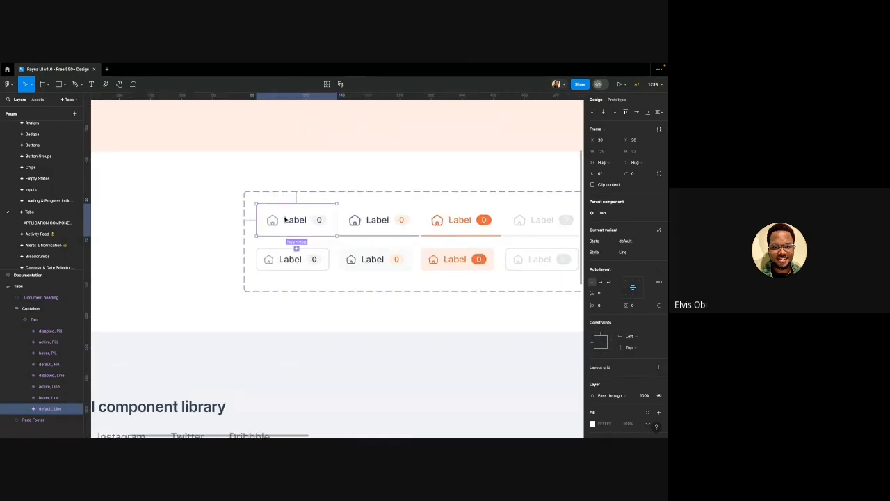
{"action": "scroll", "coordinate": [288, 222], "scroll_direction": "down", "scroll_amount": 1}
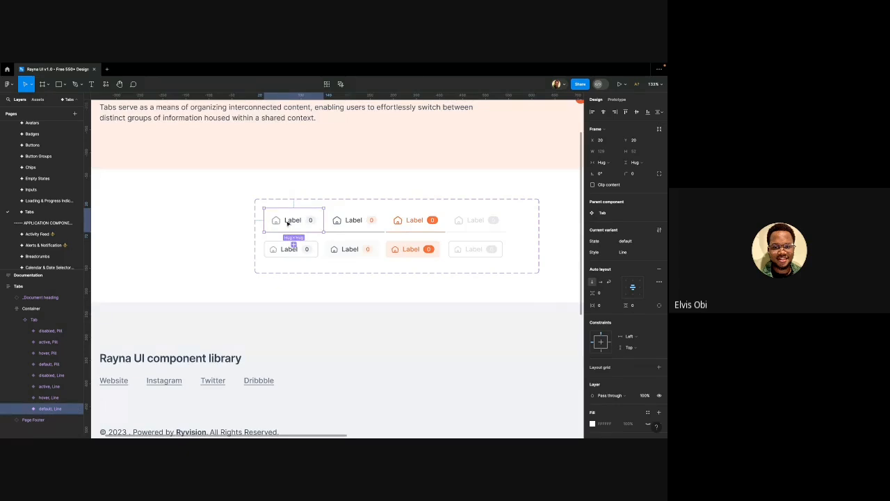
{"action": "scroll", "coordinate": [26, 209], "scroll_direction": "down", "scroll_amount": 5}
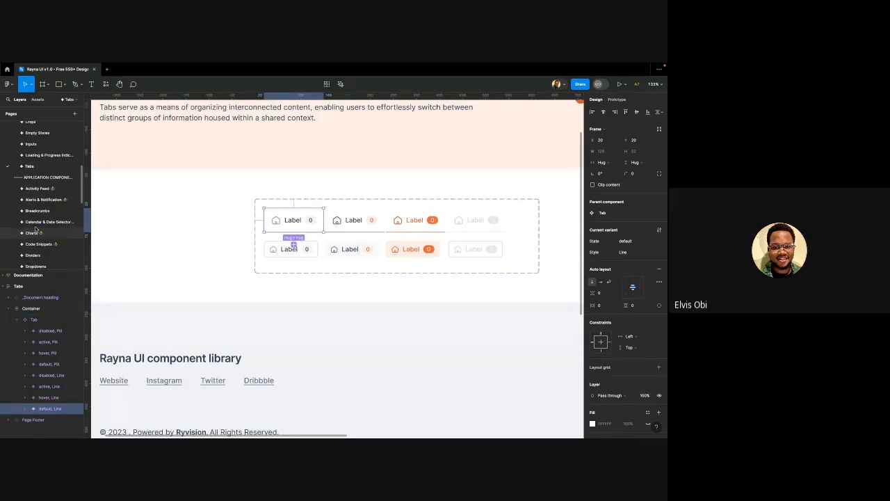
{"action": "scroll", "coordinate": [36, 226], "scroll_direction": "down", "scroll_amount": 5}
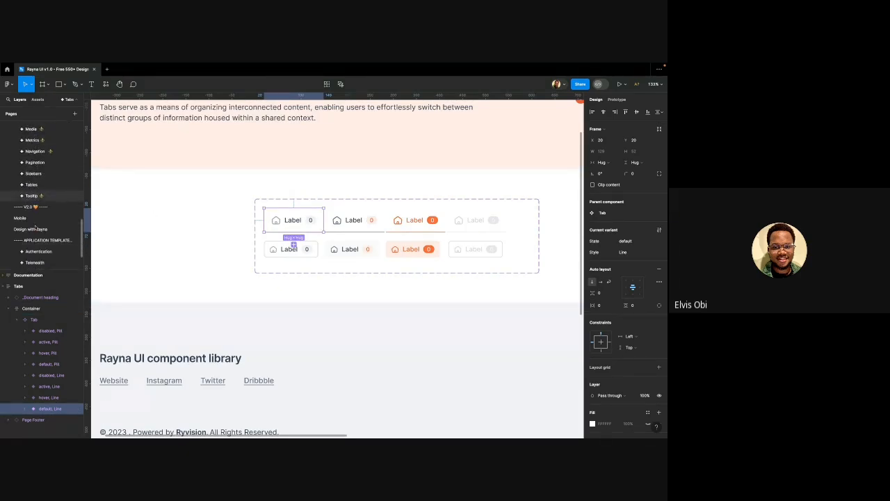
{"action": "left_click", "coordinate": [31, 220]}
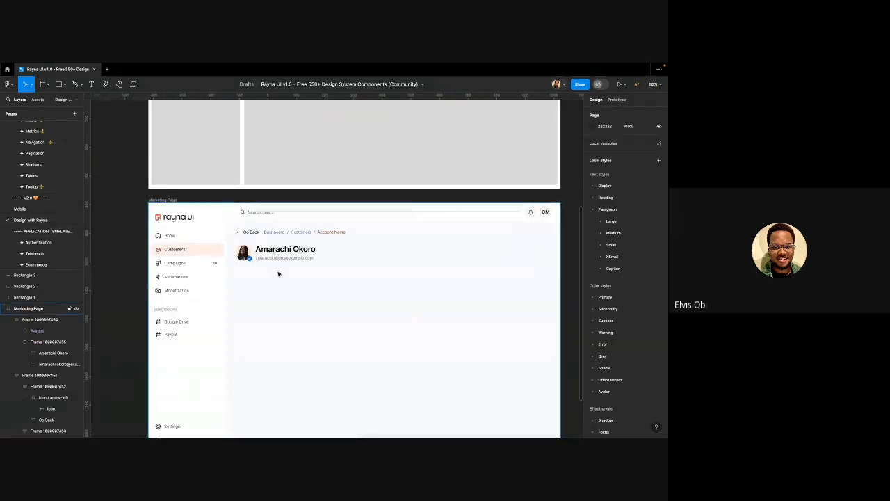
Paste the Line tab into the Marketing Page and place it below the avatar and email
{"action": "scroll", "coordinate": [278, 279], "scroll_direction": "up", "scroll_amount": 3}
{"action": "left_click", "coordinate": [243, 294]}
{"action": "key", "text": "ctrl+v"}
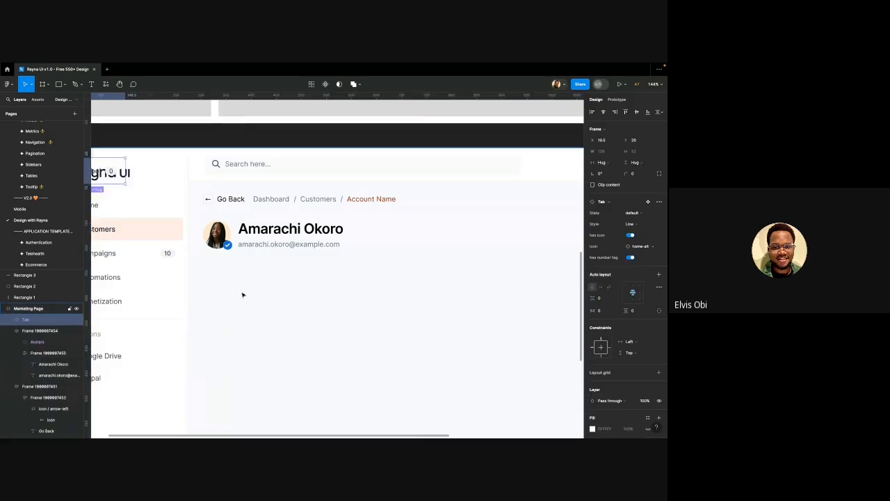
{"action": "scroll", "coordinate": [244, 295], "scroll_direction": "up", "scroll_amount": 3}
{"action": "scroll", "coordinate": [188, 228], "scroll_direction": "down", "scroll_amount": 3}
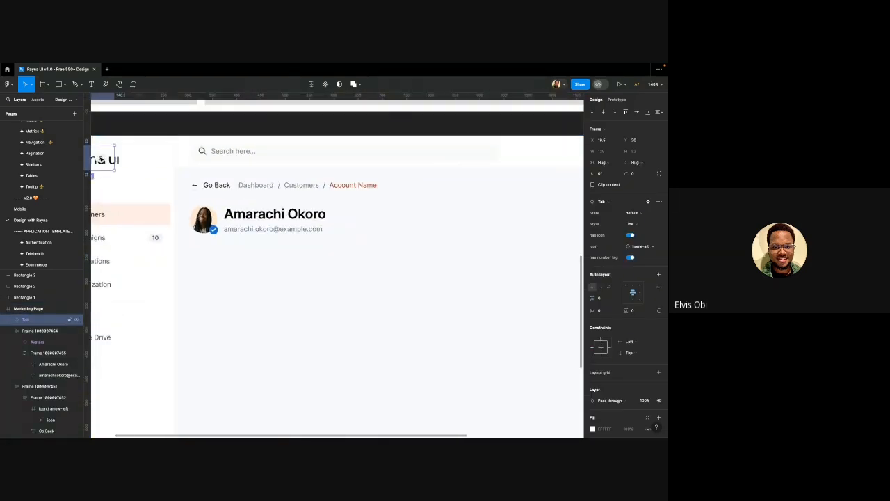
{"action": "left_click_drag", "start_coordinate": [103, 160], "coordinate": [239, 262]}
Turn off the tab's 'has icon' and 'has number tag' properties, leaving only 'Label'
{"action": "scroll", "coordinate": [240, 262], "scroll_direction": "up", "scroll_amount": 5}
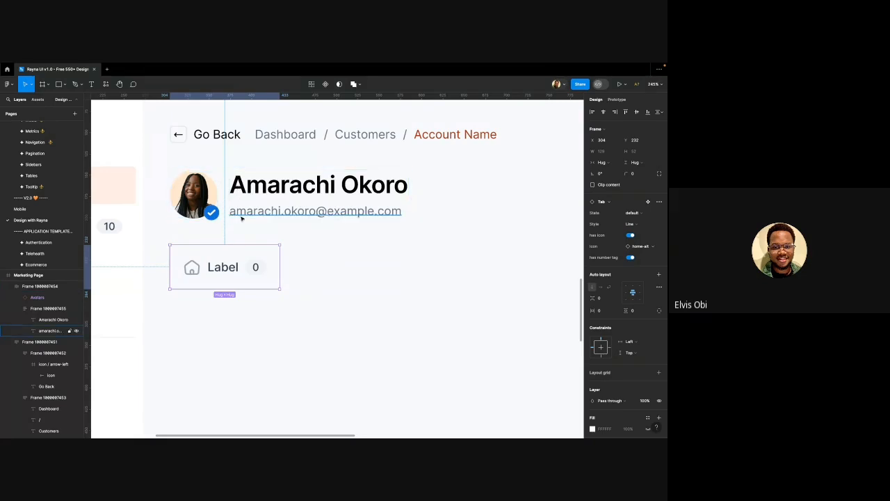
{"action": "scroll", "coordinate": [241, 218], "scroll_direction": "up", "scroll_amount": 2}
{"action": "scroll", "coordinate": [179, 247], "scroll_direction": "up", "scroll_amount": 3}
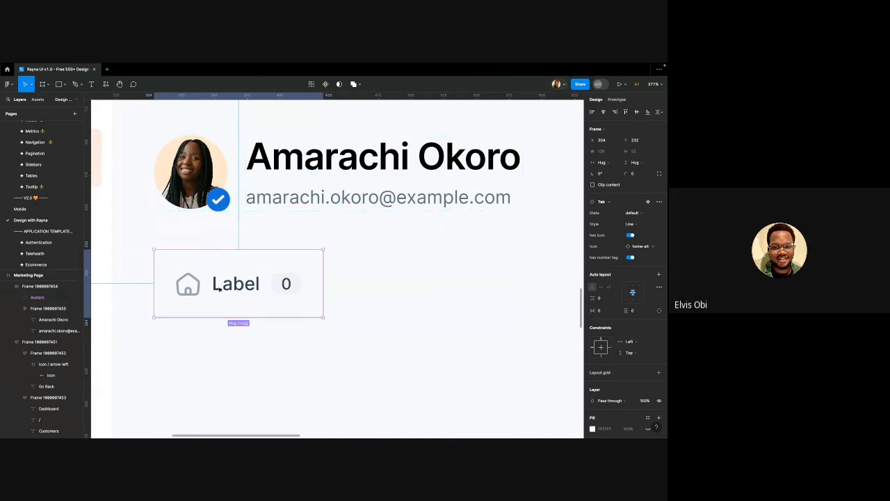
{"action": "double_click", "coordinate": [191, 288]}
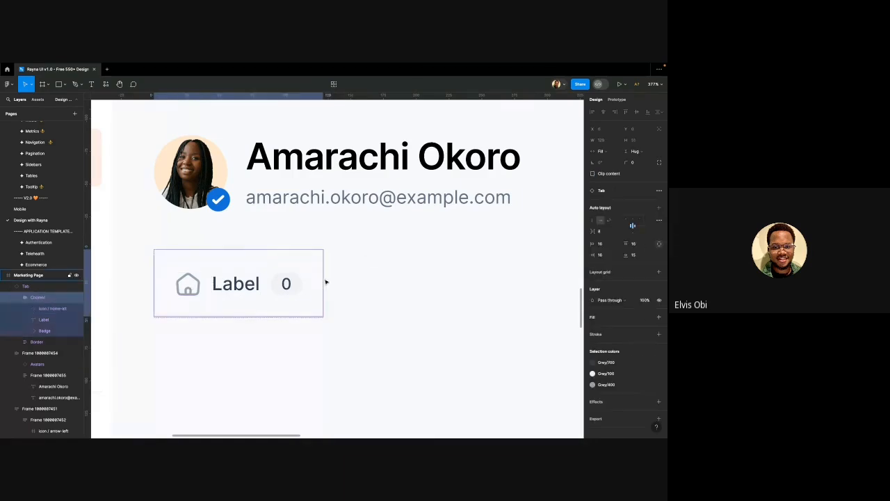
{"action": "left_click", "coordinate": [272, 355]}
{"action": "left_click", "coordinate": [274, 300]}
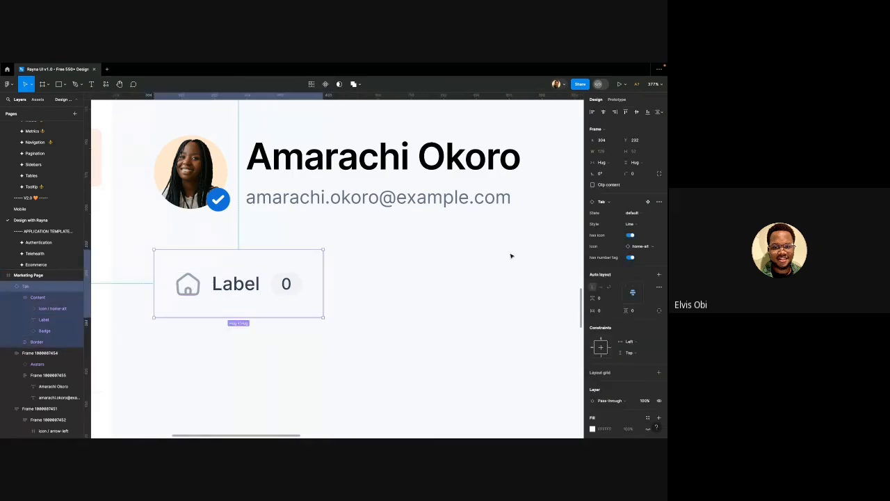
{"action": "left_click", "coordinate": [630, 235]}
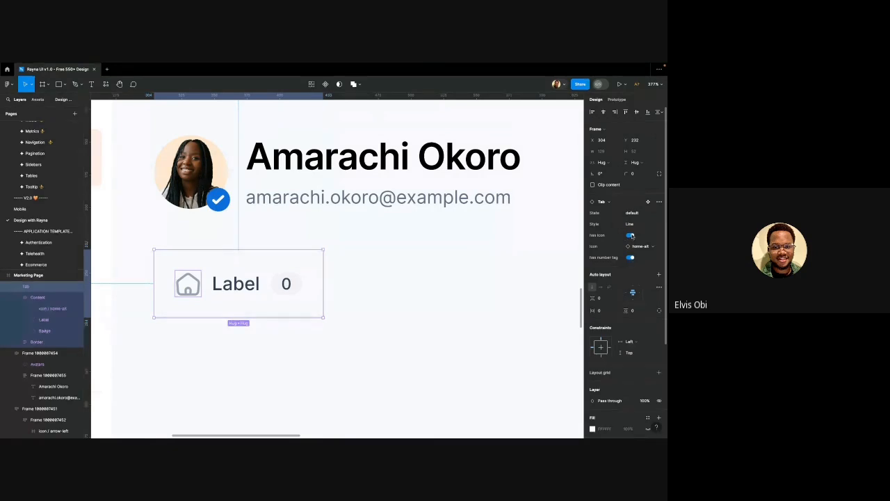
{"action": "left_click", "coordinate": [630, 235]}
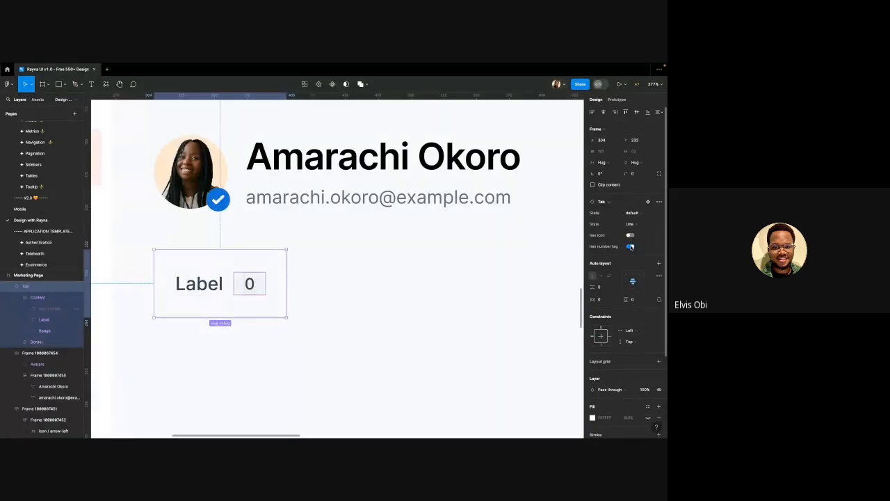
{"action": "left_click", "coordinate": [630, 247]}
{"action": "scroll", "coordinate": [358, 279], "scroll_direction": "down", "scroll_amount": 2}
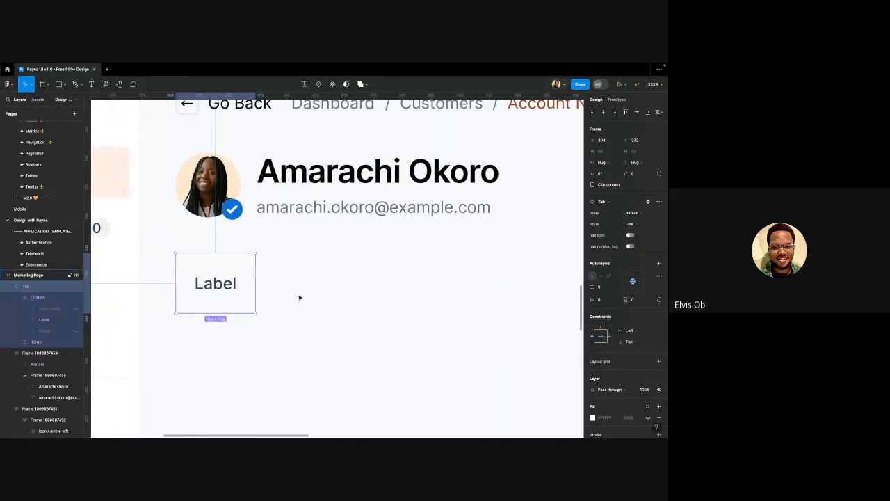
Change the tab's label text to 'Overview'
{"action": "double_click", "coordinate": [207, 286]}
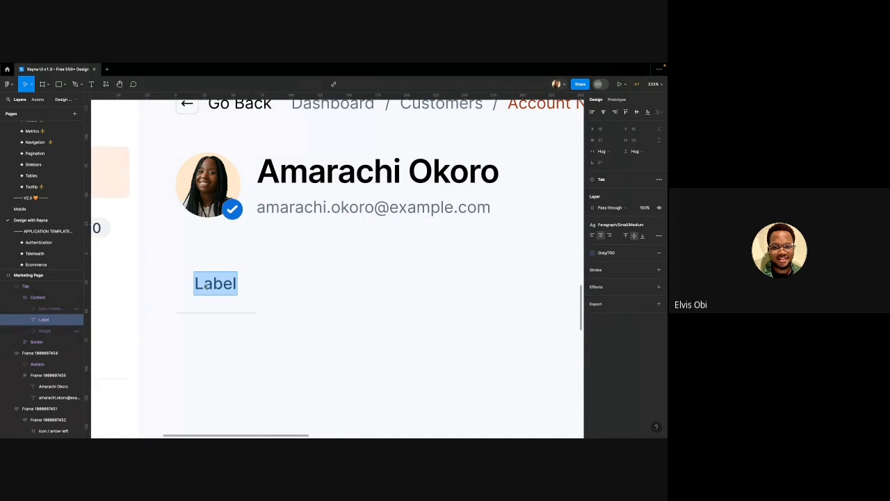
{"action": "type", "text": "Over"}
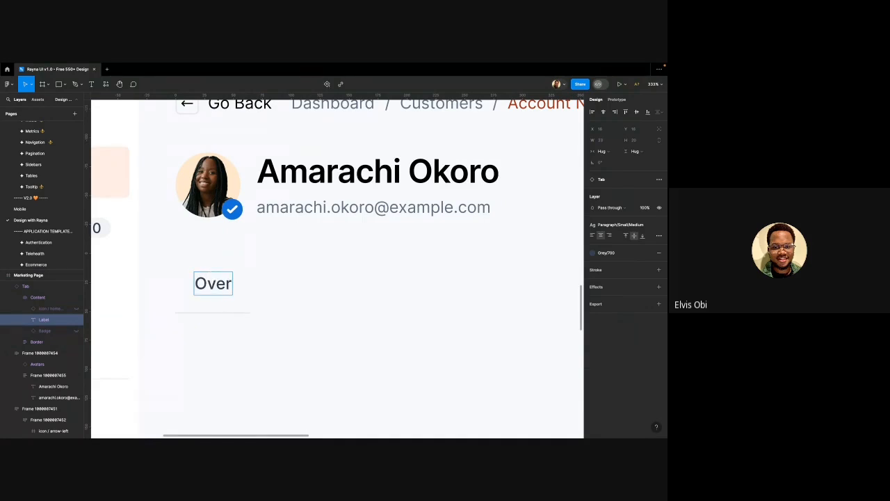
{"action": "type", "text": "view"}
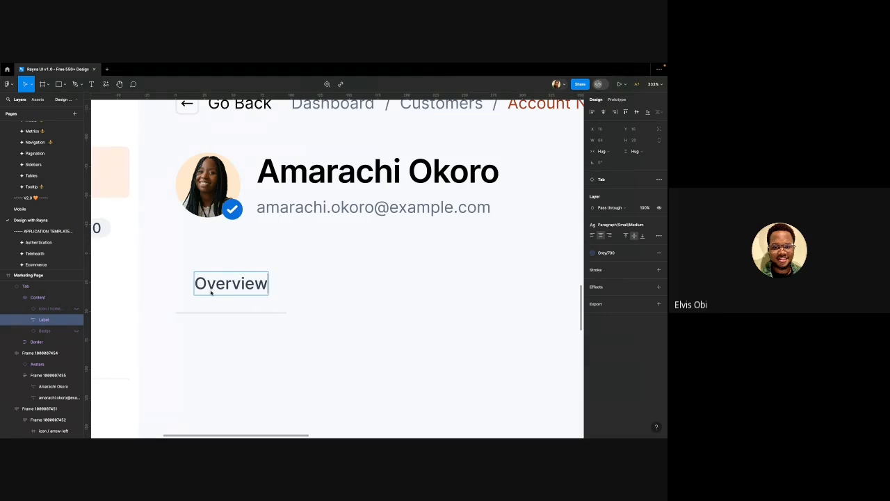
{"action": "key", "text": "Escape"}
Duplicate the Overview tab and align the copy right beside the original at X 400, Y 232
{"action": "left_click", "coordinate": [257, 311]}
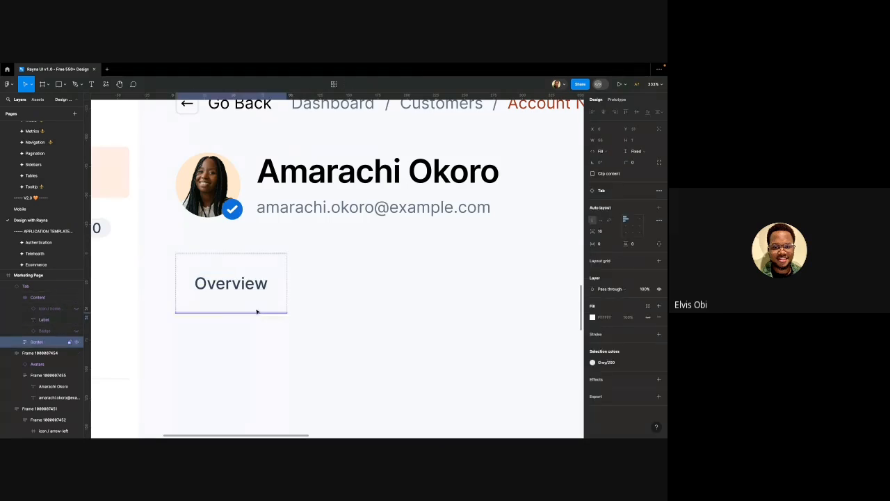
{"action": "left_click", "coordinate": [274, 303]}
{"action": "scroll", "coordinate": [273, 304], "scroll_direction": "down", "scroll_amount": 3}
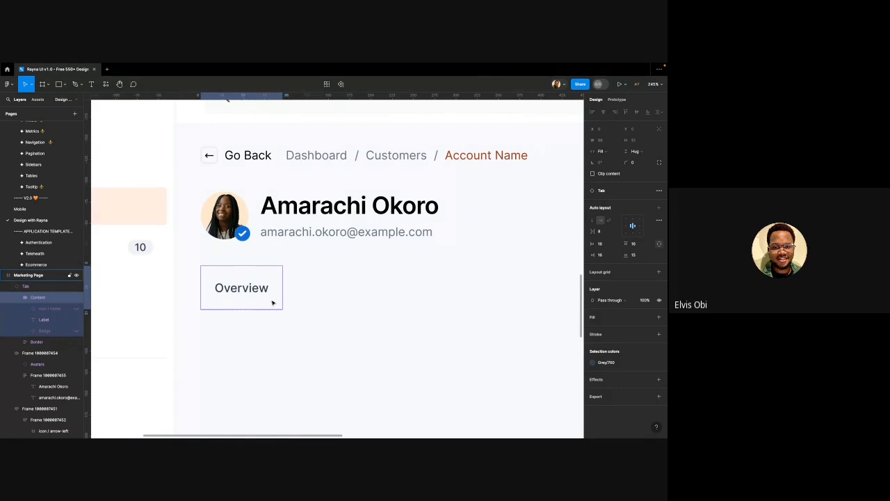
{"action": "left_click", "coordinate": [255, 366]}
{"action": "left_click", "coordinate": [252, 311]}
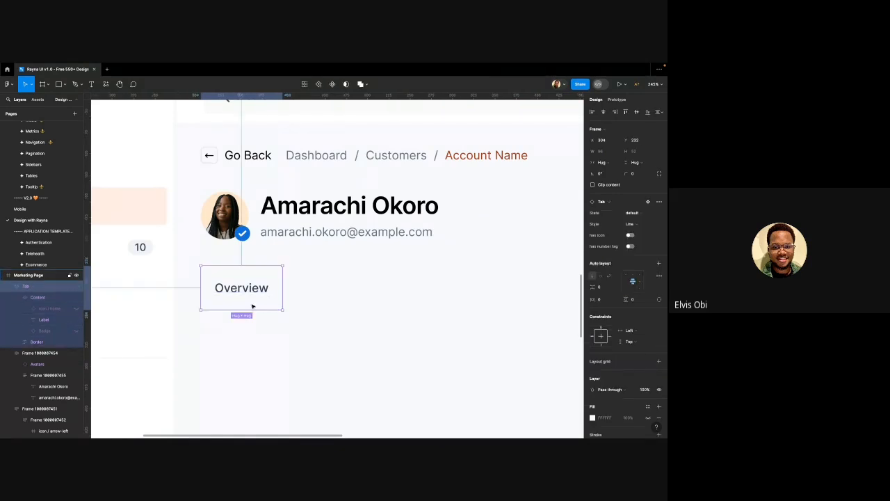
{"action": "left_click_drag", "start_coordinate": [253, 306], "coordinate": [331, 303]}
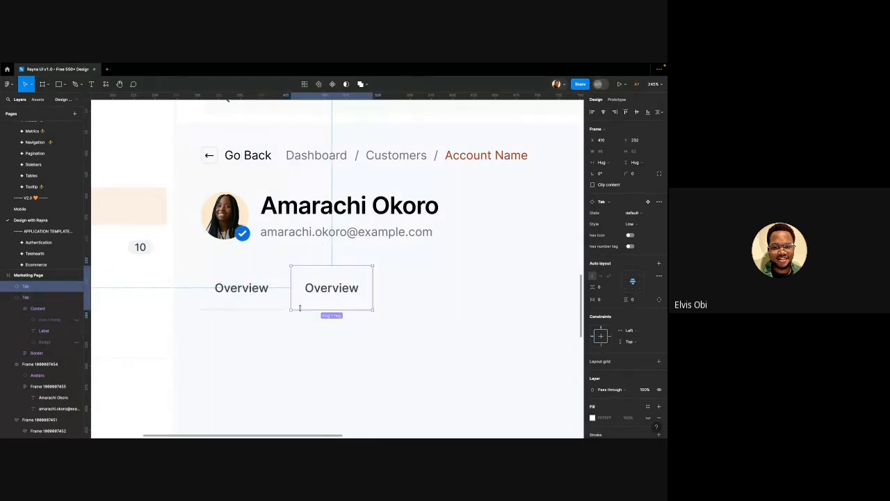
{"action": "scroll", "coordinate": [299, 308], "scroll_direction": "up", "scroll_amount": 5}
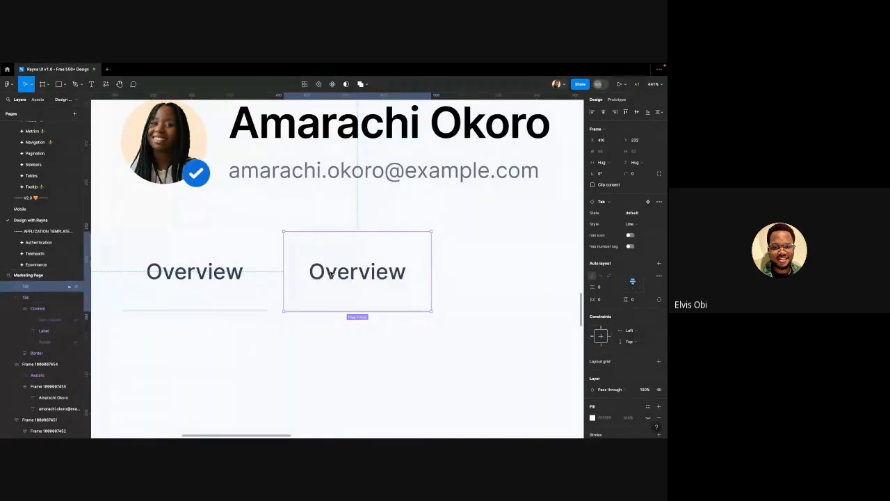
{"action": "left_click_drag", "start_coordinate": [333, 273], "coordinate": [317, 273]}
{"action": "scroll", "coordinate": [281, 263], "scroll_direction": "down", "scroll_amount": 1}
{"action": "scroll", "coordinate": [280, 263], "scroll_direction": "down", "scroll_amount": 4}
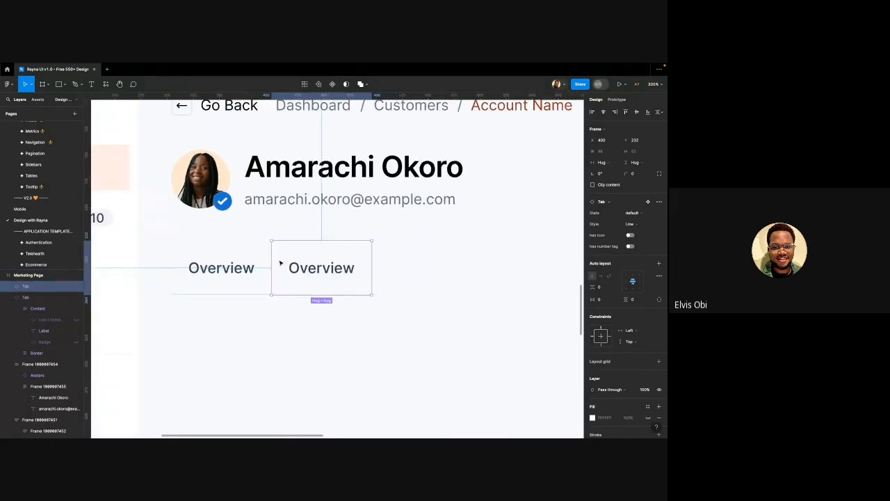
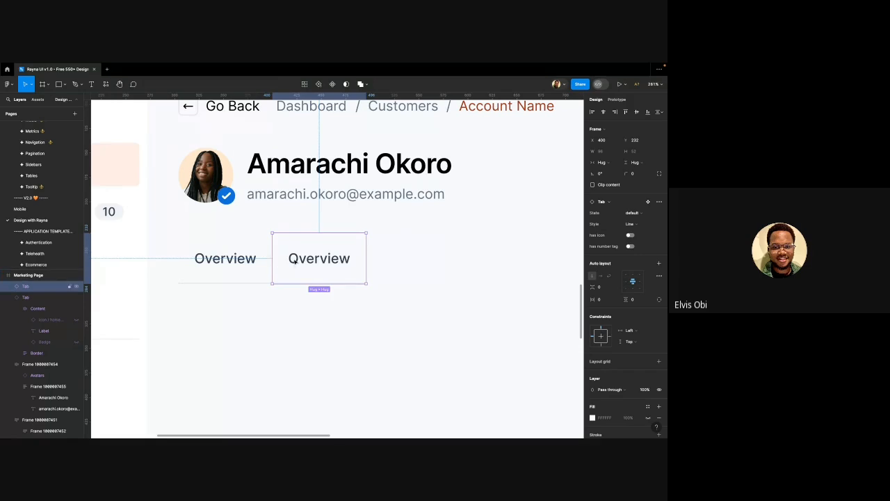
Alt-drag a copy of the Overview tab to the right as a third tab
{"action": "scroll", "coordinate": [283, 281], "scroll_direction": "down", "scroll_amount": 3}
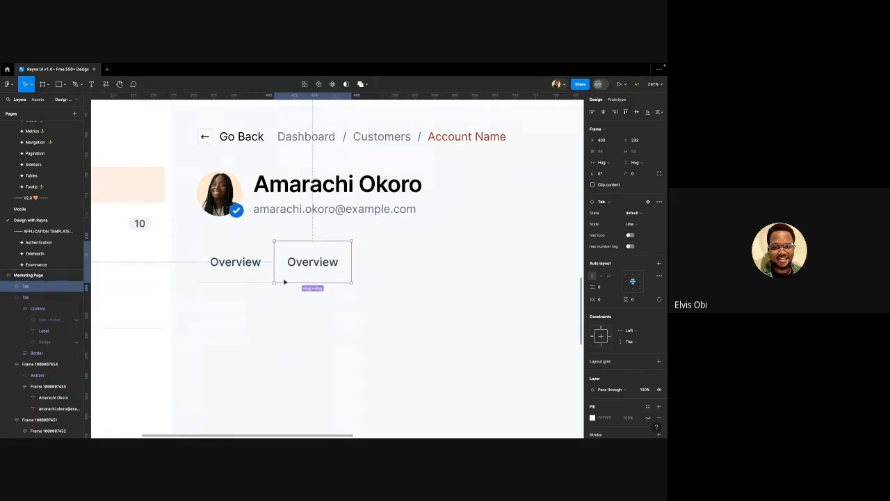
{"action": "scroll", "coordinate": [286, 277], "scroll_direction": "right", "scroll_amount": 2}
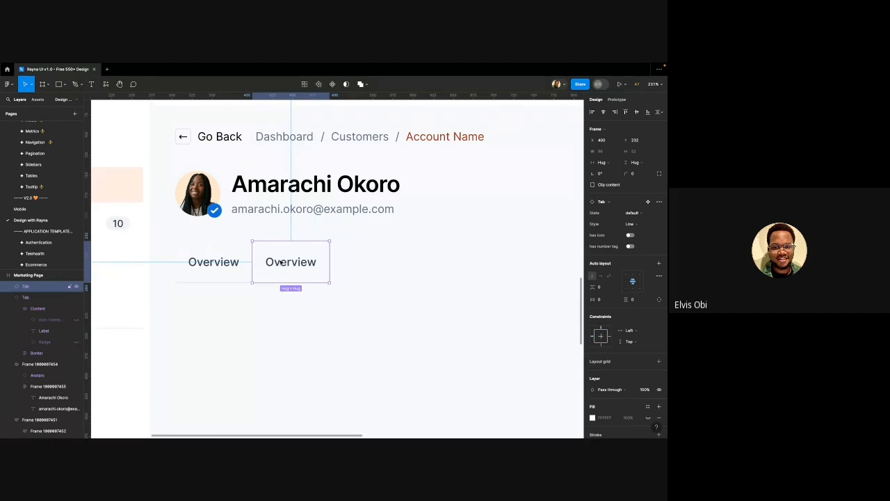
{"action": "scroll", "coordinate": [282, 263], "scroll_direction": "right", "scroll_amount": 1}
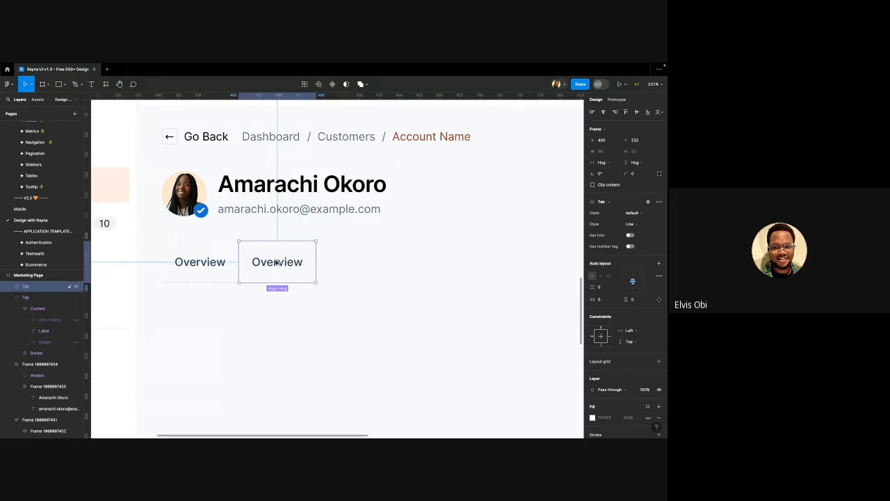
{"action": "mouse_move", "coordinate": [282, 263]}
{"action": "left_mouse_down"}
{"action": "mouse_move", "coordinate": [341, 272]}
{"action": "mouse_move", "coordinate": [385, 261]}
{"action": "mouse_move", "coordinate": [357, 263]}
{"action": "left_mouse_up"}
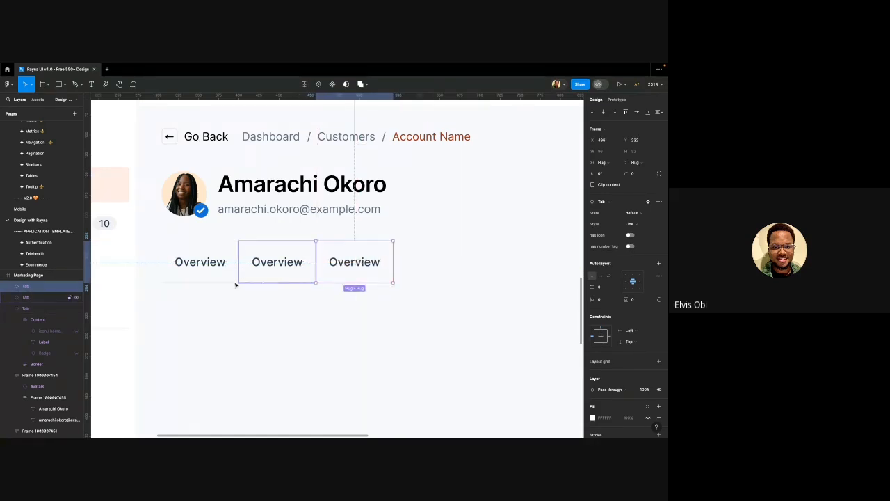
{"action": "left_click", "coordinate": [236, 330]}
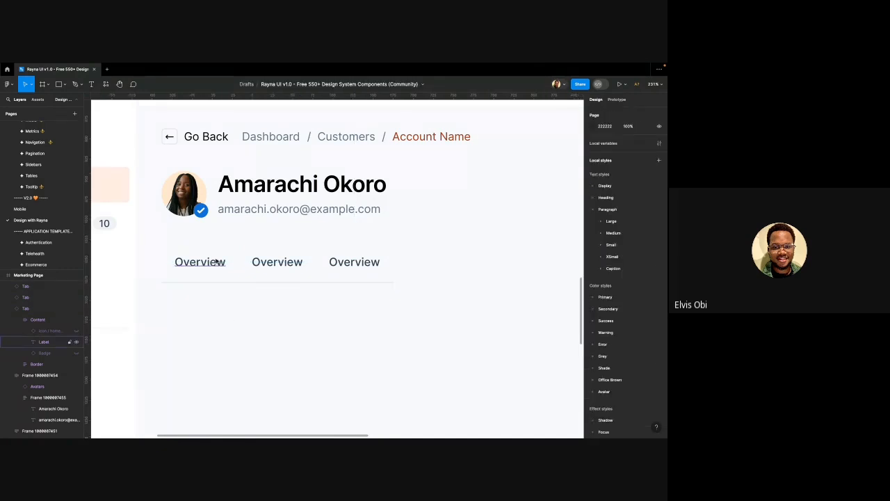
Rename the second and third tabs to 'Broadcast' and 'Transaction emails'
{"action": "scroll", "coordinate": [230, 261], "scroll_direction": "right", "scroll_amount": 1}
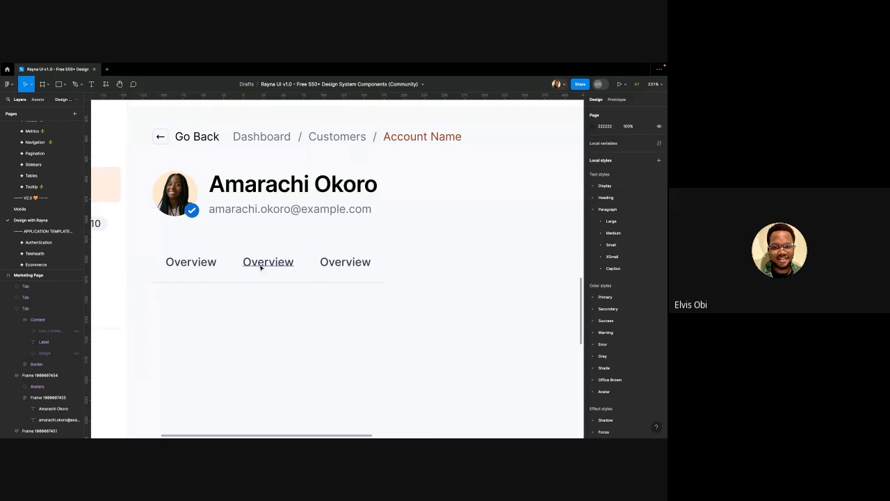
{"action": "left_click", "coordinate": [260, 264], "text": "ctrl"}
{"action": "type", "text": "B"}
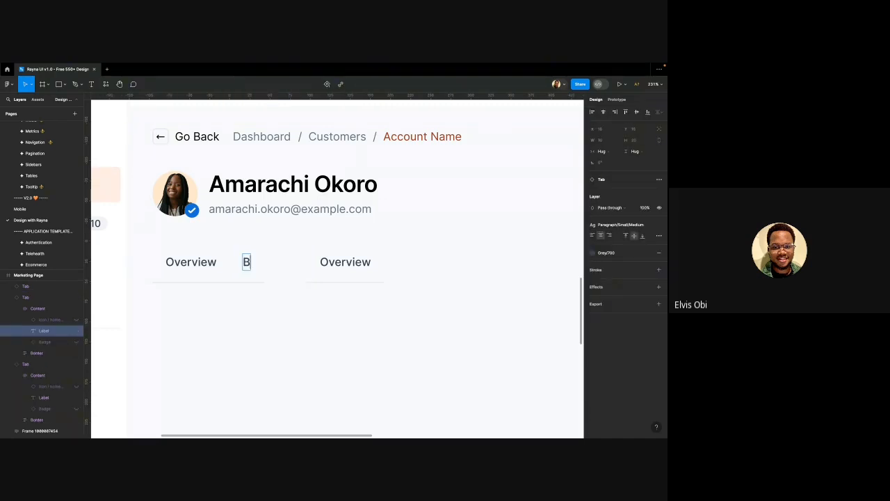
{"action": "type", "text": "roadcast"}
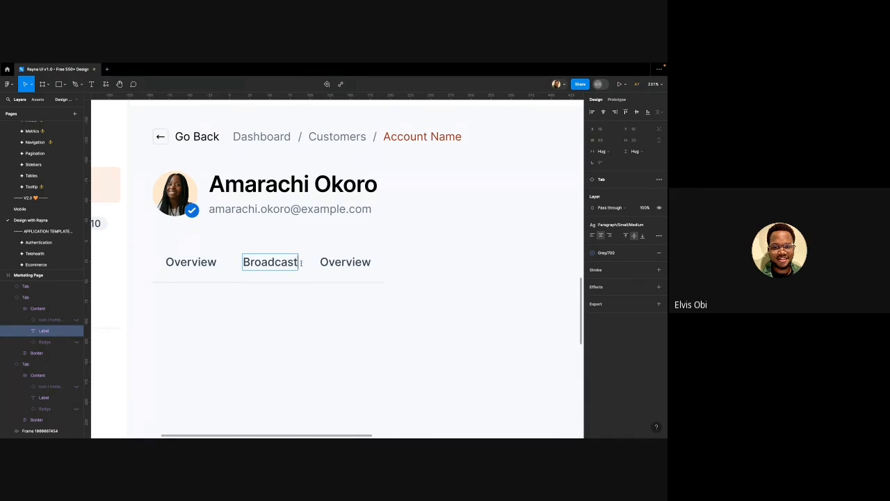
{"action": "double_click", "coordinate": [339, 262]}
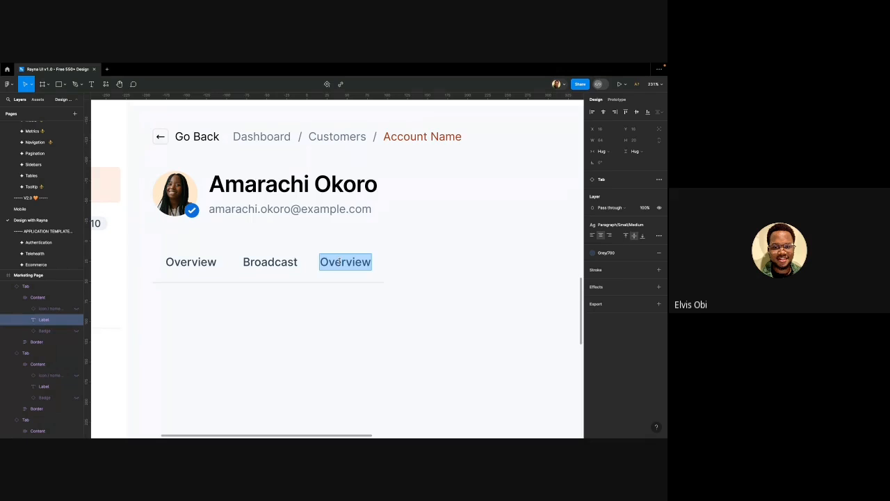
{"action": "type", "text": "T"}
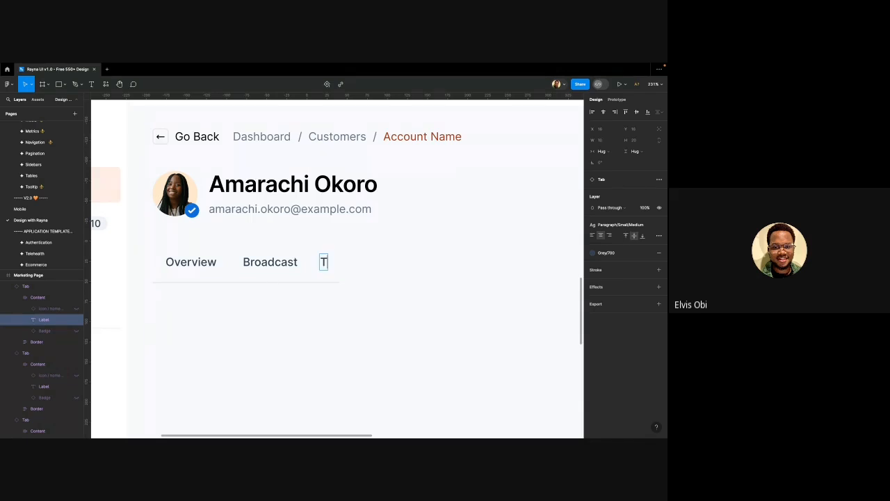
{"action": "type", "text": "ransaction a"}
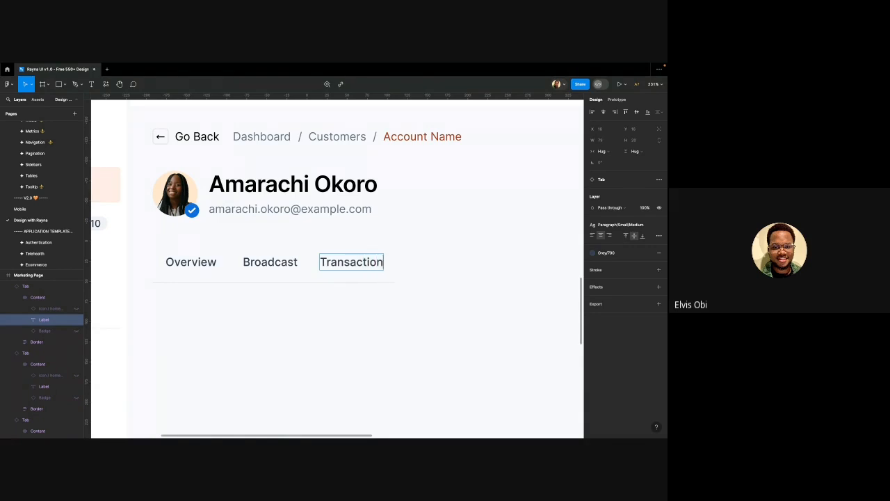
{"action": "key", "text": "BackSpace"}
{"action": "key", "text": "BackSpace"}
{"action": "type", "text": "Emails"}
{"action": "double_click", "coordinate": [389, 262]}
{"action": "type", "text": "emails"}
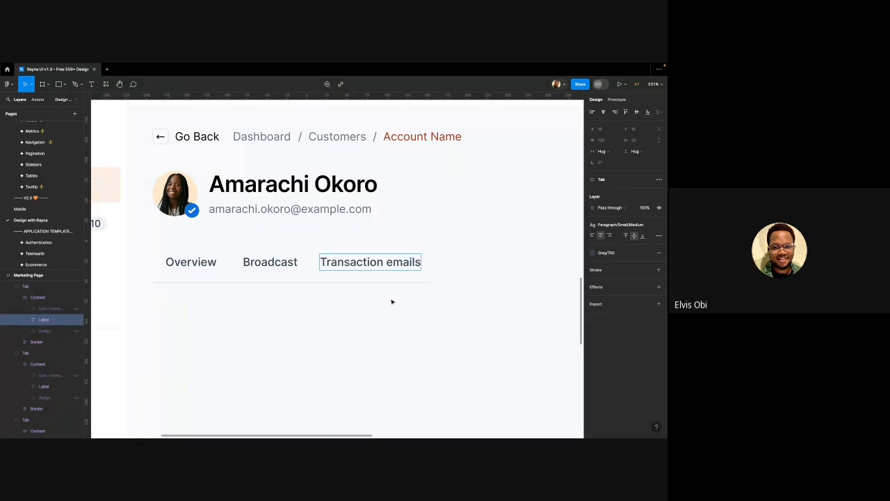
{"action": "left_click", "coordinate": [392, 302]}
Duplicate the Transaction emails tab, move it to the row's end and rename it 'Automations'
{"action": "left_click", "coordinate": [375, 266]}
{"action": "key", "text": "super+d"}
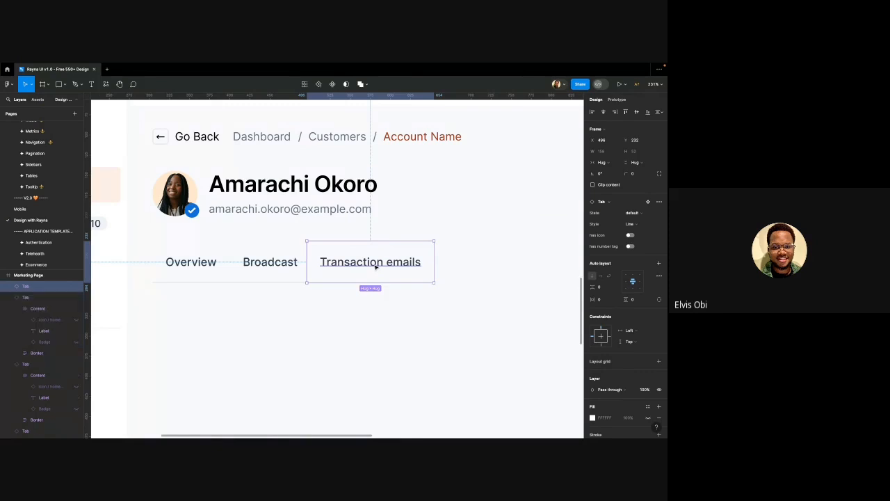
{"action": "scroll", "coordinate": [377, 266], "scroll_direction": "down", "scroll_amount": 1}
{"action": "left_click_drag", "start_coordinate": [377, 267], "coordinate": [452, 262]}
{"action": "double_click", "coordinate": [477, 262]}
{"action": "double_click", "coordinate": [477, 262]}
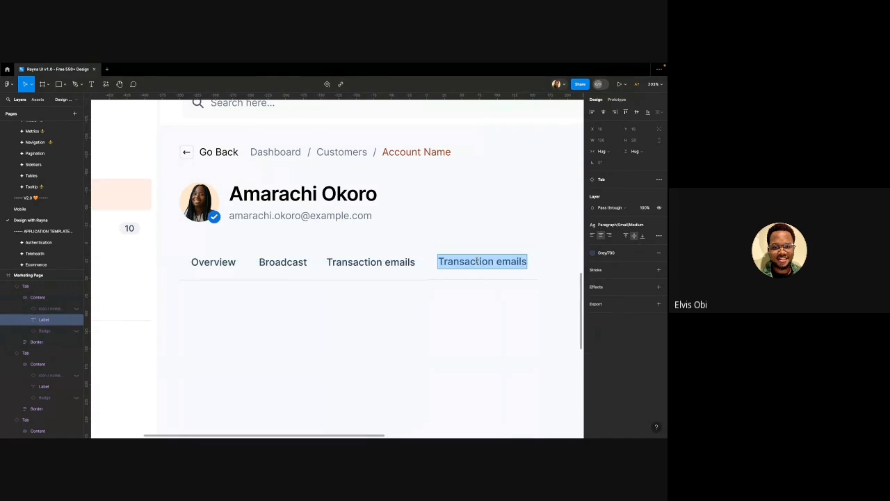
{"action": "type", "text": "Autom"}
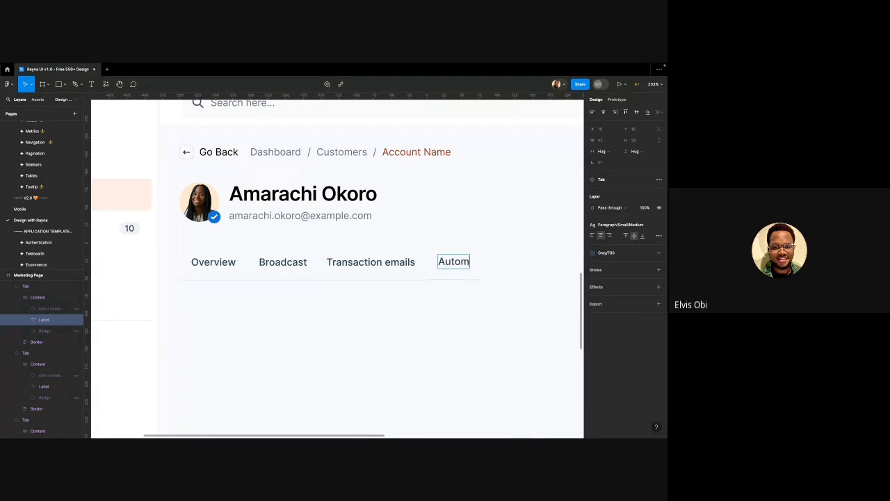
{"action": "type", "text": "ations"}
{"action": "key", "text": "Escape"}
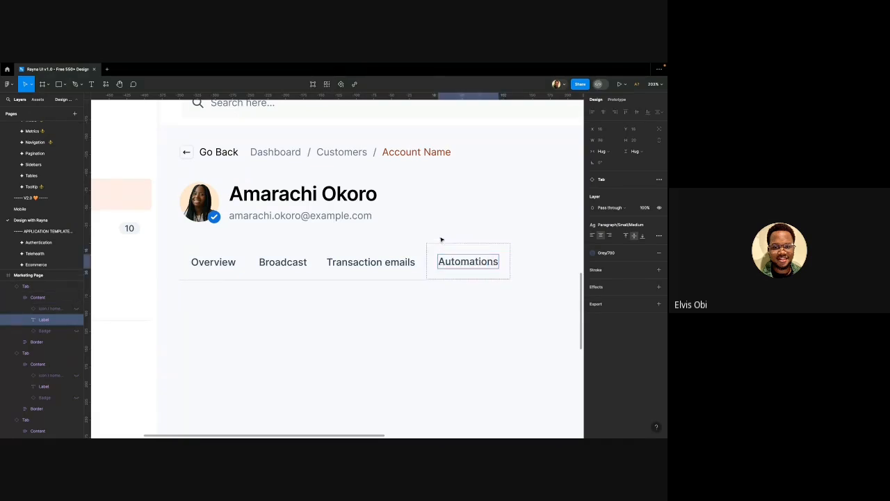
{"action": "left_click", "coordinate": [456, 252]}
{"action": "left_click_drag", "start_coordinate": [459, 256], "coordinate": [460, 257]}
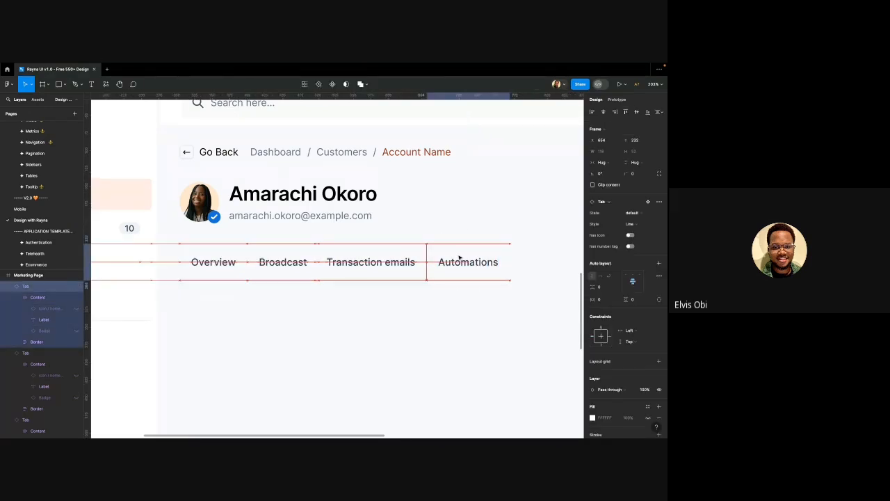
Marquee-select all four tabs and wrap them in an auto-layout frame with Shift+A
{"action": "left_click", "coordinate": [438, 214]}
{"action": "scroll", "coordinate": [438, 215], "scroll_direction": "down", "scroll_amount": 1}
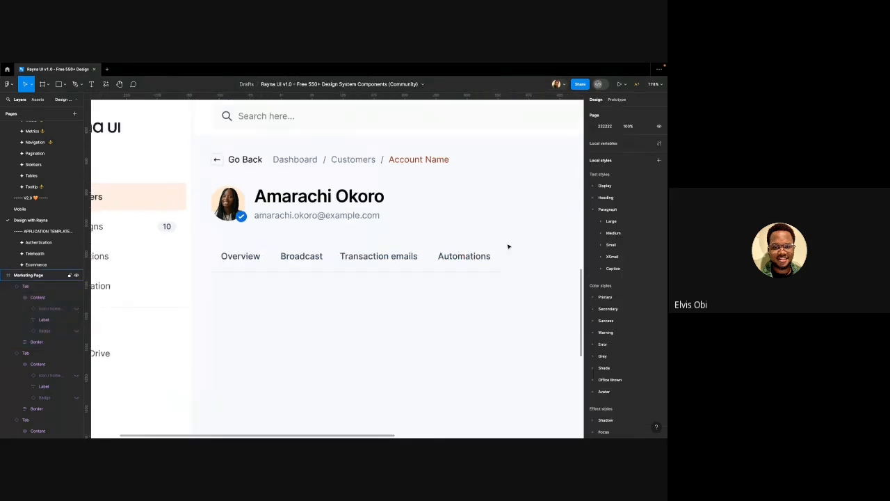
{"action": "left_click_drag", "start_coordinate": [510, 240], "coordinate": [218, 254]}
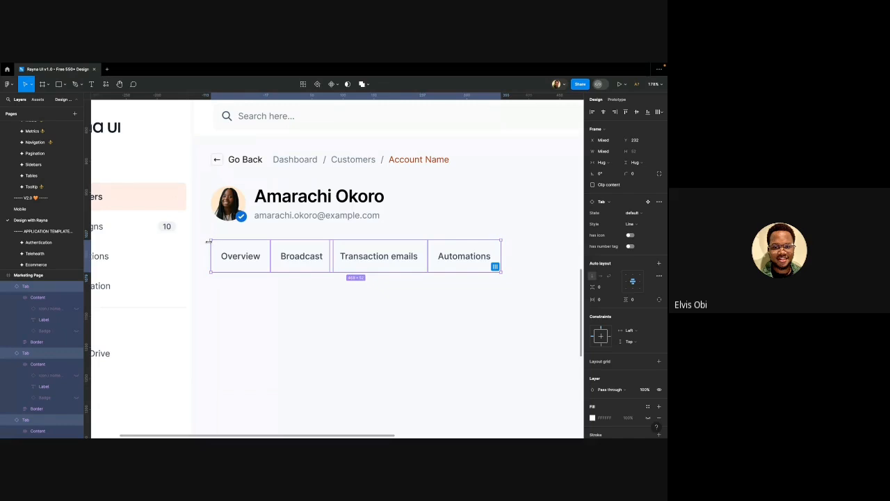
{"action": "key", "text": "shift+a"}
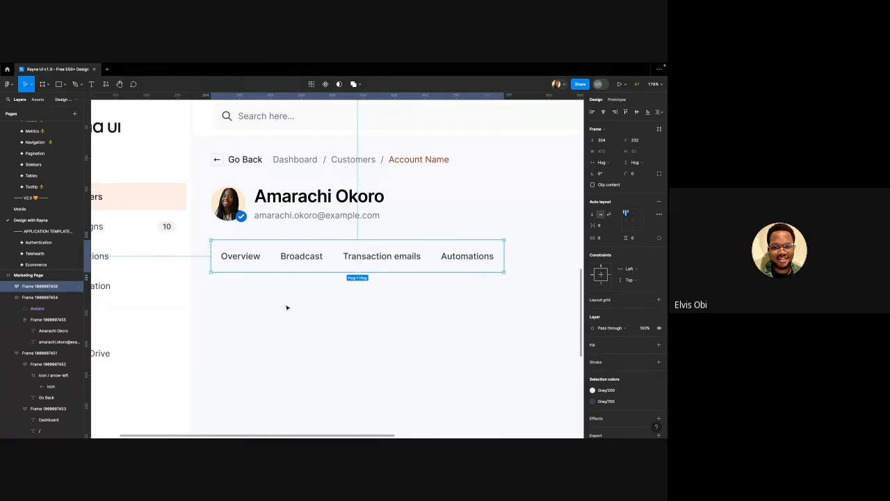
{"action": "left_click", "coordinate": [300, 328]}
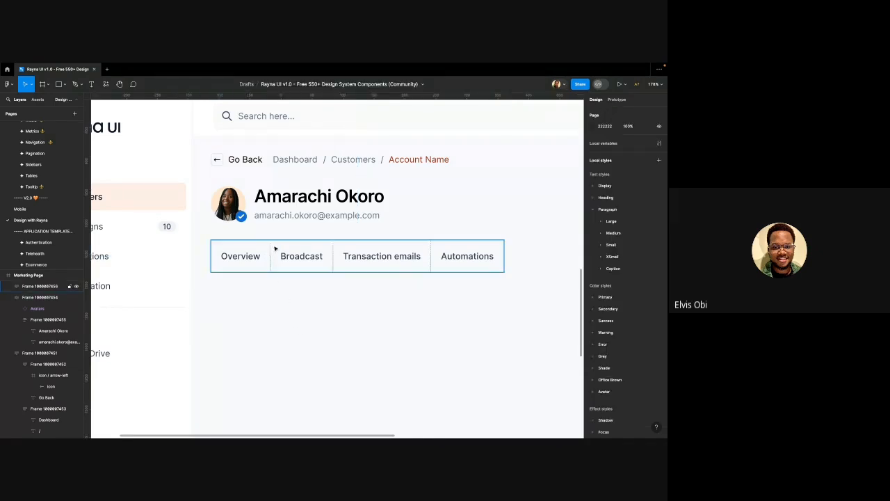
{"action": "left_click", "coordinate": [252, 254]}
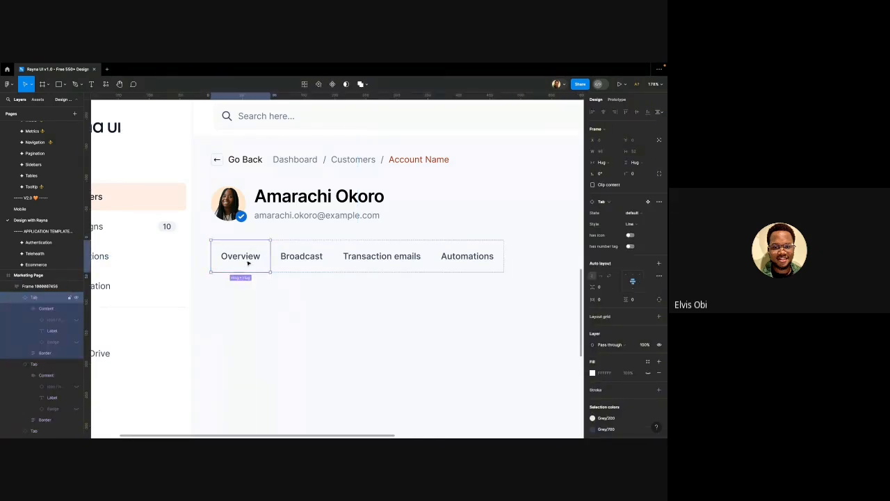
Switch the Overview tab's State variant from default to active
{"action": "scroll", "coordinate": [247, 259], "scroll_direction": "down", "scroll_amount": 2}
{"action": "scroll", "coordinate": [248, 260], "scroll_direction": "down", "scroll_amount": 2}
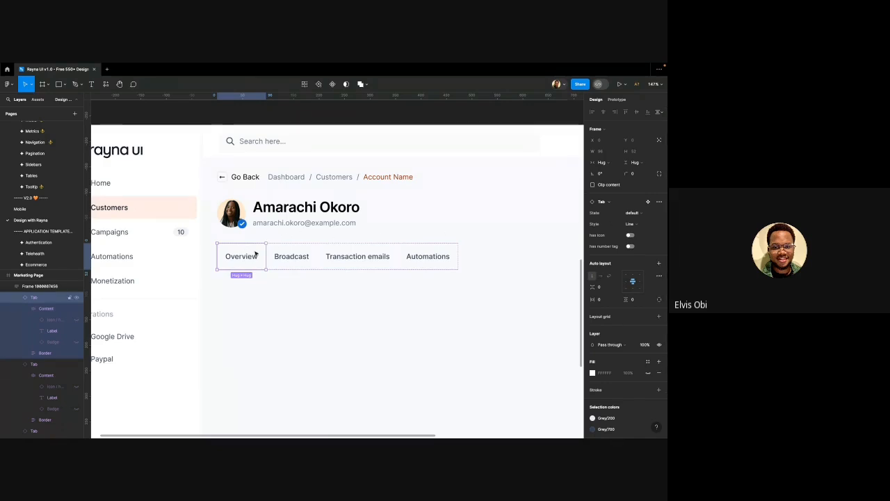
{"action": "left_click", "coordinate": [646, 212]}
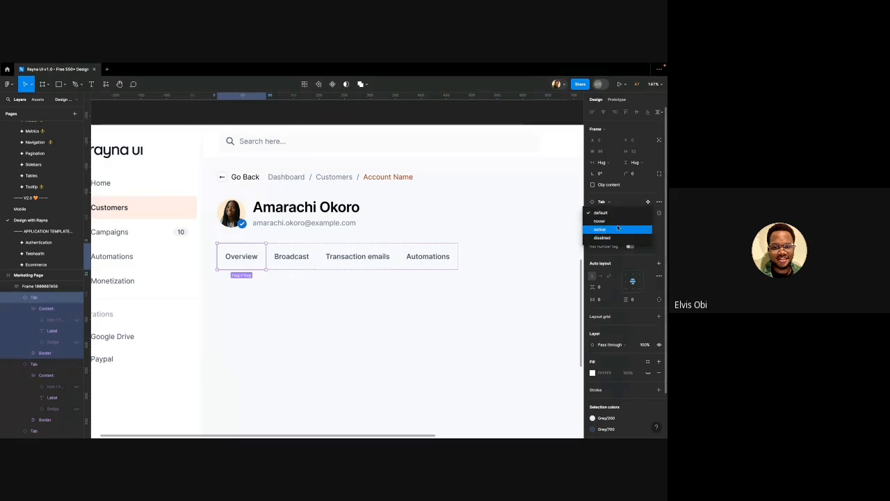
{"action": "left_click", "coordinate": [616, 228]}
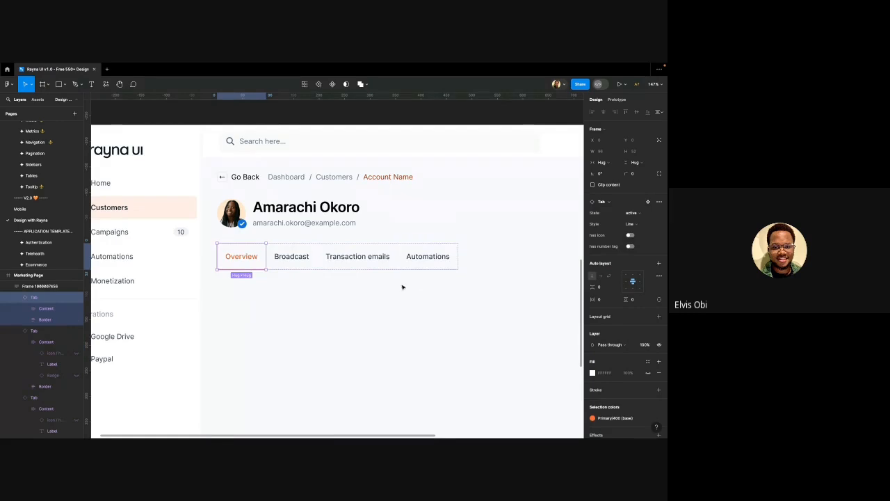
{"action": "left_click", "coordinate": [257, 299]}
{"action": "scroll", "coordinate": [257, 299], "scroll_direction": "down", "scroll_amount": 5}
{"action": "left_click", "coordinate": [261, 278]}
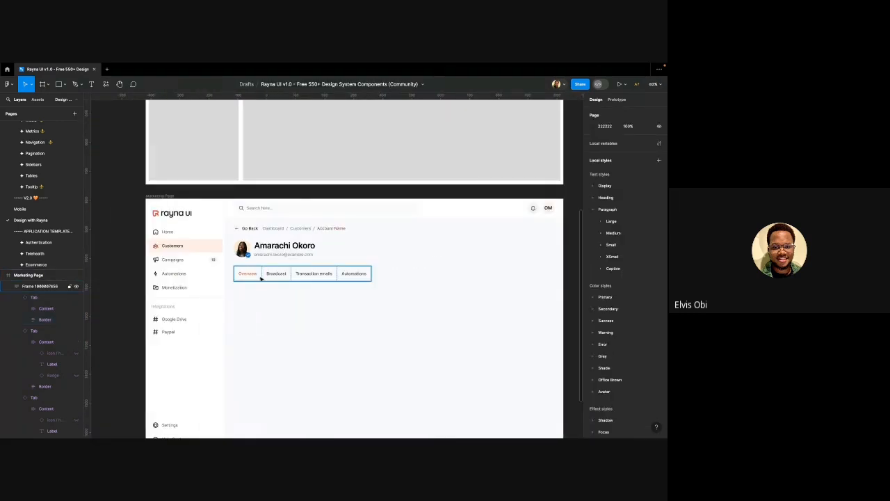
{"action": "left_click", "coordinate": [261, 279]}
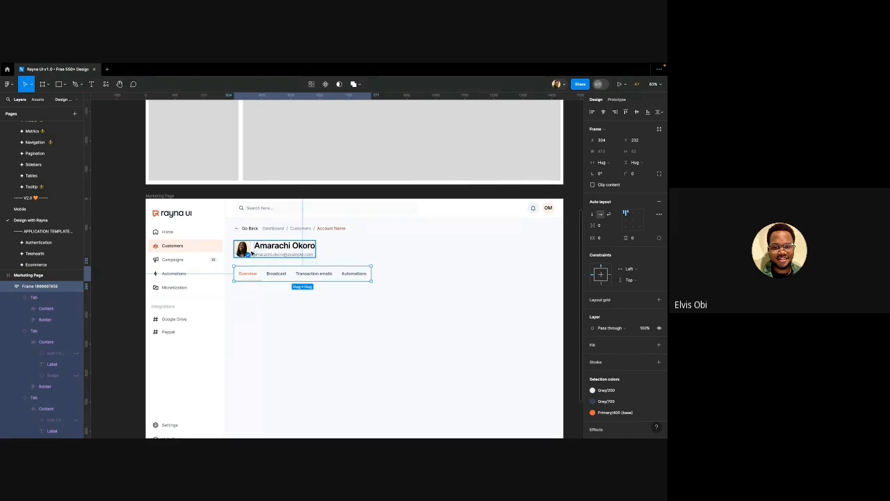
Select the name block, breadcrumb and tabs rows and wrap them in an auto-layout frame
{"action": "left_click", "coordinate": [265, 256]}
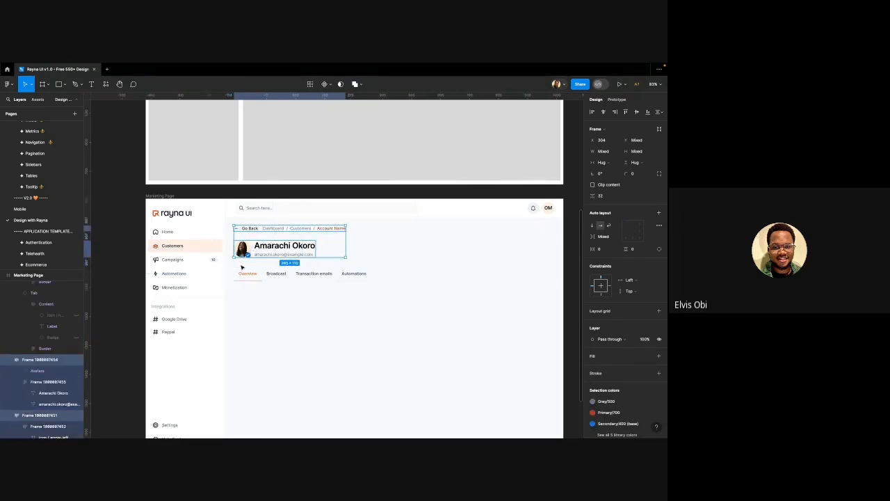
{"action": "left_click", "coordinate": [244, 271], "text": "shift"}
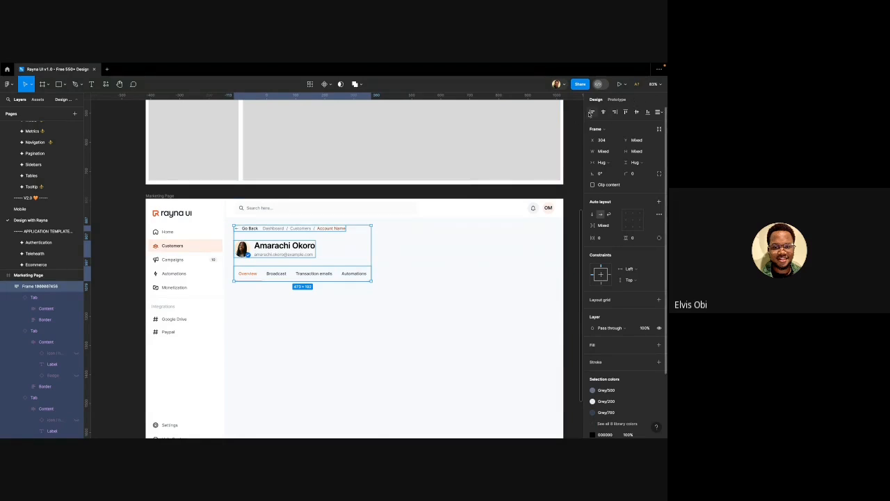
{"action": "left_click", "coordinate": [269, 275]}
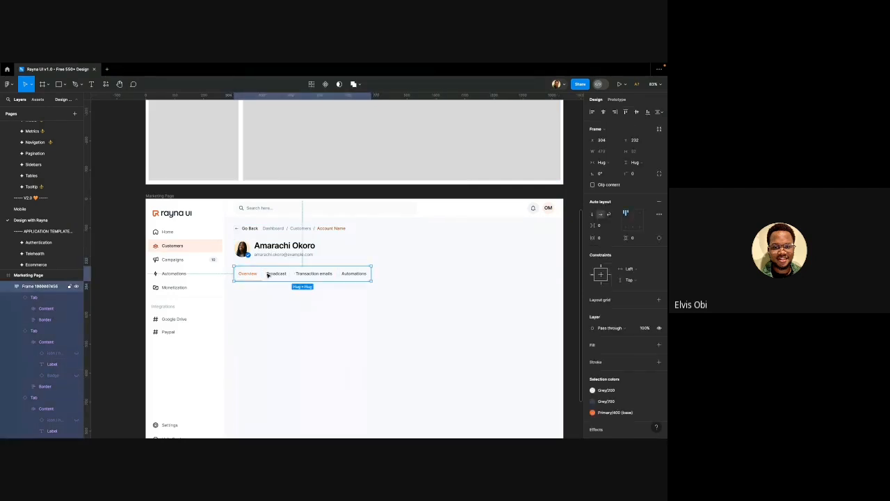
{"action": "scroll", "coordinate": [268, 275], "scroll_direction": "up", "scroll_amount": 5, "text": "ctrl"}
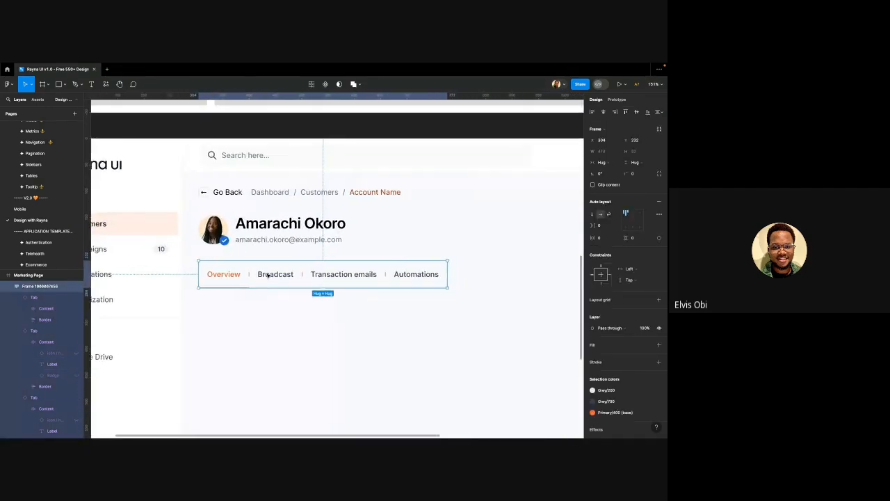
{"action": "scroll", "coordinate": [269, 275], "scroll_direction": "right", "scroll_amount": 1}
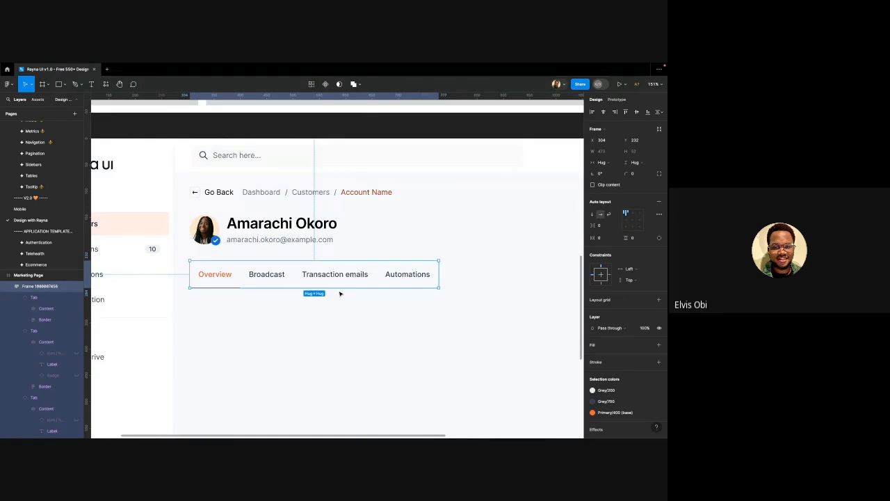
{"action": "scroll", "coordinate": [340, 293], "scroll_direction": "down", "scroll_amount": 5, "text": "ctrl"}
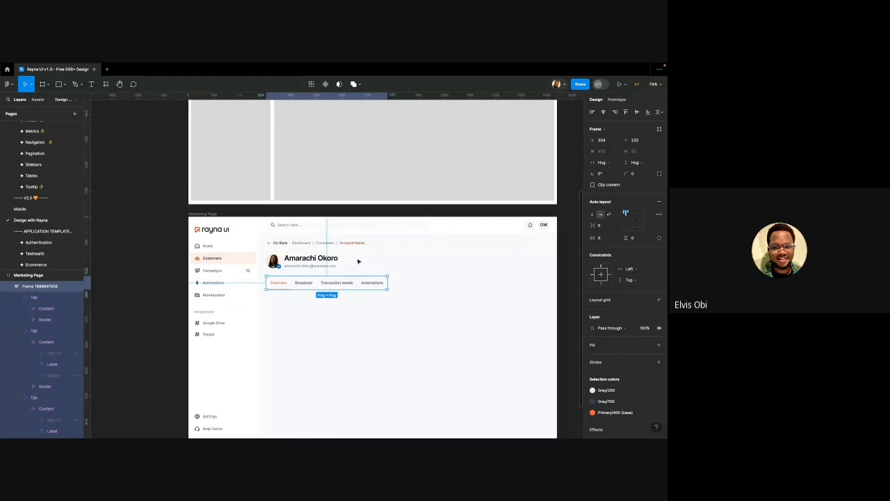
{"action": "scroll", "coordinate": [358, 261], "scroll_direction": "down", "scroll_amount": 1}
{"action": "left_click", "coordinate": [305, 244]}
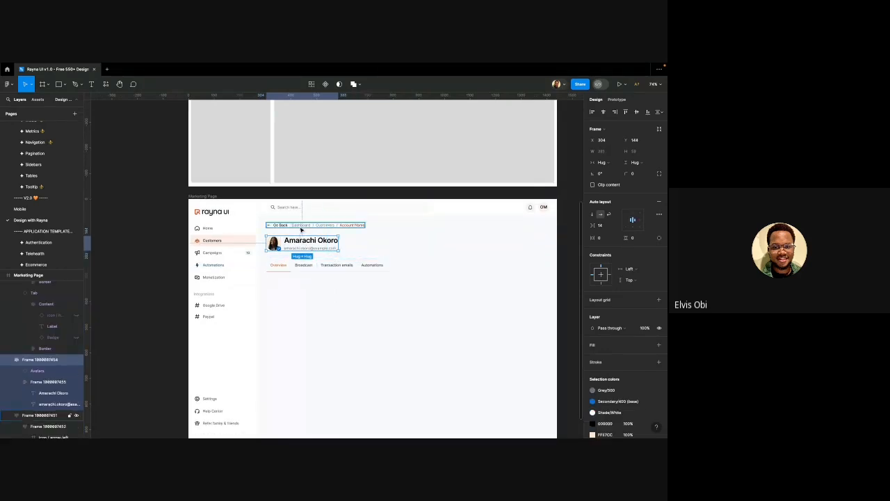
{"action": "left_click", "coordinate": [301, 230], "text": "shift"}
{"action": "left_click", "coordinate": [296, 263], "text": "shift"}
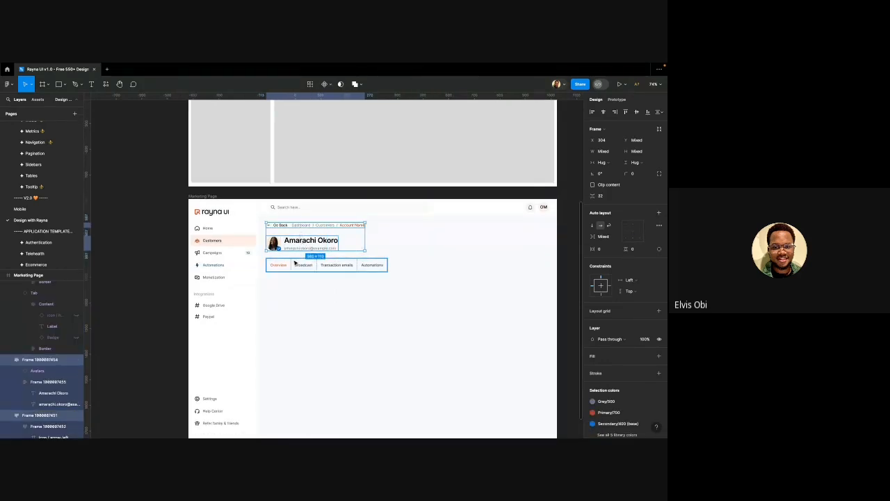
{"action": "key", "text": "shift+a"}
{"action": "key", "text": "shift+a"}
{"action": "scroll", "coordinate": [306, 251], "scroll_direction": "down", "scroll_amount": 2}
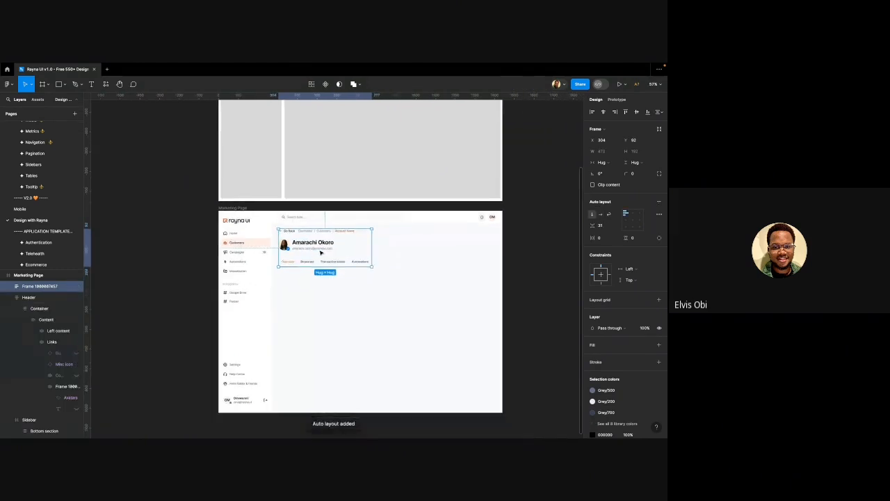
{"action": "scroll", "coordinate": [313, 244], "scroll_direction": "up", "scroll_amount": 3}
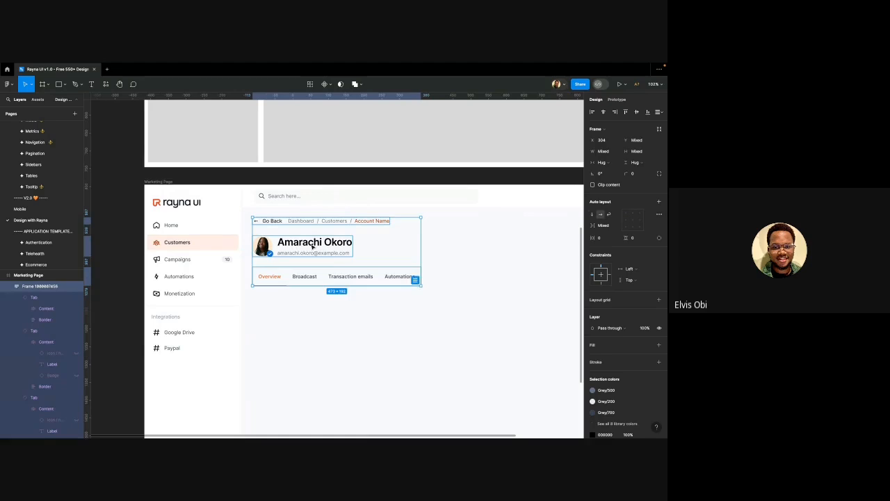
Stack the breadcrumb row and the avatar-and-name block in their own auto-layout frame
{"action": "left_click", "coordinate": [312, 244]}
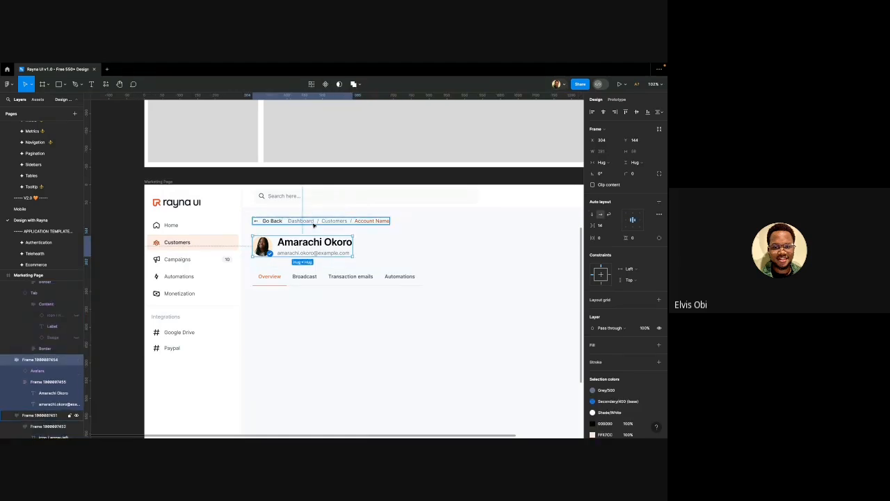
{"action": "scroll", "coordinate": [314, 225], "scroll_direction": "right", "scroll_amount": 2}
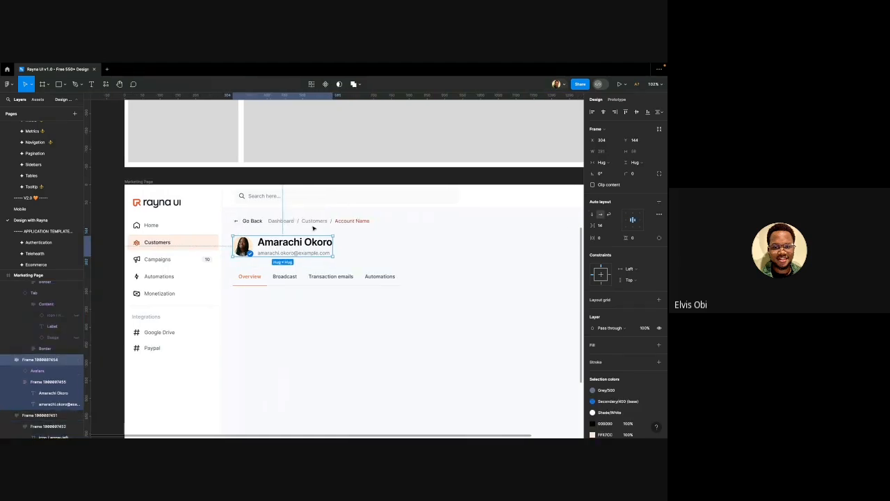
{"action": "left_click", "coordinate": [306, 222]}
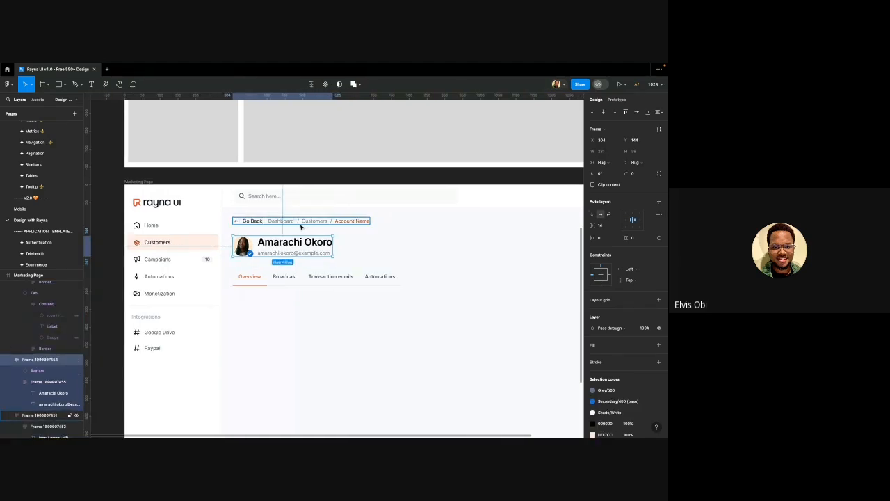
{"action": "left_click", "coordinate": [279, 254]}
{"action": "left_click", "coordinate": [281, 277]}
{"action": "left_click", "coordinate": [276, 254]}
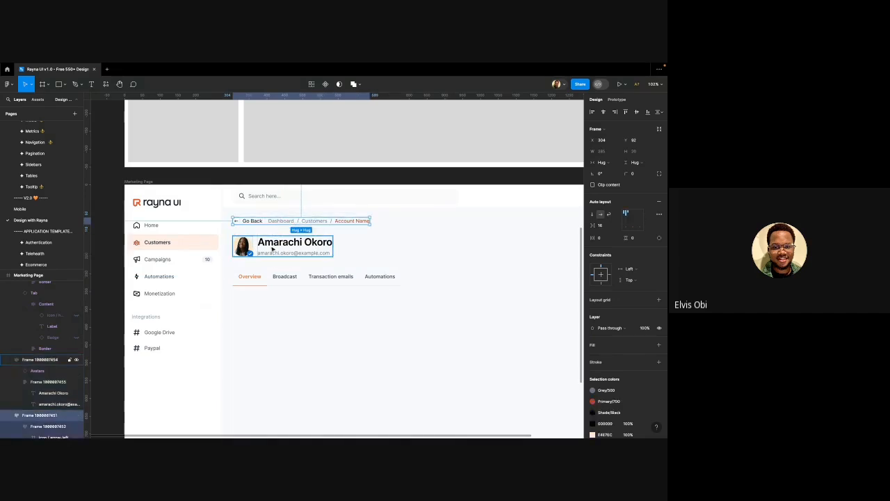
{"action": "left_click", "coordinate": [273, 224], "text": "shift"}
{"action": "left_click", "coordinate": [281, 277], "text": "shift"}
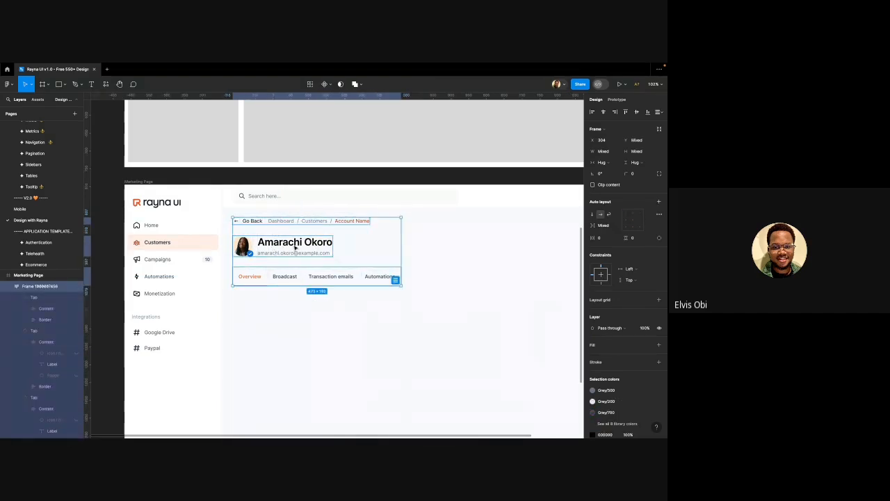
{"action": "scroll", "coordinate": [307, 231], "scroll_direction": "up", "scroll_amount": 1}
{"action": "scroll", "coordinate": [308, 231], "scroll_direction": "up", "scroll_amount": 3}
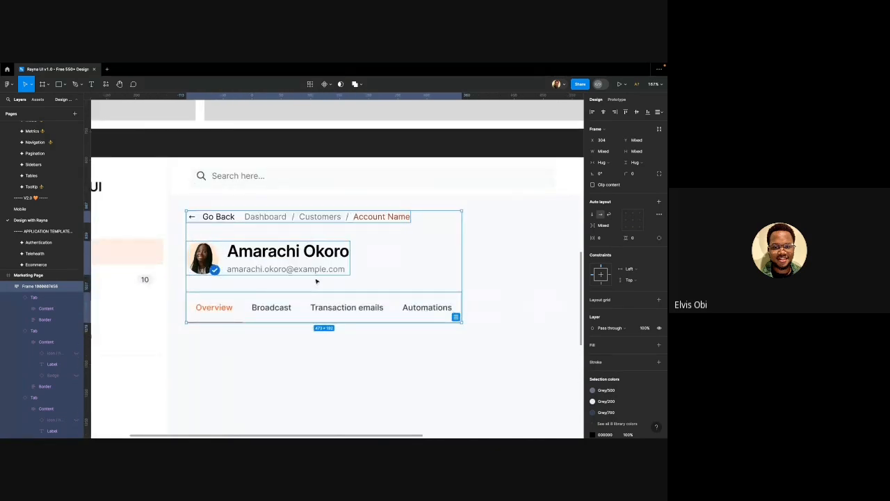
{"action": "double_click", "coordinate": [262, 259]}
{"action": "scroll", "coordinate": [255, 252], "scroll_direction": "down", "scroll_amount": 2}
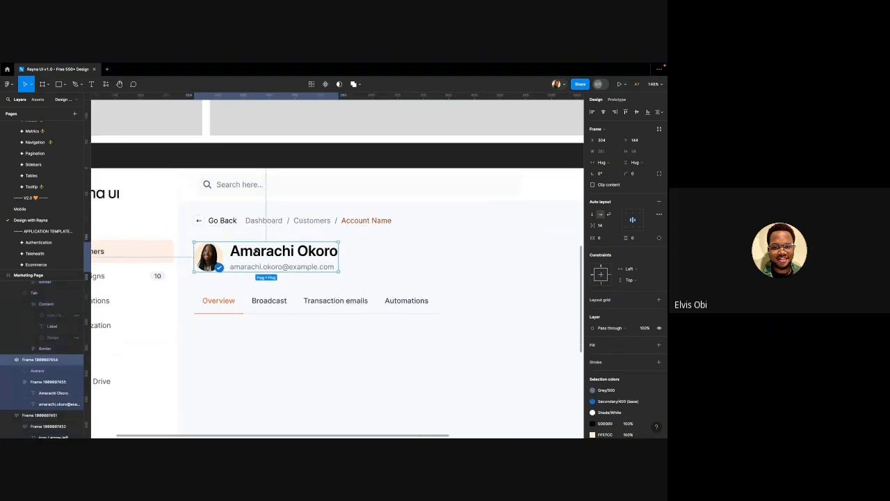
{"action": "scroll", "coordinate": [255, 252], "scroll_direction": "down", "scroll_amount": 2}
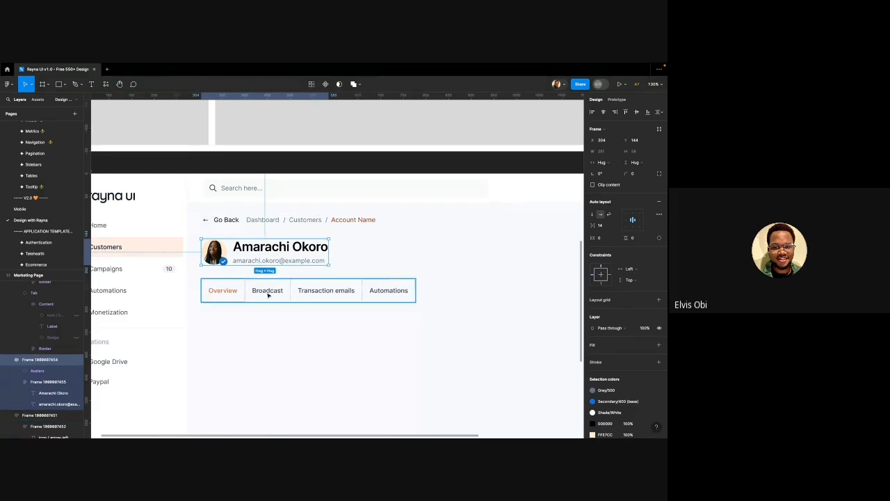
{"action": "left_click", "coordinate": [258, 222], "text": "shift"}
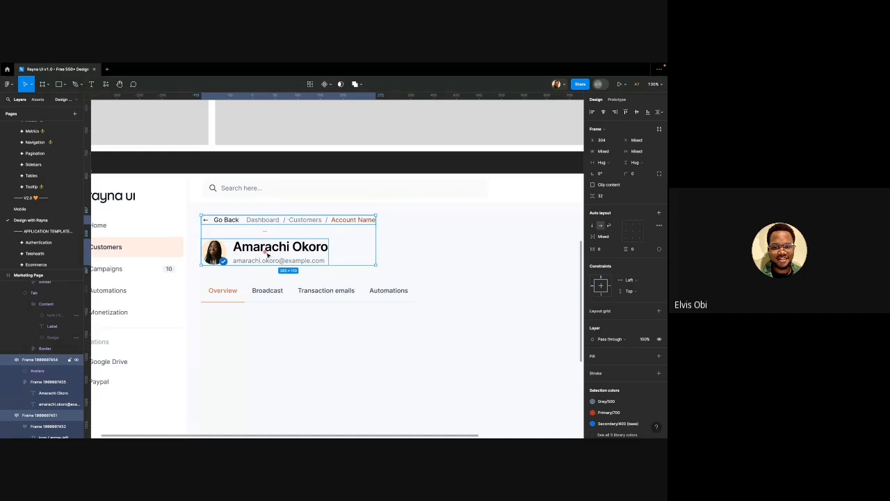
{"action": "key", "text": "shift+a"}
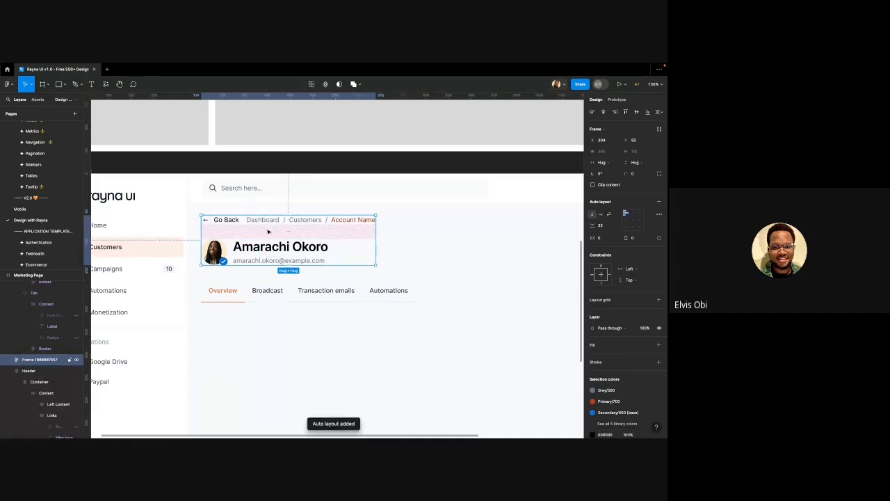
Wrap that header and the tabs row in auto layout with a 40 gap
{"action": "left_click", "coordinate": [286, 290], "text": "shift"}
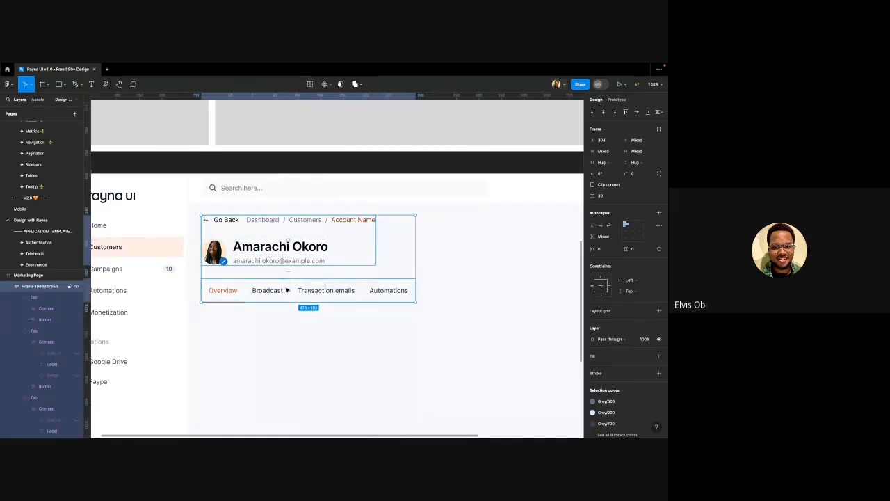
{"action": "key", "text": "shift+a"}
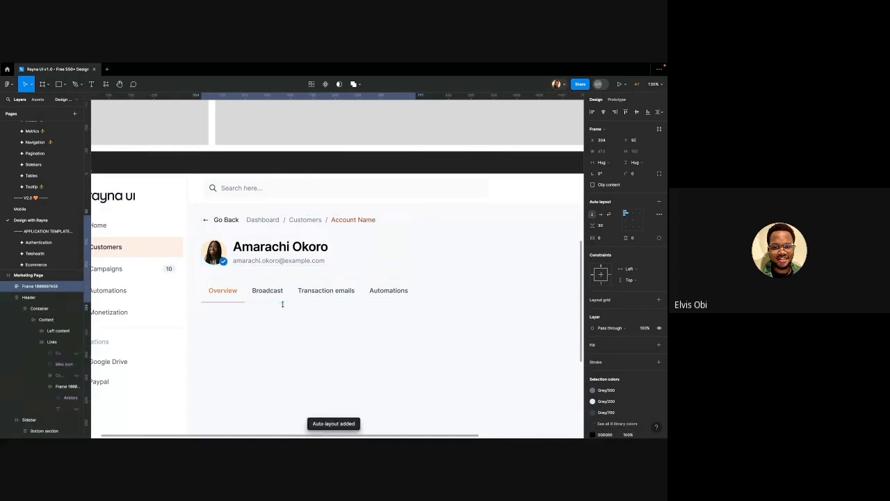
{"action": "left_click", "coordinate": [311, 258]}
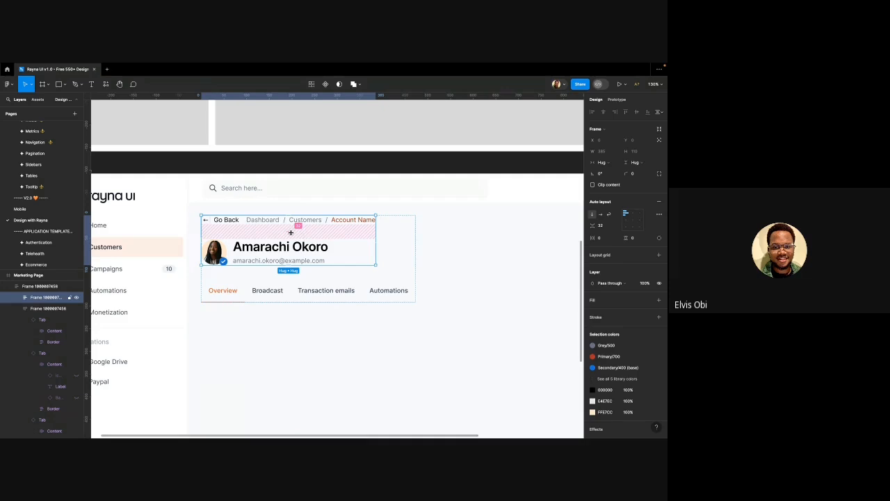
{"action": "left_click", "coordinate": [300, 277]}
{"action": "left_click", "coordinate": [298, 276]}
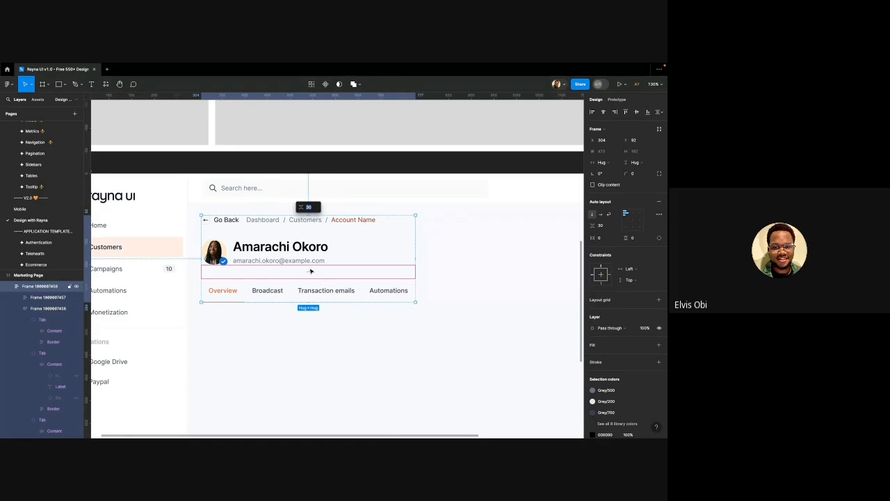
{"action": "type", "text": "4"}
{"action": "key", "text": "Return"}
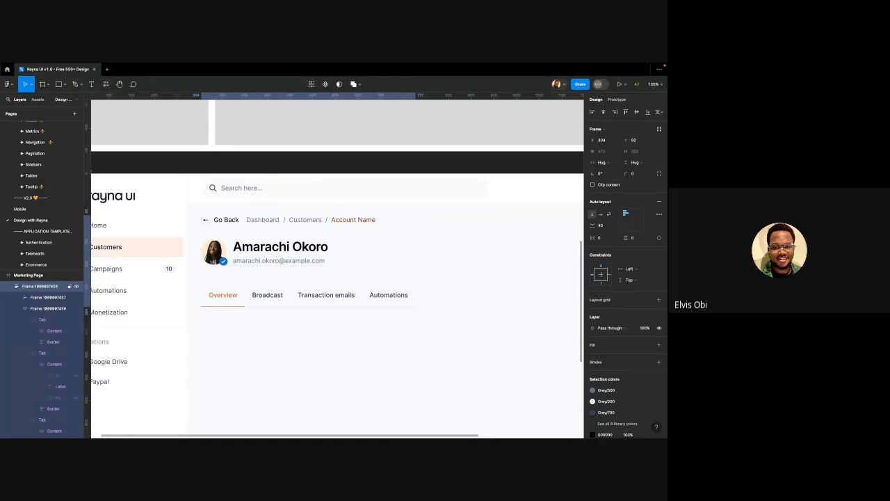
{"action": "left_click", "coordinate": [309, 327]}
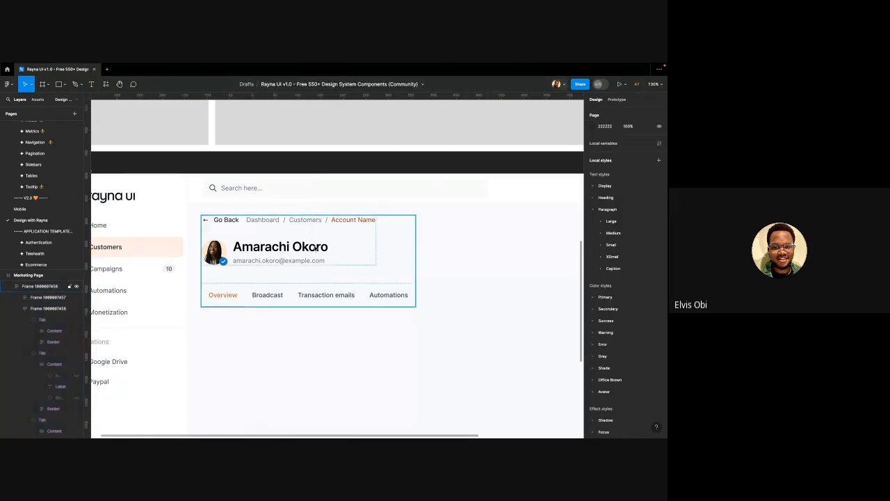
Stretch the header block's right edge until its width is a fixed 1104
{"action": "scroll", "coordinate": [300, 252], "scroll_direction": "down", "scroll_amount": 3}
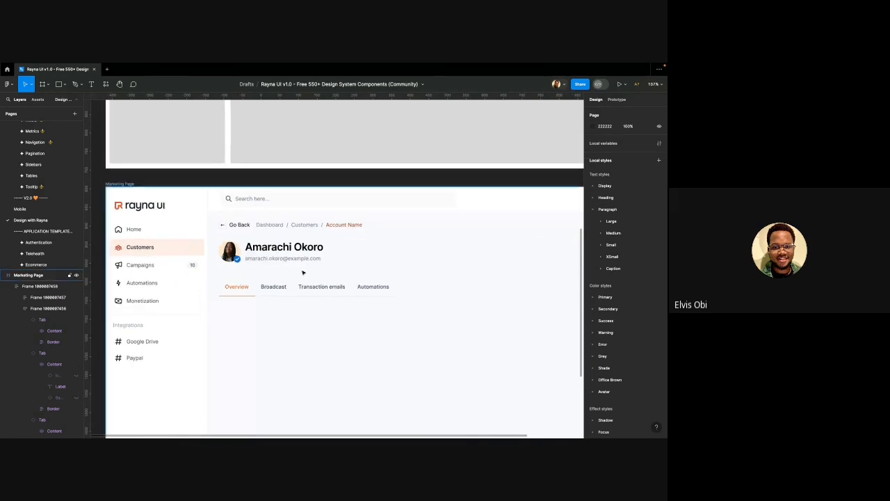
{"action": "scroll", "coordinate": [291, 289], "scroll_direction": "down", "scroll_amount": 4}
{"action": "left_click", "coordinate": [289, 270]}
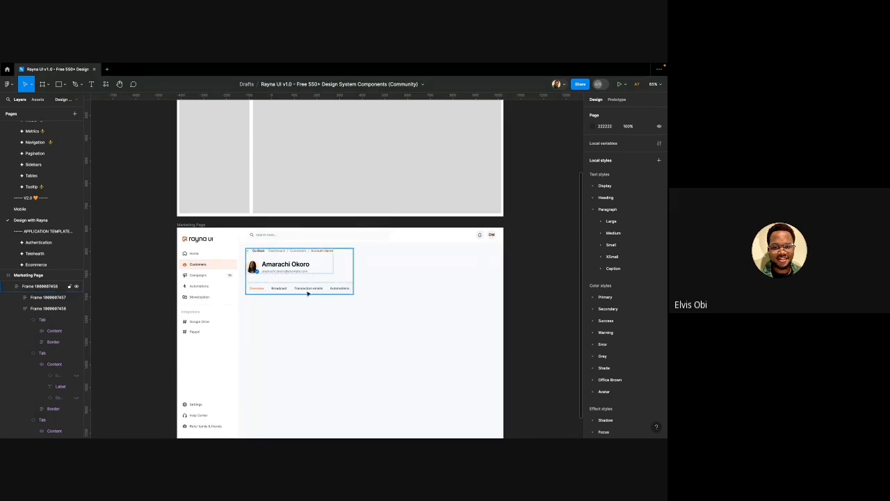
{"action": "left_click", "coordinate": [310, 288]}
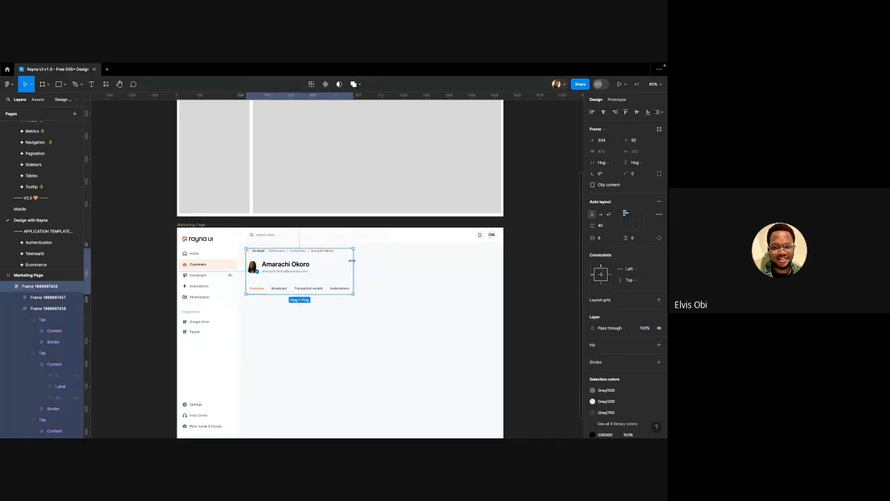
{"action": "left_click_drag", "start_coordinate": [352, 260], "coordinate": [496, 263]}
{"action": "key", "text": "alt"}
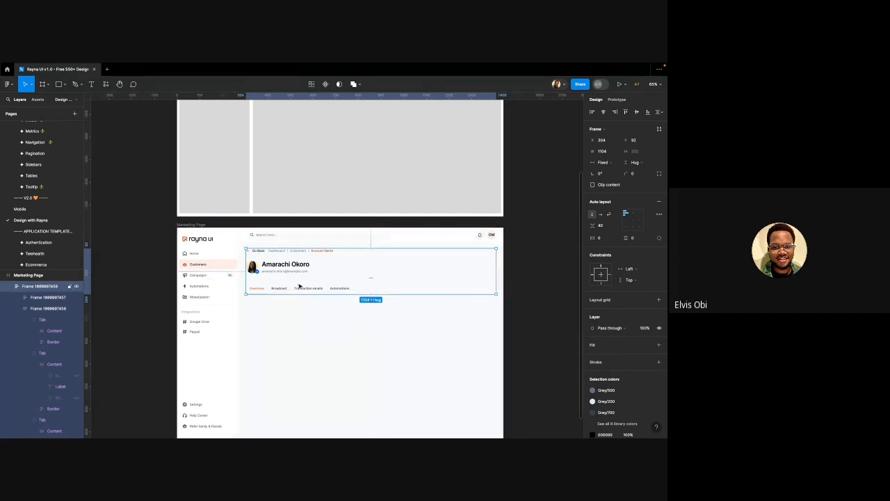
{"action": "scroll", "coordinate": [299, 286], "scroll_direction": "down", "scroll_amount": 1}
{"action": "scroll", "coordinate": [299, 286], "scroll_direction": "down", "scroll_amount": 1}
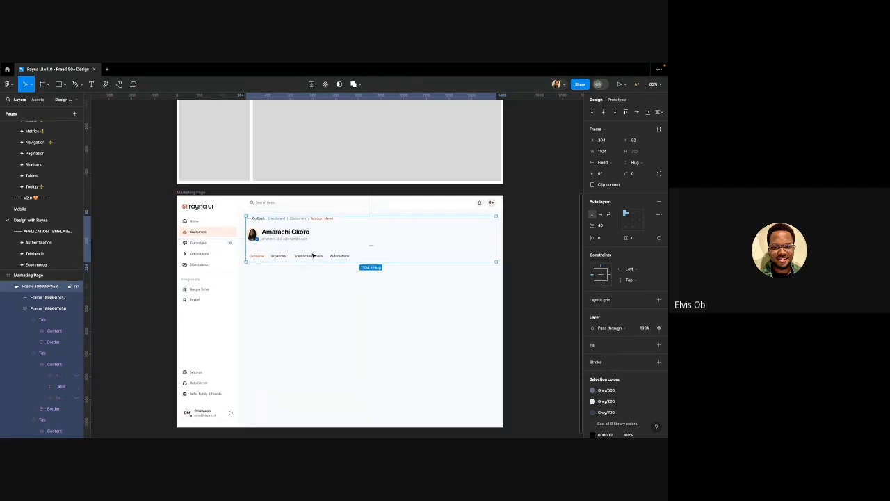
{"action": "left_click", "coordinate": [313, 255]}
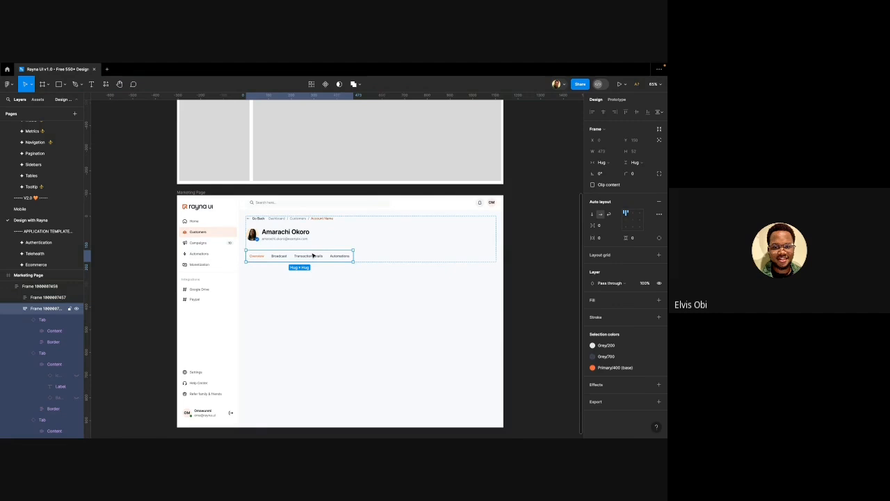
{"action": "left_click", "coordinate": [602, 163]}
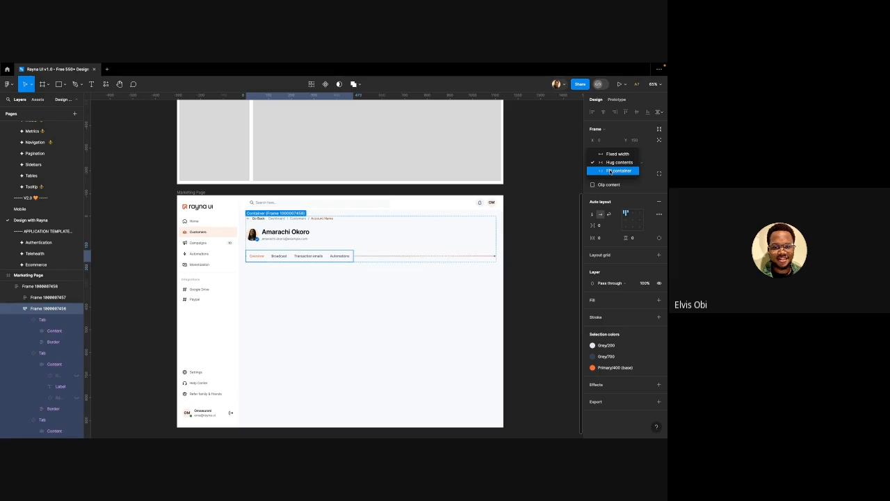
{"action": "left_click", "coordinate": [610, 171]}
{"action": "left_click", "coordinate": [539, 265]}
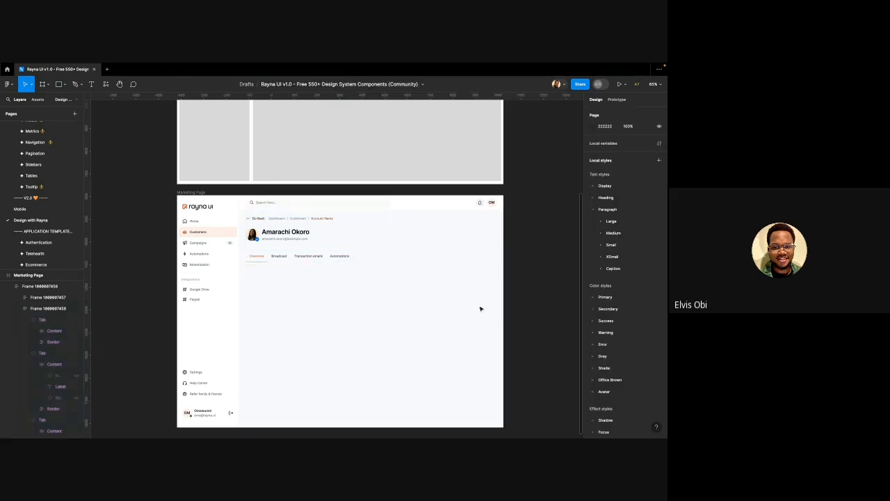
{"action": "left_click", "coordinate": [332, 258]}
{"action": "left_click", "coordinate": [331, 258]}
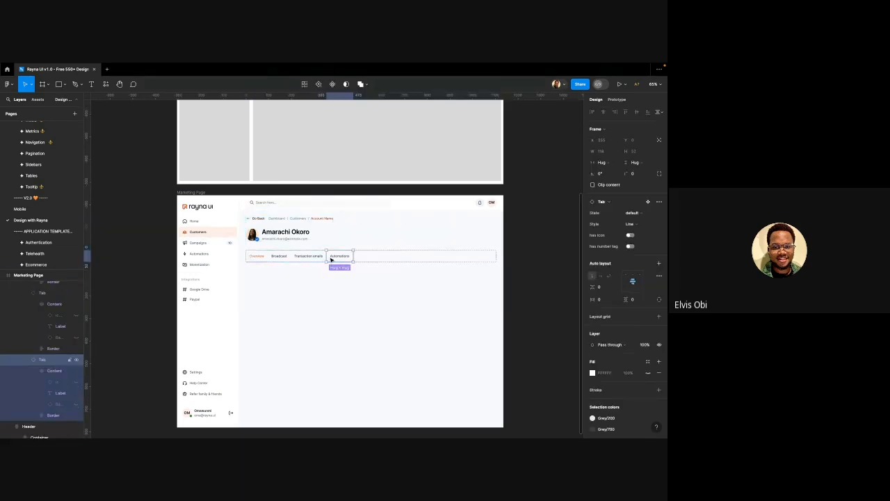
{"action": "scroll", "coordinate": [332, 259], "scroll_direction": "up", "scroll_amount": 3}
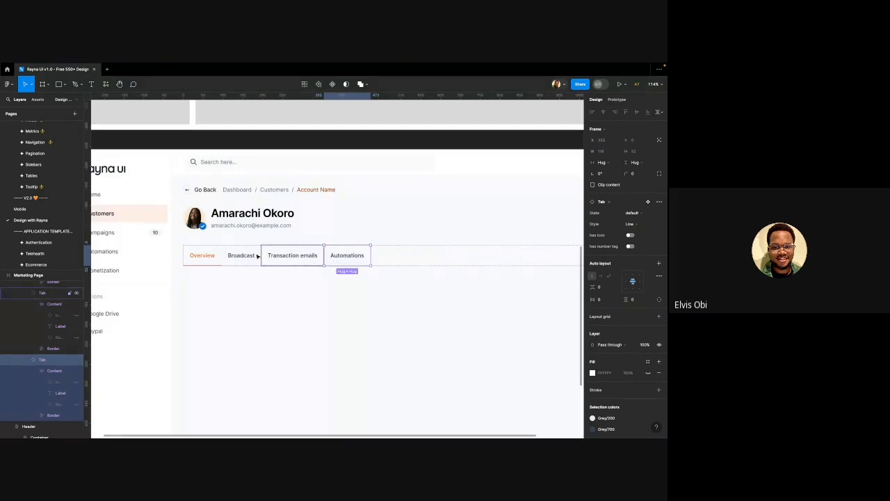
{"action": "left_click", "coordinate": [191, 260], "text": "shift"}
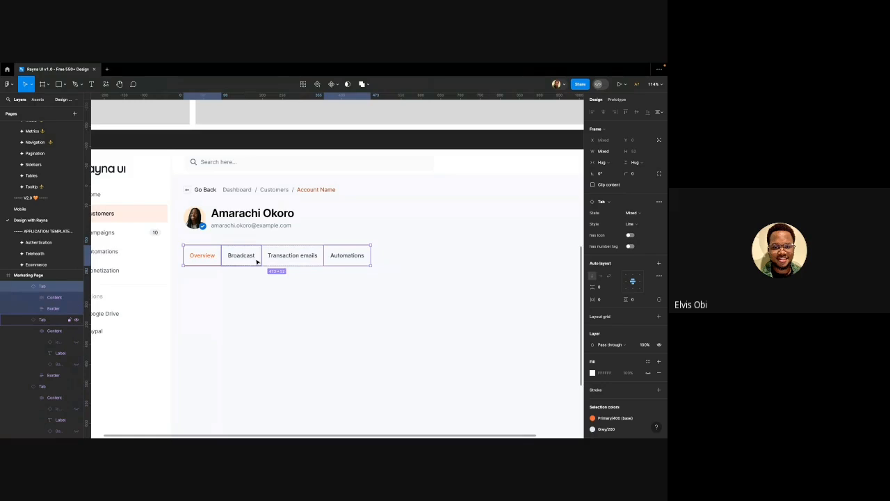
{"action": "left_click", "coordinate": [351, 255], "text": "shift"}
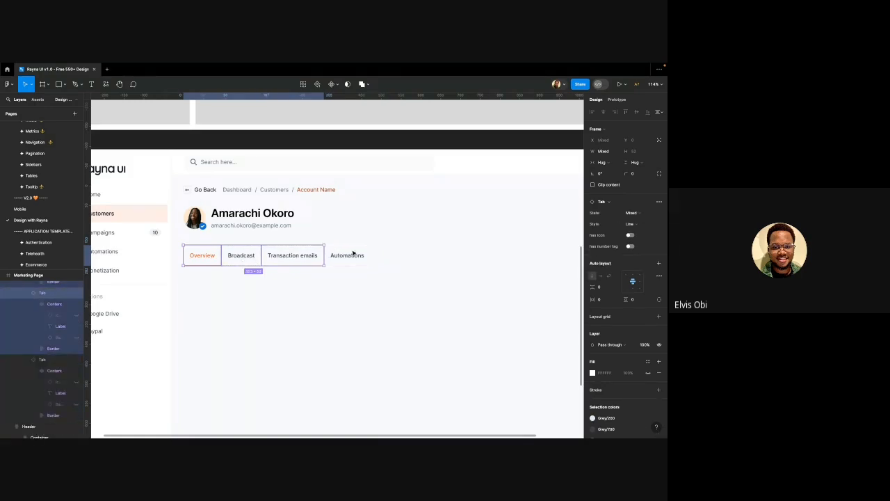
{"action": "left_click", "coordinate": [334, 256], "text": "shift"}
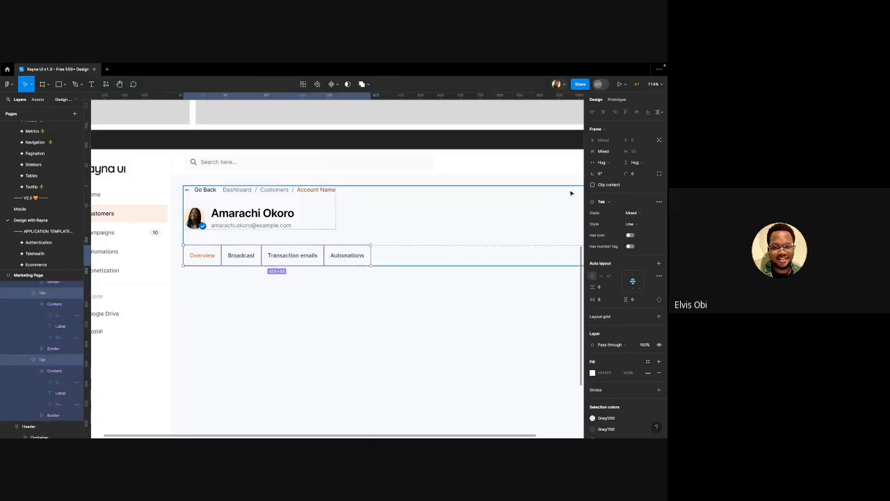
{"action": "left_click", "coordinate": [599, 162]}
{"action": "left_click", "coordinate": [600, 170]}
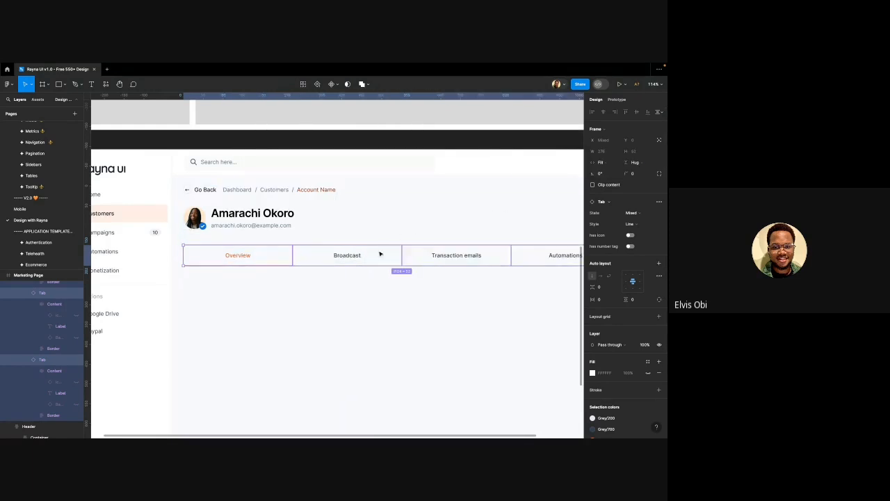
{"action": "scroll", "coordinate": [315, 286], "scroll_direction": "down", "scroll_amount": 2}
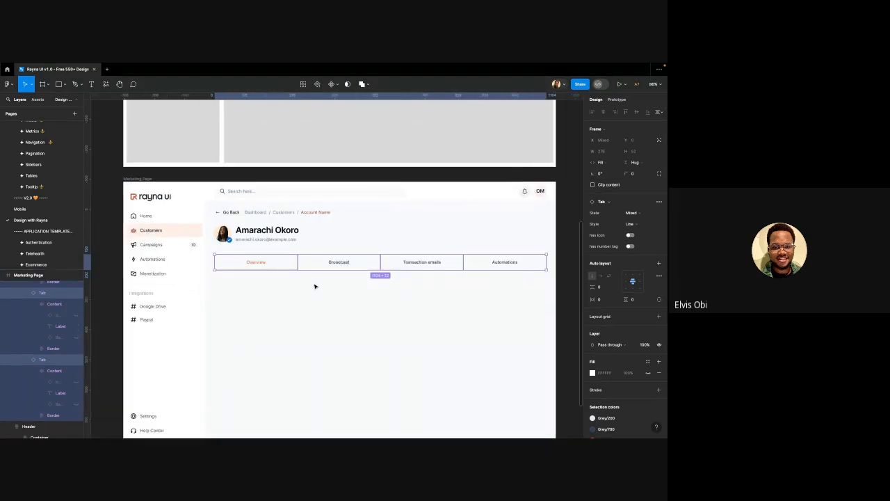
{"action": "key", "text": "ctrl+z"}
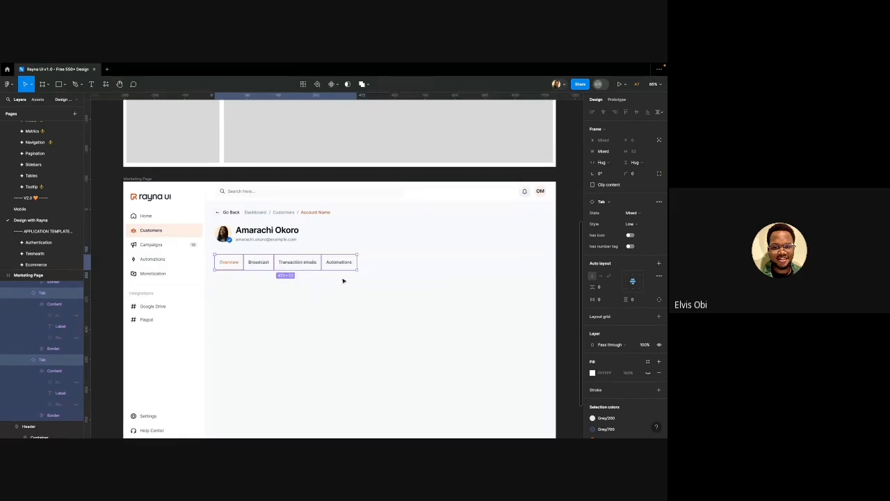
{"action": "left_click", "coordinate": [343, 282]}
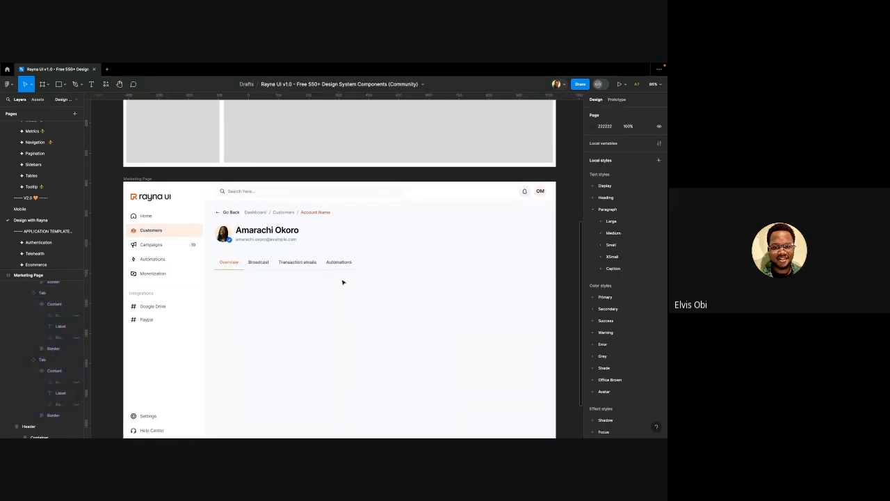
Duplicate the Automations tab and hide the copy's label layer, leaving a blank tab
{"action": "left_click", "coordinate": [349, 264]}
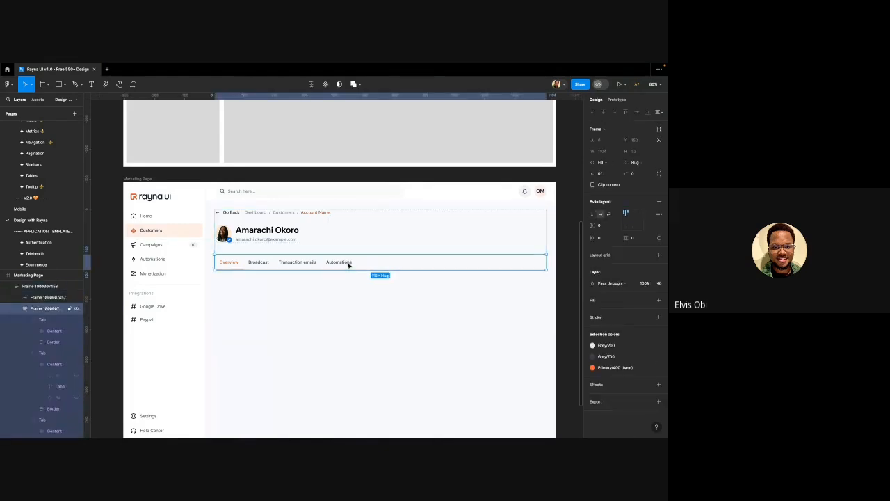
{"action": "left_click", "coordinate": [349, 264]}
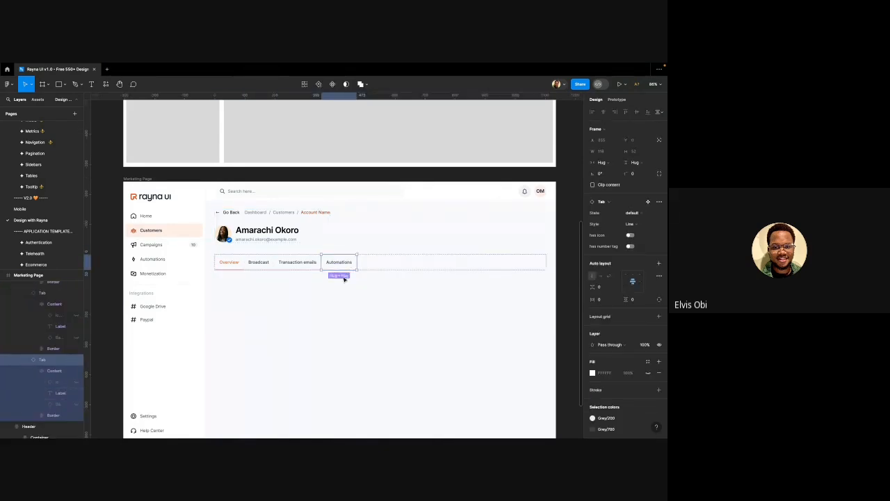
{"action": "key", "text": "ctrl+d"}
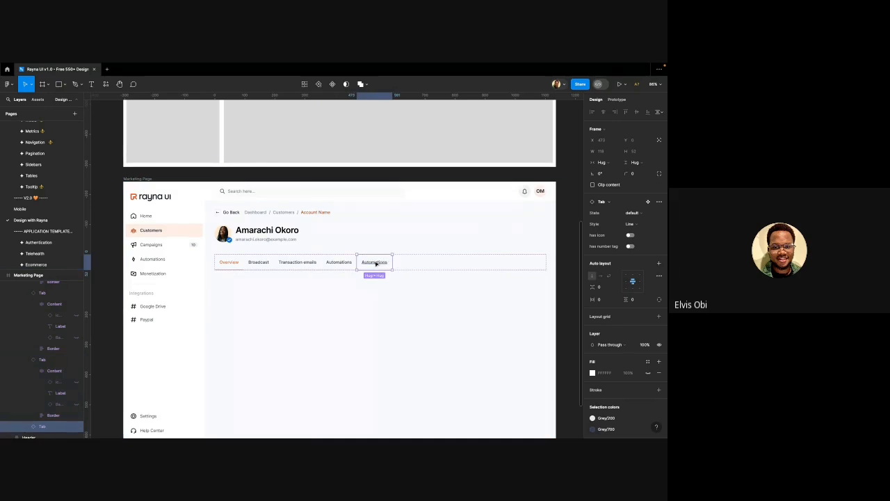
{"action": "double_click", "coordinate": [375, 263]}
{"action": "key", "text": "Escape"}
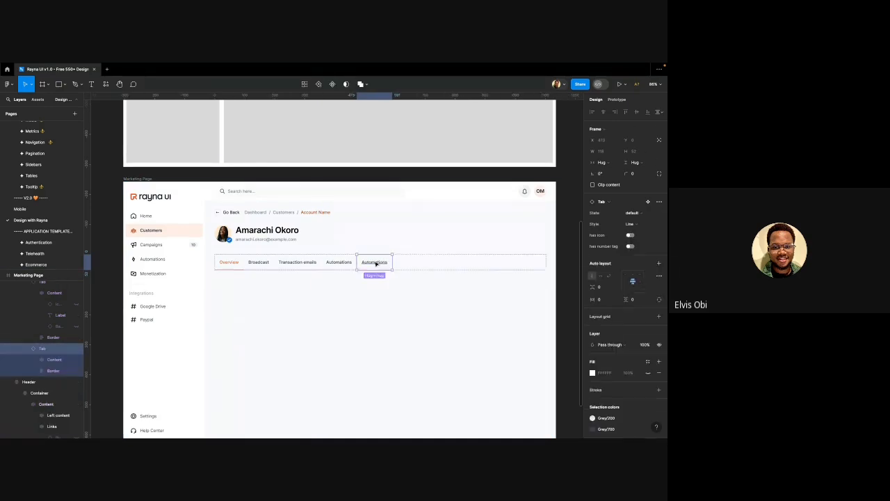
{"action": "left_click", "coordinate": [376, 263], "text": "super"}
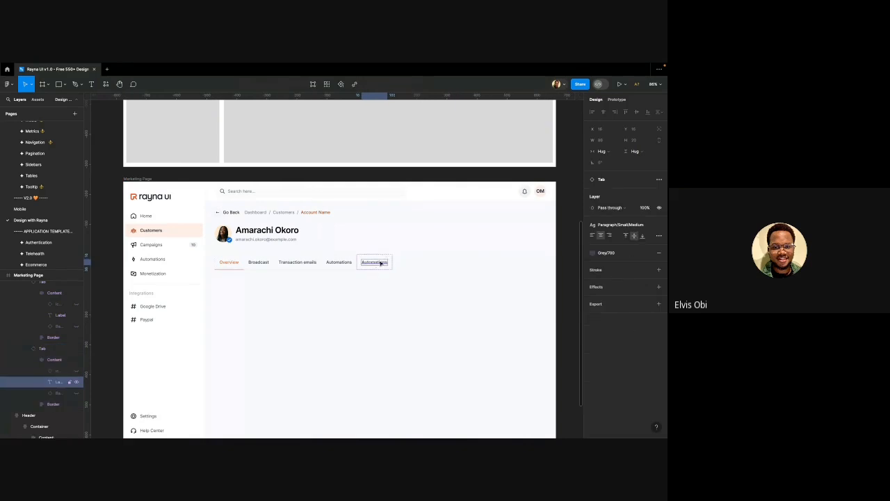
{"action": "left_click", "coordinate": [76, 383]}
{"action": "left_click", "coordinate": [270, 350]}
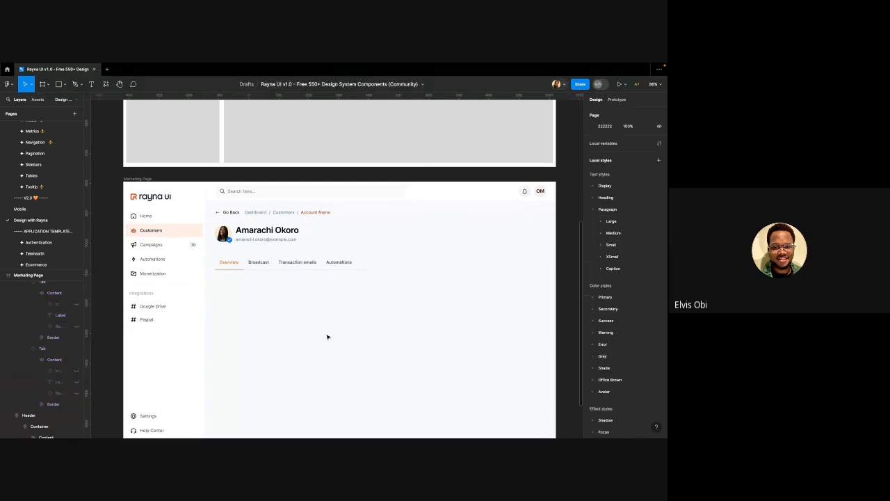
Set the blank tab's width to Fill container
{"action": "left_click", "coordinate": [368, 262]}
{"action": "left_click", "coordinate": [364, 262]}
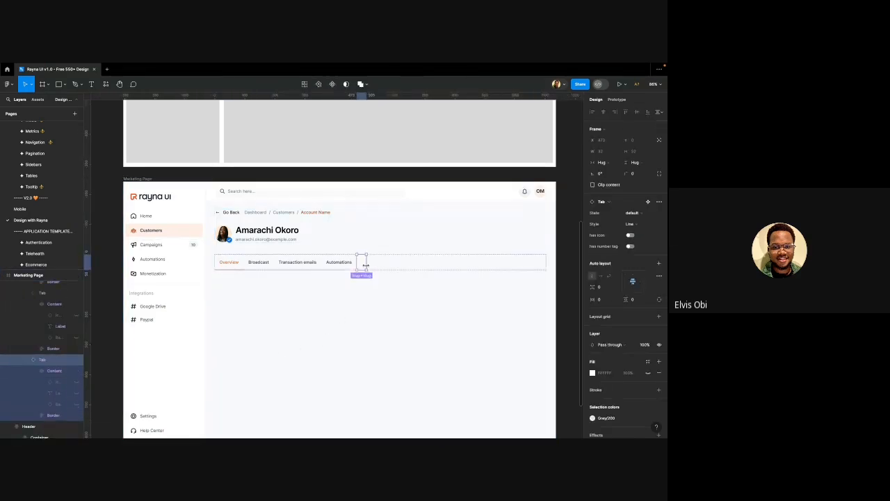
{"action": "left_click", "coordinate": [602, 163]}
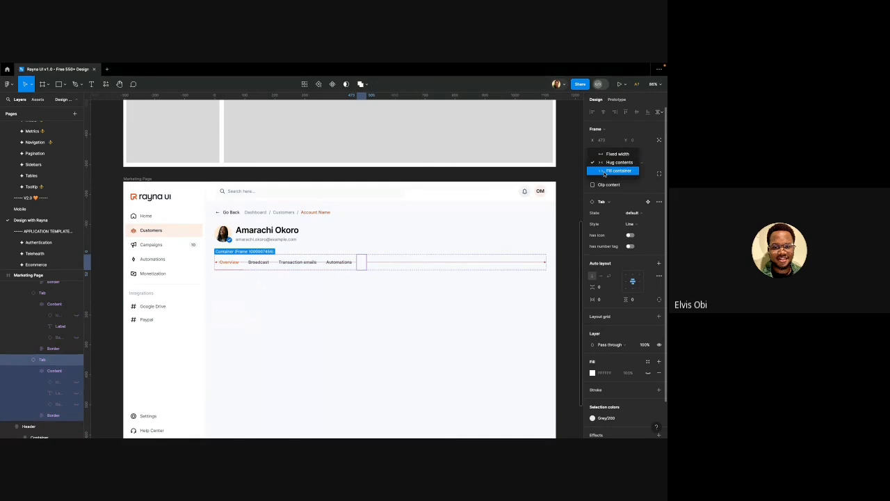
{"action": "left_click", "coordinate": [605, 172]}
{"action": "left_click", "coordinate": [444, 299]}
{"action": "scroll", "coordinate": [379, 316], "scroll_direction": "right", "scroll_amount": 2}
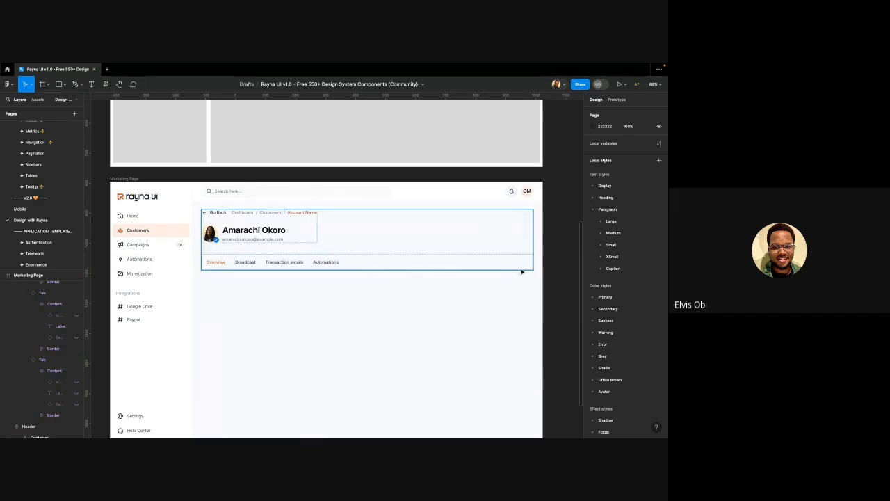
Change the header frame's gap between customer name and tab row to 32
{"action": "scroll", "coordinate": [316, 310], "scroll_direction": "down", "scroll_amount": 3}
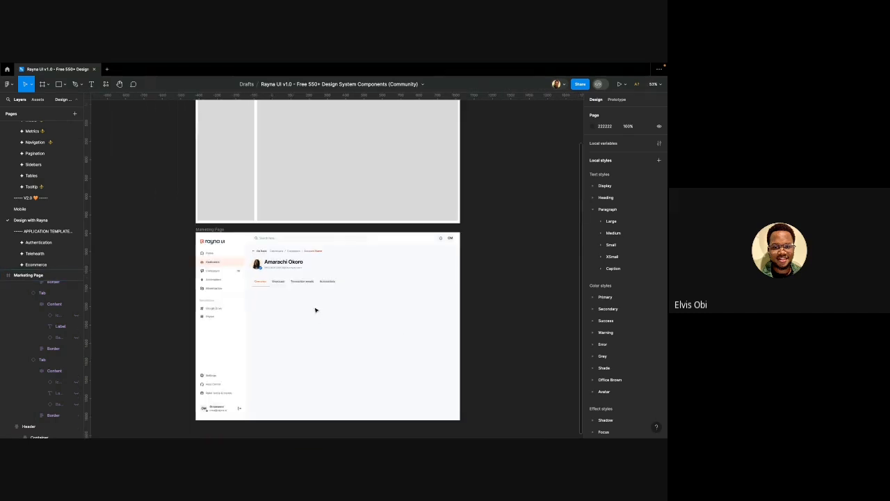
{"action": "scroll", "coordinate": [316, 310], "scroll_direction": "down", "scroll_amount": 1}
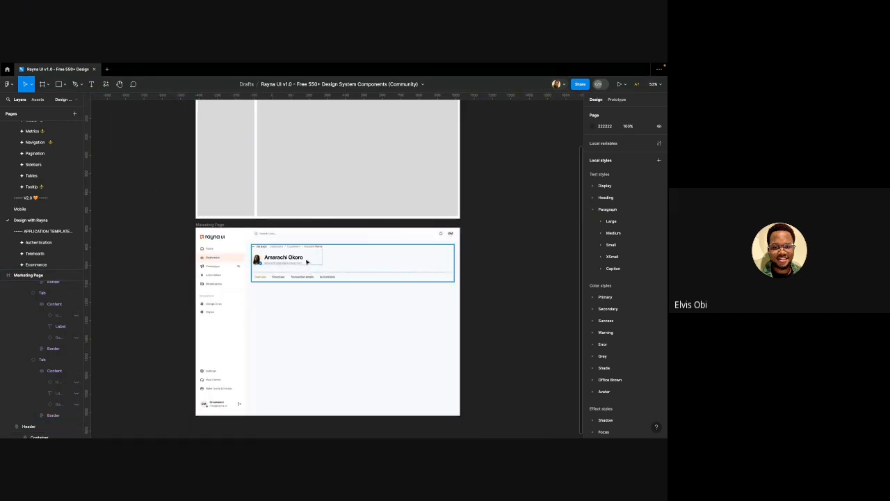
{"action": "scroll", "coordinate": [286, 263], "scroll_direction": "right", "scroll_amount": 1}
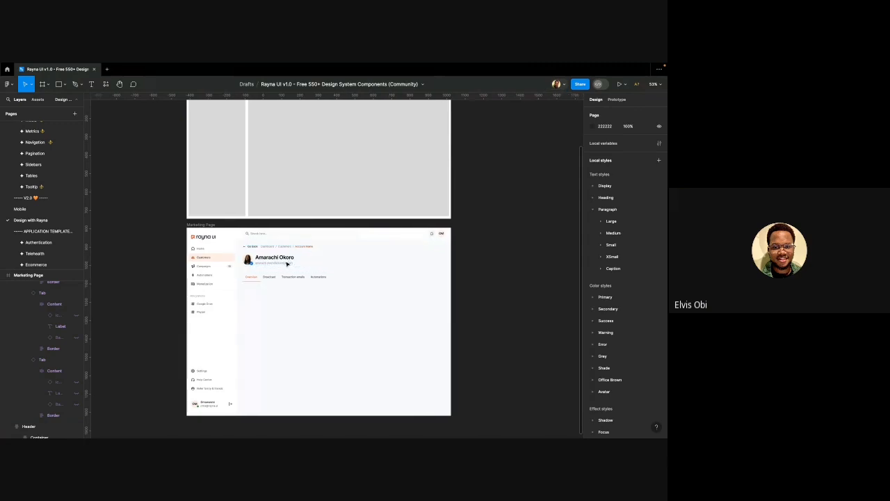
{"action": "scroll", "coordinate": [287, 263], "scroll_direction": "down", "scroll_amount": 2}
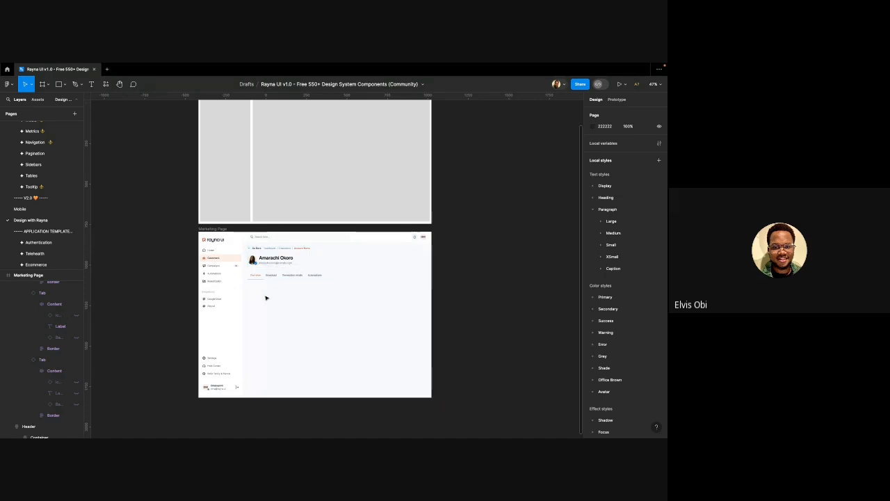
{"action": "scroll", "coordinate": [252, 277], "scroll_direction": "up", "scroll_amount": 5}
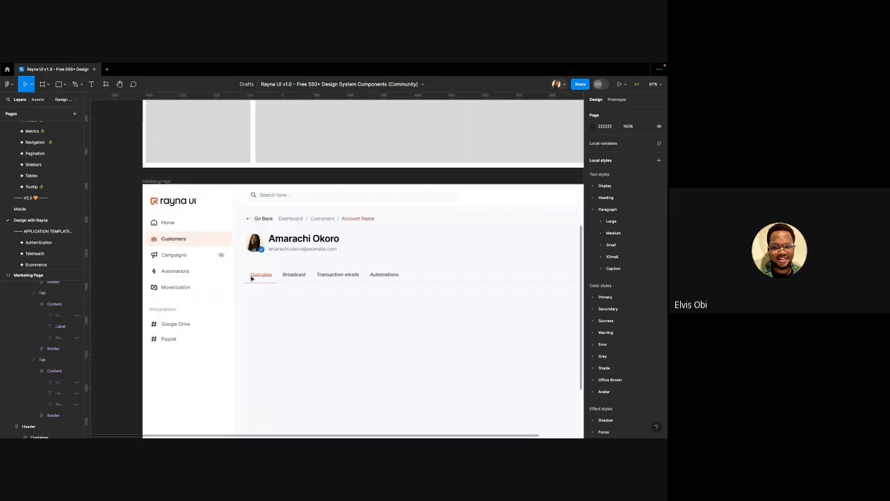
{"action": "scroll", "coordinate": [264, 281], "scroll_direction": "up", "scroll_amount": 2}
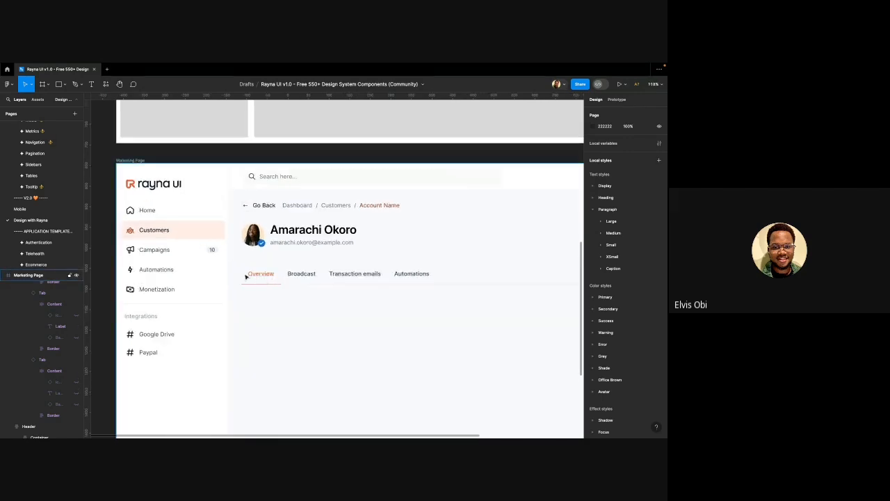
{"action": "scroll", "coordinate": [258, 273], "scroll_direction": "down", "scroll_amount": 1}
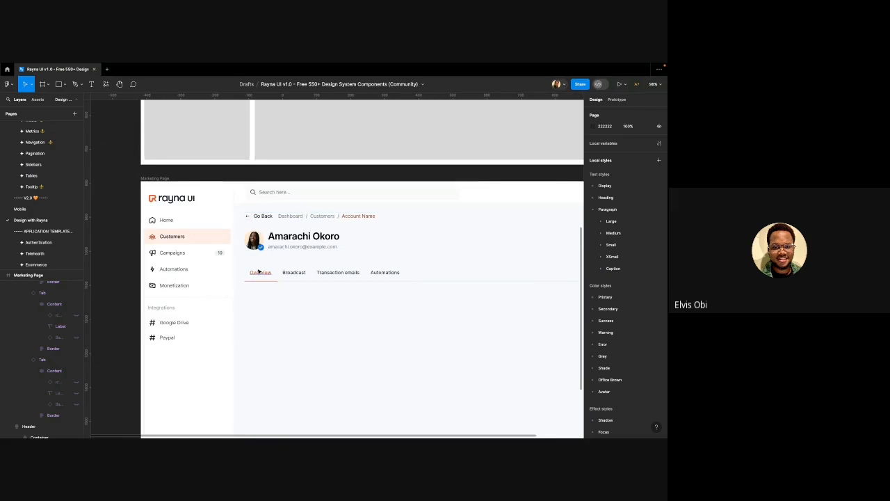
{"action": "scroll", "coordinate": [259, 271], "scroll_direction": "down", "scroll_amount": 3}
{"action": "left_click", "coordinate": [286, 266]}
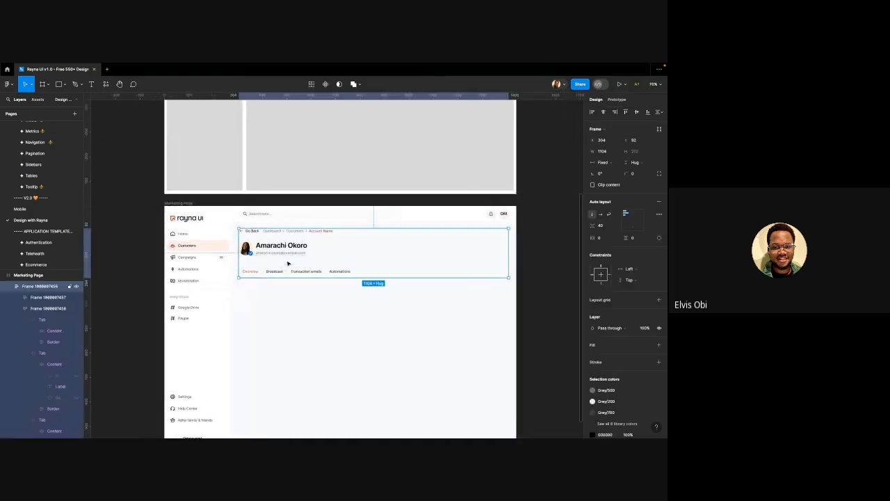
{"action": "left_click", "coordinate": [295, 263]}
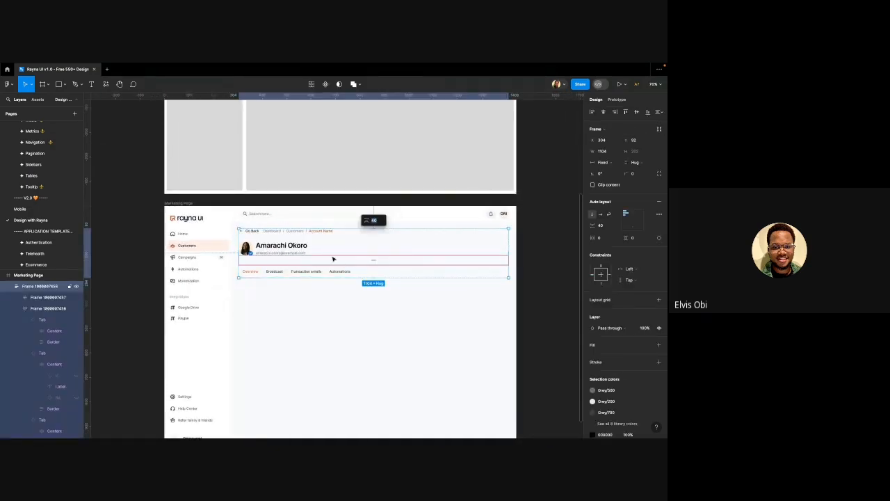
{"action": "type", "text": "32"}
{"action": "key", "text": "Return"}
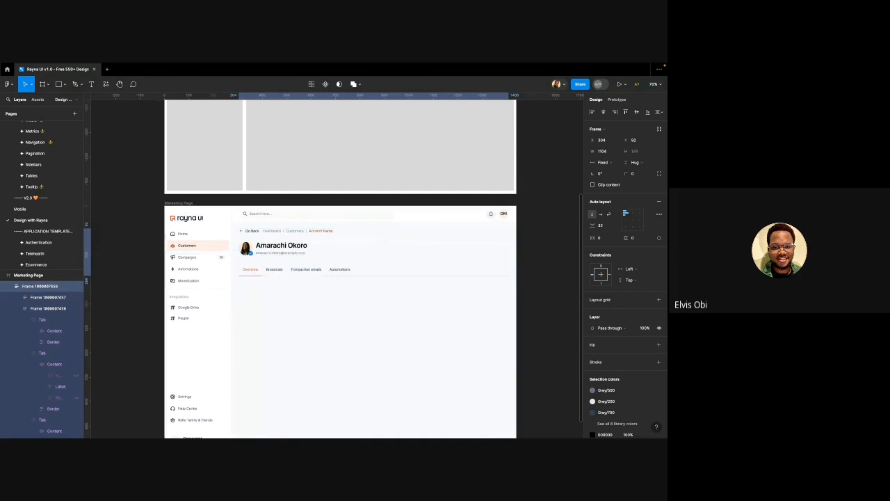
{"action": "left_click", "coordinate": [312, 297]}
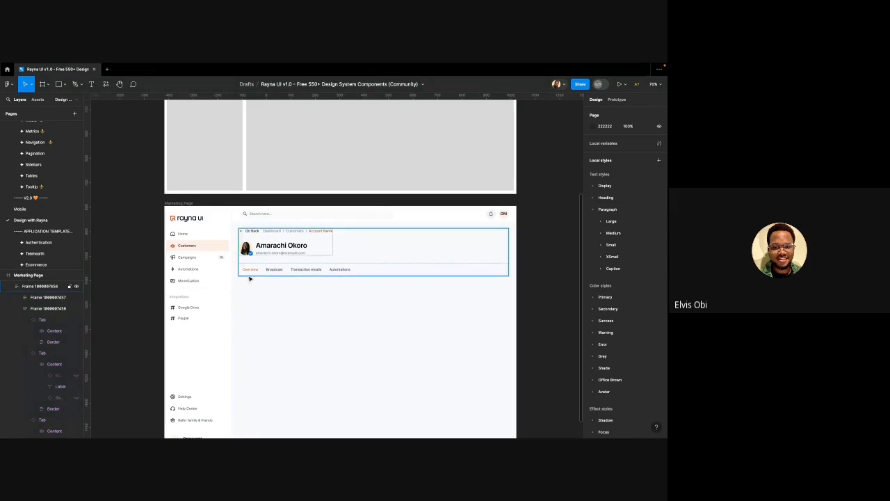
Set the avatar-and-name block's width to Fill container
{"action": "double_click", "coordinate": [267, 248]}
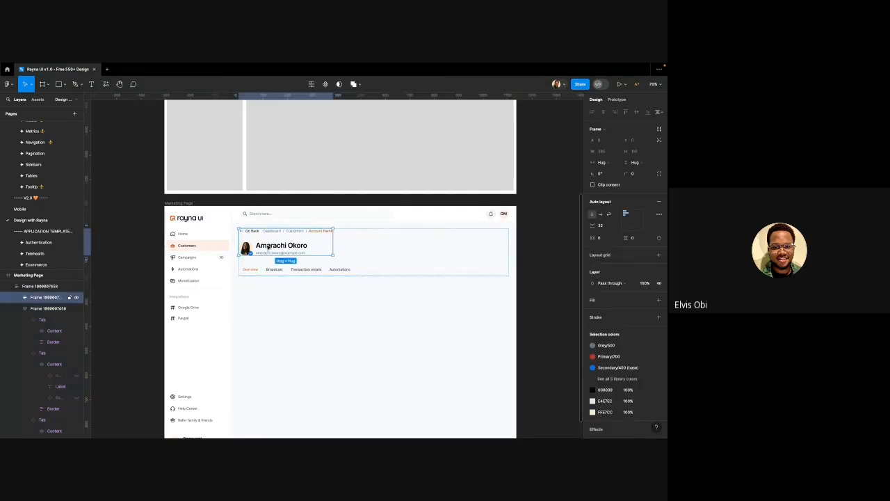
{"action": "left_click", "coordinate": [595, 162]}
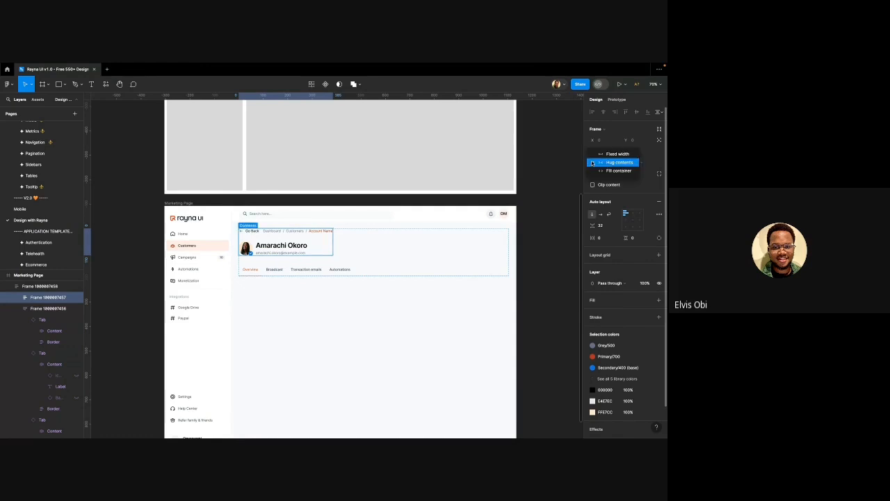
{"action": "left_click", "coordinate": [604, 171]}
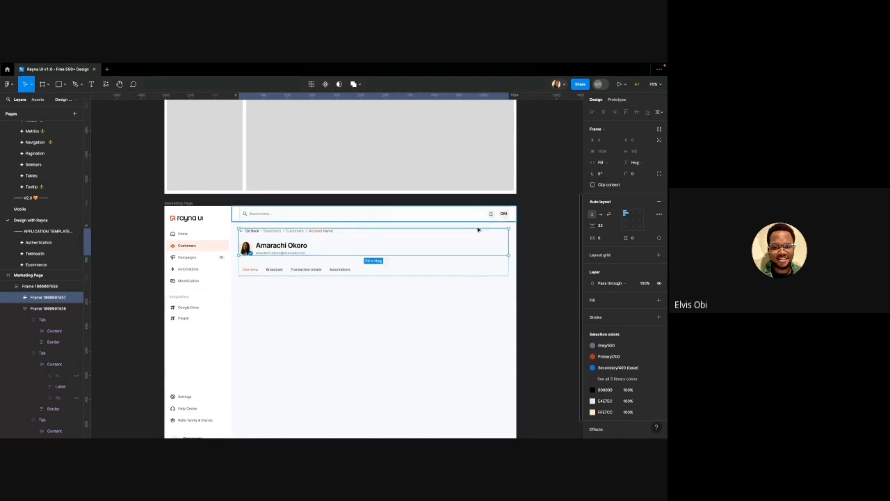
{"action": "left_click", "coordinate": [301, 320]}
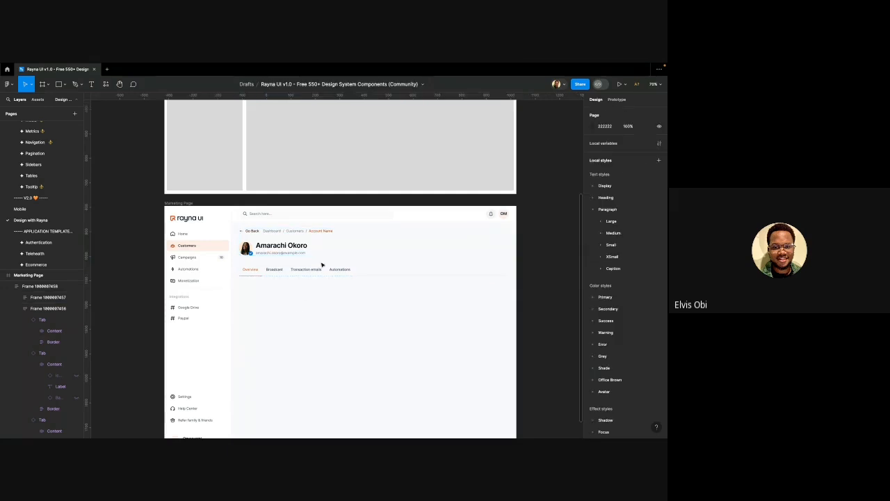
{"action": "scroll", "coordinate": [323, 259], "scroll_direction": "down", "scroll_amount": 2}
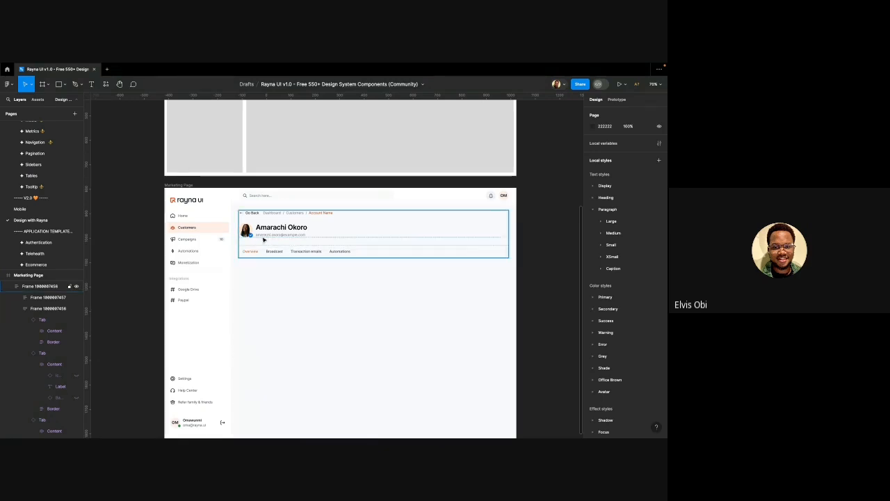
{"action": "scroll", "coordinate": [263, 239], "scroll_direction": "down", "scroll_amount": 5}
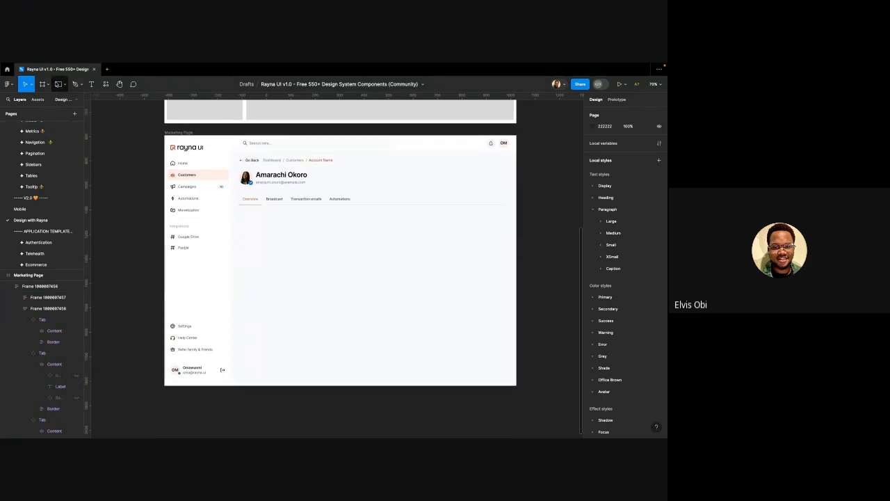
{"action": "left_click", "coordinate": [58, 84]}
{"action": "scroll", "coordinate": [215, 224], "scroll_direction": "down", "scroll_amount": 5}
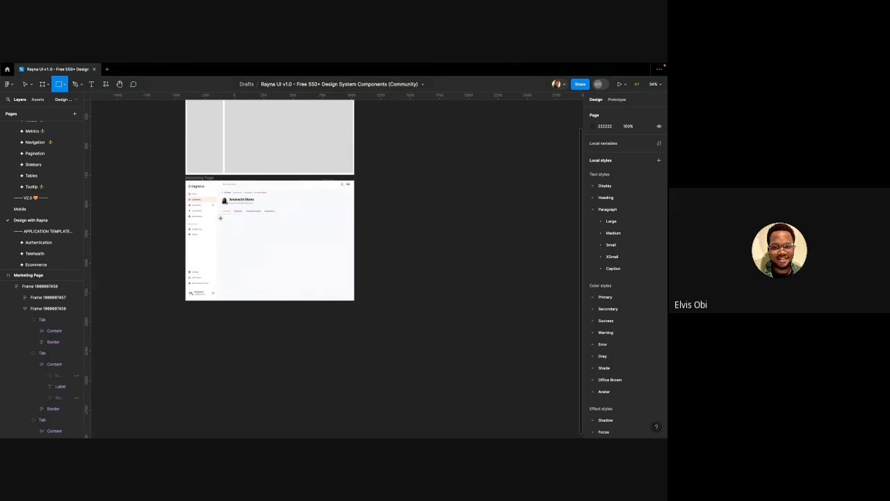
Draw a large grey placeholder and resize copies beside it into three equal small boxes
{"action": "left_click_drag", "start_coordinate": [220, 217], "coordinate": [282, 276]}
{"action": "scroll", "coordinate": [243, 252], "scroll_direction": "up", "scroll_amount": 3}
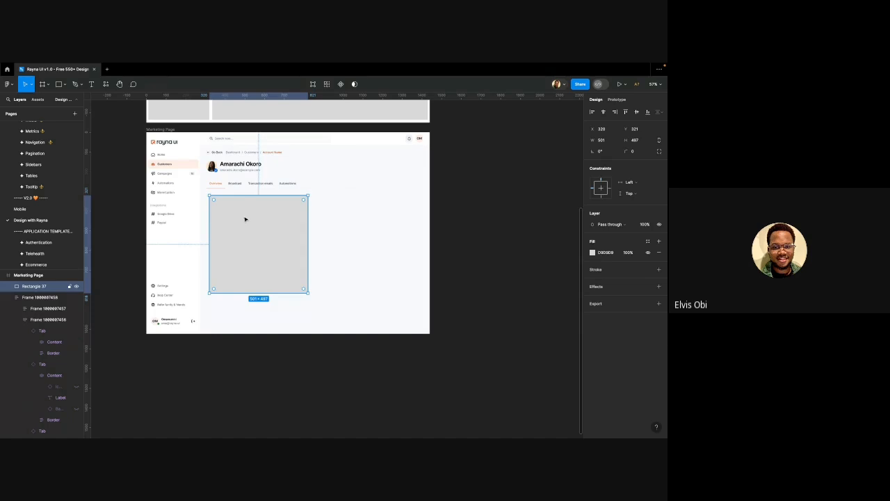
{"action": "left_click_drag", "start_coordinate": [244, 219], "coordinate": [348, 218]}
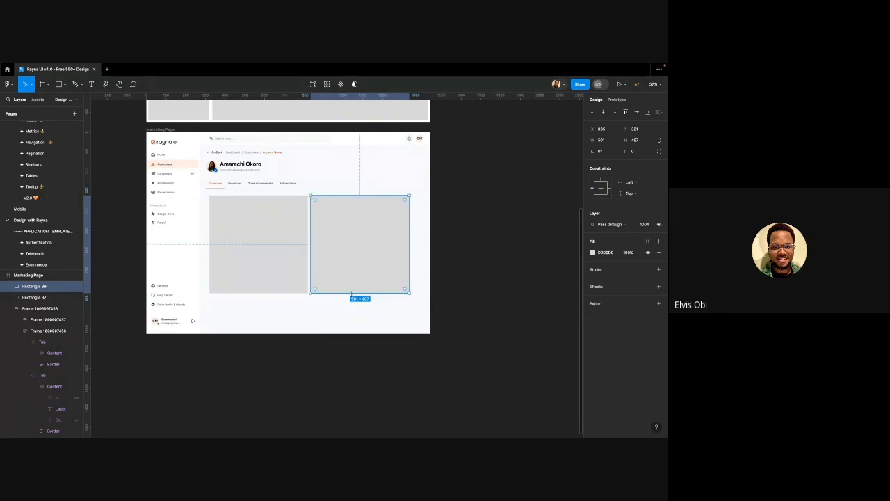
{"action": "left_click_drag", "start_coordinate": [351, 292], "coordinate": [357, 215]}
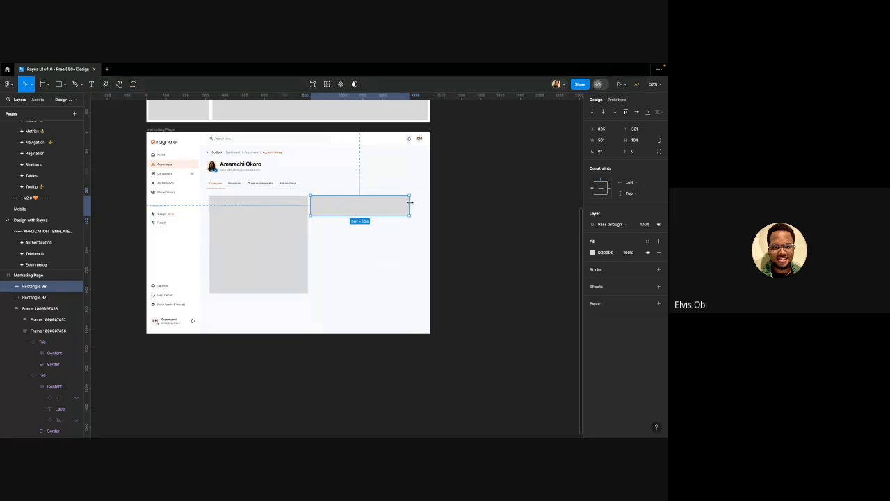
{"action": "left_click_drag", "start_coordinate": [411, 203], "coordinate": [391, 204]}
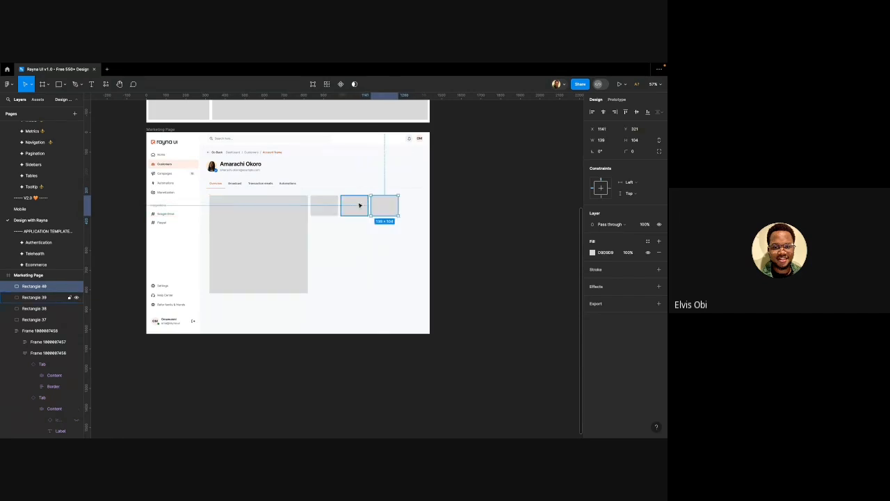
{"action": "left_click", "coordinate": [360, 205], "text": "shift"}
{"action": "left_click", "coordinate": [333, 206], "text": "shift"}
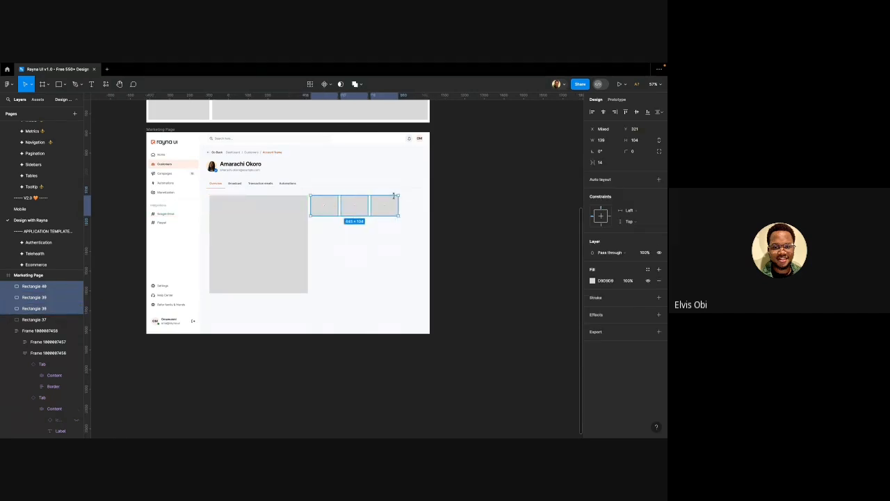
{"action": "left_click_drag", "start_coordinate": [399, 201], "coordinate": [423, 199]}
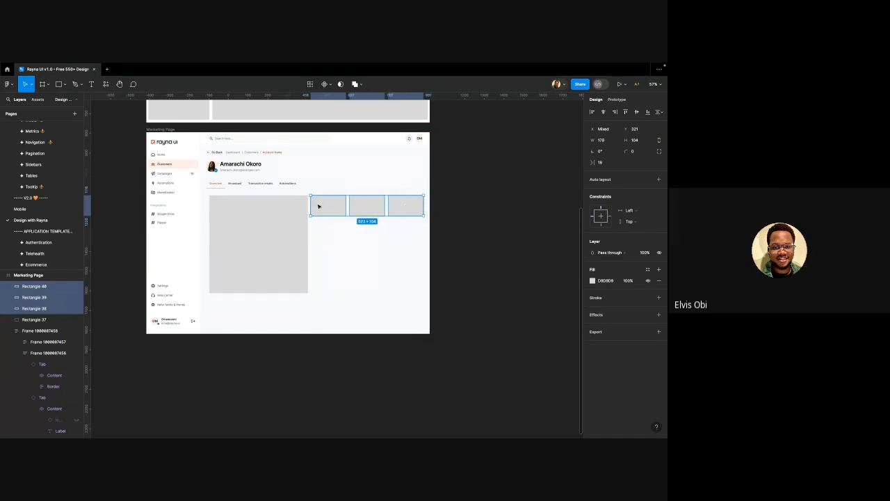
Copy a box below the row and resize the copies into three stacked, evenly spaced wide bars
{"action": "left_click", "coordinate": [342, 204]}
{"action": "left_click_drag", "start_coordinate": [341, 203], "coordinate": [384, 277]}
{"action": "left_click", "coordinate": [379, 255], "text": "shift"}
{"action": "left_click", "coordinate": [376, 235], "text": "shift"}
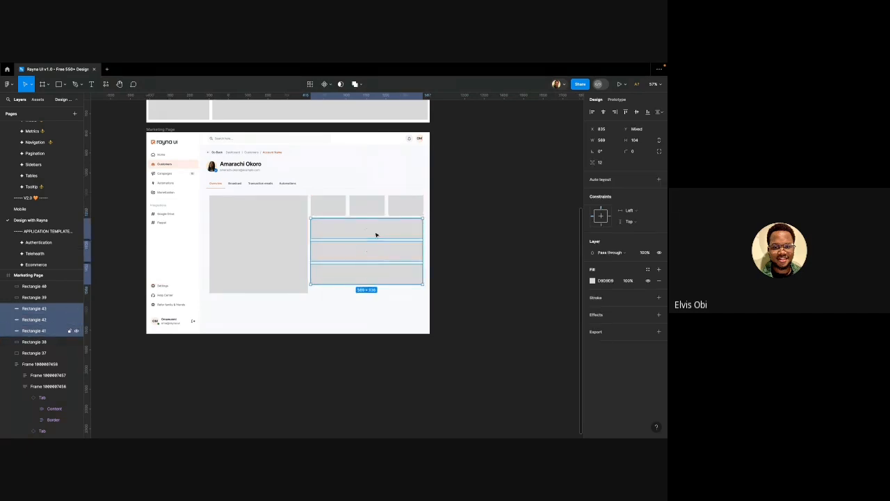
{"action": "left_click_drag", "start_coordinate": [366, 281], "coordinate": [364, 292]}
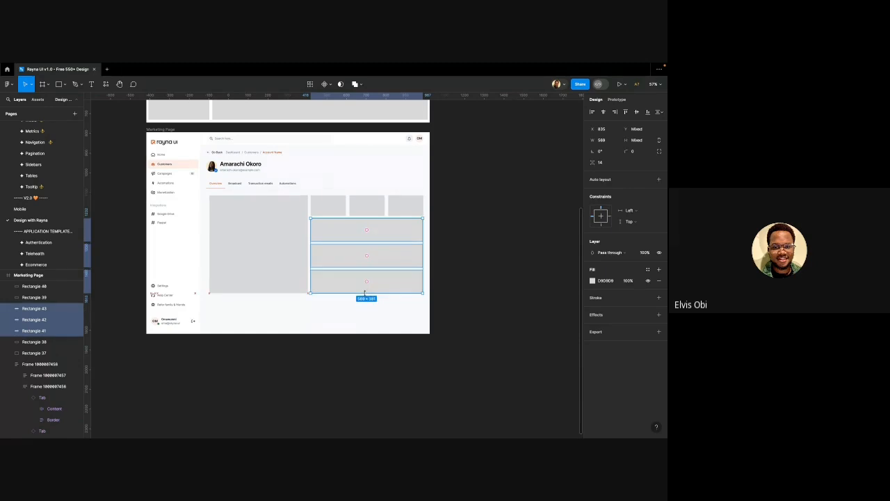
{"action": "left_click", "coordinate": [300, 306]}
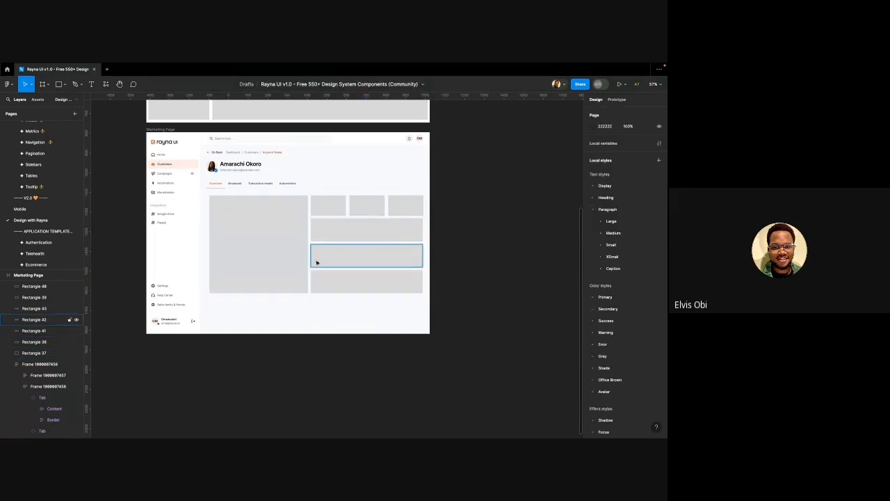
{"action": "scroll", "coordinate": [316, 259], "scroll_direction": "down", "scroll_amount": 1}
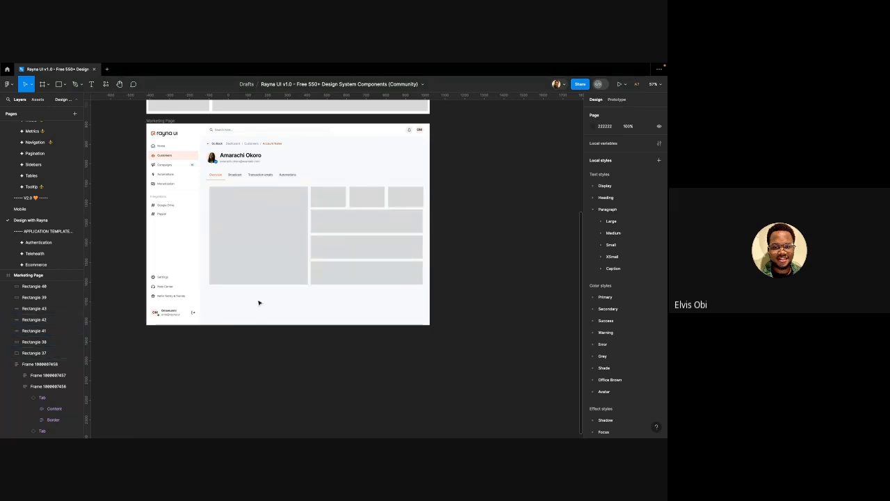
Copy the three top-row boxes beneath the large square and narrow them to fit
{"action": "left_click", "coordinate": [337, 198]}
{"action": "left_click", "coordinate": [379, 198], "text": "shift"}
{"action": "left_click", "coordinate": [405, 198], "text": "shift"}
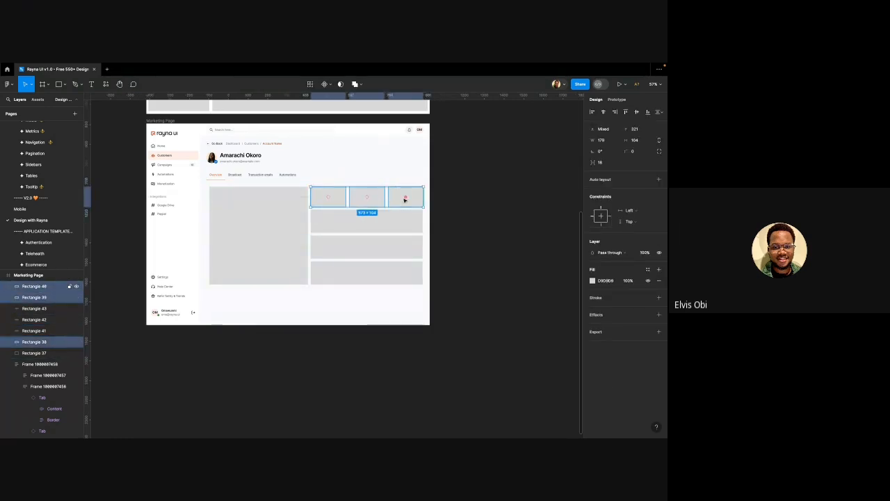
{"action": "left_click_drag", "start_coordinate": [368, 191], "coordinate": [268, 293]}
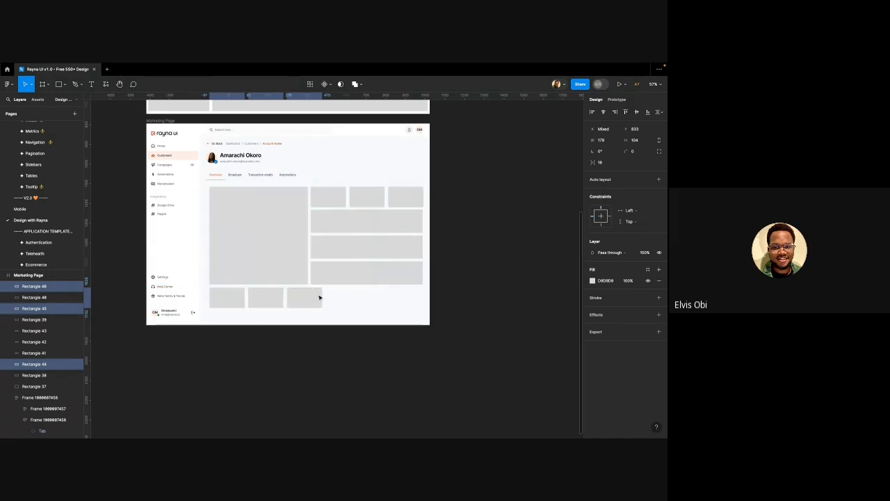
{"action": "left_click_drag", "start_coordinate": [324, 294], "coordinate": [309, 294]}
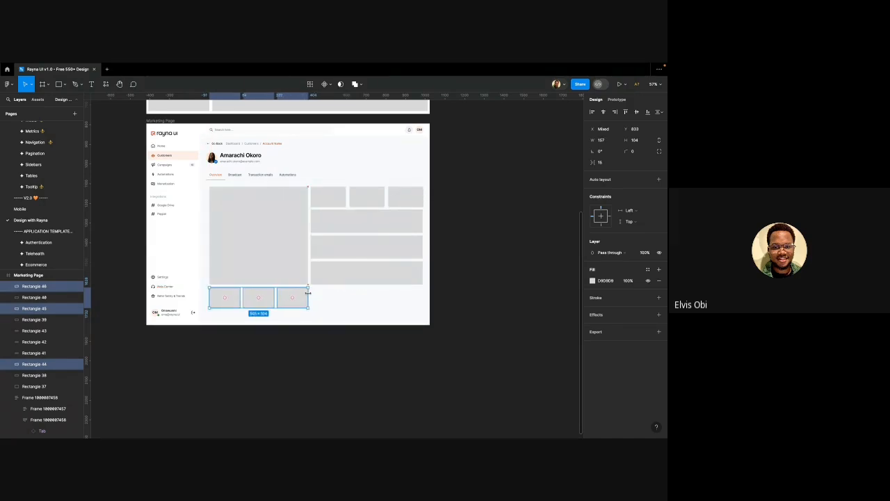
Stretch the three right-column bars down to line up with the new bottom row
{"action": "left_click", "coordinate": [348, 263]}
{"action": "left_click", "coordinate": [348, 251], "text": "shift"}
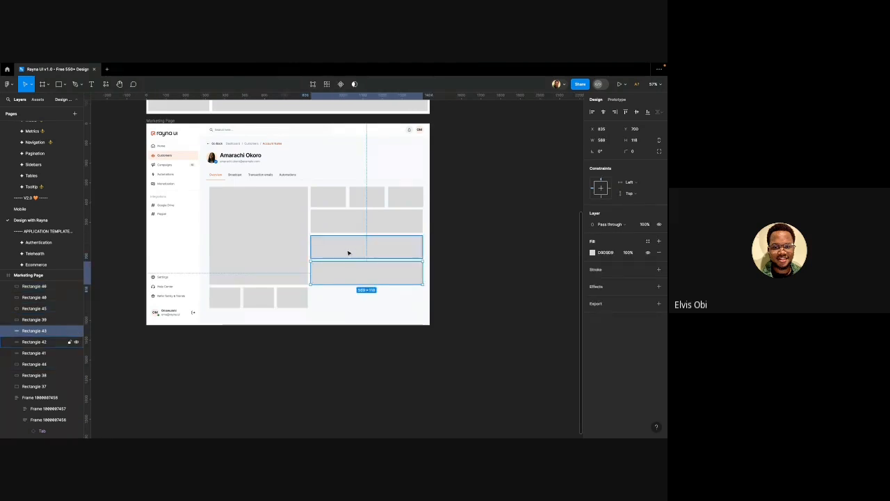
{"action": "left_click", "coordinate": [350, 229], "text": "shift"}
{"action": "left_click_drag", "start_coordinate": [335, 284], "coordinate": [334, 307]}
{"action": "left_click", "coordinate": [314, 364]}
{"action": "scroll", "coordinate": [301, 350], "scroll_direction": "down", "scroll_amount": 2}
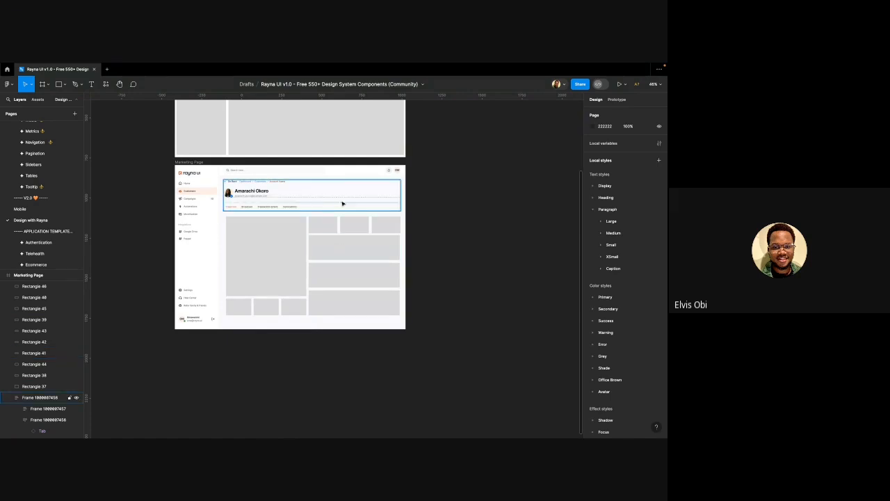
Duplicate the Marketing Page frame beside Frame 1
{"action": "scroll", "coordinate": [271, 194], "scroll_direction": "down", "scroll_amount": 5}
{"action": "left_click", "coordinate": [245, 189]}
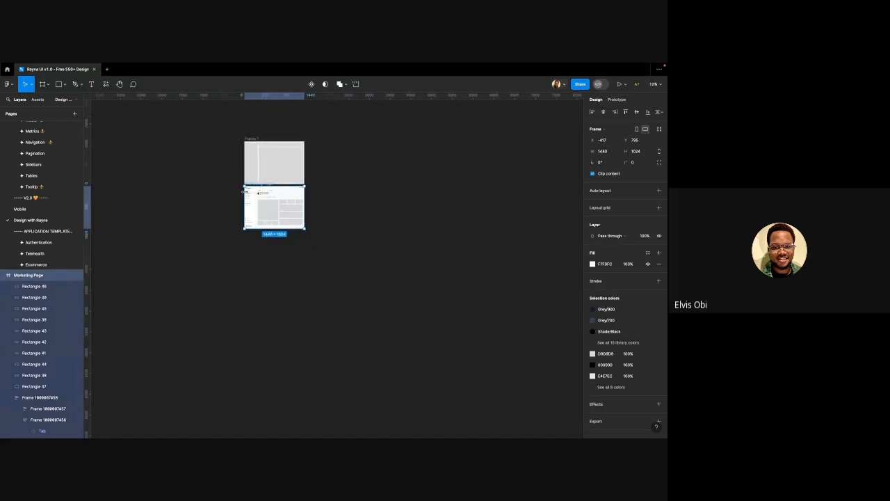
{"action": "left_click_drag", "start_coordinate": [257, 199], "coordinate": [320, 152]}
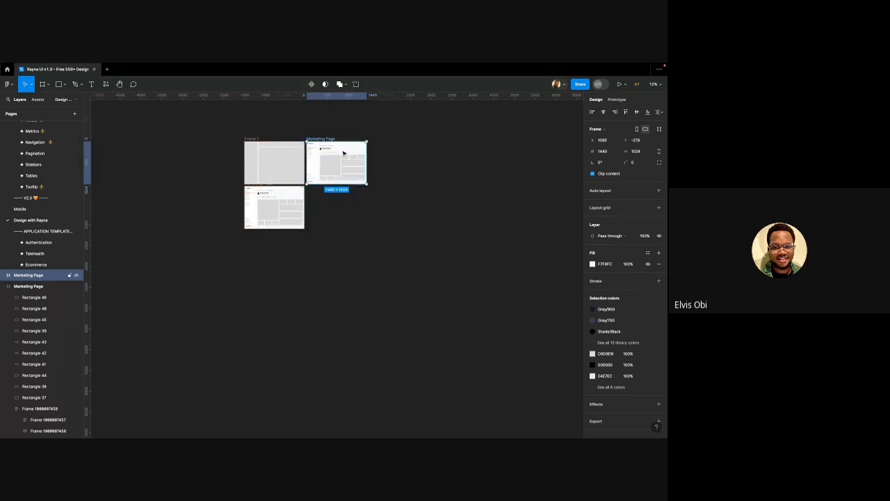
Delete the right-column placeholder bars and the three bottom-row boxes
{"action": "scroll", "coordinate": [322, 152], "scroll_direction": "up", "scroll_amount": 10}
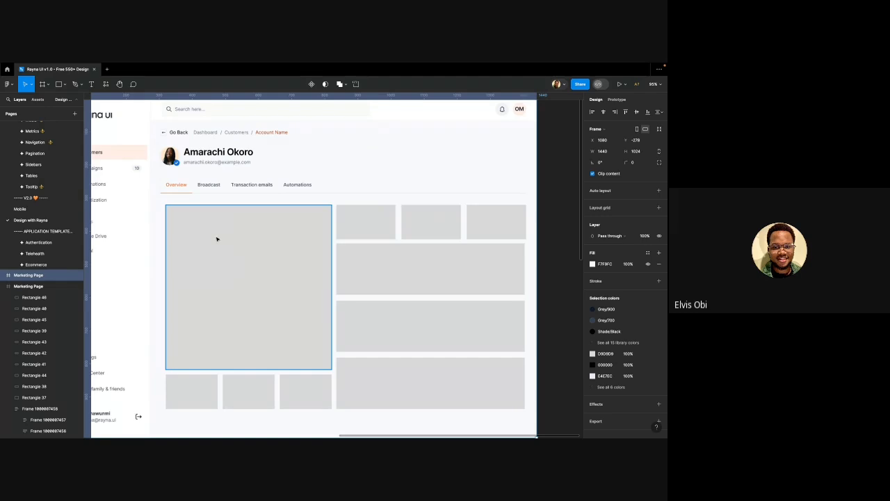
{"action": "left_click_drag", "start_coordinate": [214, 248], "coordinate": [214, 248]}
{"action": "scroll", "coordinate": [243, 233], "scroll_direction": "down", "scroll_amount": 3}
{"action": "scroll", "coordinate": [243, 233], "scroll_direction": "down", "scroll_amount": 3}
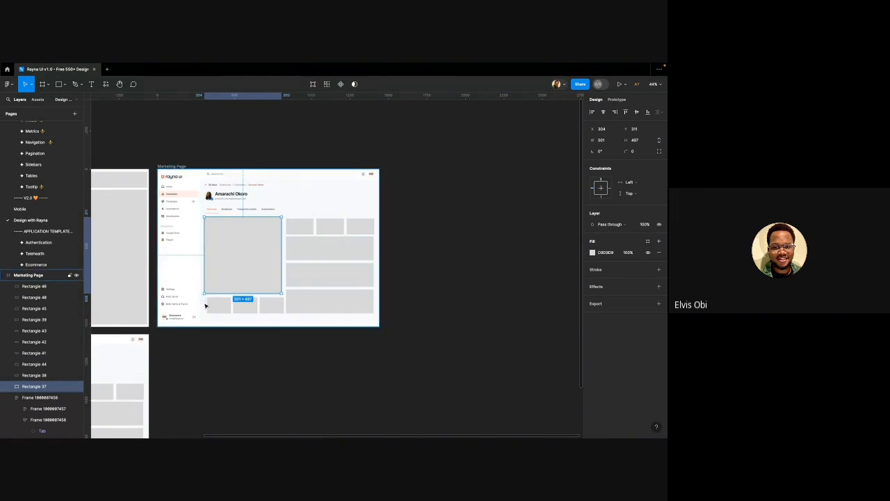
{"action": "left_click_drag", "start_coordinate": [206, 310], "coordinate": [367, 317]}
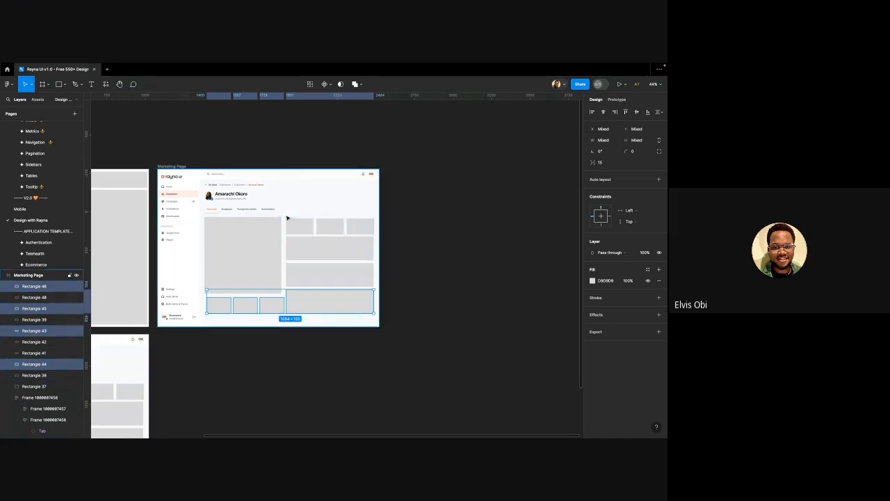
{"action": "left_click_drag", "start_coordinate": [287, 218], "coordinate": [374, 307]}
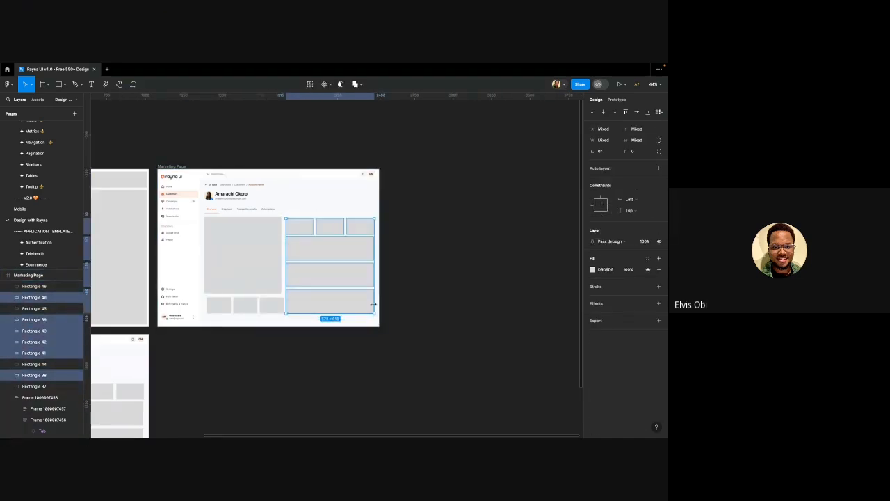
{"action": "key", "text": "Delete"}
{"action": "left_click_drag", "start_coordinate": [304, 297], "coordinate": [218, 313]}
{"action": "key", "text": "Delete"}
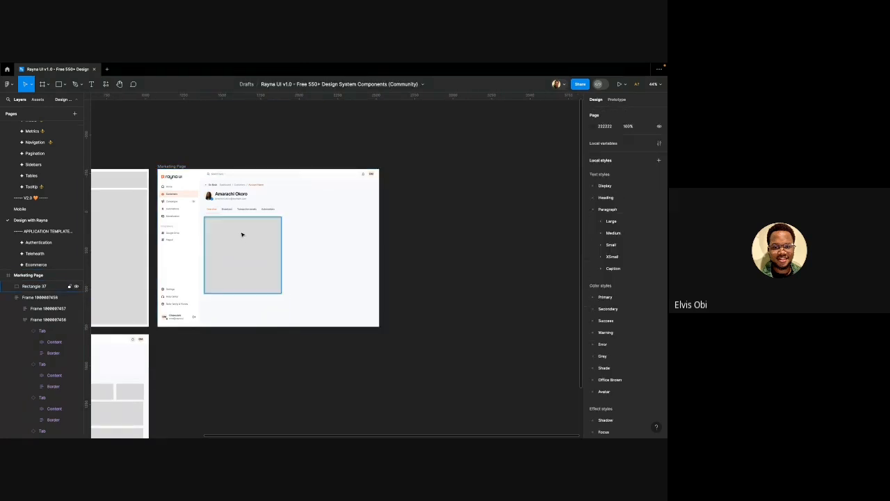
Pull the large grey square out of the page frame and delete it
{"action": "left_click", "coordinate": [242, 235]}
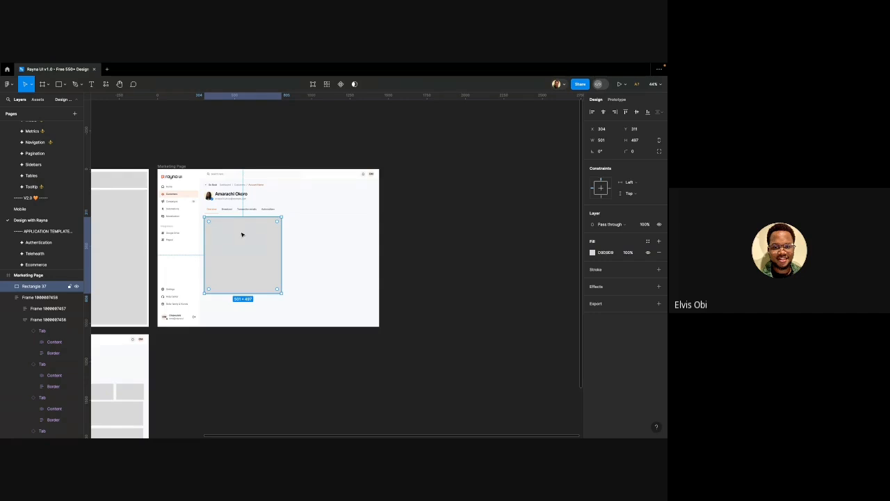
{"action": "scroll", "coordinate": [243, 201], "scroll_direction": "up", "scroll_amount": 6}
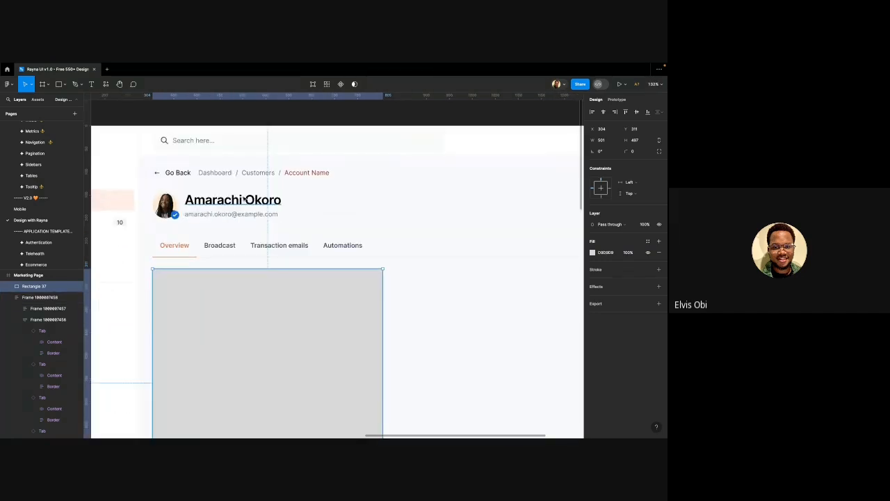
{"action": "scroll", "coordinate": [240, 218], "scroll_direction": "down", "scroll_amount": 5}
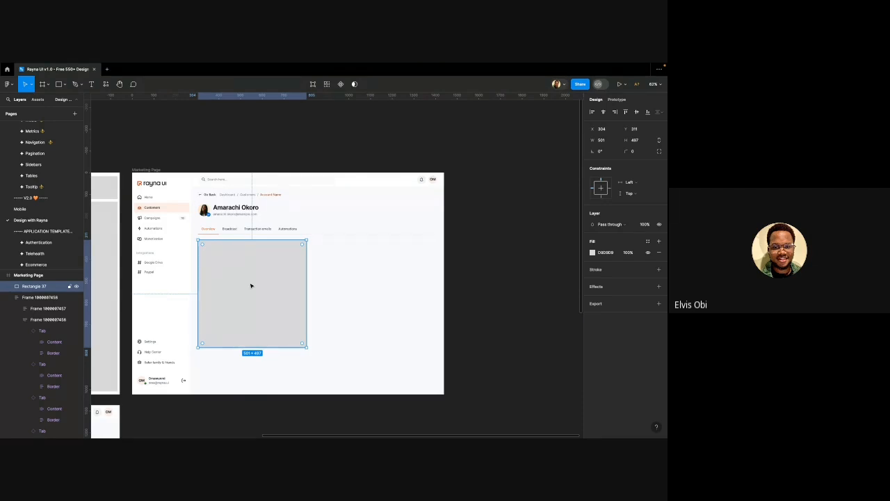
{"action": "scroll", "coordinate": [234, 257], "scroll_direction": "down", "scroll_amount": 3}
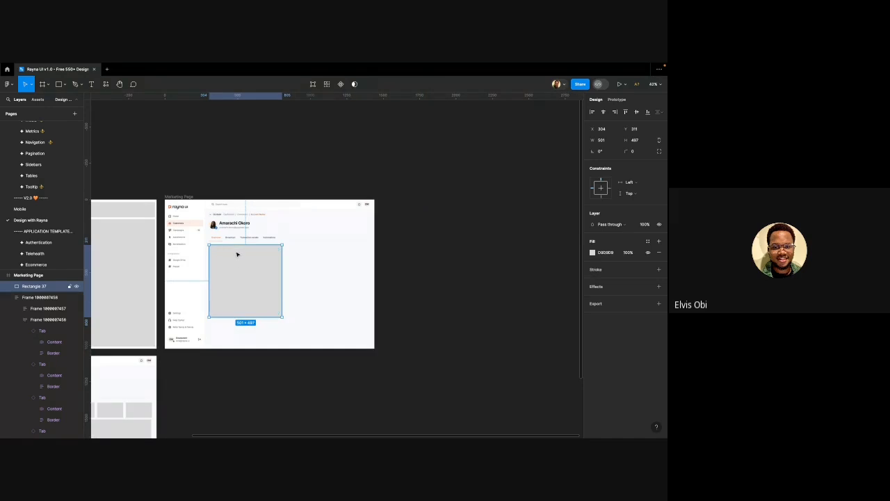
{"action": "left_click_drag", "start_coordinate": [238, 253], "coordinate": [446, 193]}
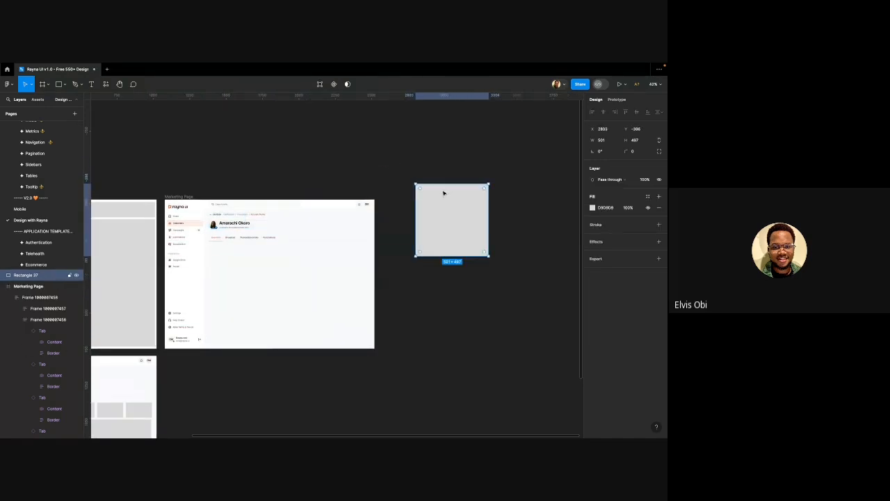
{"action": "key", "text": "Delete"}
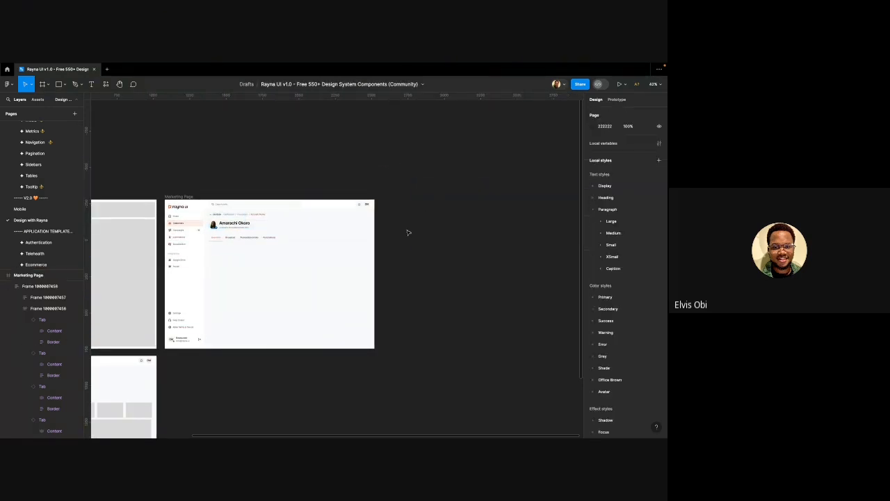
Duplicate the avatar-and-name block below the tab row
{"action": "scroll", "coordinate": [167, 283], "scroll_direction": "up", "scroll_amount": 5}
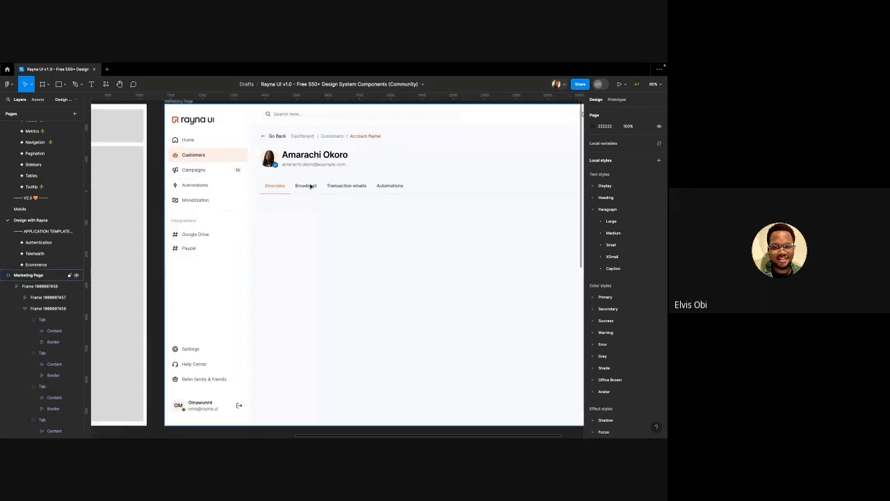
{"action": "double_click", "coordinate": [299, 159]}
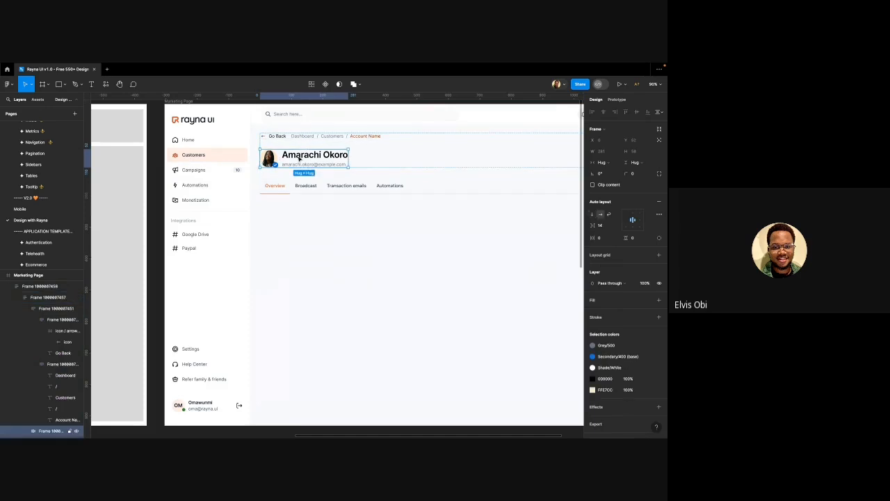
{"action": "left_click_drag", "start_coordinate": [299, 159], "coordinate": [304, 237]}
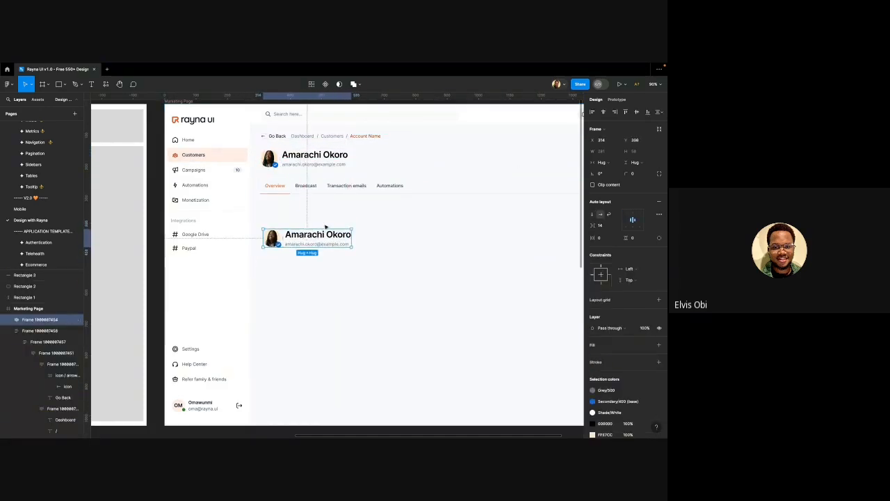
{"action": "scroll", "coordinate": [307, 240], "scroll_direction": "up", "scroll_amount": 3}
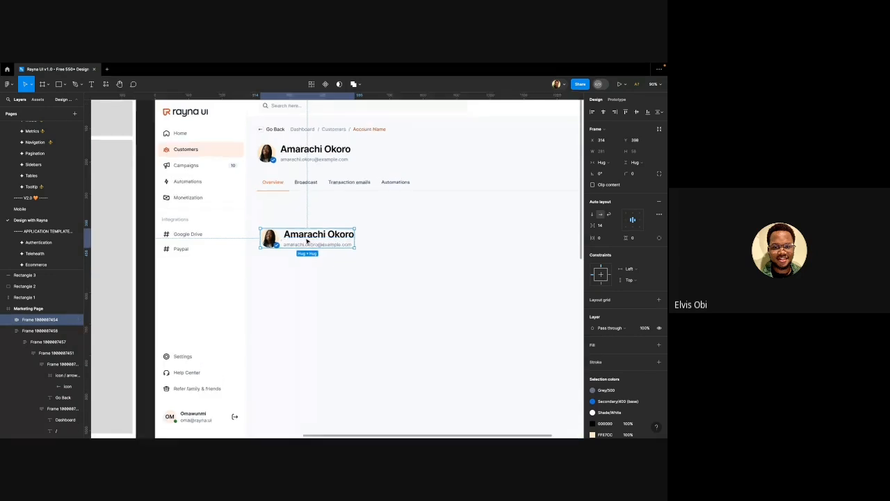
{"action": "scroll", "coordinate": [304, 245], "scroll_direction": "up", "scroll_amount": 2}
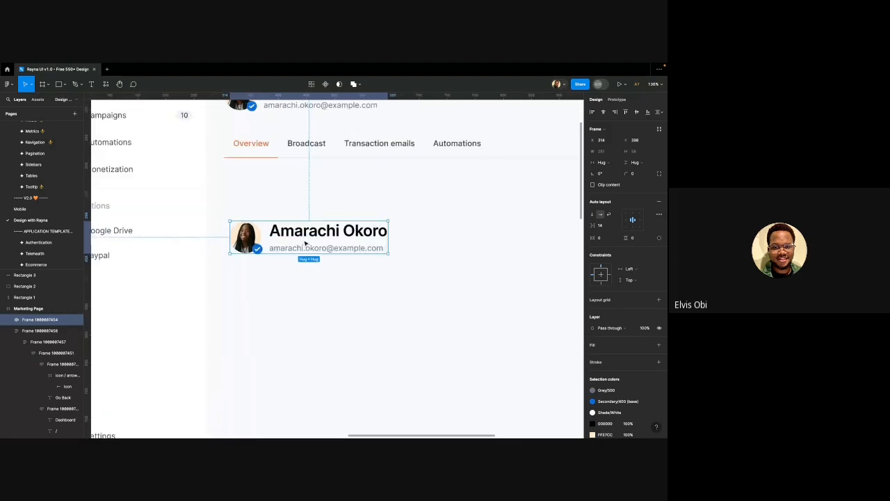
Change the copy's name to 'Customer ID' and its email line to a sample customer ID value
{"action": "double_click", "coordinate": [304, 240]}
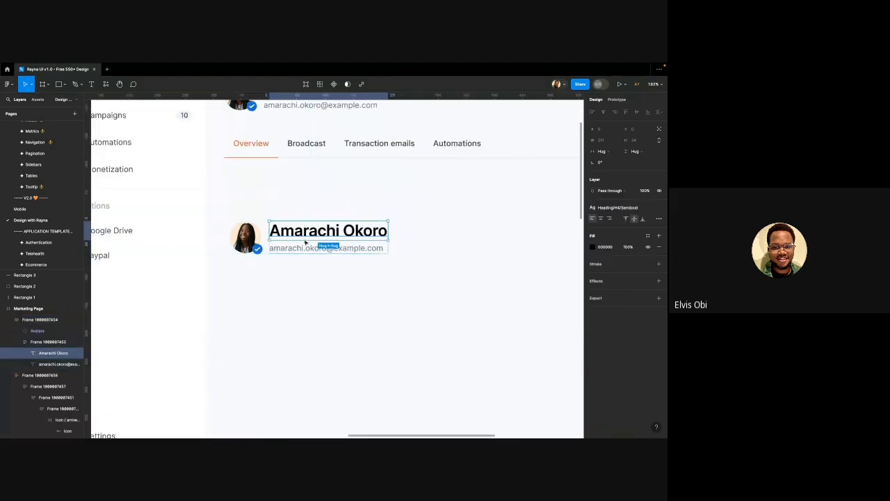
{"action": "double_click", "coordinate": [304, 239]}
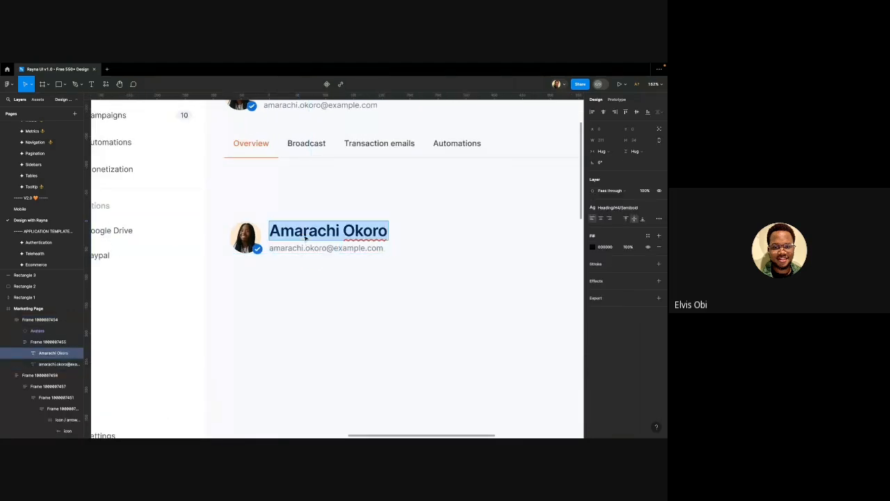
{"action": "type", "text": "Cu"}
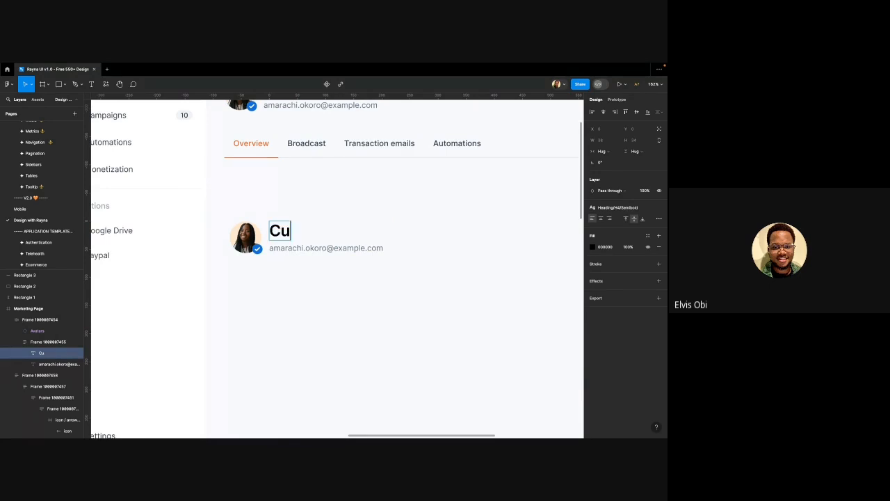
{"action": "type", "text": "stomer"}
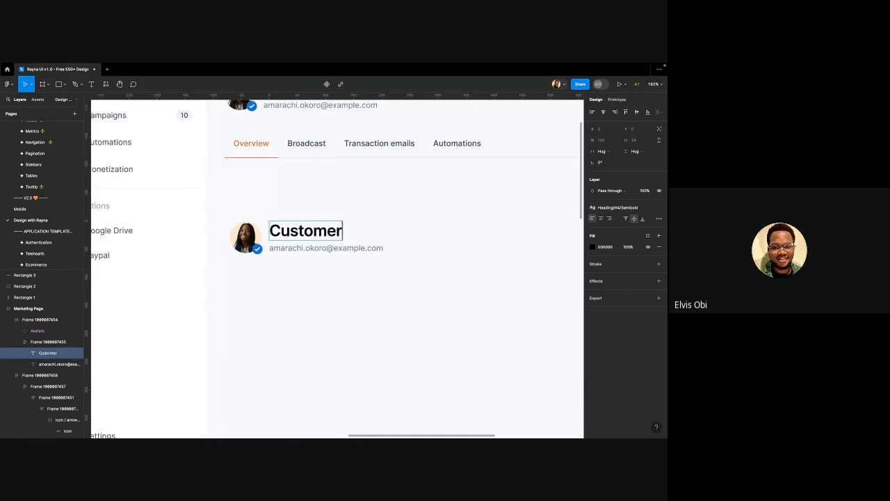
{"action": "type", "text": " ID"}
{"action": "double_click", "coordinate": [311, 249]}
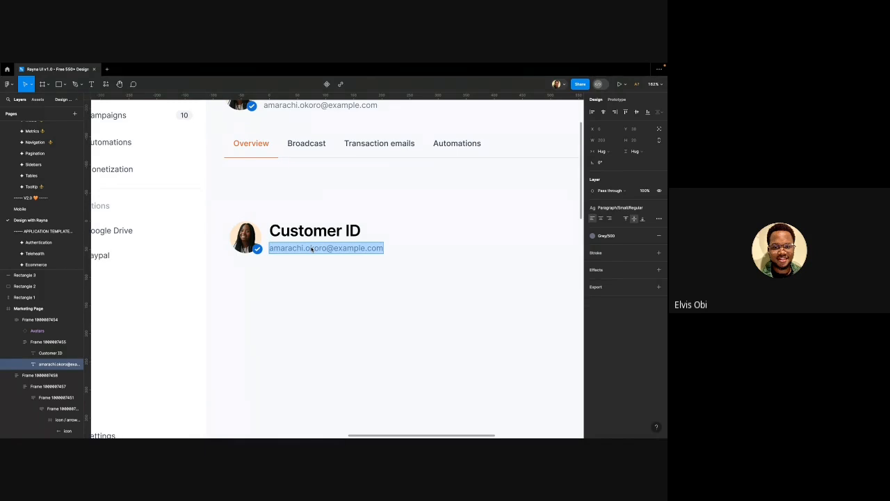
{"action": "type", "text": "cus"}
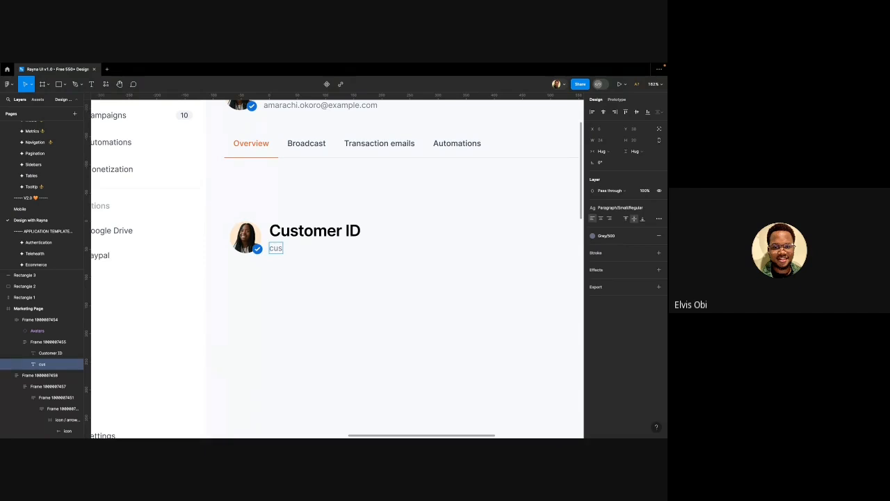
{"action": "type", "text": "_jfjfjshuxudfg"}
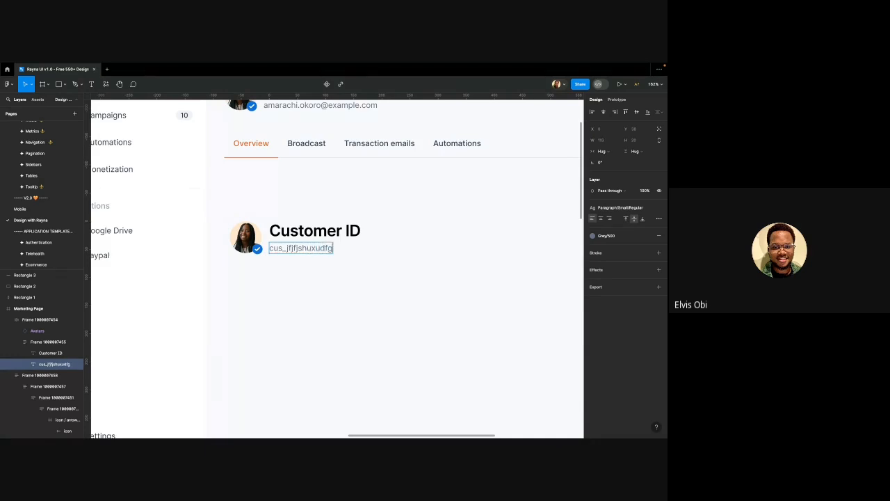
{"action": "type", "text": "898"}
{"action": "left_click", "coordinate": [336, 298]}
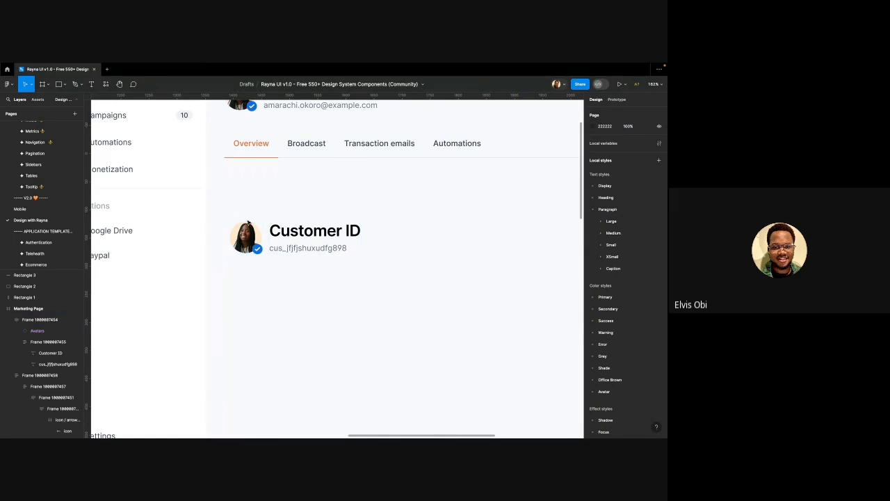
{"action": "double_click", "coordinate": [247, 229]}
Replace the avatar beside Customer ID with the sidebar's Automations lightning icon
{"action": "scroll", "coordinate": [251, 232], "scroll_direction": "down", "scroll_amount": 5}
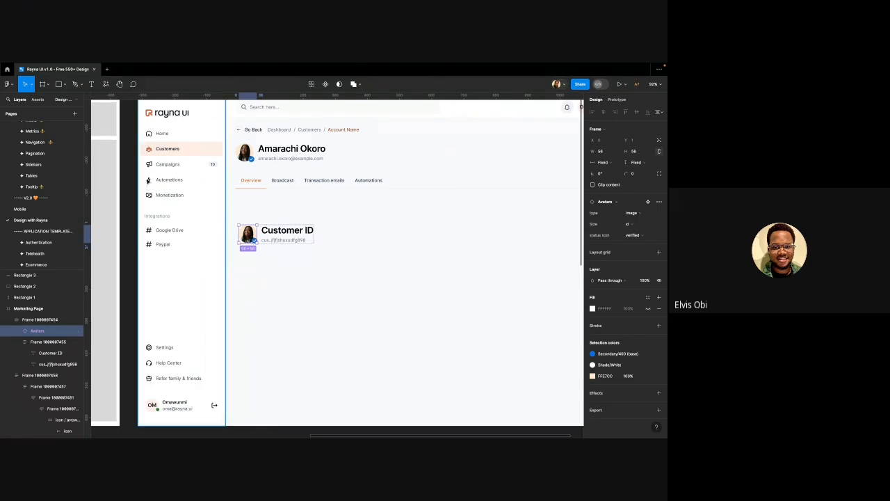
{"action": "double_click", "coordinate": [148, 184]}
{"action": "double_click", "coordinate": [147, 181]}
{"action": "double_click", "coordinate": [147, 180]}
{"action": "double_click", "coordinate": [148, 181]}
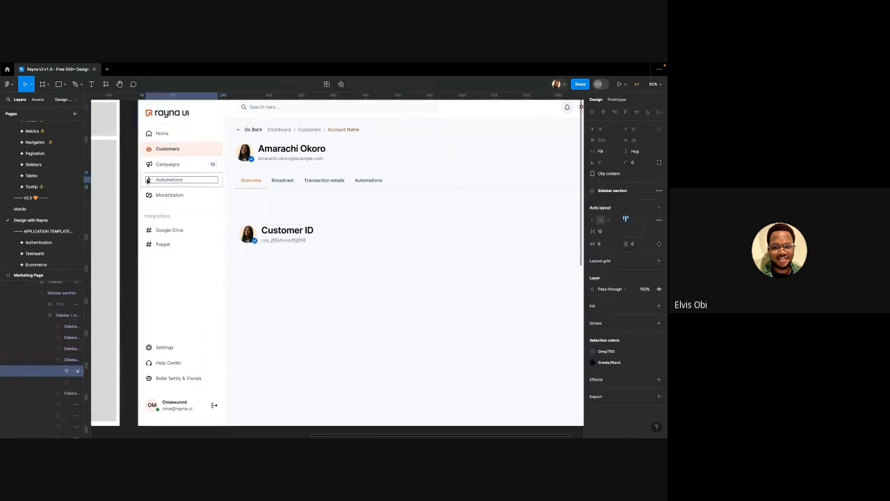
{"action": "double_click", "coordinate": [148, 181]}
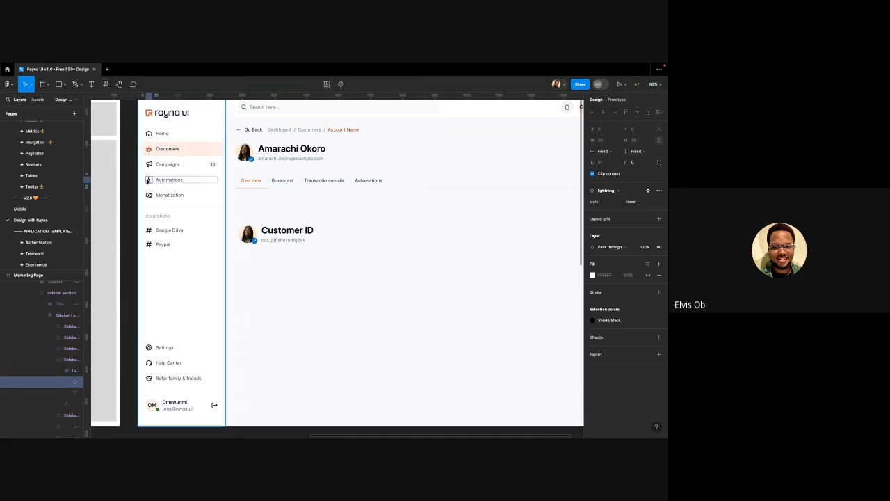
{"action": "left_click", "coordinate": [247, 234]}
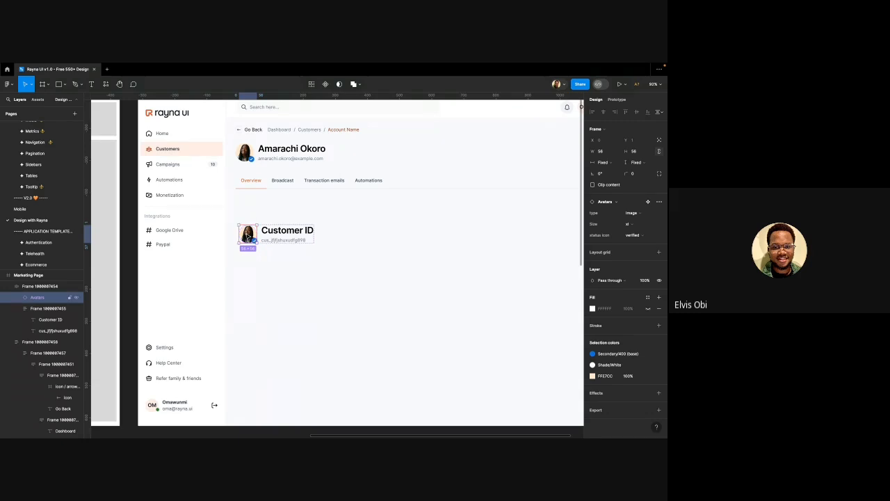
{"action": "key", "text": "super+shift+r"}
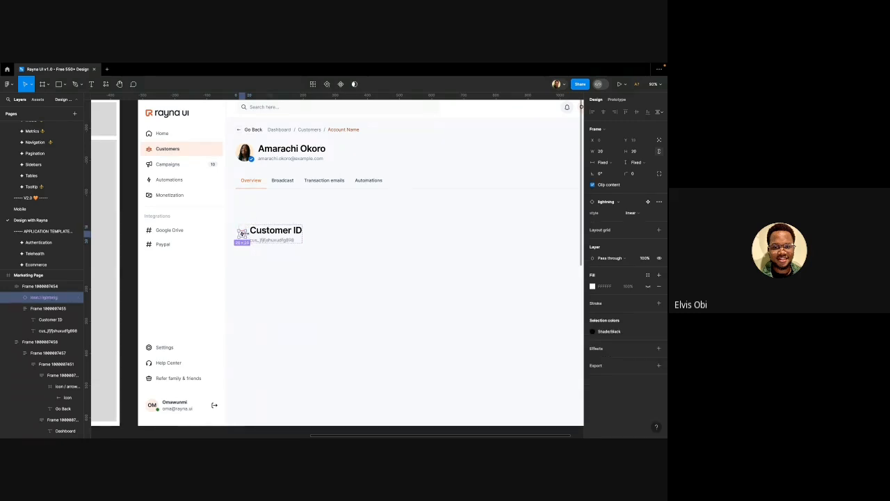
Wrap the lightning icon in its own auto layout frame
{"action": "scroll", "coordinate": [238, 243], "scroll_direction": "up", "scroll_amount": 10}
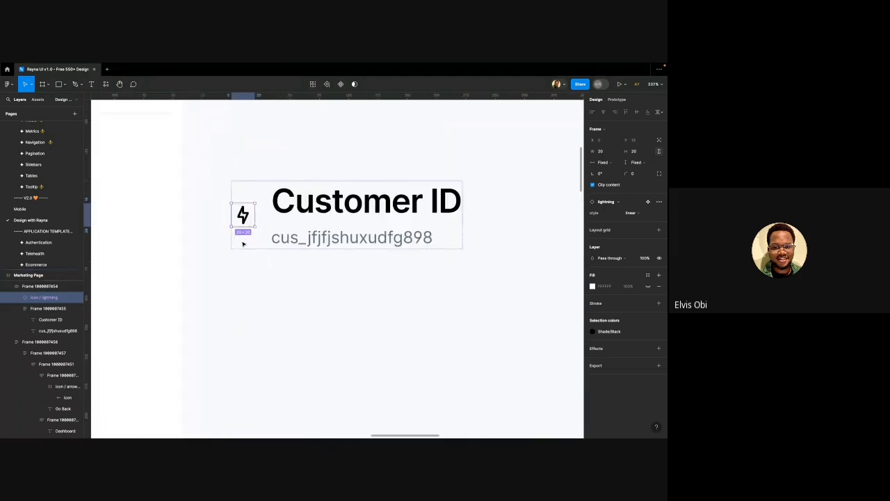
{"action": "scroll", "coordinate": [238, 245], "scroll_direction": "up", "scroll_amount": 2}
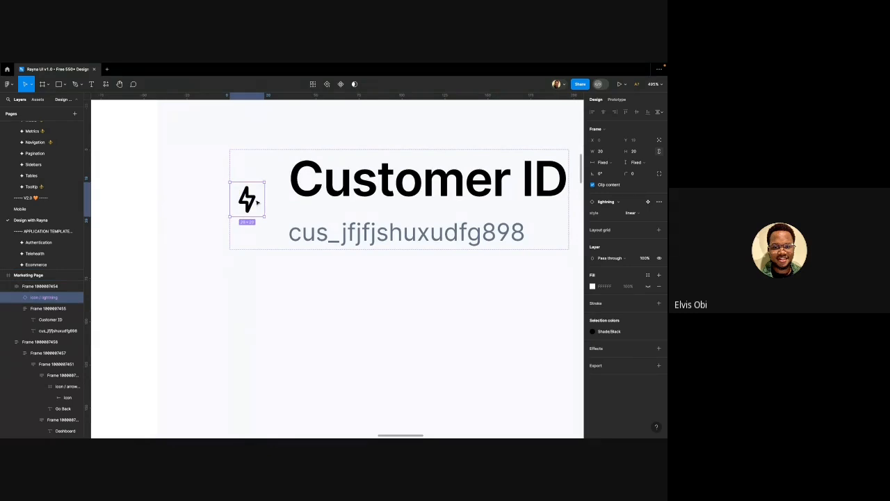
{"action": "scroll", "coordinate": [257, 201], "scroll_direction": "up", "scroll_amount": 2}
{"action": "scroll", "coordinate": [257, 201], "scroll_direction": "down", "scroll_amount": 8}
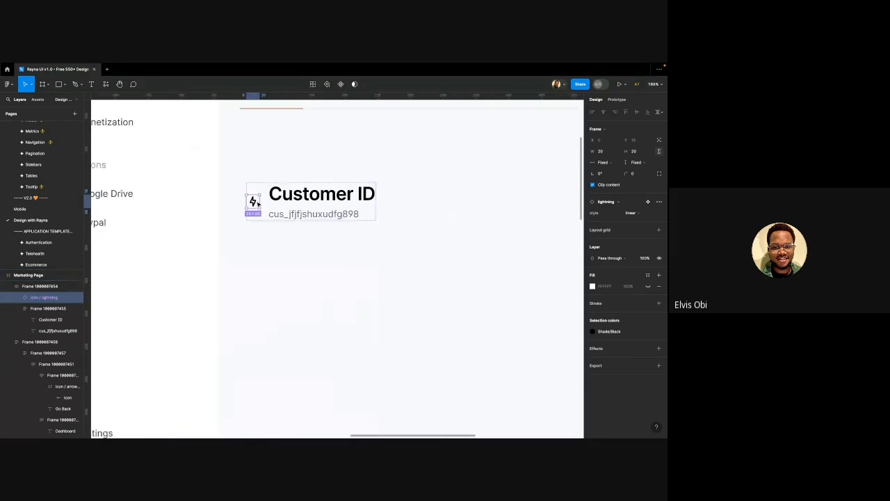
{"action": "scroll", "coordinate": [253, 202], "scroll_direction": "down", "scroll_amount": 1}
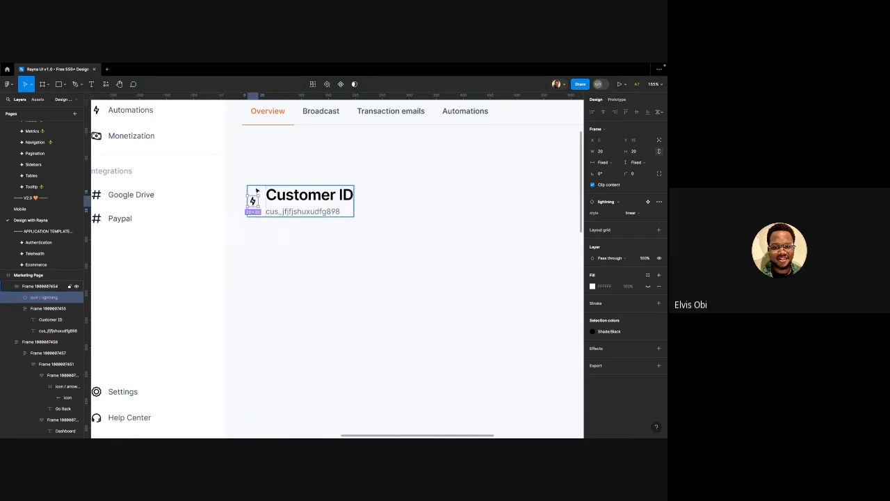
{"action": "left_click", "coordinate": [257, 198]}
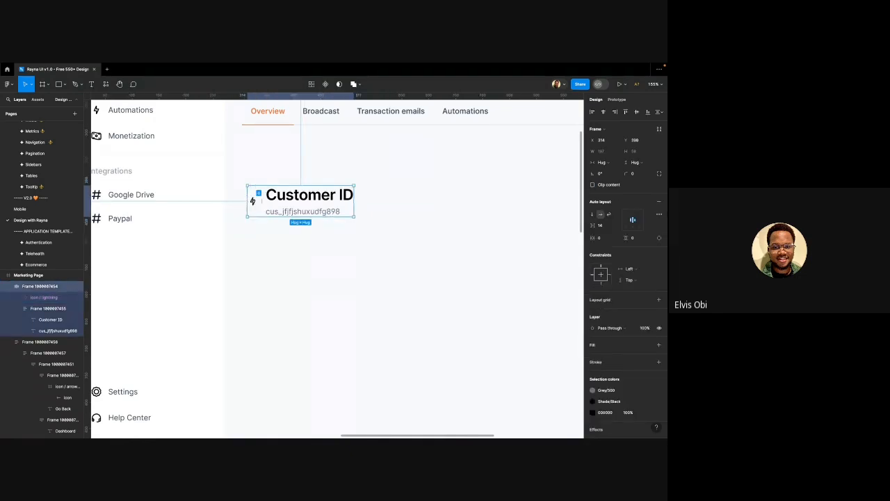
{"action": "left_click", "coordinate": [256, 193]}
{"action": "left_click", "coordinate": [261, 239]}
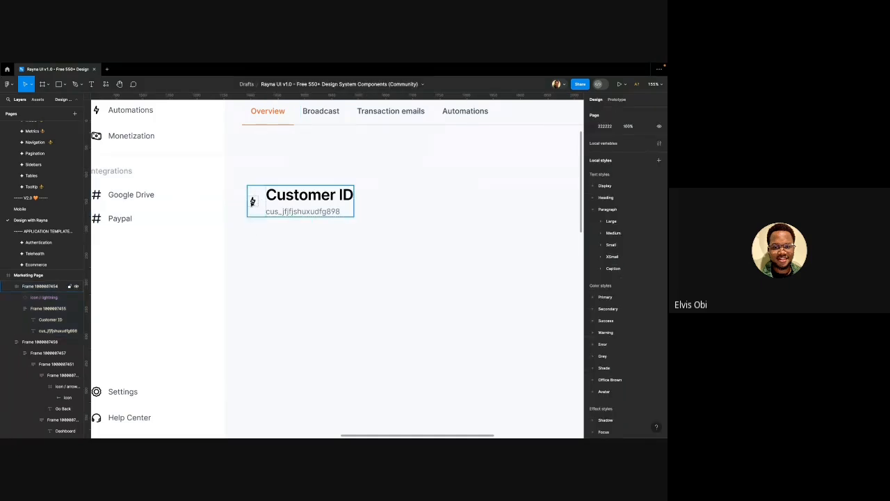
{"action": "left_click", "coordinate": [252, 201]}
{"action": "scroll", "coordinate": [256, 198], "scroll_direction": "up", "scroll_amount": 5}
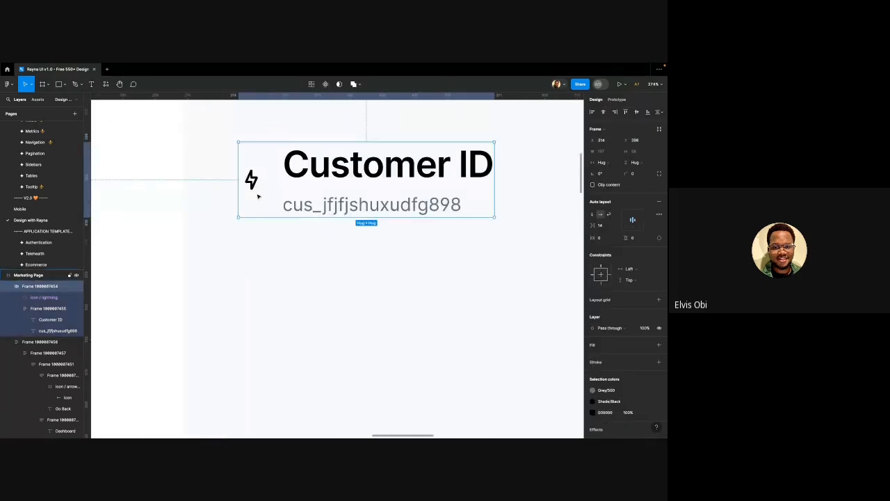
{"action": "left_click", "coordinate": [251, 180]}
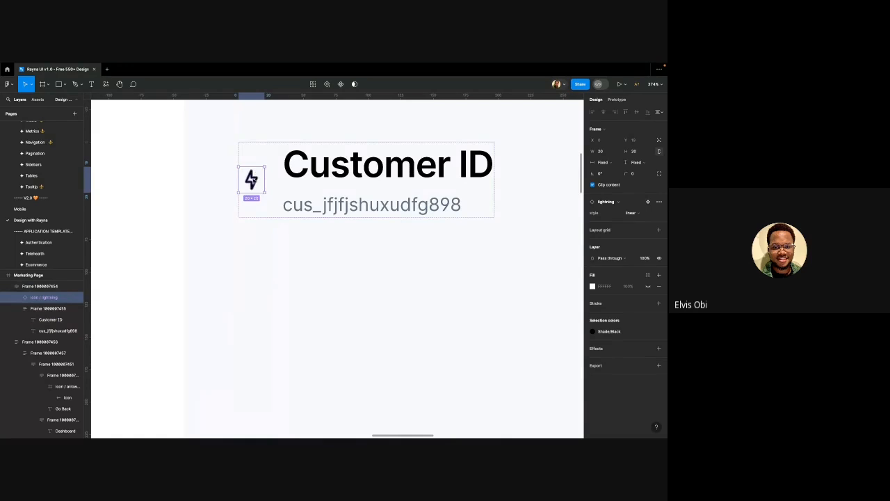
{"action": "scroll", "coordinate": [252, 180], "scroll_direction": "up", "scroll_amount": 3}
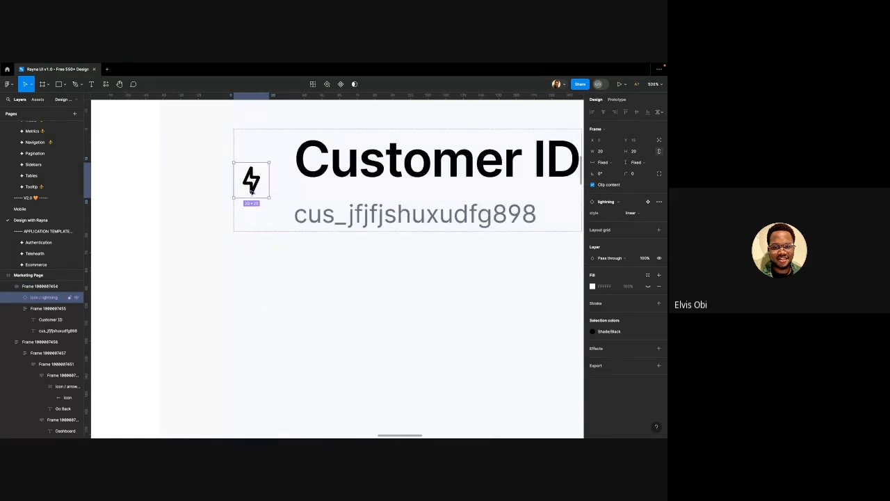
{"action": "key", "text": "shift+a"}
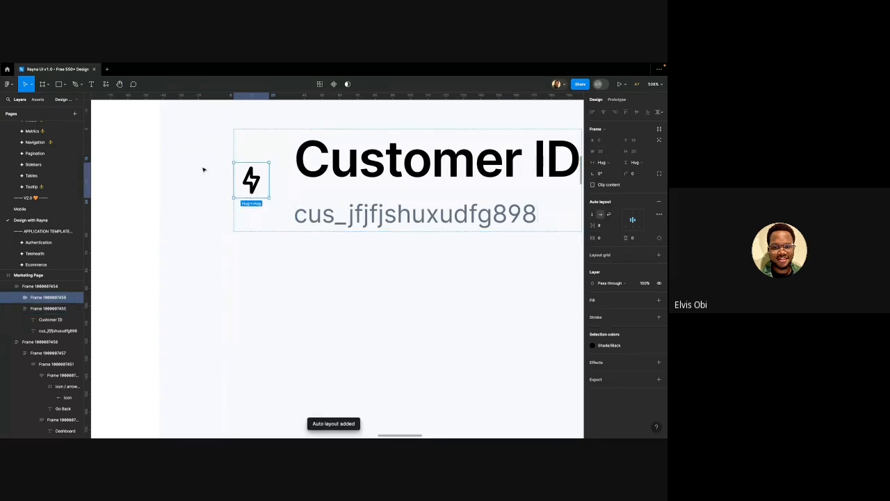
Swap the lightning icon instance for the icon / user icon
{"action": "left_click", "coordinate": [256, 183]}
{"action": "scroll", "coordinate": [253, 223], "scroll_direction": "down", "scroll_amount": 5}
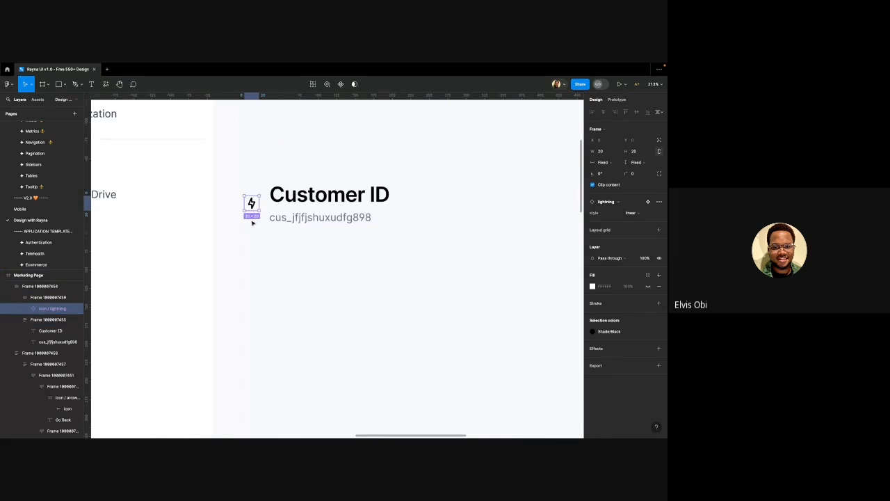
{"action": "scroll", "coordinate": [252, 222], "scroll_direction": "right", "scroll_amount": 1}
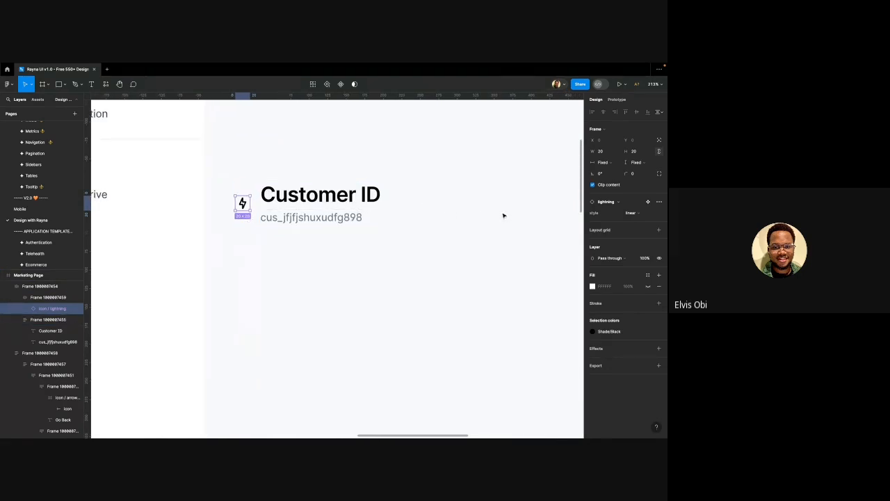
{"action": "left_click", "coordinate": [607, 201]}
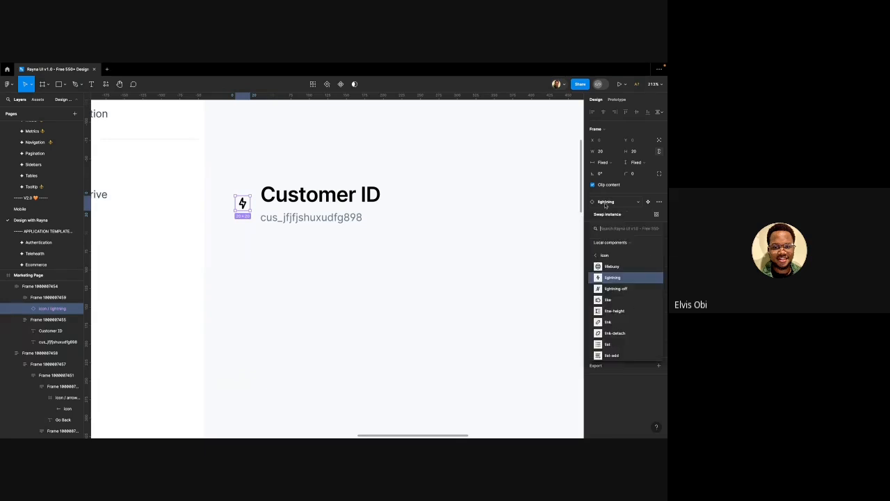
{"action": "type", "text": "perso"}
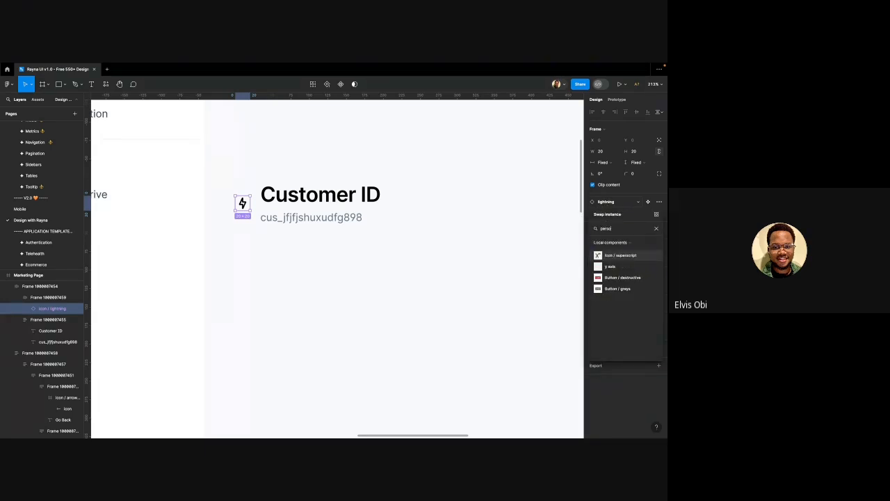
{"action": "key", "text": "BackSpace"}
{"action": "key", "text": "BackSpace"}
{"action": "key", "text": "BackSpace"}
{"action": "type", "text": "user"}
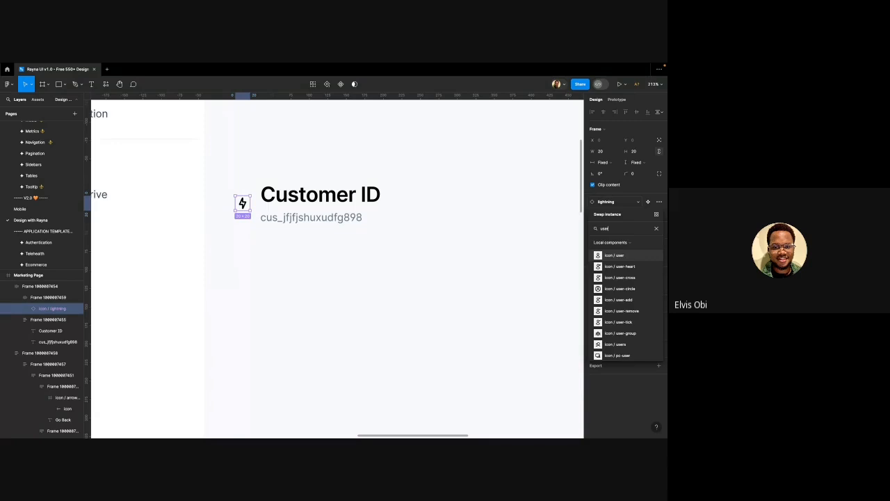
{"action": "left_click", "coordinate": [613, 256]}
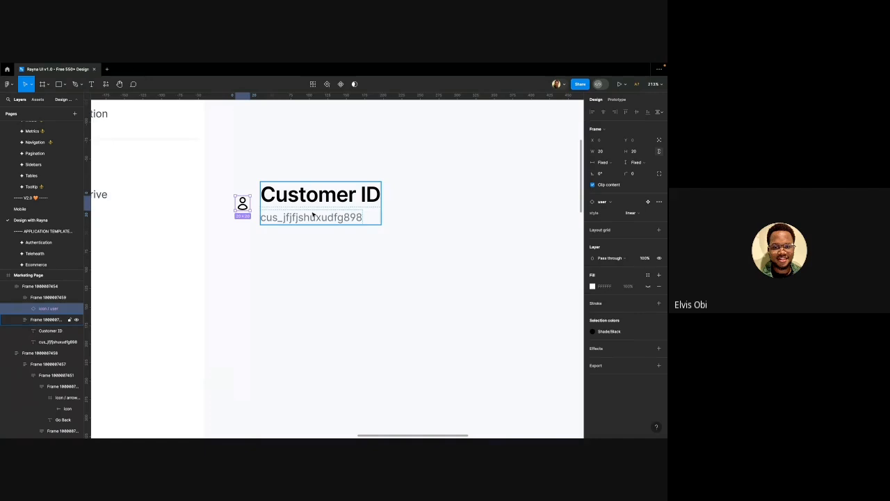
Paste the ID value's text properties onto the Customer ID heading, making it grey Paragraph/Small/Regular
{"action": "scroll", "coordinate": [268, 171], "scroll_direction": "up", "scroll_amount": 5, "text": "ctrl"}
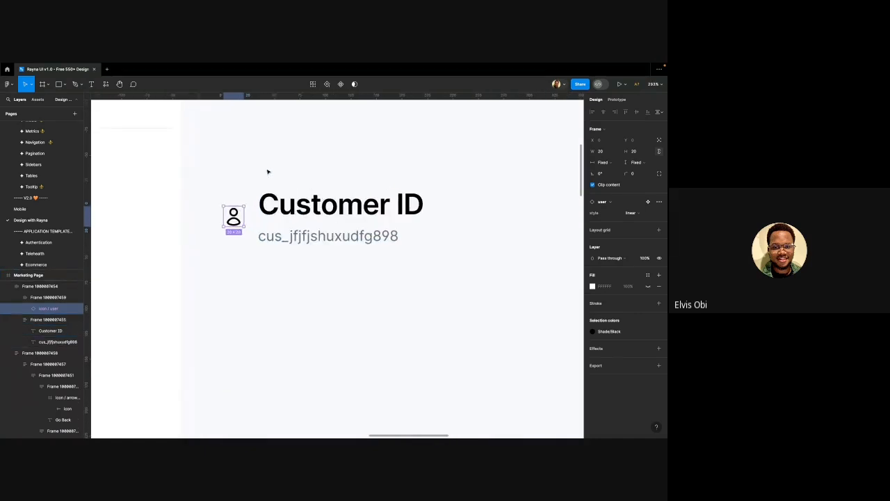
{"action": "left_click", "coordinate": [284, 208]}
{"action": "scroll", "coordinate": [287, 228], "scroll_direction": "down", "scroll_amount": 4, "text": "ctrl"}
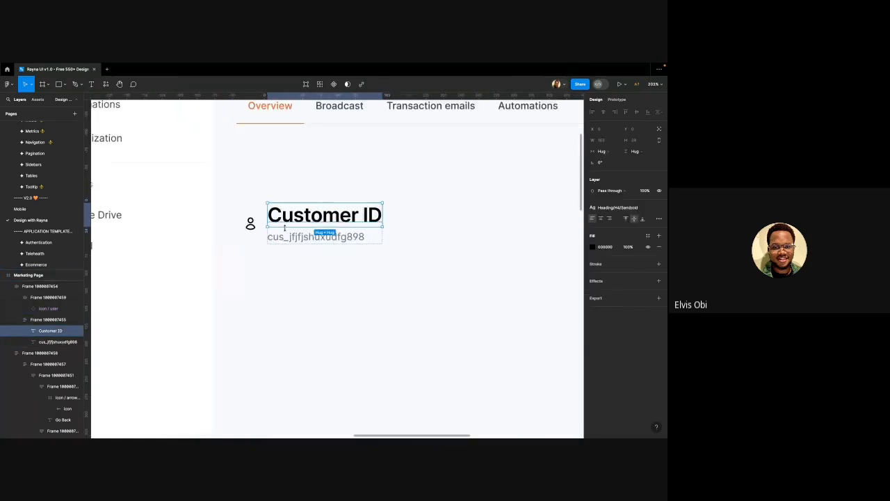
{"action": "scroll", "coordinate": [299, 212], "scroll_direction": "up", "scroll_amount": 1}
{"action": "scroll", "coordinate": [310, 229], "scroll_direction": "up", "scroll_amount": 3, "text": "ctrl"}
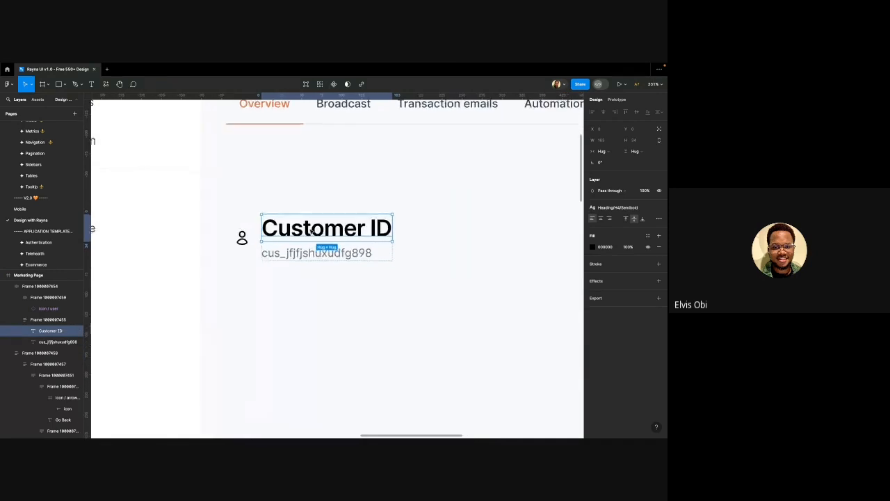
{"action": "left_click", "coordinate": [319, 259]}
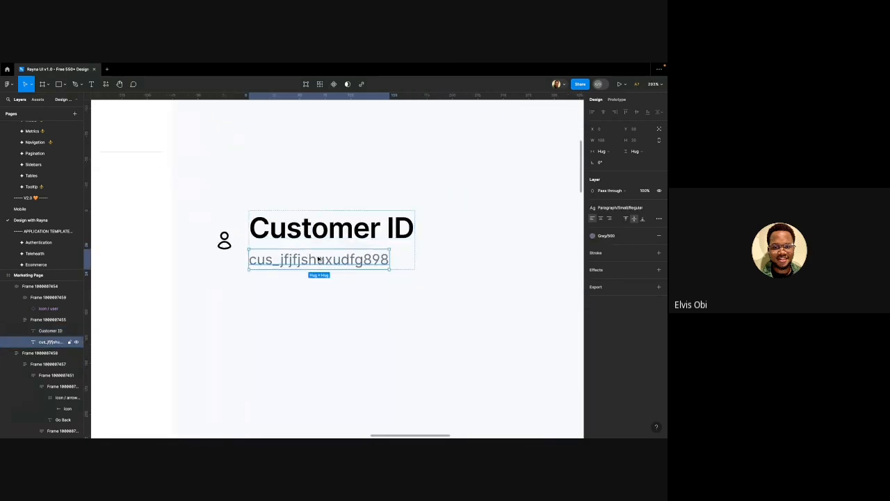
{"action": "left_click", "coordinate": [323, 234]}
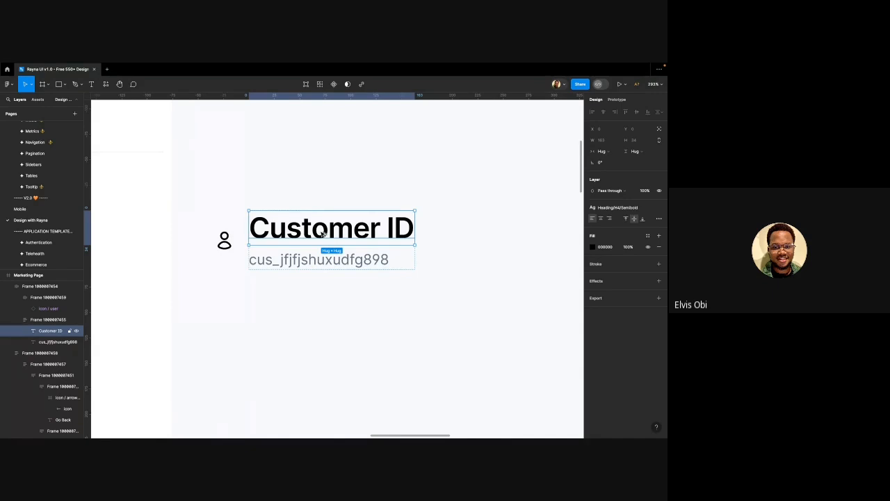
{"action": "key", "text": "alt+super+v"}
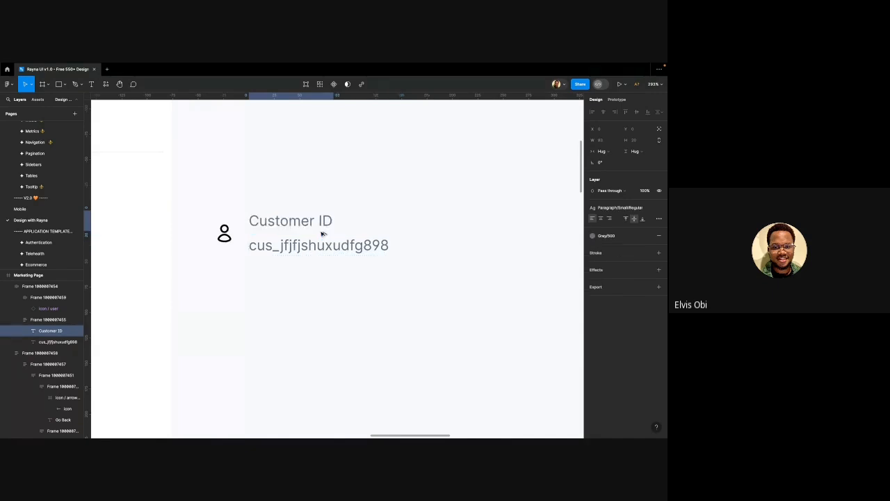
Check the ID value's text style in the text styles list
{"action": "left_click", "coordinate": [287, 250]}
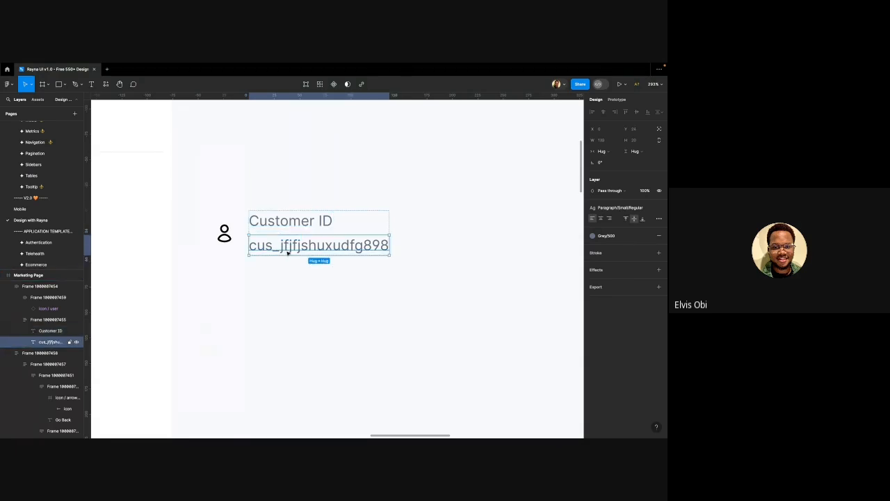
{"action": "left_click", "coordinate": [602, 207]}
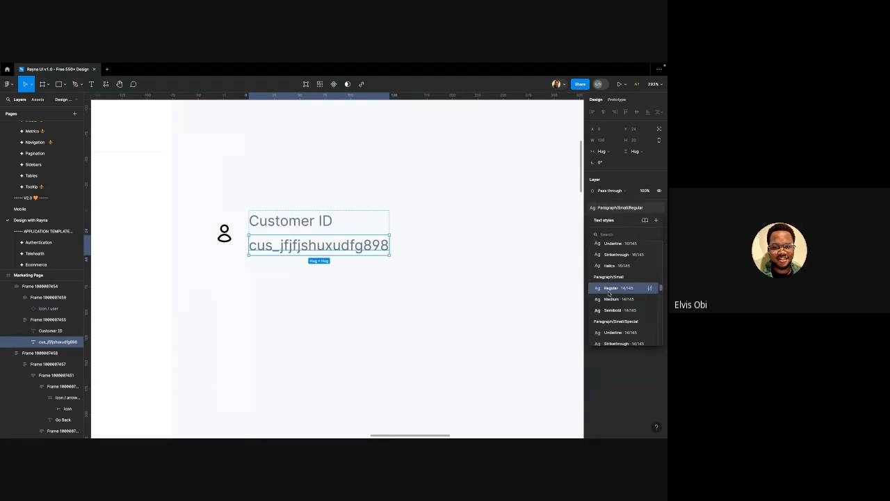
{"action": "scroll", "coordinate": [610, 294], "scroll_direction": "down", "scroll_amount": 1}
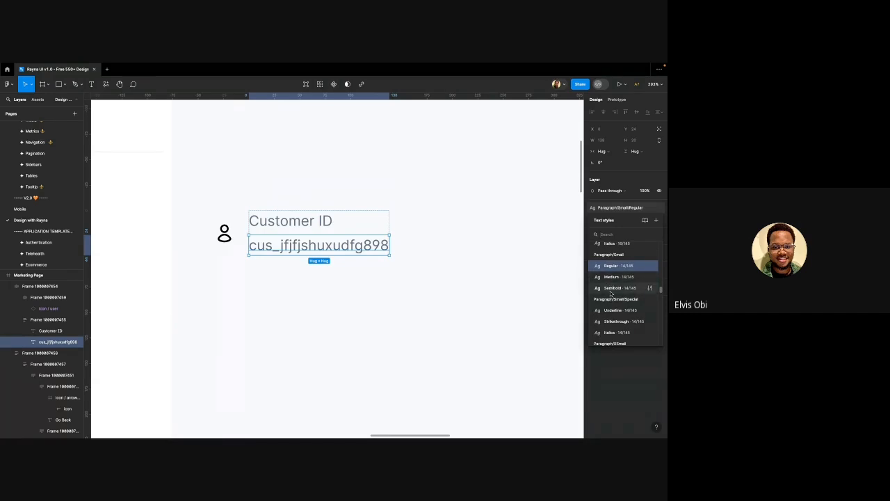
{"action": "scroll", "coordinate": [611, 292], "scroll_direction": "down", "scroll_amount": 5}
{"action": "scroll", "coordinate": [611, 308], "scroll_direction": "down", "scroll_amount": 2}
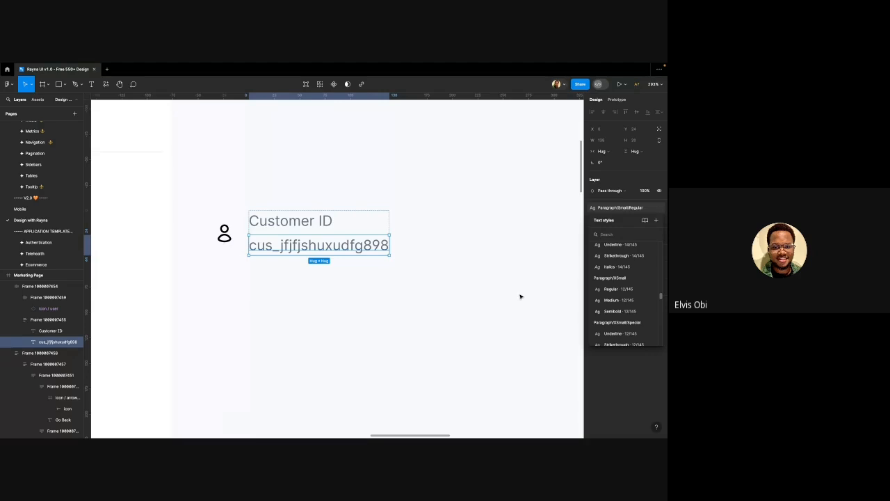
Detach the Customer ID label's text style and set its font size to 12
{"action": "left_click", "coordinate": [275, 221]}
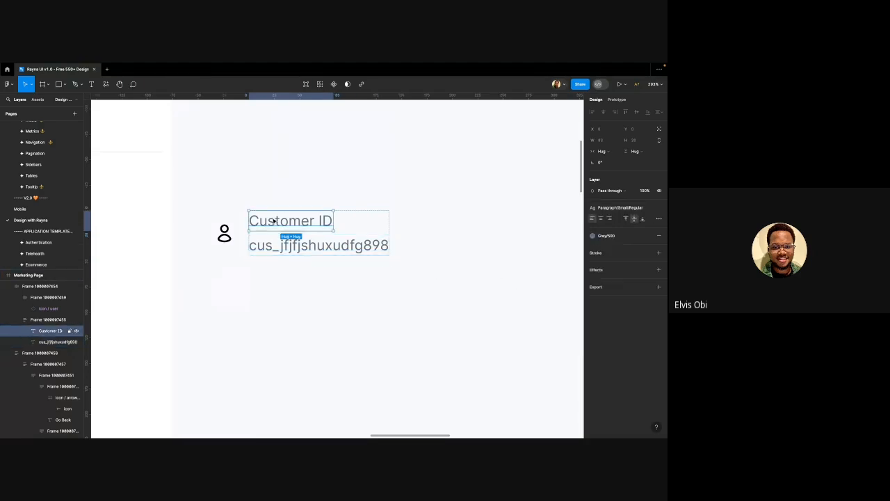
{"action": "left_click", "coordinate": [621, 207]}
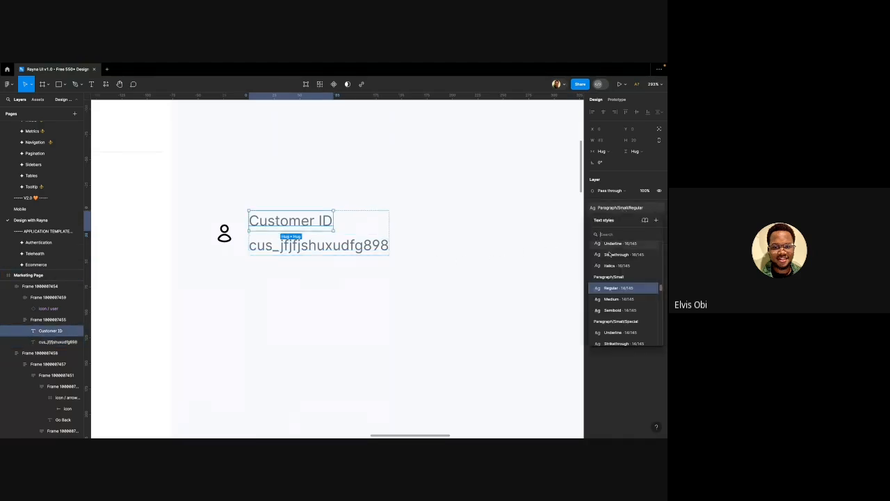
{"action": "scroll", "coordinate": [624, 299], "scroll_direction": "up", "scroll_amount": 6}
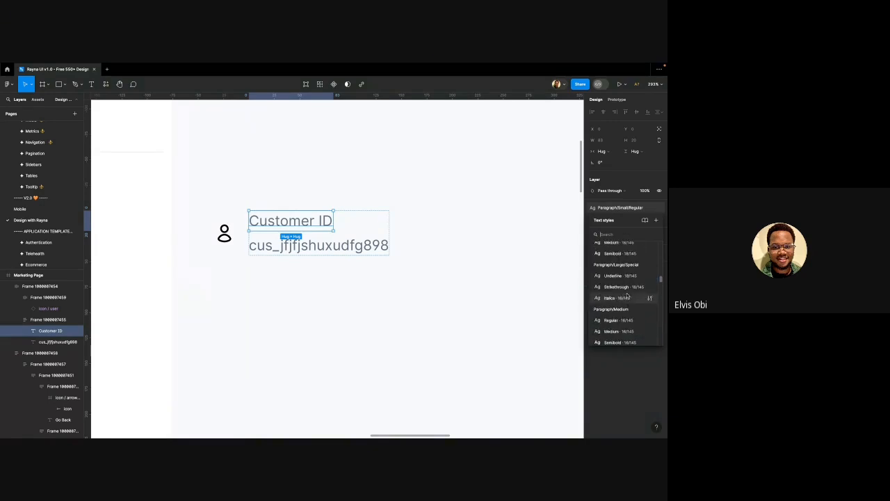
{"action": "scroll", "coordinate": [630, 290], "scroll_direction": "up", "scroll_amount": 10}
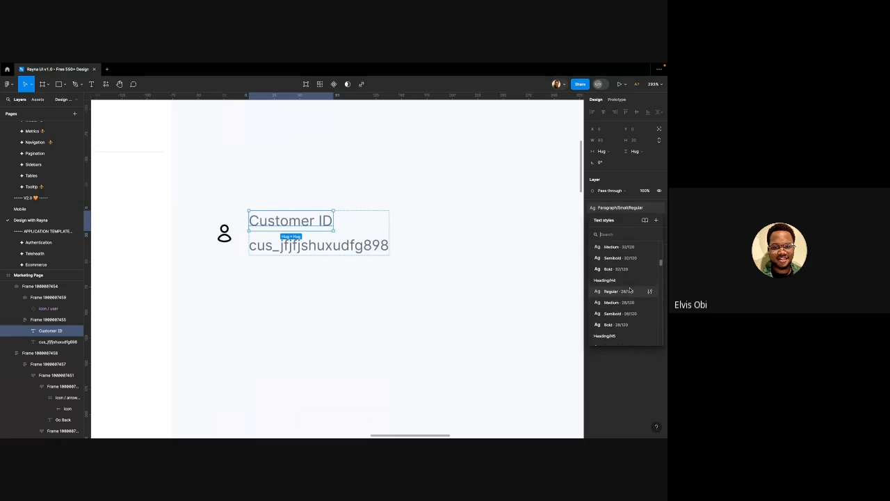
{"action": "scroll", "coordinate": [630, 289], "scroll_direction": "up", "scroll_amount": 10}
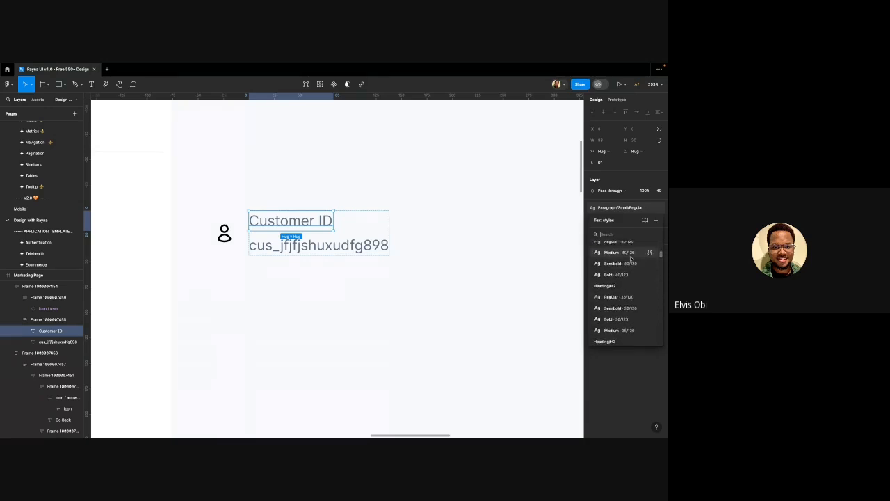
{"action": "scroll", "coordinate": [631, 257], "scroll_direction": "down", "scroll_amount": 10}
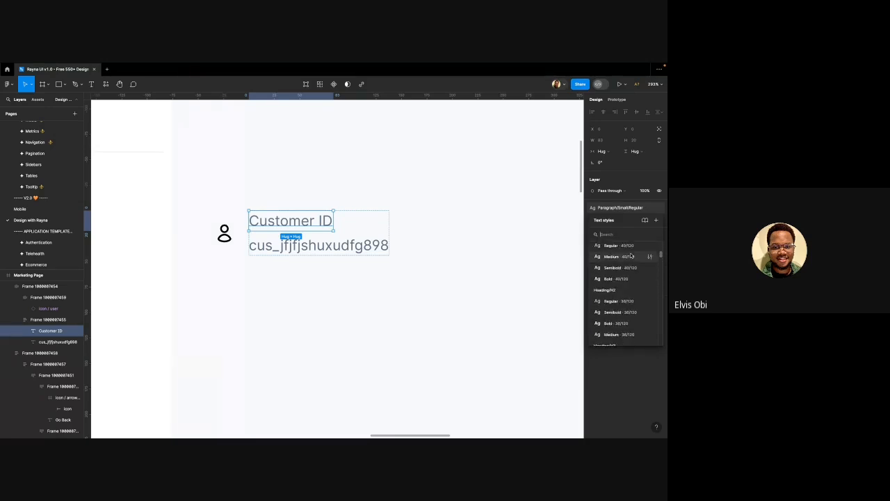
{"action": "scroll", "coordinate": [631, 256], "scroll_direction": "down", "scroll_amount": 10}
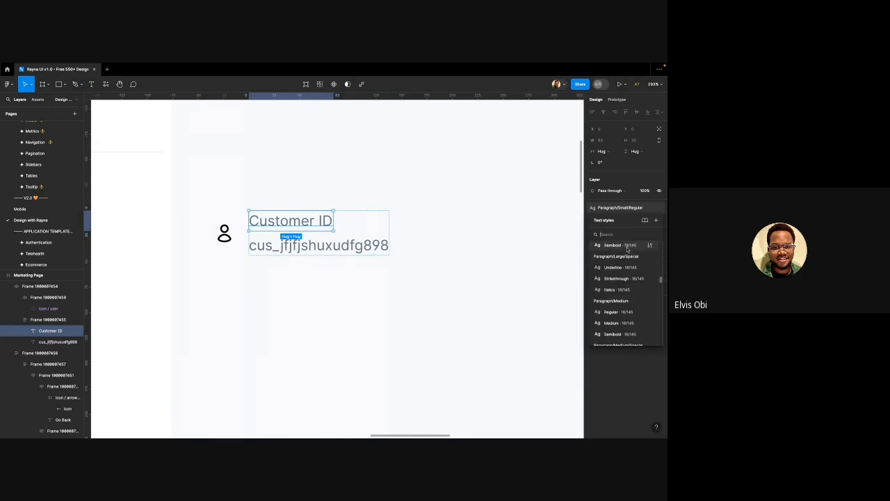
{"action": "left_click", "coordinate": [425, 213]}
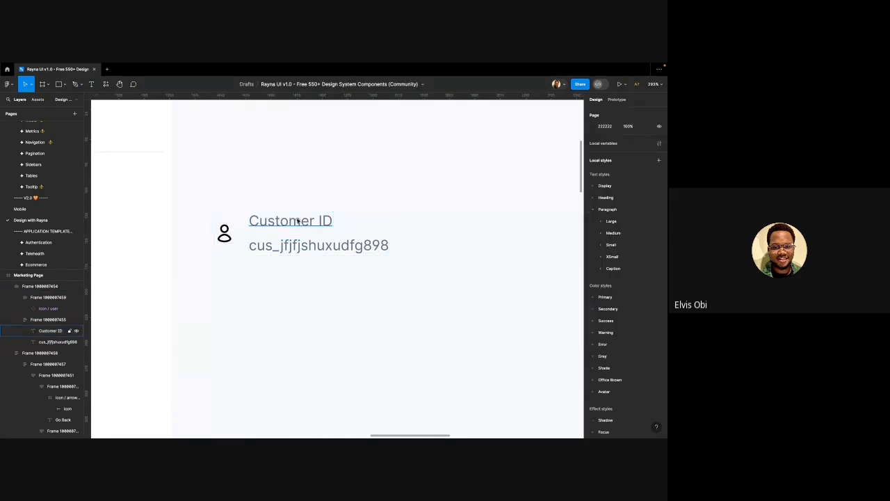
{"action": "left_click", "coordinate": [298, 222]}
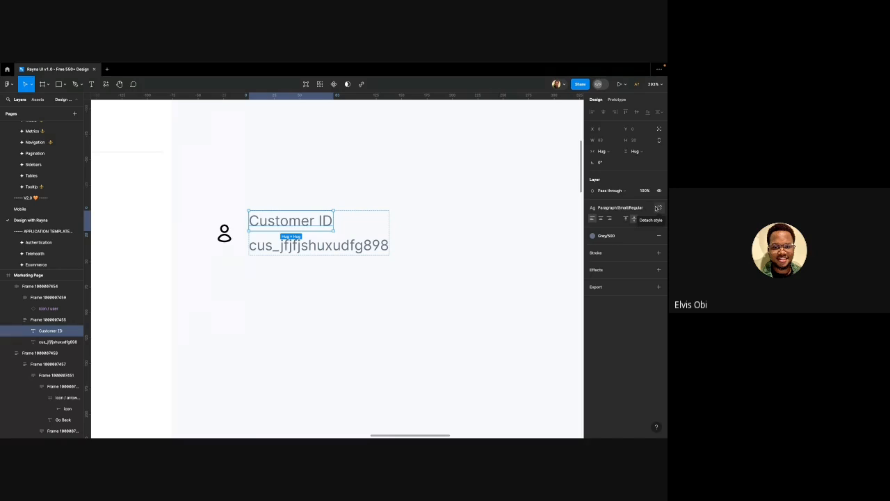
{"action": "left_click", "coordinate": [658, 208]}
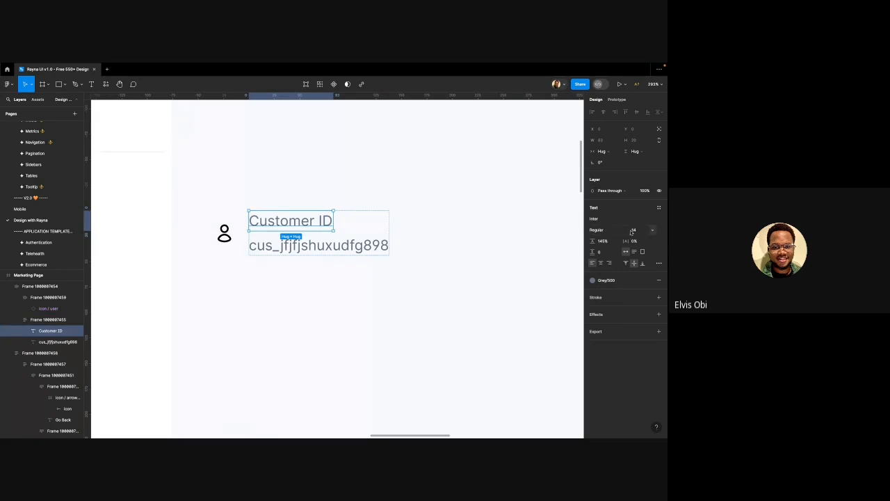
{"action": "left_click", "coordinate": [634, 230]}
{"action": "key", "text": "Return"}
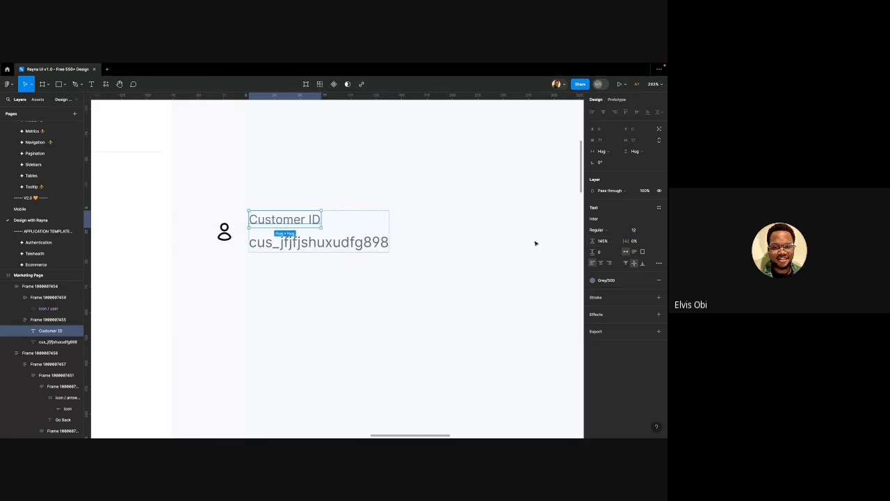
Change the ID value's fill colour from Grey/500 to Grey/700
{"action": "left_click", "coordinate": [359, 249]}
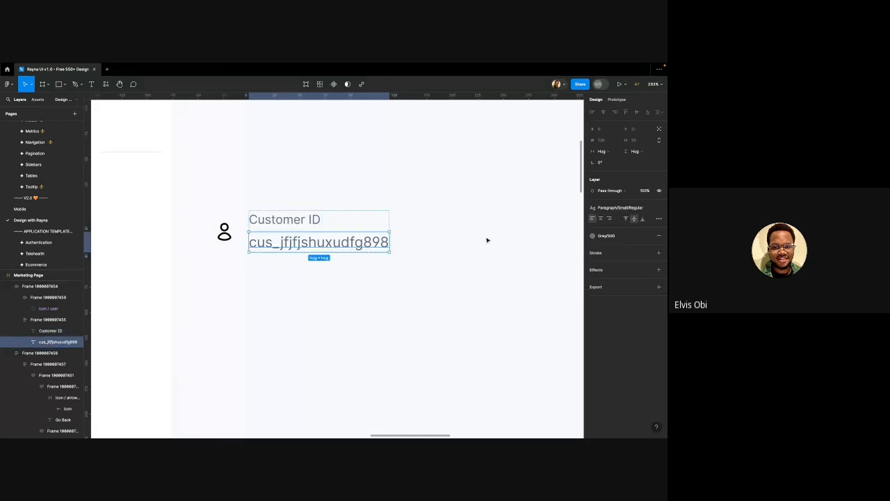
{"action": "left_click", "coordinate": [612, 236]}
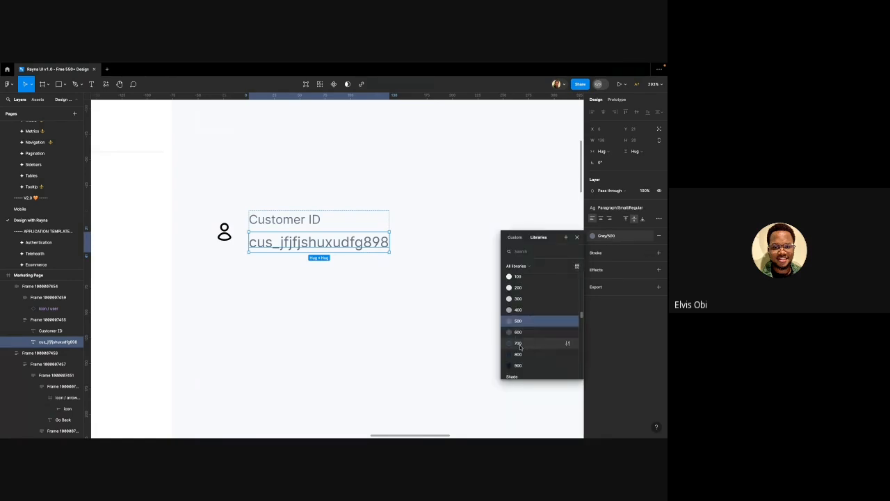
{"action": "left_click", "coordinate": [519, 344]}
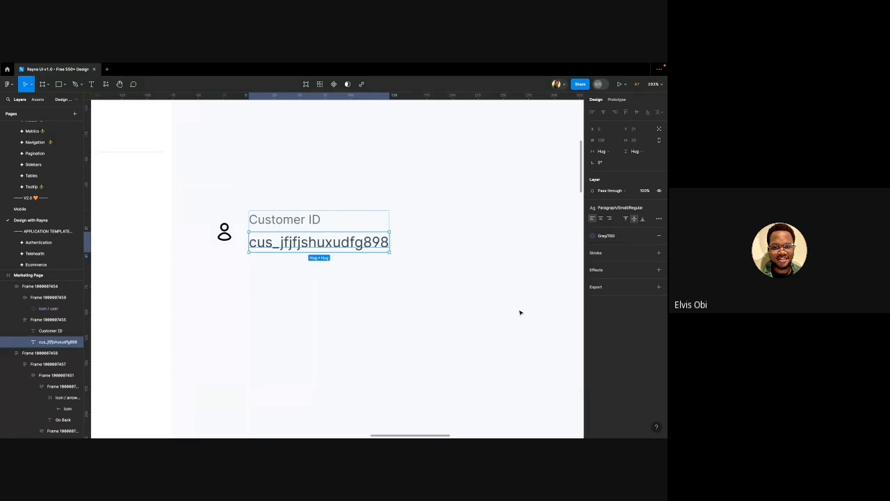
{"action": "left_click", "coordinate": [284, 291]}
{"action": "scroll", "coordinate": [284, 291], "scroll_direction": "down", "scroll_amount": 4}
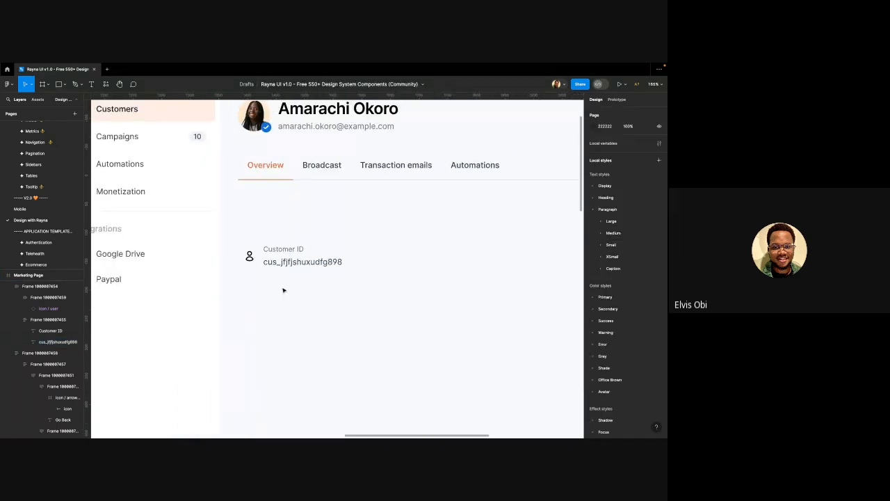
Set the user icon frame's horizontal padding to 8
{"action": "left_click", "coordinate": [264, 250]}
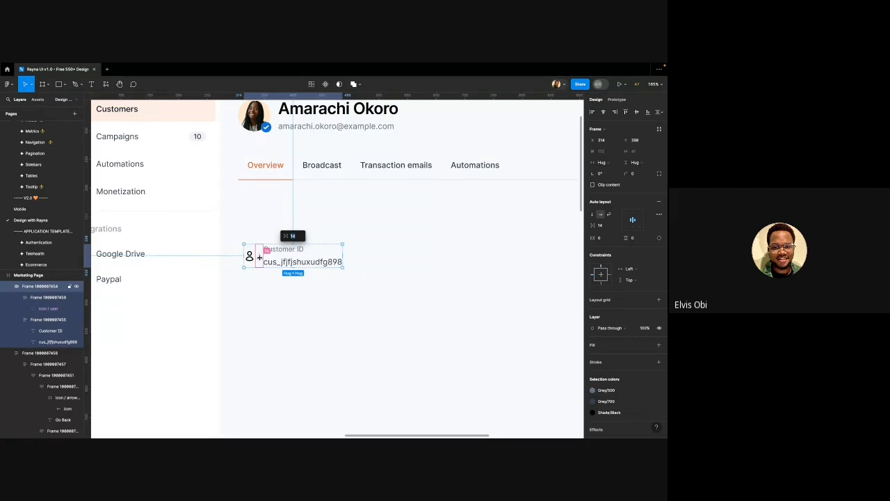
{"action": "left_click", "coordinate": [250, 256]}
{"action": "scroll", "coordinate": [250, 256], "scroll_direction": "up", "scroll_amount": 3}
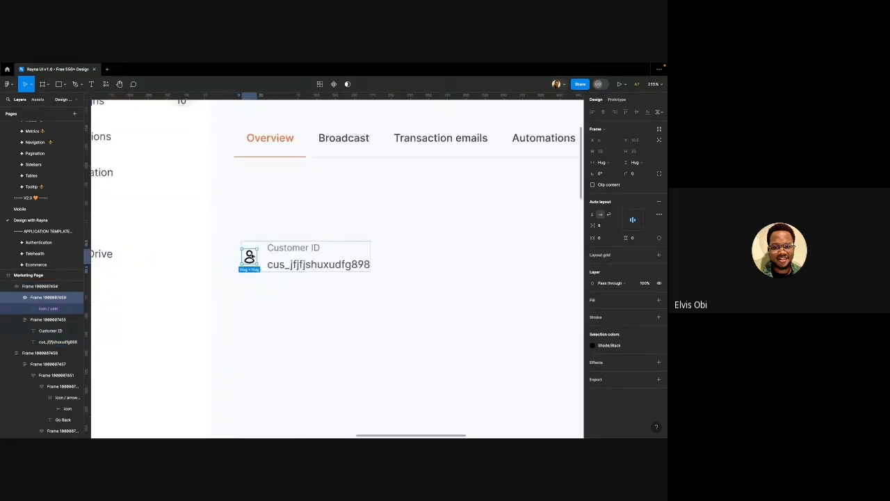
{"action": "scroll", "coordinate": [249, 257], "scroll_direction": "up", "scroll_amount": 5}
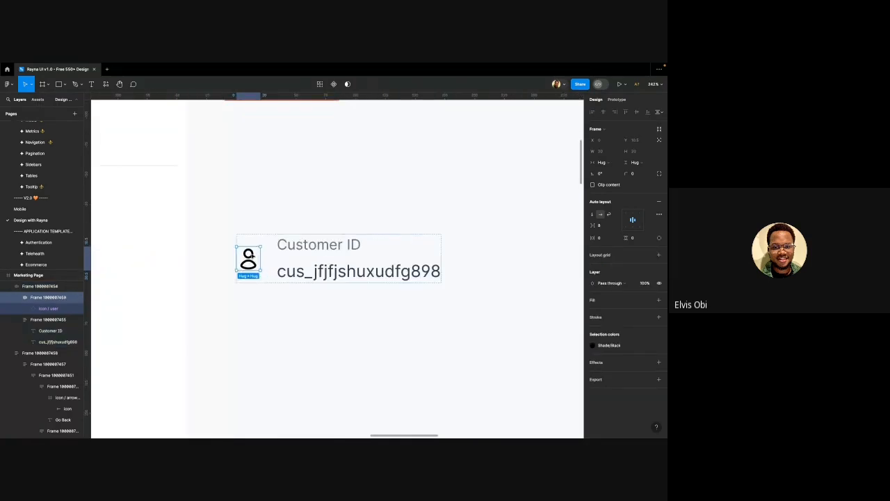
{"action": "left_click", "coordinate": [607, 238]}
{"action": "type", "text": "8"}
{"action": "key", "text": "Return"}
Duplicate the Customer ID label-and-value block with Ctrl+D
{"action": "left_click", "coordinate": [310, 245]}
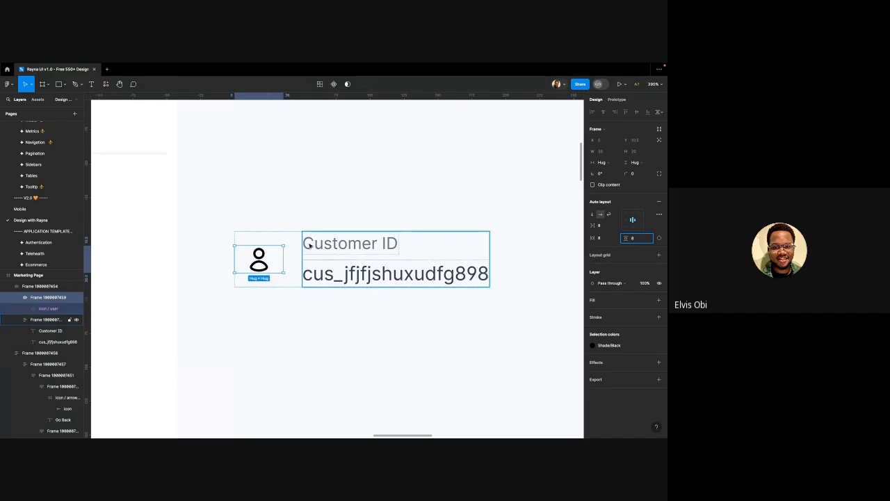
{"action": "left_click", "coordinate": [275, 257]}
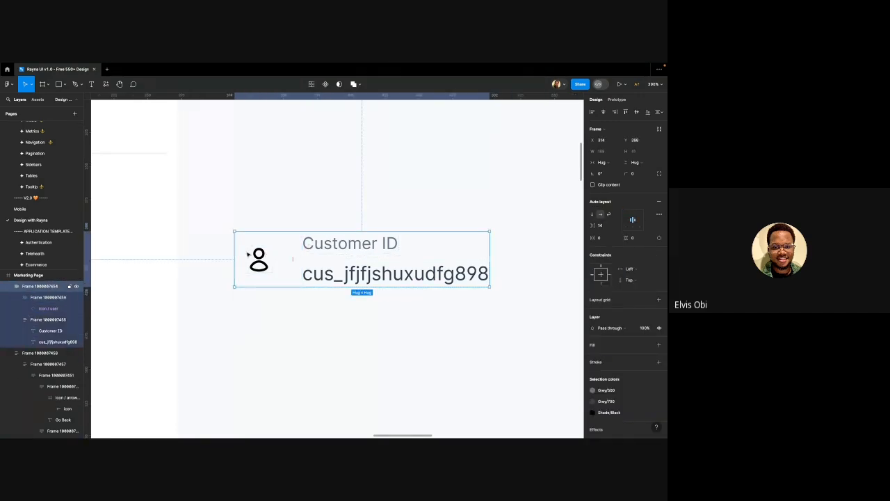
{"action": "left_click", "coordinate": [259, 254]}
{"action": "scroll", "coordinate": [258, 254], "scroll_direction": "down", "scroll_amount": 3}
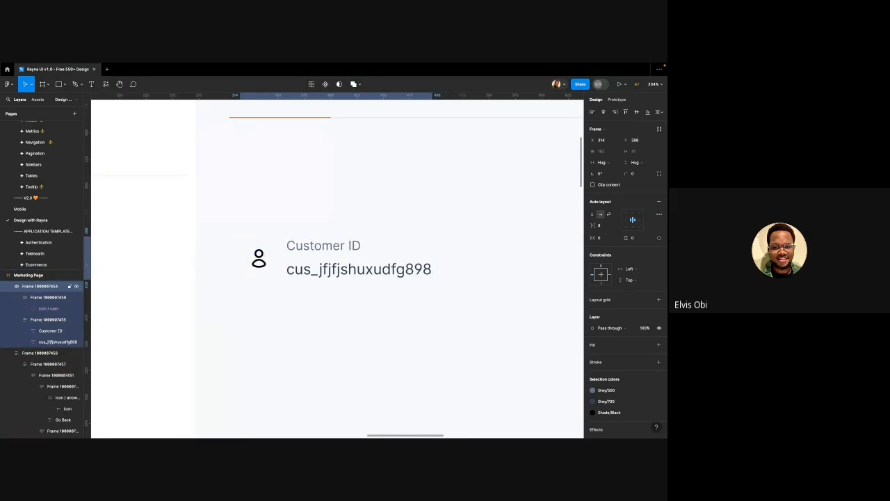
{"action": "scroll", "coordinate": [240, 271], "scroll_direction": "down", "scroll_amount": 5}
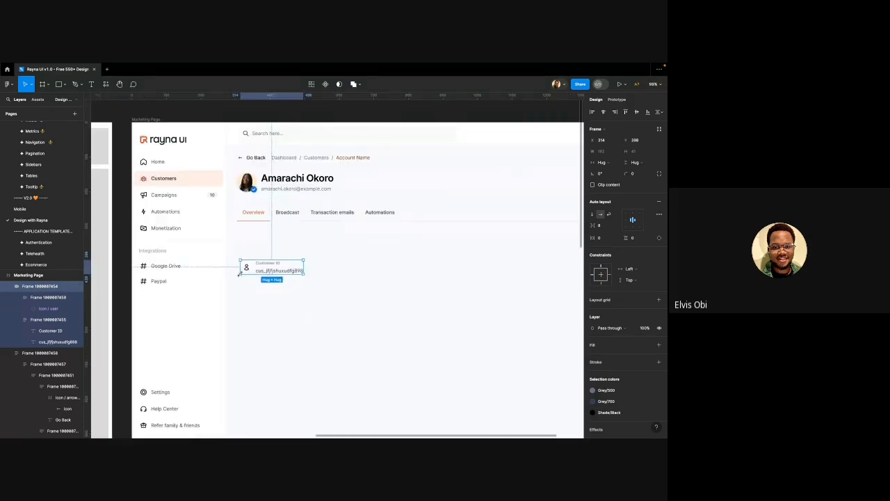
{"action": "scroll", "coordinate": [239, 274], "scroll_direction": "up", "scroll_amount": 1}
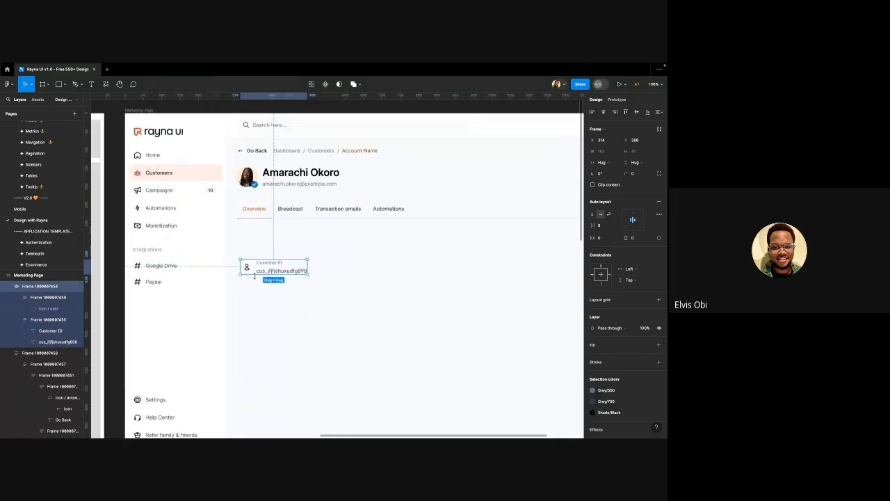
{"action": "scroll", "coordinate": [255, 276], "scroll_direction": "up", "scroll_amount": 1}
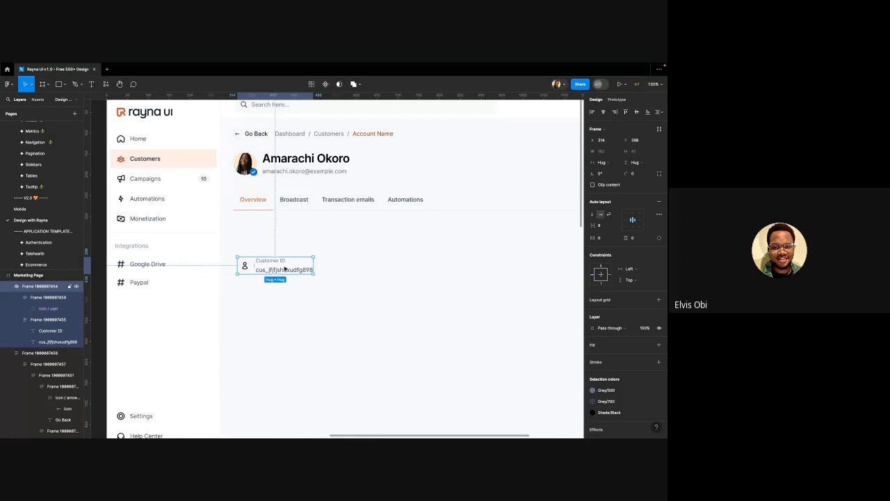
{"action": "left_click", "coordinate": [245, 265]}
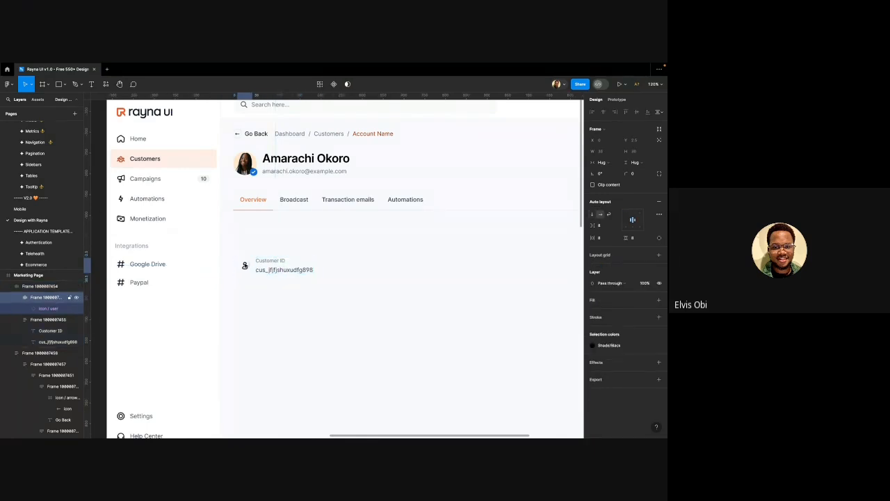
{"action": "left_click", "coordinate": [293, 266]}
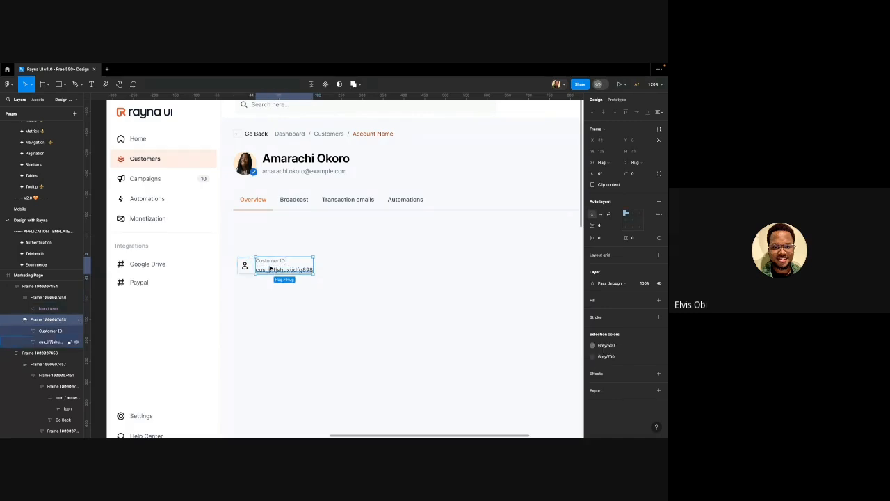
{"action": "key", "text": "ctrl+d"}
Replace the duplicated Customer ID block with a copy of the user icon at the row's right end
{"action": "left_click", "coordinate": [312, 304]}
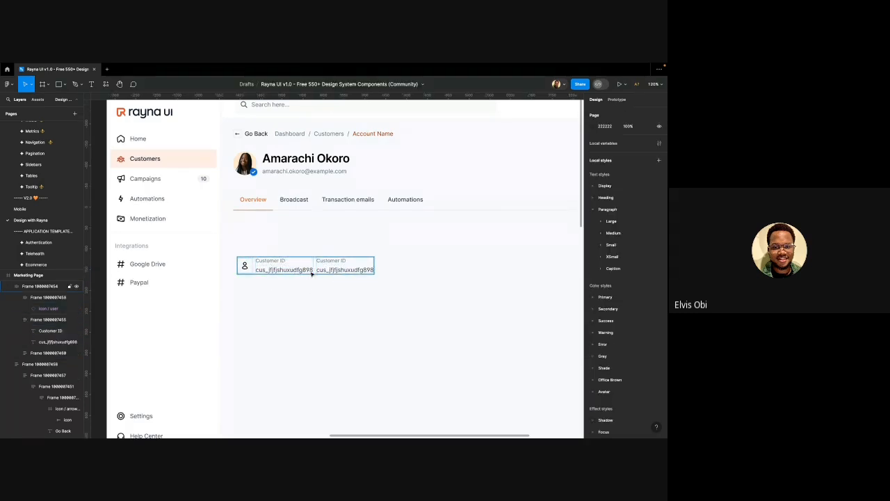
{"action": "left_click", "coordinate": [313, 271]}
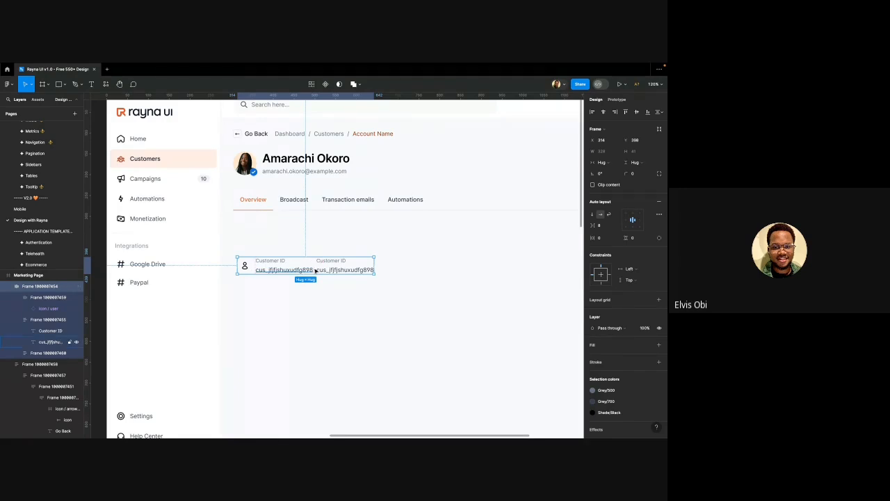
{"action": "scroll", "coordinate": [315, 269], "scroll_direction": "up", "scroll_amount": 4}
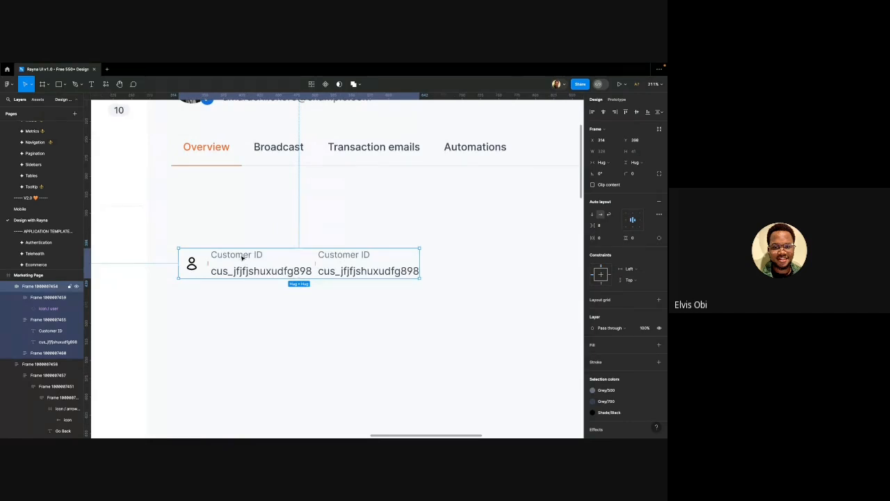
{"action": "scroll", "coordinate": [240, 258], "scroll_direction": "down", "scroll_amount": 2}
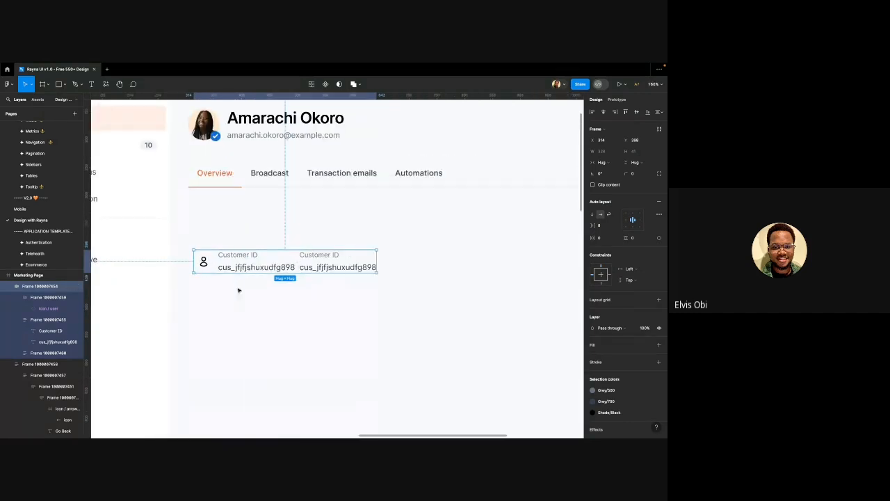
{"action": "scroll", "coordinate": [242, 275], "scroll_direction": "up", "scroll_amount": 3}
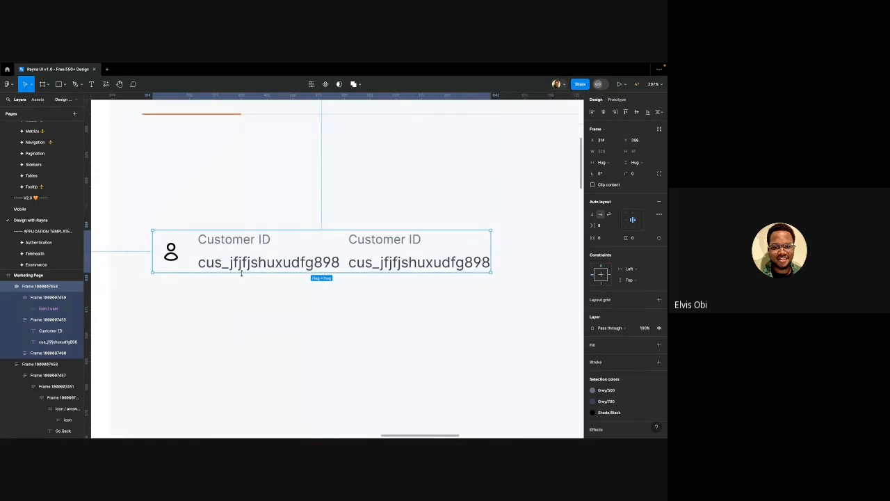
{"action": "scroll", "coordinate": [293, 282], "scroll_direction": "down", "scroll_amount": 1}
{"action": "double_click", "coordinate": [362, 267]}
{"action": "scroll", "coordinate": [361, 266], "scroll_direction": "down", "scroll_amount": 3}
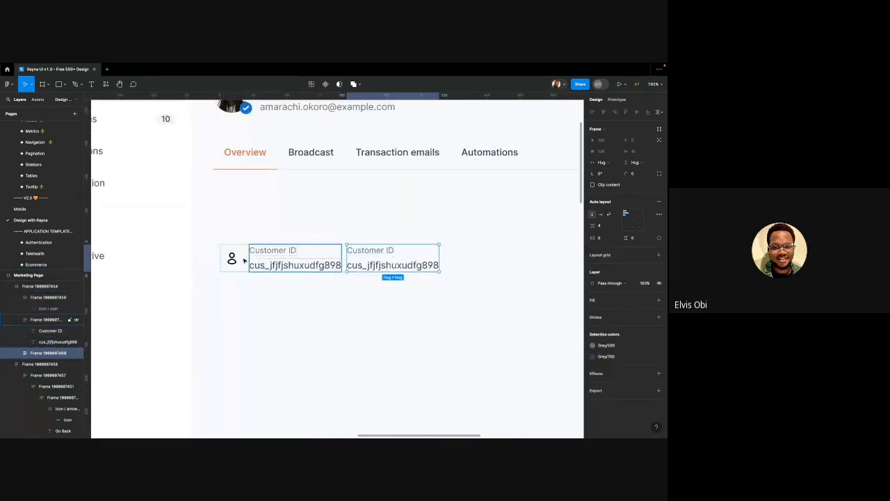
{"action": "left_click", "coordinate": [231, 259]}
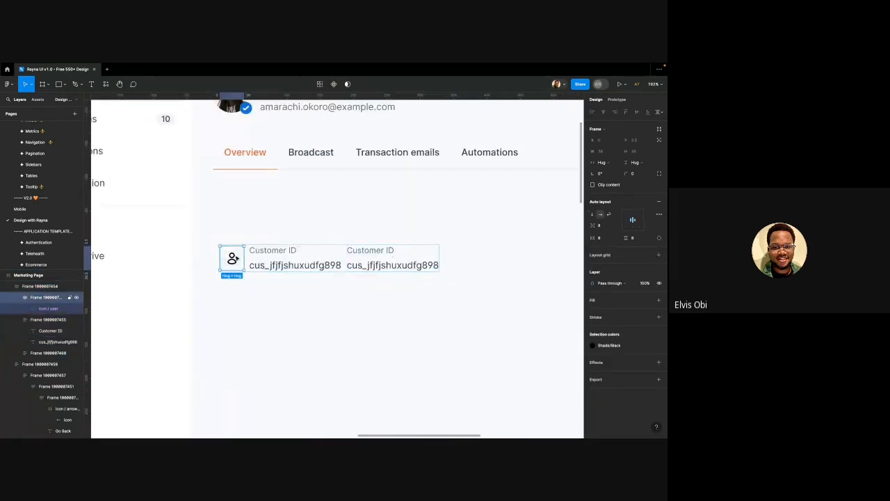
{"action": "left_click", "coordinate": [354, 262]}
{"action": "key", "text": "super+shift+r"}
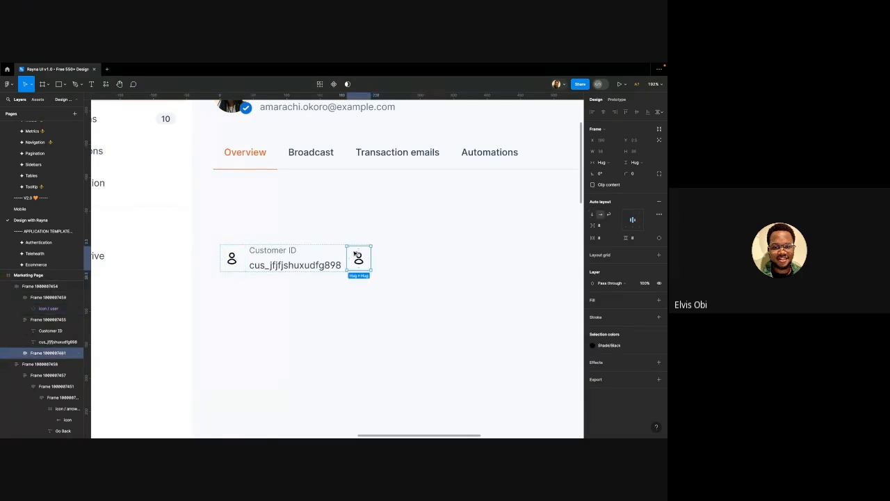
{"action": "left_click", "coordinate": [344, 254]}
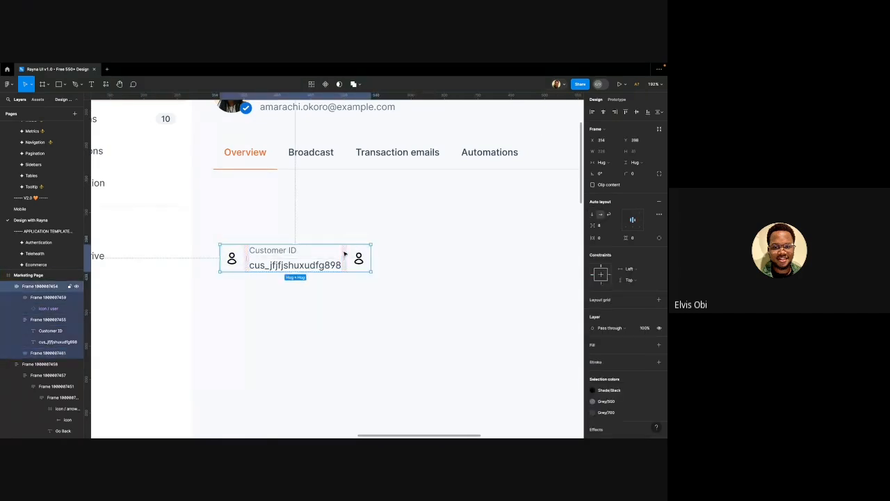
{"action": "scroll", "coordinate": [344, 254], "scroll_direction": "right", "scroll_amount": 1}
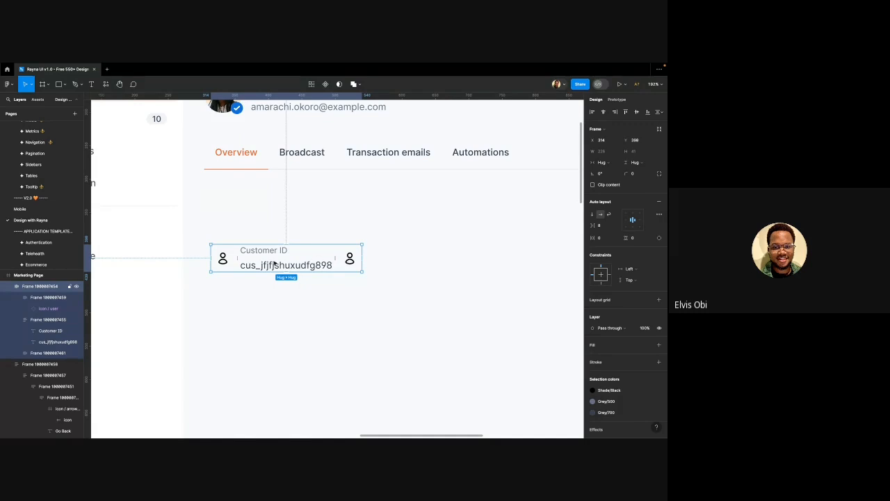
{"action": "left_click", "coordinate": [222, 259]}
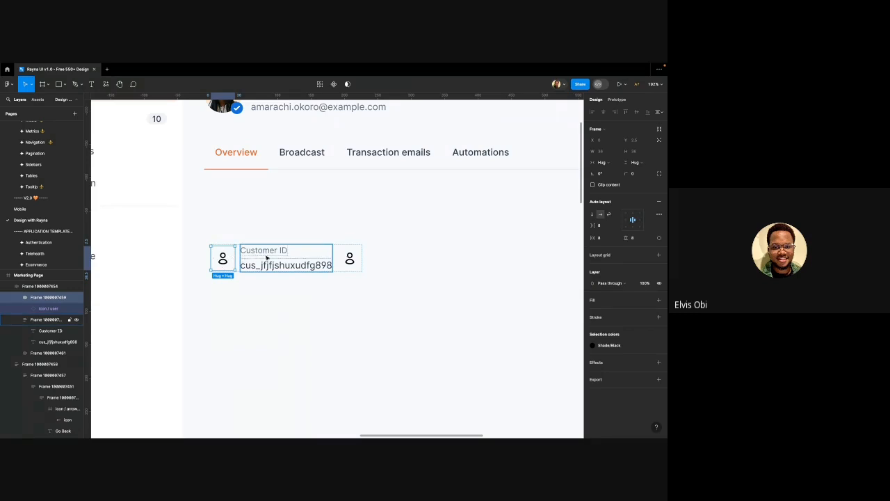
Wrap the left icon and Customer ID text in an auto-layout group, with a 32 gap before the right icon
{"action": "left_click", "coordinate": [233, 257], "text": "shift"}
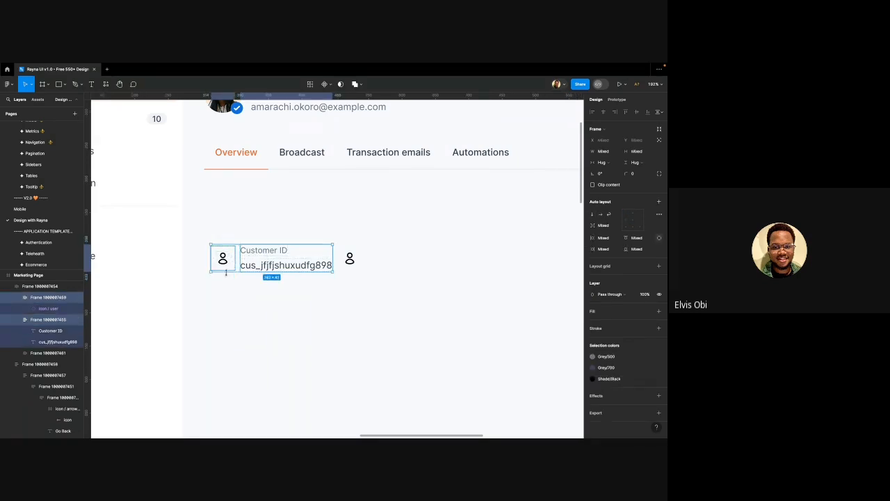
{"action": "key", "text": "shift+a"}
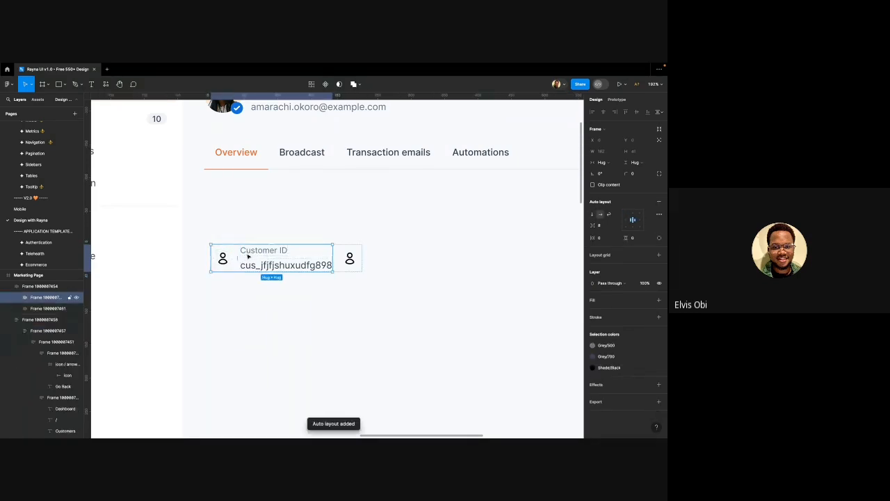
{"action": "left_click", "coordinate": [338, 259]}
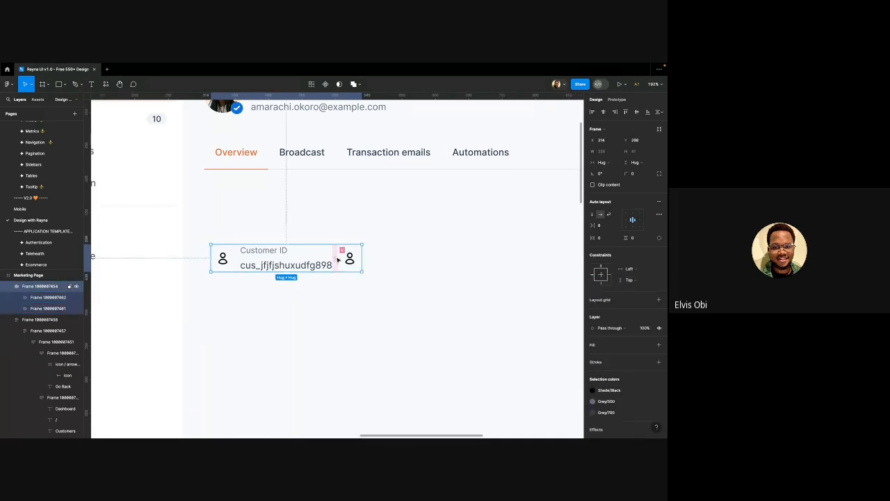
{"action": "left_click", "coordinate": [336, 258]}
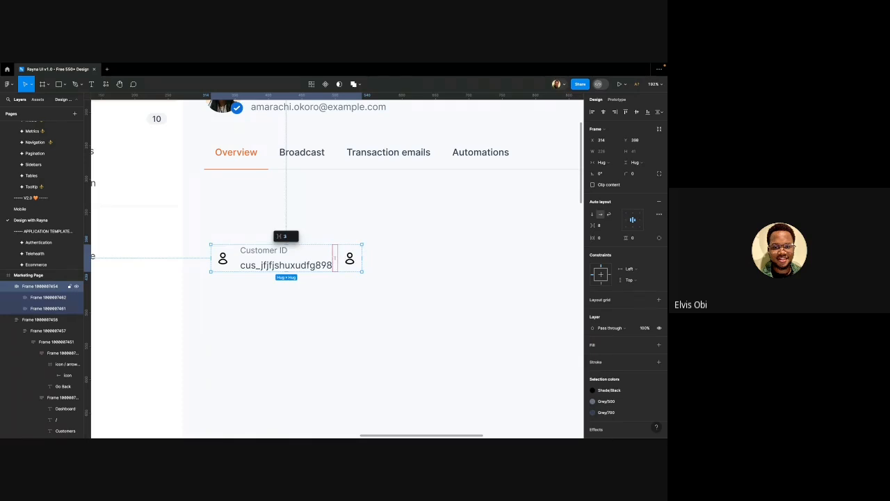
{"action": "type", "text": "32"}
{"action": "key", "text": "Return"}
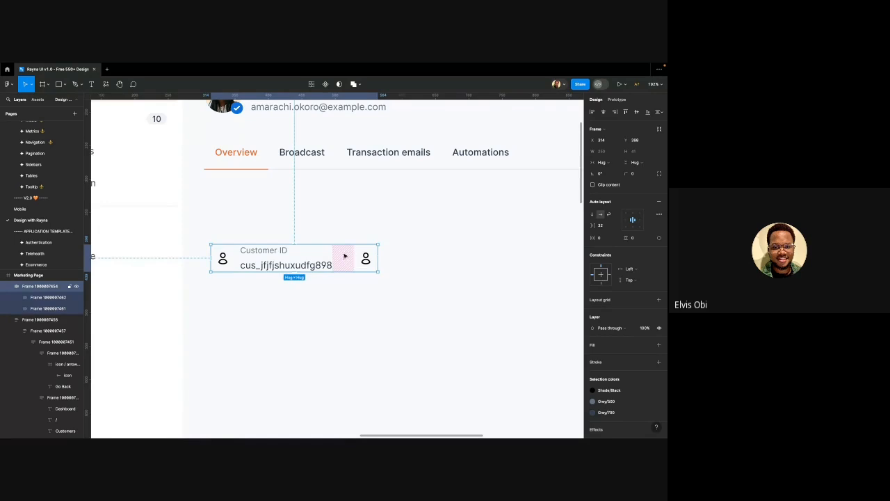
Widen the gap before the right icon to 112 and nudge the row slightly upward
{"action": "left_click_drag", "start_coordinate": [343, 256], "coordinate": [368, 259]}
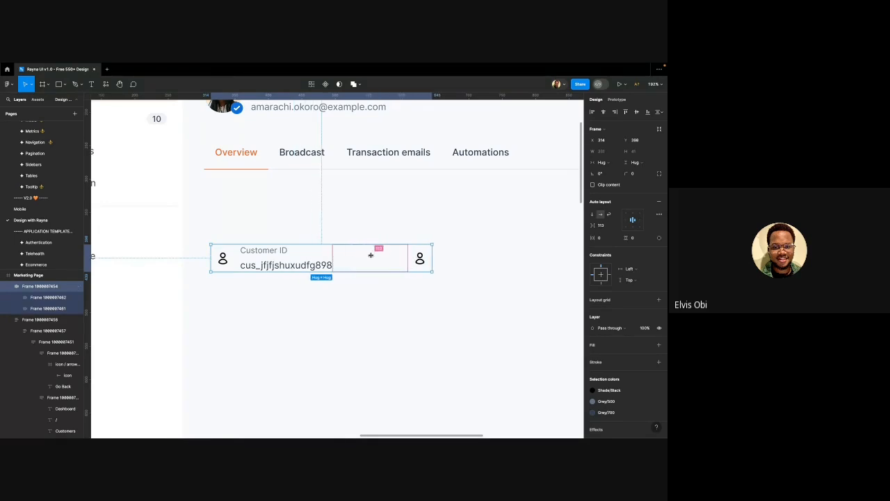
{"action": "key", "text": "BackSpace"}
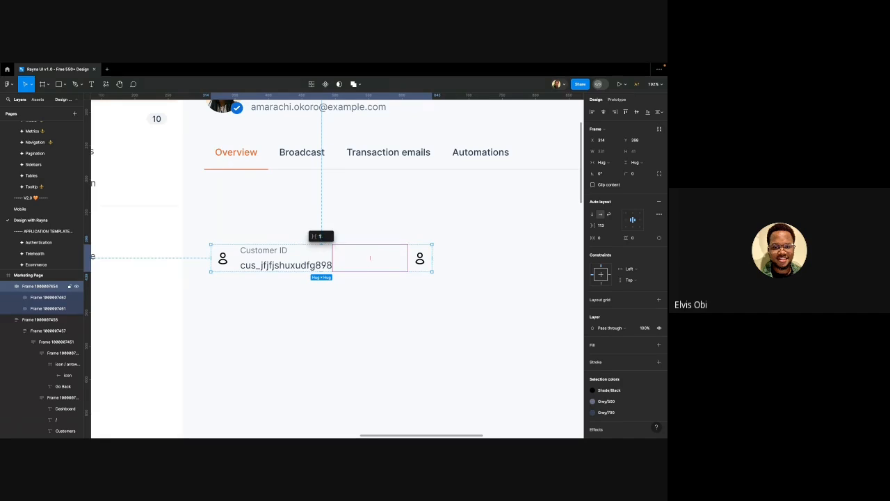
{"action": "type", "text": "112"}
{"action": "key", "text": "Return"}
{"action": "scroll", "coordinate": [359, 260], "scroll_direction": "down", "scroll_amount": 5}
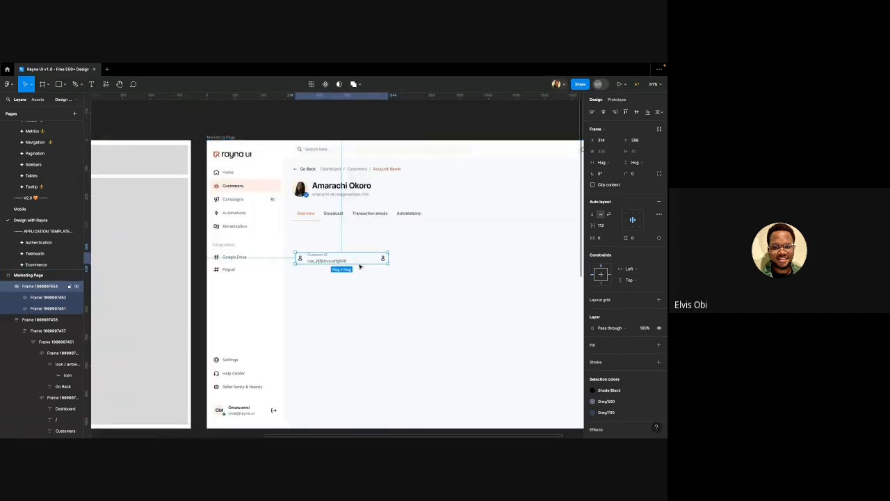
{"action": "scroll", "coordinate": [358, 268], "scroll_direction": "right", "scroll_amount": 1}
{"action": "scroll", "coordinate": [355, 267], "scroll_direction": "up", "scroll_amount": 5}
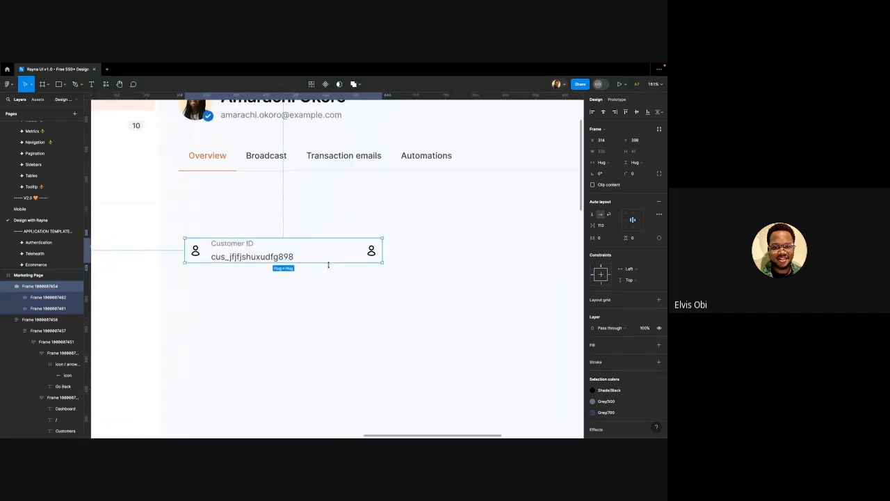
{"action": "scroll", "coordinate": [328, 264], "scroll_direction": "down", "scroll_amount": 2}
{"action": "left_click_drag", "start_coordinate": [269, 255], "coordinate": [264, 241]}
Duplicate the Customer ID row below and give the original row vertical padding of 8
{"action": "left_click_drag", "start_coordinate": [264, 241], "coordinate": [265, 267]}
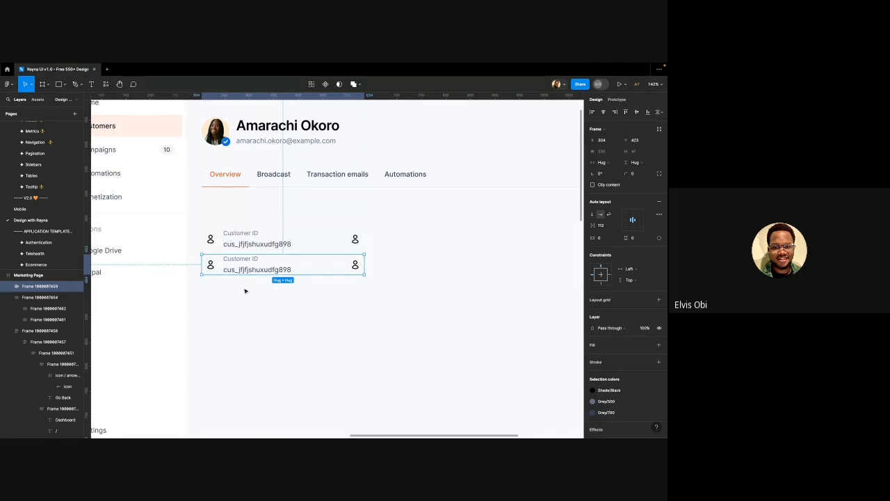
{"action": "left_click", "coordinate": [258, 246]}
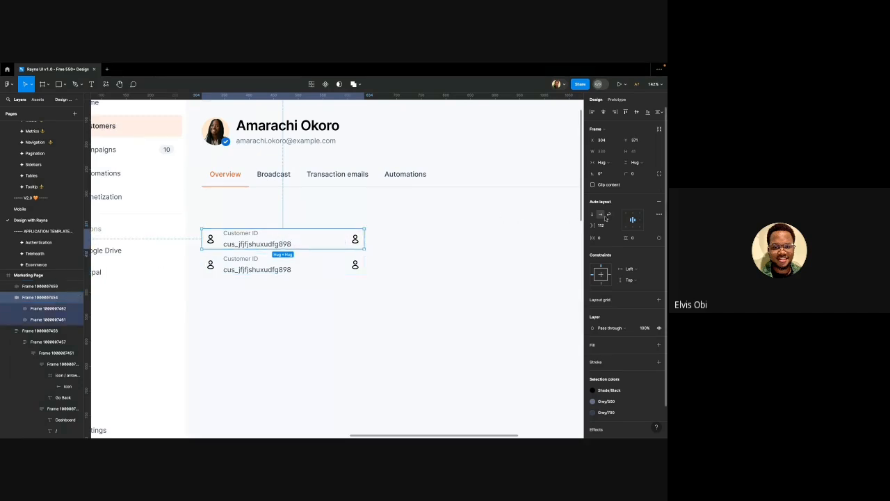
{"action": "left_click", "coordinate": [636, 238]}
{"action": "type", "text": "8"}
{"action": "key", "text": "Return"}
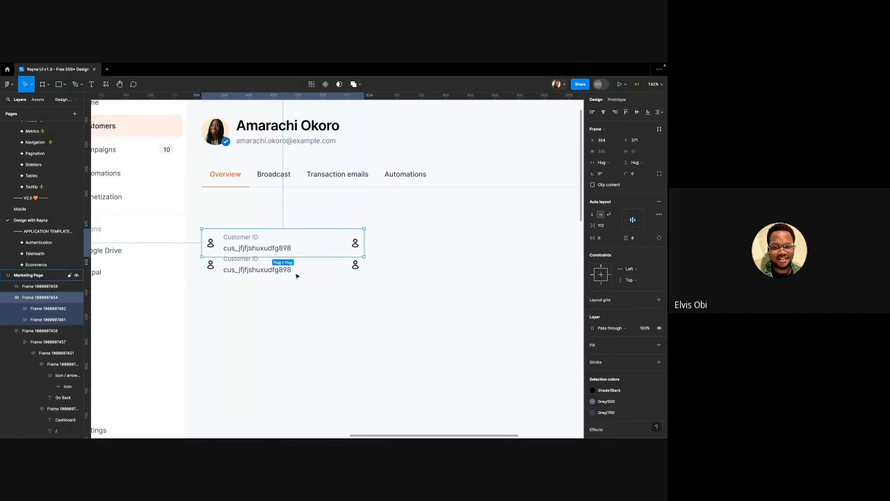
Place the copied row beneath the first and wrap both rows in one vertical auto-layout frame
{"action": "left_click", "coordinate": [290, 271]}
{"action": "key", "text": "alt"}
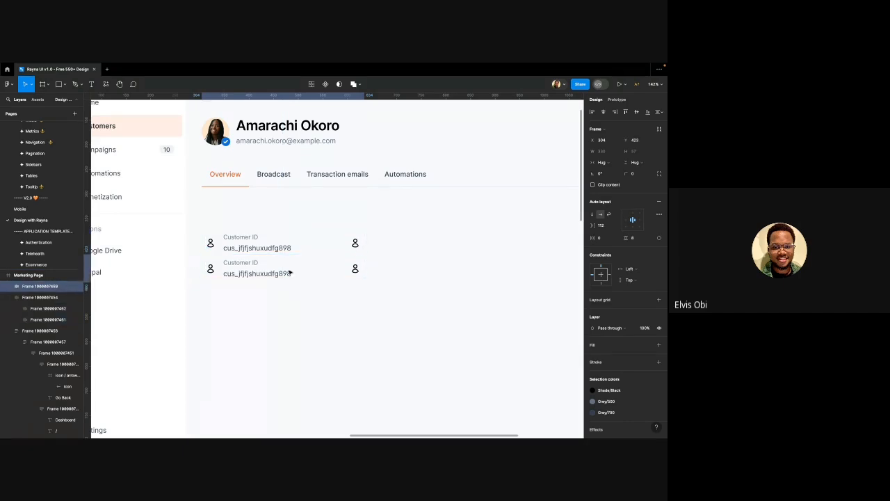
{"action": "mouse_move", "coordinate": [275, 270]}
{"action": "left_mouse_down"}
{"action": "mouse_move", "coordinate": [276, 280]}
{"action": "mouse_move", "coordinate": [272, 271]}
{"action": "left_mouse_up"}
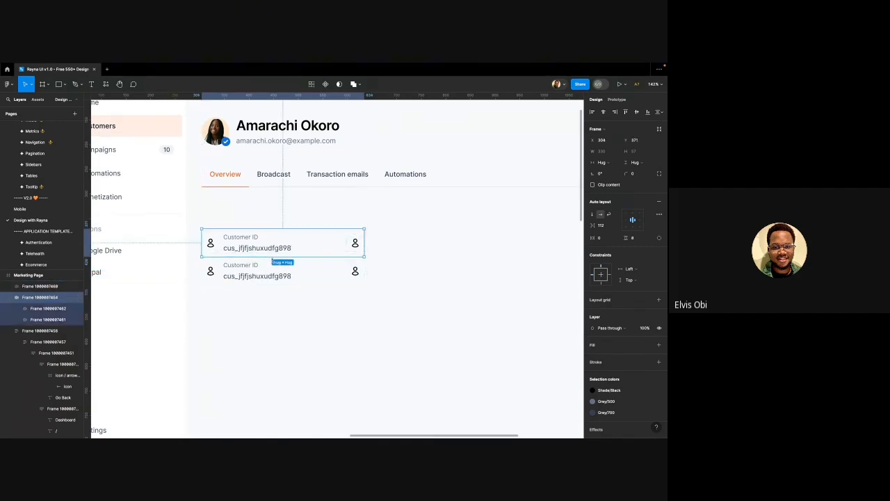
{"action": "left_click", "coordinate": [272, 265]}
{"action": "left_click", "coordinate": [273, 248], "text": "shift"}
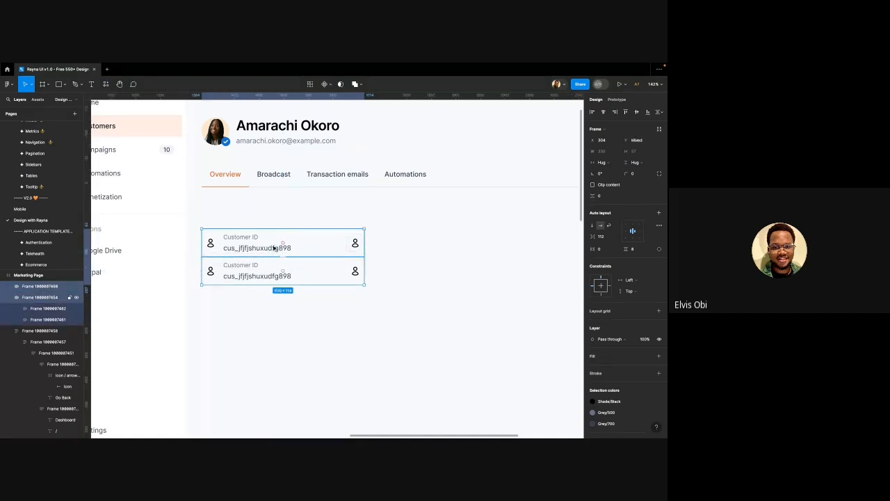
{"action": "key", "text": "shift+a"}
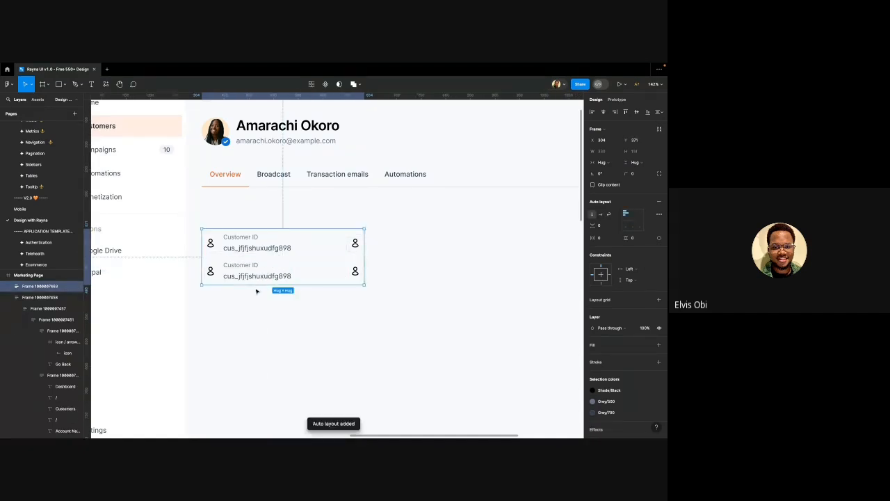
{"action": "key", "text": "shift+0"}
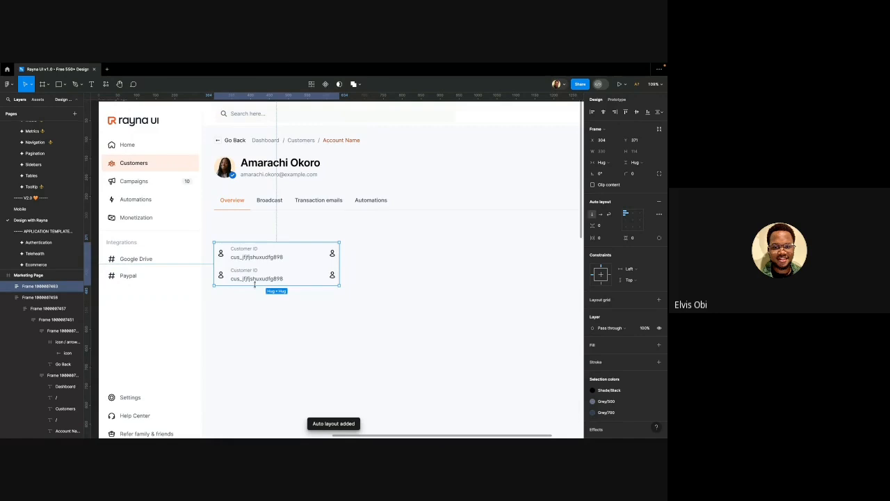
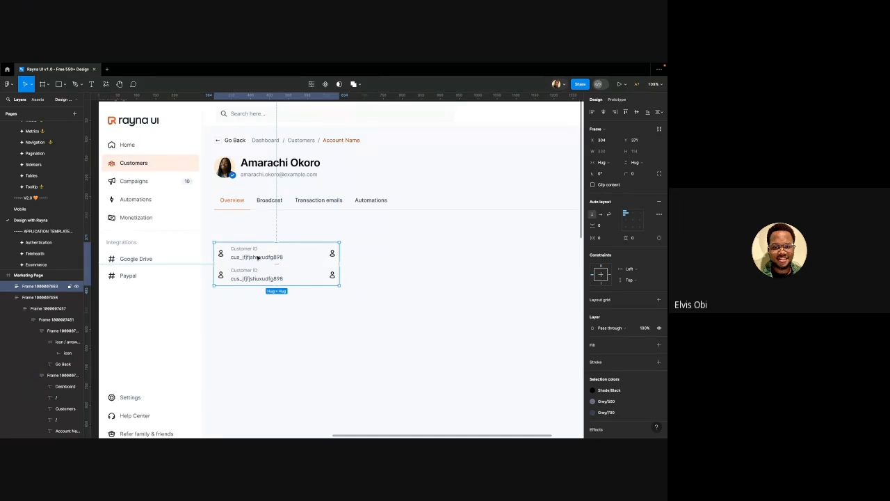
Leave the customer card and switch to the Dividers page of the Rayna UI library
{"action": "double_click", "coordinate": [257, 257]}
{"action": "left_click", "coordinate": [272, 302]}
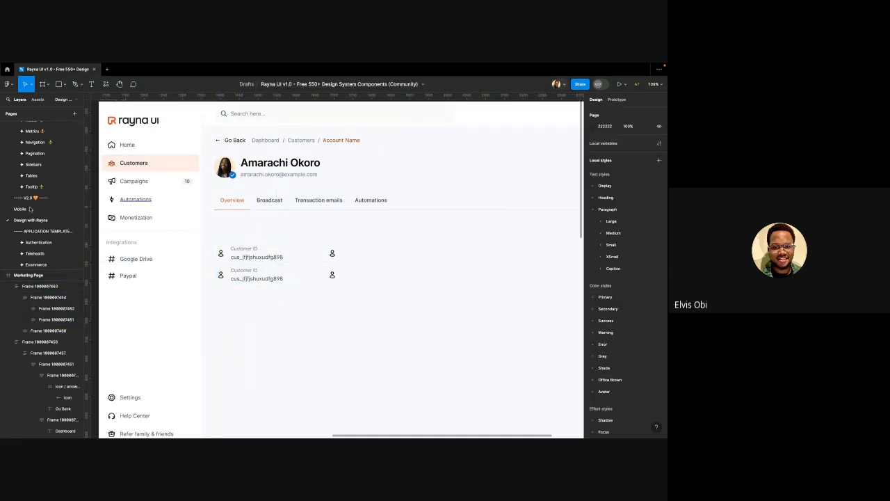
{"action": "scroll", "coordinate": [37, 174], "scroll_direction": "up", "scroll_amount": 3}
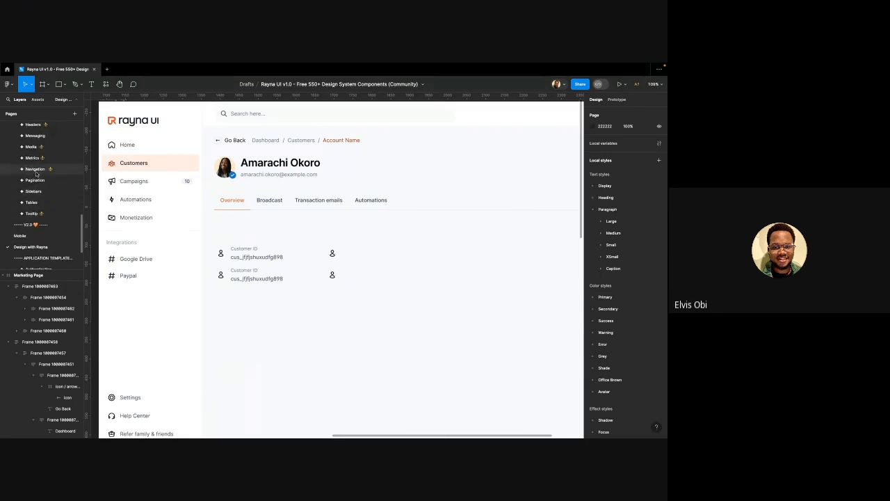
{"action": "scroll", "coordinate": [37, 174], "scroll_direction": "up", "scroll_amount": 6}
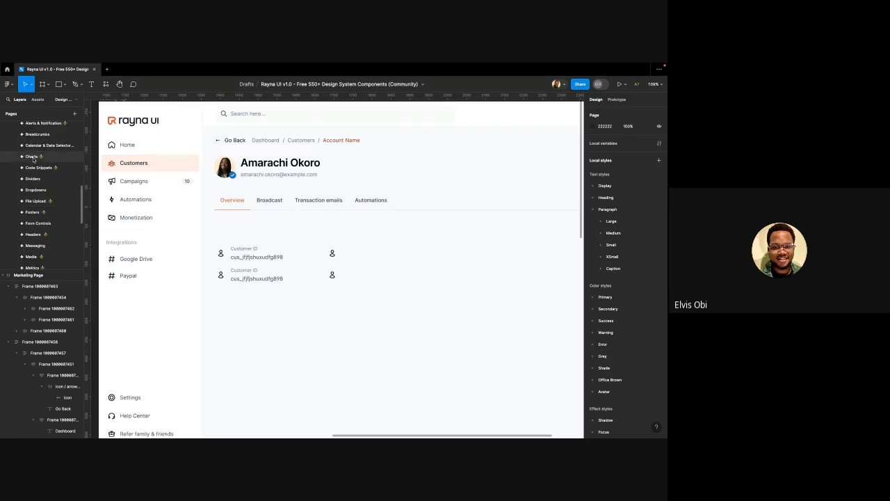
{"action": "scroll", "coordinate": [33, 159], "scroll_direction": "up", "scroll_amount": 7}
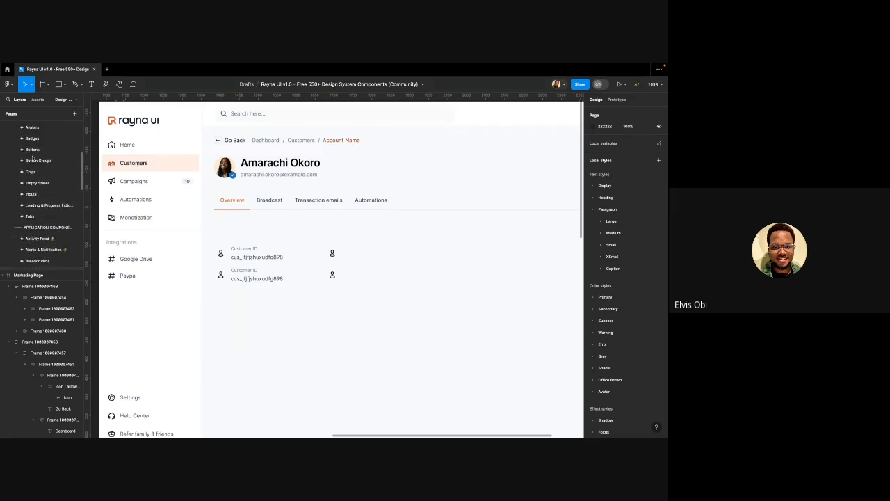
{"action": "scroll", "coordinate": [35, 159], "scroll_direction": "up", "scroll_amount": 2}
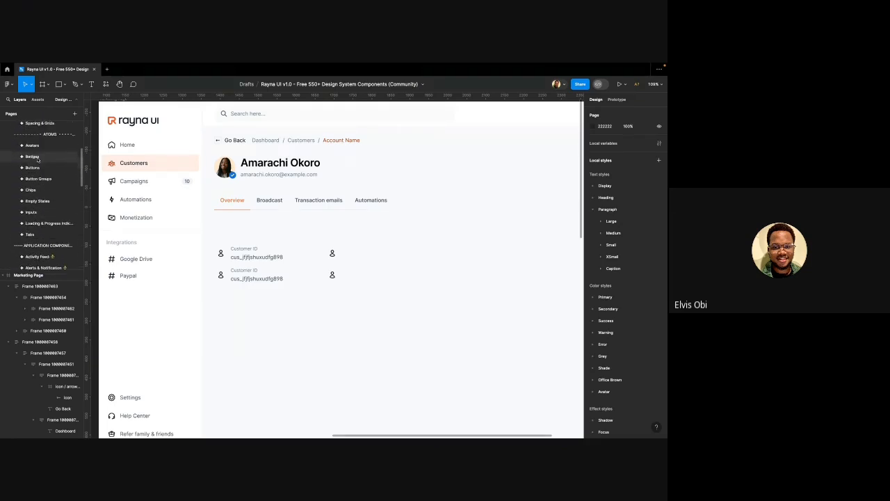
{"action": "scroll", "coordinate": [38, 159], "scroll_direction": "up", "scroll_amount": 2}
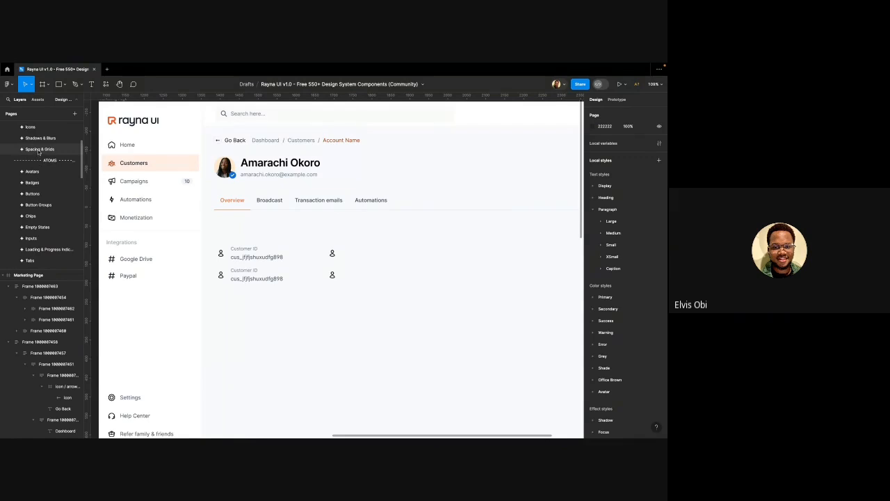
{"action": "scroll", "coordinate": [38, 151], "scroll_direction": "down", "scroll_amount": 8}
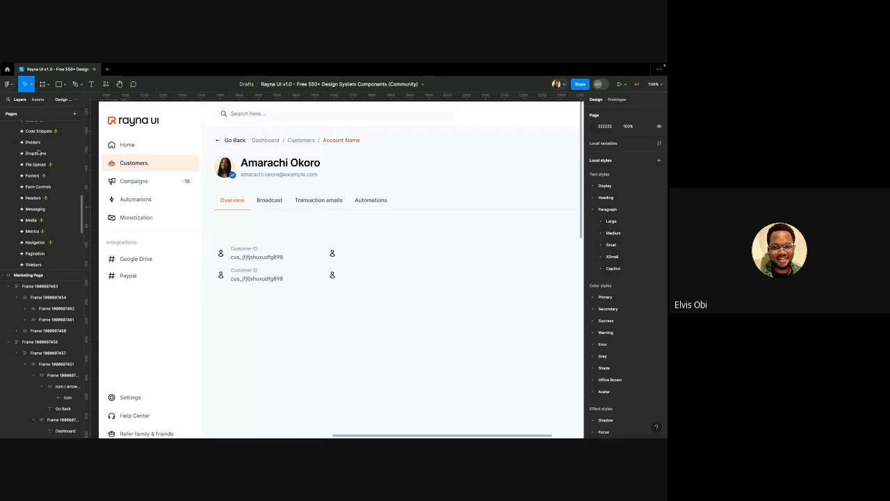
{"action": "scroll", "coordinate": [40, 189], "scroll_direction": "down", "scroll_amount": 6}
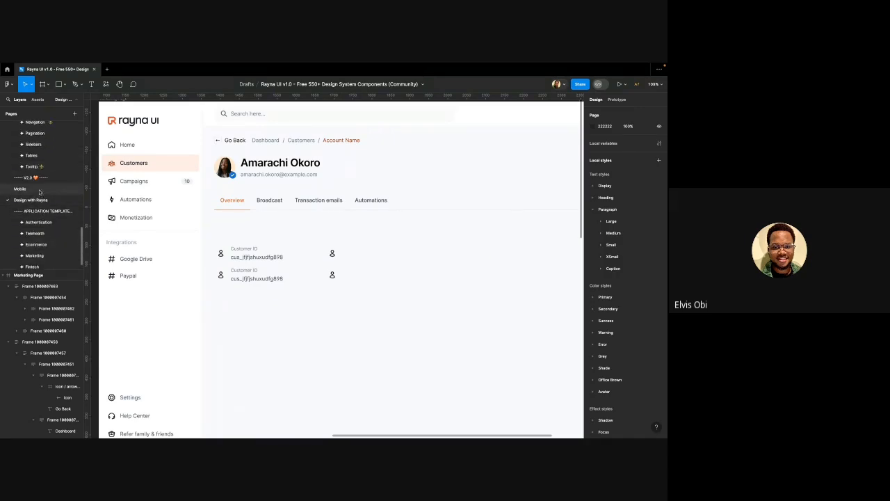
{"action": "scroll", "coordinate": [39, 182], "scroll_direction": "up", "scroll_amount": 3}
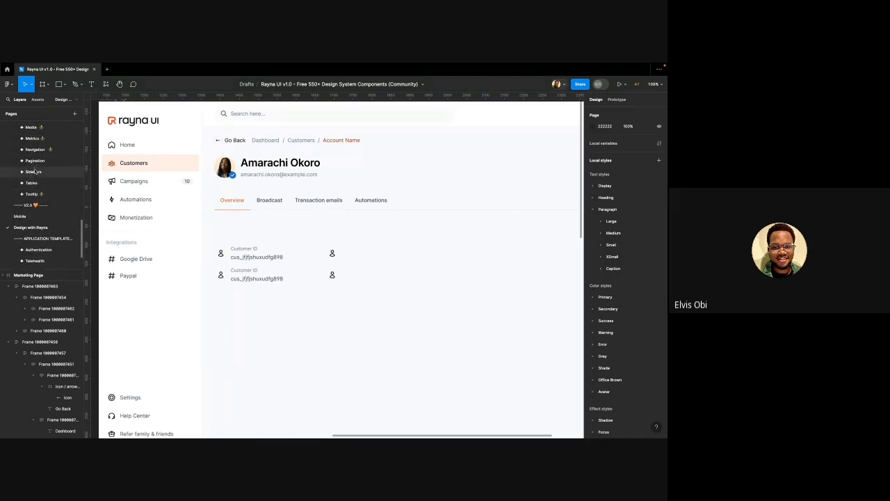
{"action": "scroll", "coordinate": [35, 172], "scroll_direction": "up", "scroll_amount": 5}
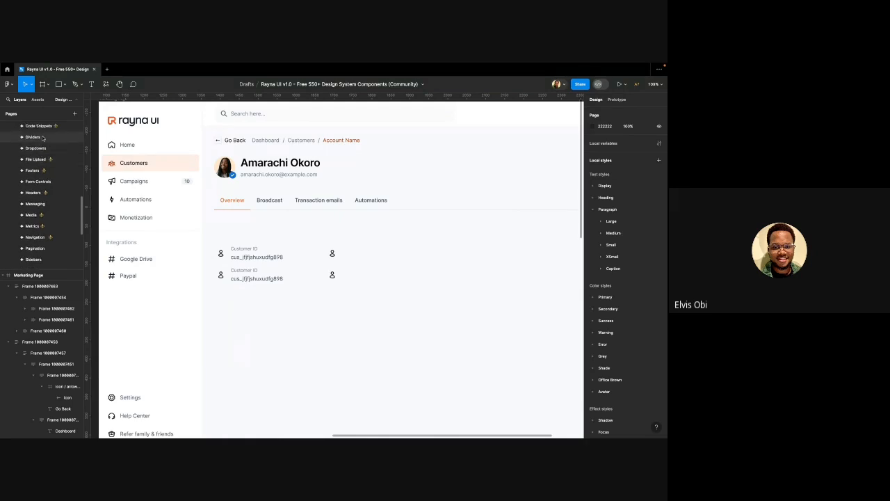
{"action": "left_click", "coordinate": [43, 138]}
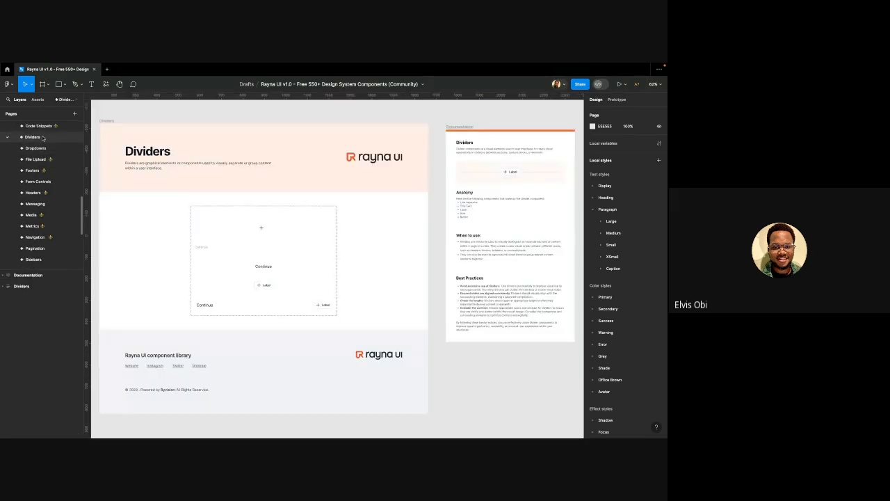
Pick the plain Divider line component and return to the Design with Rayna page
{"action": "scroll", "coordinate": [268, 209], "scroll_direction": "up", "scroll_amount": 3}
{"action": "left_click", "coordinate": [265, 214], "text": "super"}
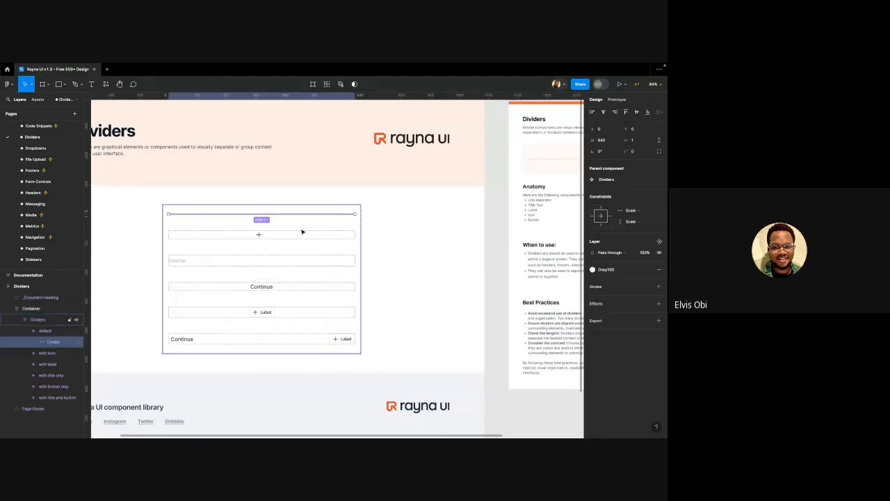
{"action": "scroll", "coordinate": [302, 231], "scroll_direction": "down", "scroll_amount": 3}
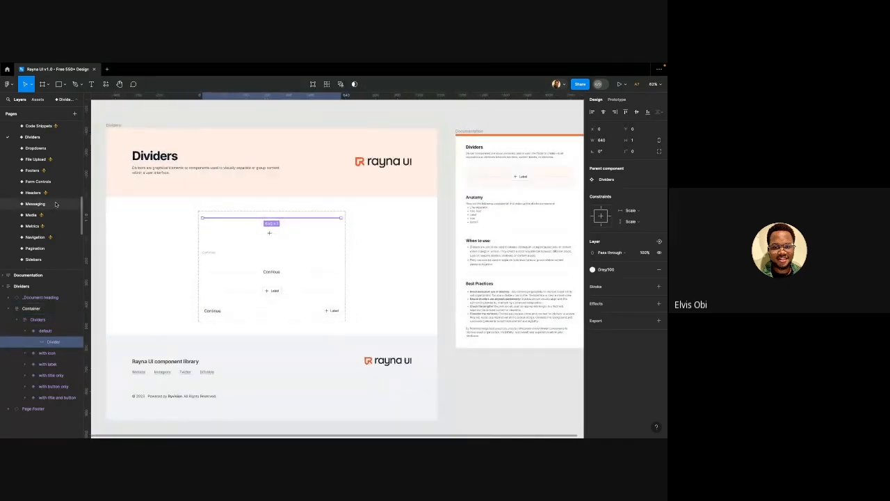
{"action": "scroll", "coordinate": [55, 202], "scroll_direction": "down", "scroll_amount": 2}
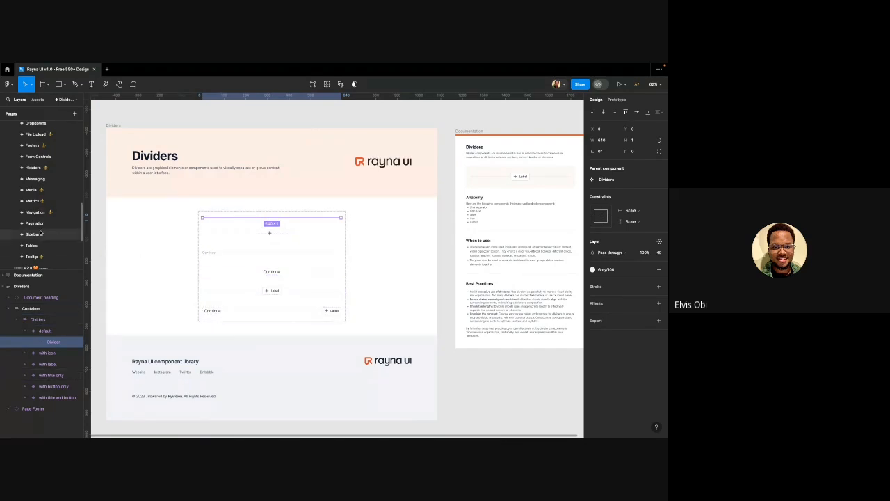
{"action": "scroll", "coordinate": [40, 231], "scroll_direction": "down", "scroll_amount": 1}
{"action": "scroll", "coordinate": [40, 231], "scroll_direction": "down", "scroll_amount": 2}
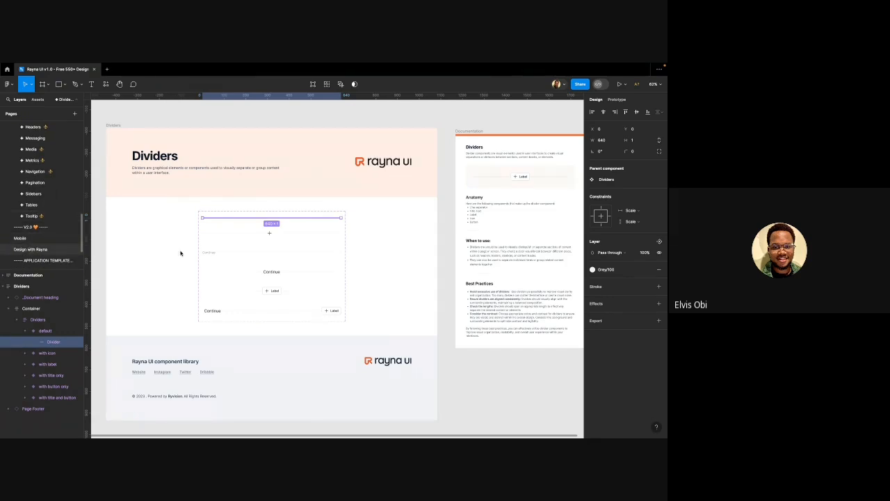
{"action": "double_click", "coordinate": [270, 252]}
{"action": "scroll", "coordinate": [241, 263], "scroll_direction": "up", "scroll_amount": 3}
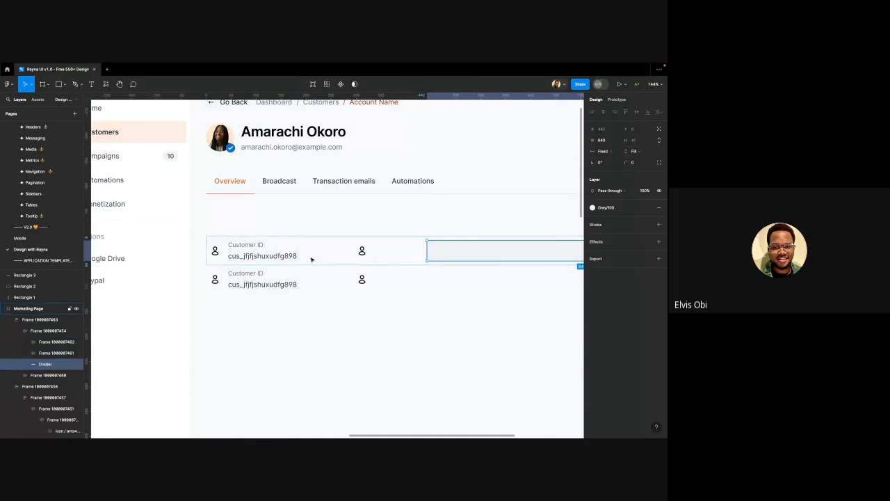
Paste the Divider into the customer card and place a copy between the two rows
{"action": "left_click", "coordinate": [277, 309]}
{"action": "left_click", "coordinate": [291, 261]}
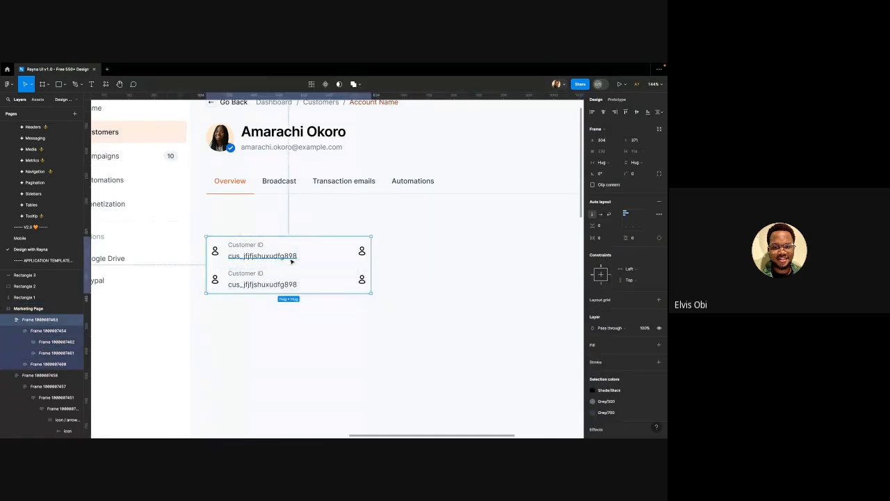
{"action": "key", "text": "super+v"}
{"action": "left_click", "coordinate": [280, 310]}
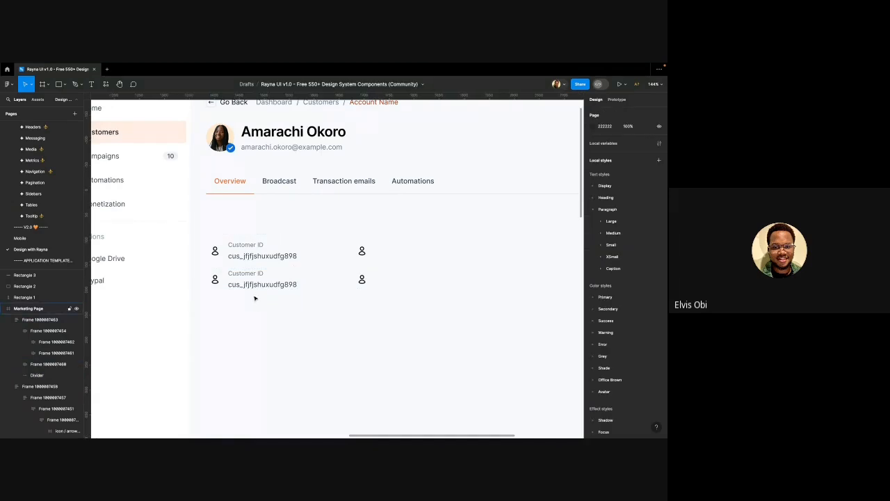
{"action": "left_click", "coordinate": [254, 293]}
{"action": "key", "text": "super+d"}
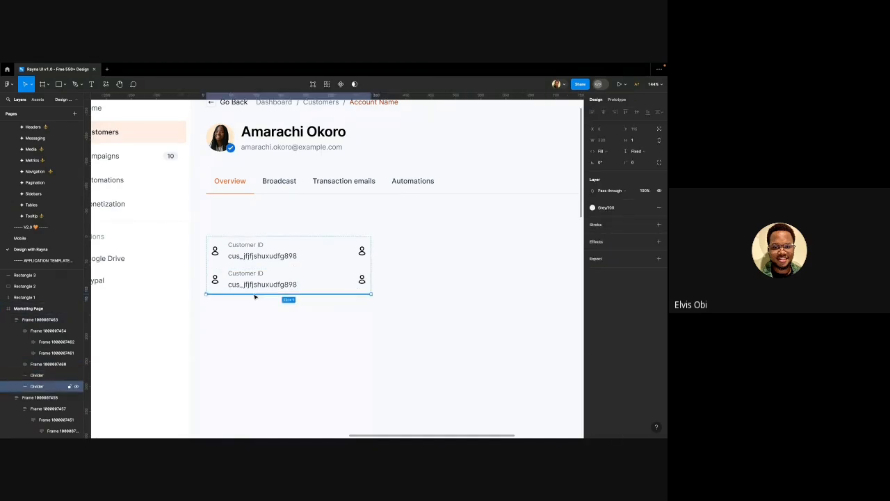
{"action": "key", "text": "Up"}
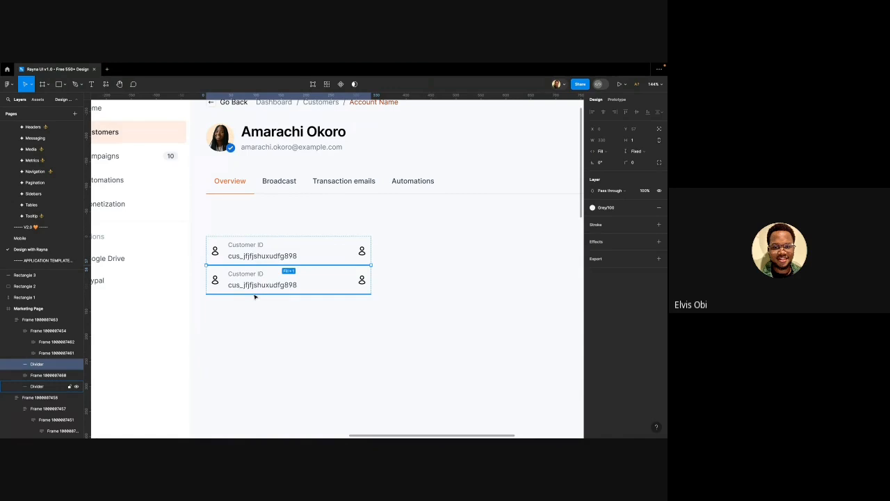
{"action": "key", "text": "Escape"}
Try duplicating the second row together with its divider, then undo the extra copies
{"action": "scroll", "coordinate": [282, 340], "scroll_direction": "down", "scroll_amount": 2}
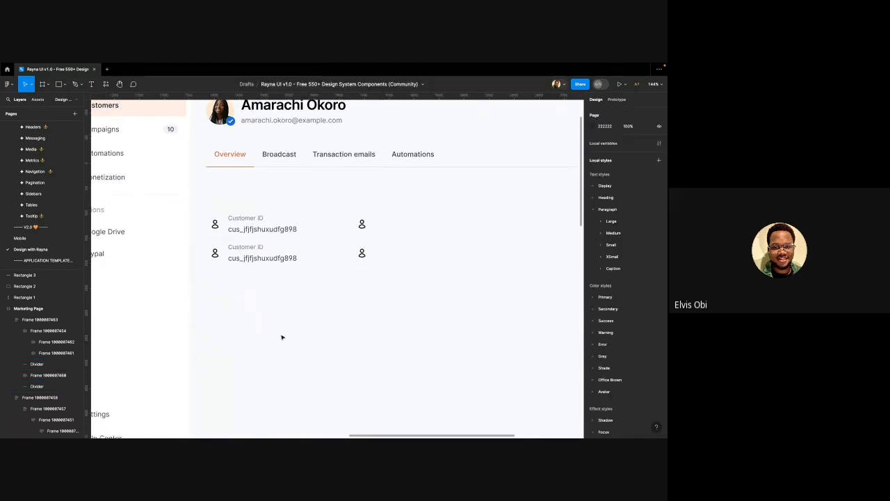
{"action": "left_click", "coordinate": [254, 240]}
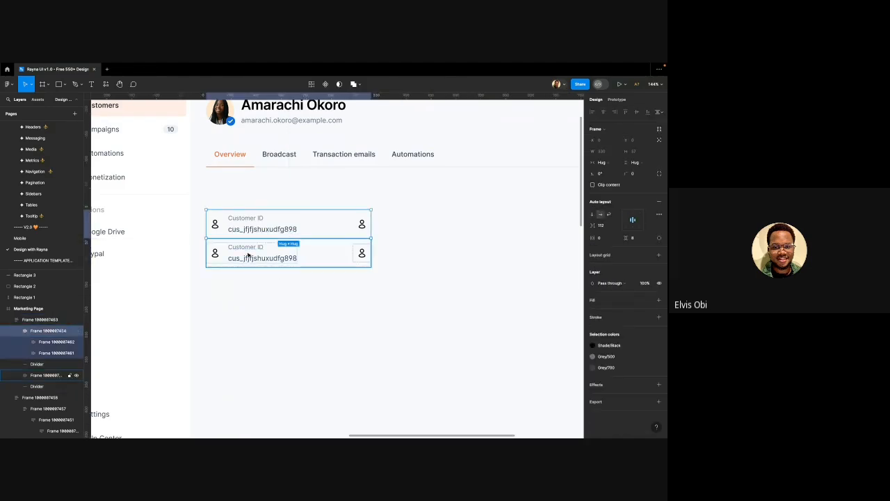
{"action": "left_click", "coordinate": [249, 257]}
{"action": "scroll", "coordinate": [251, 263], "scroll_direction": "up", "scroll_amount": 2}
{"action": "scroll", "coordinate": [251, 265], "scroll_direction": "up", "scroll_amount": 6}
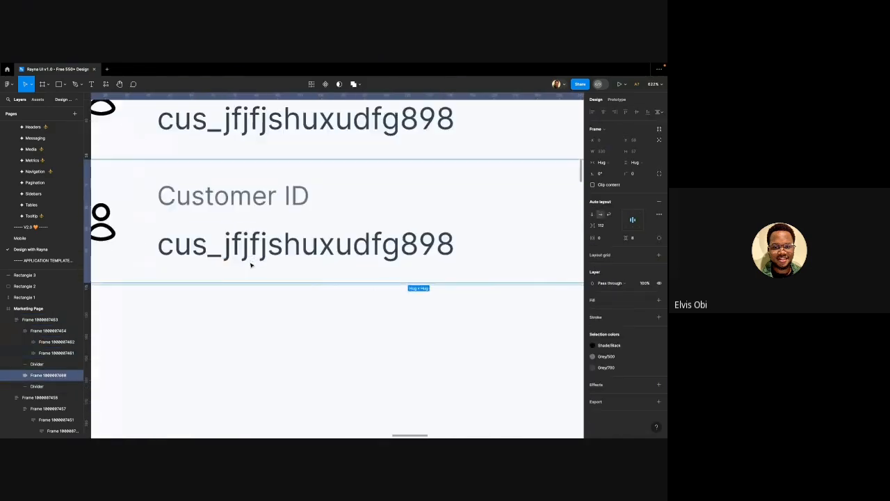
{"action": "left_click", "coordinate": [206, 287], "text": "shift"}
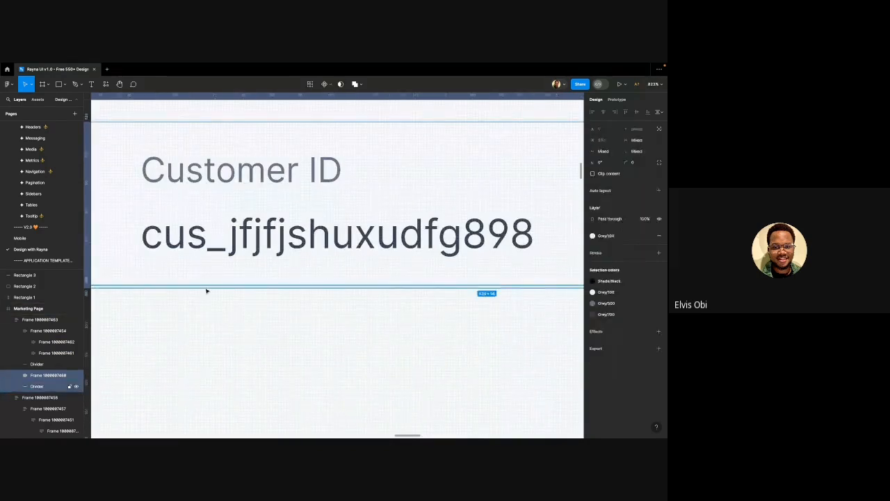
{"action": "scroll", "coordinate": [248, 277], "scroll_direction": "down", "scroll_amount": 6}
{"action": "key", "text": "ctrl+d"}
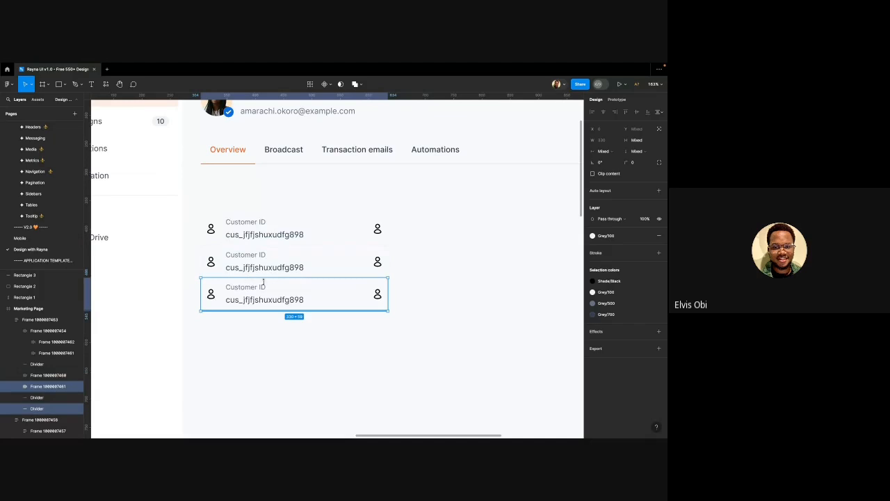
{"action": "scroll", "coordinate": [253, 324], "scroll_direction": "down", "scroll_amount": 1}
{"action": "key", "text": "ctrl+d"}
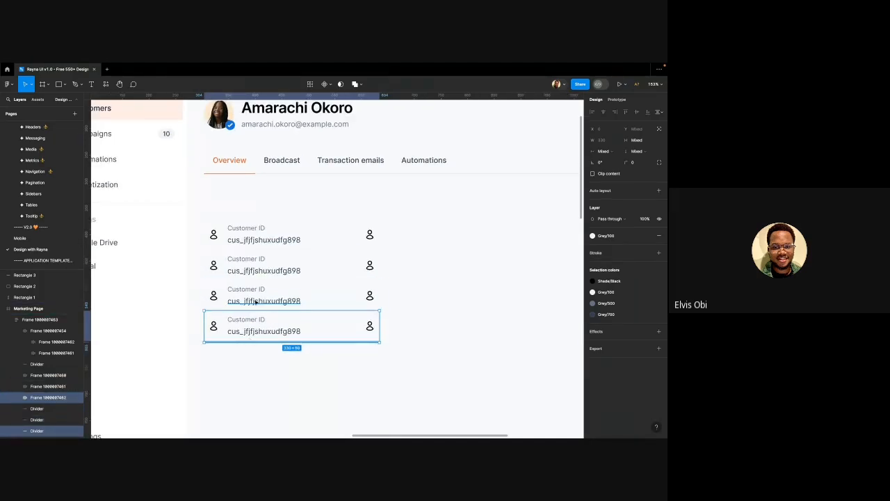
{"action": "key", "text": "ctrl+z"}
{"action": "key", "text": "ctrl+z"}
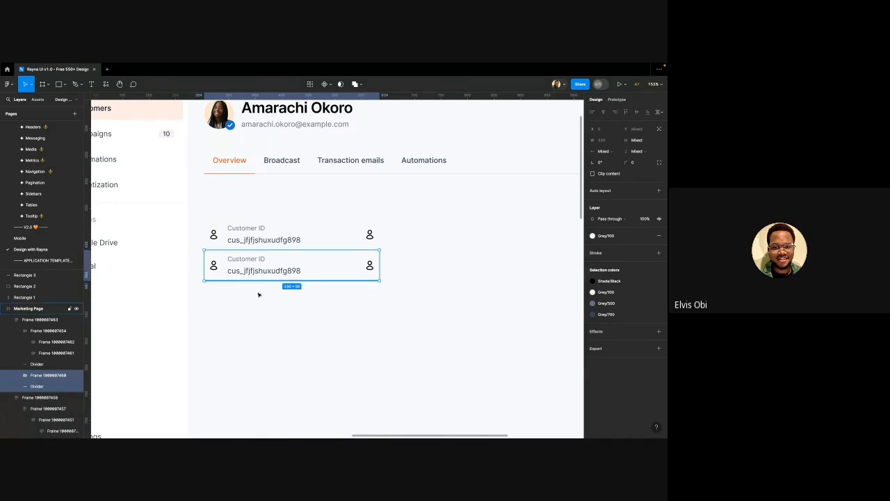
Add a third Customer ID row with a divider between rows two and three
{"action": "left_click", "coordinate": [254, 270]}
{"action": "key", "text": "shift+2"}
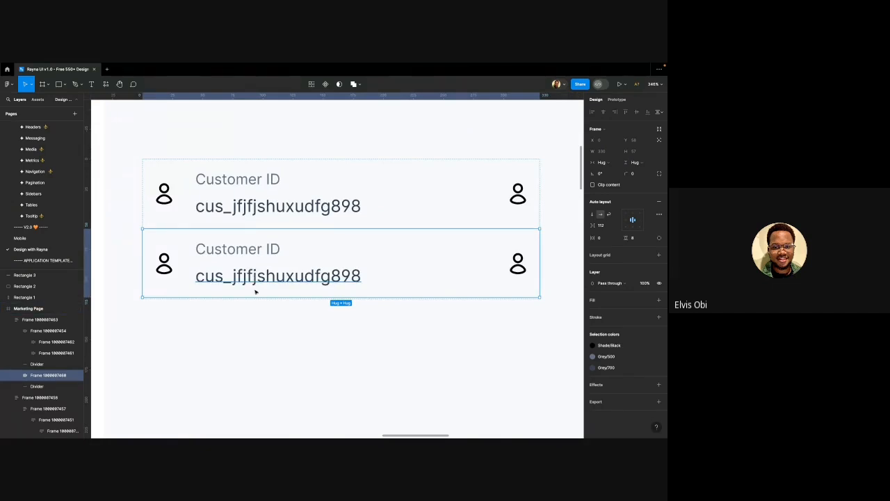
{"action": "scroll", "coordinate": [254, 285], "scroll_direction": "down", "scroll_amount": 5}
{"action": "key", "text": "ctrl+d"}
{"action": "scroll", "coordinate": [255, 285], "scroll_direction": "up", "scroll_amount": 4}
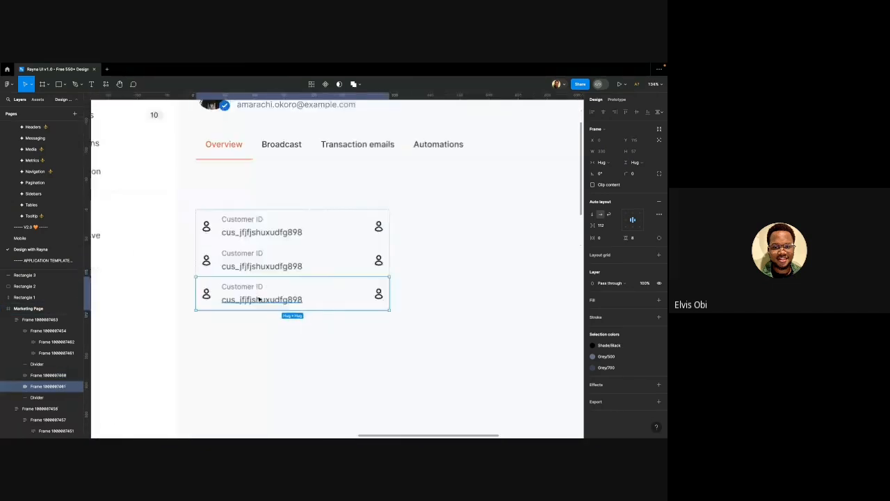
{"action": "left_click", "coordinate": [253, 344]}
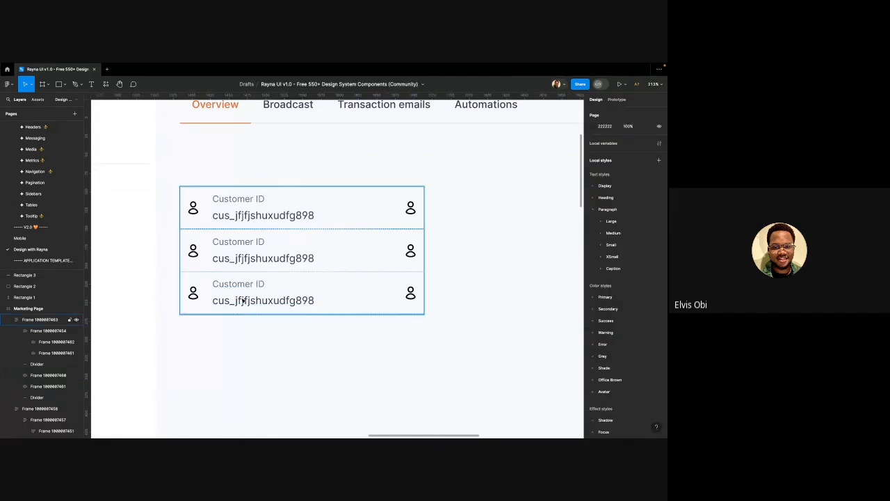
{"action": "left_click", "coordinate": [245, 315]}
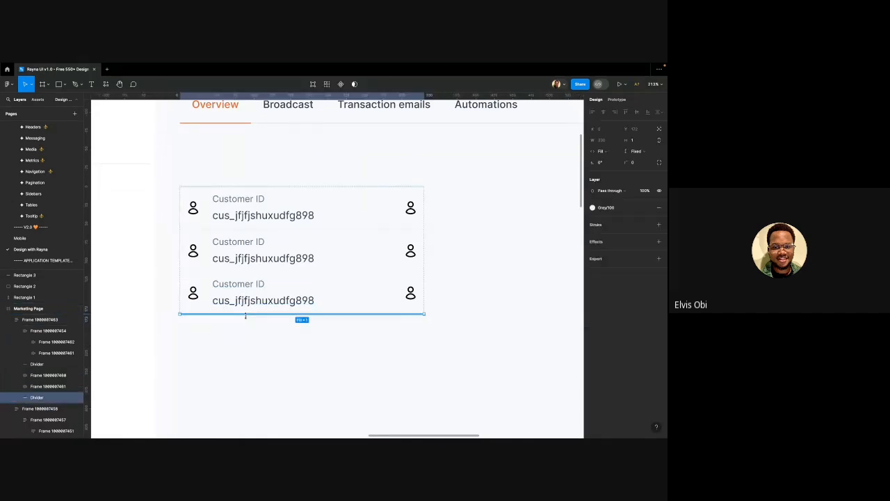
{"action": "key", "text": "ctrl+d"}
{"action": "key", "text": "Up"}
{"action": "key", "text": "Up"}
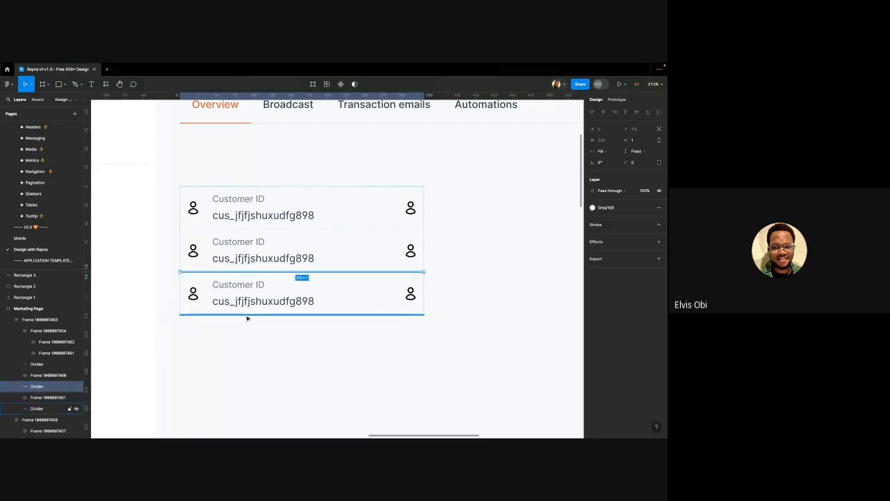
Add a fourth Customer ID row and move a divider below row three
{"action": "scroll", "coordinate": [262, 292], "scroll_direction": "down", "scroll_amount": 3}
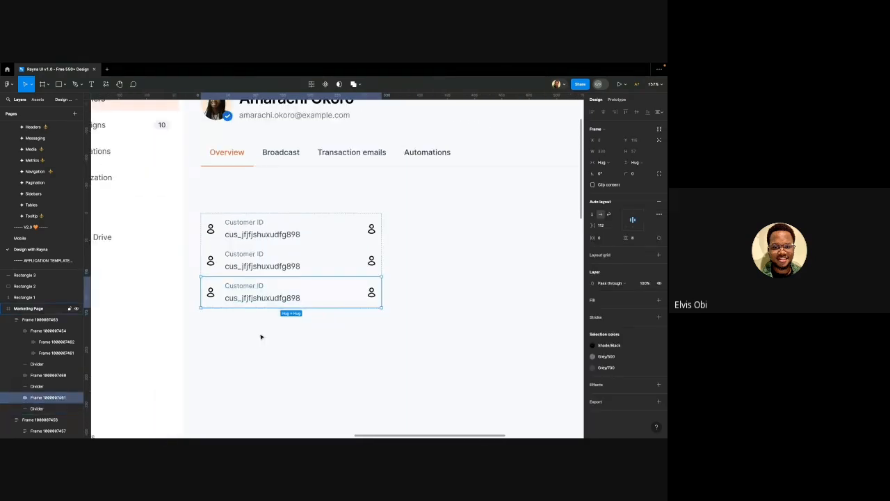
{"action": "key", "text": "ctrl+d"}
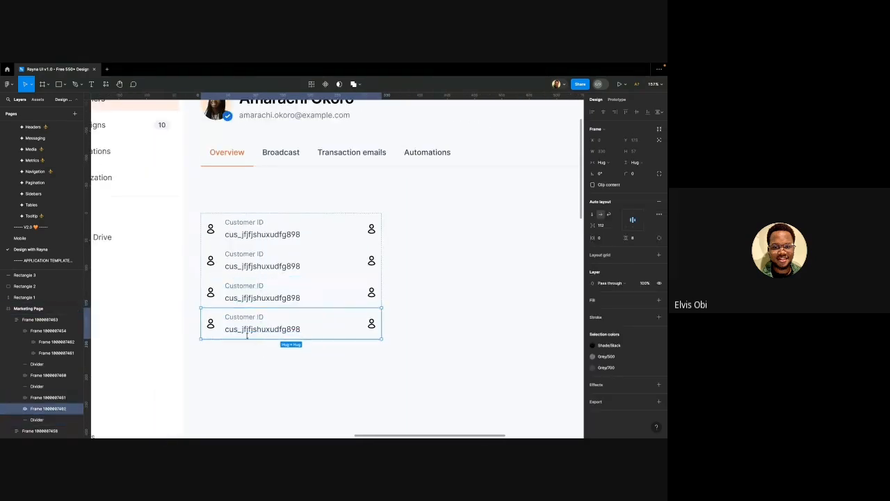
{"action": "left_click", "coordinate": [242, 277]}
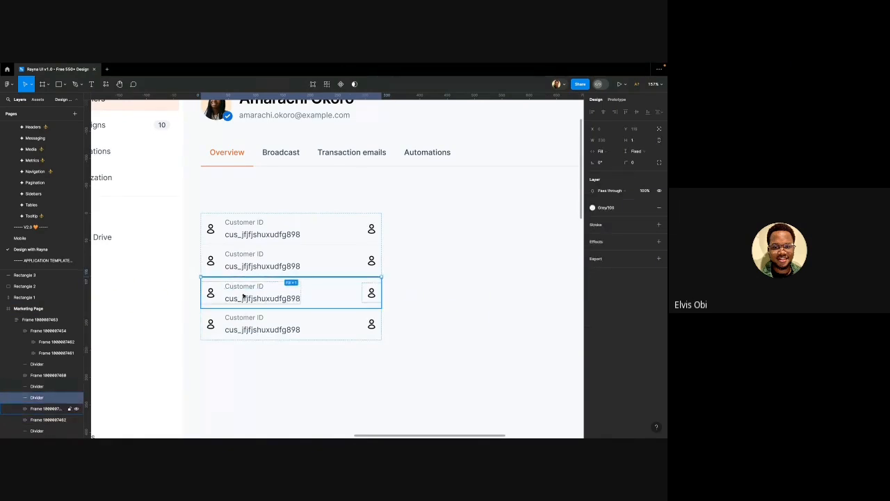
{"action": "key", "text": "Down"}
{"action": "left_click", "coordinate": [408, 280]}
{"action": "scroll", "coordinate": [364, 268], "scroll_direction": "down", "scroll_amount": 2}
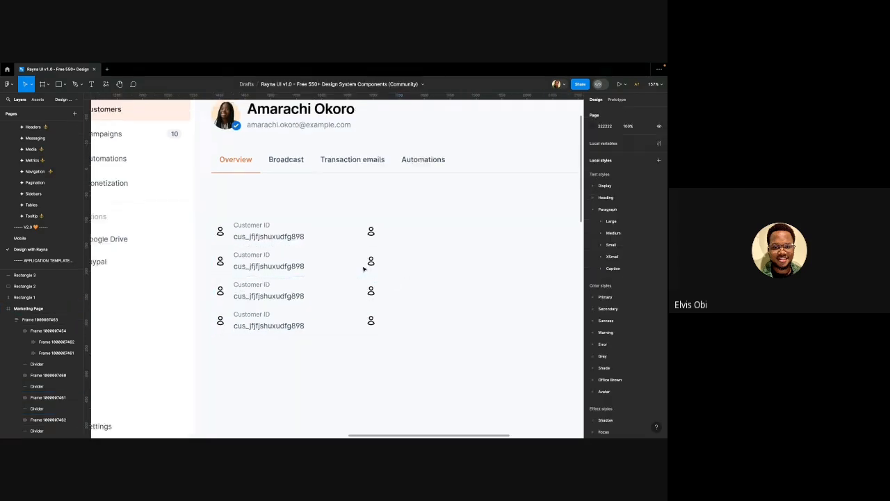
{"action": "scroll", "coordinate": [364, 269], "scroll_direction": "right", "scroll_amount": 1}
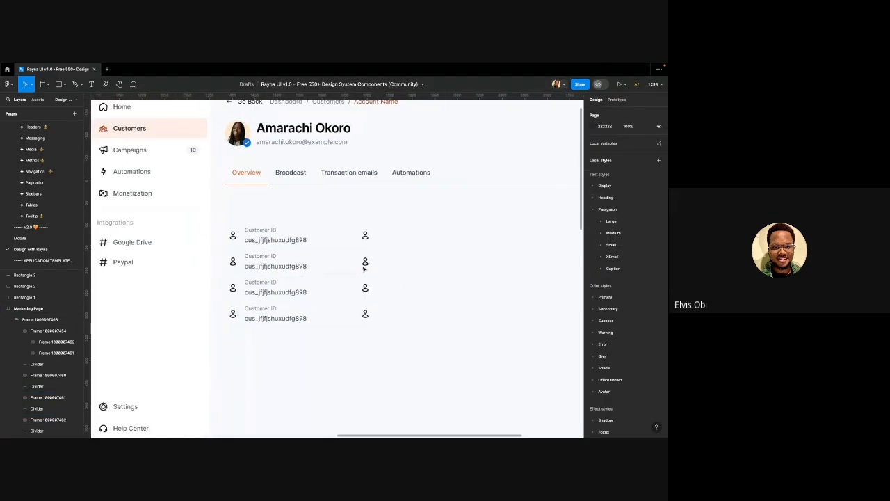
Duplicate the third Customer ID row twice to lengthen the list
{"action": "left_click", "coordinate": [318, 232]}
{"action": "left_click", "coordinate": [322, 234]}
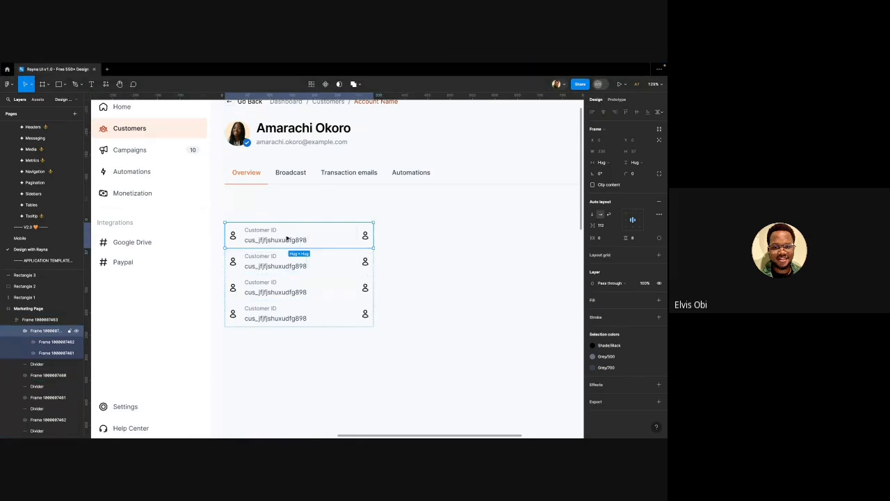
{"action": "left_click", "coordinate": [256, 198]}
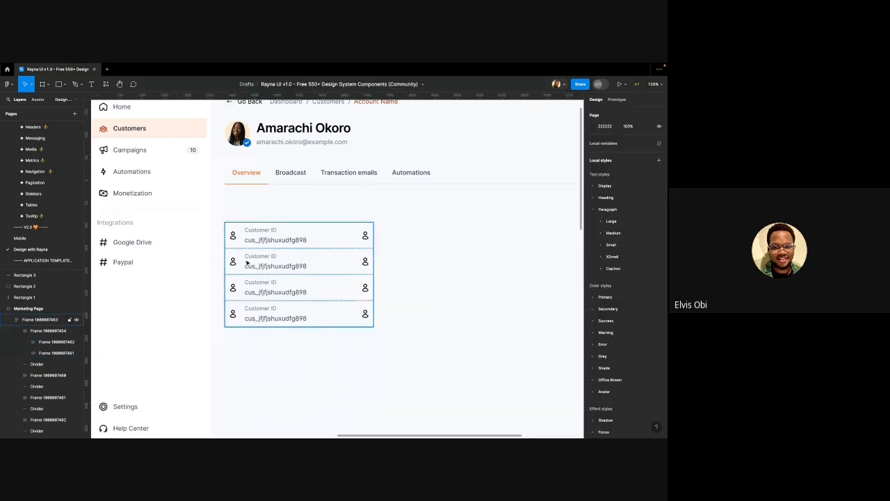
{"action": "left_click", "coordinate": [247, 262]}
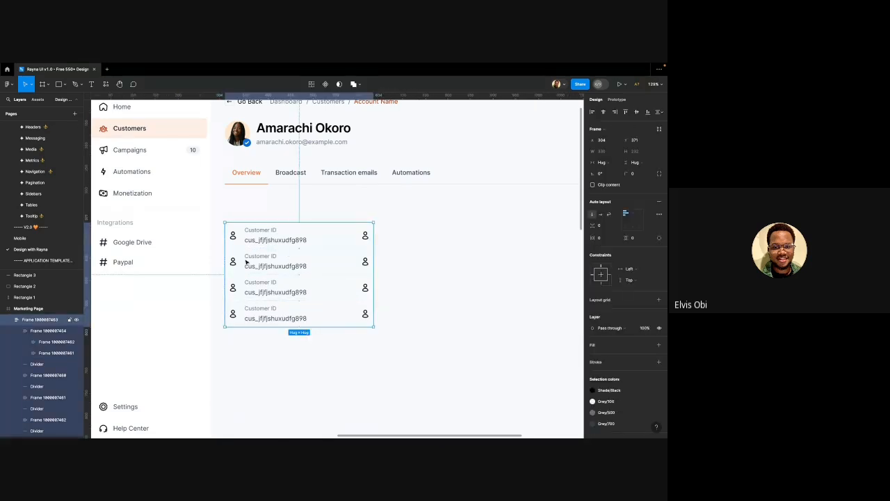
{"action": "scroll", "coordinate": [246, 262], "scroll_direction": "right", "scroll_amount": 3}
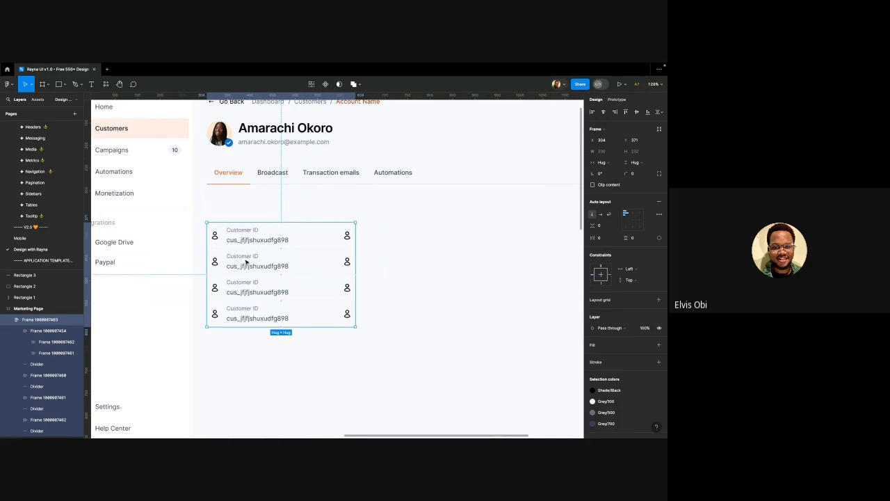
{"action": "scroll", "coordinate": [246, 262], "scroll_direction": "right", "scroll_amount": 1}
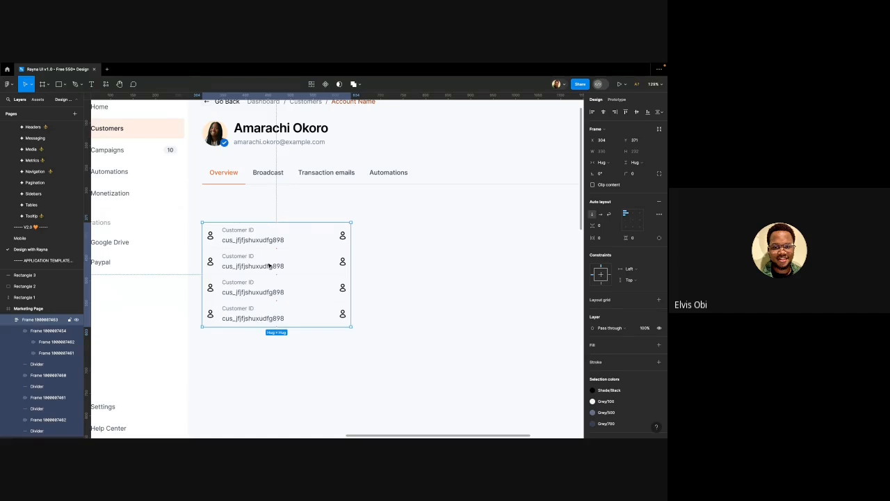
{"action": "scroll", "coordinate": [269, 265], "scroll_direction": "down", "scroll_amount": 3}
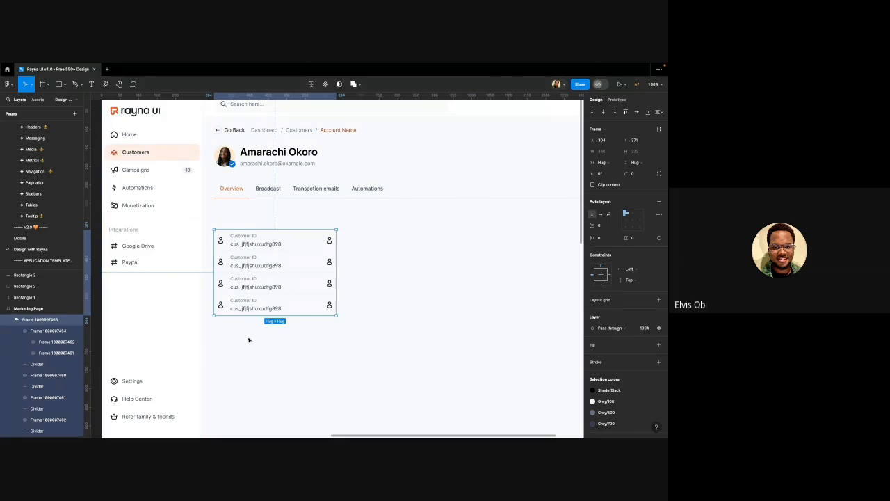
{"action": "left_click", "coordinate": [271, 287]}
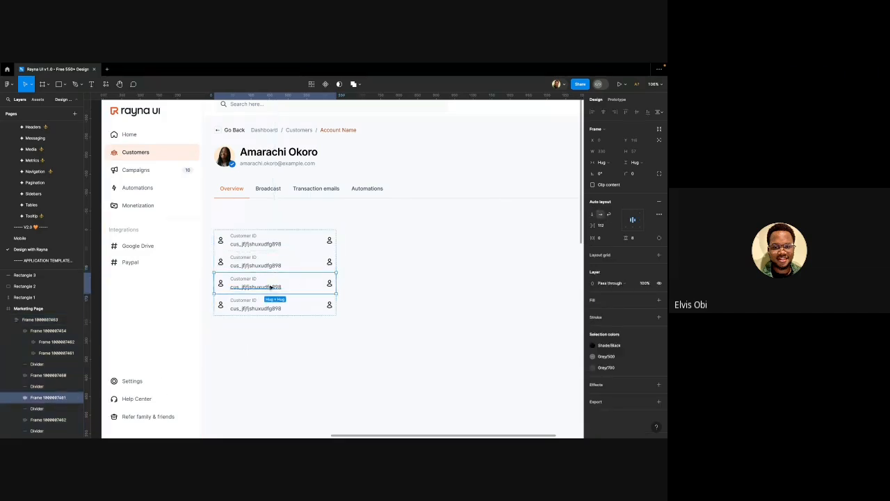
{"action": "key", "text": "ctrl+d"}
{"action": "key", "text": "ctrl+d"}
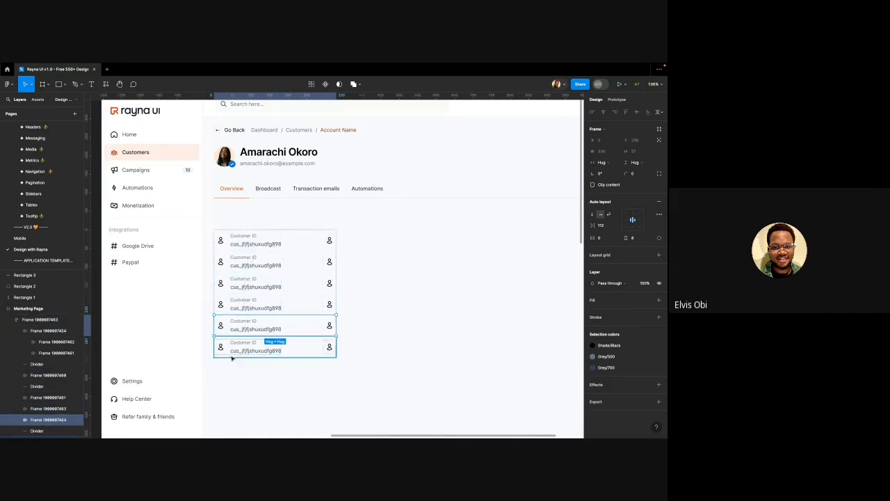
{"action": "key", "text": "ctrl+d"}
Duplicate a divider and move the copy down to sit below row five
{"action": "left_click", "coordinate": [400, 291]}
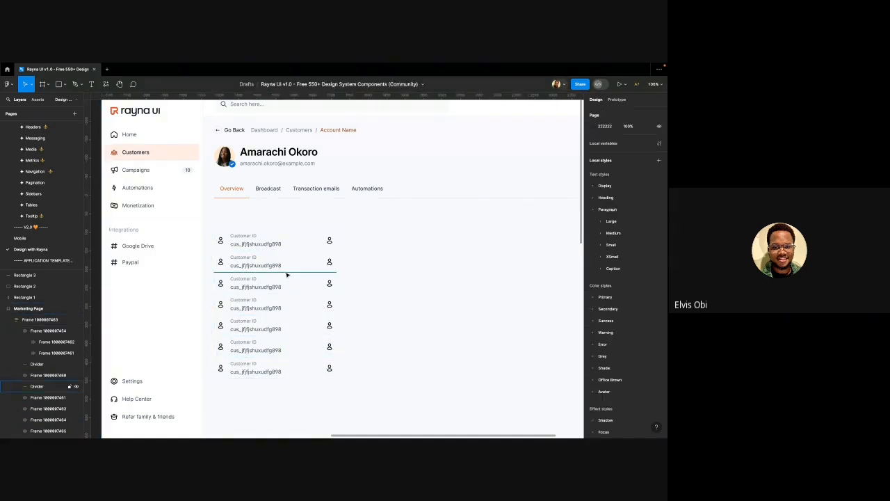
{"action": "left_click", "coordinate": [288, 272]}
{"action": "key", "text": "ctrl+d"}
{"action": "key", "text": "Down"}
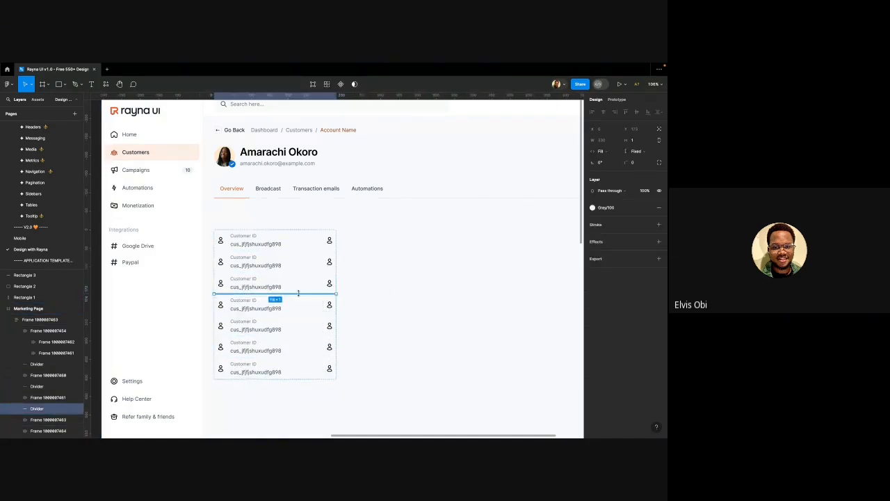
{"action": "key", "text": "Down"}
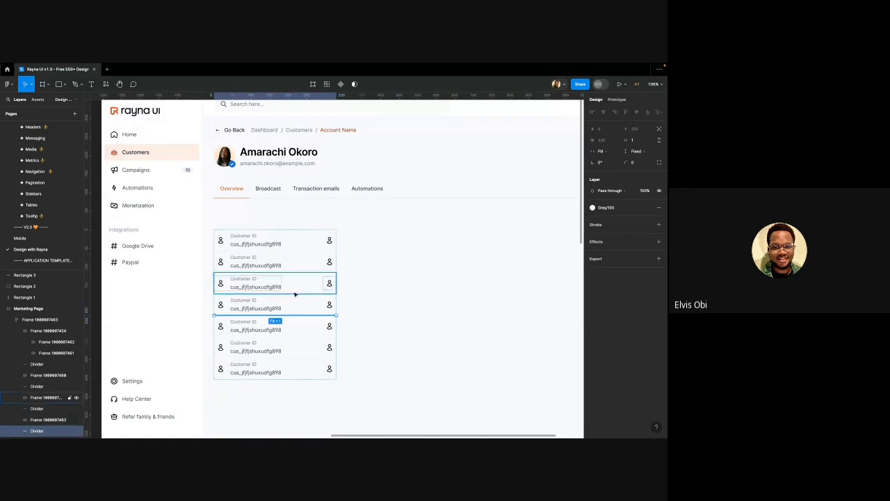
{"action": "key", "text": "Down"}
{"action": "left_click", "coordinate": [388, 345]}
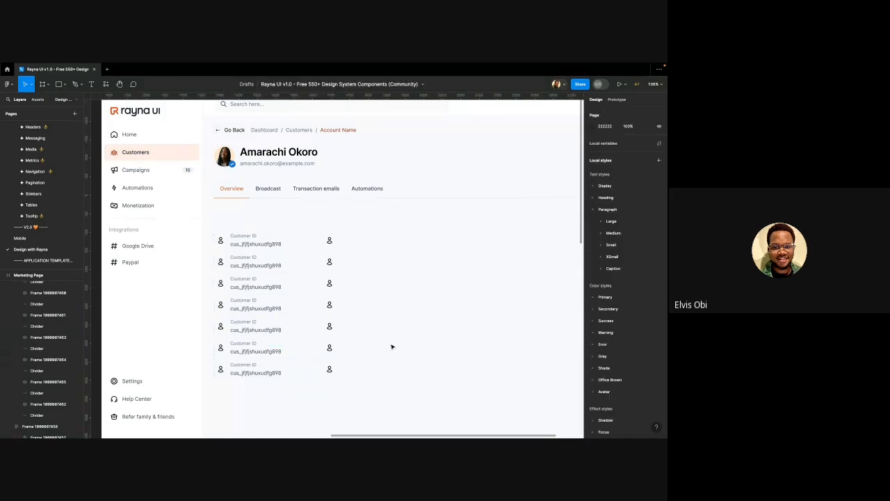
Check the divider under the last row and select the frame holding all rows
{"action": "scroll", "coordinate": [389, 334], "scroll_direction": "down", "scroll_amount": 3}
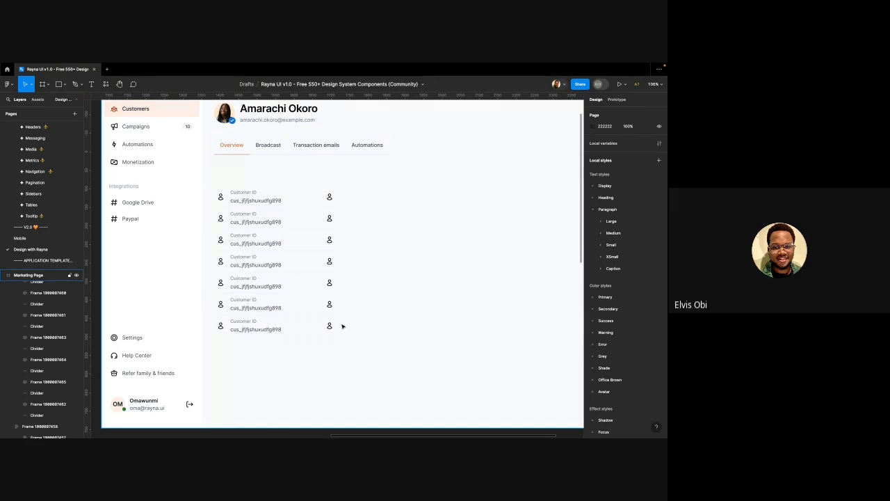
{"action": "left_click", "coordinate": [311, 338]}
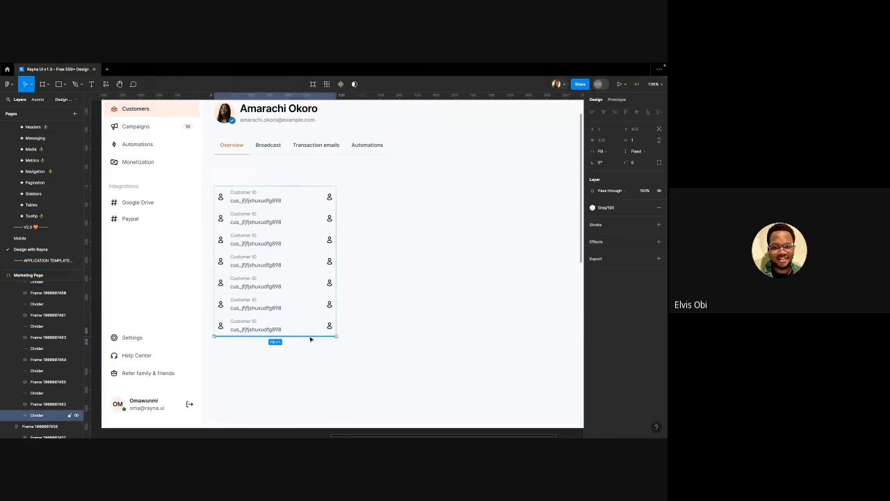
{"action": "left_click", "coordinate": [326, 359]}
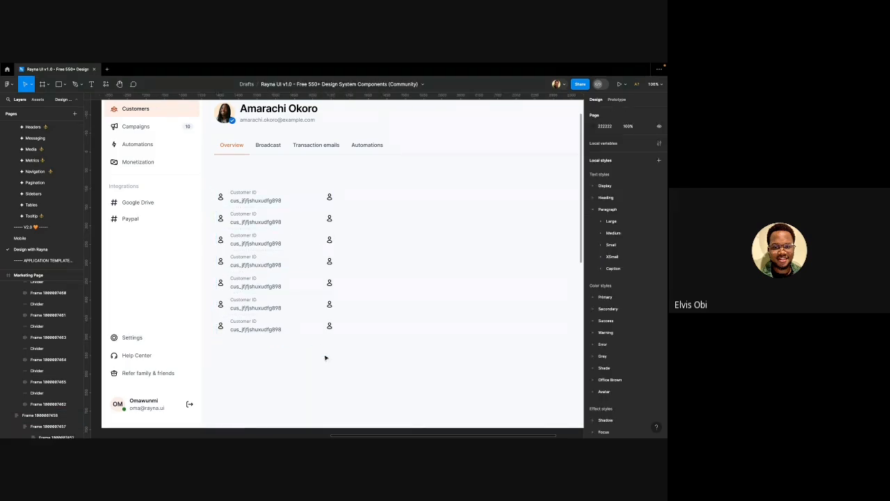
{"action": "left_click", "coordinate": [260, 233]}
{"action": "scroll", "coordinate": [260, 230], "scroll_direction": "down", "scroll_amount": 2}
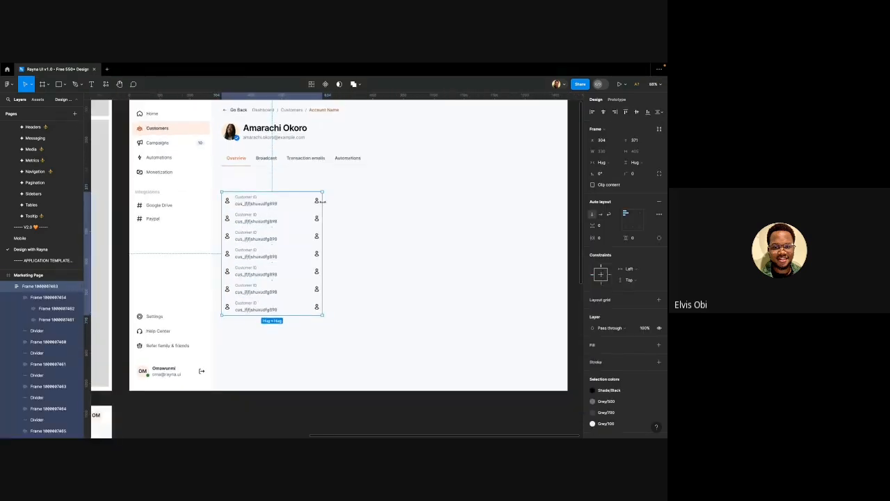
{"action": "scroll", "coordinate": [302, 192], "scroll_direction": "up", "scroll_amount": 3}
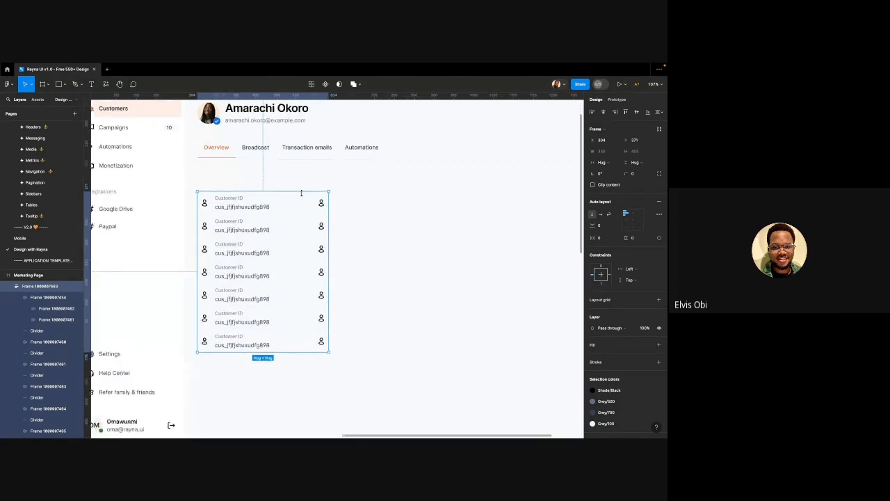
{"action": "scroll", "coordinate": [286, 195], "scroll_direction": "down", "scroll_amount": 4}
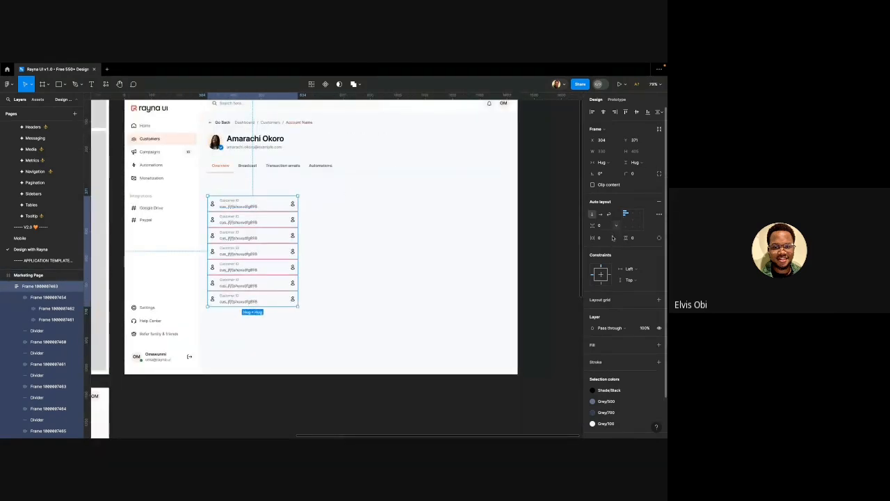
{"action": "left_click", "coordinate": [659, 344]}
{"action": "left_click", "coordinate": [436, 269]}
{"action": "scroll", "coordinate": [234, 252], "scroll_direction": "up", "scroll_amount": 6, "text": "ctrl"}
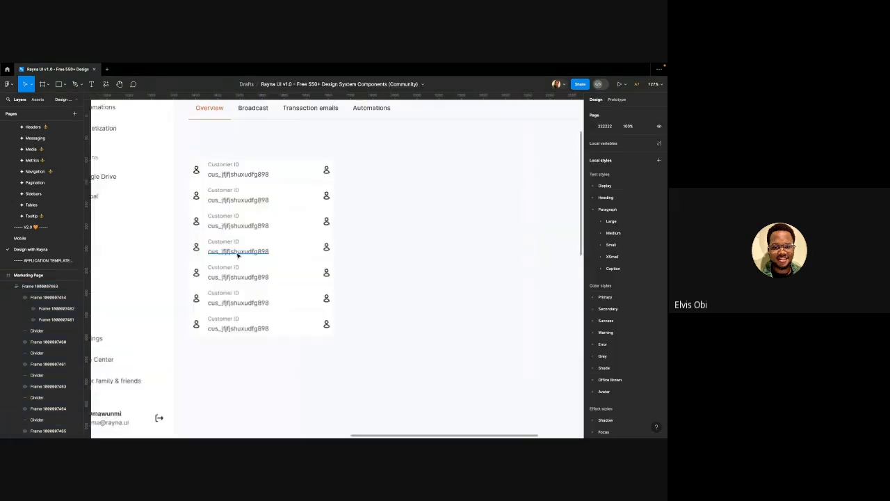
{"action": "left_click", "coordinate": [205, 183]}
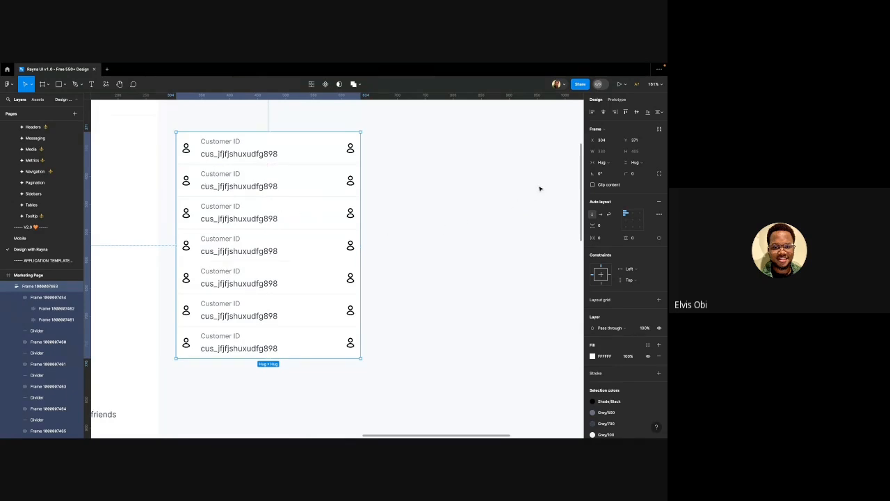
{"action": "left_click", "coordinate": [640, 173]}
{"action": "left_click", "coordinate": [387, 190]}
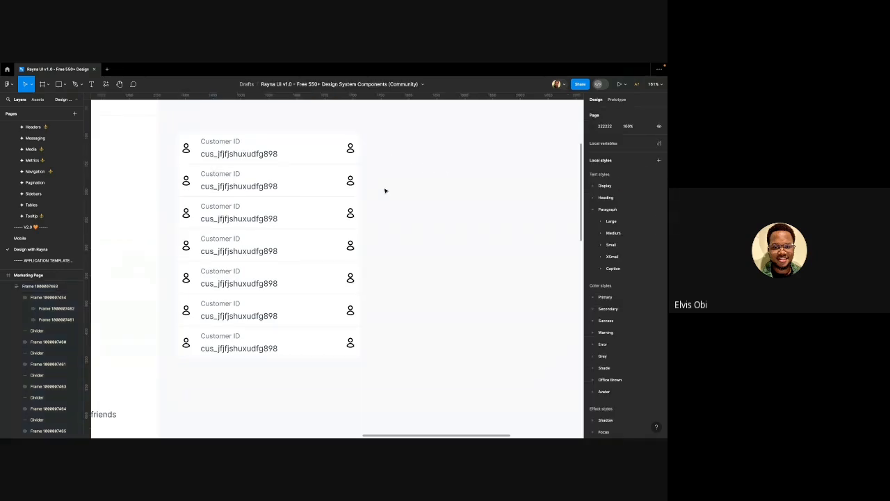
{"action": "scroll", "coordinate": [386, 191], "scroll_direction": "up", "scroll_amount": 1}
{"action": "scroll", "coordinate": [387, 193], "scroll_direction": "down", "scroll_amount": 5}
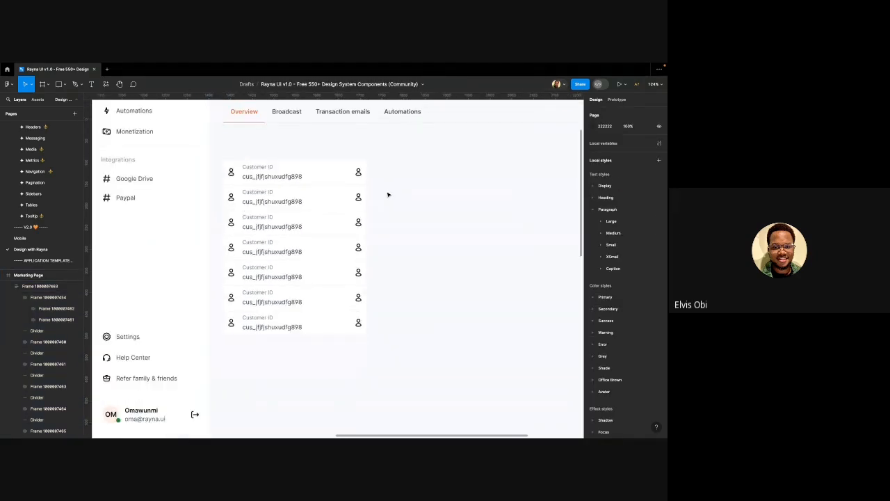
{"action": "left_click", "coordinate": [319, 180]}
{"action": "left_click", "coordinate": [318, 180]}
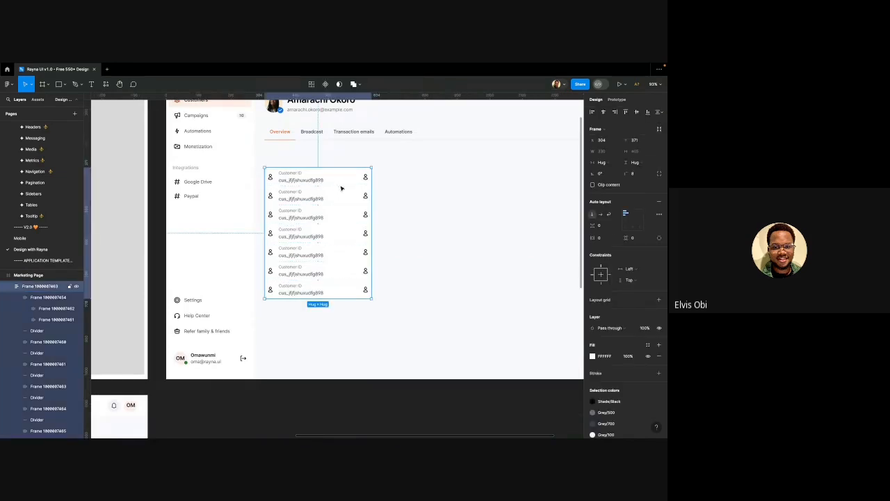
{"action": "left_click", "coordinate": [601, 239]}
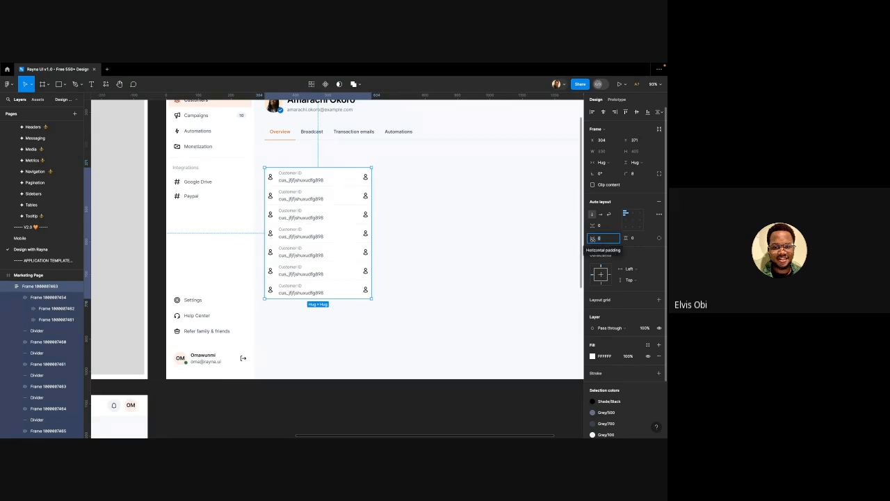
{"action": "type", "text": "12"}
{"action": "left_click", "coordinate": [639, 239]}
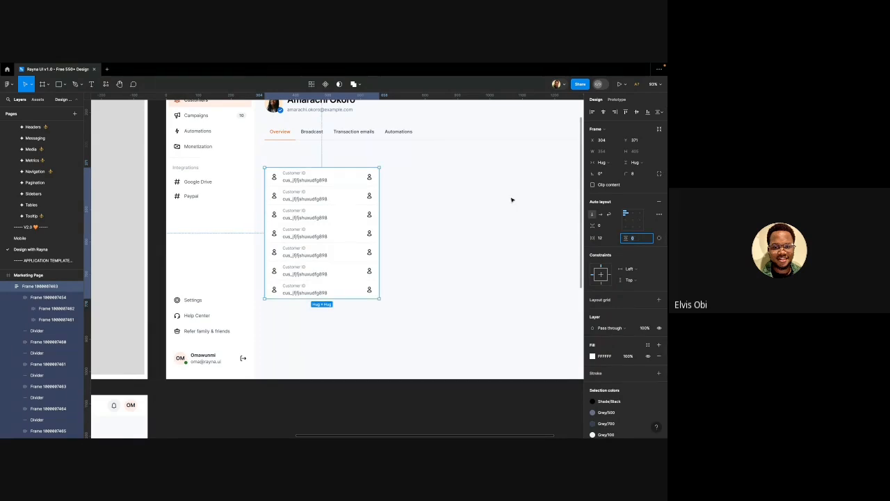
{"action": "left_click", "coordinate": [449, 207]}
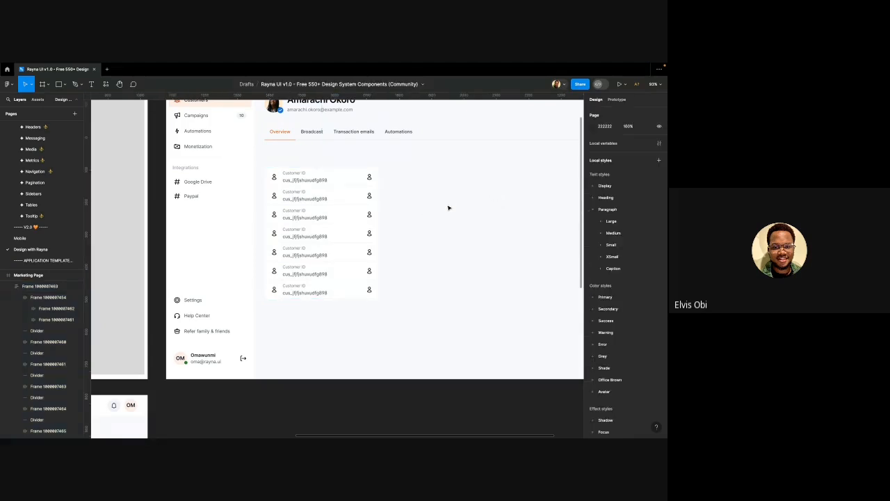
{"action": "key", "text": "super+z"}
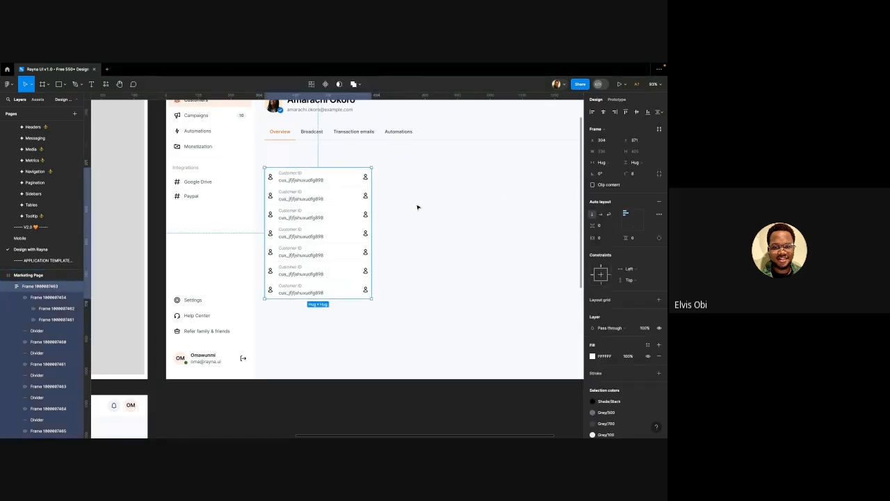
Revert the list's padding and select all seven Customer ID rows
{"action": "key", "text": "super+z"}
{"action": "double_click", "coordinate": [294, 185]}
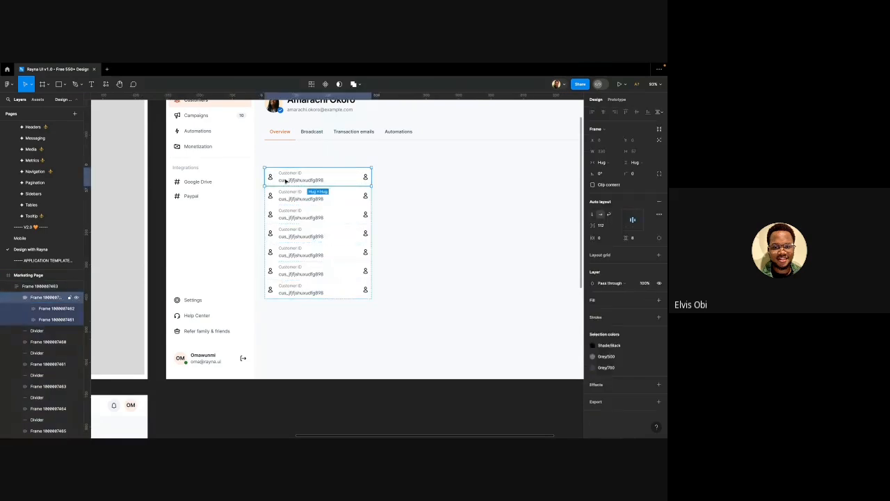
{"action": "scroll", "coordinate": [292, 182], "scroll_direction": "up", "scroll_amount": 3}
{"action": "left_click", "coordinate": [294, 213], "text": "shift"}
{"action": "left_click", "coordinate": [292, 236], "text": "shift"}
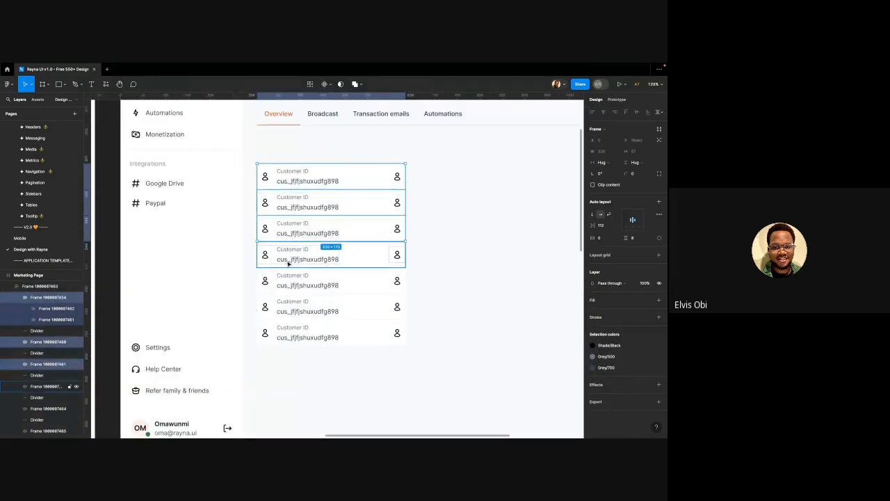
{"action": "left_click", "coordinate": [289, 263], "text": "shift"}
{"action": "left_click", "coordinate": [285, 282], "text": "shift"}
{"action": "left_click", "coordinate": [287, 308], "text": "shift"}
{"action": "left_click", "coordinate": [288, 334], "text": "shift"}
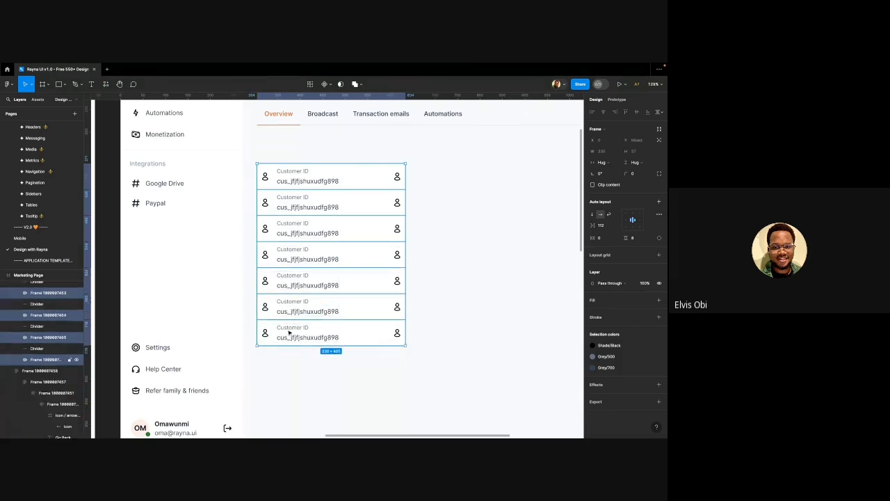
Set the rows' horizontal padding to 12, then change it to 8
{"action": "left_click", "coordinate": [603, 238]}
{"action": "key", "text": "Return"}
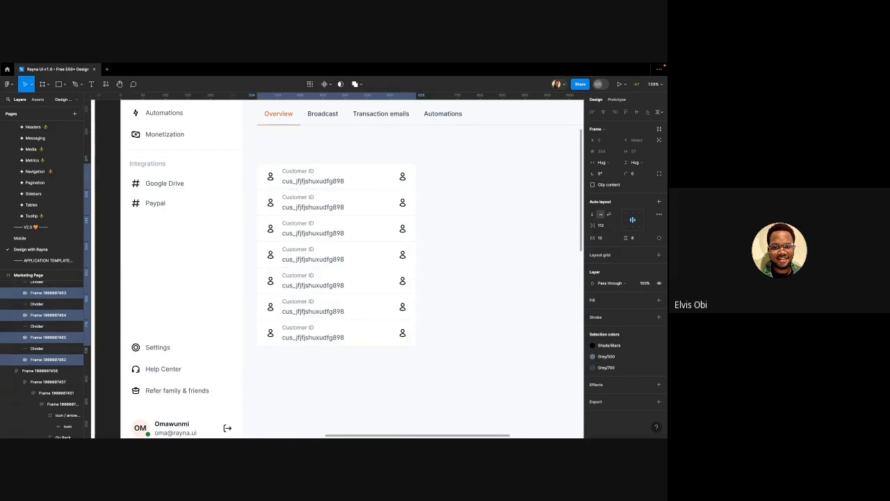
{"action": "left_click", "coordinate": [491, 214]}
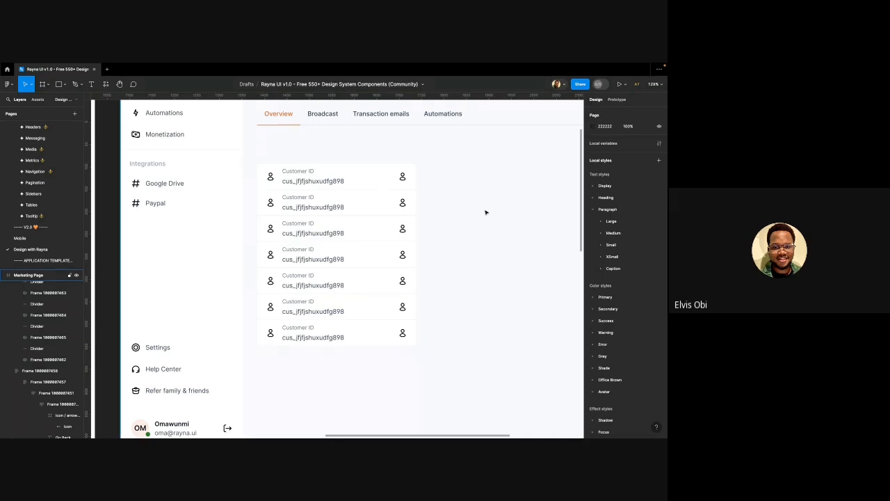
{"action": "key", "text": "super+z"}
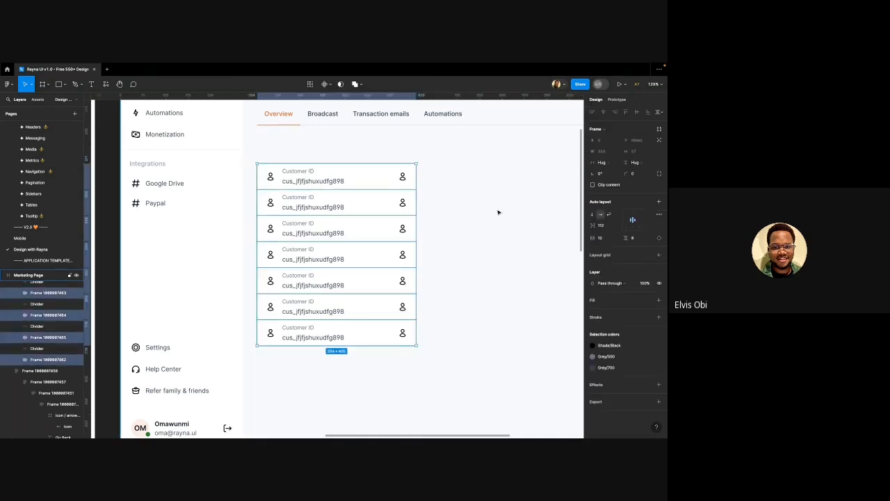
{"action": "left_click", "coordinate": [603, 238]}
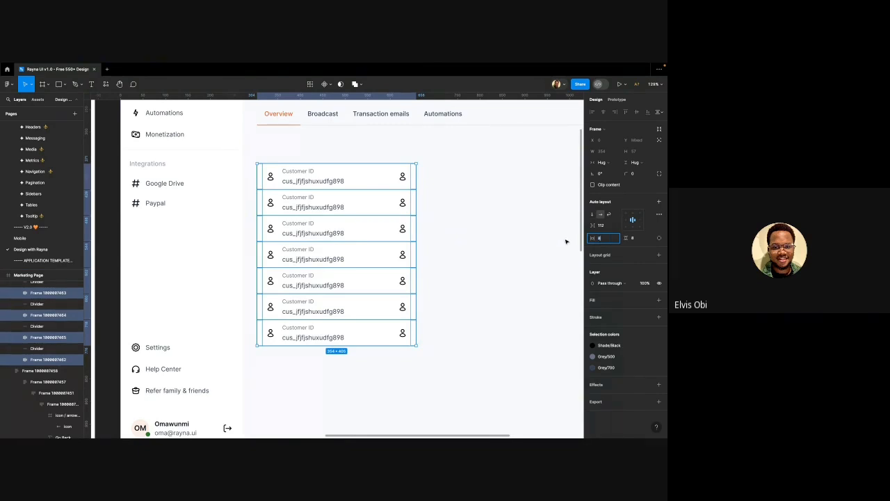
{"action": "key", "text": "Return"}
{"action": "left_click", "coordinate": [502, 220]}
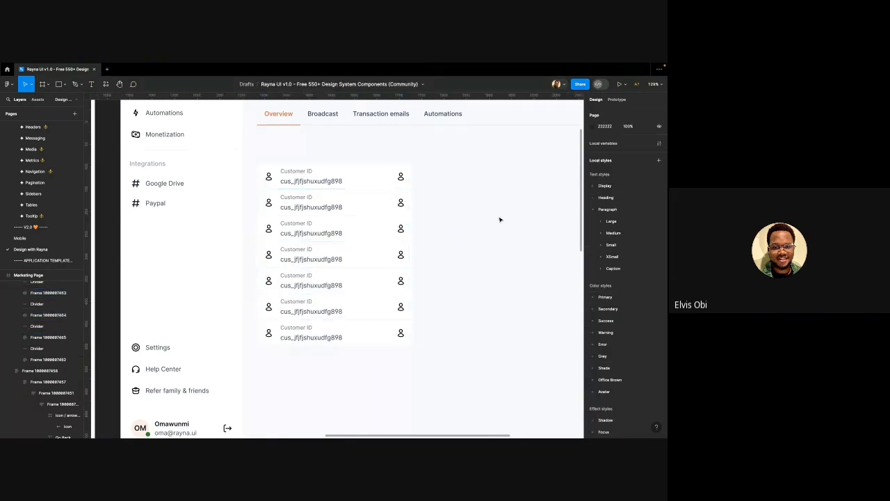
{"action": "scroll", "coordinate": [345, 211], "scroll_direction": "right", "scroll_amount": 1}
Add a 1 px stroke border to the customer ID list frame
{"action": "left_click", "coordinate": [344, 210]}
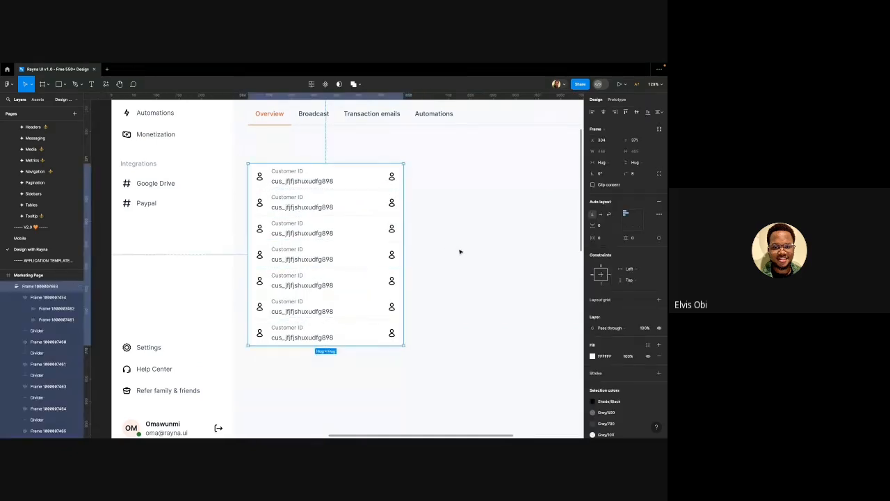
{"action": "left_click", "coordinate": [659, 373]}
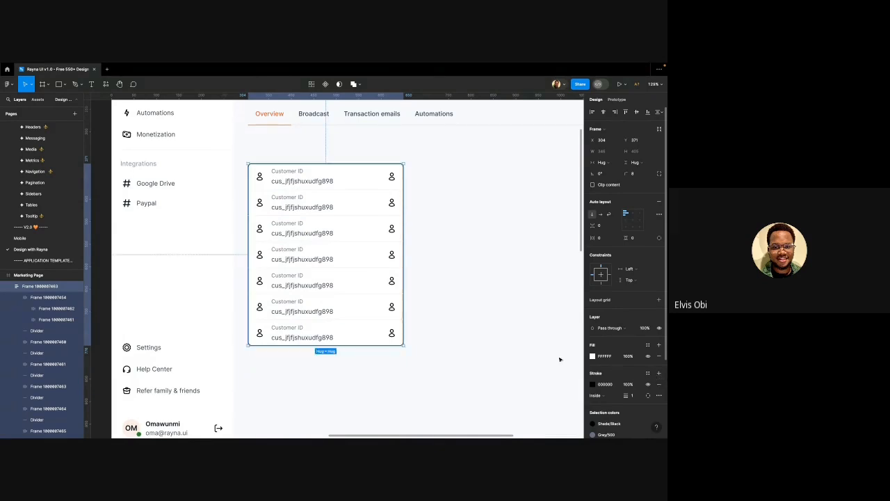
{"action": "left_click", "coordinate": [419, 226]}
{"action": "scroll", "coordinate": [360, 211], "scroll_direction": "down", "scroll_amount": 1}
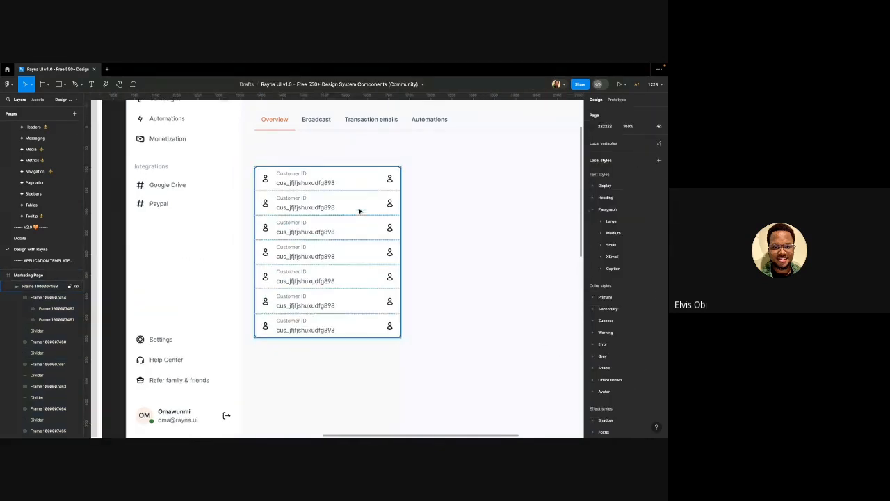
{"action": "left_click", "coordinate": [408, 133], "text": "ctrl"}
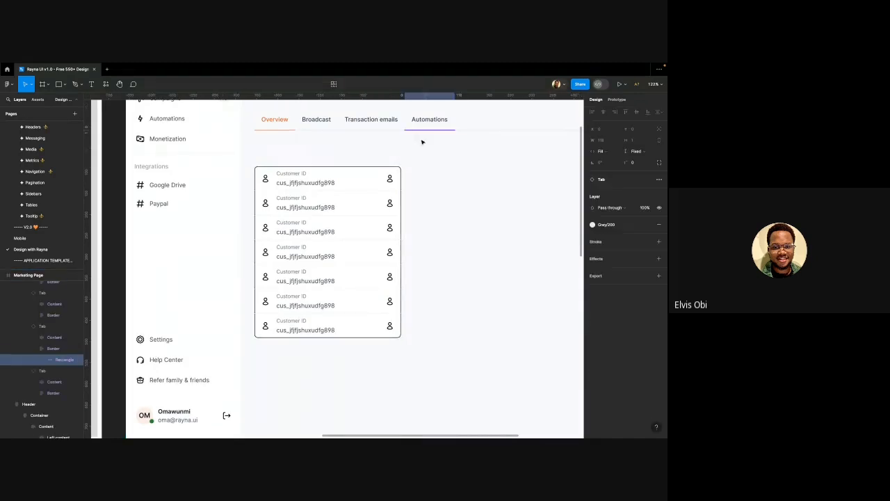
Change the border colour to a light Grey swatch from the library styles
{"action": "left_click", "coordinate": [348, 211]}
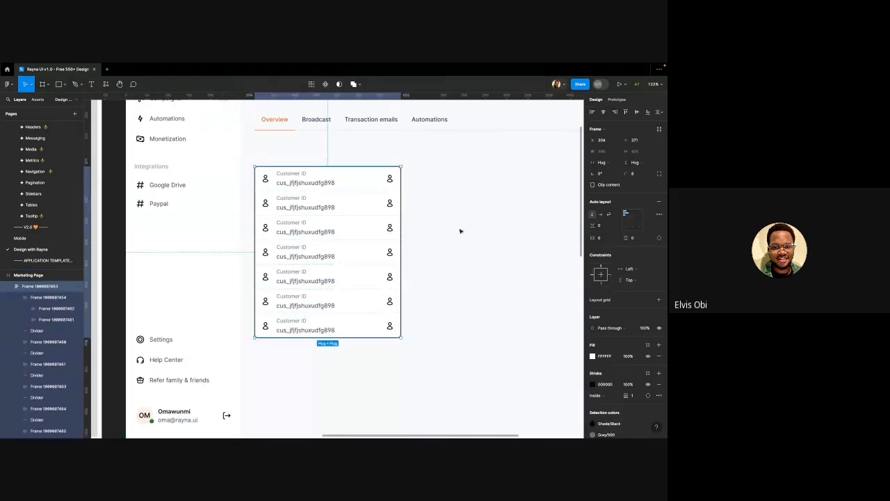
{"action": "left_click", "coordinate": [648, 373]}
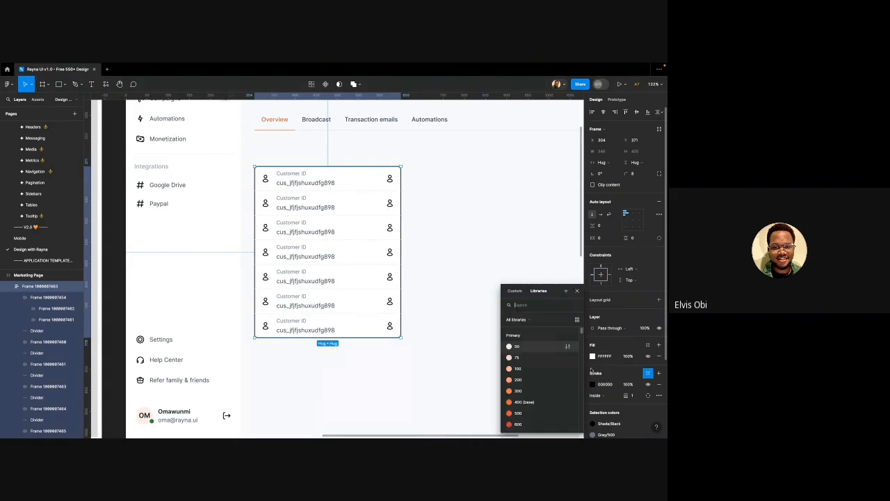
{"action": "scroll", "coordinate": [530, 356], "scroll_direction": "down", "scroll_amount": 5}
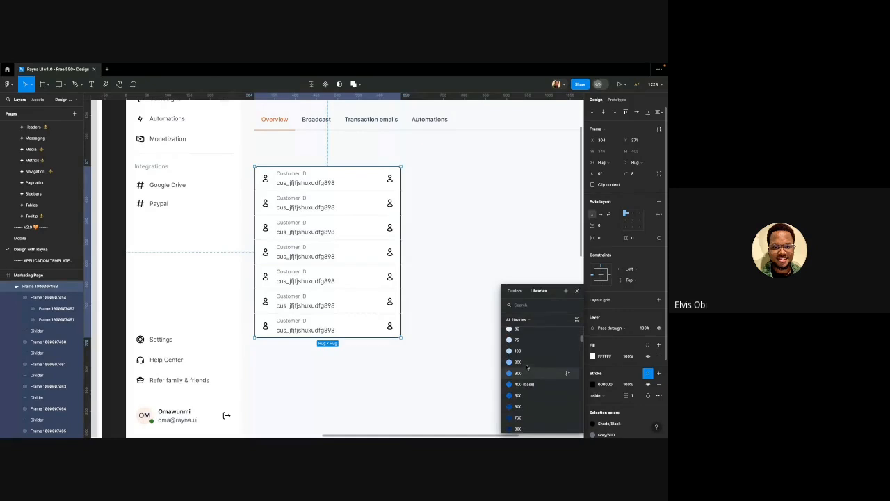
{"action": "scroll", "coordinate": [526, 372], "scroll_direction": "down", "scroll_amount": 15}
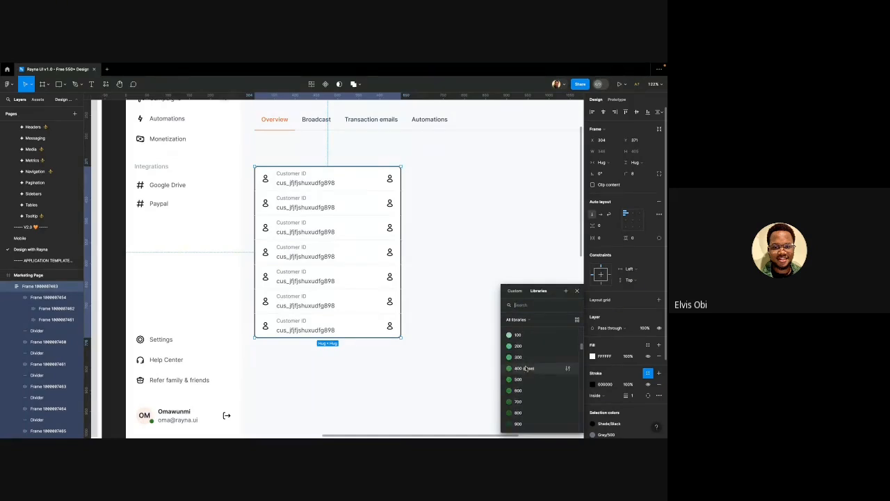
{"action": "scroll", "coordinate": [527, 375], "scroll_direction": "up", "scroll_amount": 5}
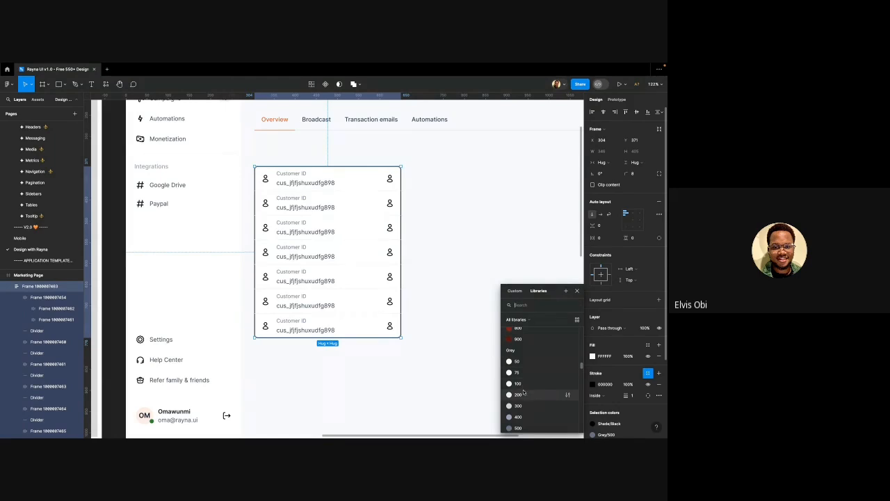
{"action": "key", "text": "Escape"}
{"action": "left_click", "coordinate": [454, 237]}
{"action": "key", "text": "shift+0"}
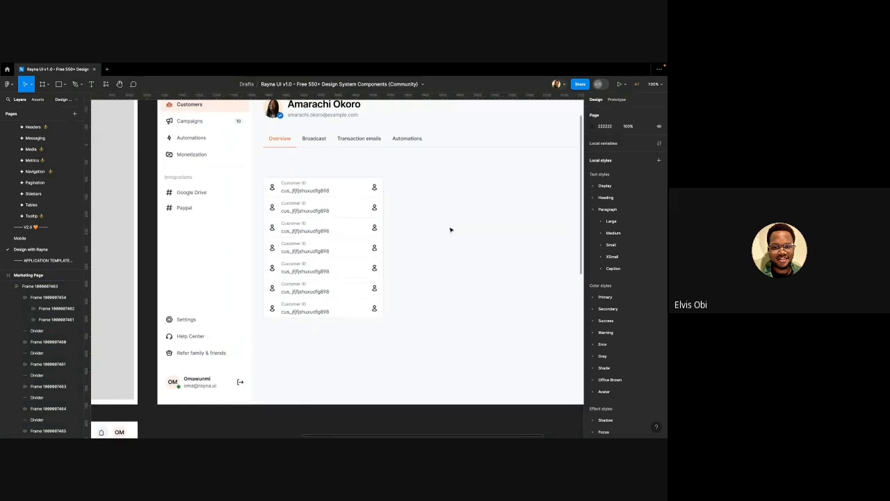
Move the customer ID list up toward the tabs and resize it to 451 wide
{"action": "scroll", "coordinate": [449, 230], "scroll_direction": "down", "scroll_amount": 2}
{"action": "scroll", "coordinate": [449, 229], "scroll_direction": "right", "scroll_amount": 1}
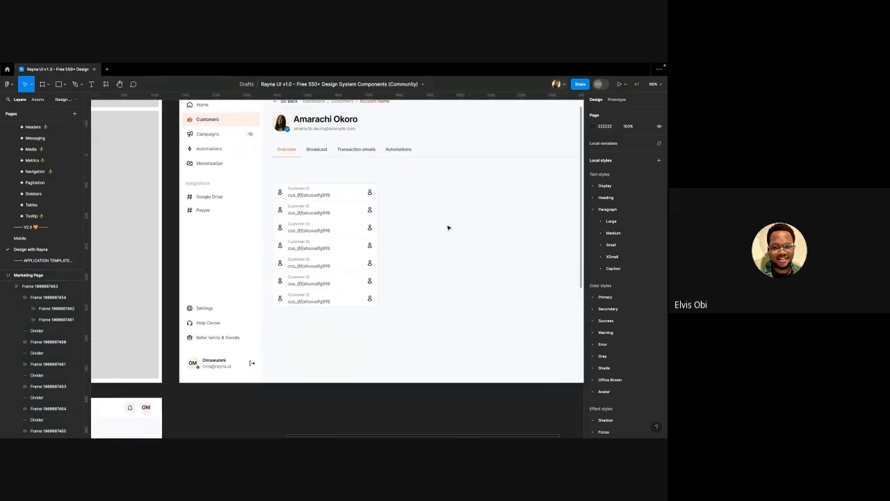
{"action": "left_click", "coordinate": [324, 225]}
{"action": "mouse_move", "coordinate": [330, 215]}
{"action": "left_mouse_down"}
{"action": "mouse_move", "coordinate": [329, 192]}
{"action": "mouse_move", "coordinate": [335, 200]}
{"action": "left_mouse_up"}
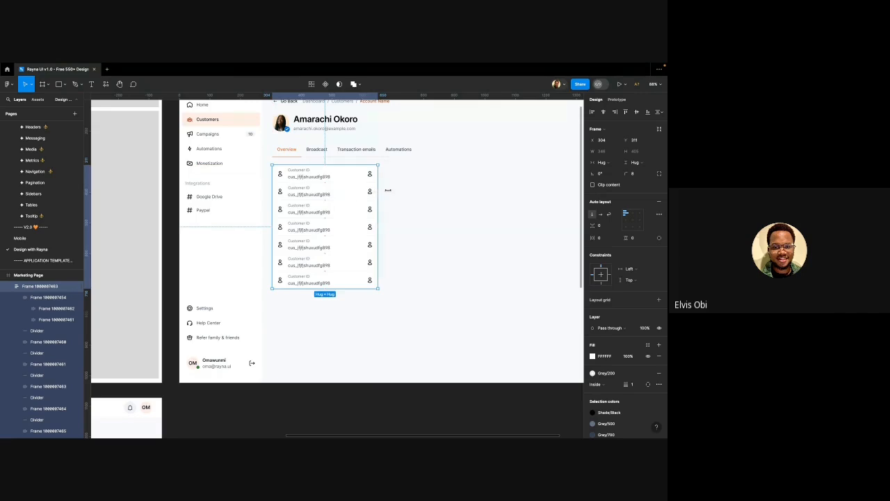
{"action": "left_click_drag", "start_coordinate": [388, 190], "coordinate": [410, 190]}
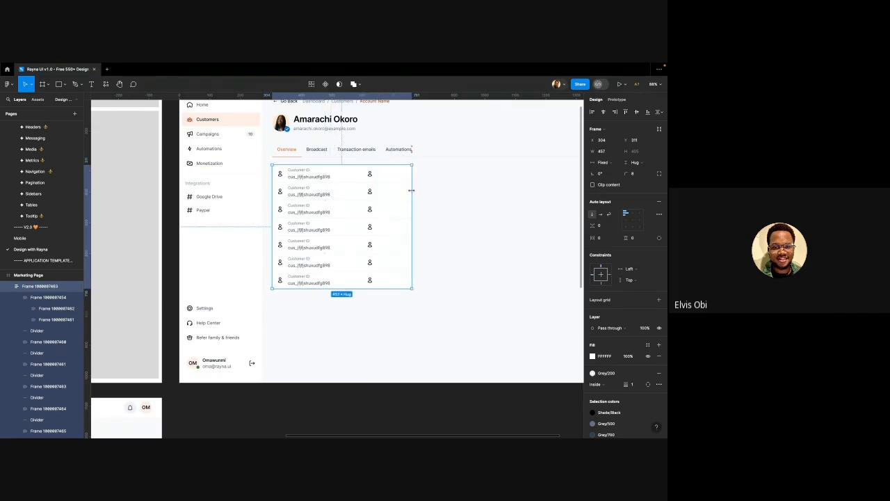
{"action": "left_click_drag", "start_coordinate": [411, 190], "coordinate": [404, 190]}
{"action": "left_click", "coordinate": [416, 194]}
{"action": "scroll", "coordinate": [354, 230], "scroll_direction": "right", "scroll_amount": 2}
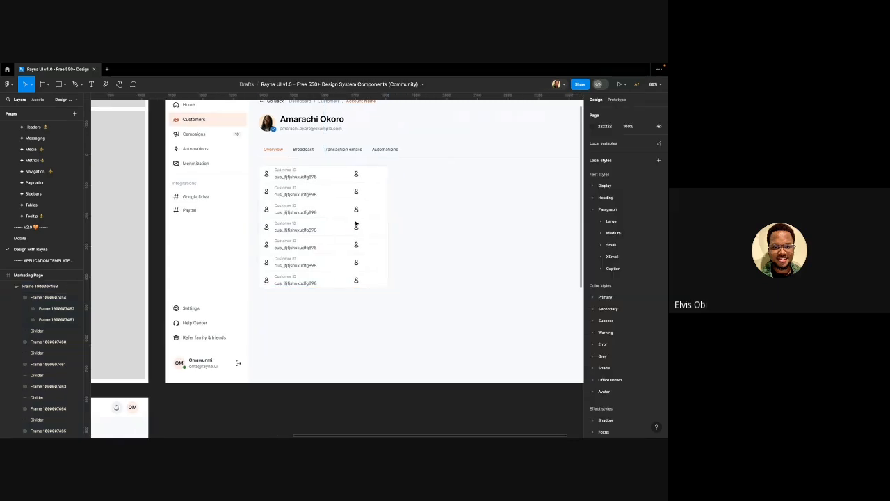
Set all seven customer rows to Fill container width
{"action": "double_click", "coordinate": [319, 194]}
{"action": "left_click", "coordinate": [325, 173], "text": "shift"}
{"action": "left_click", "coordinate": [309, 227], "text": "shift"}
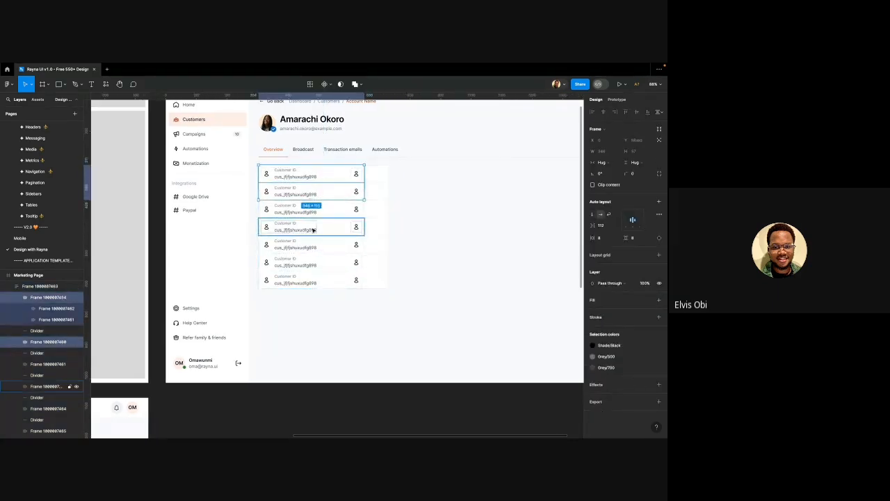
{"action": "left_click", "coordinate": [317, 210], "text": "shift"}
{"action": "left_click", "coordinate": [334, 262], "text": "shift"}
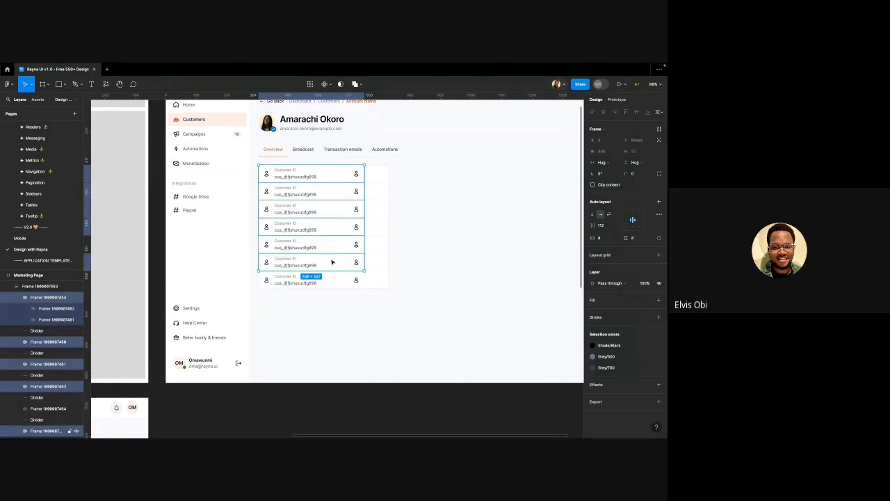
{"action": "left_click", "coordinate": [333, 245], "text": "shift"}
{"action": "left_click", "coordinate": [339, 277], "text": "shift"}
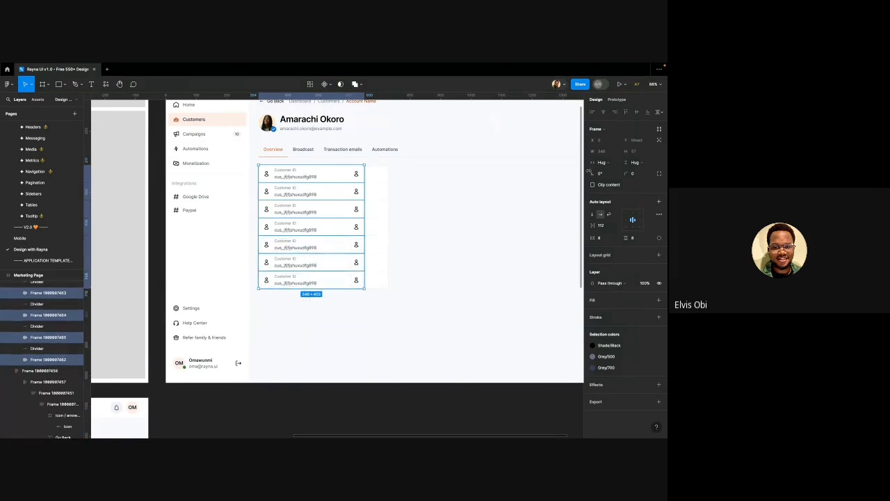
{"action": "left_click", "coordinate": [600, 162]}
{"action": "left_click", "coordinate": [613, 169]}
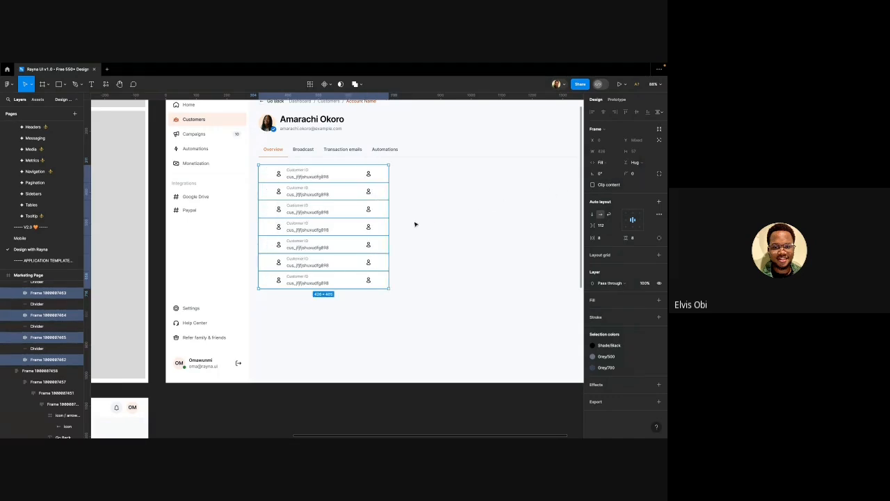
Select the inner label group inside each of the seven rows
{"action": "double_click", "coordinate": [308, 175]}
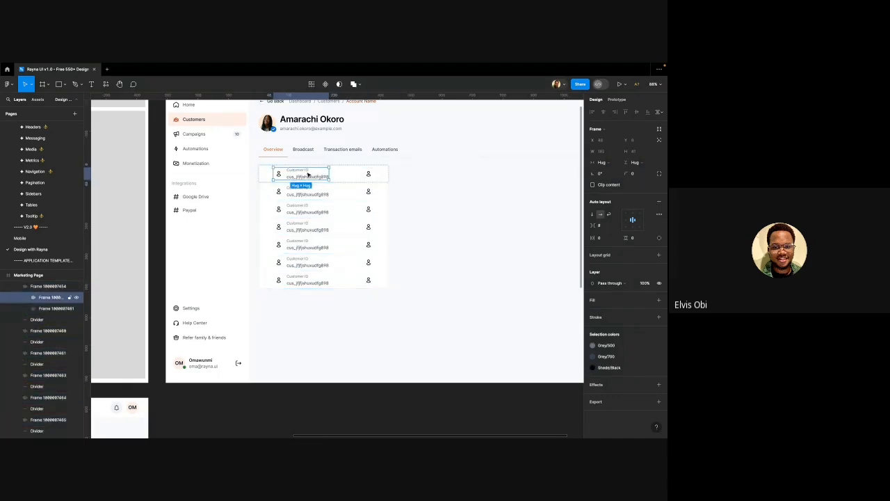
{"action": "left_click", "coordinate": [313, 195], "text": "shift"}
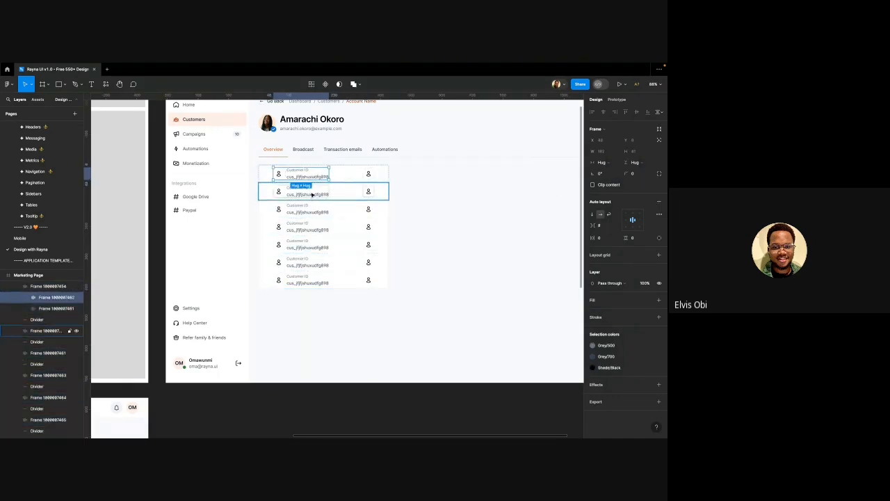
{"action": "left_click", "coordinate": [306, 210], "text": "shift"}
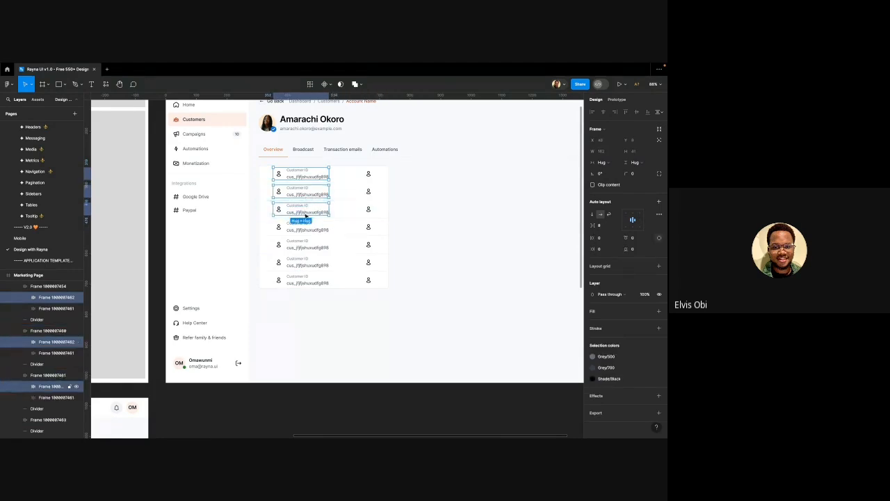
{"action": "left_click", "coordinate": [301, 231], "text": "shift"}
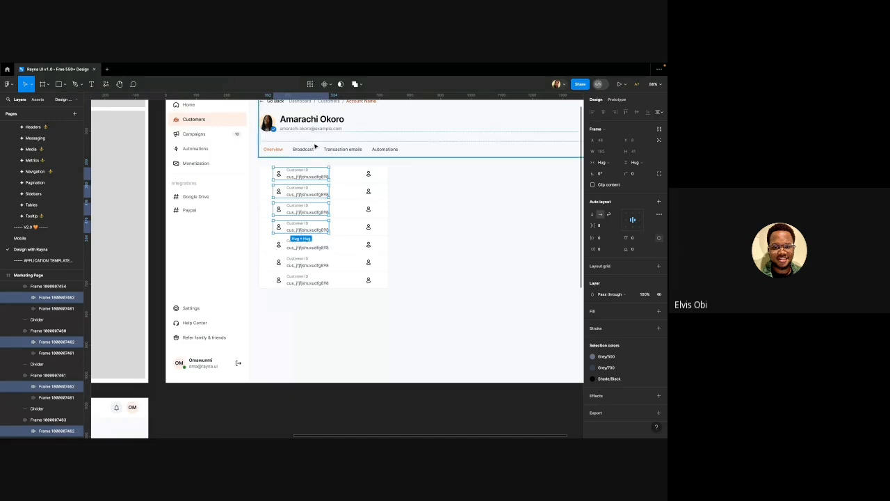
{"action": "left_click", "coordinate": [311, 84]}
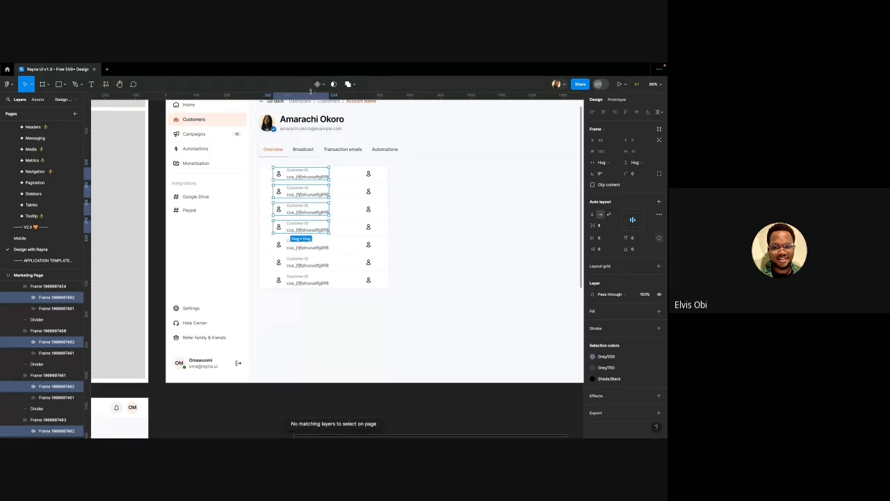
{"action": "left_click", "coordinate": [300, 247], "text": "shift"}
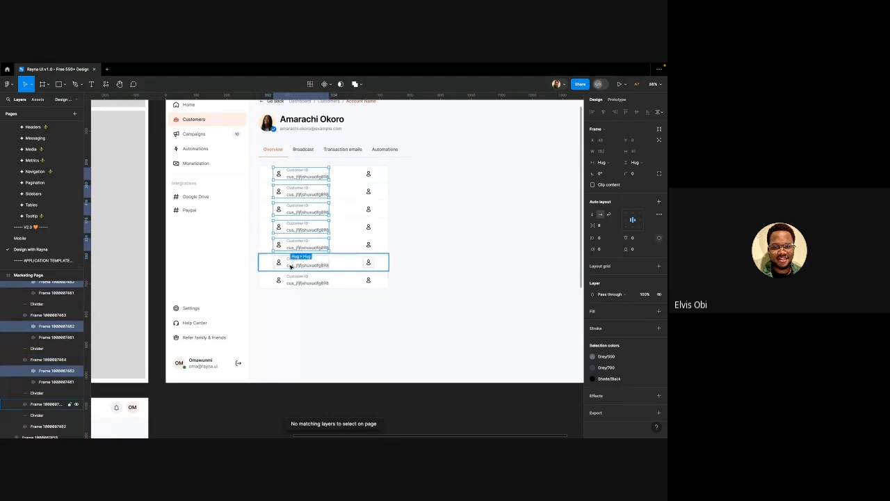
{"action": "left_click", "coordinate": [291, 266], "text": "shift"}
{"action": "left_click", "coordinate": [292, 281], "text": "shift"}
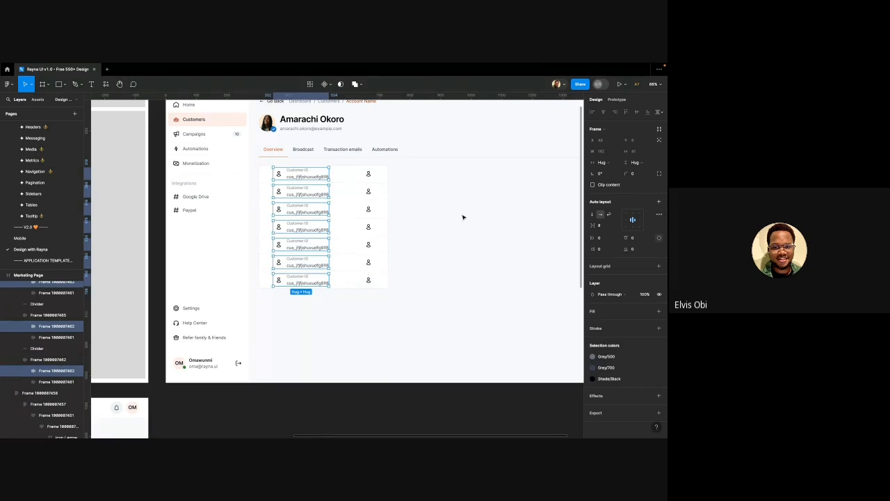
Make the inner label groups Fill container width with left-centre alignment
{"action": "left_click", "coordinate": [598, 162]}
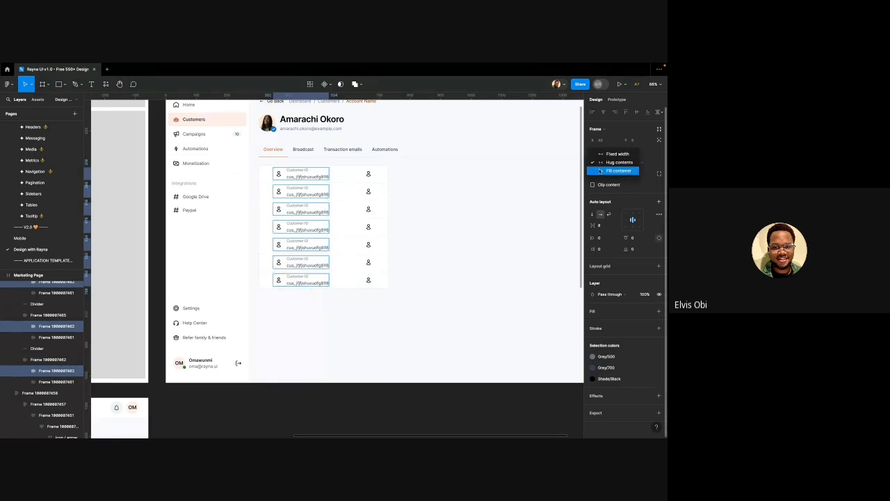
{"action": "left_click", "coordinate": [601, 171]}
{"action": "key", "text": "ctrl+z"}
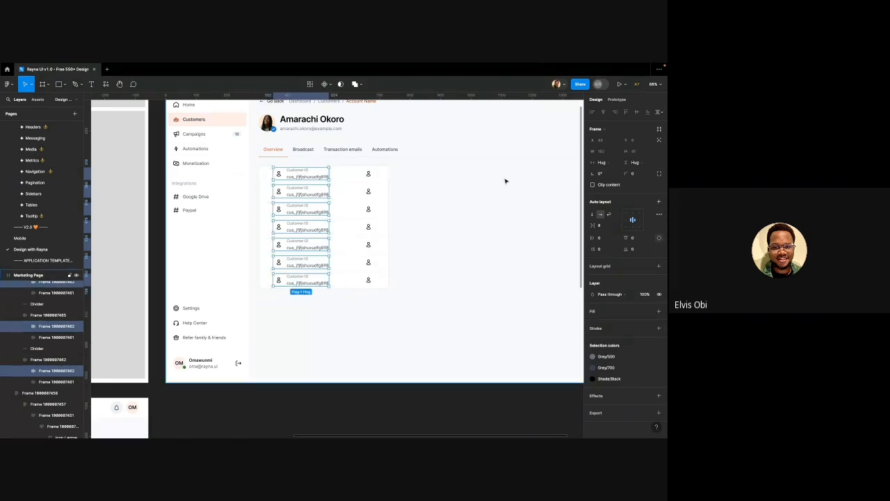
{"action": "left_click", "coordinate": [600, 162]}
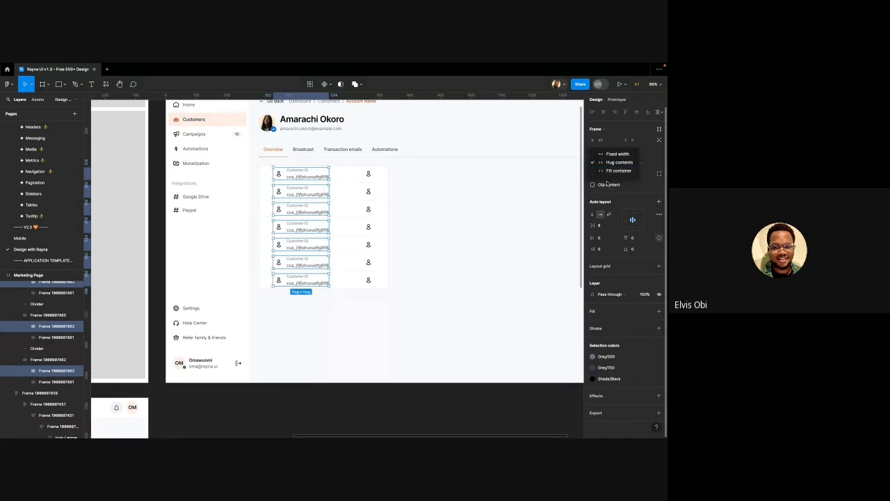
{"action": "left_click", "coordinate": [607, 172]}
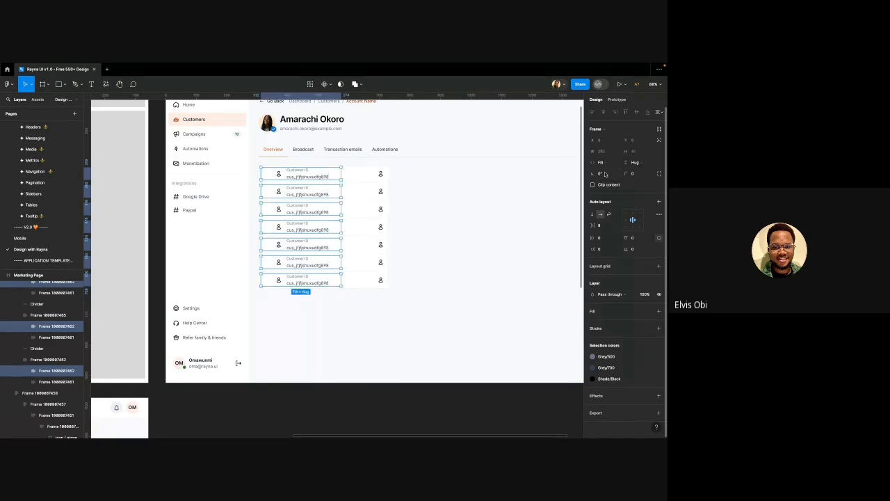
{"action": "left_click", "coordinate": [624, 221]}
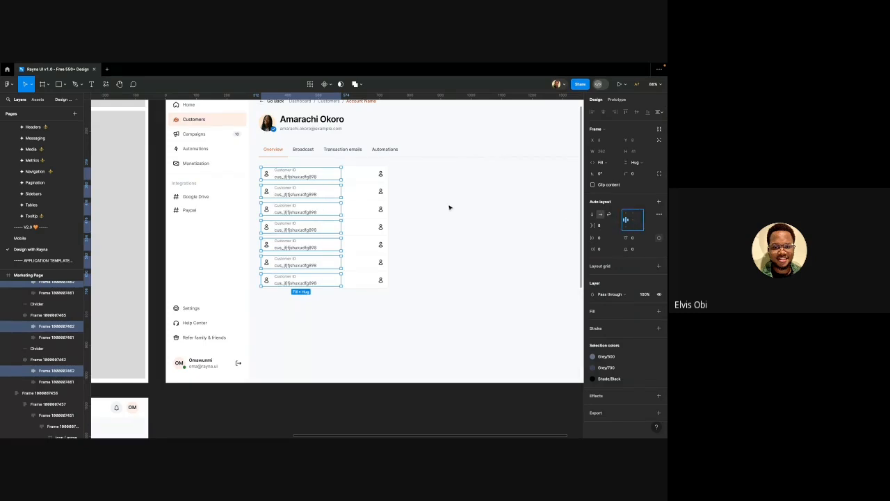
{"action": "left_click", "coordinate": [449, 208]}
{"action": "scroll", "coordinate": [262, 243], "scroll_direction": "right", "scroll_amount": 1}
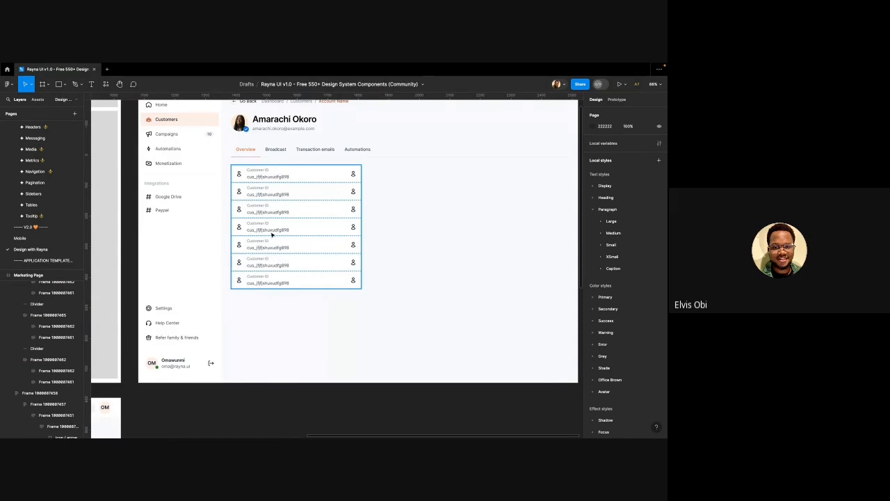
Select the leading person icons in all seven Customer ID rows
{"action": "scroll", "coordinate": [260, 174], "scroll_direction": "up", "scroll_amount": 2}
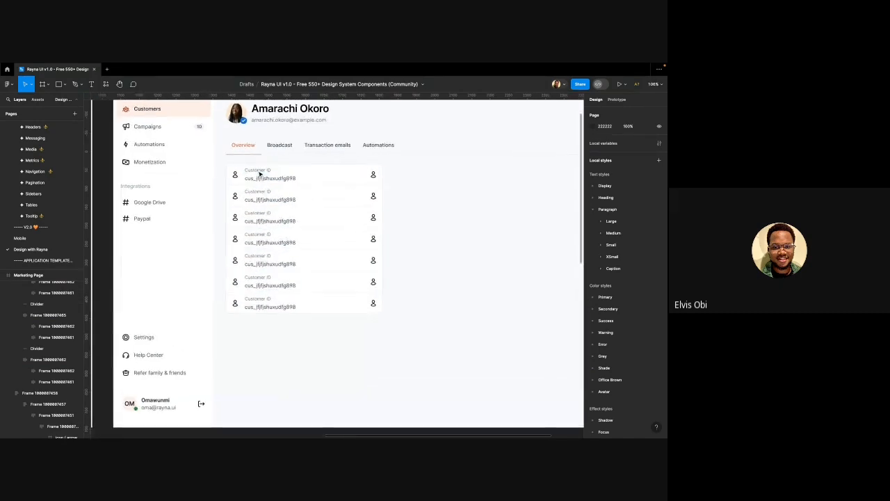
{"action": "scroll", "coordinate": [244, 174], "scroll_direction": "up", "scroll_amount": 1}
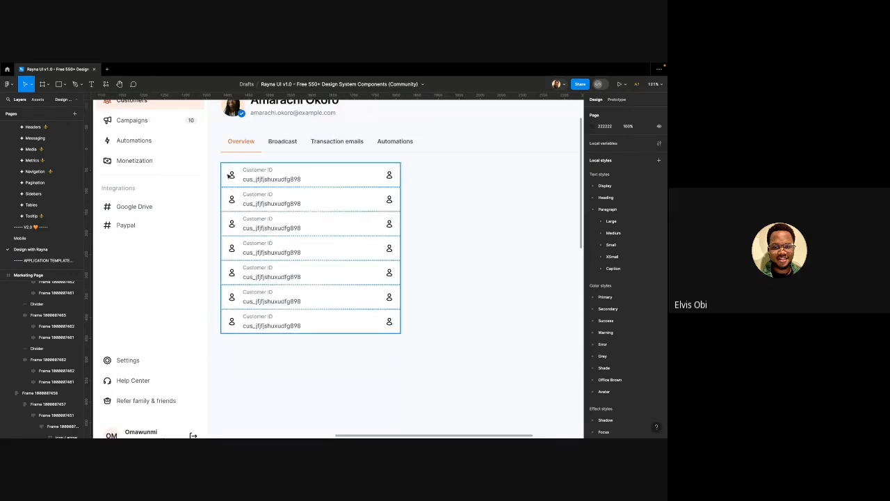
{"action": "left_click", "coordinate": [231, 175]}
{"action": "double_click", "coordinate": [231, 175]}
{"action": "double_click", "coordinate": [232, 175]}
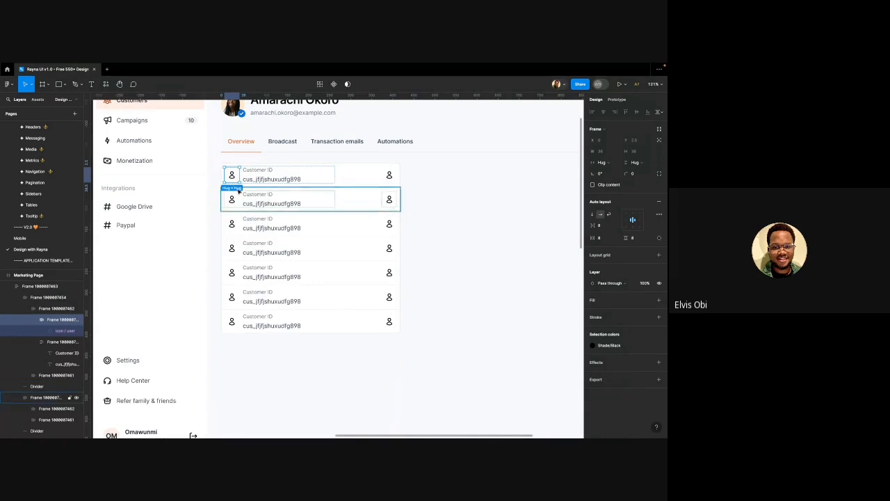
{"action": "left_click", "coordinate": [236, 201], "text": "shift"}
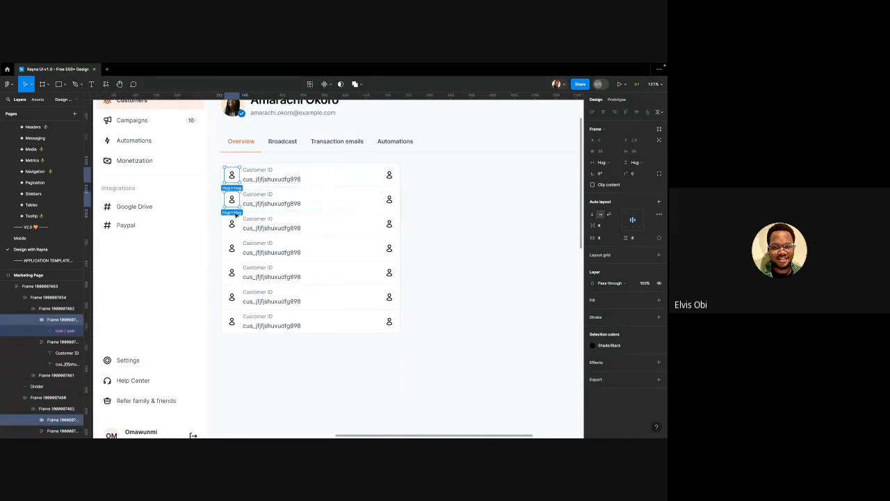
{"action": "left_click", "coordinate": [237, 223], "text": "shift"}
{"action": "left_click", "coordinate": [235, 223], "text": "shift"}
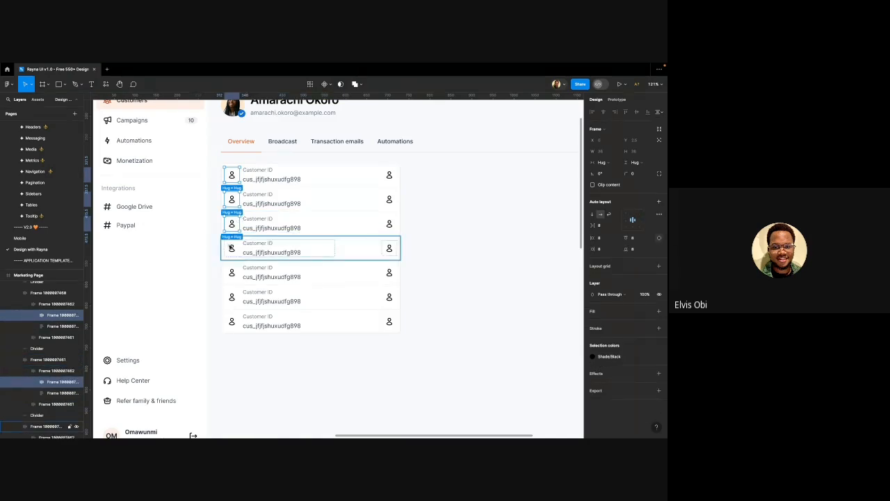
{"action": "left_click", "coordinate": [233, 247], "text": "shift"}
{"action": "left_click", "coordinate": [232, 247], "text": "shift"}
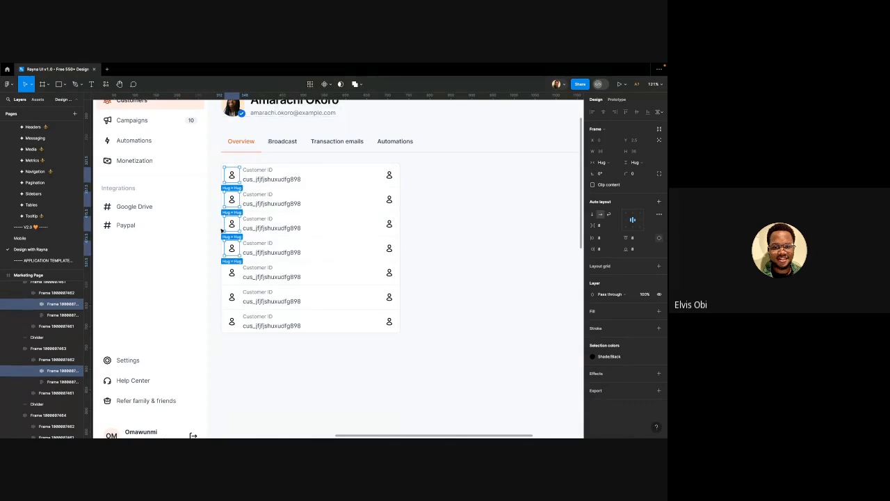
{"action": "left_click", "coordinate": [232, 274], "text": "shift"}
{"action": "left_click", "coordinate": [232, 297], "text": "shift"}
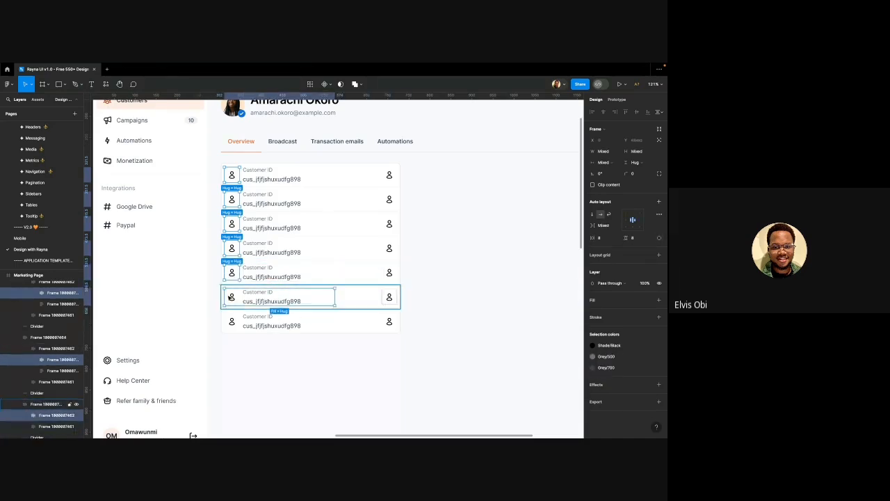
{"action": "left_click", "coordinate": [232, 322], "text": "shift"}
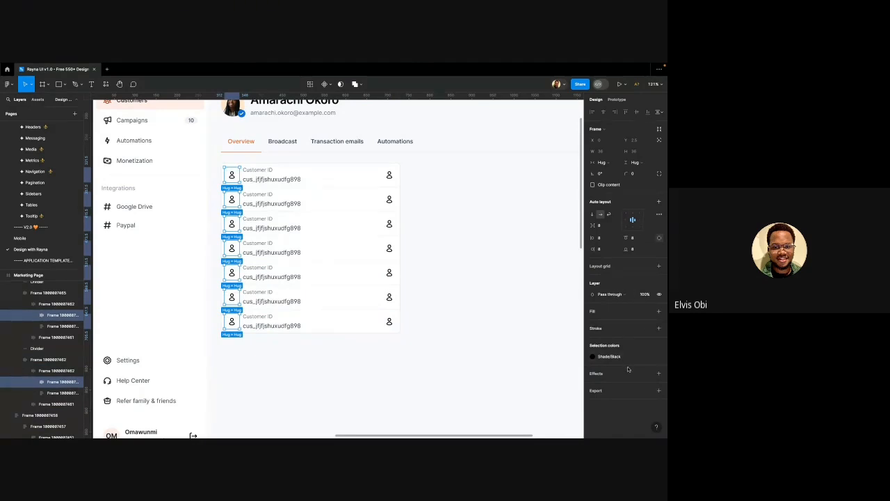
Detach the icons from the Shade/Black style and recolour them grey 98A2B3
{"action": "left_click", "coordinate": [593, 357]}
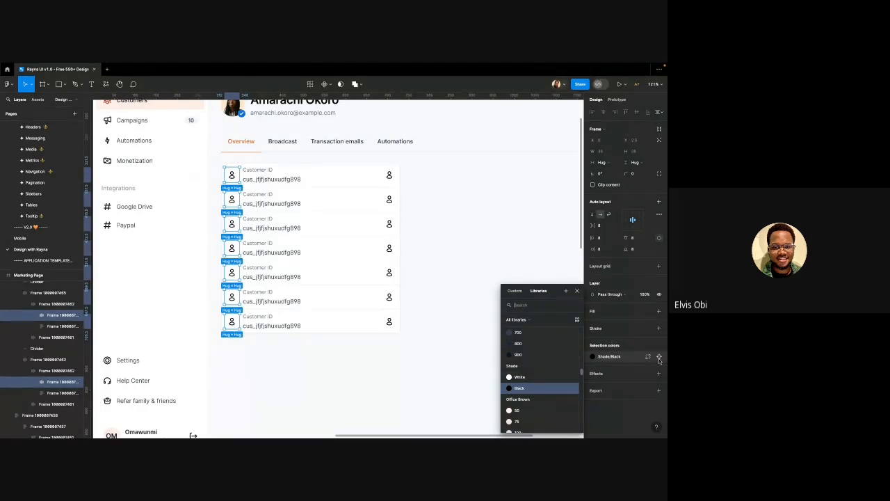
{"action": "left_click", "coordinate": [659, 357]}
{"action": "left_click", "coordinate": [615, 359]}
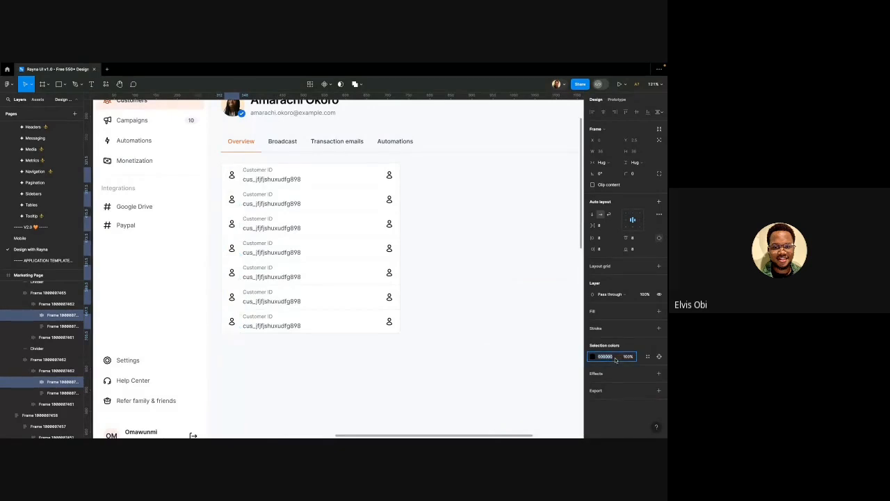
{"action": "type", "text": "98a2b"}
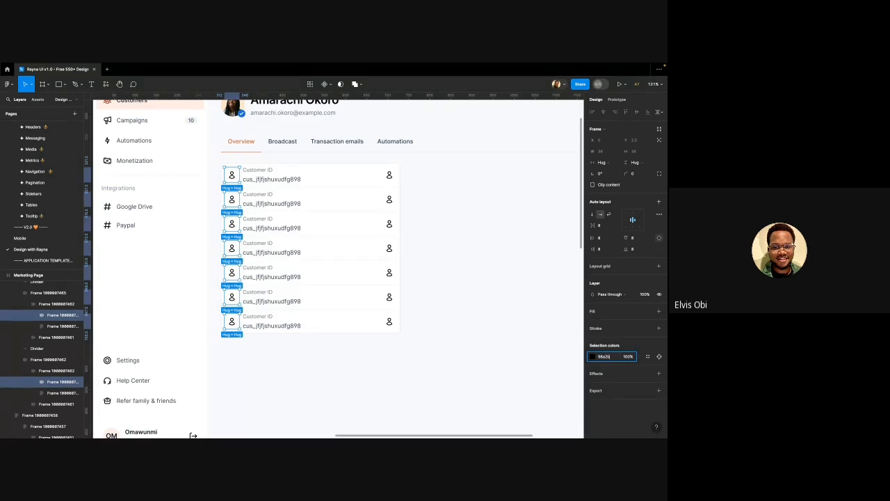
{"action": "type", "text": "3"}
{"action": "key", "text": "Return"}
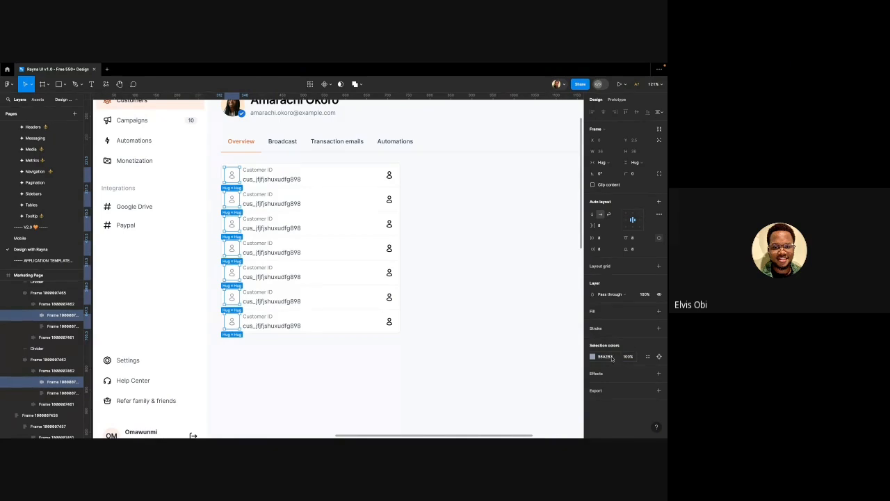
{"action": "left_click", "coordinate": [478, 267]}
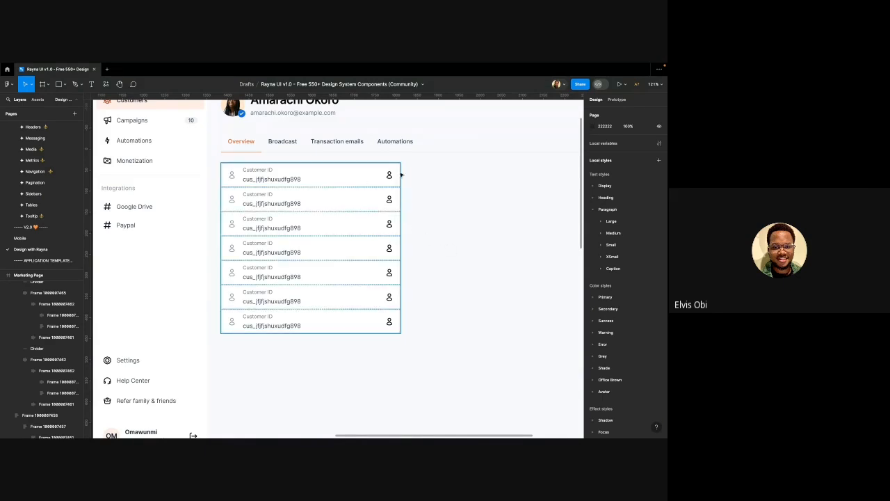
Drill into the first row's grey left icon to use as the style source
{"action": "left_click", "coordinate": [233, 174]}
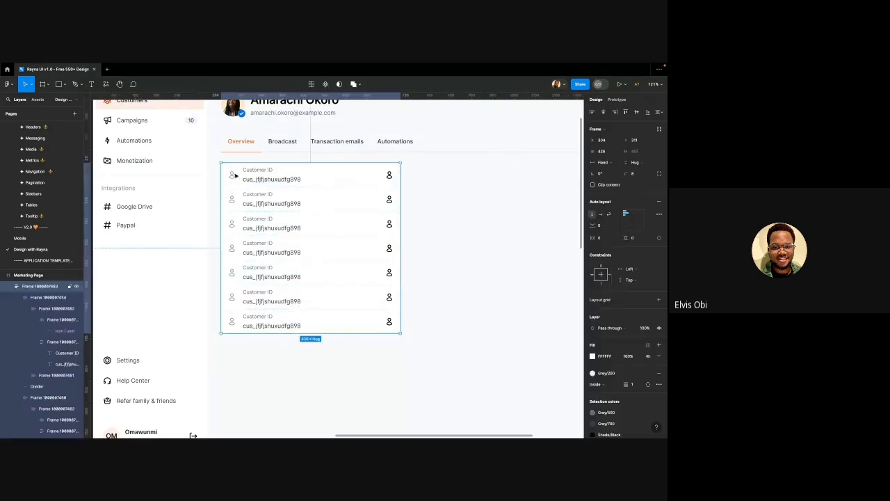
{"action": "double_click", "coordinate": [233, 174]}
{"action": "double_click", "coordinate": [234, 175]}
{"action": "double_click", "coordinate": [233, 175]}
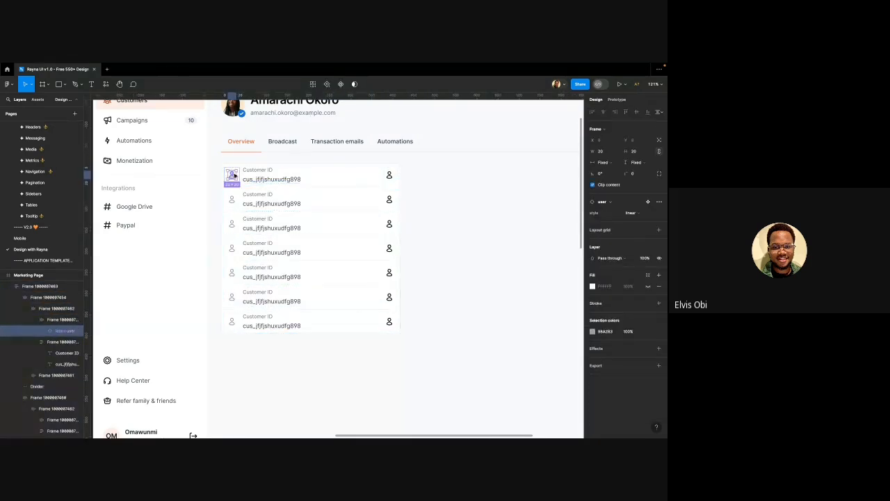
{"action": "key", "text": "Escape"}
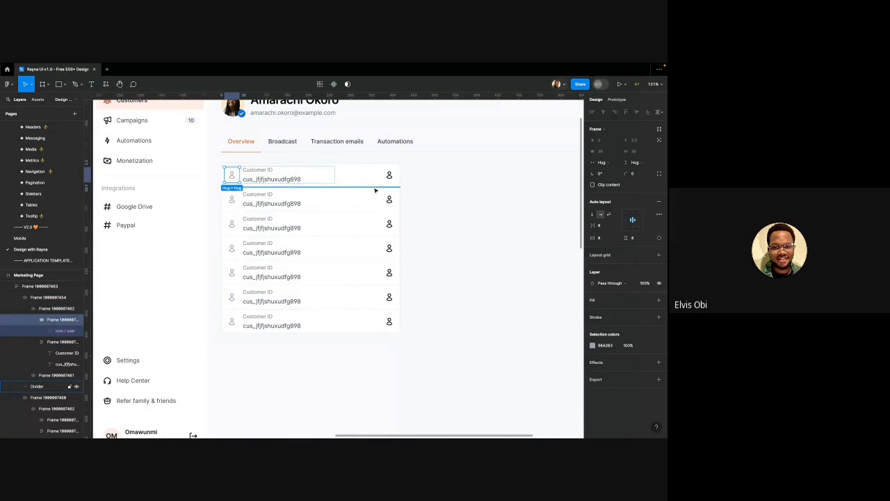
Select the seven right-hand icons and paste the grey 98A2B3 styling onto them
{"action": "left_click", "coordinate": [389, 174]}
{"action": "left_click", "coordinate": [388, 202], "text": "shift"}
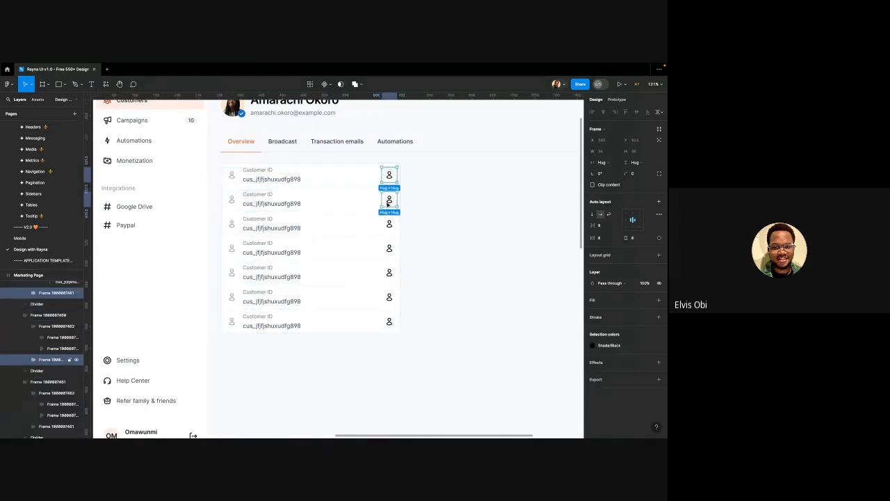
{"action": "left_click", "coordinate": [389, 224], "text": "shift"}
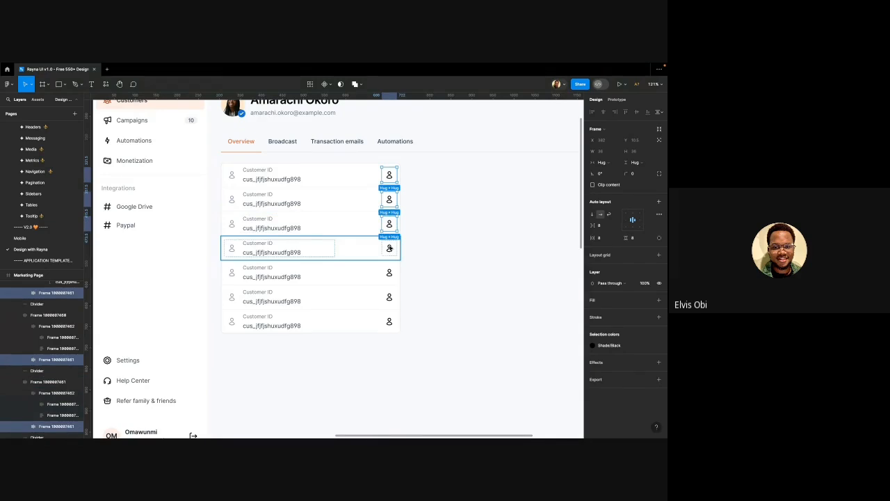
{"action": "left_click", "coordinate": [388, 178]}
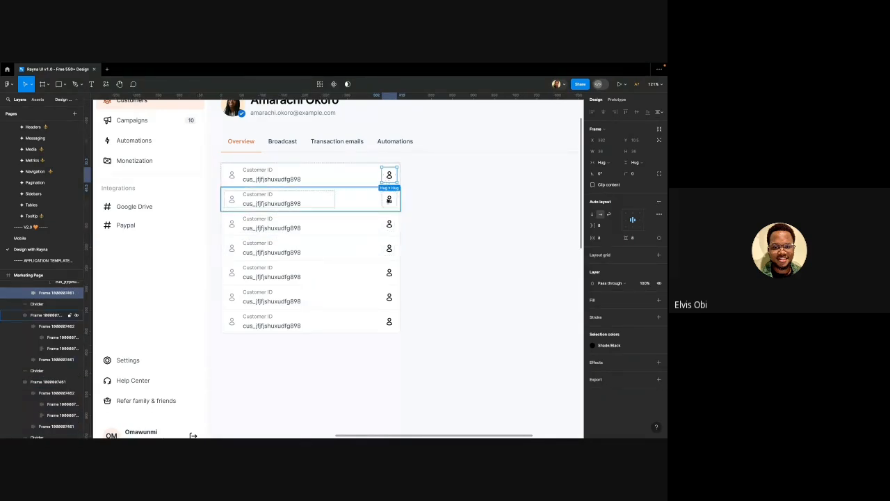
{"action": "left_click", "coordinate": [389, 200], "text": "shift"}
{"action": "left_click", "coordinate": [389, 226], "text": "shift"}
{"action": "left_click", "coordinate": [389, 224], "text": "shift"}
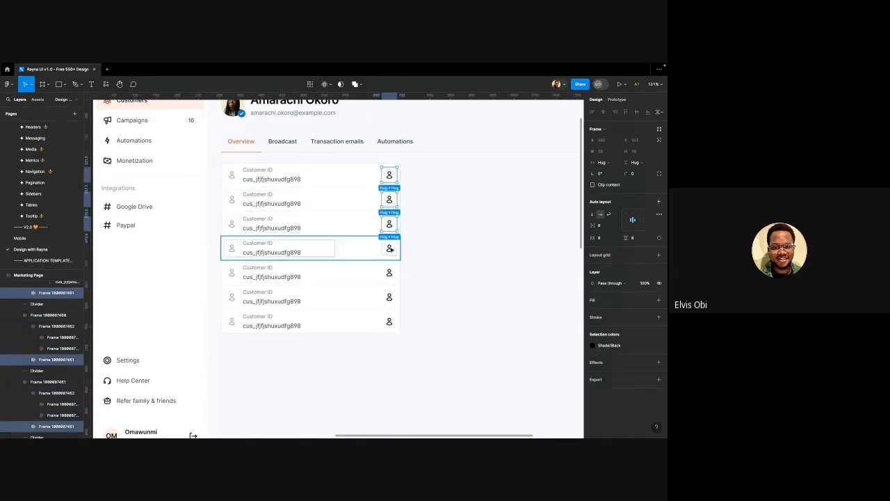
{"action": "left_click", "coordinate": [389, 248], "text": "shift"}
{"action": "left_click", "coordinate": [389, 272], "text": "shift"}
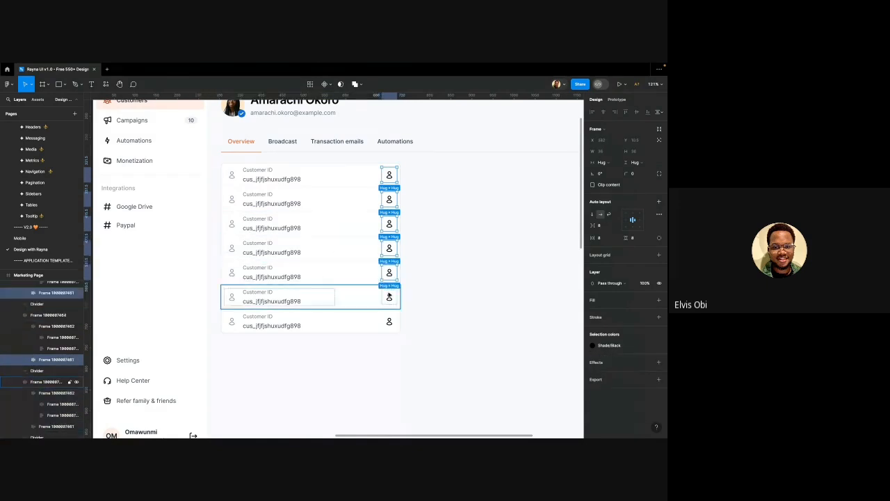
{"action": "left_click", "coordinate": [390, 297], "text": "shift"}
{"action": "left_click", "coordinate": [390, 321], "text": "shift"}
{"action": "key", "text": "alt"}
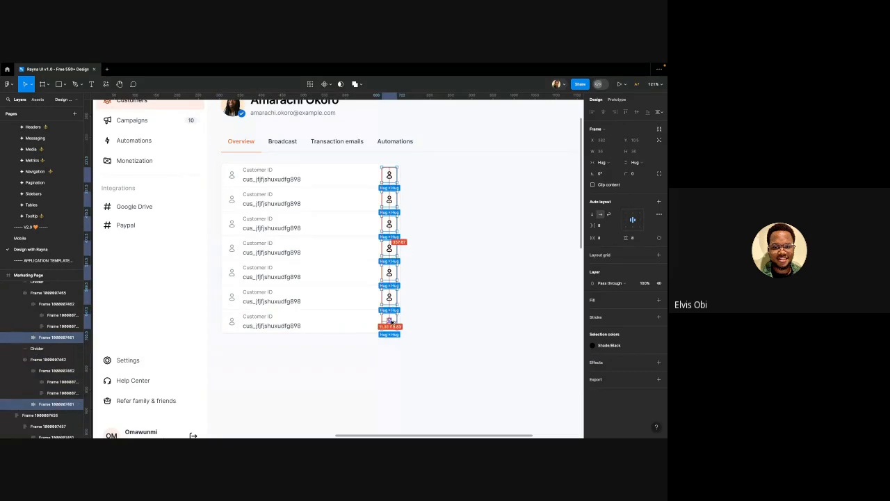
{"action": "key", "text": "ctrl+alt+v"}
{"action": "scroll", "coordinate": [392, 322], "scroll_direction": "right", "scroll_amount": 1}
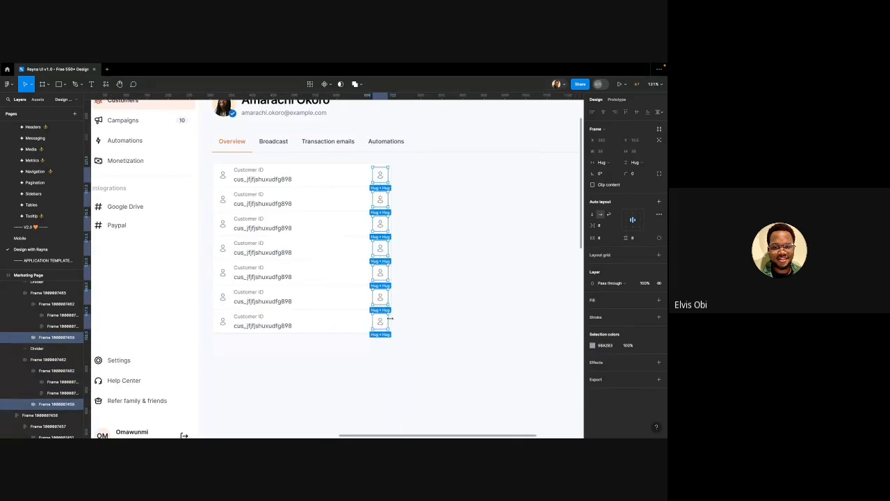
{"action": "left_click", "coordinate": [391, 174]}
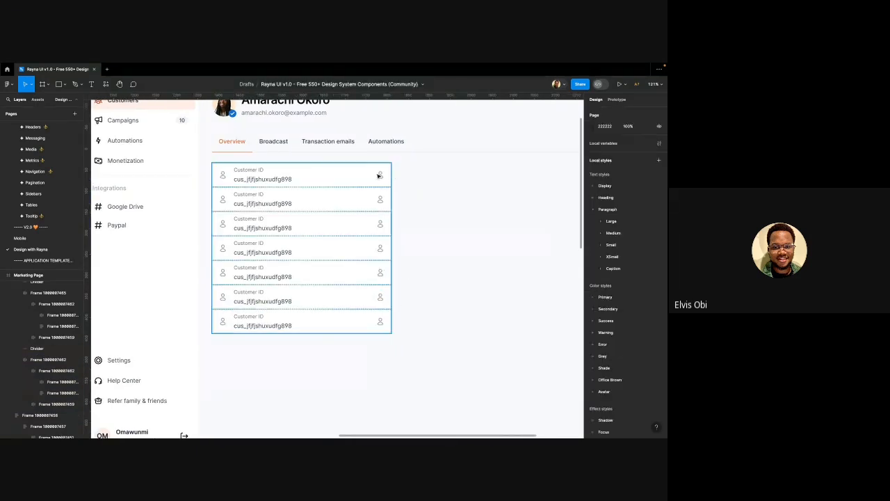
Swap the first row's right-hand person icon for the copy icon
{"action": "double_click", "coordinate": [380, 176]}
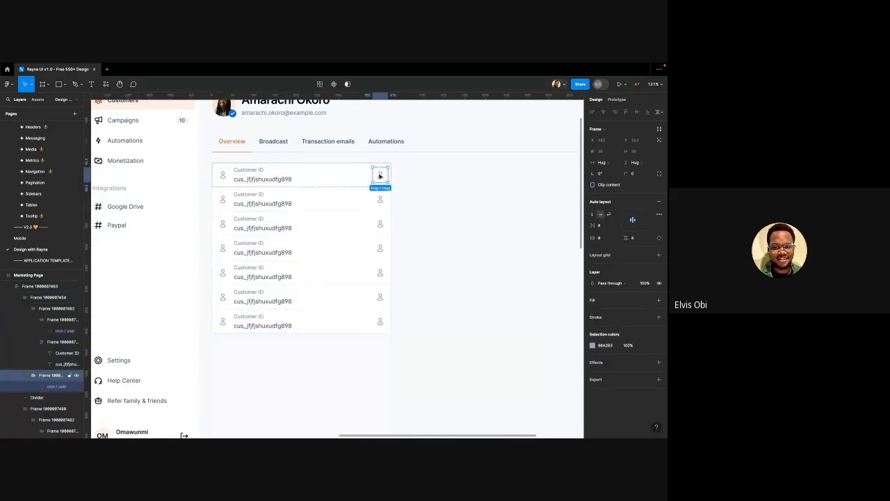
{"action": "double_click", "coordinate": [380, 176]}
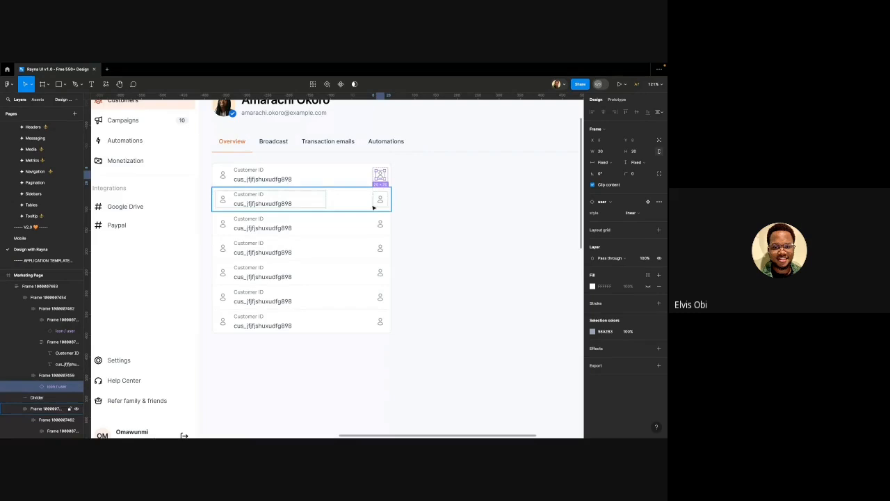
{"action": "left_click", "coordinate": [597, 208]}
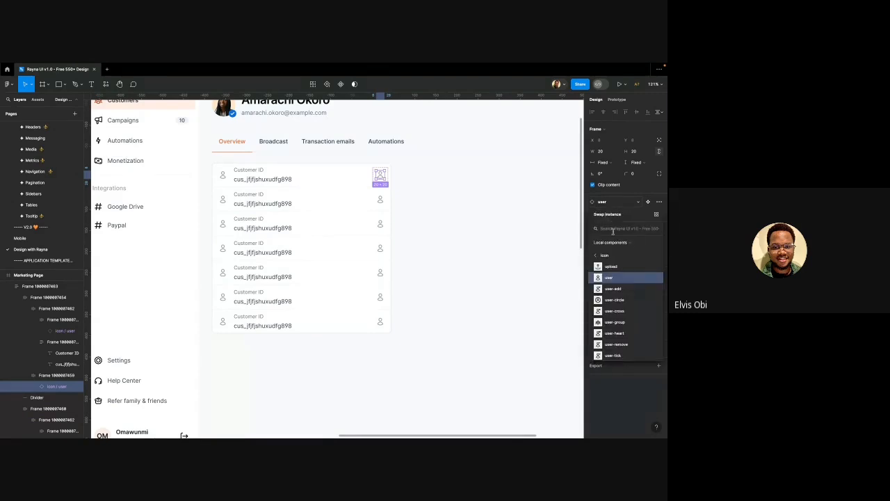
{"action": "type", "text": "copy"}
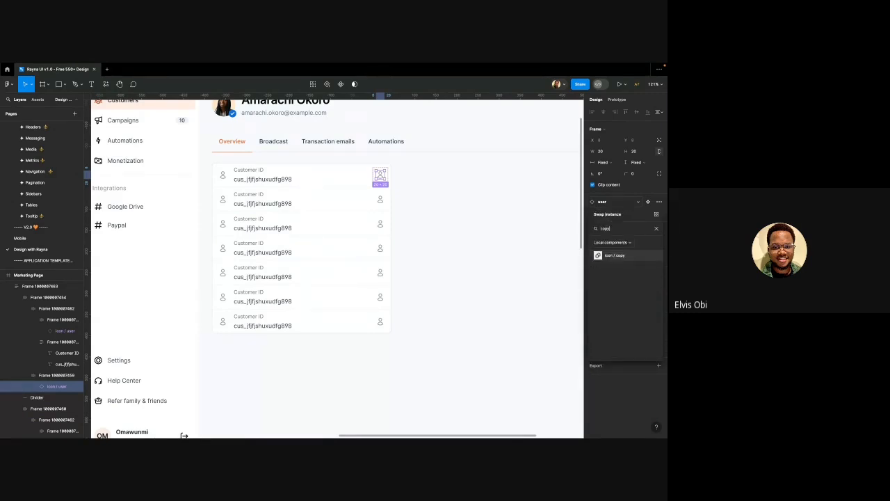
{"action": "left_click", "coordinate": [613, 257]}
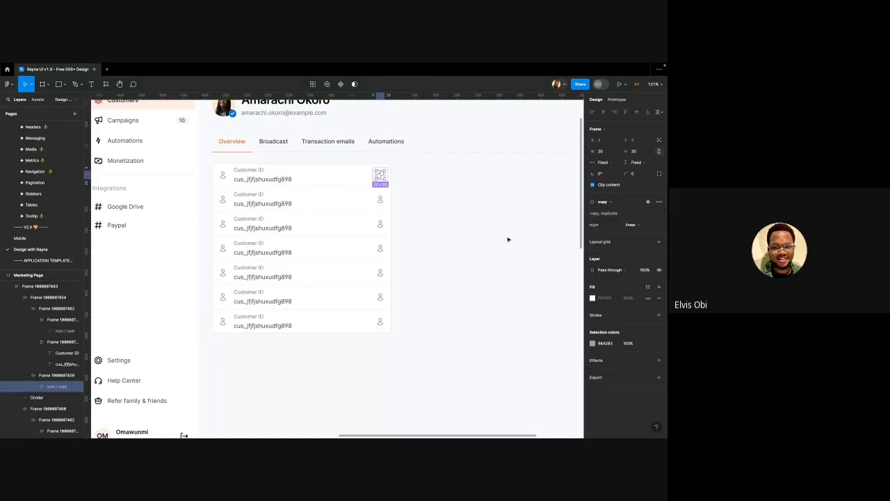
{"action": "left_click", "coordinate": [445, 192]}
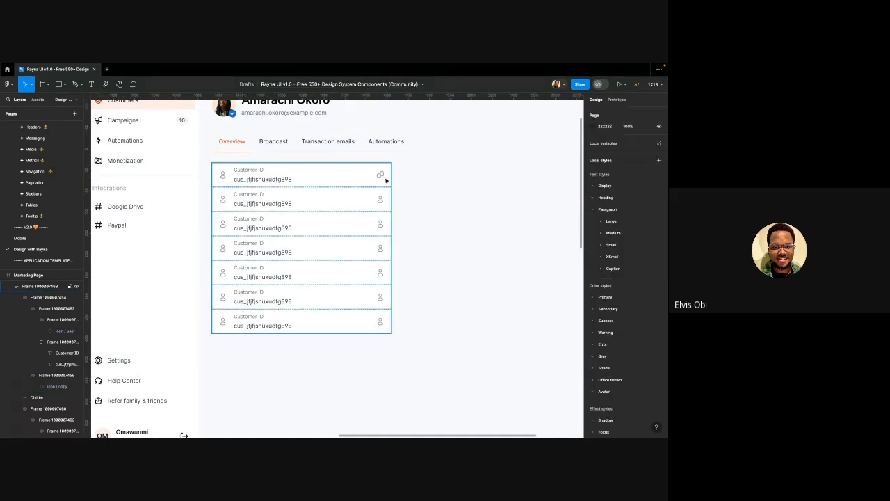
Select the right-hand icons in all seven rows, narrowing to the first copy icon's vector
{"action": "left_click", "coordinate": [382, 177]}
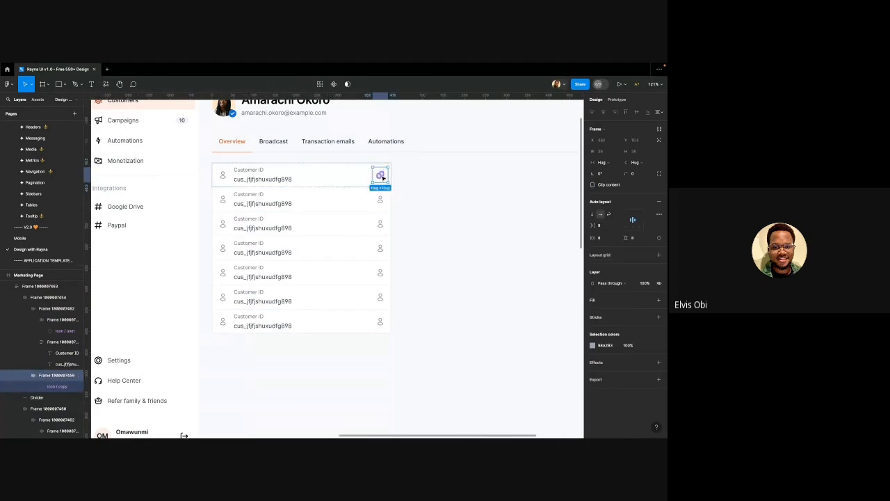
{"action": "left_click", "coordinate": [380, 199]}
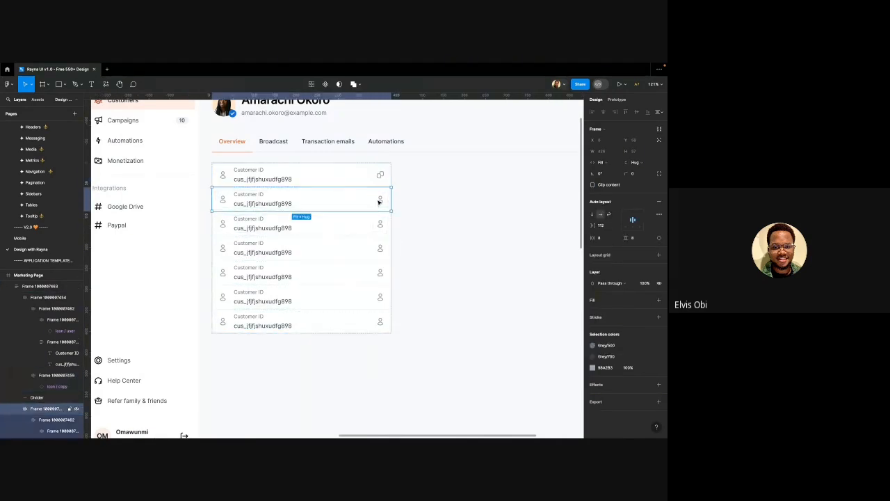
{"action": "left_click", "coordinate": [379, 224], "text": "shift"}
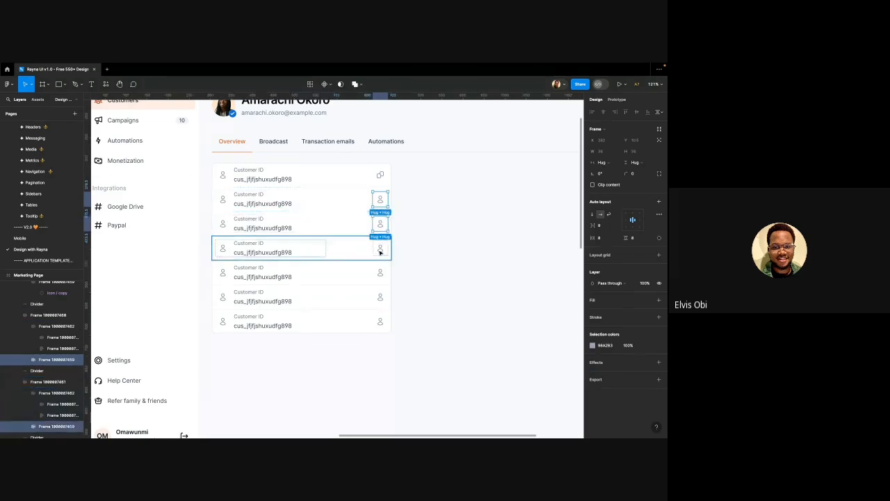
{"action": "left_click", "coordinate": [380, 248], "text": "shift"}
{"action": "left_click", "coordinate": [380, 272], "text": "shift"}
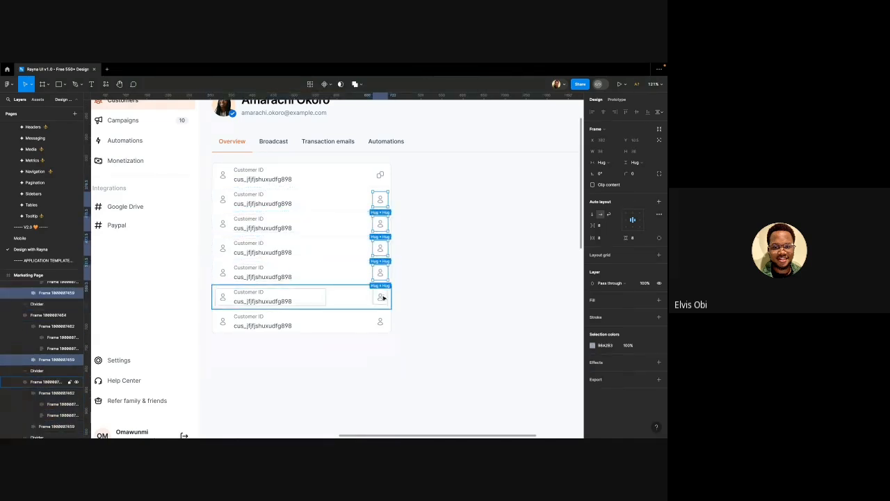
{"action": "left_click", "coordinate": [380, 297], "text": "shift"}
{"action": "left_click", "coordinate": [381, 323], "text": "shift"}
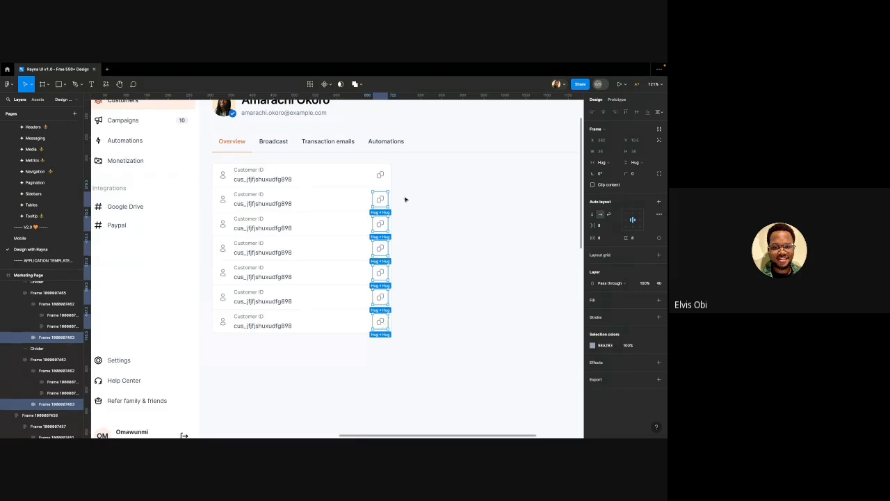
{"action": "left_click", "coordinate": [381, 180], "text": "shift"}
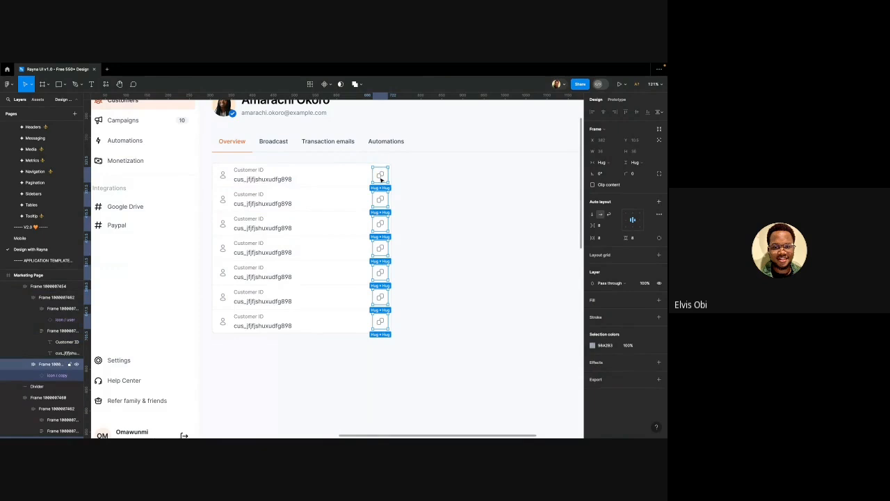
{"action": "left_click", "coordinate": [381, 180]}
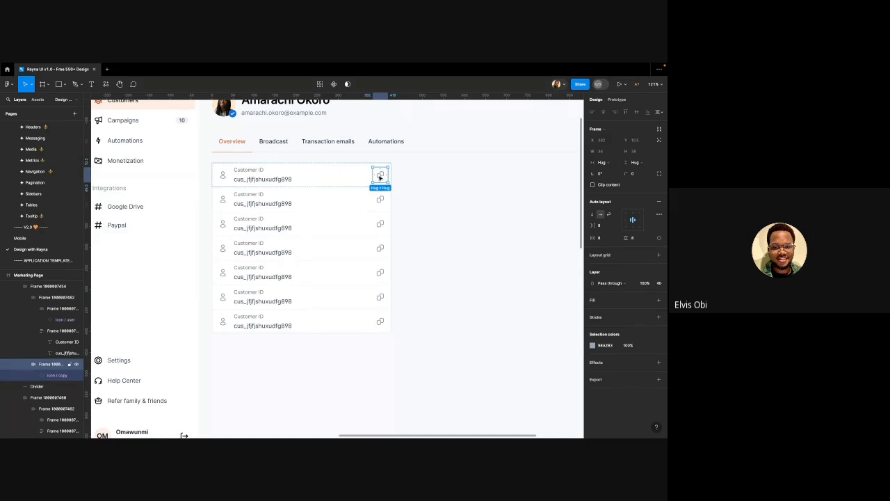
{"action": "left_click", "coordinate": [379, 178]}
{"action": "double_click", "coordinate": [380, 178]}
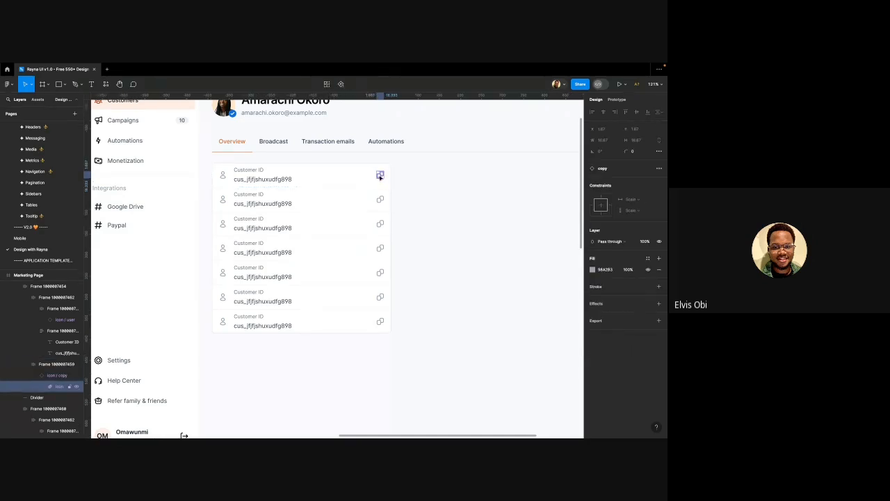
Clear the selection and pan around to review the seven rows
{"action": "scroll", "coordinate": [380, 178], "scroll_direction": "up", "scroll_amount": 5}
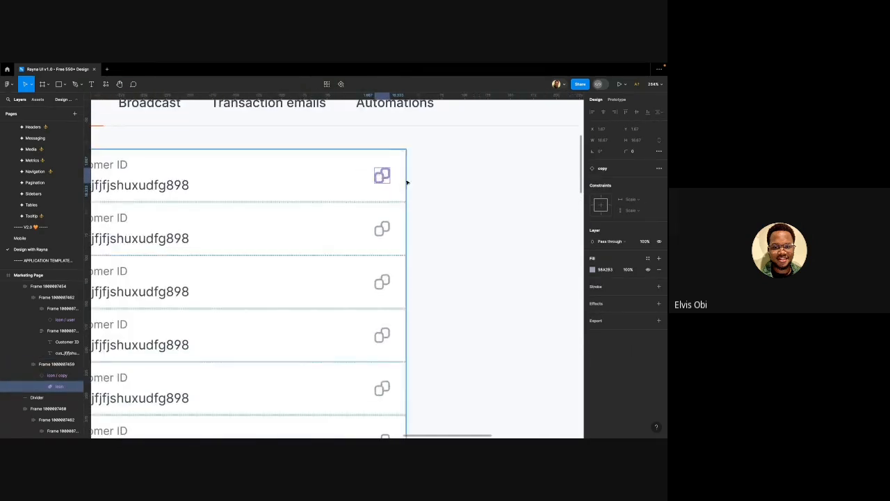
{"action": "left_click", "coordinate": [441, 182]}
{"action": "scroll", "coordinate": [412, 175], "scroll_direction": "down", "scroll_amount": 5}
{"action": "scroll", "coordinate": [411, 175], "scroll_direction": "down", "scroll_amount": 4}
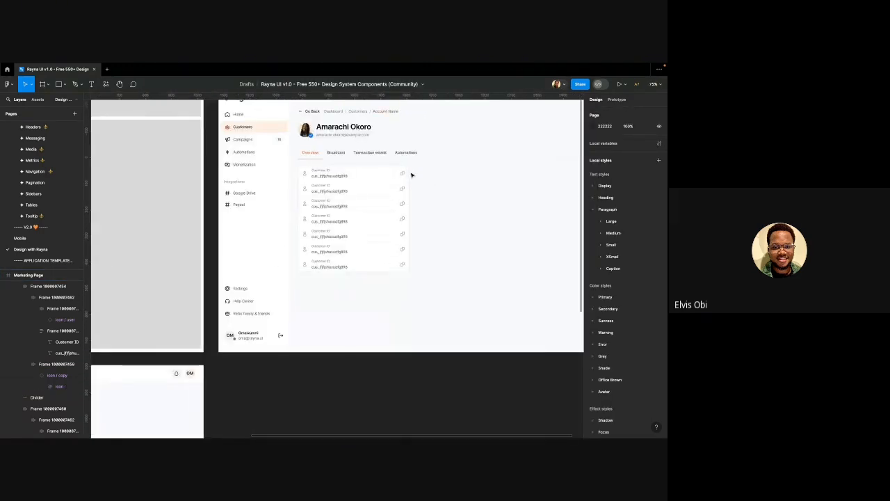
{"action": "scroll", "coordinate": [412, 176], "scroll_direction": "down", "scroll_amount": 3}
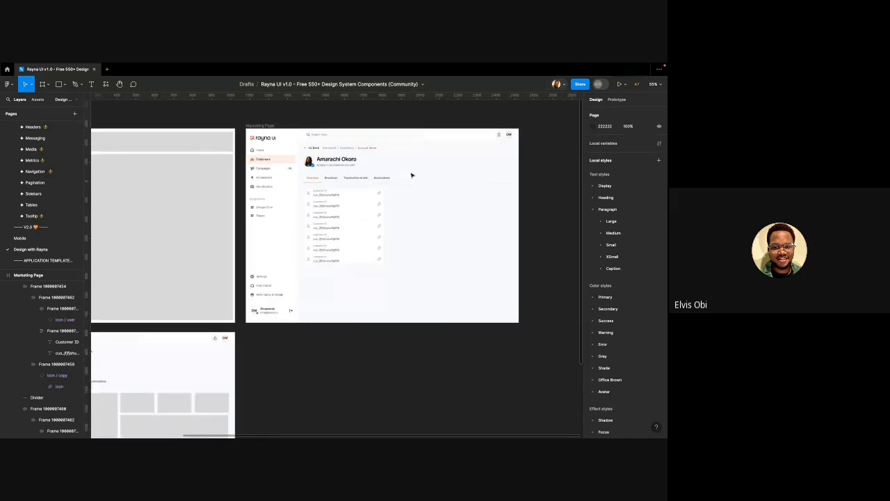
{"action": "scroll", "coordinate": [411, 175], "scroll_direction": "right", "scroll_amount": 2}
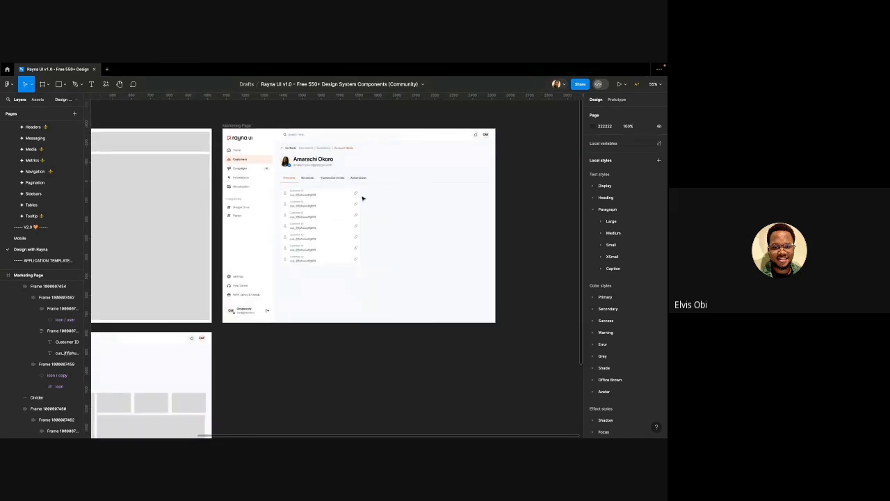
{"action": "scroll", "coordinate": [355, 200], "scroll_direction": "up", "scroll_amount": 3}
{"action": "scroll", "coordinate": [316, 201], "scroll_direction": "up", "scroll_amount": 4}
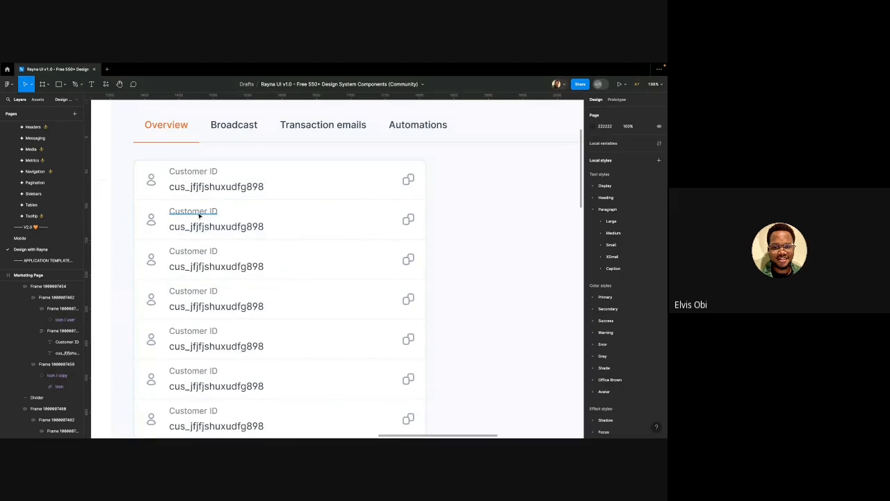
Relabel the second row 'Email' and enter the customer's e-mail address as its value
{"action": "double_click", "coordinate": [199, 212]}
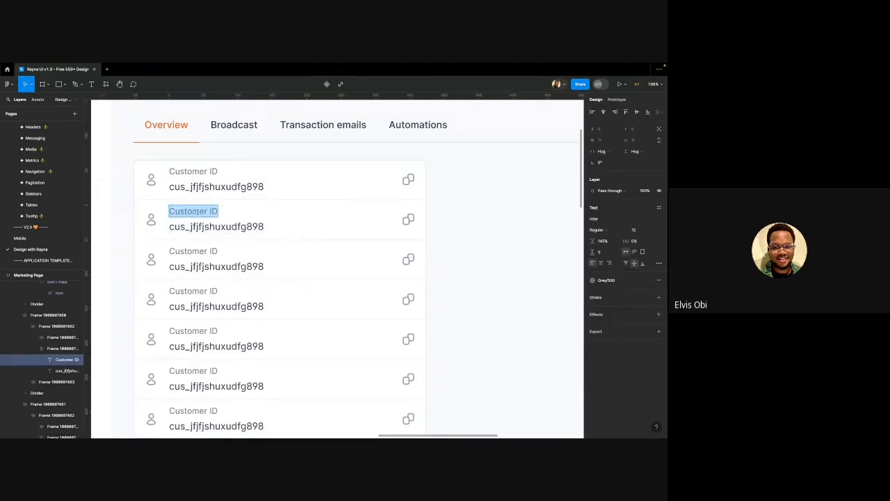
{"action": "type", "text": "Email"}
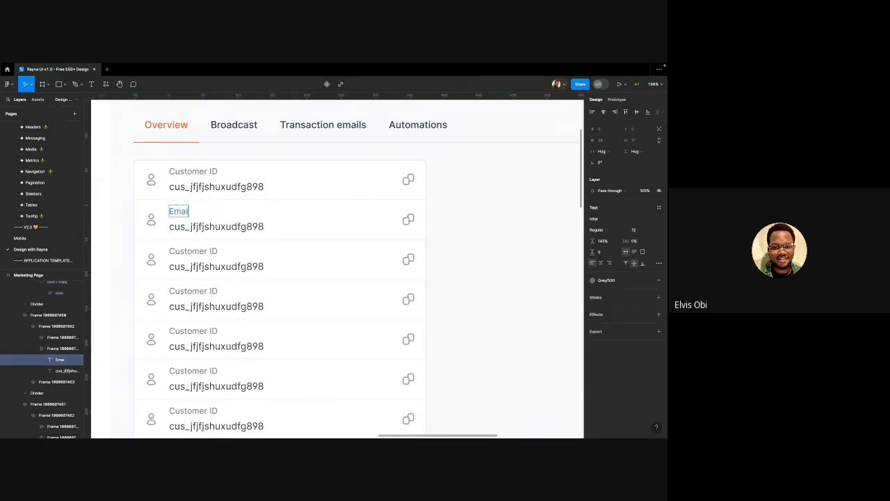
{"action": "double_click", "coordinate": [206, 228]}
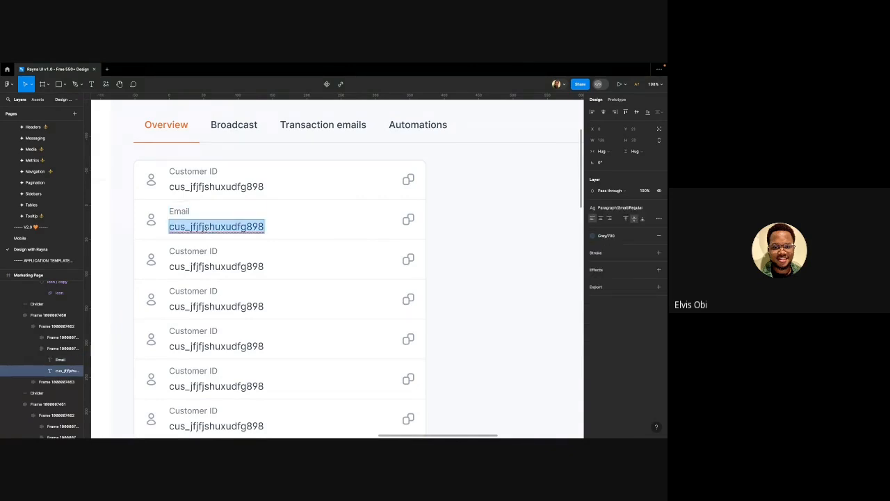
{"action": "type", "text": "ama"}
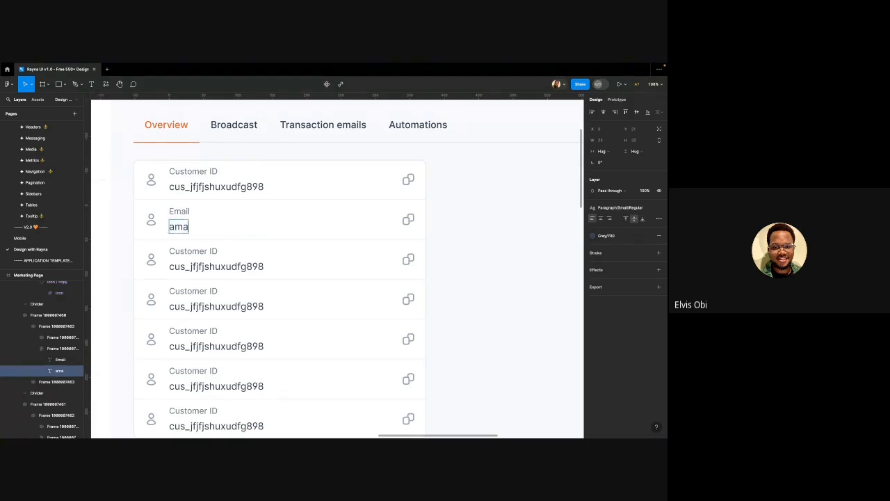
{"action": "type", "text": "rchi.oko"}
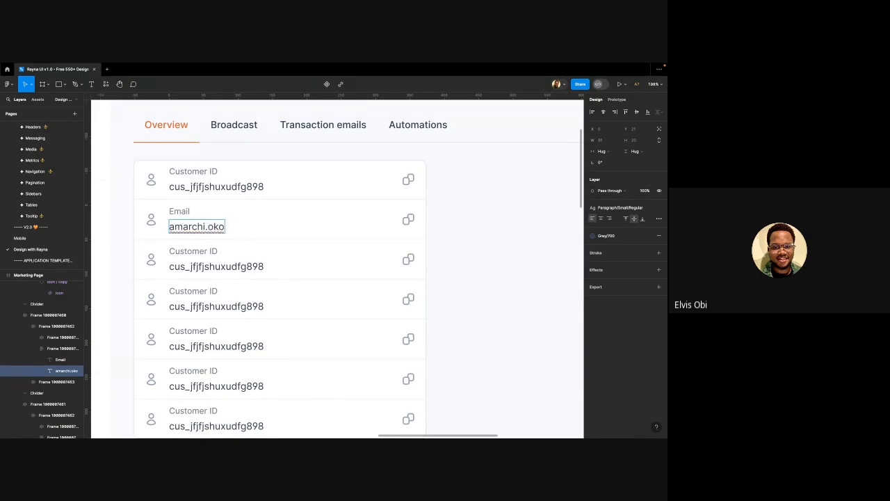
{"action": "type", "text": "@example.com"}
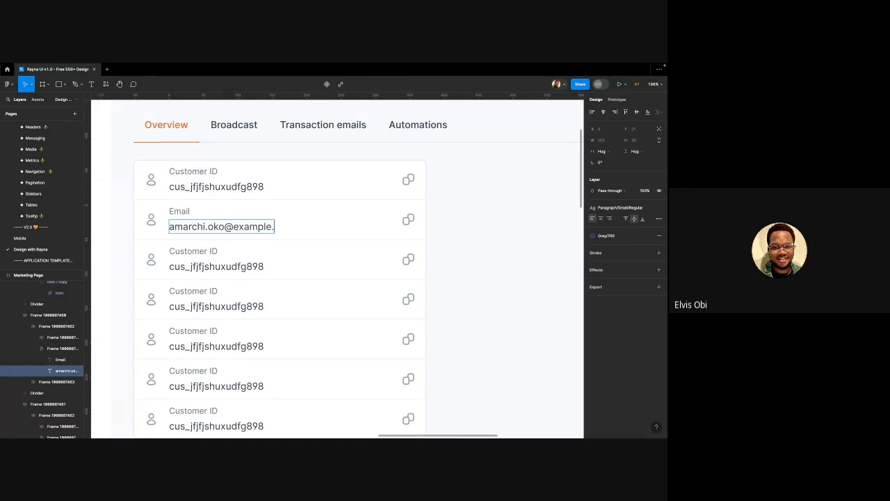
{"action": "double_click", "coordinate": [177, 253]}
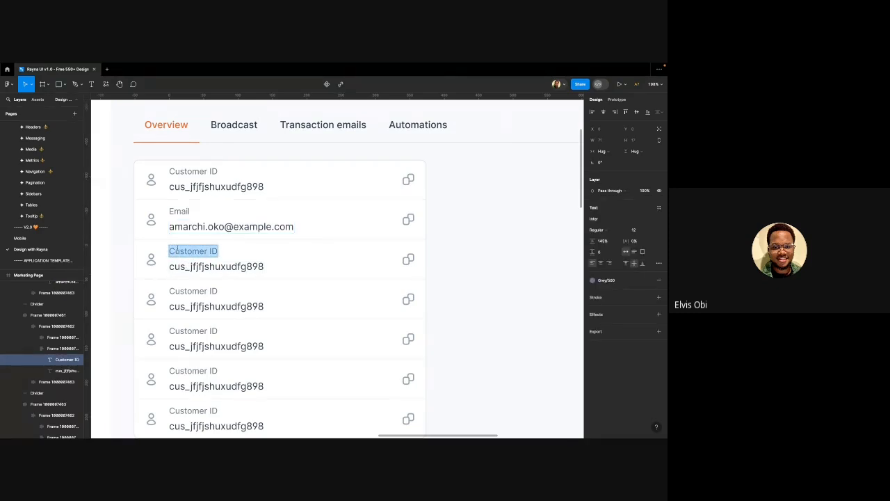
Relabel rows three and four as 'First Name' and 'Last Name'
{"action": "key", "text": "BackSpace"}
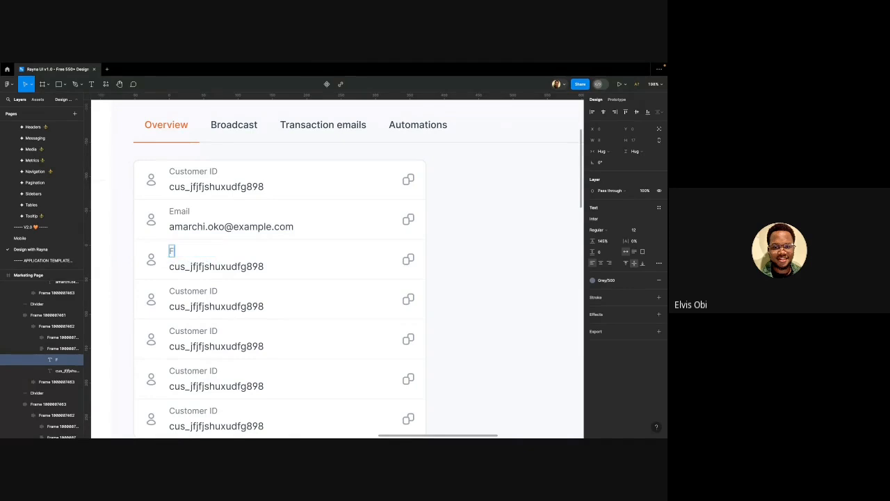
{"action": "type", "text": "First Name"}
{"action": "left_click", "coordinate": [176, 293]}
{"action": "double_click", "coordinate": [174, 293]}
{"action": "type", "text": "L"}
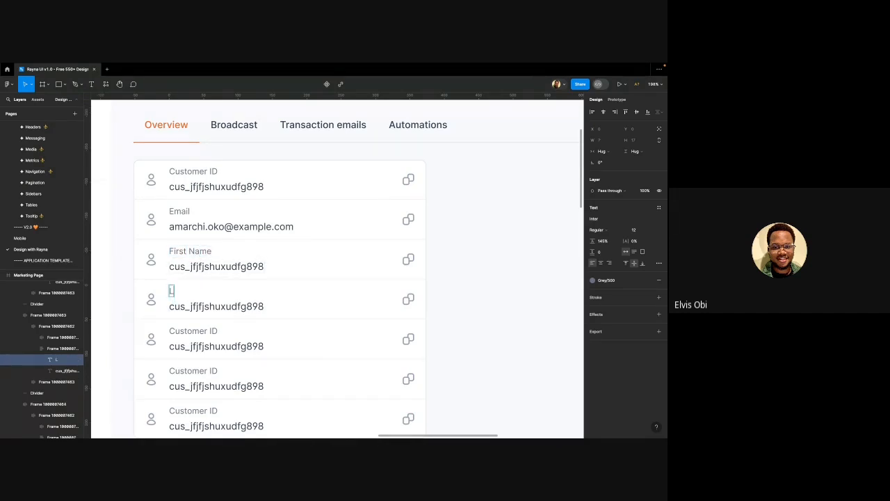
{"action": "type", "text": "ast Name"}
Relabel rows five to seven as 'Phone Number', 'URL' and 'Date Created'
{"action": "scroll", "coordinate": [183, 300], "scroll_direction": "down", "scroll_amount": 2}
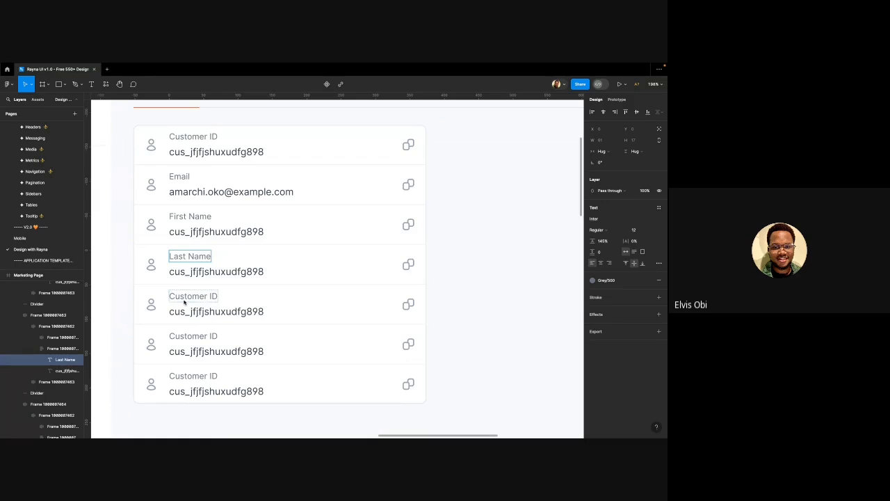
{"action": "double_click", "coordinate": [183, 300]}
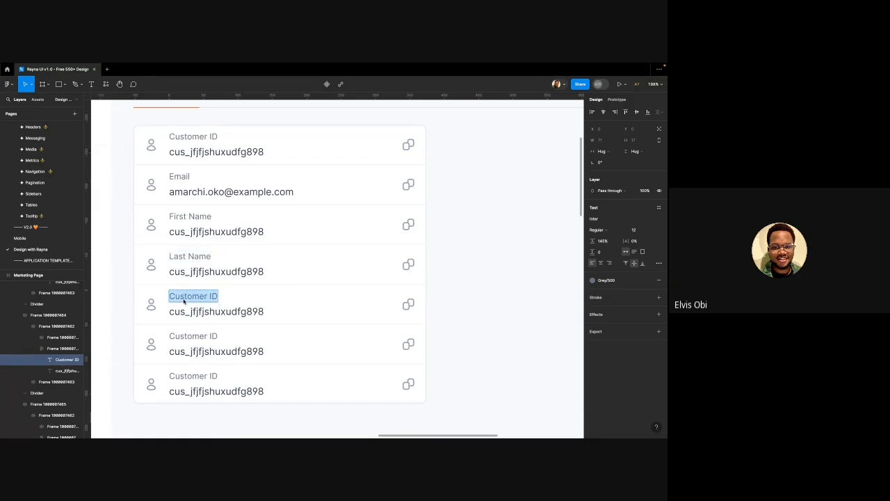
{"action": "type", "text": "Phone"}
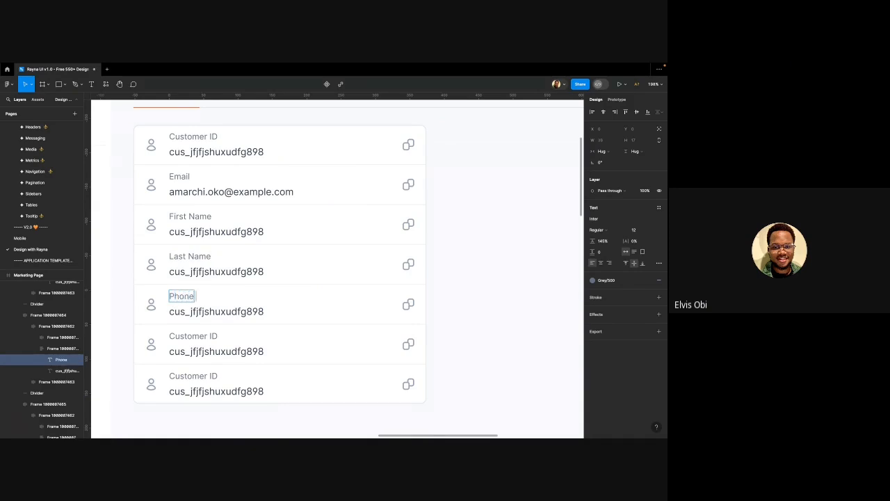
{"action": "type", "text": " Number"}
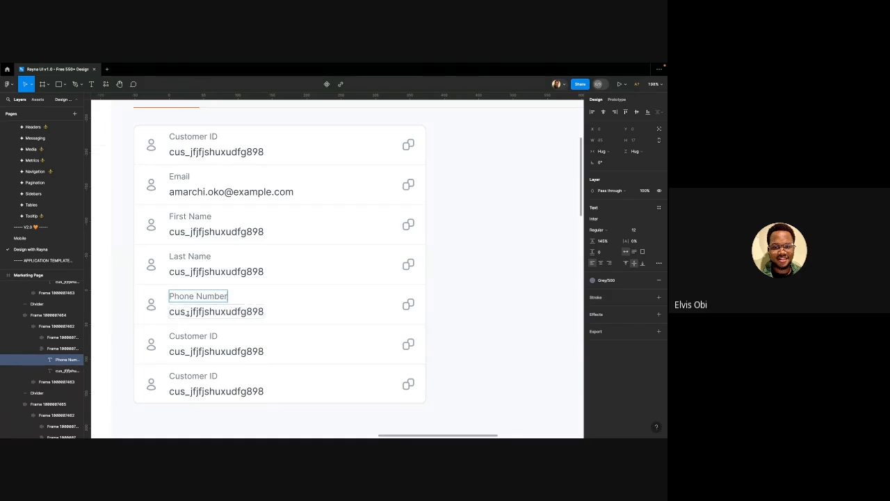
{"action": "triple_click", "coordinate": [189, 337]}
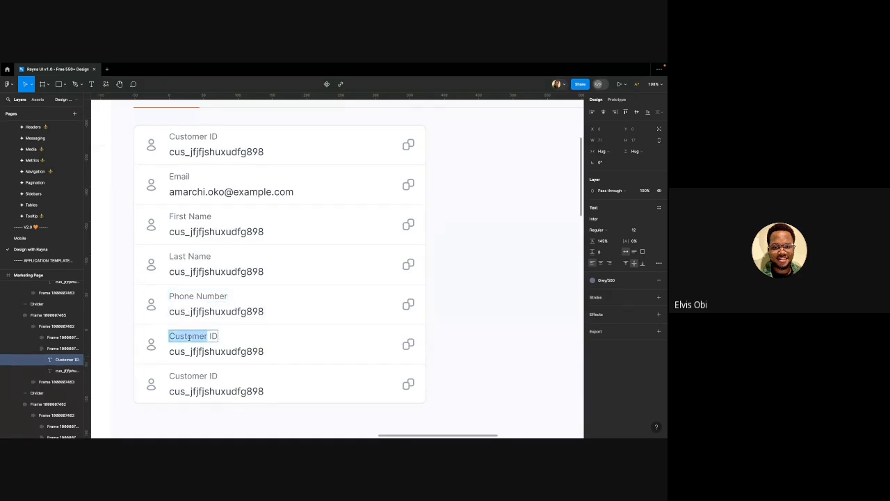
{"action": "type", "text": "URL"}
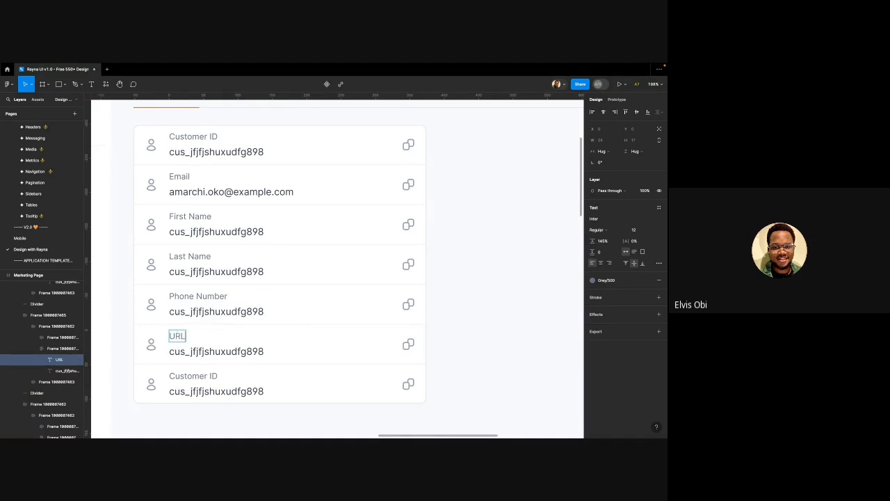
{"action": "triple_click", "coordinate": [197, 376]}
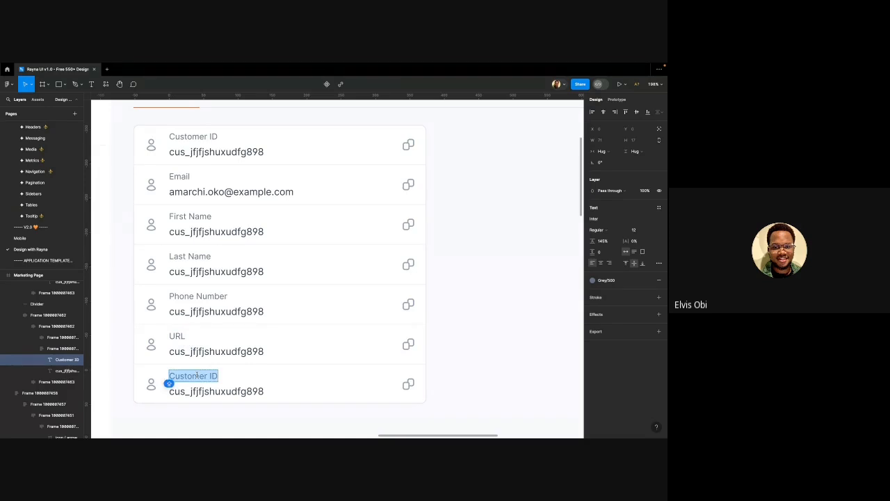
{"action": "type", "text": "dA"}
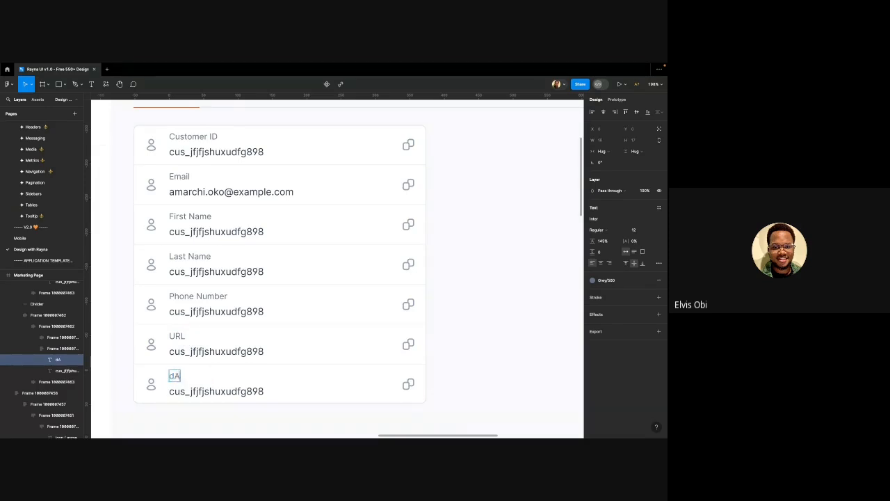
{"action": "key", "text": "BackSpace"}
{"action": "key", "text": "BackSpace"}
{"action": "type", "text": "Date Created"}
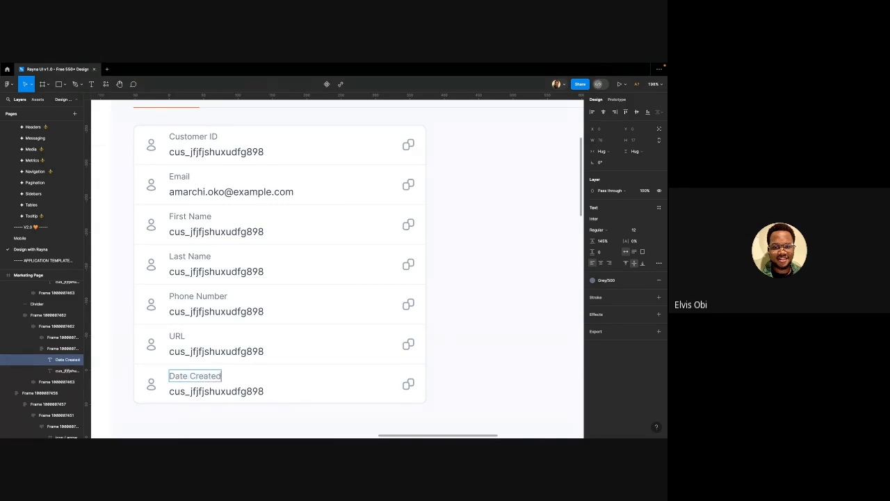
{"action": "scroll", "coordinate": [254, 362], "scroll_direction": "down", "scroll_amount": 3}
{"action": "left_click", "coordinate": [340, 304]}
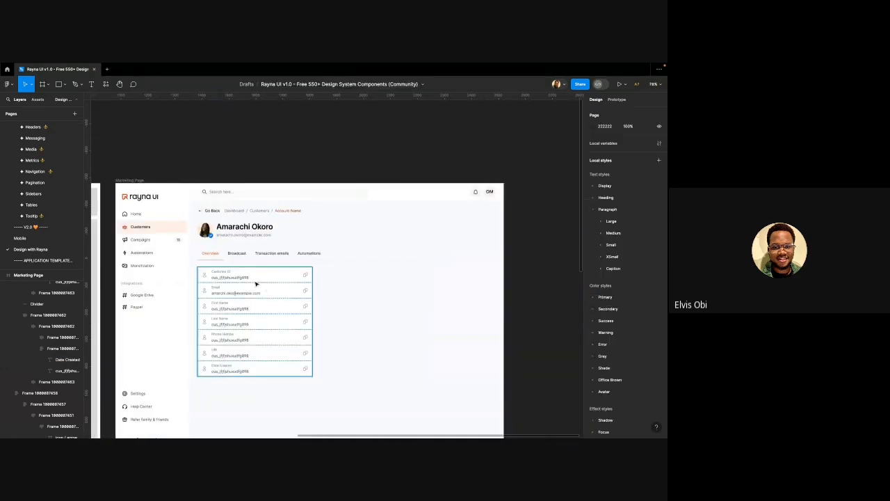
Swap the Email row's person icon for the mail icon
{"action": "scroll", "coordinate": [245, 280], "scroll_direction": "down", "scroll_amount": 1}
{"action": "scroll", "coordinate": [218, 267], "scroll_direction": "up", "scroll_amount": 5}
{"action": "scroll", "coordinate": [218, 266], "scroll_direction": "up", "scroll_amount": 5}
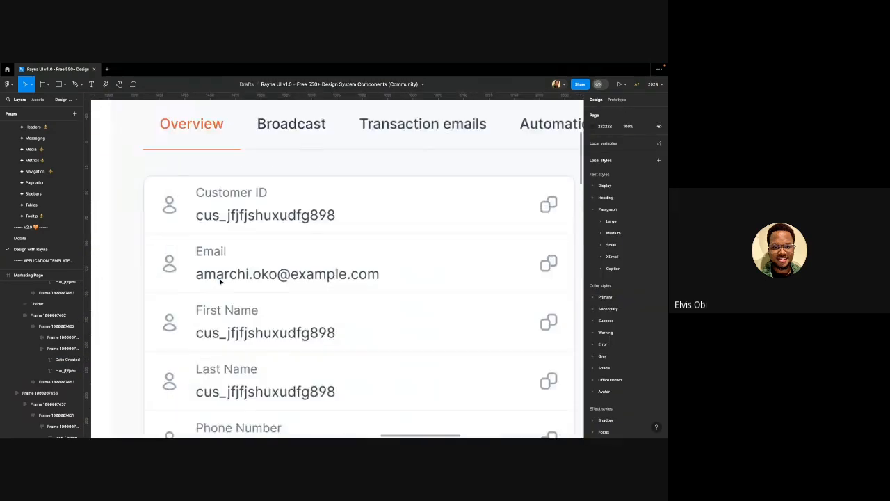
{"action": "left_click", "coordinate": [151, 257]}
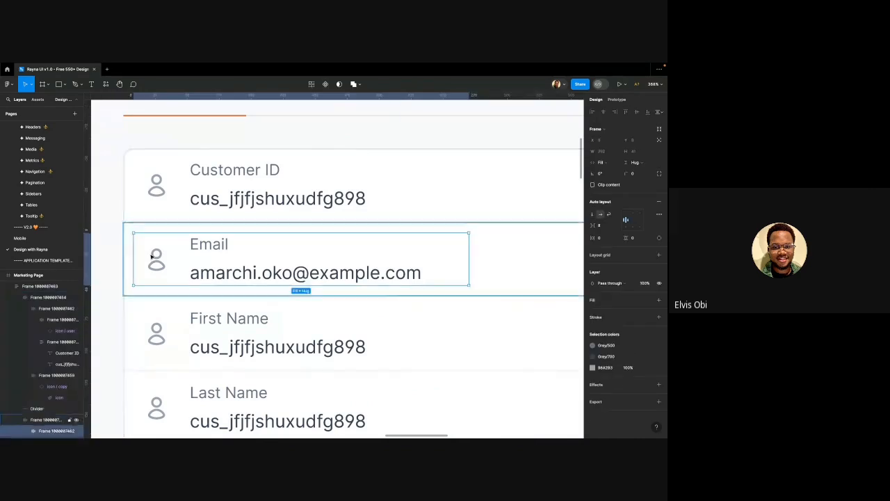
{"action": "left_click", "coordinate": [155, 258]}
{"action": "scroll", "coordinate": [376, 230], "scroll_direction": "down", "scroll_amount": 2}
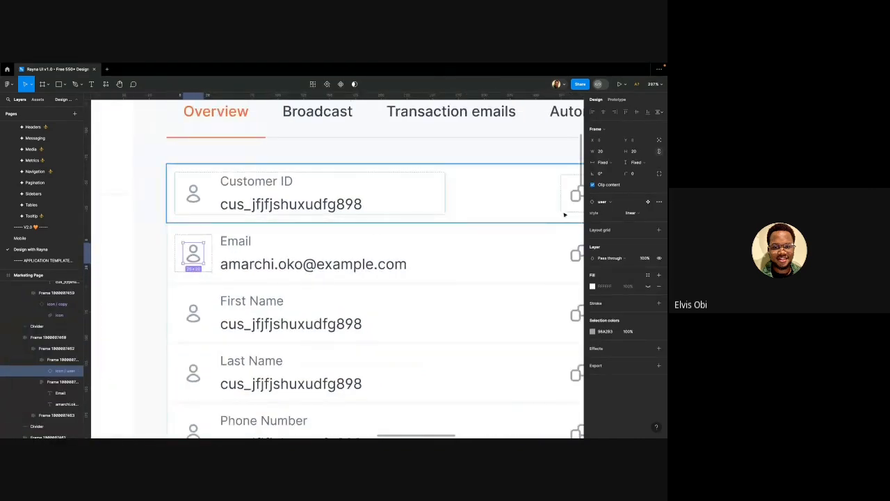
{"action": "left_click", "coordinate": [597, 202]}
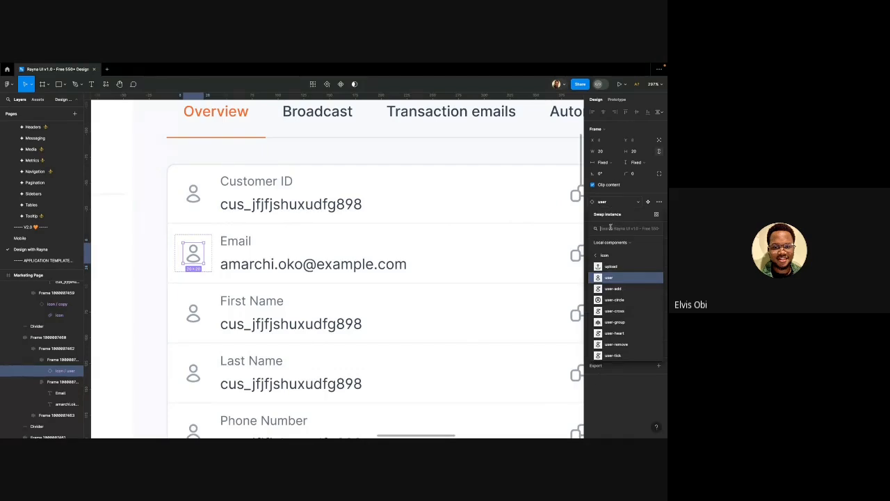
{"action": "type", "text": "ena"}
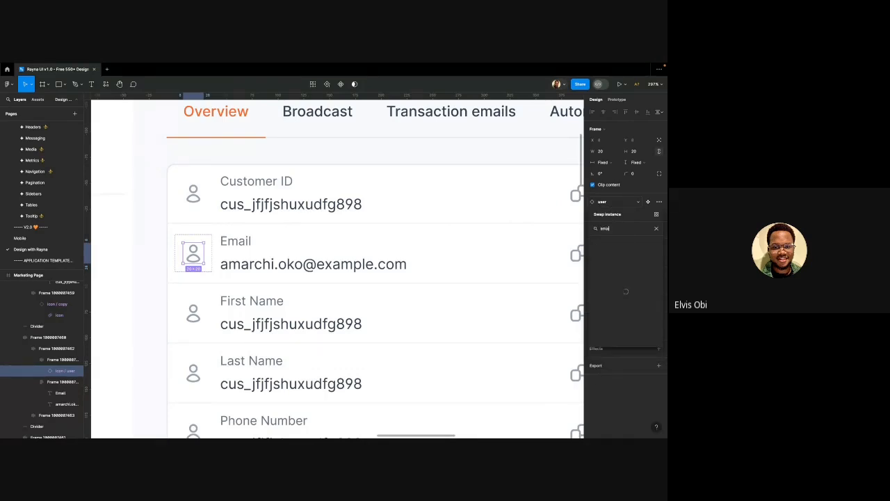
{"action": "type", "text": "il"}
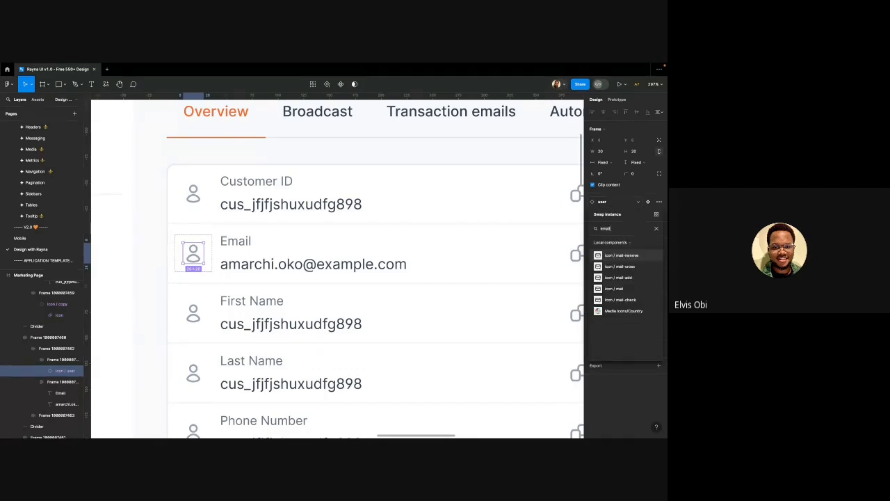
{"action": "left_click", "coordinate": [612, 288]}
{"action": "scroll", "coordinate": [303, 256], "scroll_direction": "down", "scroll_amount": 5}
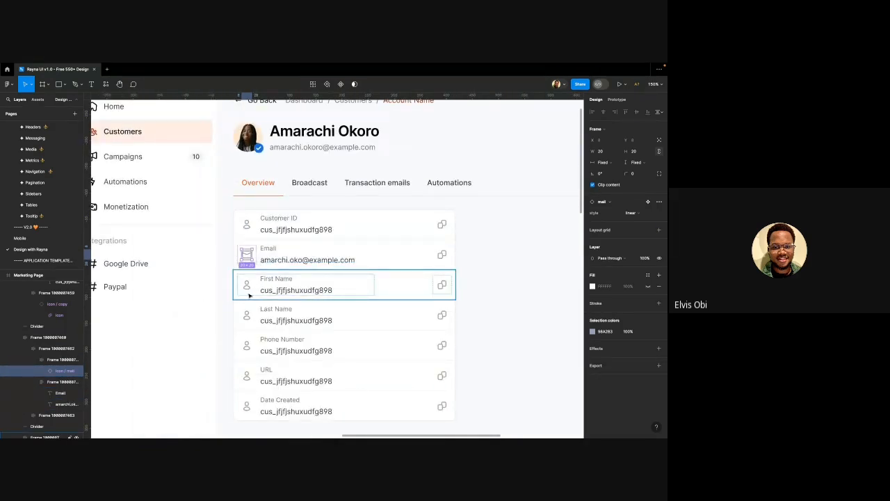
{"action": "scroll", "coordinate": [248, 295], "scroll_direction": "up", "scroll_amount": 3}
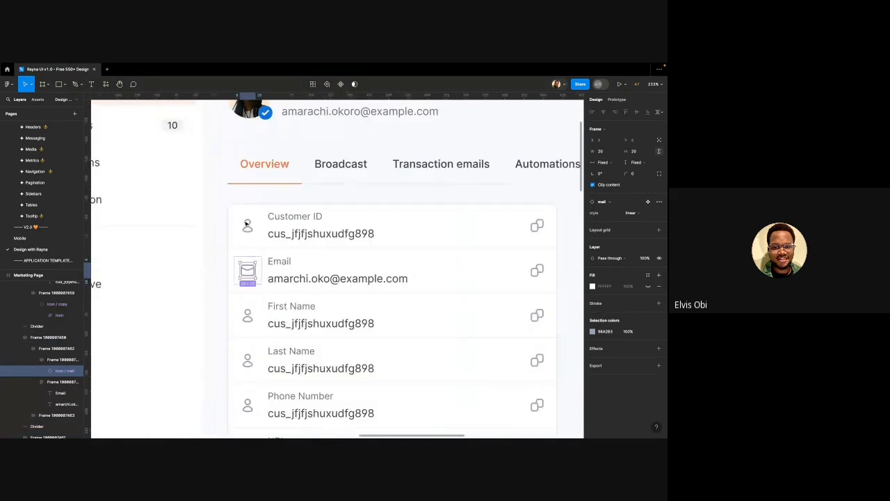
{"action": "left_click", "coordinate": [247, 226]}
{"action": "double_click", "coordinate": [247, 226]}
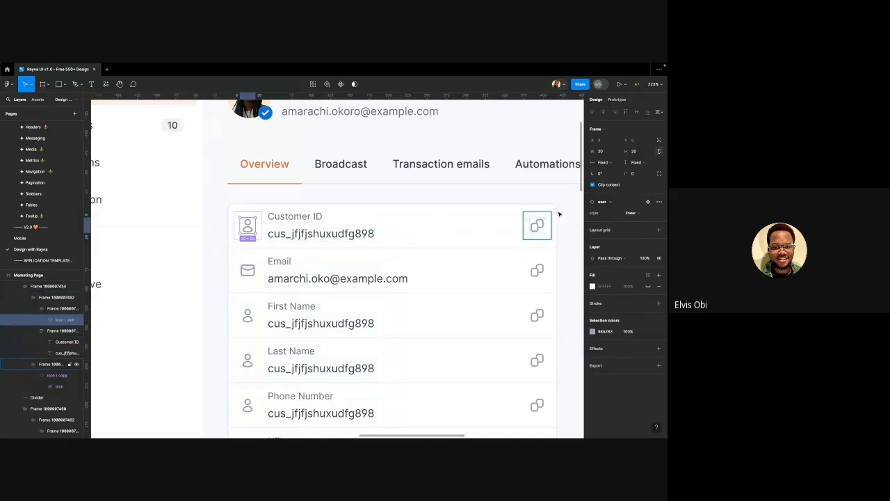
Swap the Customer ID row's icon for the users icon
{"action": "left_click", "coordinate": [624, 204]}
{"action": "type", "text": "user"}
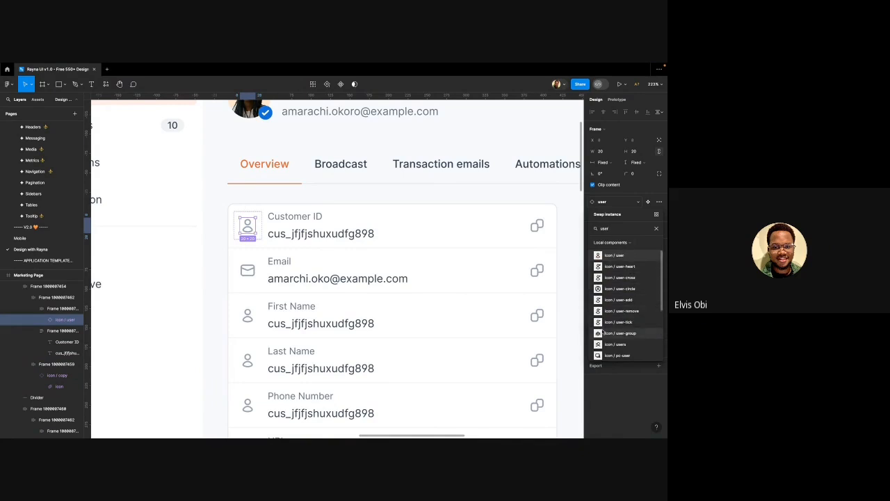
{"action": "scroll", "coordinate": [604, 330], "scroll_direction": "down", "scroll_amount": 3}
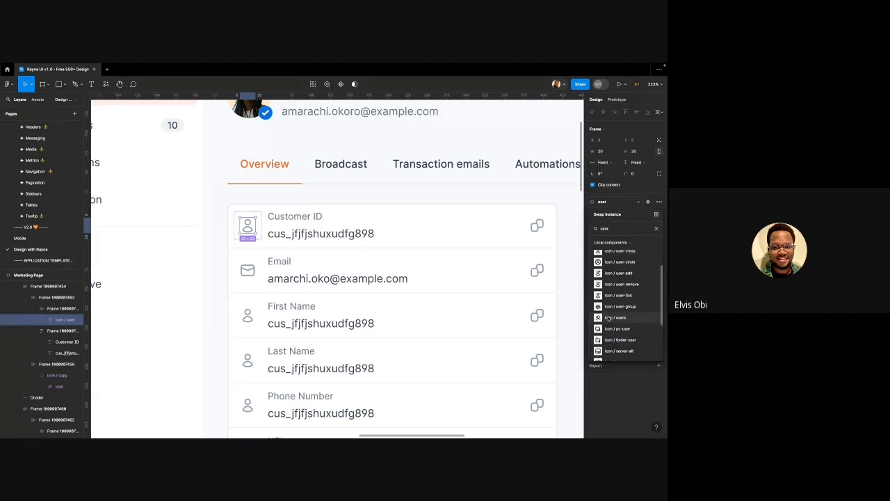
{"action": "left_click", "coordinate": [609, 319]}
Swap the Phone Number row's person icon for the call handset icon
{"action": "scroll", "coordinate": [258, 260], "scroll_direction": "down", "scroll_amount": 2}
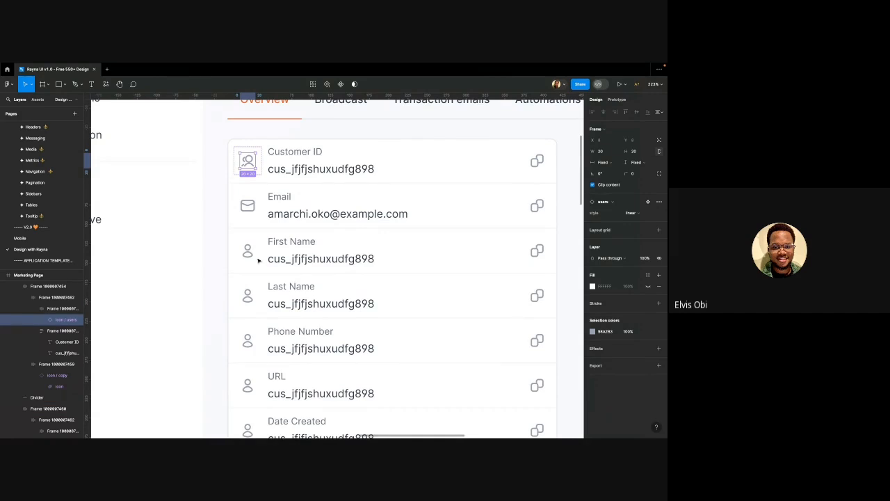
{"action": "scroll", "coordinate": [258, 260], "scroll_direction": "down", "scroll_amount": 1}
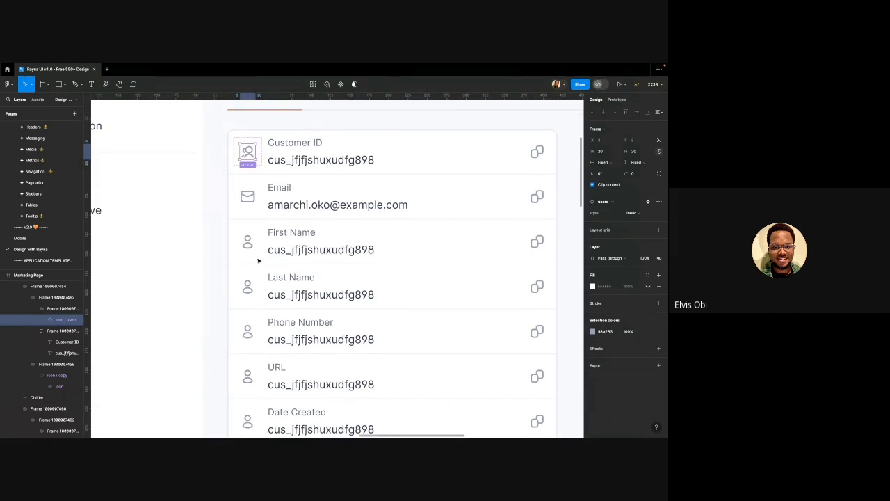
{"action": "left_click", "coordinate": [249, 340]}
{"action": "left_click", "coordinate": [250, 332]}
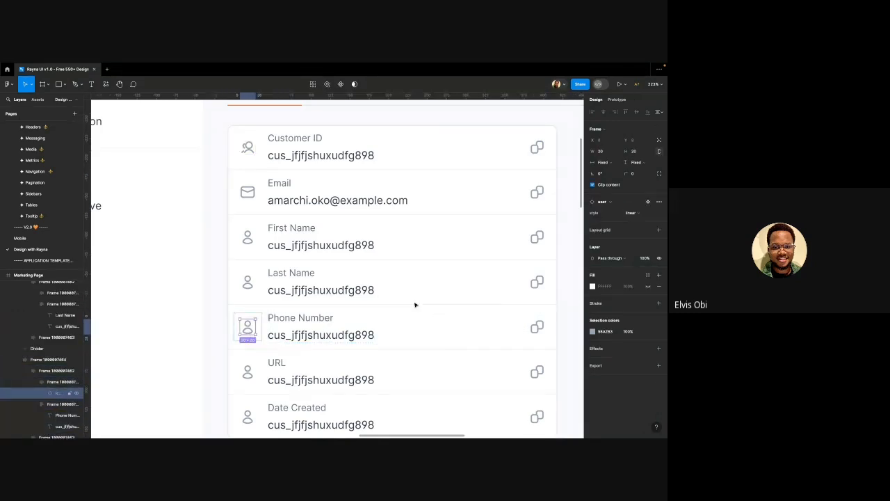
{"action": "left_click", "coordinate": [612, 202]}
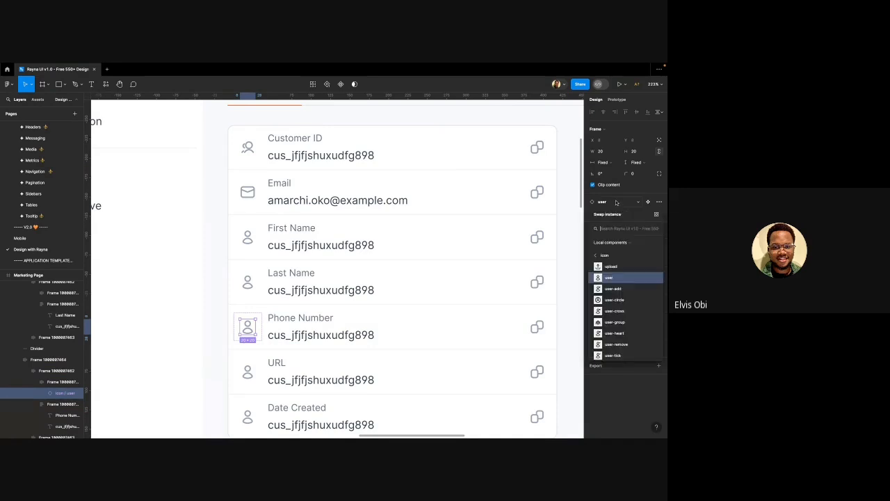
{"action": "type", "text": "ph"}
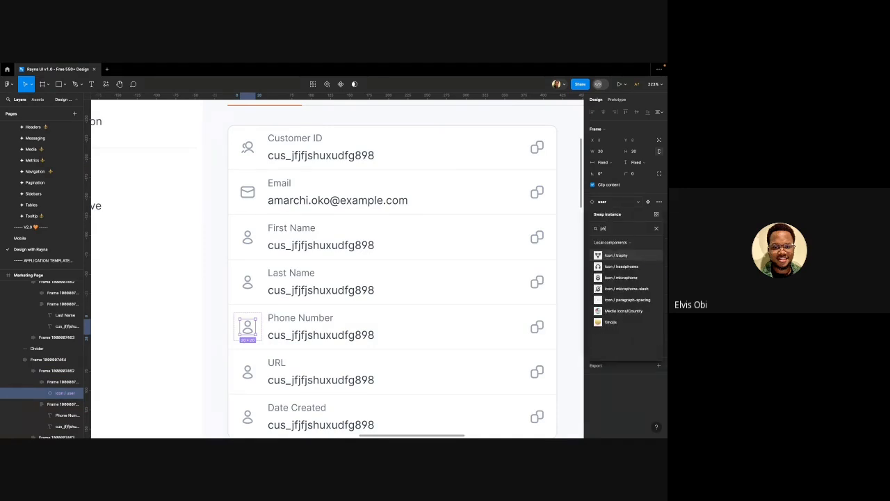
{"action": "type", "text": "one"}
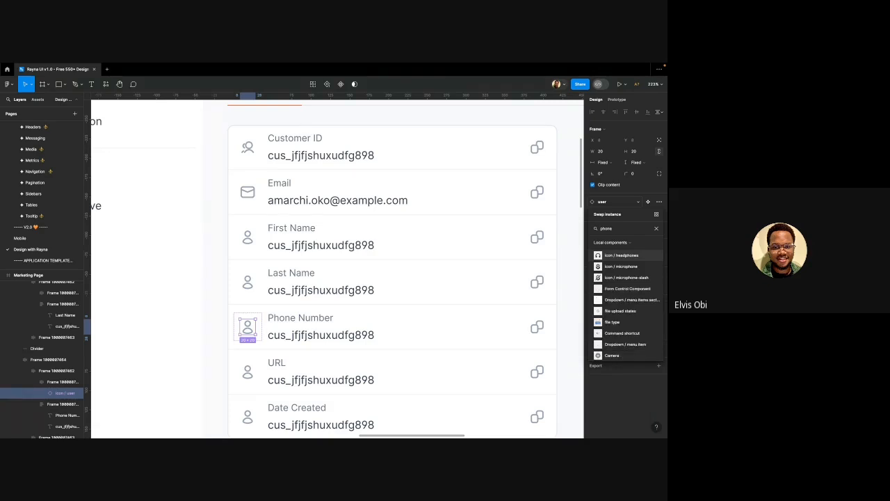
{"action": "scroll", "coordinate": [621, 308], "scroll_direction": "down", "scroll_amount": 3}
{"action": "scroll", "coordinate": [621, 308], "scroll_direction": "up", "scroll_amount": 3}
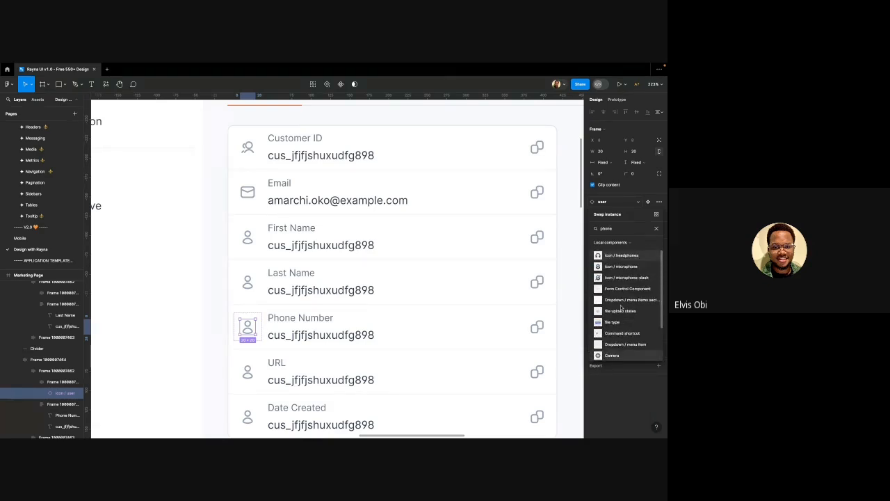
{"action": "scroll", "coordinate": [613, 300], "scroll_direction": "down", "scroll_amount": 2}
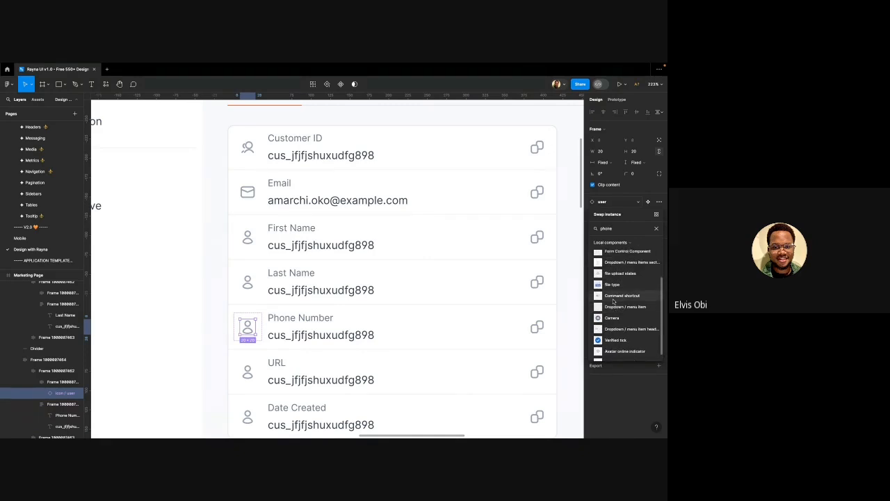
{"action": "key", "text": "BackSpace"}
{"action": "key", "text": "BackSpace"}
{"action": "key", "text": "BackSpace"}
{"action": "key", "text": "BackSpace"}
{"action": "key", "text": "BackSpace"}
{"action": "type", "text": "call"}
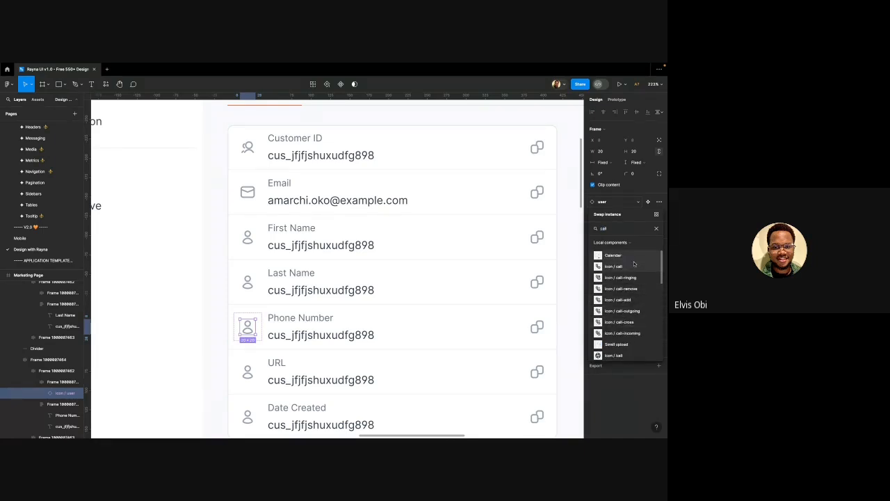
{"action": "left_click", "coordinate": [632, 267]}
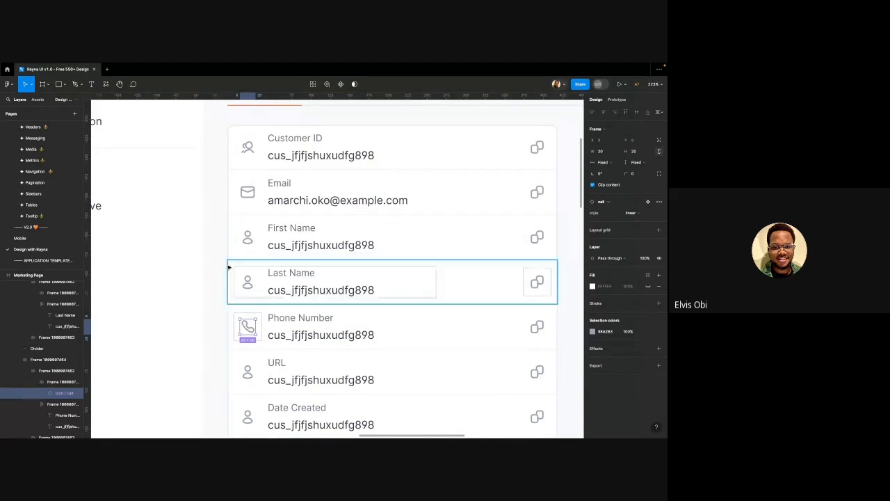
Swap the URL row's person icon for the globe icon
{"action": "scroll", "coordinate": [205, 266], "scroll_direction": "down", "scroll_amount": 1}
{"action": "scroll", "coordinate": [204, 269], "scroll_direction": "down", "scroll_amount": 1}
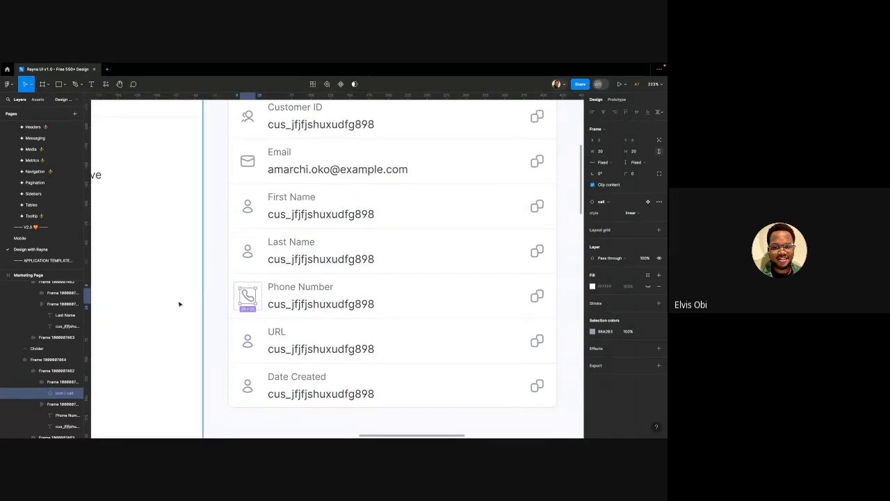
{"action": "double_click", "coordinate": [252, 342]}
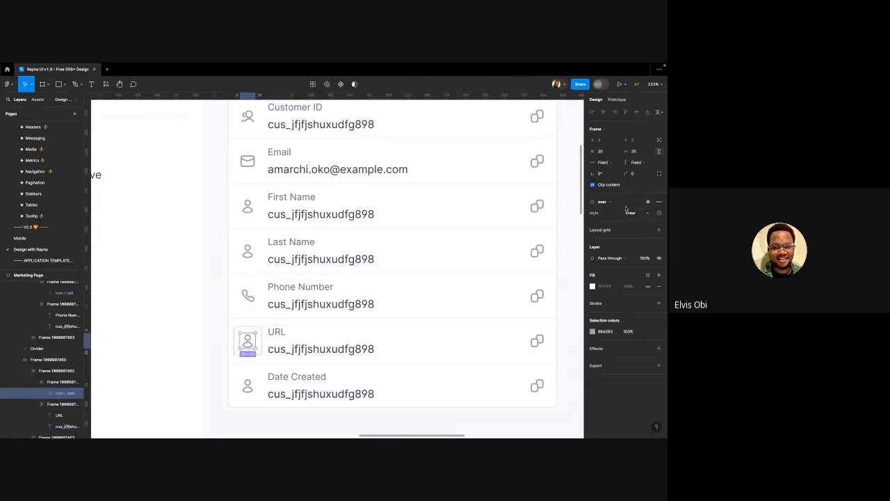
{"action": "left_click", "coordinate": [619, 202]}
{"action": "type", "text": "globe"}
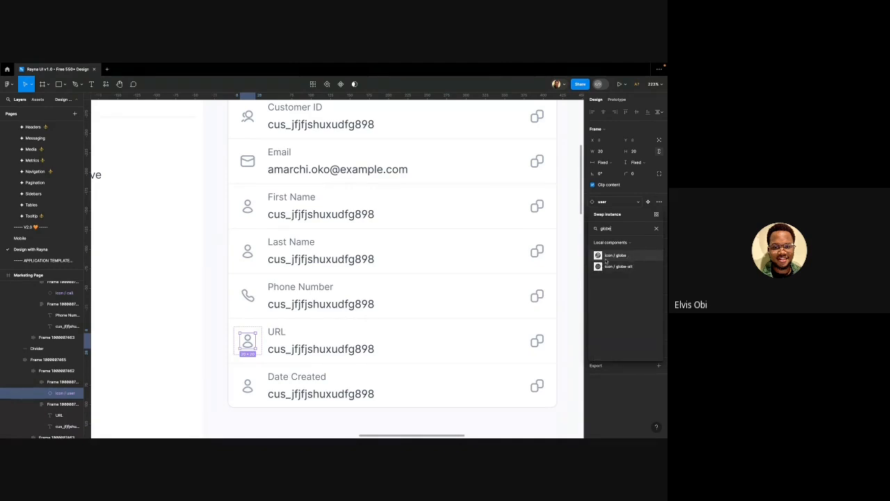
{"action": "left_click", "coordinate": [613, 255]}
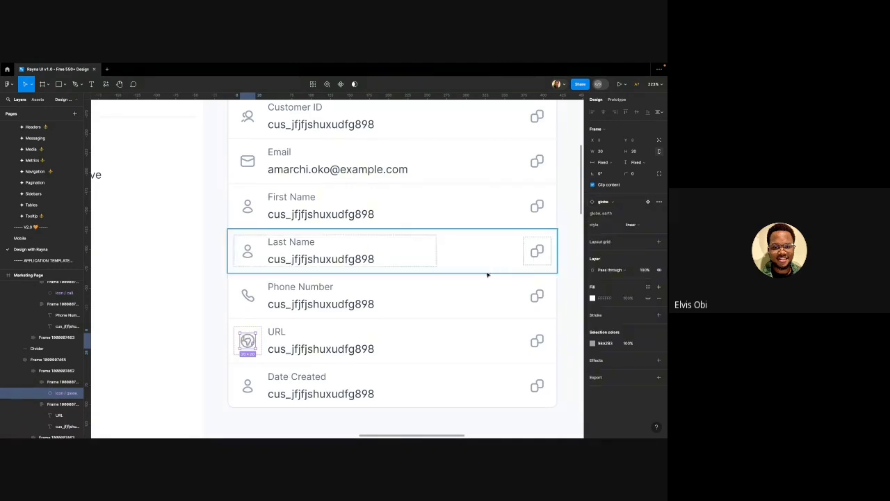
Swap the Date Created row's person icon for the calendar icon
{"action": "left_click", "coordinate": [248, 388]}
{"action": "left_click", "coordinate": [248, 387]}
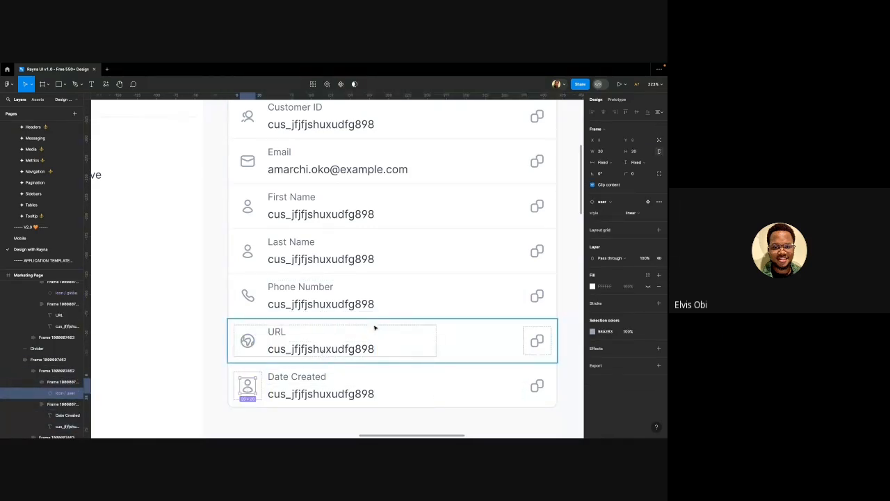
{"action": "left_click", "coordinate": [608, 203]}
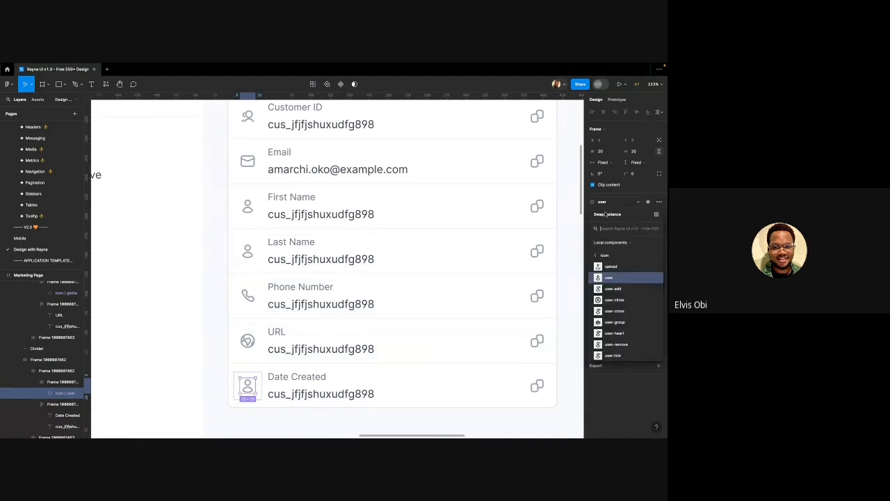
{"action": "type", "text": "calen"}
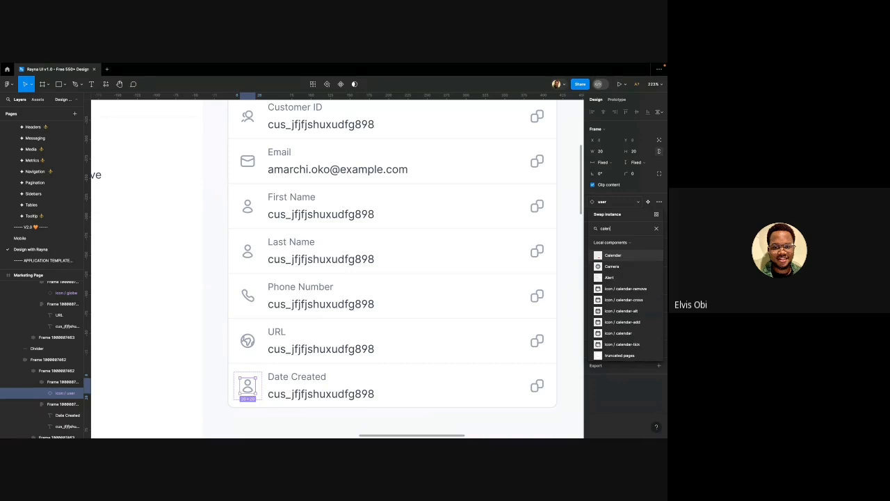
{"action": "type", "text": "da"}
{"action": "scroll", "coordinate": [621, 286], "scroll_direction": "down", "scroll_amount": 1}
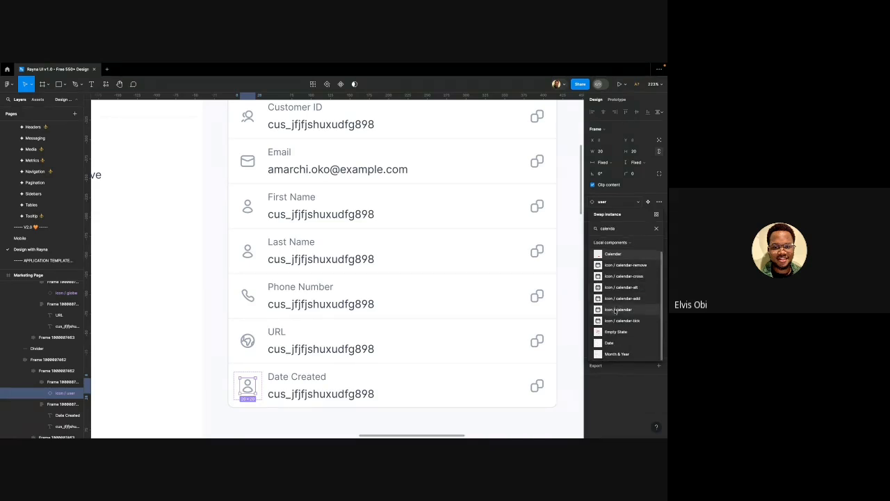
{"action": "left_click", "coordinate": [618, 309]}
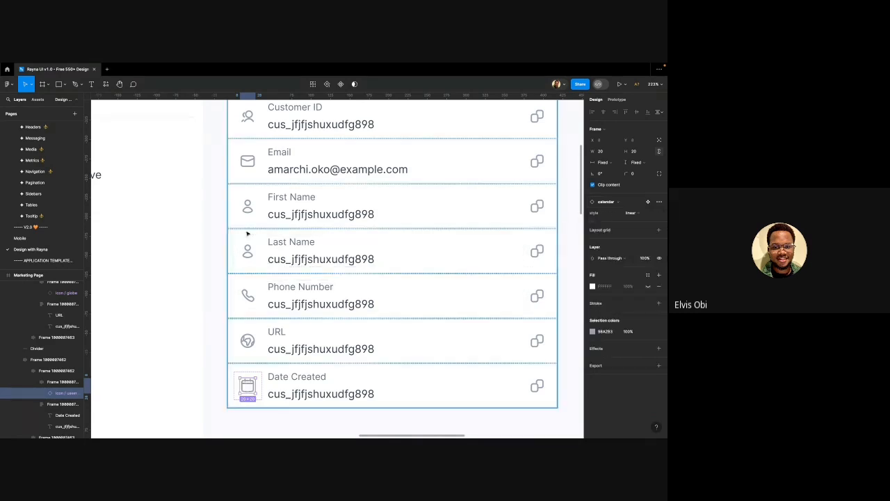
{"action": "scroll", "coordinate": [247, 233], "scroll_direction": "down", "scroll_amount": 5}
{"action": "left_click", "coordinate": [283, 355]}
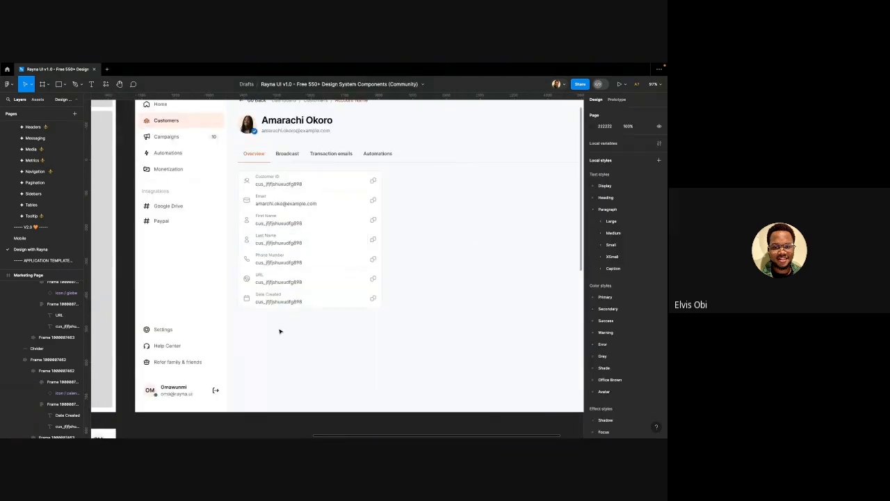
Fill in the customer's first name, last name and phone number values
{"action": "left_click", "coordinate": [272, 227]}
{"action": "double_click", "coordinate": [272, 227]}
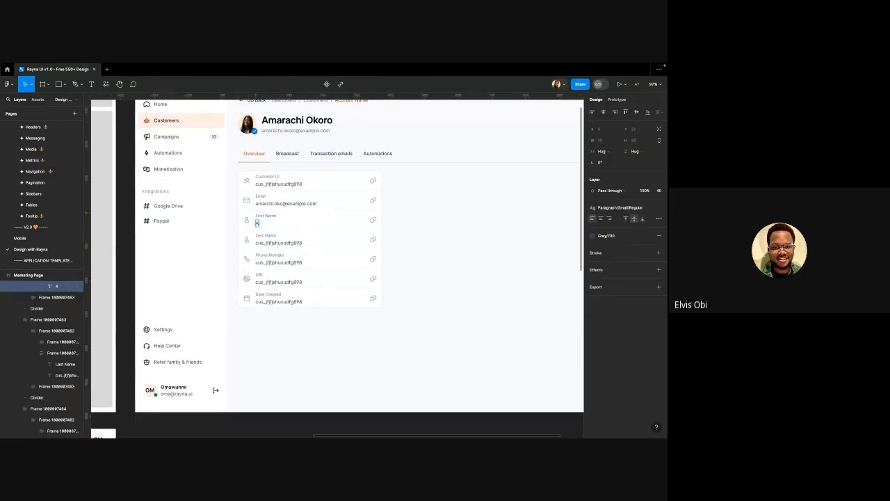
{"action": "double_click", "coordinate": [276, 243]}
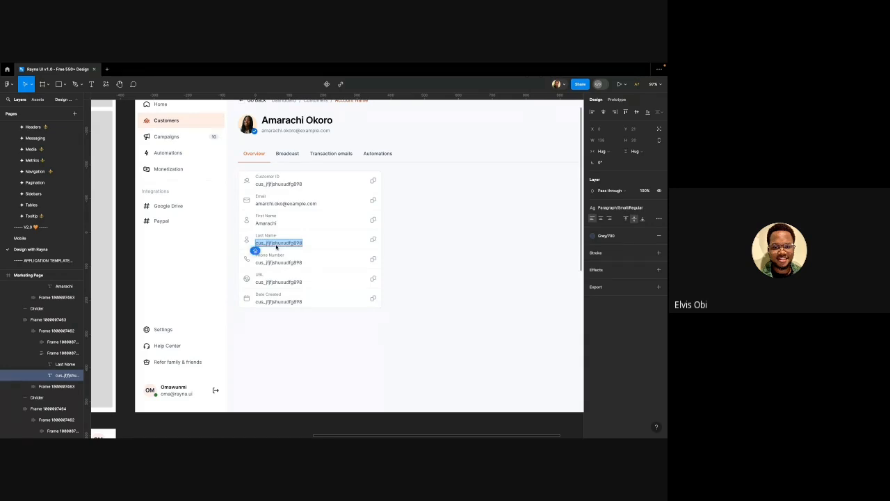
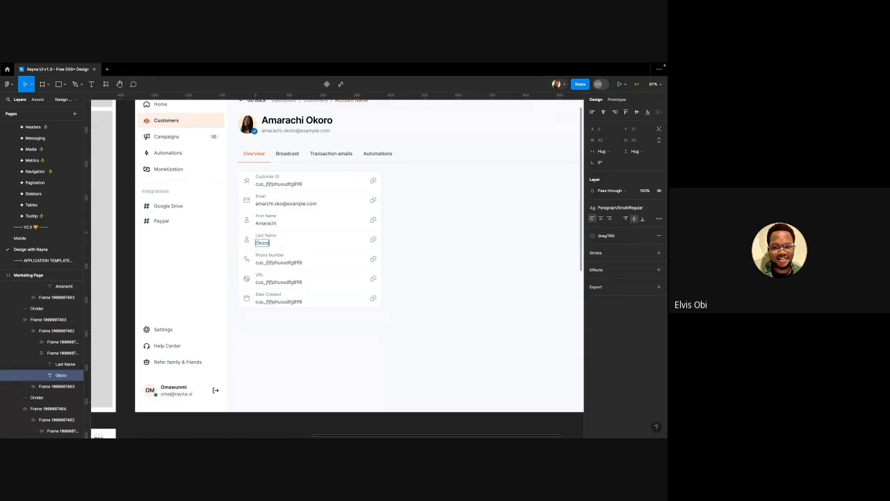
{"action": "double_click", "coordinate": [276, 263]}
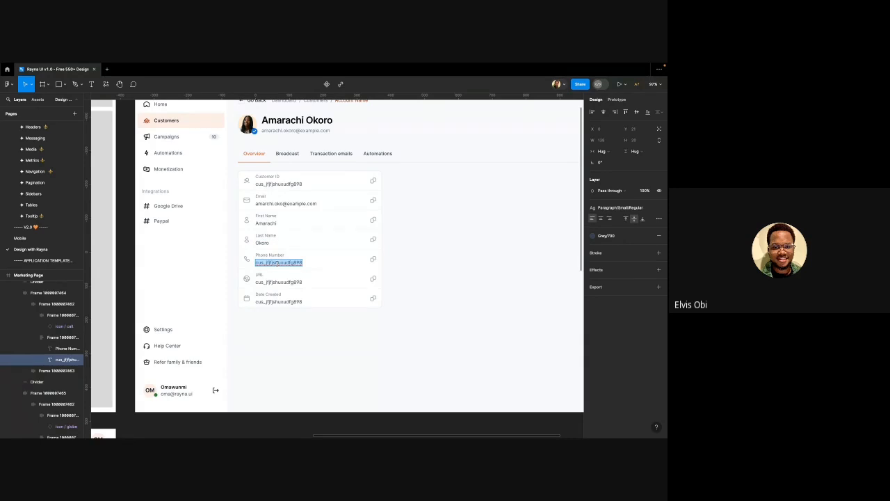
{"action": "type", "text": "0123456789"}
Change the URL row's value to affiliate/rayna-45ndd
{"action": "double_click", "coordinate": [274, 282]}
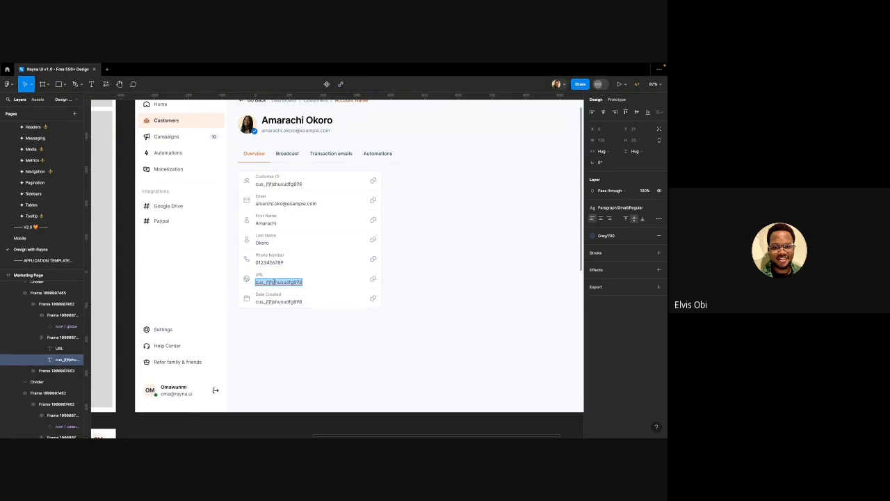
{"action": "type", "text": "h"}
{"action": "type", "text": "affiliate/rayna"}
{"action": "type", "text": "-45n"}
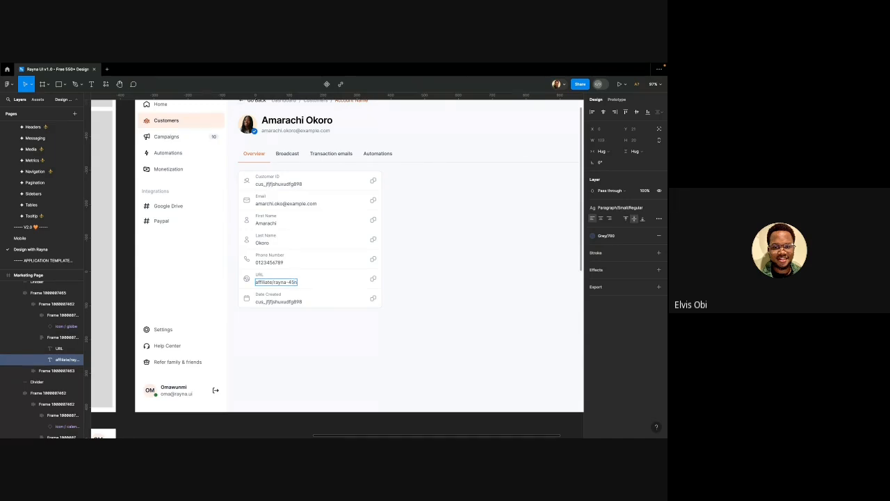
{"action": "type", "text": "dd"}
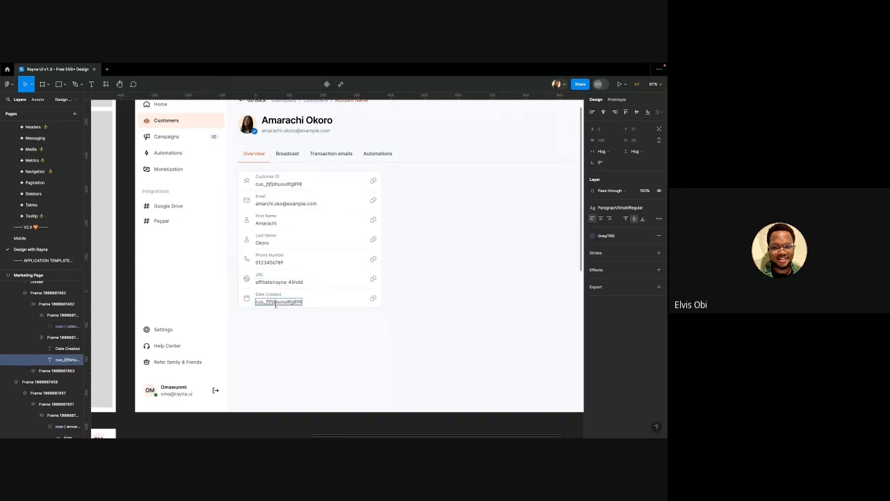
{"action": "key", "text": "Escape"}
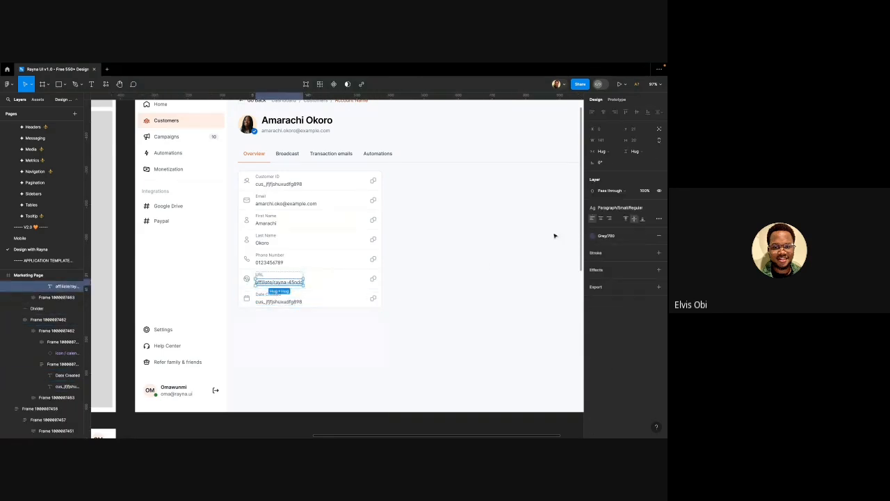
Apply the Primary 700 library colour style to the URL text affiliate/rayna-45ndd
{"action": "left_click", "coordinate": [607, 237]}
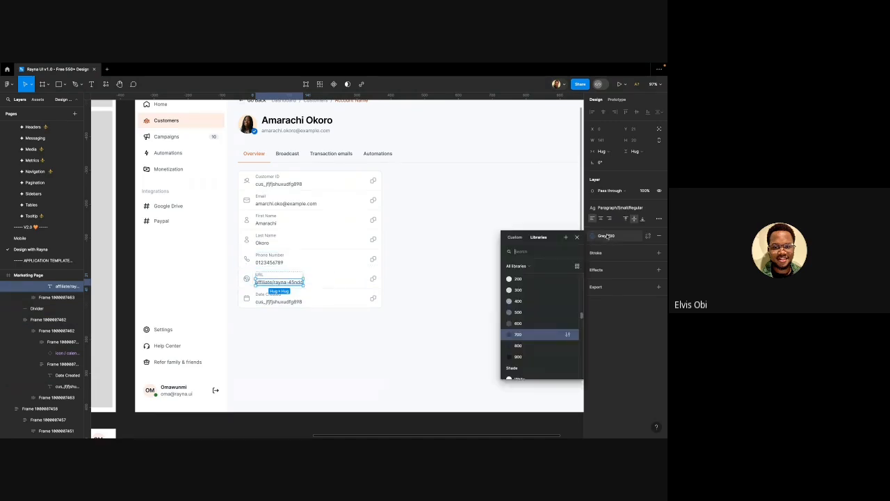
{"action": "scroll", "coordinate": [540, 322], "scroll_direction": "down", "scroll_amount": 10}
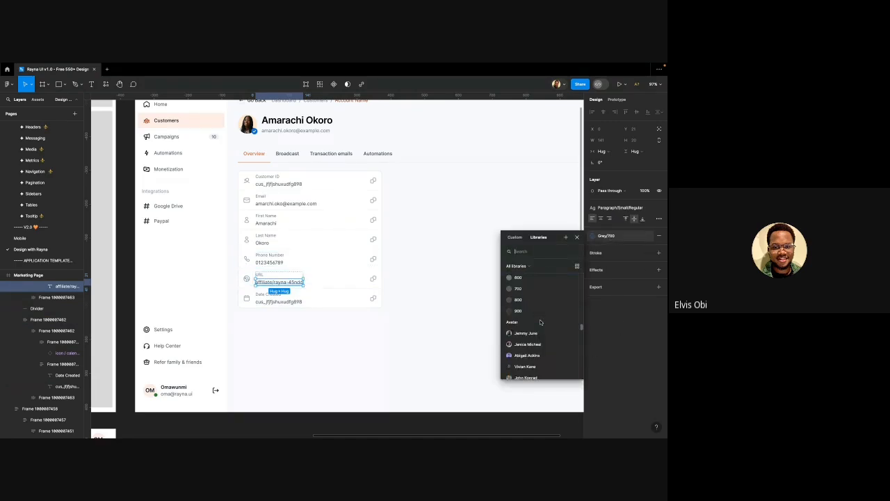
{"action": "scroll", "coordinate": [540, 322], "scroll_direction": "down", "scroll_amount": 3}
{"action": "scroll", "coordinate": [541, 322], "scroll_direction": "down", "scroll_amount": 3}
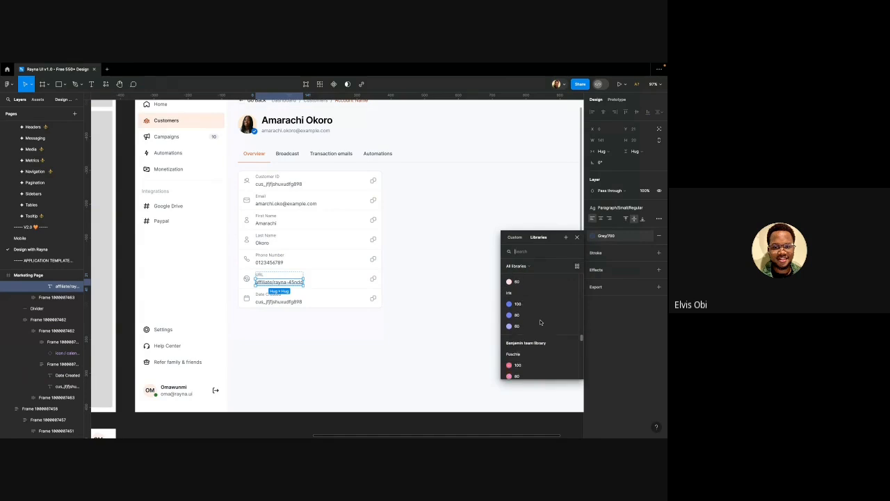
{"action": "scroll", "coordinate": [540, 322], "scroll_direction": "up", "scroll_amount": 10}
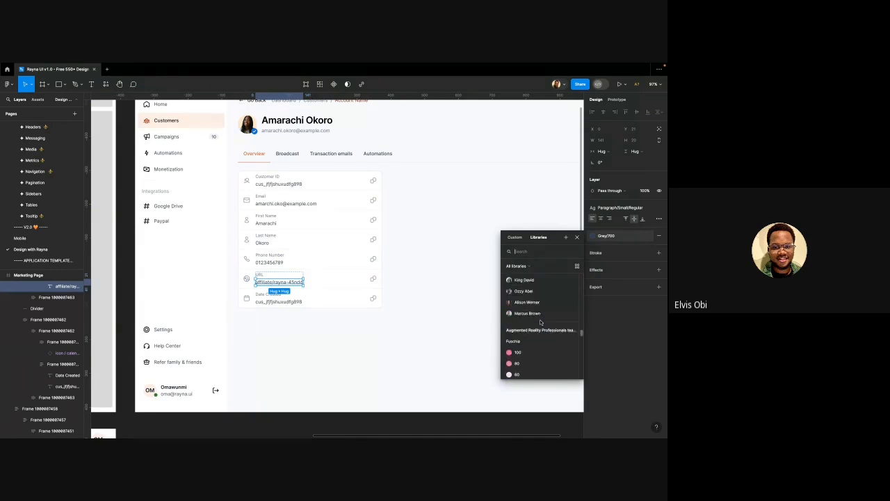
{"action": "scroll", "coordinate": [540, 322], "scroll_direction": "down", "scroll_amount": 3}
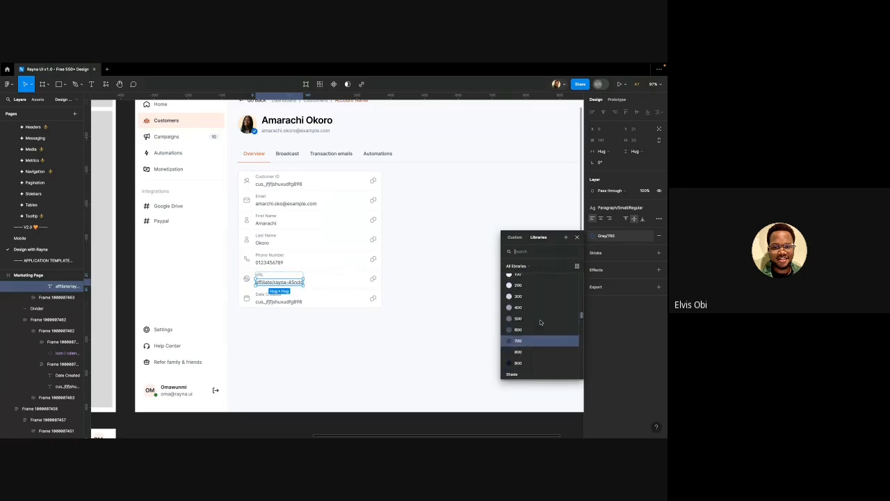
{"action": "scroll", "coordinate": [540, 322], "scroll_direction": "up", "scroll_amount": 5}
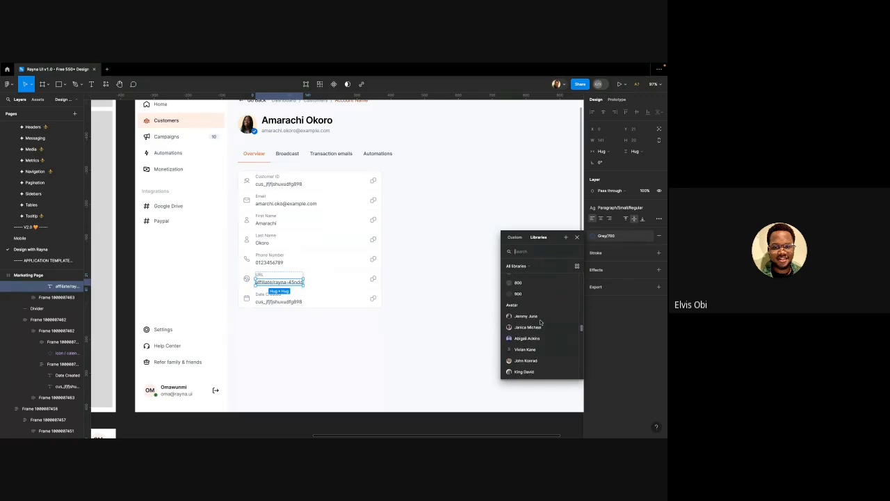
{"action": "scroll", "coordinate": [540, 322], "scroll_direction": "up", "scroll_amount": 10}
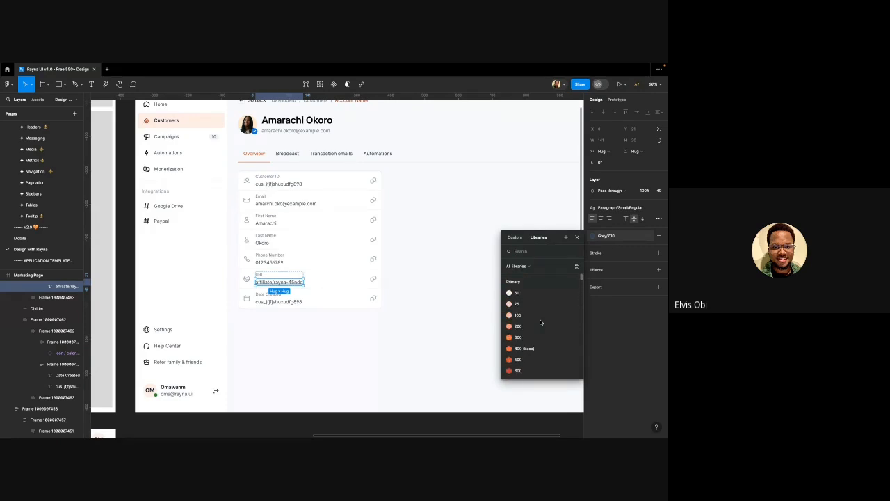
{"action": "scroll", "coordinate": [540, 327], "scroll_direction": "down", "scroll_amount": 1}
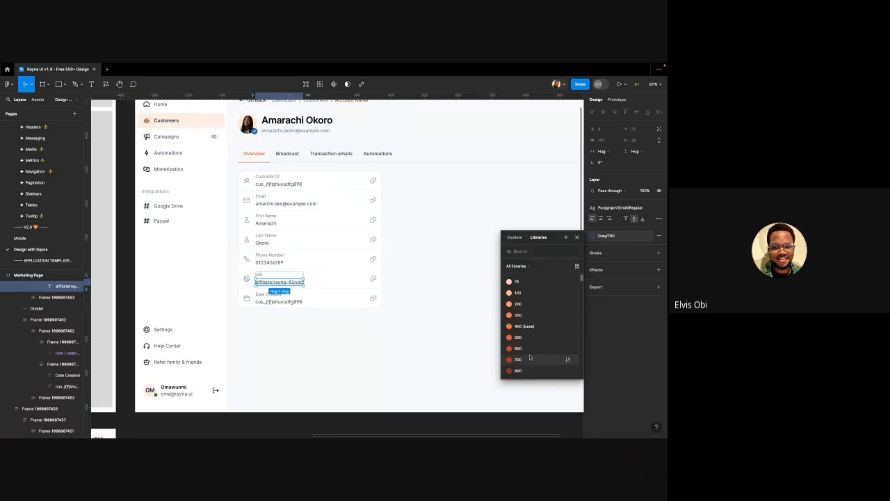
{"action": "left_click", "coordinate": [530, 358]}
{"action": "left_click", "coordinate": [332, 315]}
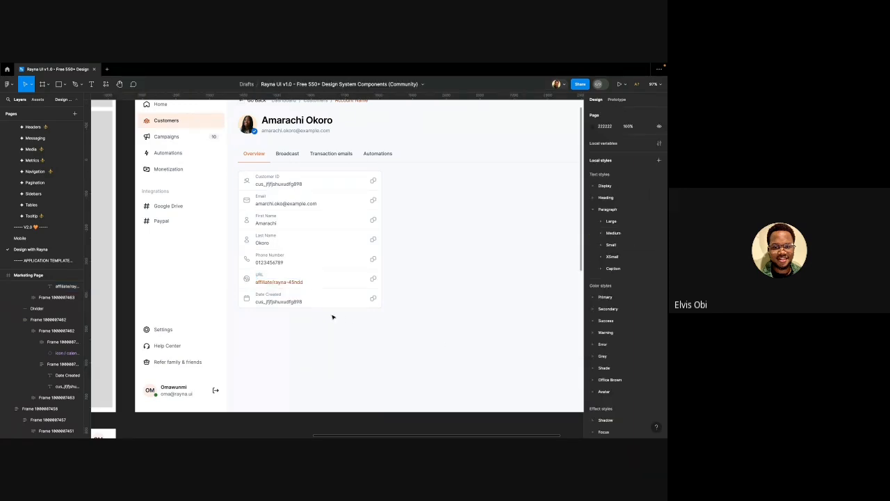
Make the customer details card taller, giving it a fixed height
{"action": "left_click", "coordinate": [260, 283], "text": "super"}
{"action": "left_click", "coordinate": [283, 316]}
{"action": "scroll", "coordinate": [242, 263], "scroll_direction": "down", "scroll_amount": 3}
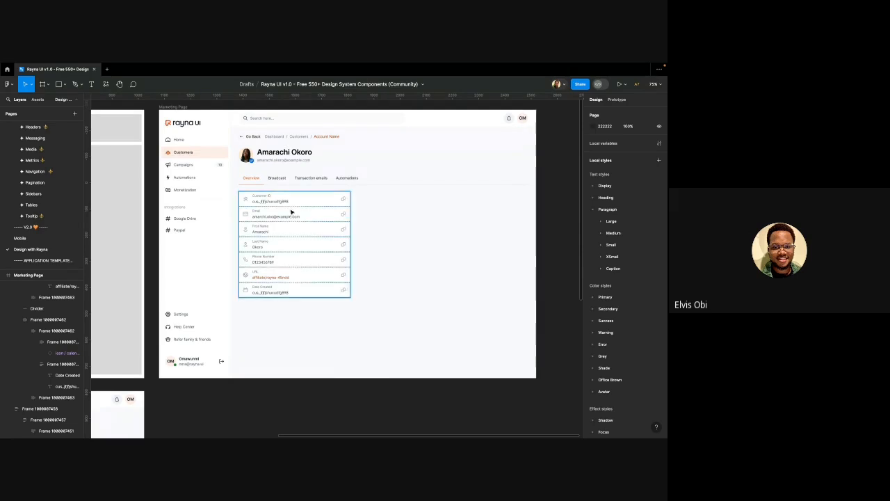
{"action": "scroll", "coordinate": [289, 195], "scroll_direction": "down", "scroll_amount": 2}
{"action": "scroll", "coordinate": [290, 195], "scroll_direction": "down", "scroll_amount": 3}
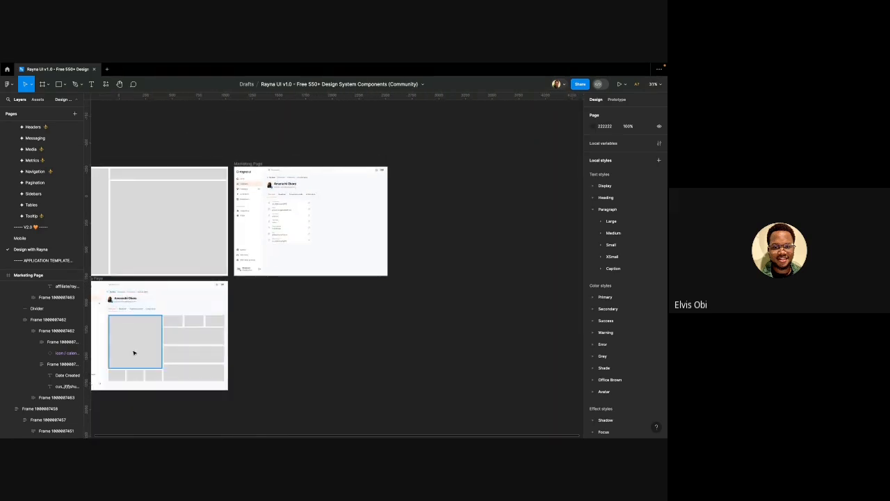
{"action": "scroll", "coordinate": [279, 267], "scroll_direction": "up", "scroll_amount": 3}
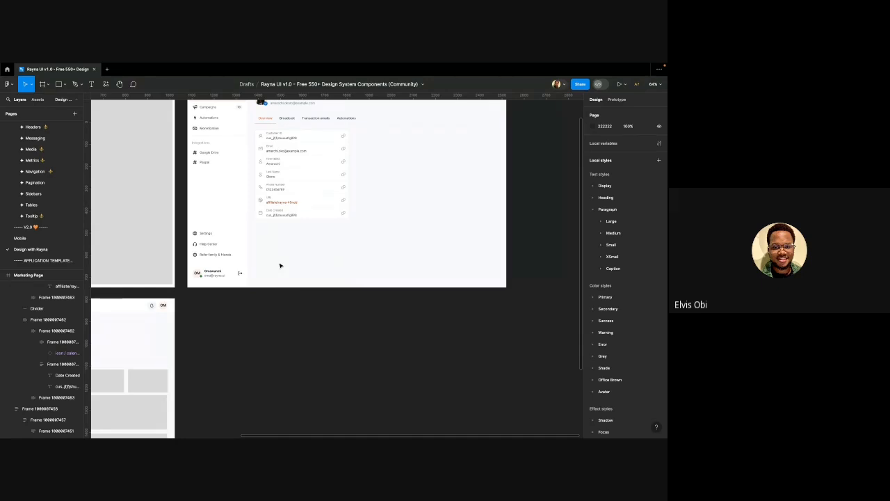
{"action": "left_click", "coordinate": [291, 191]}
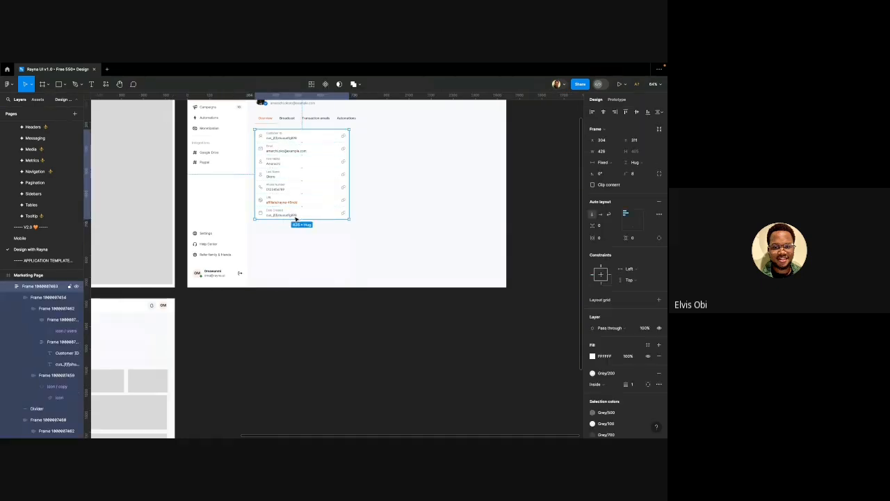
{"action": "left_click_drag", "start_coordinate": [295, 218], "coordinate": [291, 231]}
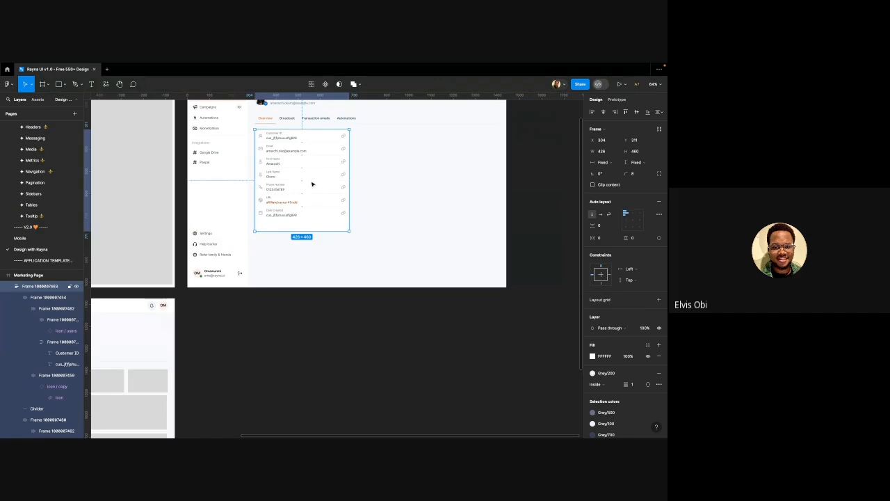
Set the detail rows, Customer ID through Date Created, to Fill the card's height
{"action": "left_click", "coordinate": [311, 137]}
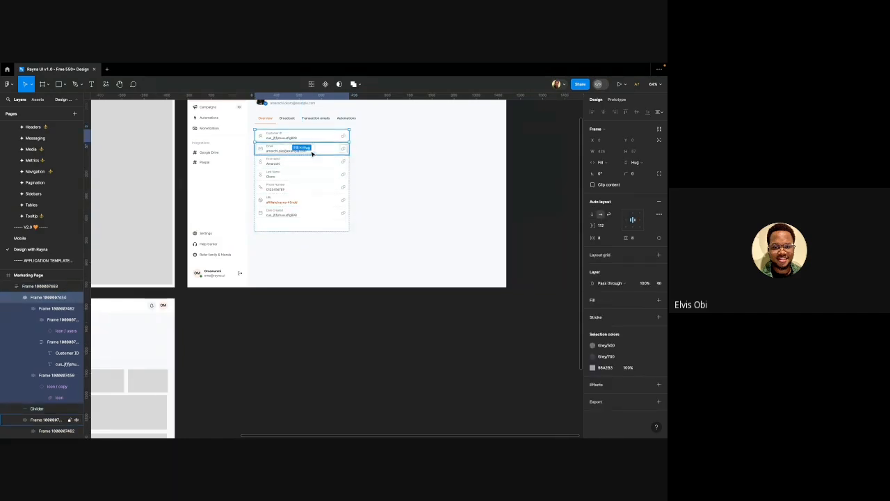
{"action": "left_click", "coordinate": [312, 152], "text": "shift"}
{"action": "left_click", "coordinate": [312, 164], "text": "shift"}
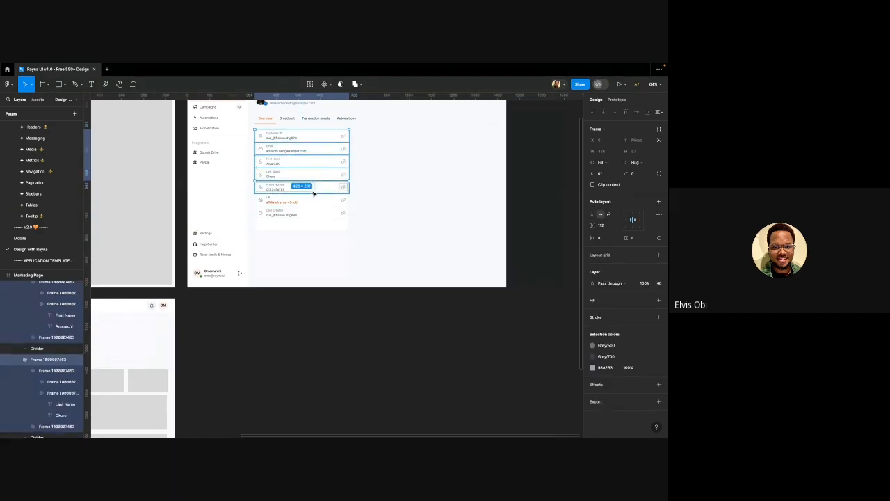
{"action": "left_click", "coordinate": [312, 189], "text": "shift"}
{"action": "left_click", "coordinate": [314, 202], "text": "shift"}
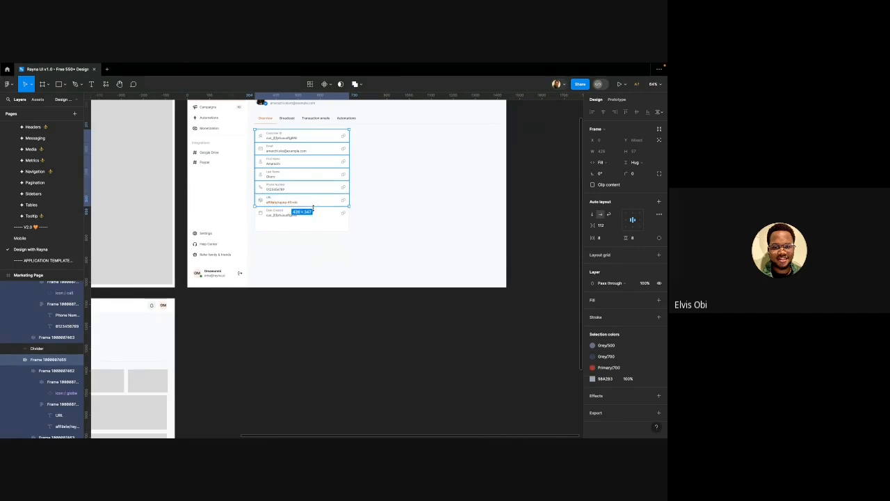
{"action": "left_click", "coordinate": [313, 211], "text": "shift"}
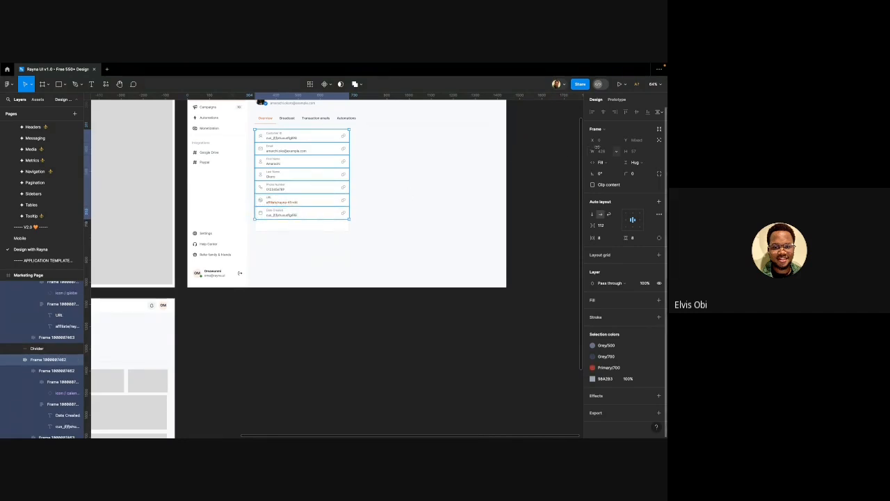
{"action": "left_click", "coordinate": [626, 163]}
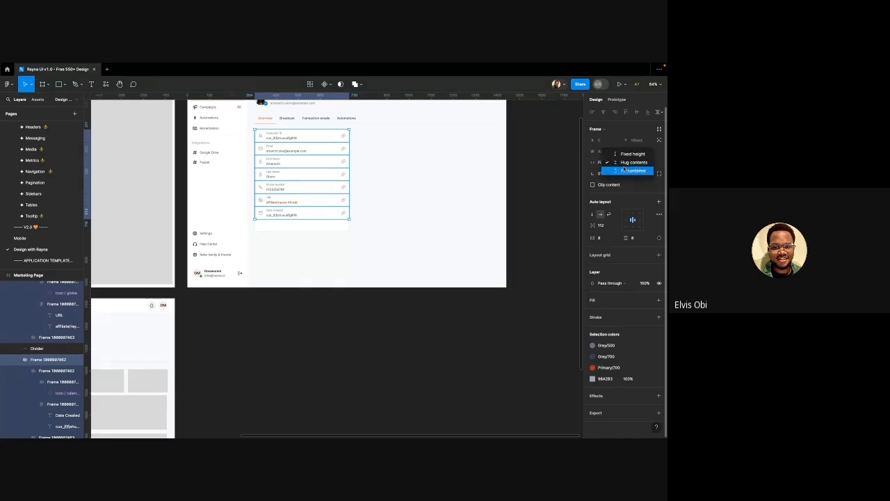
{"action": "left_click", "coordinate": [626, 171]}
{"action": "left_click", "coordinate": [236, 320]}
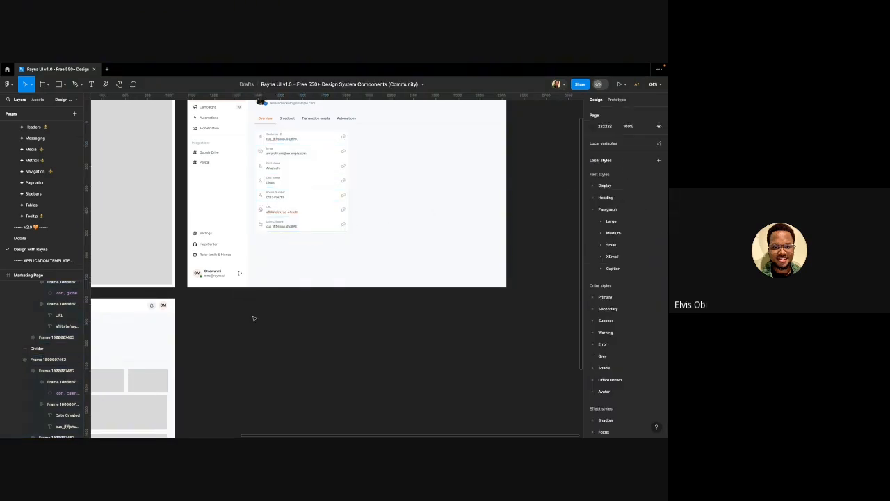
{"action": "scroll", "coordinate": [252, 314], "scroll_direction": "right", "scroll_amount": 1}
{"action": "scroll", "coordinate": [290, 195], "scroll_direction": "up", "scroll_amount": 2}
{"action": "scroll", "coordinate": [291, 195], "scroll_direction": "up", "scroll_amount": 1}
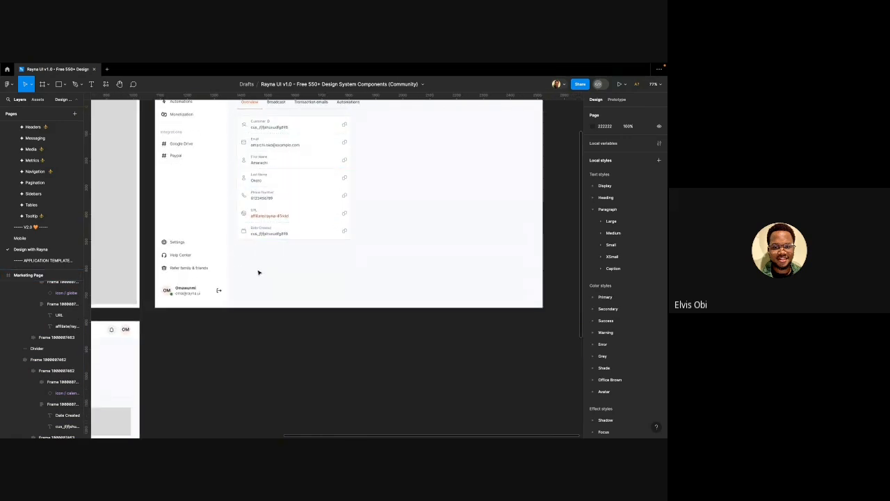
{"action": "scroll", "coordinate": [260, 250], "scroll_direction": "down", "scroll_amount": 5}
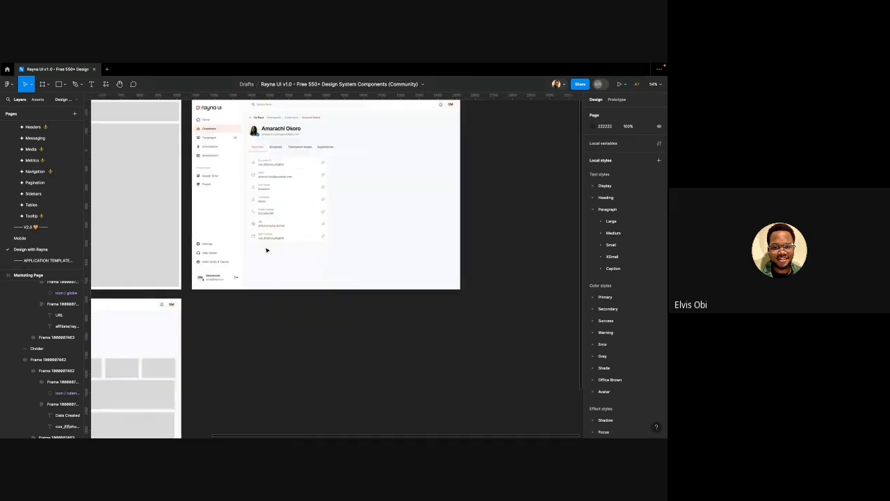
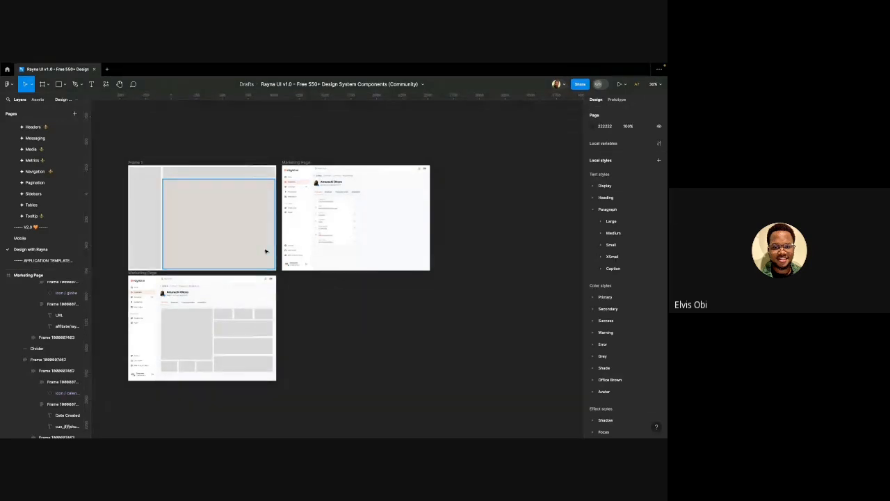
Pull the Phone Number label-and-value group out below the details card
{"action": "scroll", "coordinate": [265, 251], "scroll_direction": "up", "scroll_amount": 5}
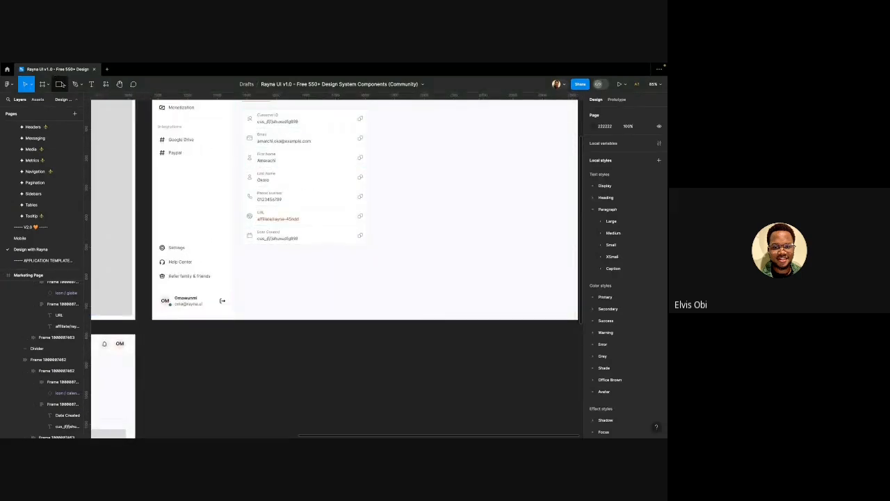
{"action": "scroll", "coordinate": [313, 257], "scroll_direction": "up", "scroll_amount": 2}
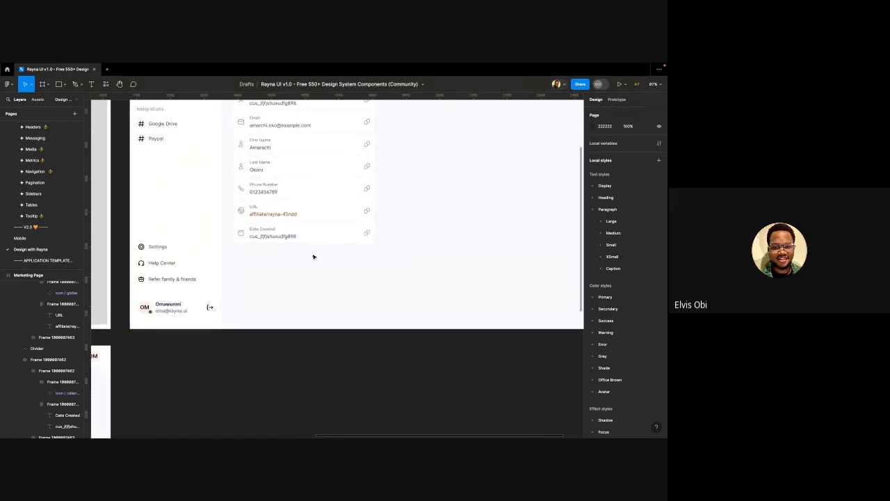
{"action": "scroll", "coordinate": [313, 257], "scroll_direction": "up", "scroll_amount": 2}
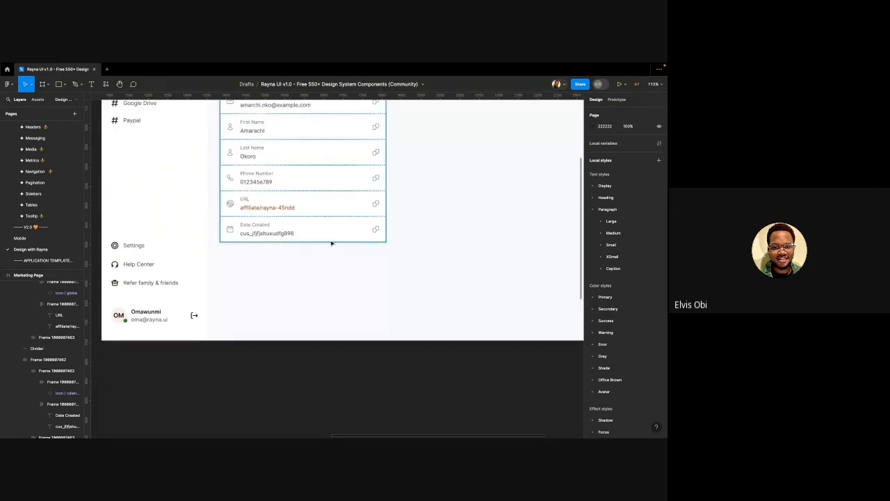
{"action": "left_click", "coordinate": [245, 174]}
{"action": "double_click", "coordinate": [244, 175]}
{"action": "double_click", "coordinate": [244, 176]}
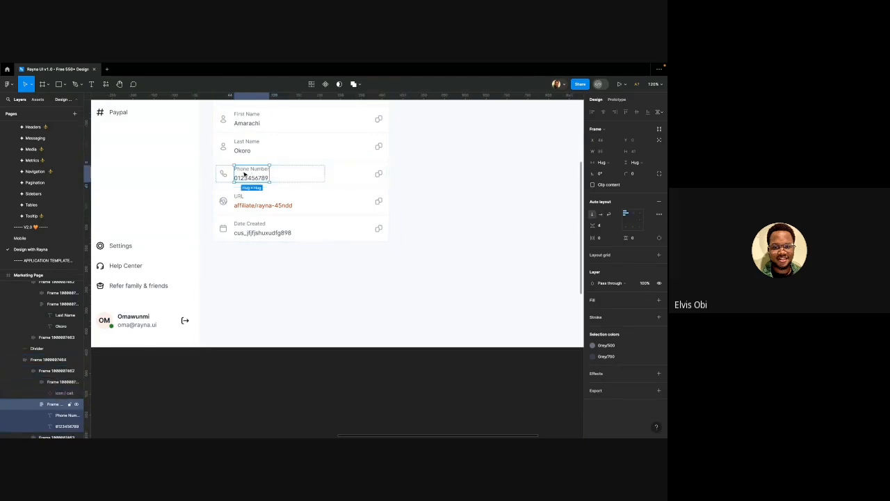
{"action": "left_click_drag", "start_coordinate": [244, 175], "coordinate": [228, 273]}
{"action": "double_click", "coordinate": [228, 272]}
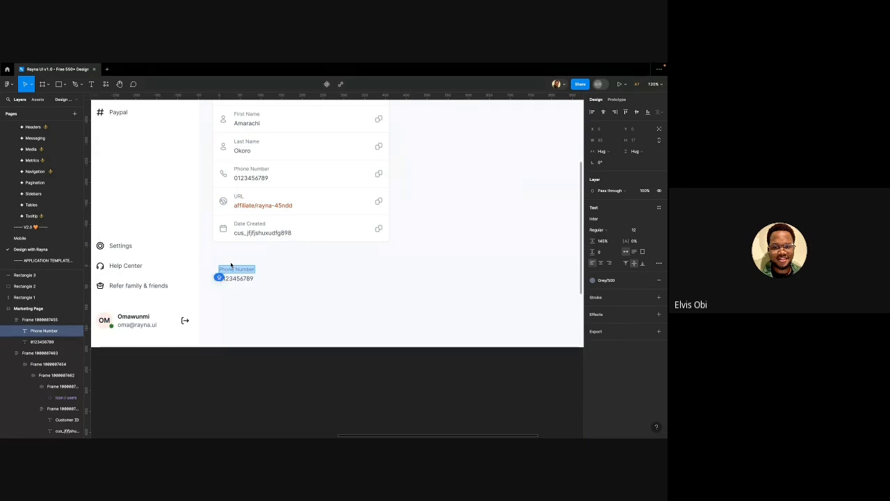
{"action": "type", "text": "Tag"}
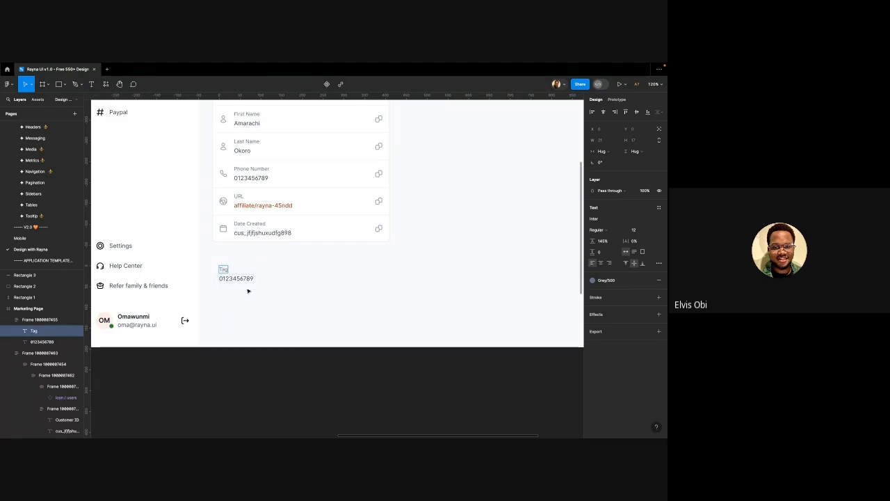
{"action": "double_click", "coordinate": [224, 277]}
{"action": "type", "text": "N"}
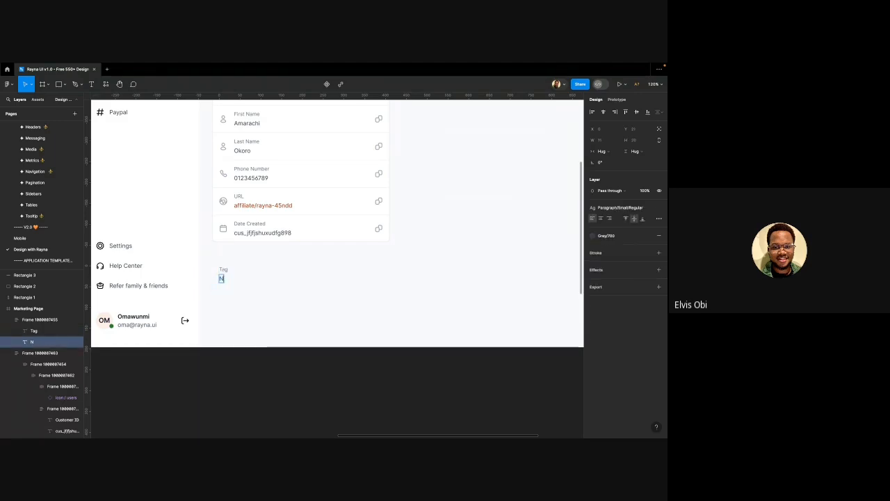
{"action": "type", "text": "umber"}
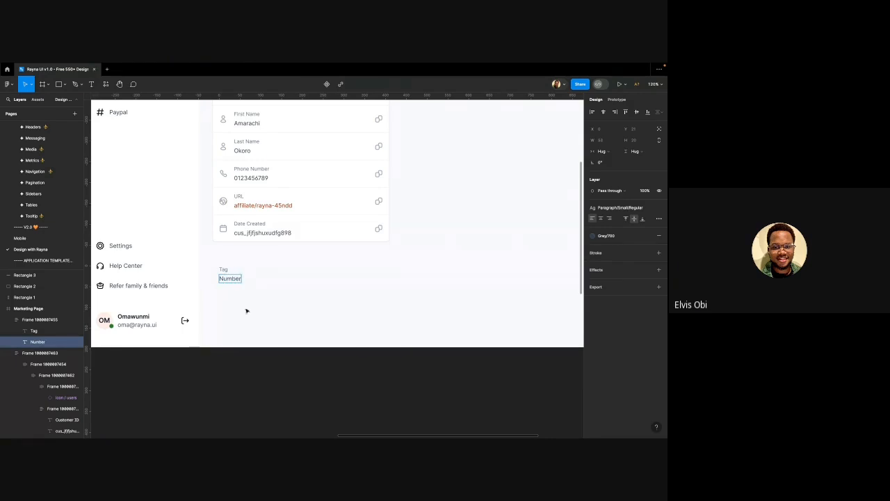
{"action": "left_click", "coordinate": [284, 349]}
{"action": "left_click", "coordinate": [286, 285]}
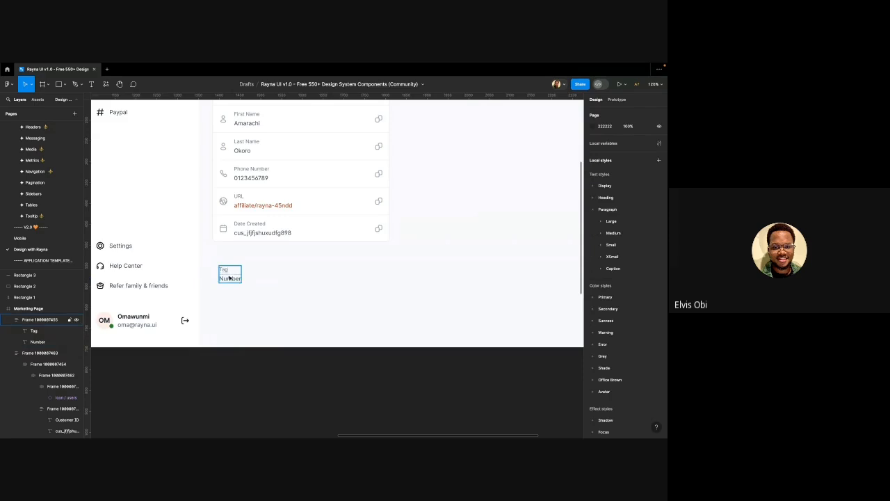
{"action": "left_click", "coordinate": [229, 277]}
Set the auto-layout gap between Tag and Number to 32
{"action": "scroll", "coordinate": [229, 277], "scroll_direction": "up", "scroll_amount": 5}
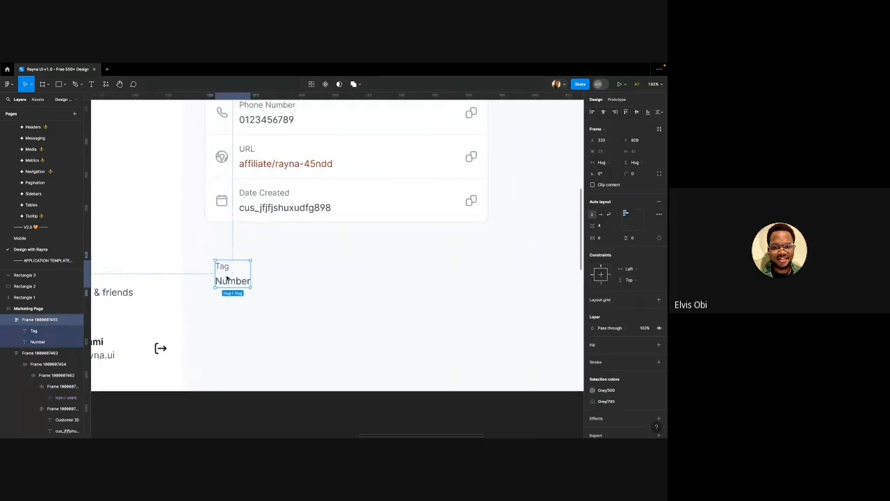
{"action": "scroll", "coordinate": [227, 279], "scroll_direction": "up", "scroll_amount": 1}
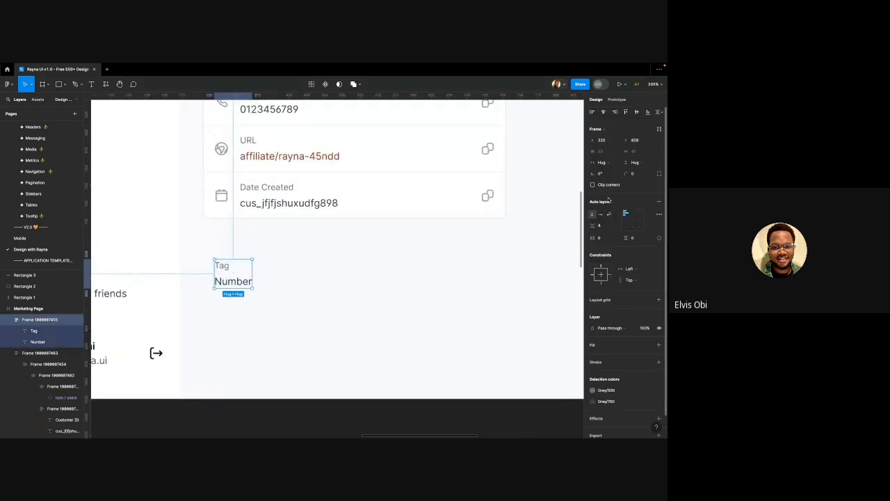
{"action": "left_click", "coordinate": [605, 227]}
{"action": "type", "text": "32"}
{"action": "key", "text": "Return"}
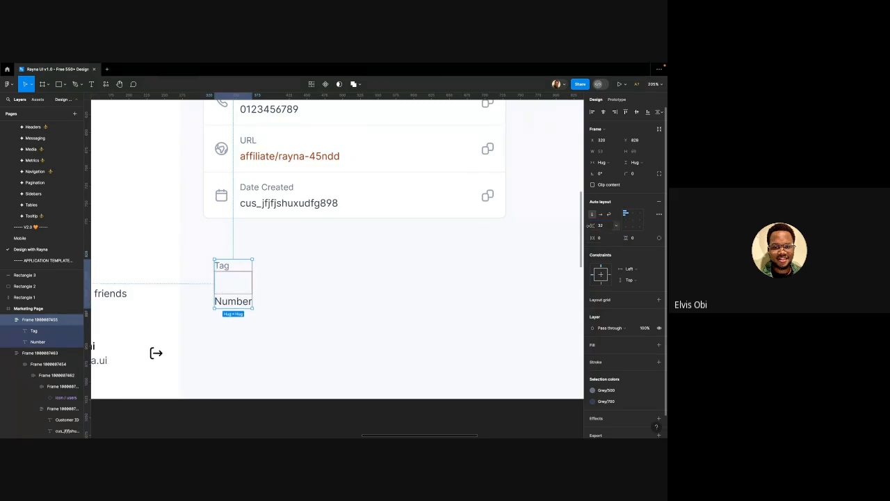
{"action": "scroll", "coordinate": [487, 193], "scroll_direction": "down", "scroll_amount": 3}
{"action": "scroll", "coordinate": [280, 268], "scroll_direction": "up", "scroll_amount": 4}
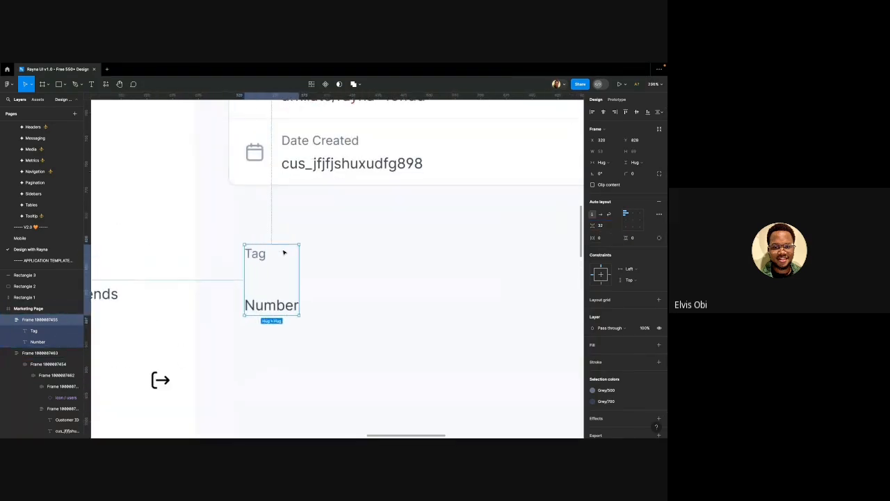
{"action": "scroll", "coordinate": [272, 257], "scroll_direction": "down", "scroll_amount": 3}
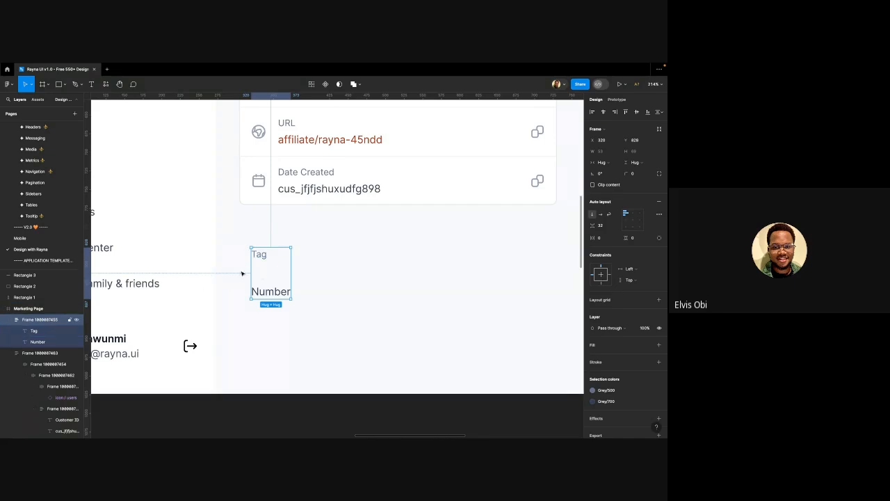
Wrap Tag/Number in an auto-layout frame with 12 horizontal and vertical padding
{"action": "key", "text": "shift+a"}
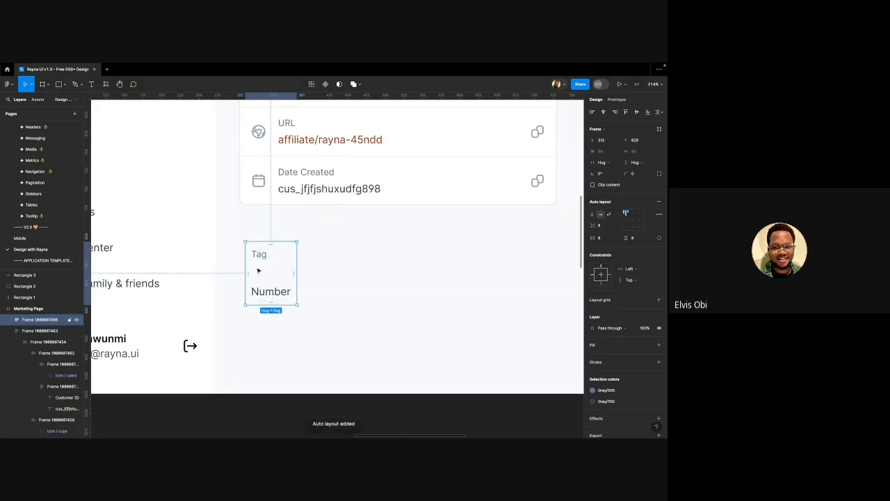
{"action": "scroll", "coordinate": [256, 269], "scroll_direction": "down", "scroll_amount": 2}
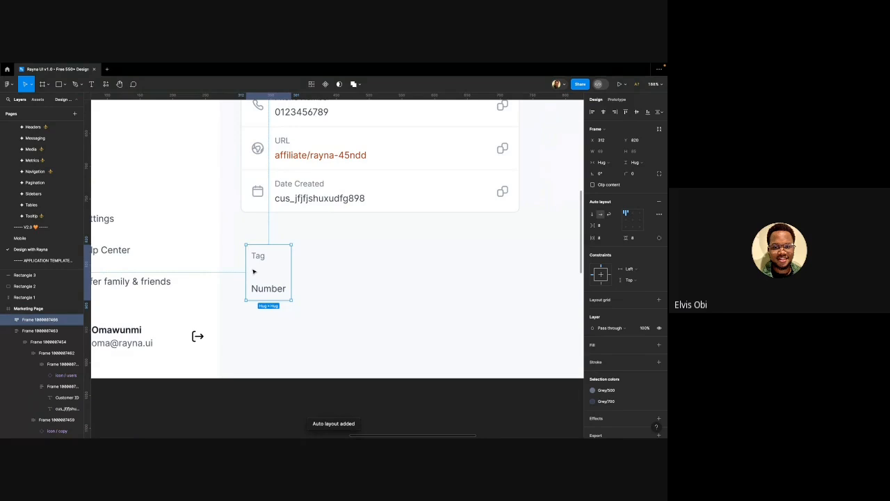
{"action": "left_click", "coordinate": [601, 238]}
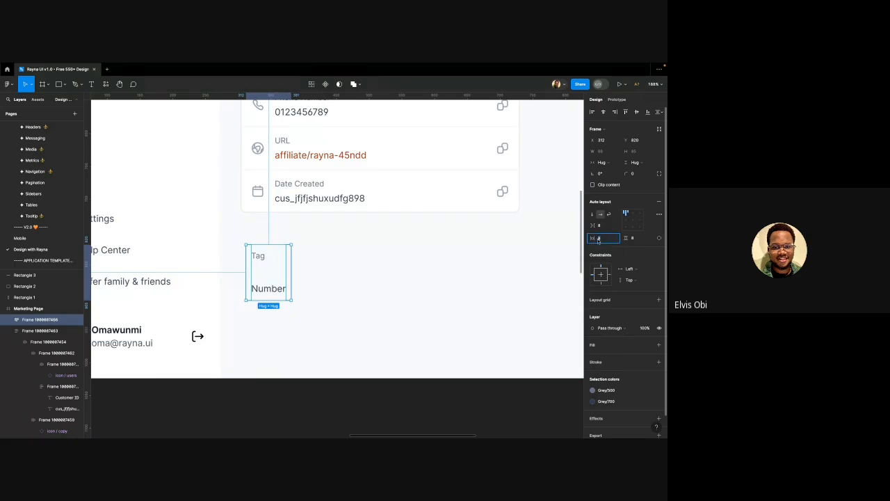
{"action": "type", "text": "12"}
{"action": "left_click", "coordinate": [642, 239]}
{"action": "type", "text": "12"}
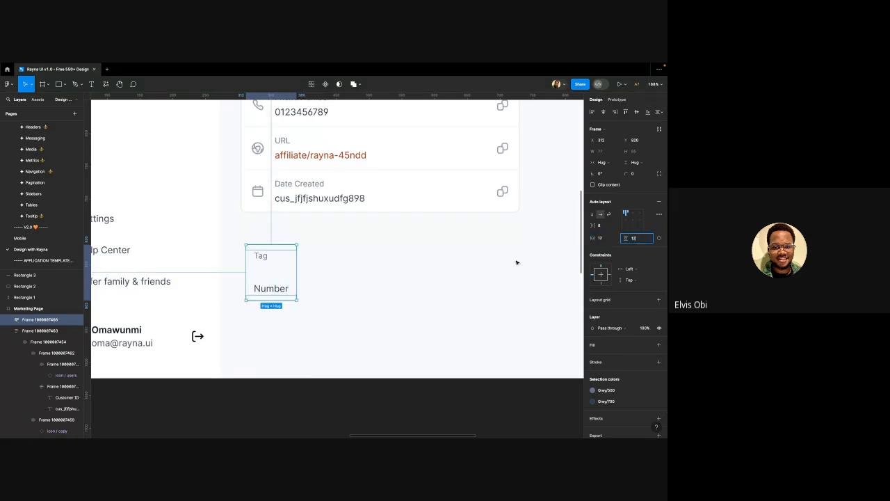
Give the container a white fill, a 1 black inside border and corner radius 8
{"action": "left_click", "coordinate": [393, 283]}
{"action": "left_click", "coordinate": [257, 279]}
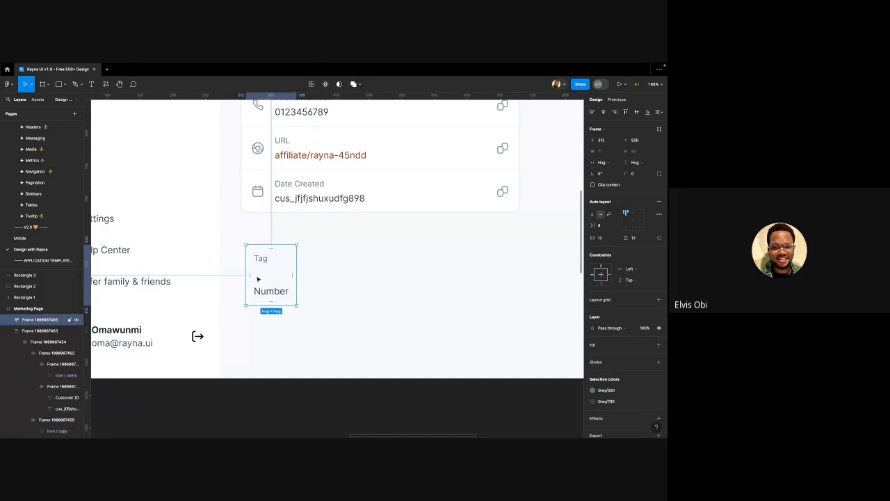
{"action": "double_click", "coordinate": [268, 271]}
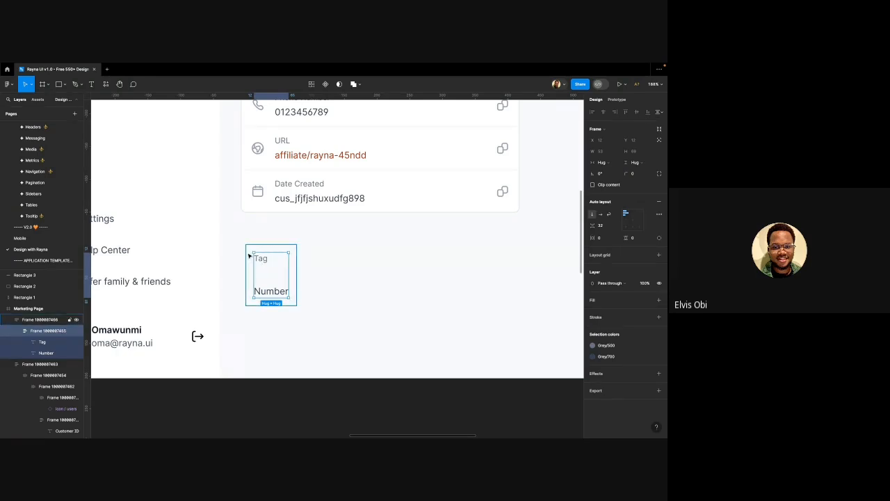
{"action": "left_click", "coordinate": [296, 264]}
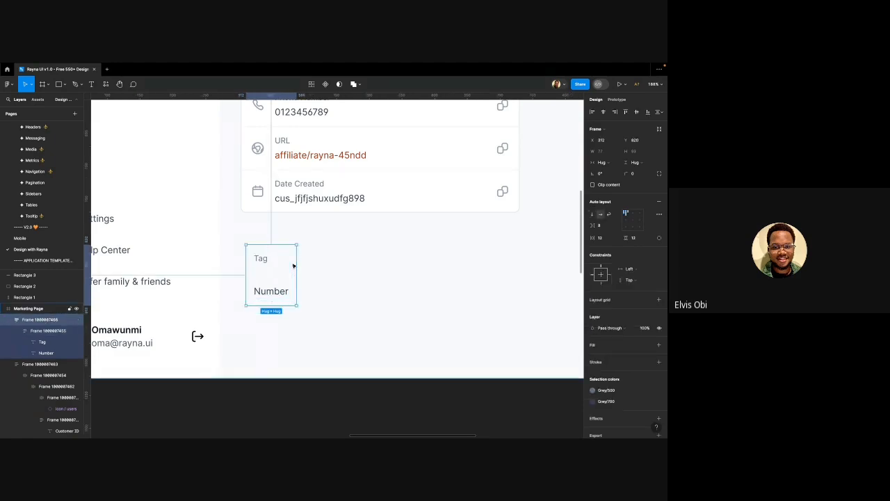
{"action": "scroll", "coordinate": [293, 267], "scroll_direction": "down", "scroll_amount": 2}
{"action": "scroll", "coordinate": [293, 266], "scroll_direction": "right", "scroll_amount": 1}
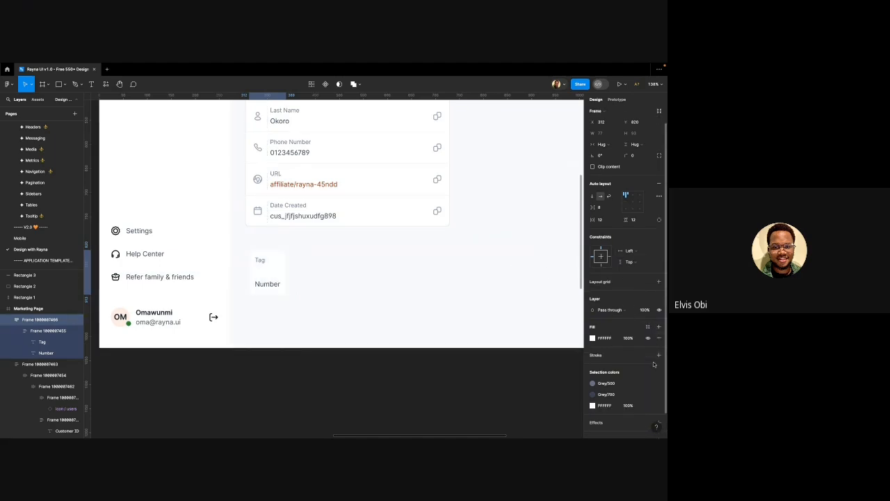
{"action": "left_click", "coordinate": [659, 327]}
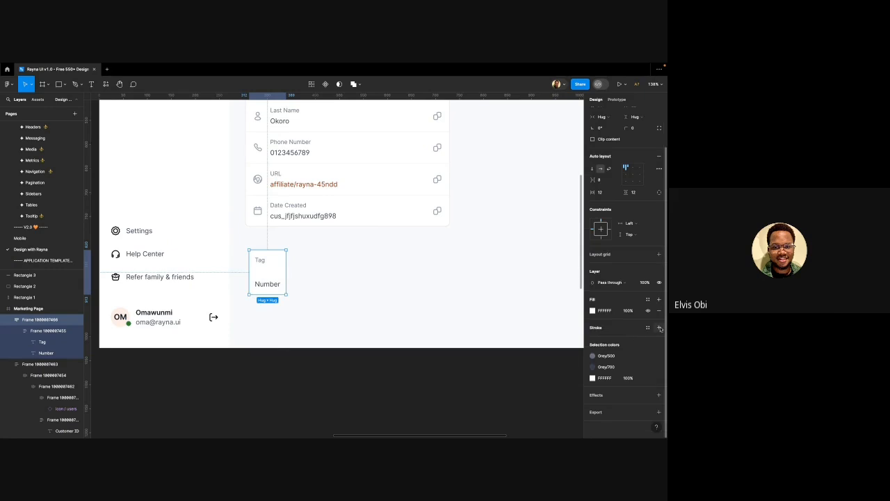
{"action": "left_click", "coordinate": [659, 327]}
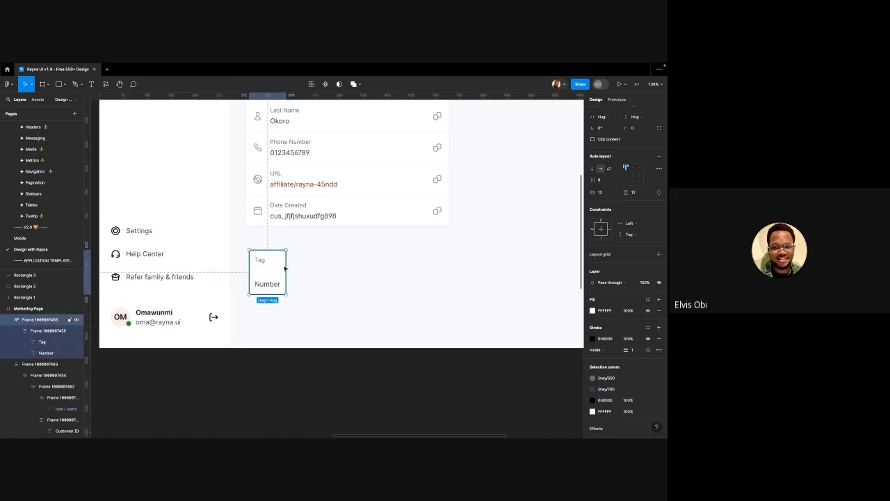
{"action": "left_click", "coordinate": [635, 128]}
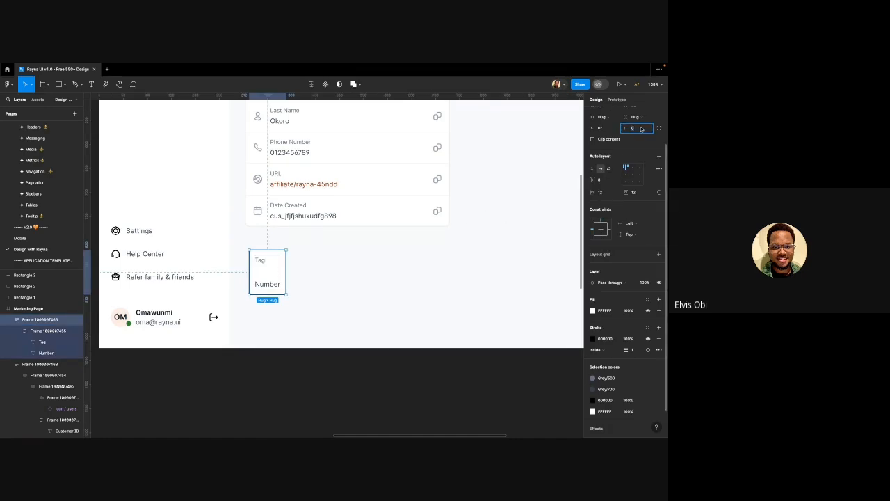
{"action": "left_click", "coordinate": [317, 239]}
{"action": "scroll", "coordinate": [288, 253], "scroll_direction": "down", "scroll_amount": 5}
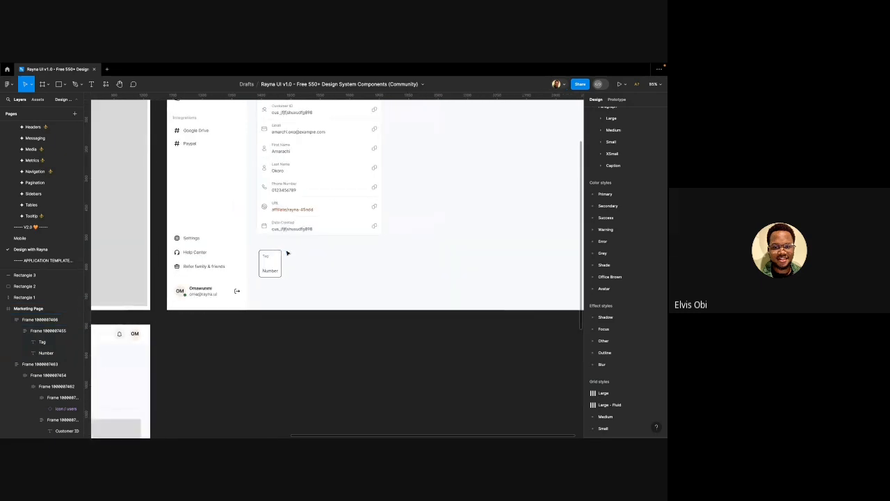
{"action": "scroll", "coordinate": [286, 253], "scroll_direction": "up", "scroll_amount": 5}
Move the Tag/Number tile up under the details card and nudge it into alignment
{"action": "left_click", "coordinate": [273, 253]}
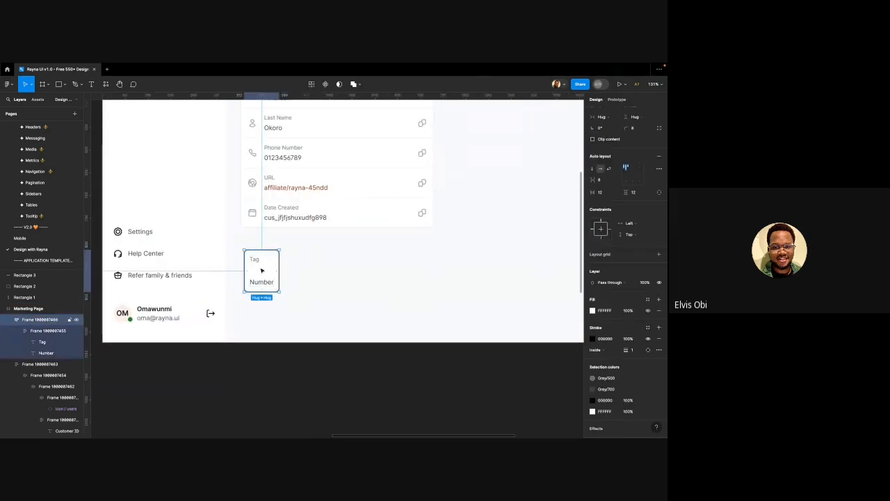
{"action": "left_click_drag", "start_coordinate": [262, 270], "coordinate": [271, 226]}
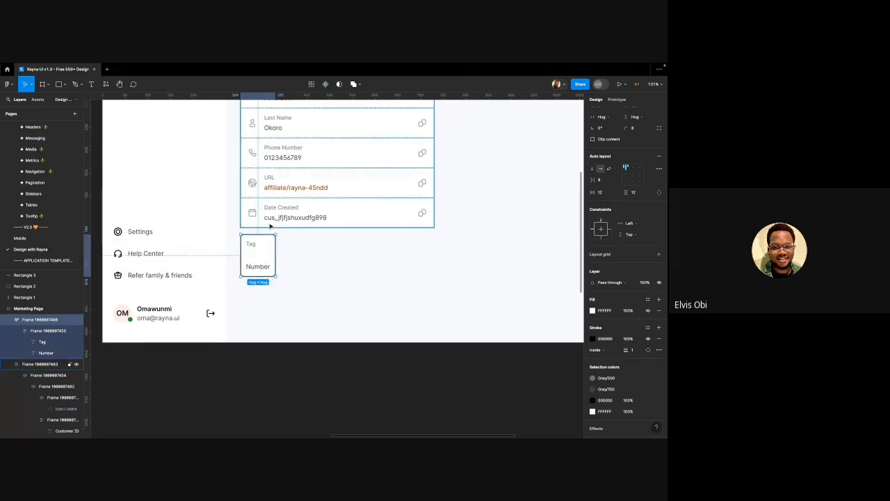
{"action": "key", "text": "shift+Down"}
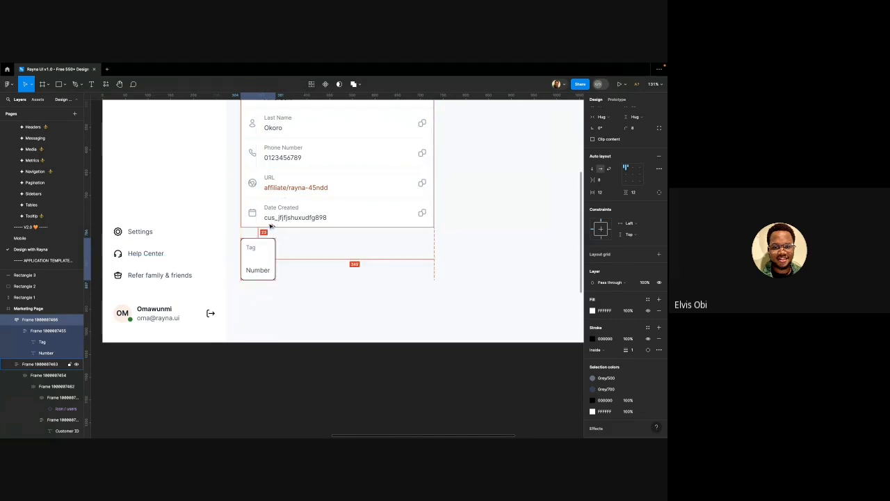
{"action": "key", "text": "Up"}
{"action": "scroll", "coordinate": [271, 226], "scroll_direction": "down", "scroll_amount": 5}
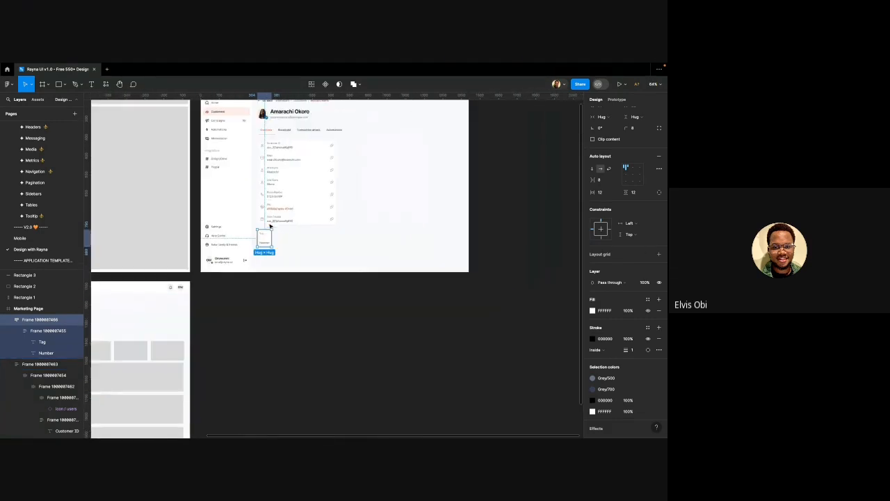
{"action": "scroll", "coordinate": [236, 242], "scroll_direction": "left", "scroll_amount": 5}
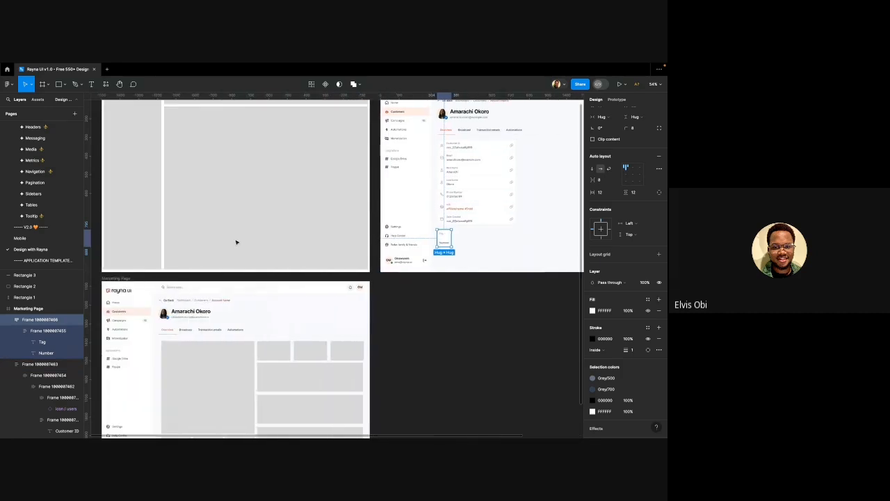
{"action": "scroll", "coordinate": [236, 242], "scroll_direction": "down", "scroll_amount": 4}
{"action": "scroll", "coordinate": [311, 240], "scroll_direction": "right", "scroll_amount": 5}
{"action": "scroll", "coordinate": [311, 240], "scroll_direction": "up", "scroll_amount": 4}
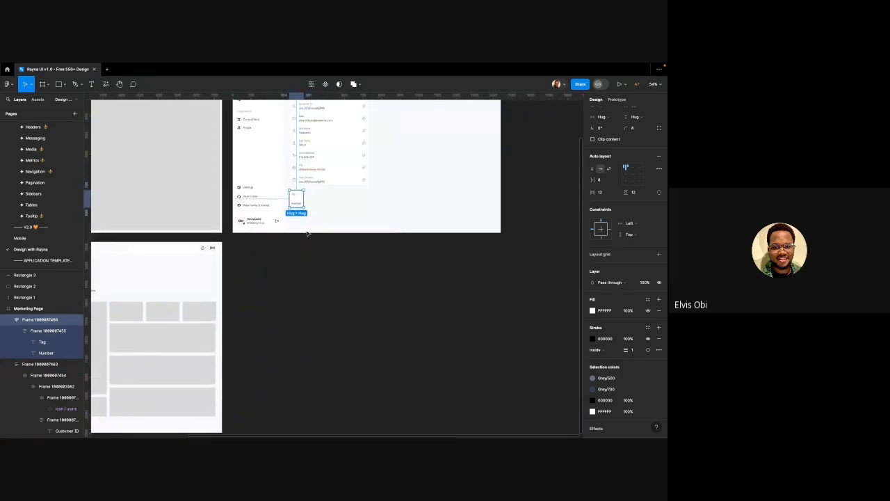
{"action": "scroll", "coordinate": [317, 181], "scroll_direction": "up", "scroll_amount": 5}
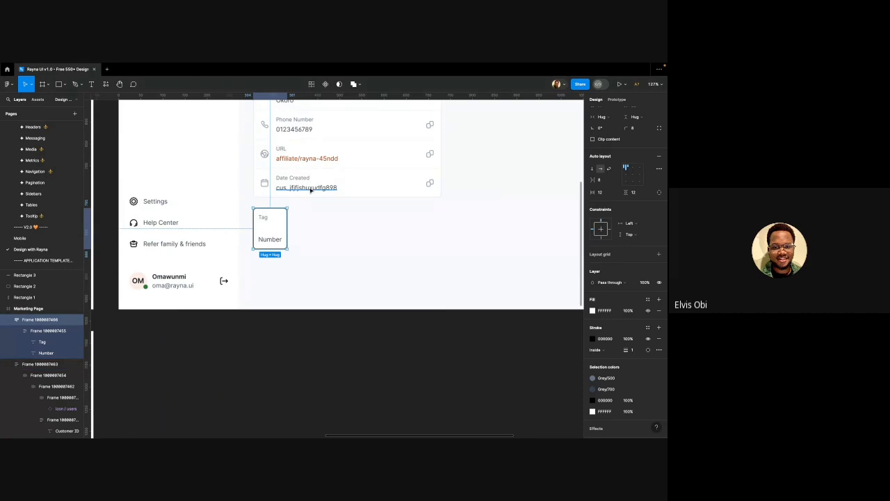
Duplicate the tile twice so three sit side by side, and select all three
{"action": "key", "text": "super+d"}
{"action": "left_click_drag", "start_coordinate": [270, 219], "coordinate": [305, 221]}
{"action": "left_click", "coordinate": [274, 220]}
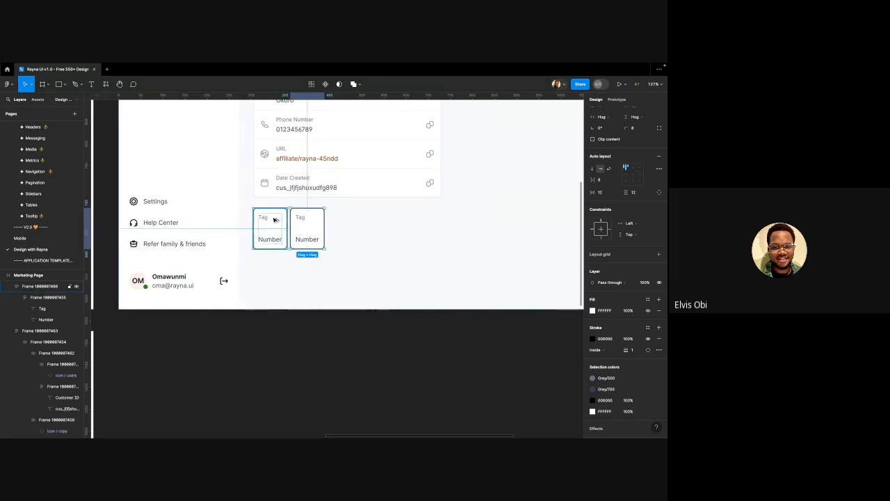
{"action": "key", "text": "Right"}
{"action": "key", "text": "Right"}
{"action": "key", "text": "Right"}
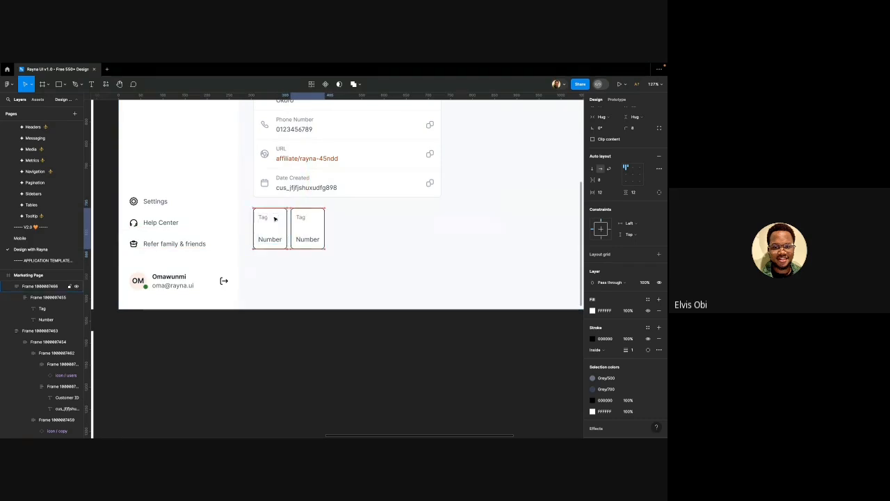
{"action": "key", "text": "Right"}
{"action": "key", "text": "Right"}
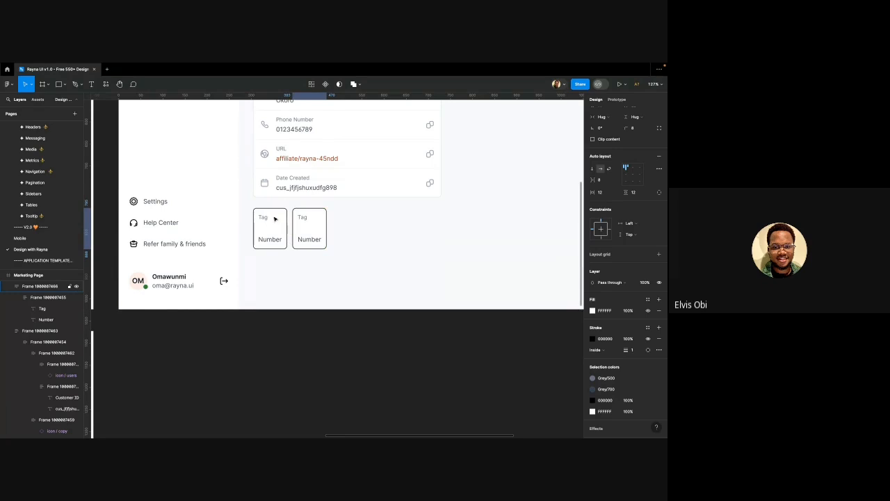
{"action": "key", "text": "super+d"}
{"action": "left_click", "coordinate": [310, 223], "text": "shift"}
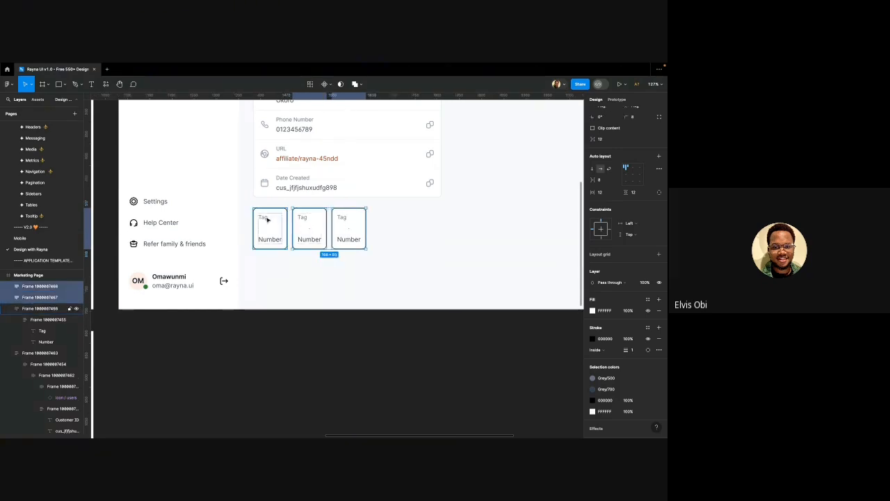
{"action": "left_click", "coordinate": [268, 220], "text": "shift"}
Wrap the three tiles in a 426-wide auto-layout row with each tile filling its width
{"action": "key", "text": "shift+a"}
{"action": "scroll", "coordinate": [267, 221], "scroll_direction": "down", "scroll_amount": 3}
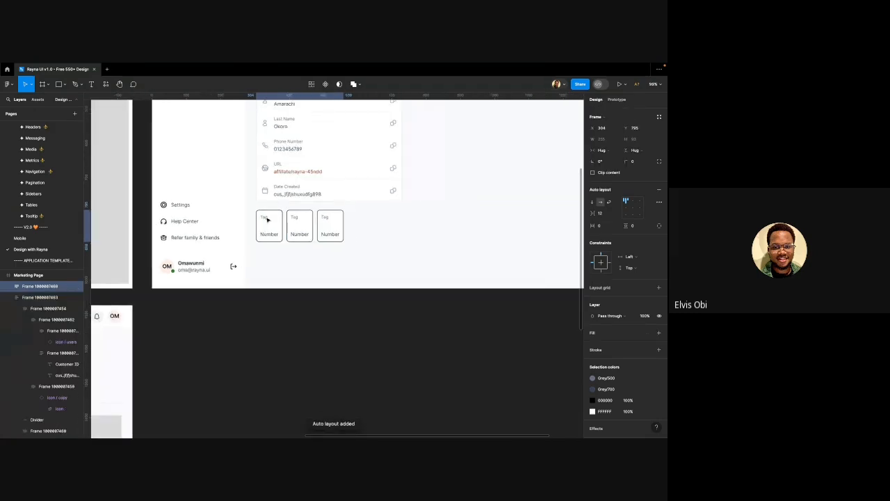
{"action": "left_click_drag", "start_coordinate": [343, 220], "coordinate": [402, 219]}
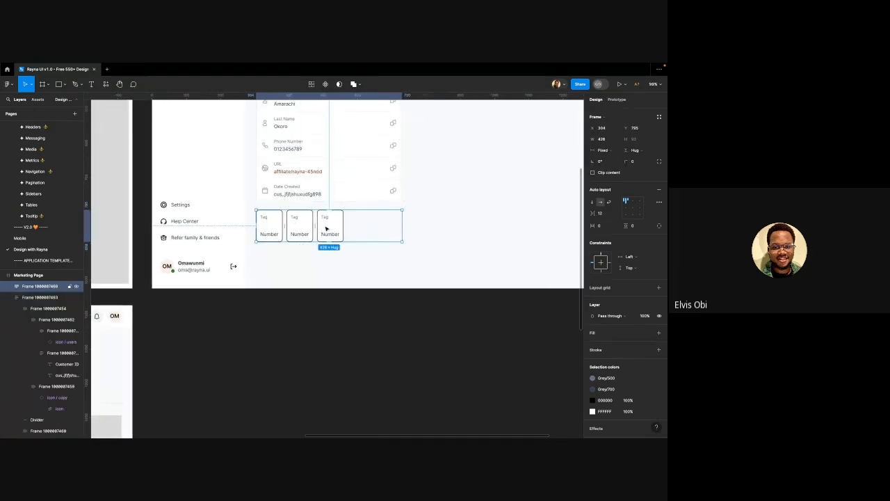
{"action": "scroll", "coordinate": [323, 226], "scroll_direction": "up", "scroll_amount": 5}
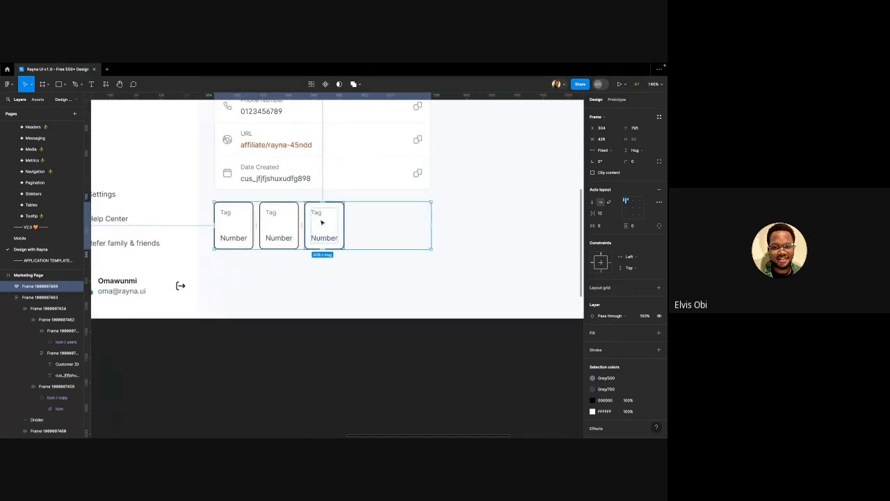
{"action": "left_click", "coordinate": [241, 227]}
{"action": "left_click", "coordinate": [278, 230], "text": "shift"}
{"action": "left_click", "coordinate": [330, 231], "text": "shift"}
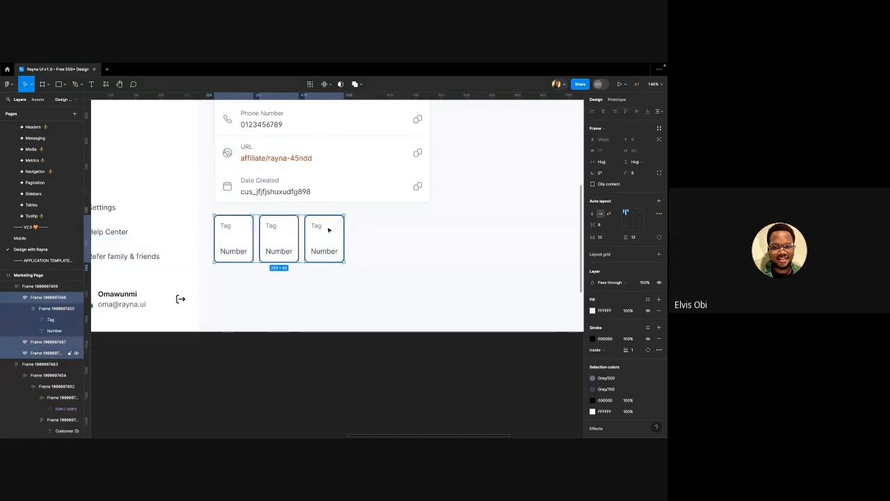
{"action": "left_click", "coordinate": [602, 162]}
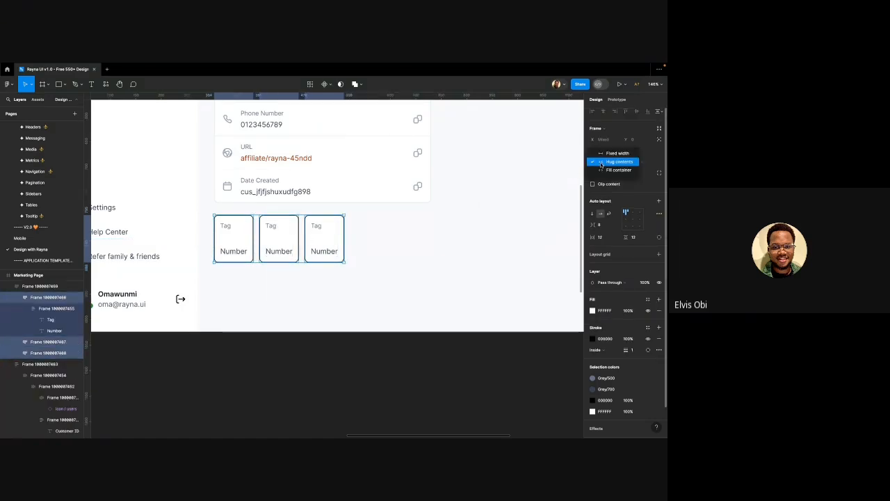
{"action": "left_click", "coordinate": [604, 171]}
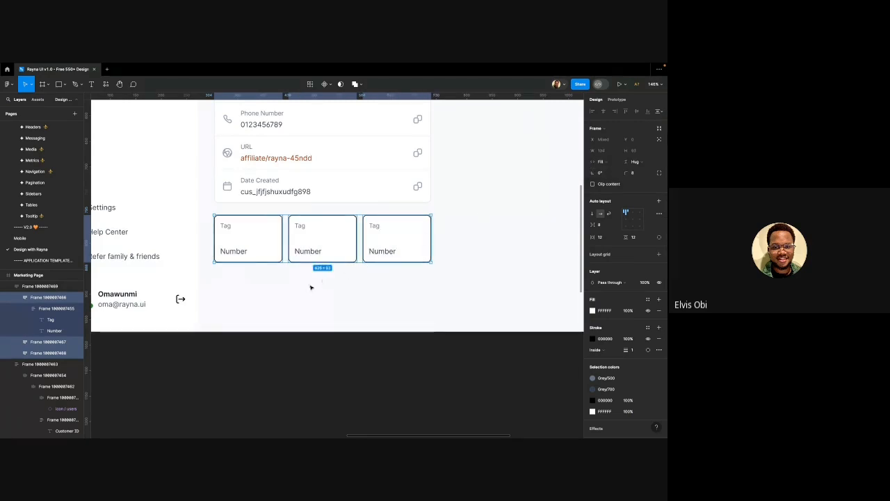
Make the tile row 115 high and set the tiles to fill its height
{"action": "scroll", "coordinate": [304, 280], "scroll_direction": "up", "scroll_amount": 2}
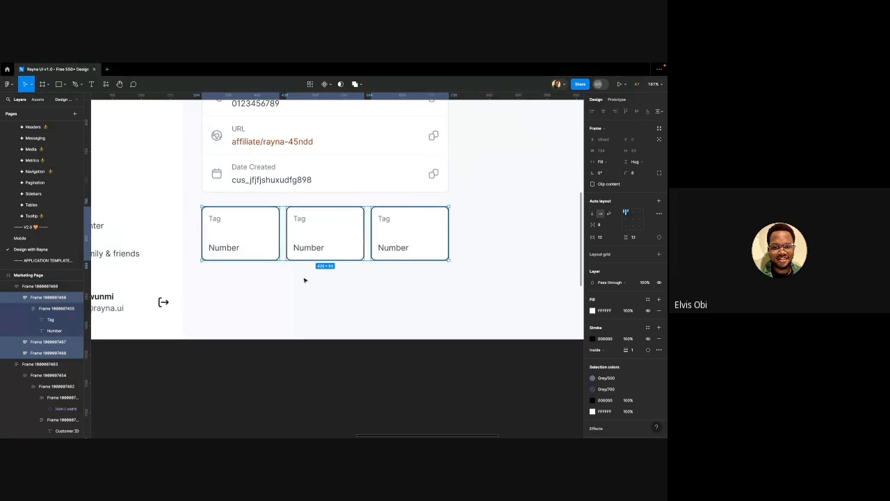
{"action": "left_click", "coordinate": [353, 285]}
{"action": "left_click", "coordinate": [368, 244]}
{"action": "scroll", "coordinate": [315, 269], "scroll_direction": "up", "scroll_amount": 2}
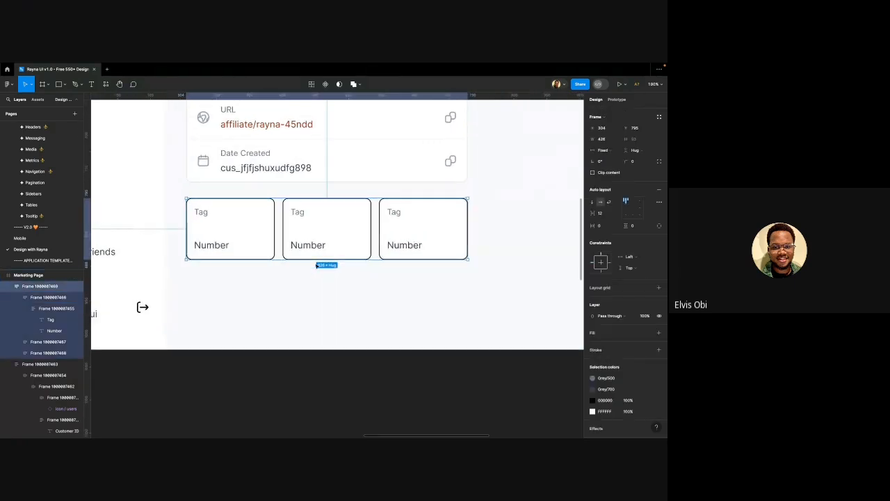
{"action": "left_click_drag", "start_coordinate": [315, 264], "coordinate": [316, 273]}
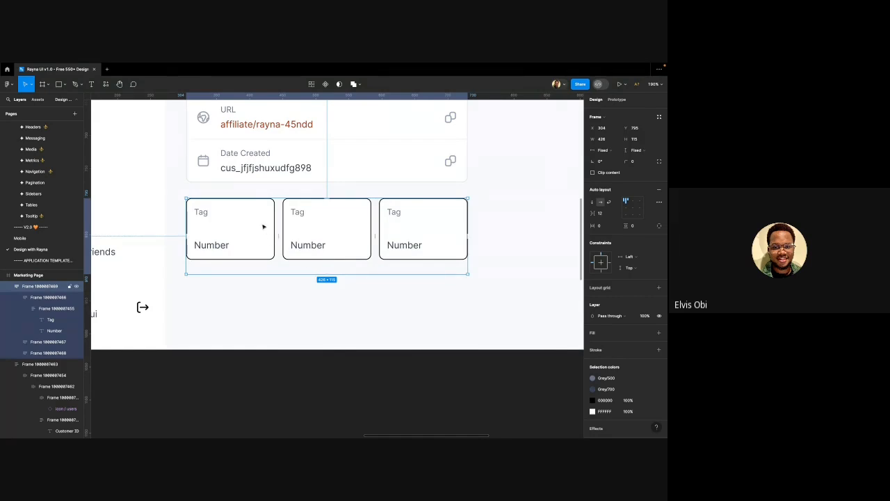
{"action": "left_click", "coordinate": [227, 220]}
{"action": "left_click", "coordinate": [343, 227], "text": "shift"}
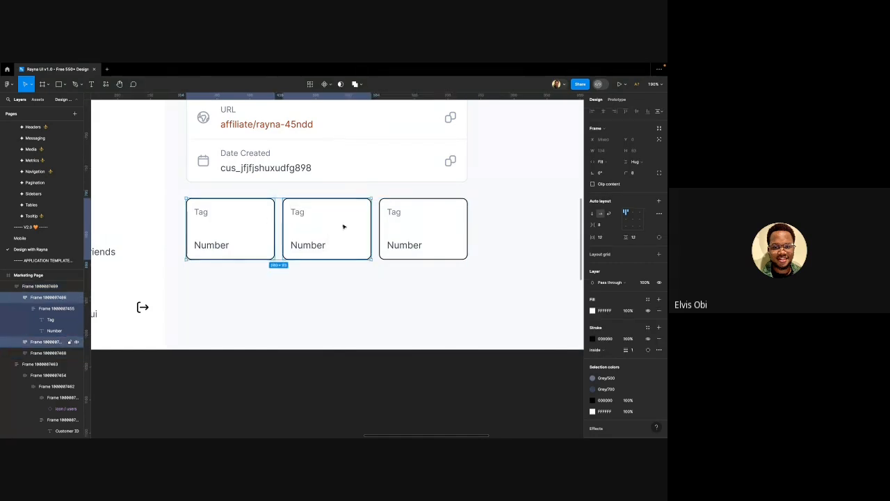
{"action": "left_click", "coordinate": [420, 212], "text": "shift"}
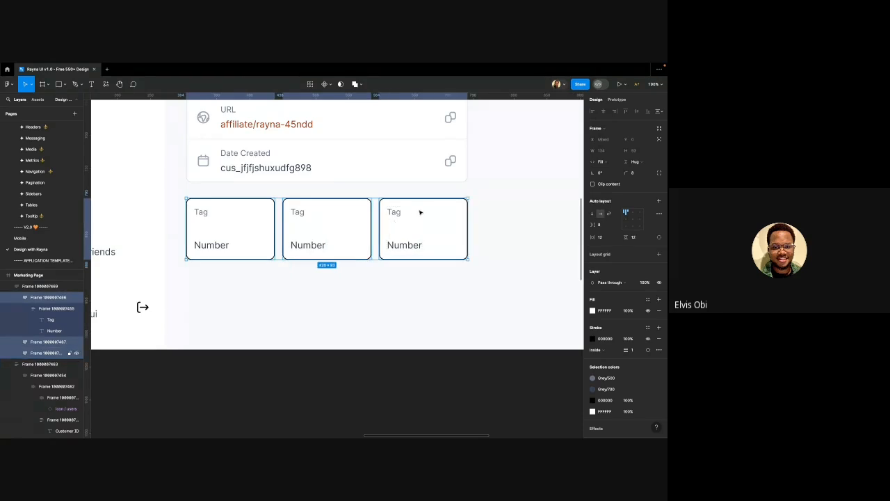
{"action": "left_click", "coordinate": [636, 162]}
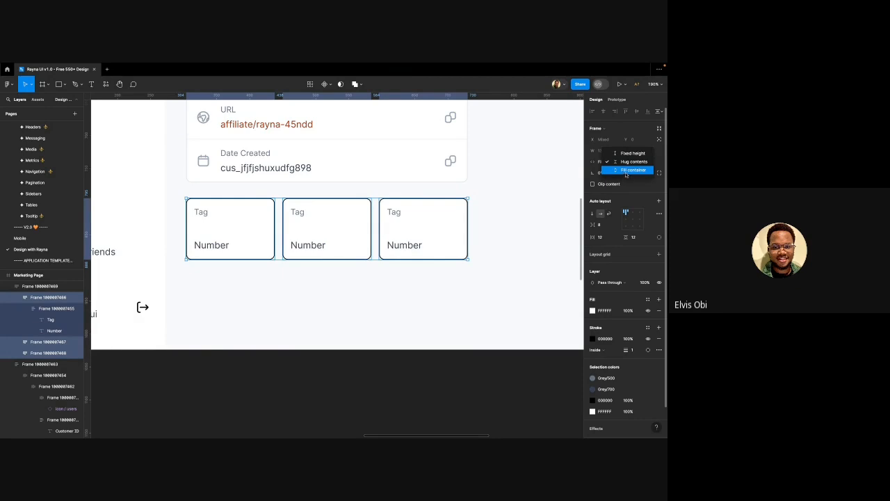
{"action": "left_click", "coordinate": [625, 170]}
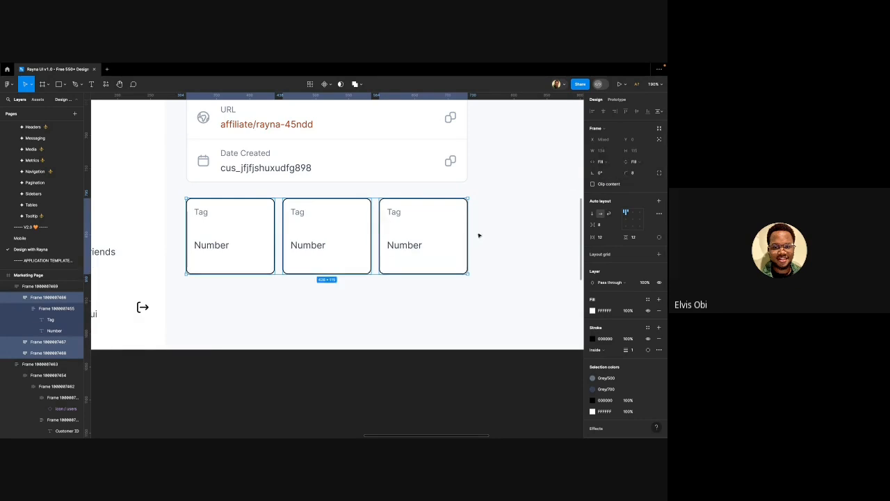
{"action": "left_click", "coordinate": [344, 295]}
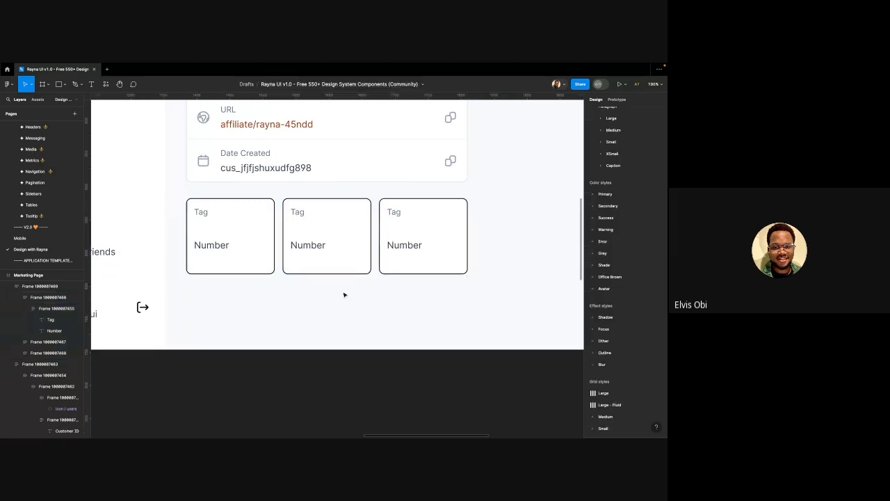
In the middle tile, make the Tag/Number group fill the height with Auto spacing
{"action": "left_click", "coordinate": [311, 244]}
{"action": "left_click", "coordinate": [311, 245]}
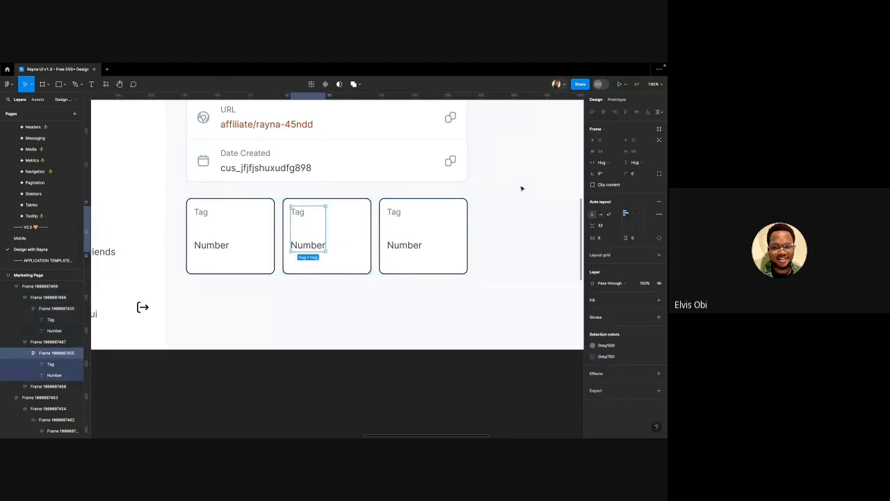
{"action": "left_click", "coordinate": [635, 163]}
{"action": "left_click", "coordinate": [628, 169]}
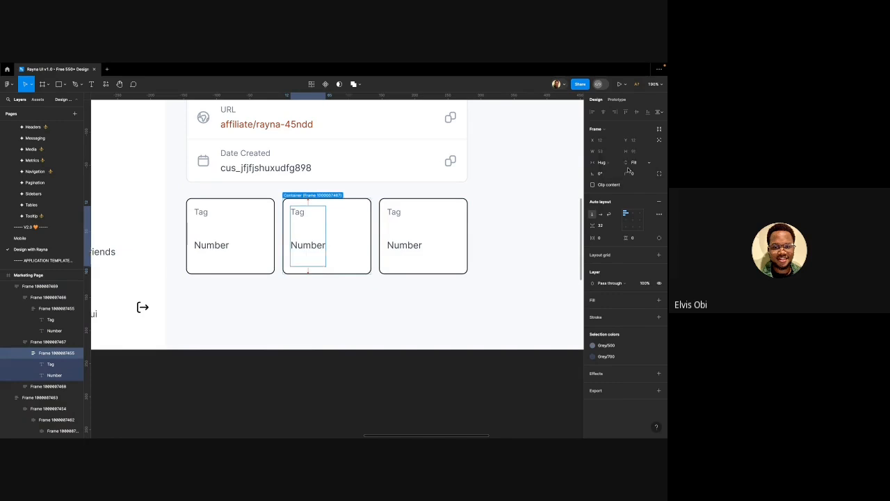
{"action": "left_click", "coordinate": [314, 245]}
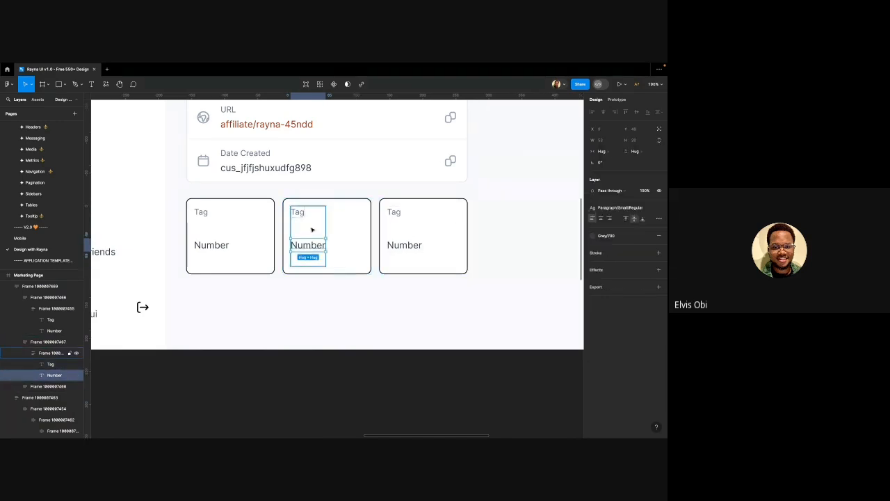
{"action": "left_click", "coordinate": [312, 230]}
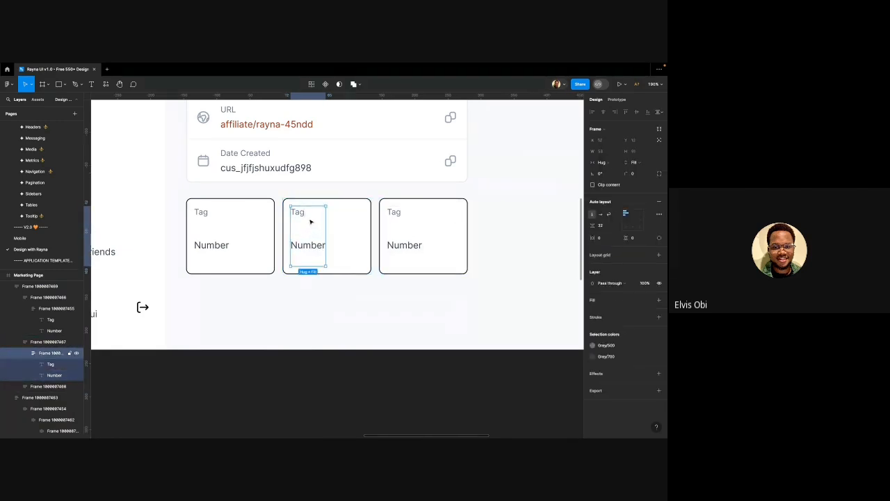
{"action": "left_click", "coordinate": [615, 227]}
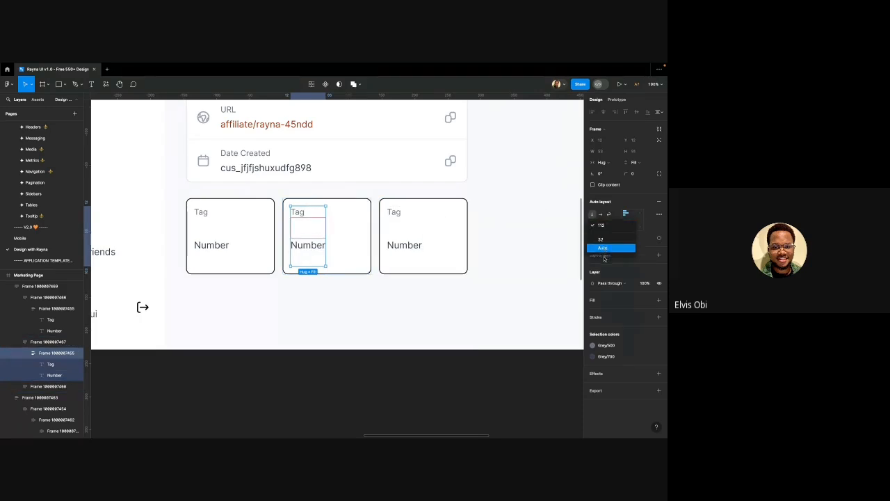
{"action": "left_click", "coordinate": [607, 250]}
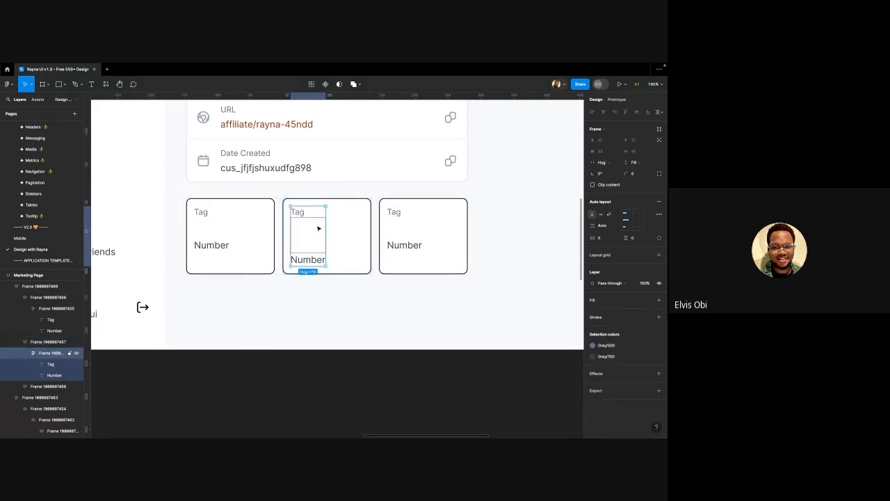
Replace the first and third tiles with copies of the middle tile
{"action": "left_click", "coordinate": [368, 221]}
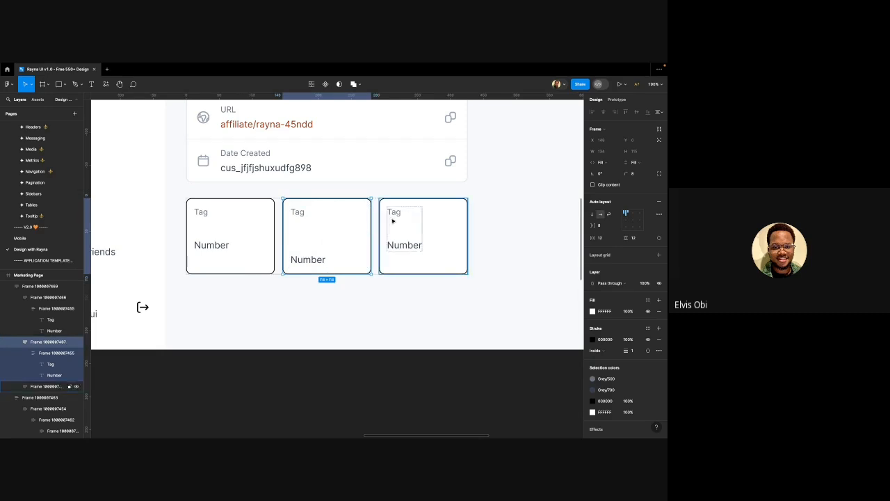
{"action": "left_click", "coordinate": [418, 212]}
{"action": "left_click", "coordinate": [256, 218], "text": "shift"}
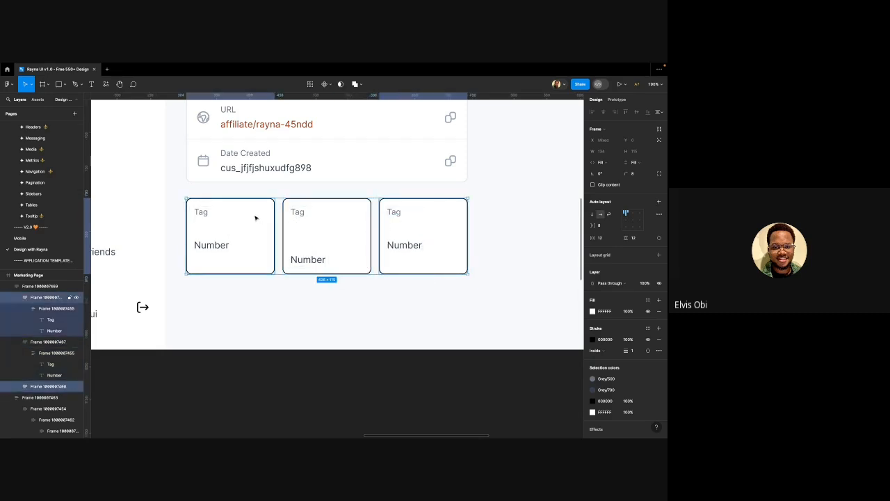
{"action": "key", "text": "super+shift+r"}
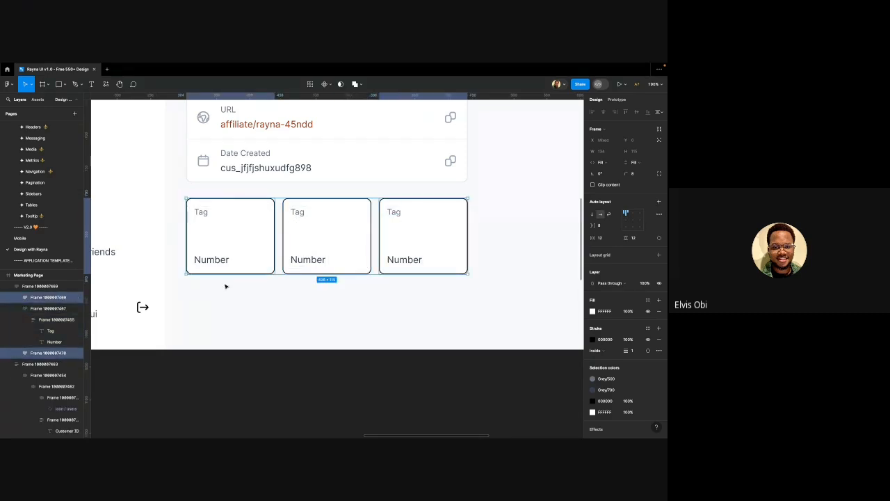
Review the tile row spanning the 426-wide details card and select the card
{"action": "left_click", "coordinate": [229, 304]}
{"action": "scroll", "coordinate": [229, 304], "scroll_direction": "down", "scroll_amount": 5, "text": "ctrl"}
{"action": "scroll", "coordinate": [229, 304], "scroll_direction": "down", "scroll_amount": 2, "text": "ctrl"}
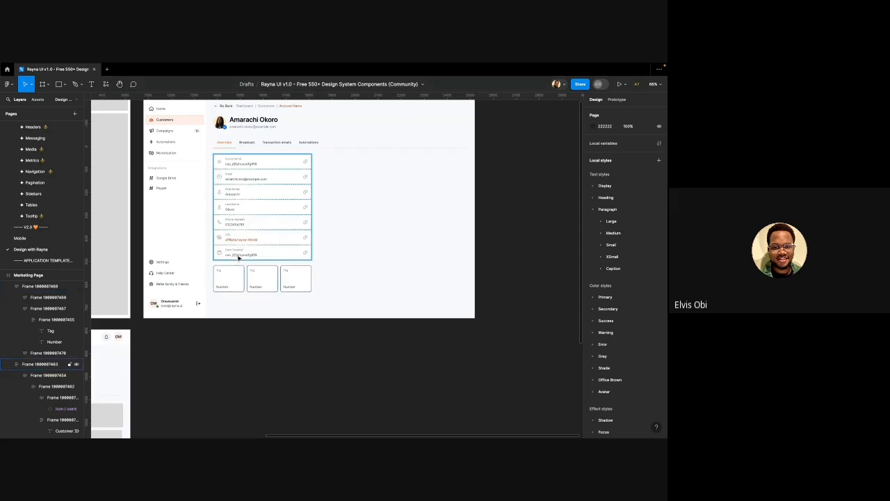
{"action": "scroll", "coordinate": [215, 278], "scroll_direction": "up", "scroll_amount": 4}
{"action": "scroll", "coordinate": [214, 276], "scroll_direction": "up", "scroll_amount": 2}
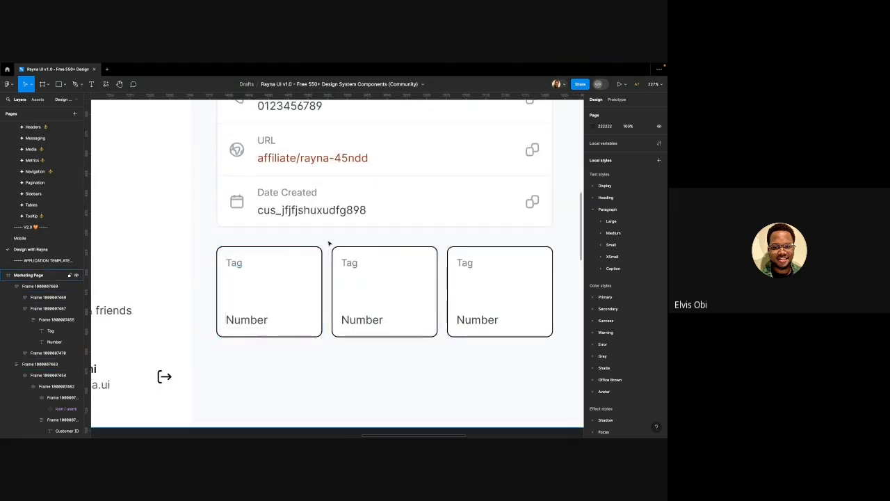
{"action": "scroll", "coordinate": [265, 238], "scroll_direction": "up", "scroll_amount": 1}
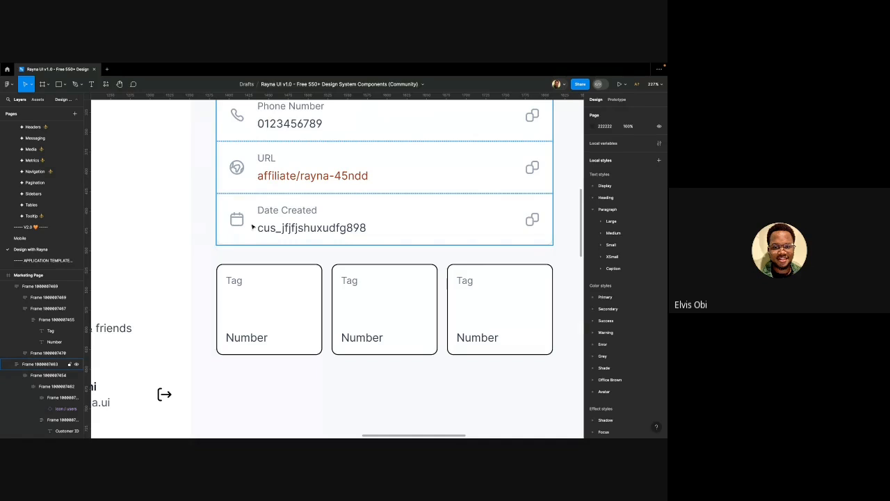
{"action": "left_click", "coordinate": [253, 227]}
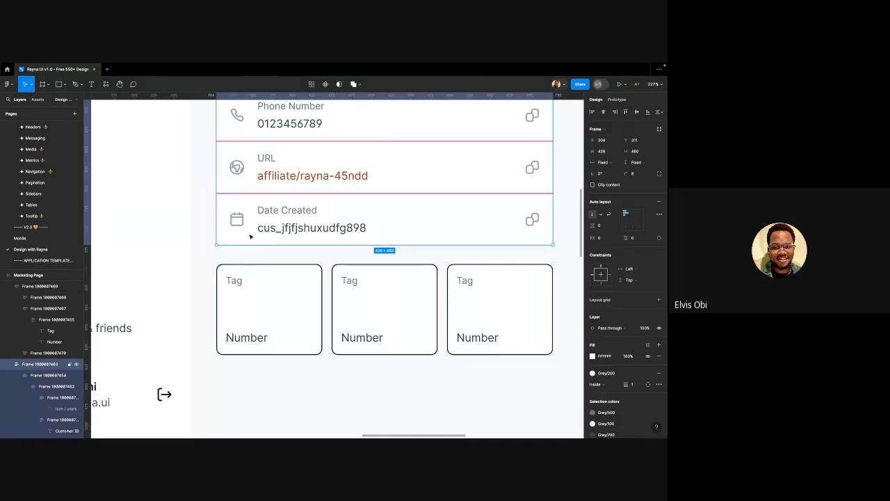
{"action": "scroll", "coordinate": [252, 232], "scroll_direction": "up", "scroll_amount": 2}
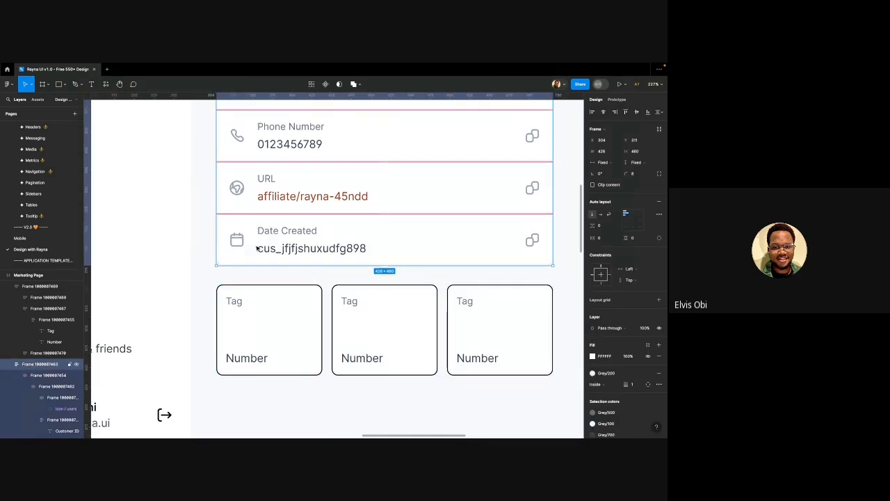
{"action": "scroll", "coordinate": [278, 237], "scroll_direction": "down", "scroll_amount": 3, "text": "ctrl"}
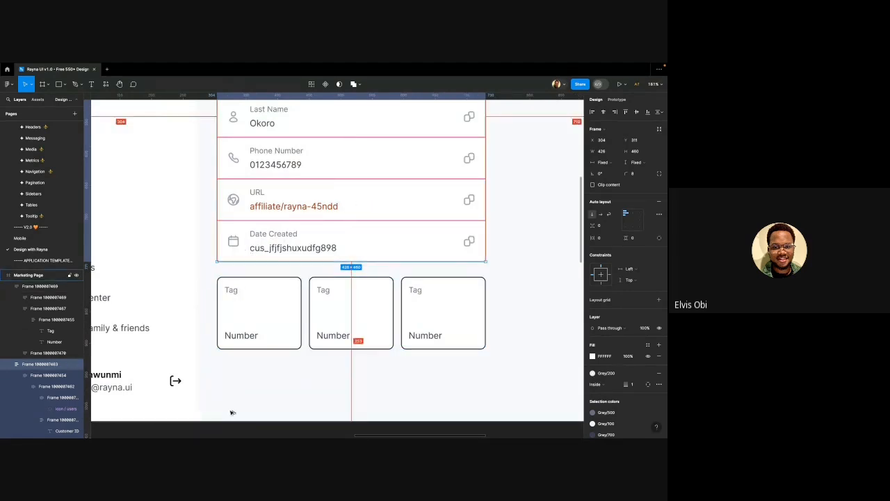
Paste the details card's styling onto the first tile and set its side padding to 12
{"action": "key", "text": "alt"}
{"action": "left_click", "coordinate": [257, 288]}
{"action": "left_click", "coordinate": [257, 290]}
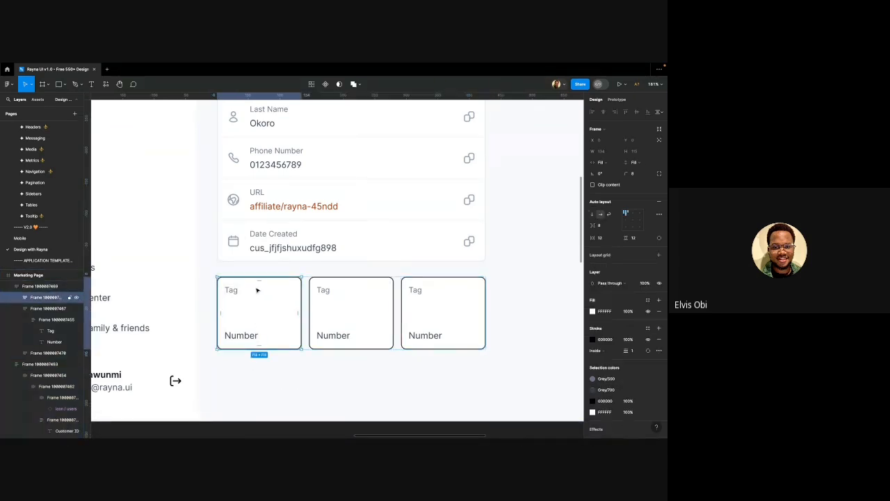
{"action": "key", "text": "alt+super+v"}
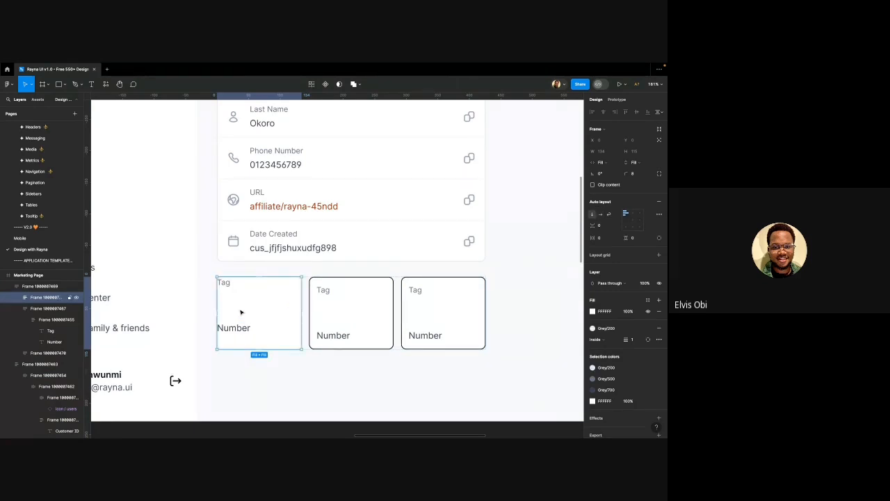
{"action": "double_click", "coordinate": [233, 299]}
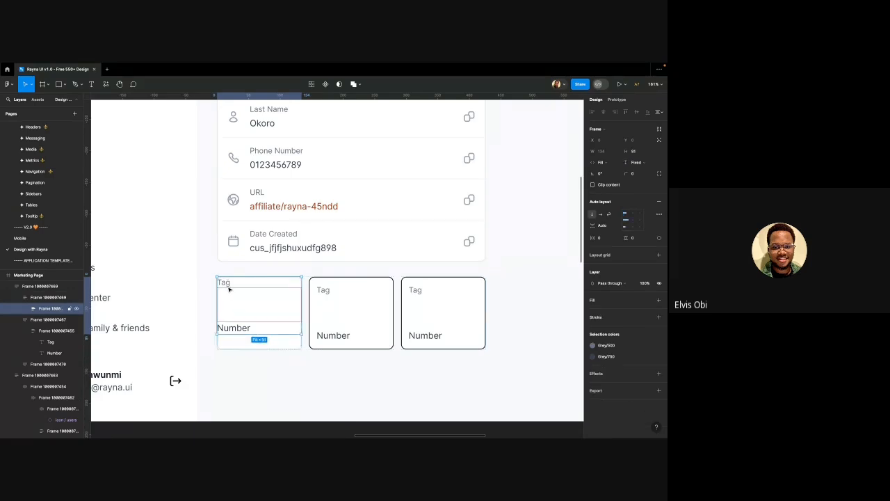
{"action": "key", "text": "Escape"}
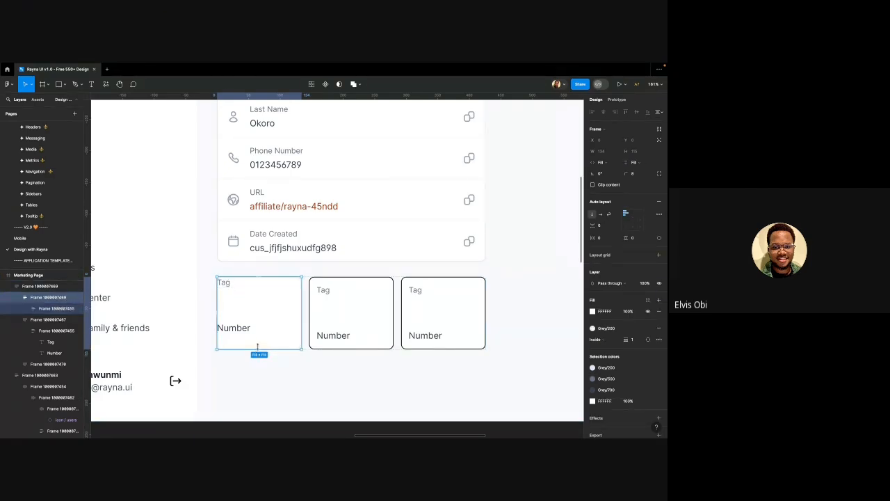
{"action": "left_click", "coordinate": [614, 238]}
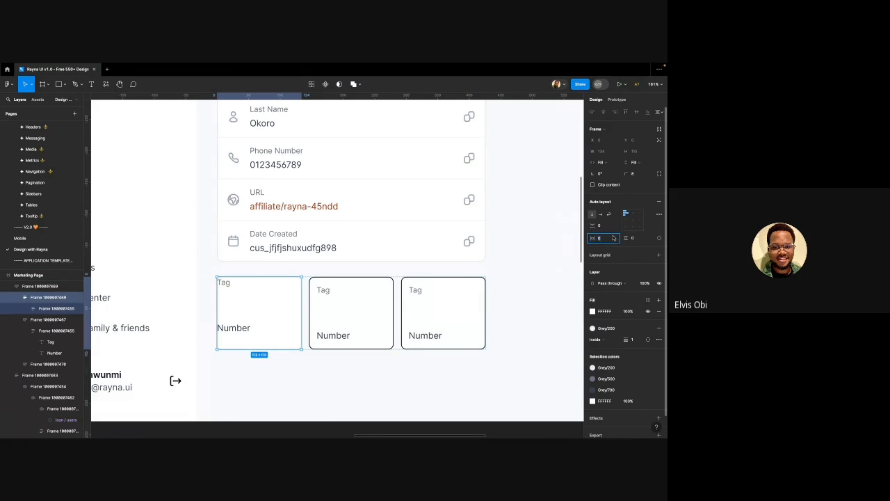
{"action": "left_click", "coordinate": [627, 220]}
{"action": "left_click", "coordinate": [610, 238]}
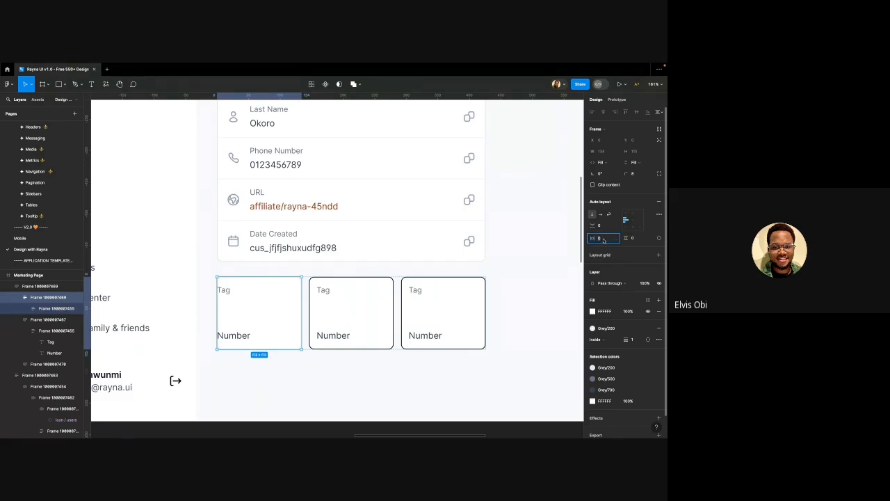
{"action": "type", "text": "12"}
{"action": "key", "text": "Return"}
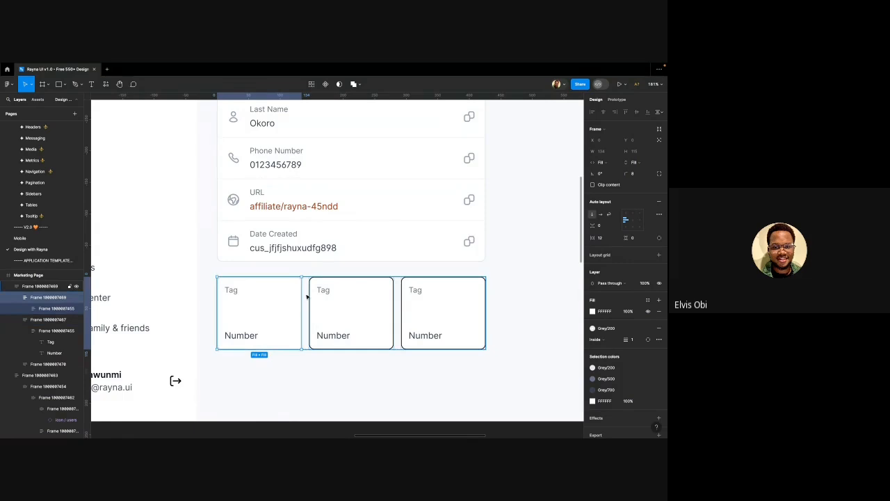
Select all three Tag/Number tiles, then the Tag label in the first tile
{"action": "left_click", "coordinate": [331, 300]}
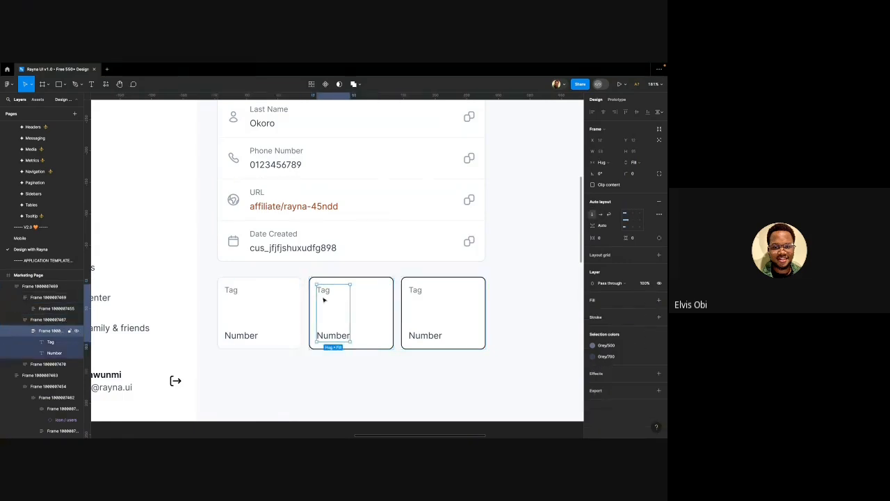
{"action": "left_click", "coordinate": [248, 304]}
{"action": "left_click", "coordinate": [342, 308]}
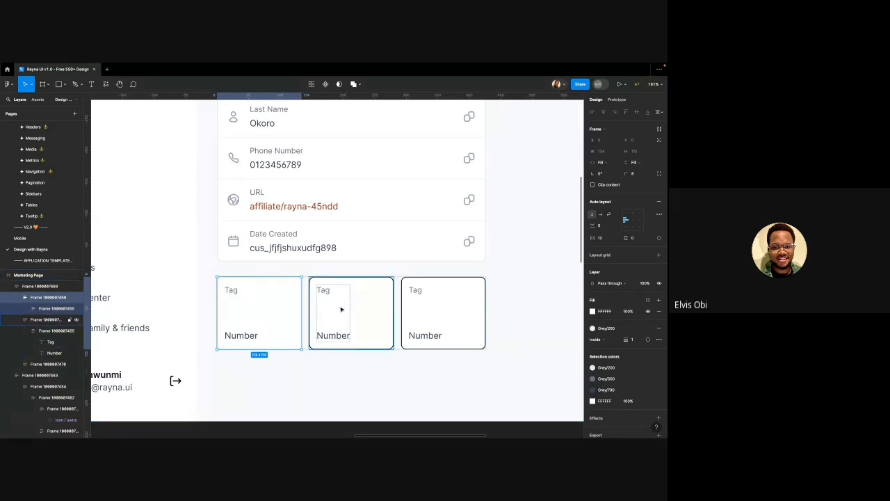
{"action": "left_click", "coordinate": [421, 307], "text": "shift"}
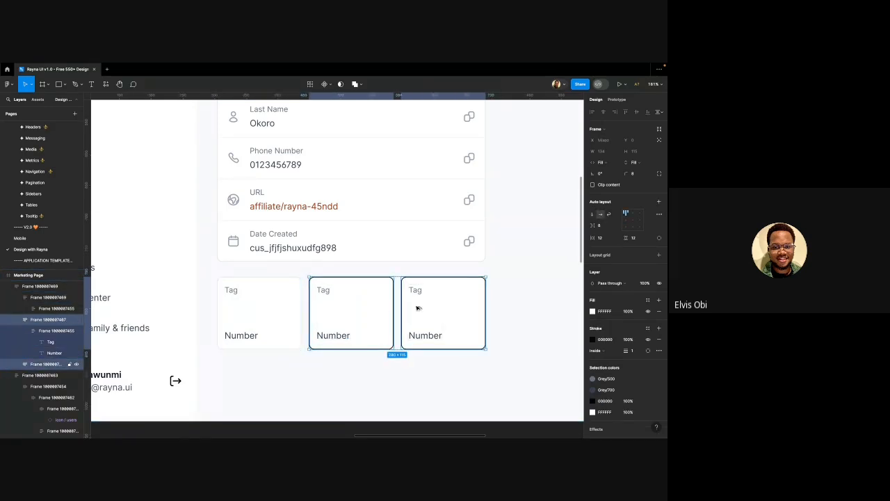
{"action": "scroll", "coordinate": [340, 304], "scroll_direction": "down", "scroll_amount": 3}
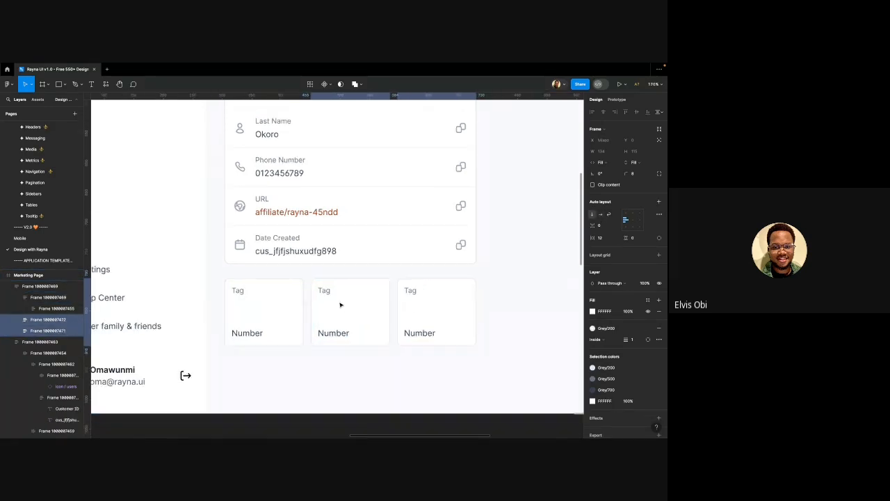
{"action": "left_click", "coordinate": [256, 301], "text": "shift"}
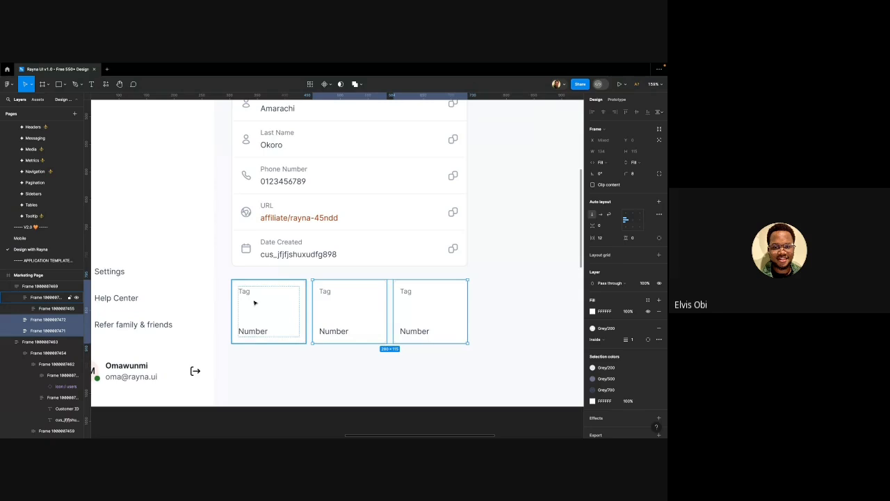
{"action": "left_click", "coordinate": [248, 294], "text": "super"}
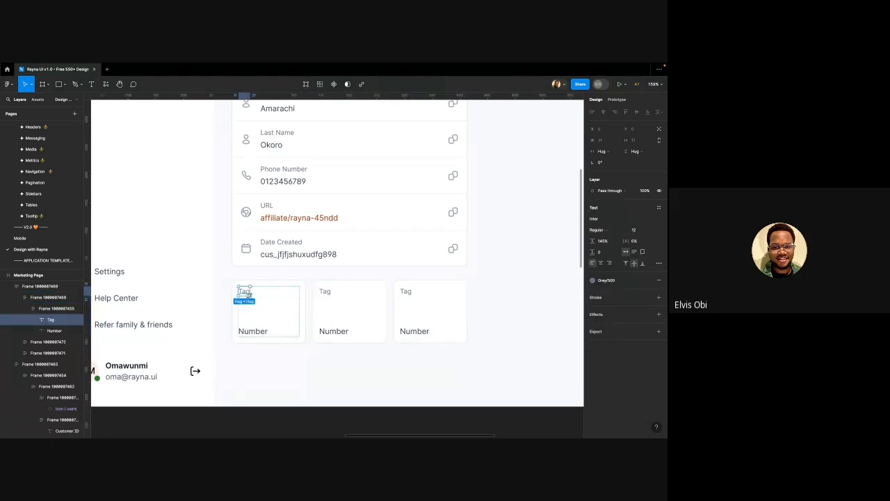
{"action": "scroll", "coordinate": [249, 295], "scroll_direction": "down", "scroll_amount": 5}
{"action": "scroll", "coordinate": [272, 282], "scroll_direction": "up", "scroll_amount": 4}
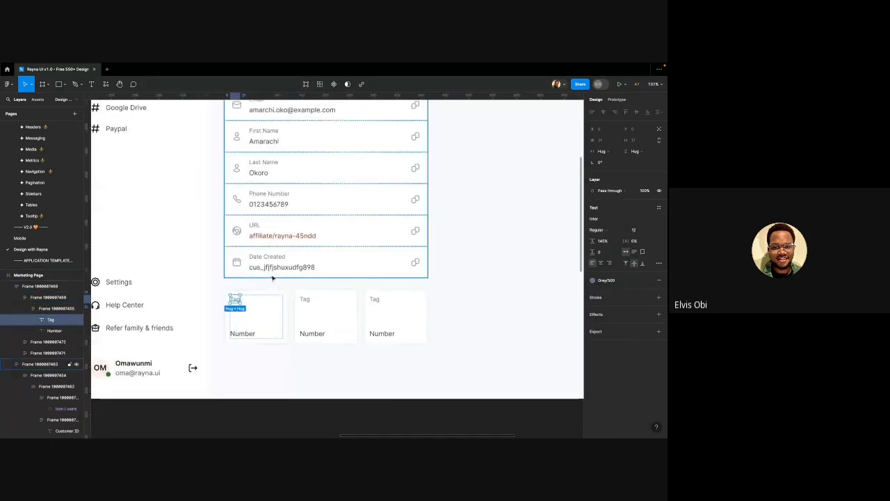
Change the Date Created value to '19th April, 2024'
{"action": "double_click", "coordinate": [271, 268]}
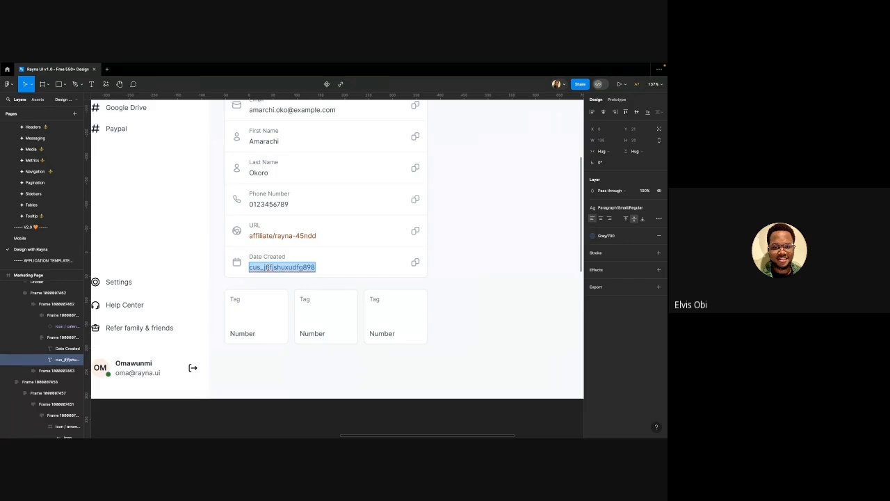
{"action": "type", "text": "19th"}
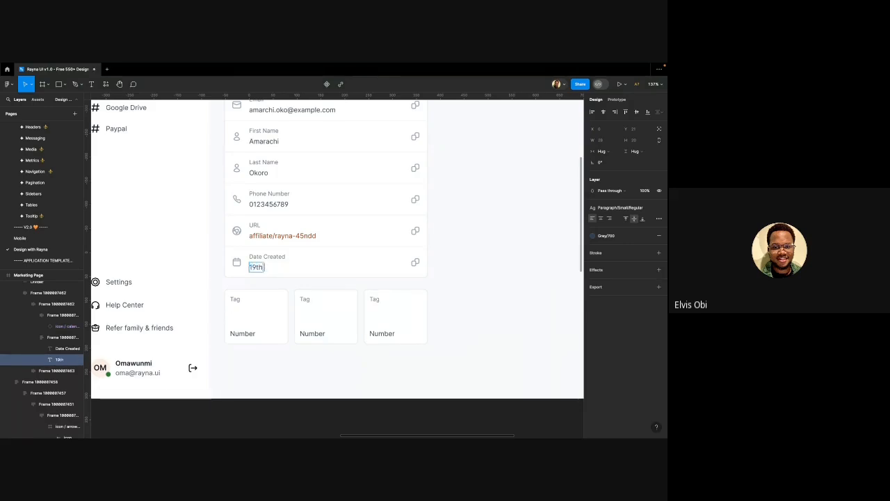
{"action": "type", "text": " April"}
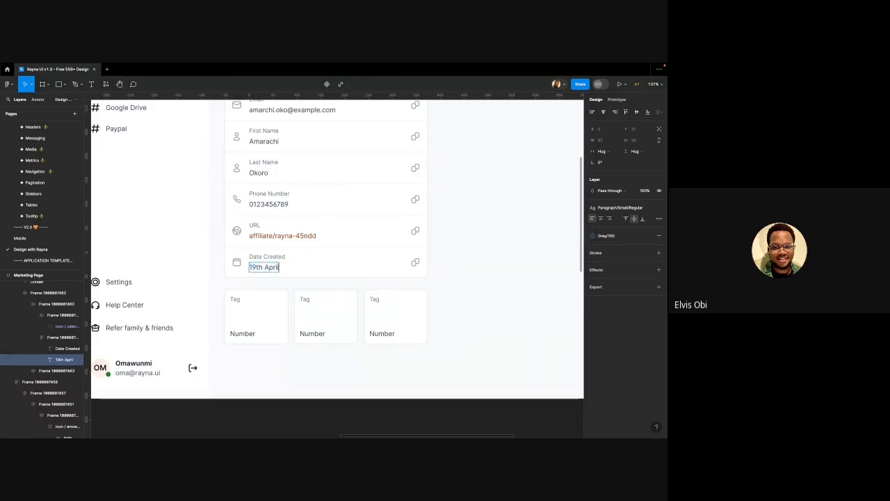
{"action": "type", "text": ", 202"}
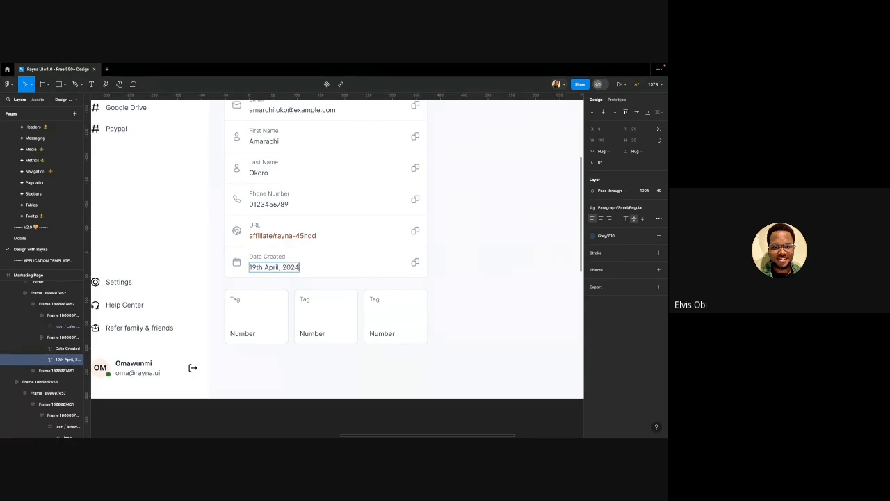
{"action": "type", "text": "4"}
{"action": "left_click", "coordinate": [261, 362]}
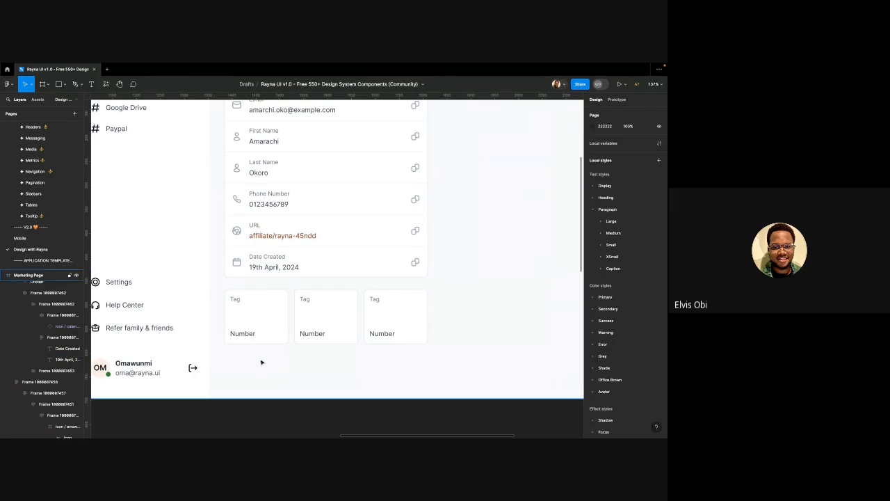
Give the first tile's Tag label the Grey/700 colour style
{"action": "left_click", "coordinate": [235, 301]}
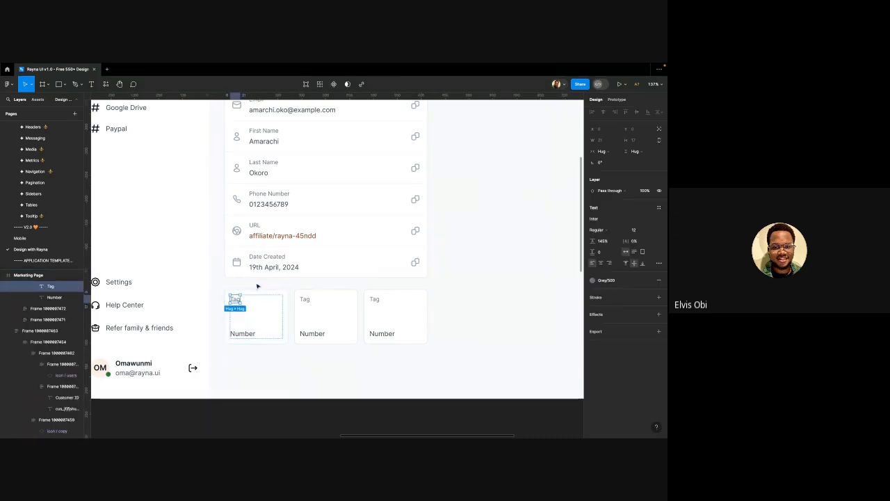
{"action": "left_click", "coordinate": [266, 270]}
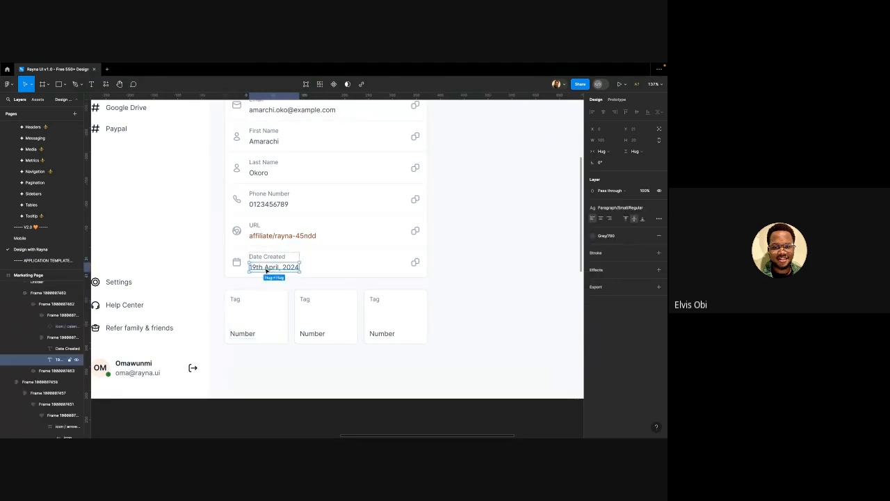
{"action": "left_click", "coordinate": [236, 300]}
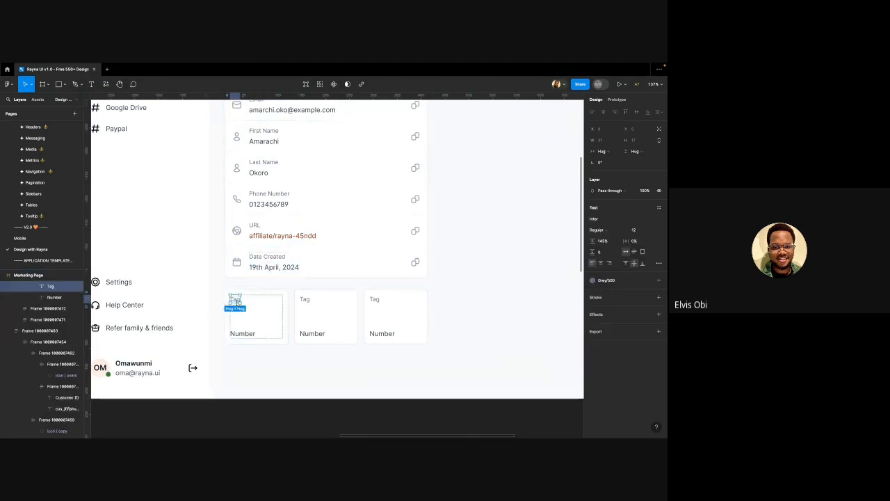
{"action": "left_click", "coordinate": [593, 280]}
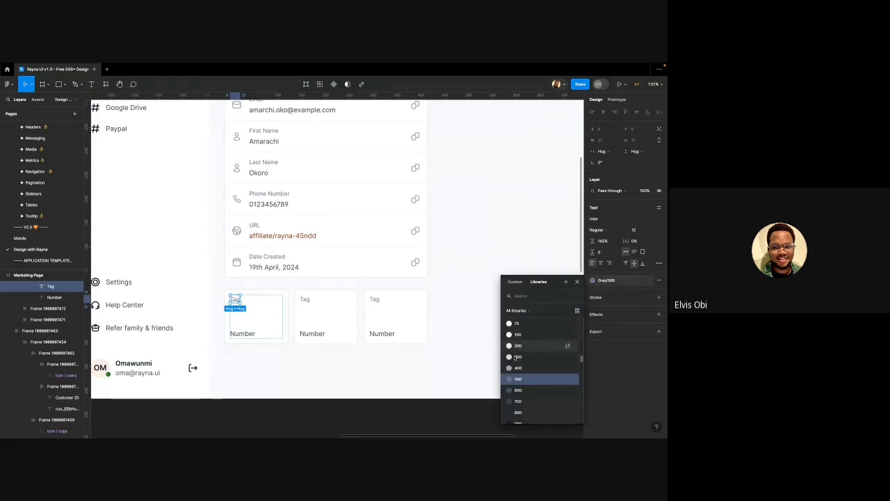
{"action": "left_click", "coordinate": [527, 404]}
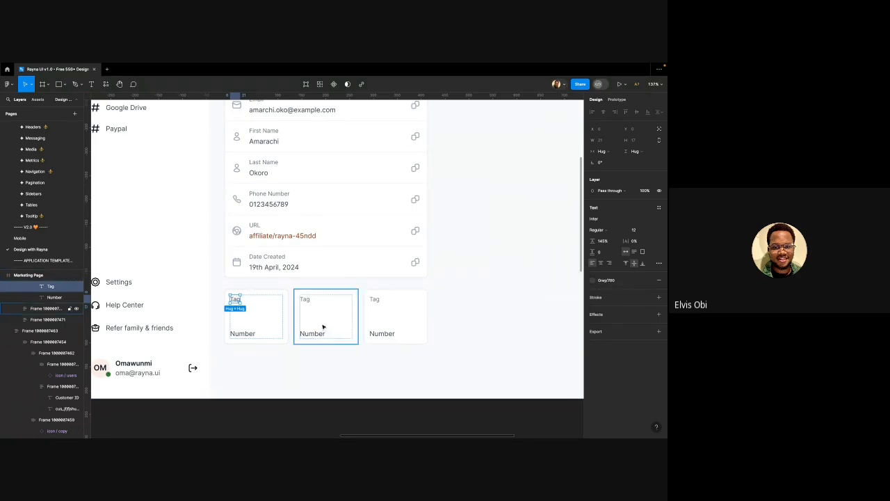
{"action": "left_click", "coordinate": [244, 333]}
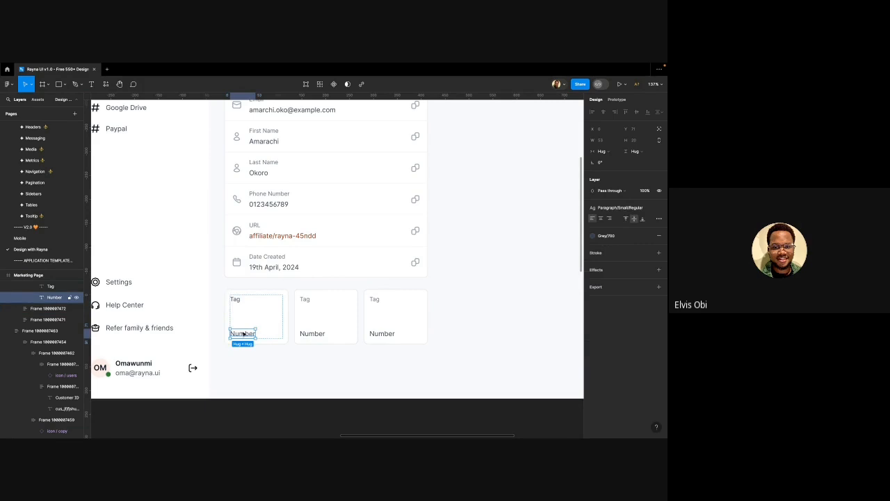
Try Heading/H4 Medium and Bold on the first tile's Number text, then settle on Heading/H5/Medium
{"action": "left_click", "coordinate": [618, 207]}
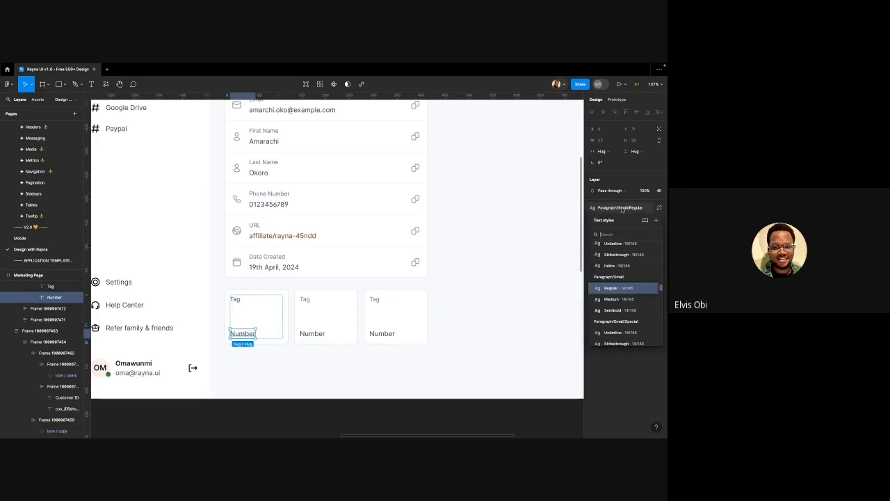
{"action": "scroll", "coordinate": [613, 290], "scroll_direction": "down", "scroll_amount": 5}
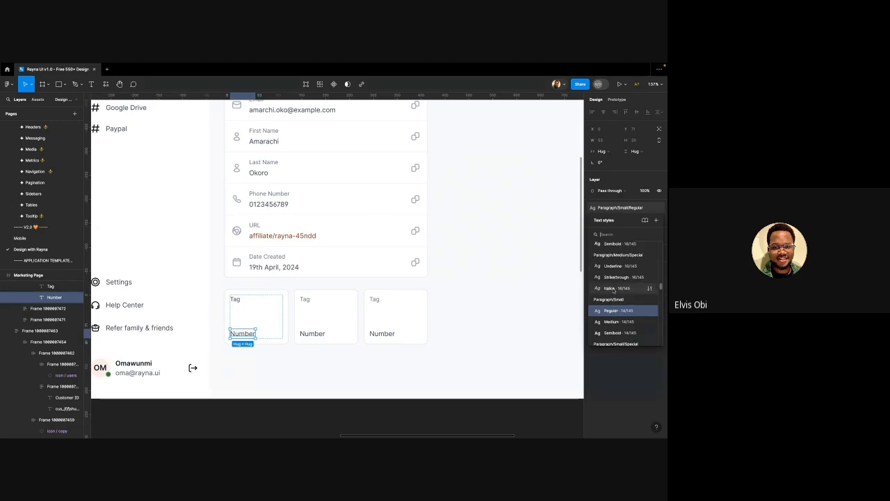
{"action": "scroll", "coordinate": [612, 287], "scroll_direction": "up", "scroll_amount": 3}
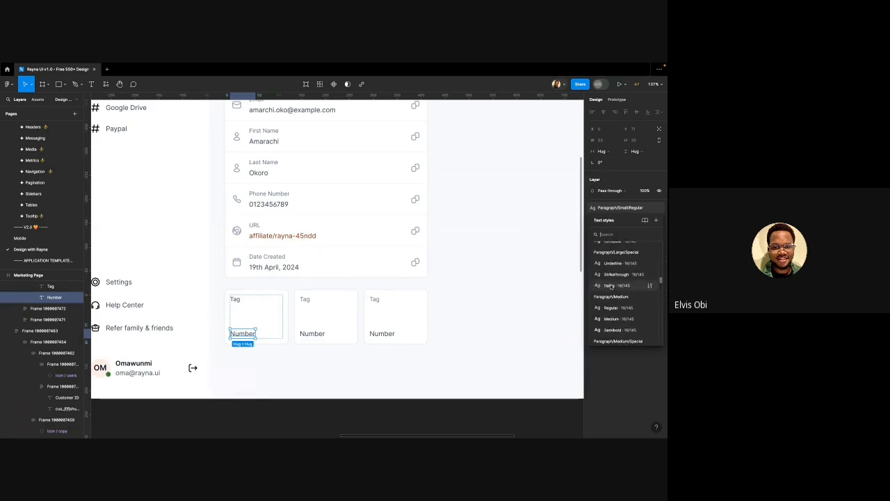
{"action": "scroll", "coordinate": [611, 296], "scroll_direction": "up", "scroll_amount": 3}
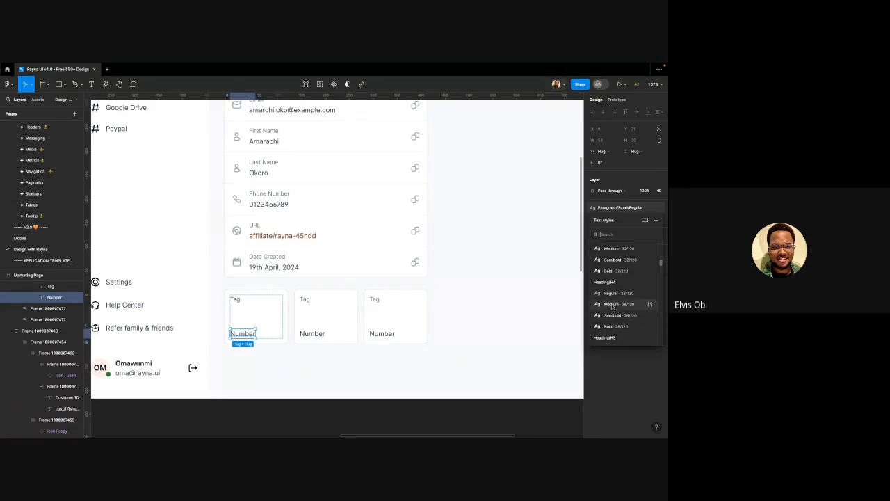
{"action": "left_click", "coordinate": [613, 305]}
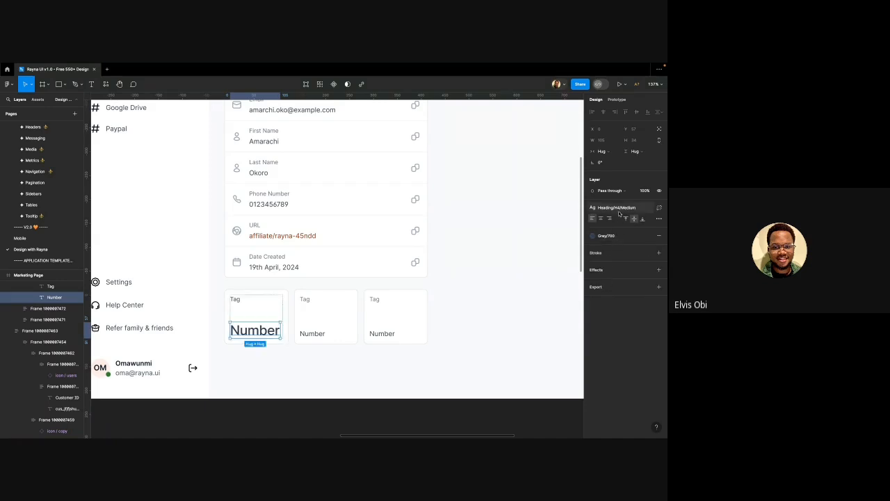
{"action": "left_click", "coordinate": [618, 208]}
{"action": "left_click", "coordinate": [621, 310]}
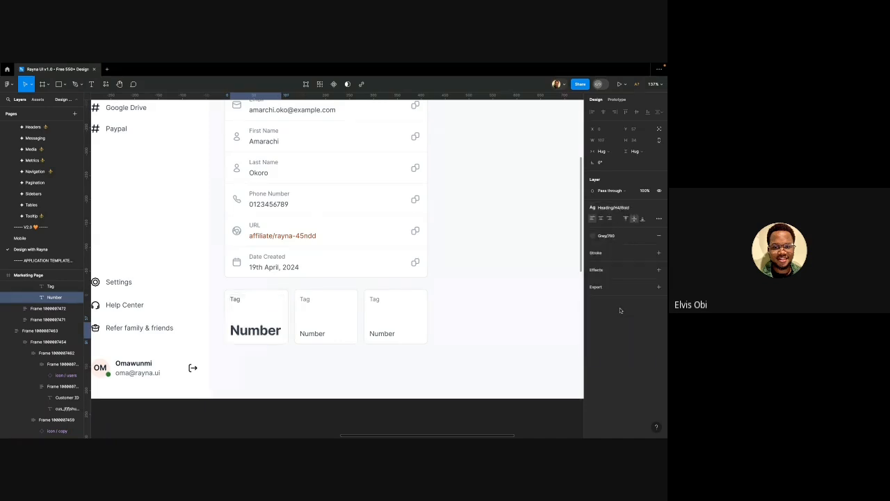
{"action": "left_click", "coordinate": [617, 208]}
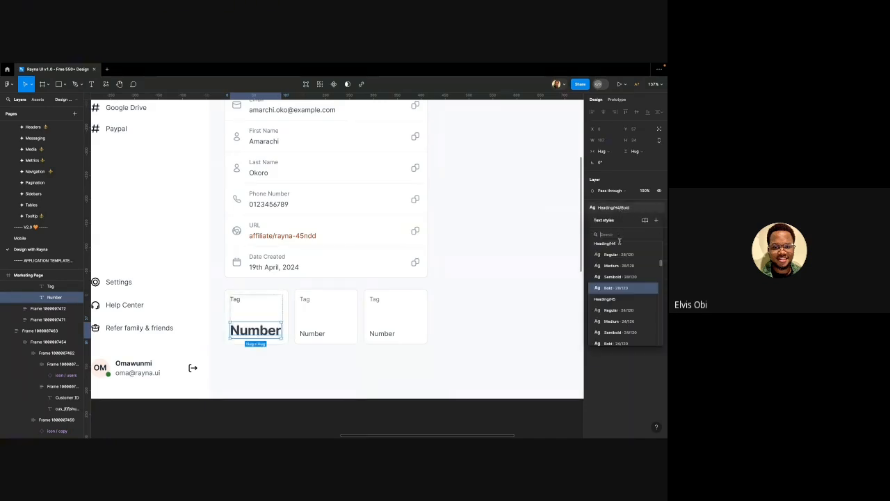
{"action": "scroll", "coordinate": [613, 311], "scroll_direction": "down", "scroll_amount": 1}
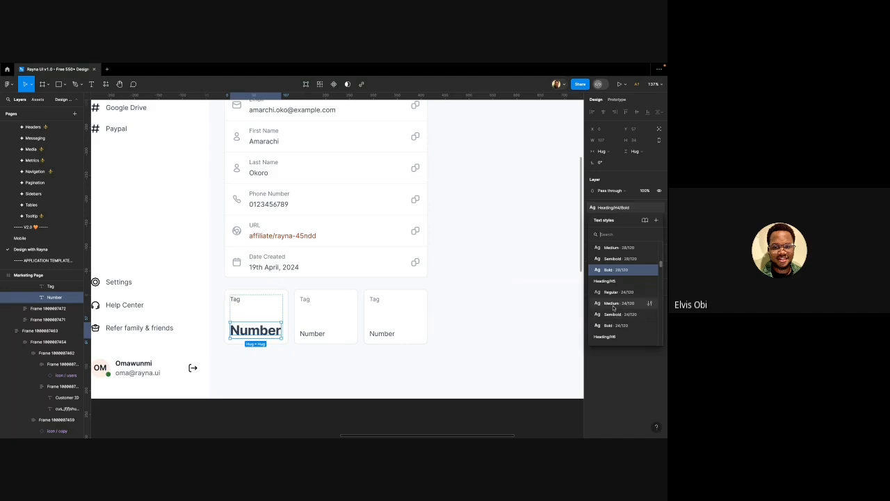
{"action": "left_click", "coordinate": [613, 310]}
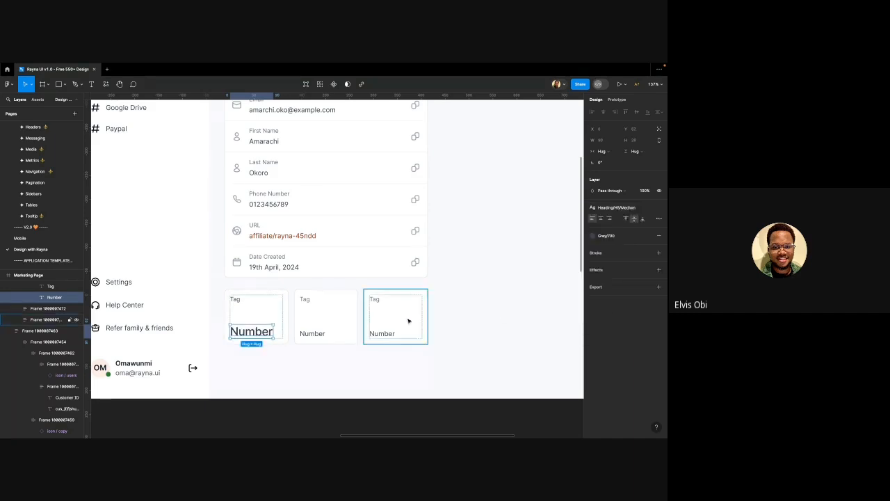
Change the first stat tile's Number text to 20
{"action": "double_click", "coordinate": [241, 332]}
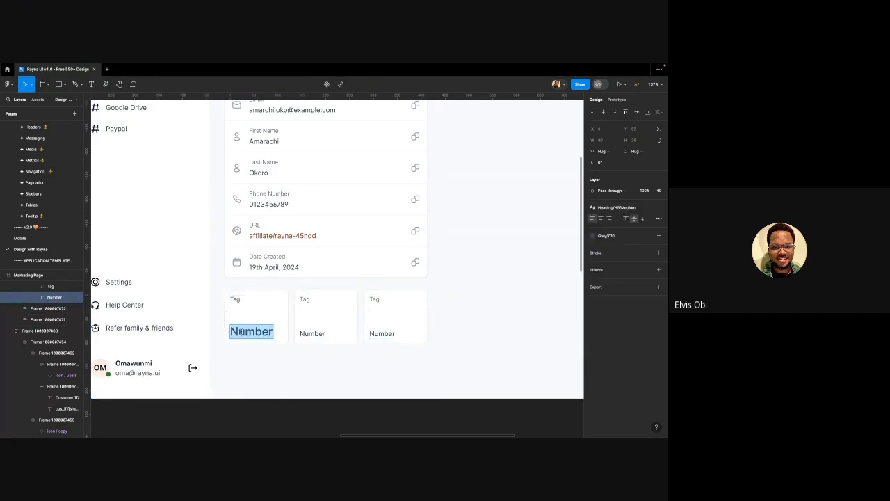
{"action": "type", "text": "20"}
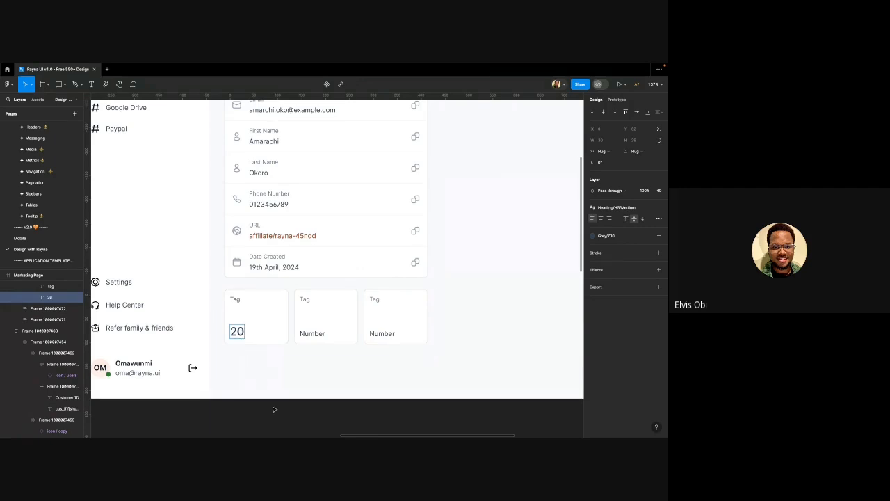
{"action": "key", "text": "Escape"}
Relabel the three tiles' Tag text as Coverage, Events and Campaigns
{"action": "left_click", "coordinate": [243, 331]}
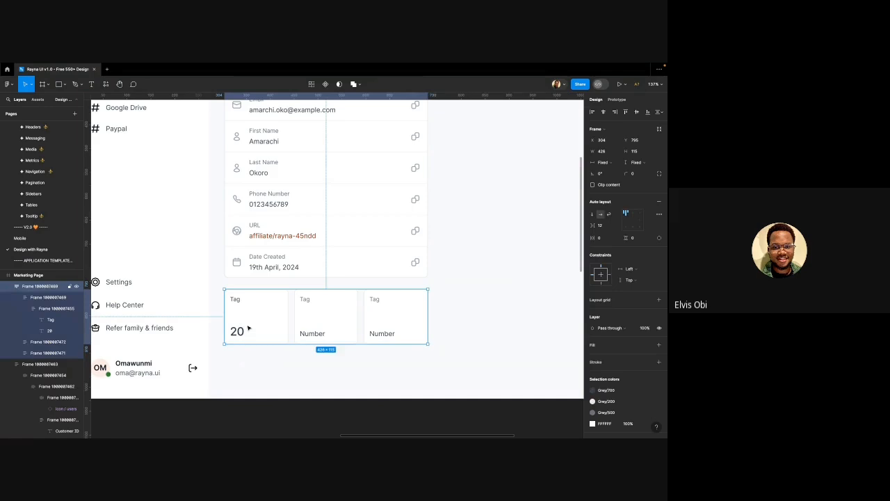
{"action": "left_click", "coordinate": [248, 327]}
{"action": "double_click", "coordinate": [249, 328]}
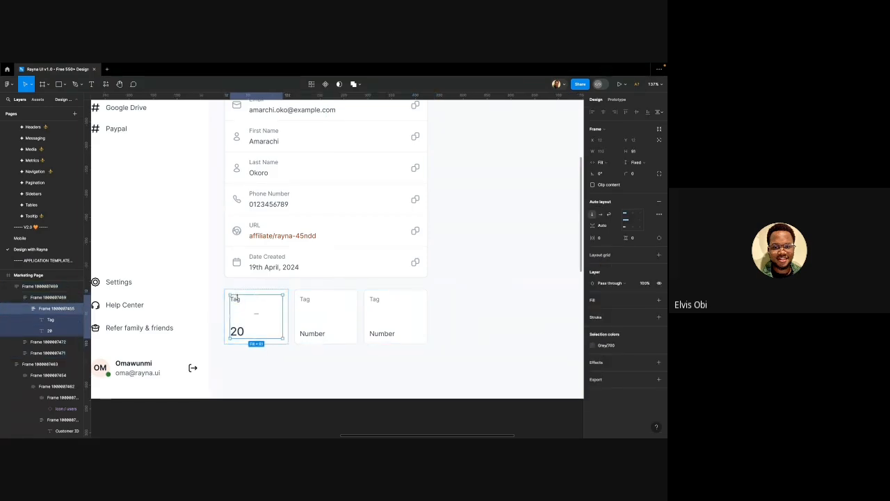
{"action": "double_click", "coordinate": [240, 304]}
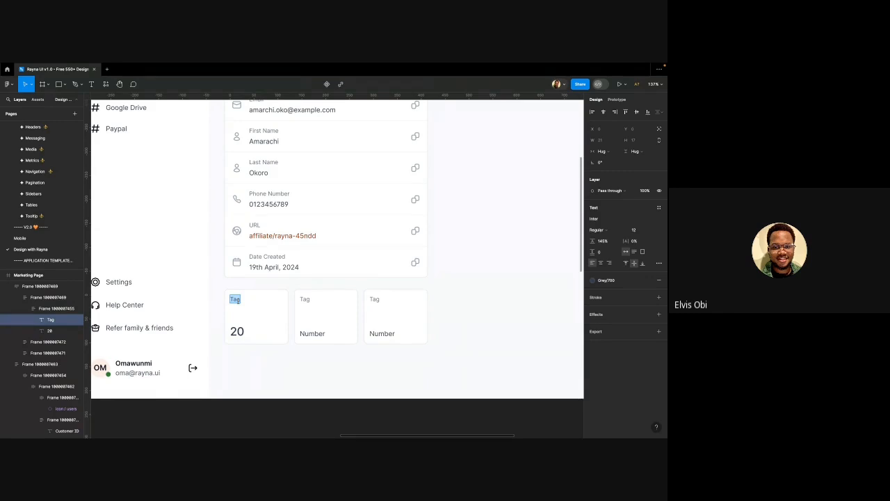
{"action": "type", "text": "Coverage"}
{"action": "scroll", "coordinate": [258, 299], "scroll_direction": "right", "scroll_amount": 3}
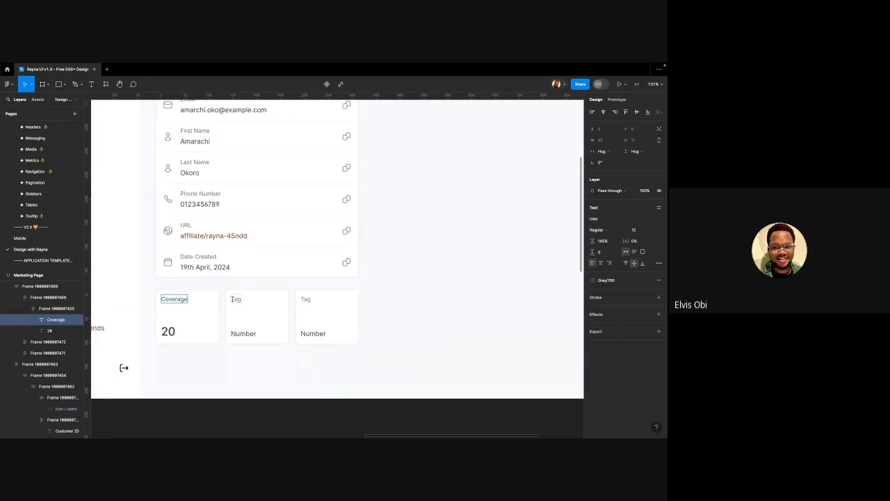
{"action": "double_click", "coordinate": [234, 299]}
{"action": "type", "text": "Events"}
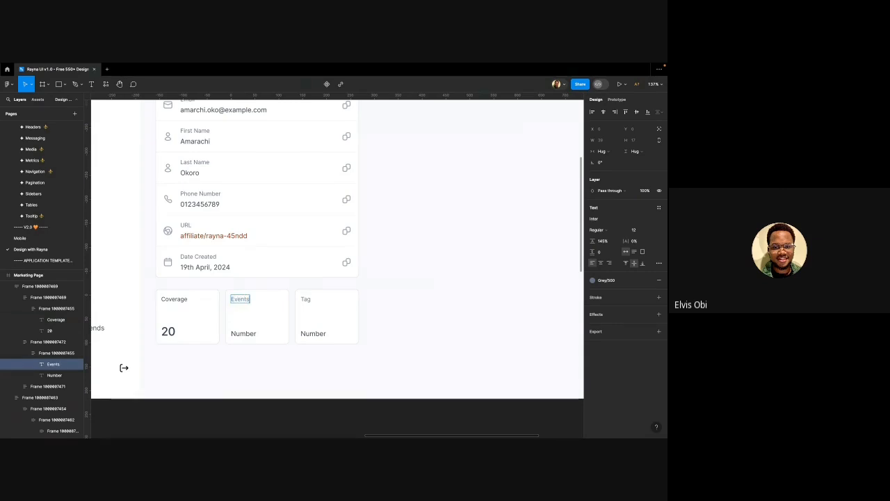
{"action": "double_click", "coordinate": [305, 299]}
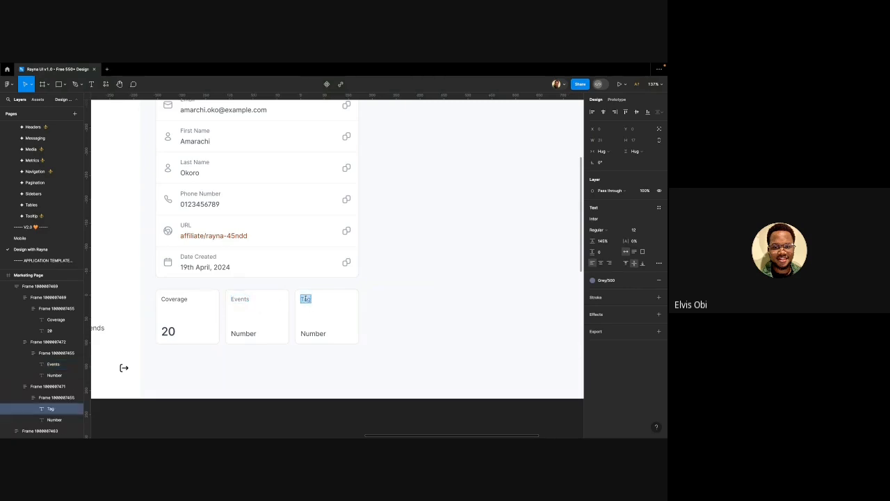
{"action": "type", "text": "Campaigns"}
{"action": "left_click", "coordinate": [390, 330]}
{"action": "left_click", "coordinate": [215, 307]}
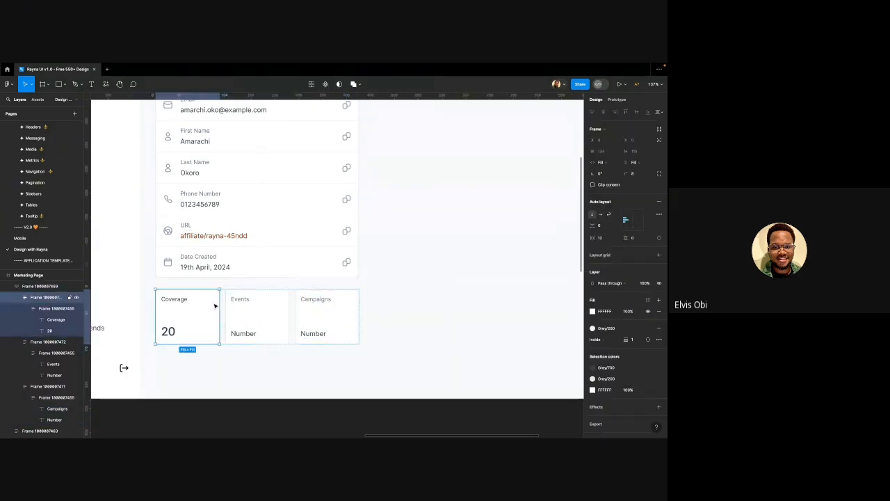
Replace the Events and Campaigns tiles with Coverage copies, relabelled Events and Campaigns
{"action": "left_click", "coordinate": [257, 313]}
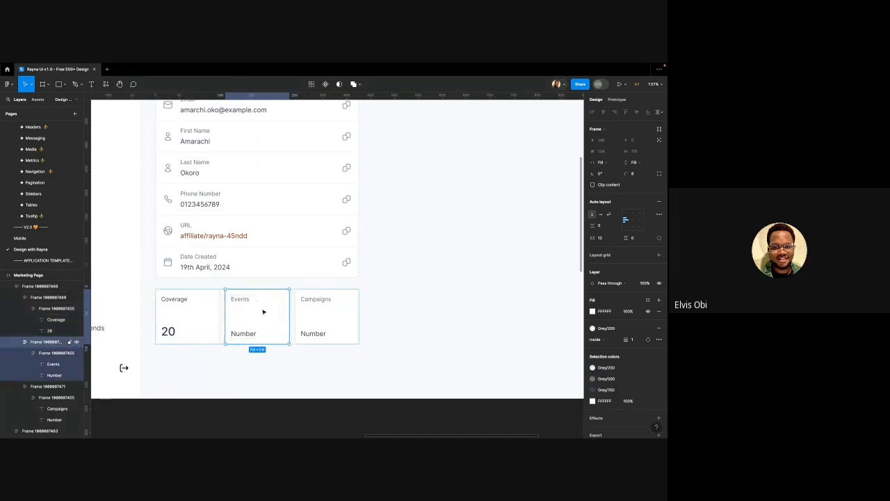
{"action": "left_click", "coordinate": [312, 306], "text": "shift"}
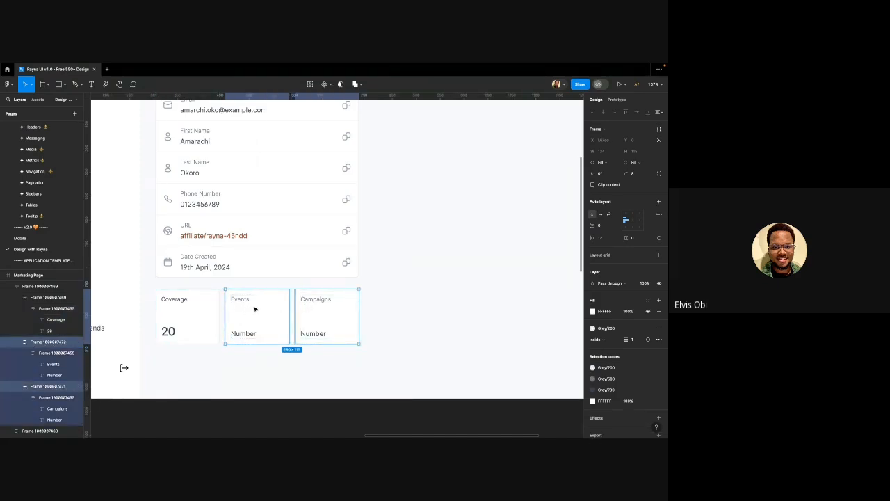
{"action": "key", "text": "ctrl+shift+r"}
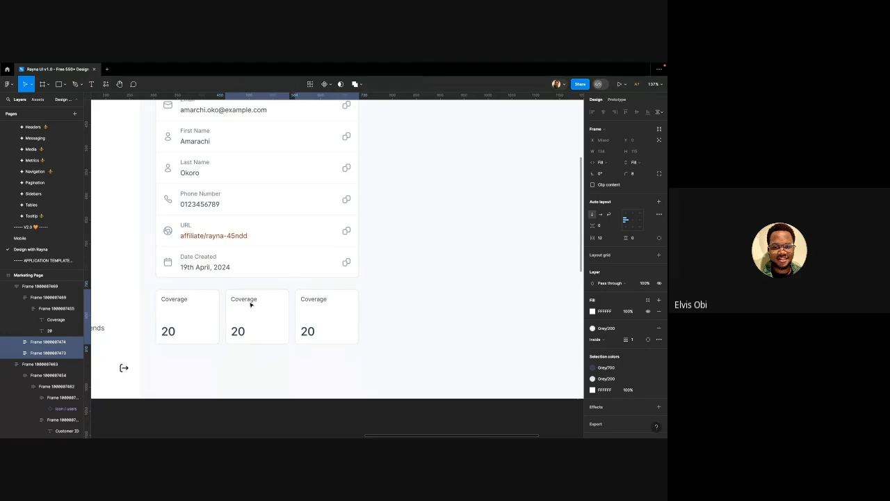
{"action": "double_click", "coordinate": [248, 299]}
{"action": "double_click", "coordinate": [248, 300]}
{"action": "type", "text": "E"}
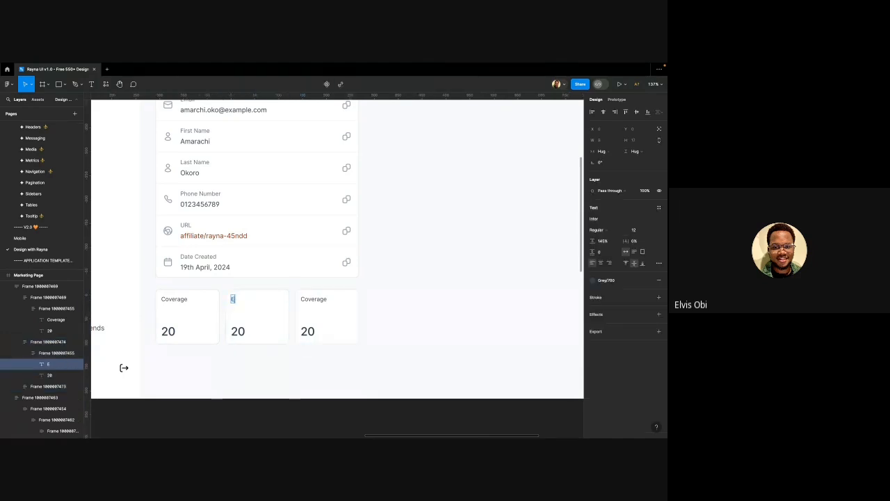
{"action": "type", "text": "vents"}
{"action": "double_click", "coordinate": [312, 300]}
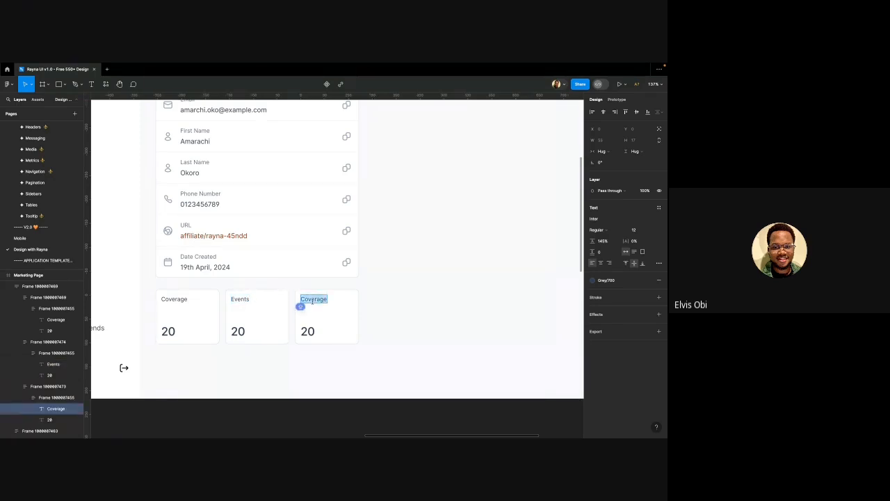
{"action": "type", "text": "Campaigns"}
{"action": "key", "text": "Escape"}
{"action": "key", "text": "Escape"}
Change the Campaigns tile's value to 50
{"action": "scroll", "coordinate": [377, 320], "scroll_direction": "down", "scroll_amount": 5}
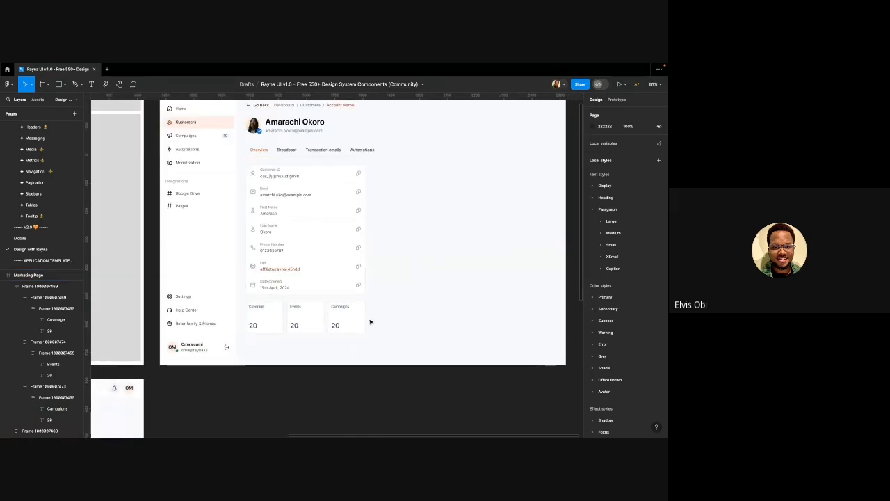
{"action": "double_click", "coordinate": [336, 325]}
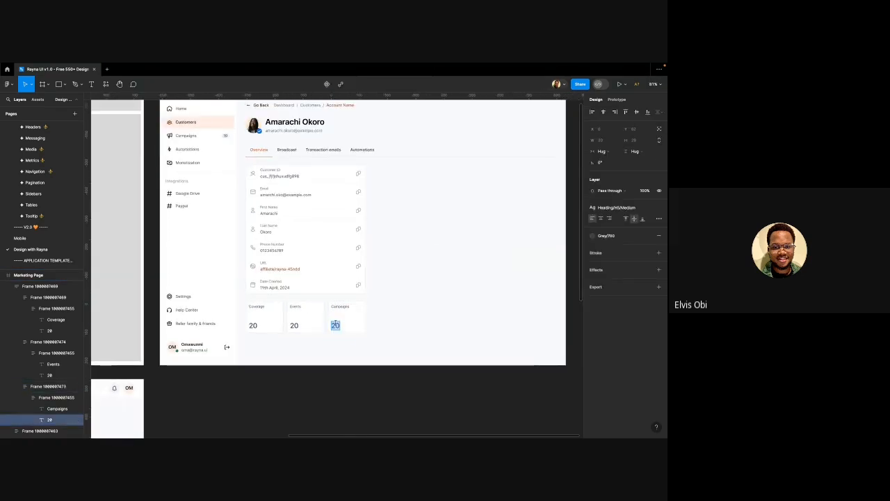
{"action": "type", "text": "50"}
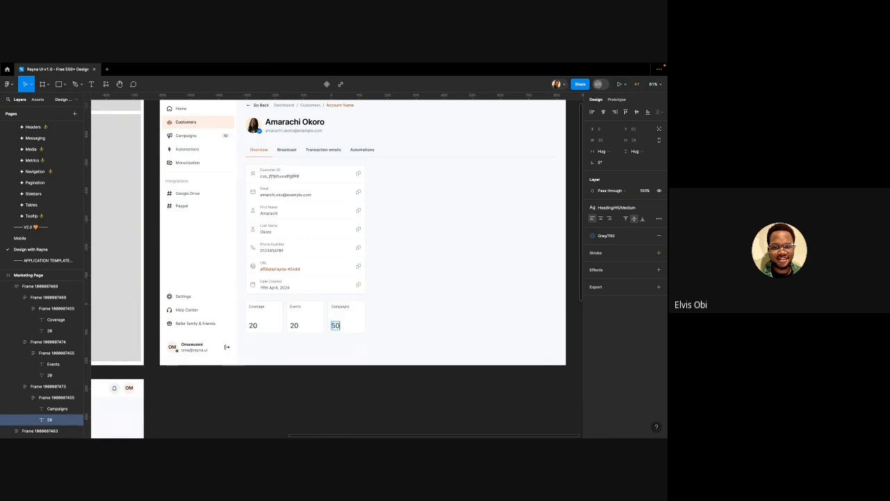
{"action": "key", "text": "Return"}
{"action": "key", "text": "Escape"}
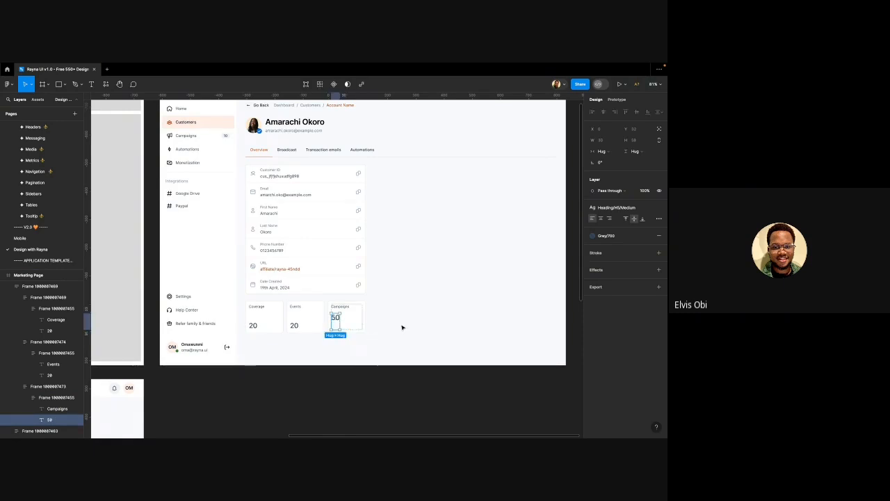
{"action": "double_click", "coordinate": [337, 321]}
{"action": "key", "text": "Escape"}
{"action": "key", "text": "Escape"}
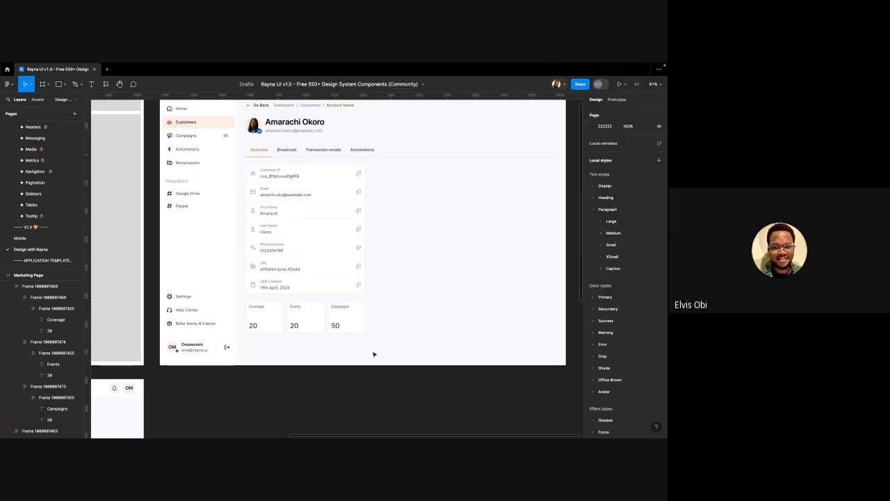
Adjust the auto-layout gap between the stat tiles in the row
{"action": "left_click", "coordinate": [298, 313]}
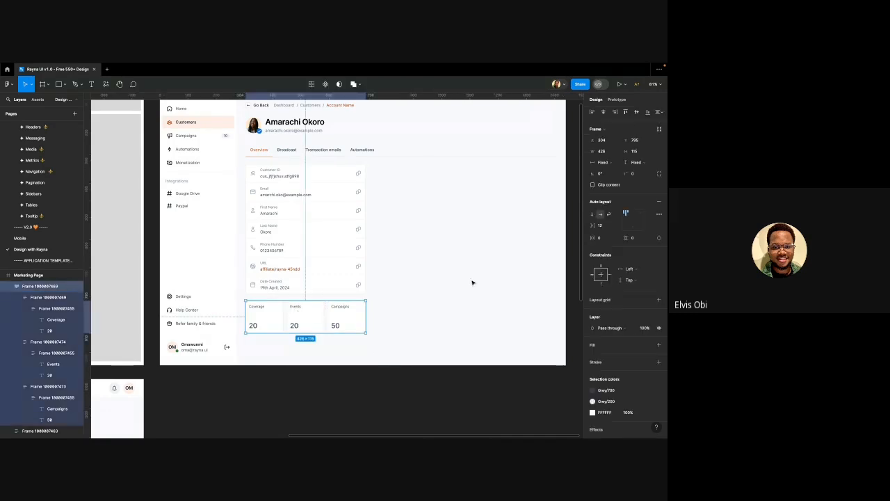
{"action": "left_click", "coordinate": [600, 225]}
{"action": "key", "text": "Return"}
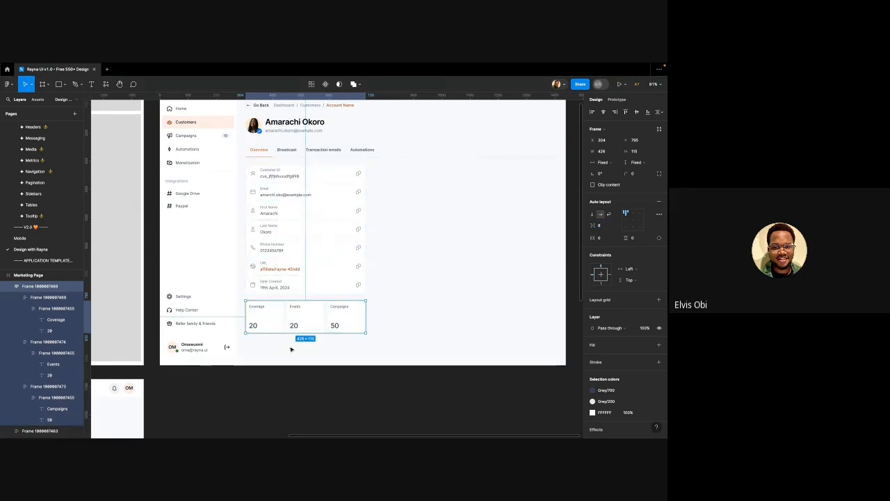
Nudge the stat-tile row down two steps beneath the detail card
{"action": "left_click", "coordinate": [265, 370]}
{"action": "scroll", "coordinate": [265, 370], "scroll_direction": "down", "scroll_amount": 1}
{"action": "left_click", "coordinate": [289, 327]}
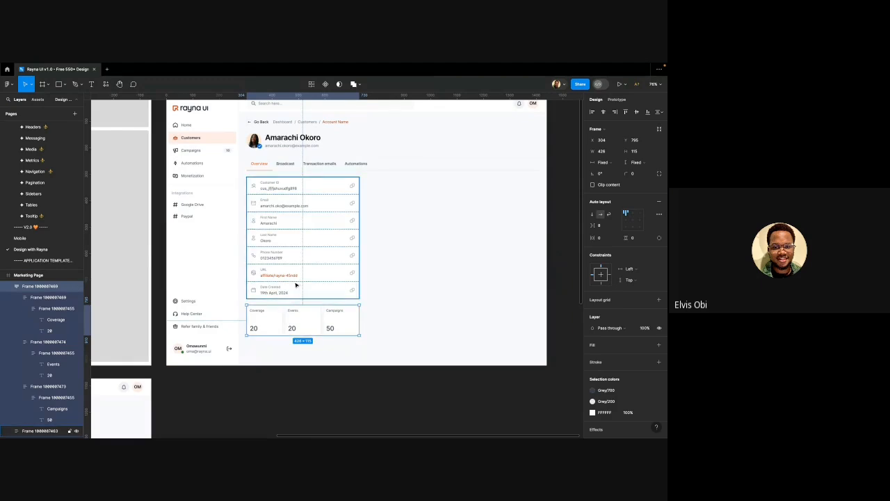
{"action": "key", "text": "Down"}
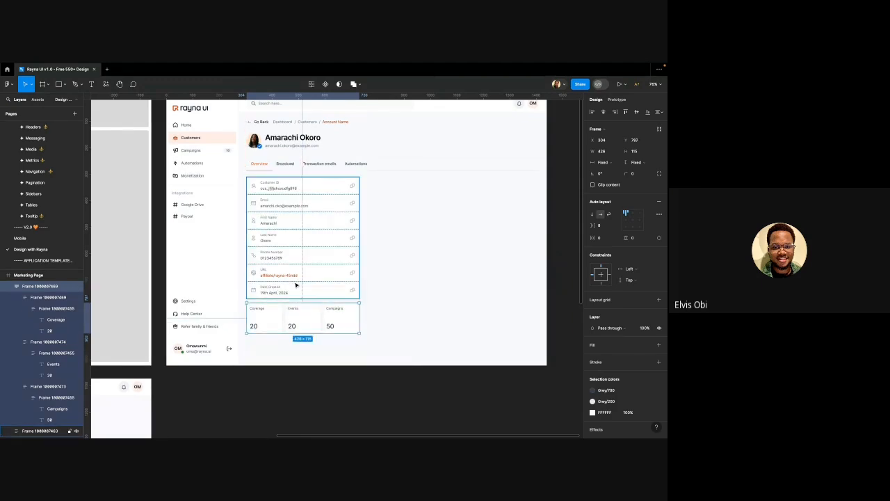
{"action": "key", "text": "Down"}
{"action": "key", "text": "Down"}
{"action": "key", "text": "Down"}
{"action": "key", "text": "Down"}
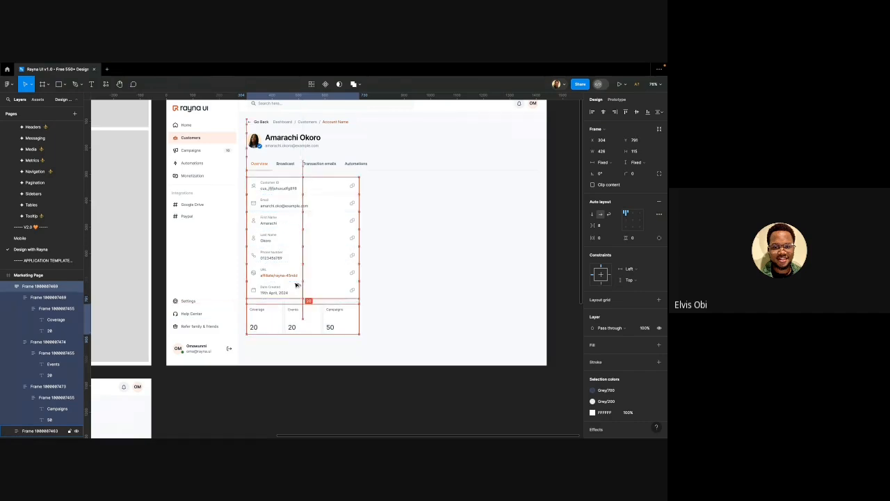
{"action": "scroll", "coordinate": [294, 284], "scroll_direction": "down", "scroll_amount": 3}
{"action": "left_click", "coordinate": [260, 379]}
Set the stat-tile row's spacing between tiles to 12
{"action": "scroll", "coordinate": [265, 352], "scroll_direction": "right", "scroll_amount": 1}
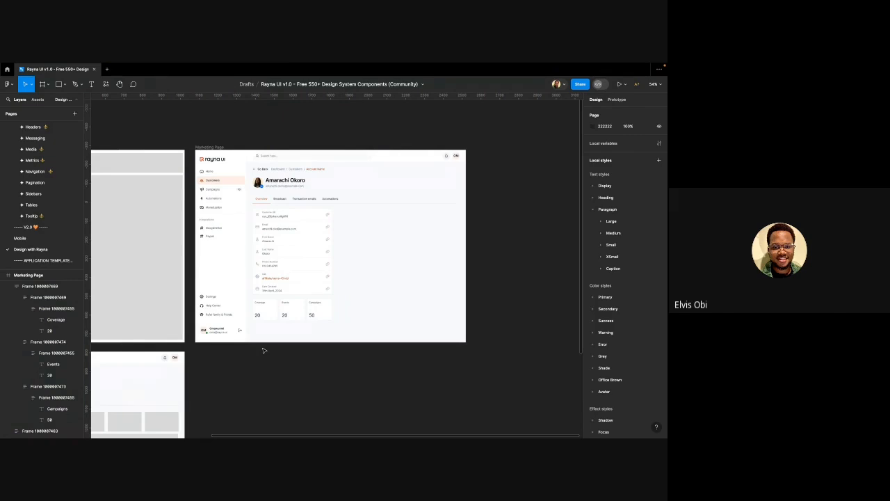
{"action": "scroll", "coordinate": [278, 304], "scroll_direction": "up", "scroll_amount": 5}
{"action": "left_click", "coordinate": [346, 310]}
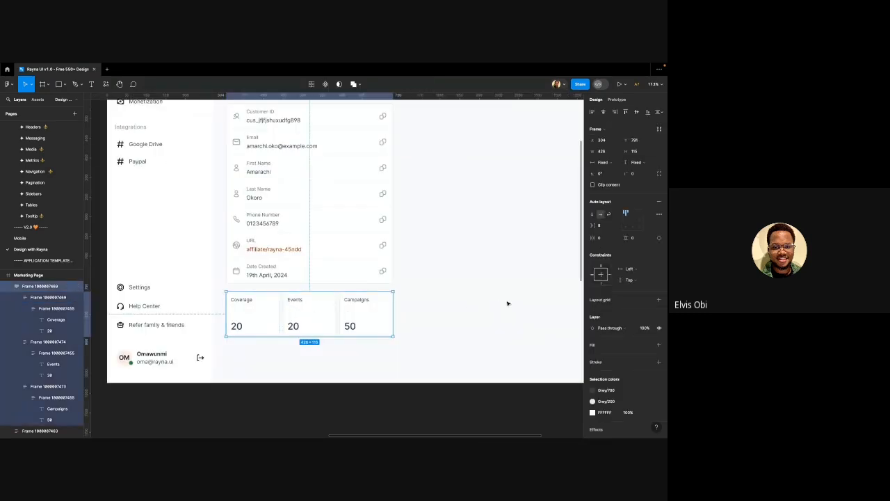
{"action": "left_click", "coordinate": [611, 225]}
{"action": "type", "text": "12"}
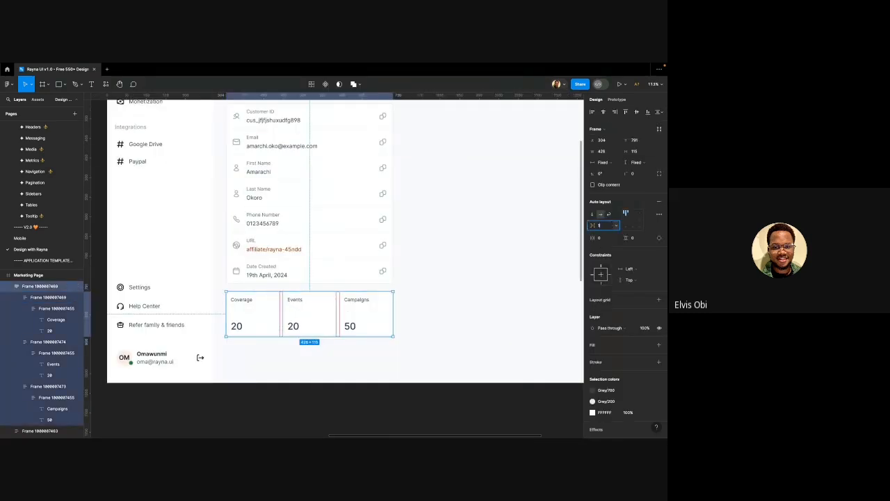
{"action": "left_click", "coordinate": [556, 242]}
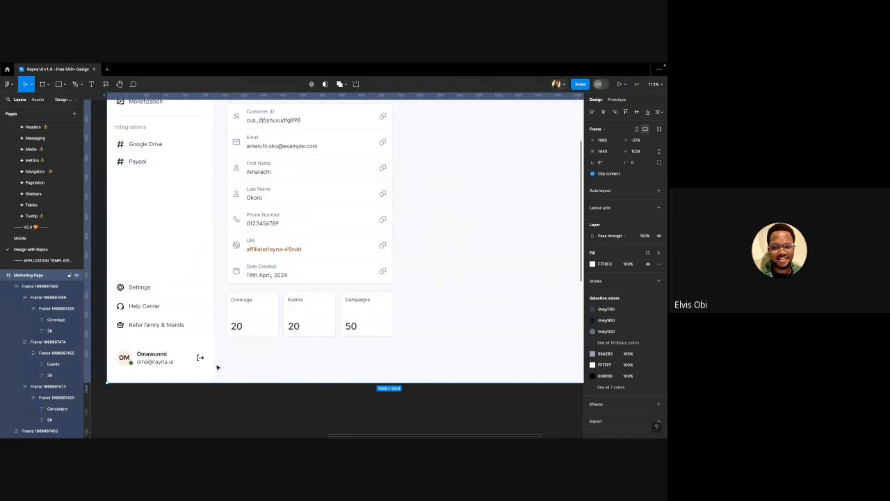
{"action": "left_click", "coordinate": [232, 389]}
{"action": "scroll", "coordinate": [231, 387], "scroll_direction": "down", "scroll_amount": 5}
Wrap the customer detail card and stats row together in auto layout (Shift+A)
{"action": "left_click", "coordinate": [300, 289]}
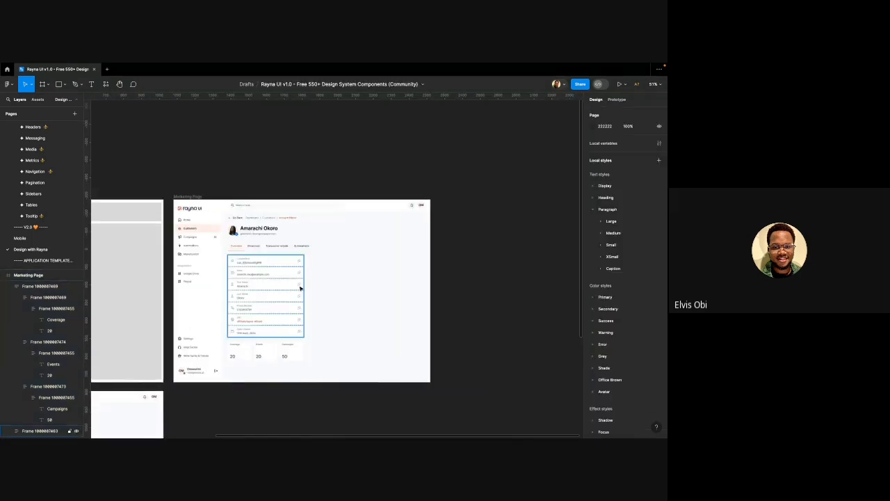
{"action": "scroll", "coordinate": [247, 346], "scroll_direction": "up", "scroll_amount": 5}
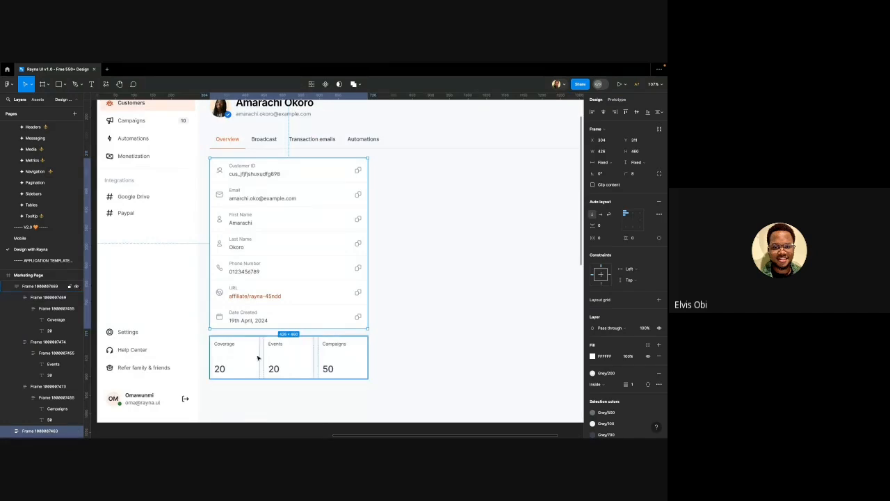
{"action": "left_click", "coordinate": [258, 359], "text": "shift"}
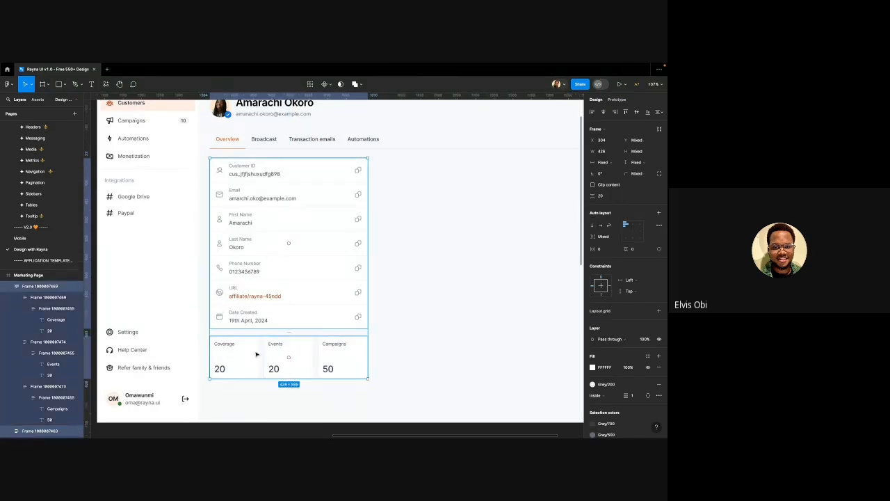
{"action": "key", "text": "shift+a"}
{"action": "scroll", "coordinate": [241, 282], "scroll_direction": "down", "scroll_amount": 3}
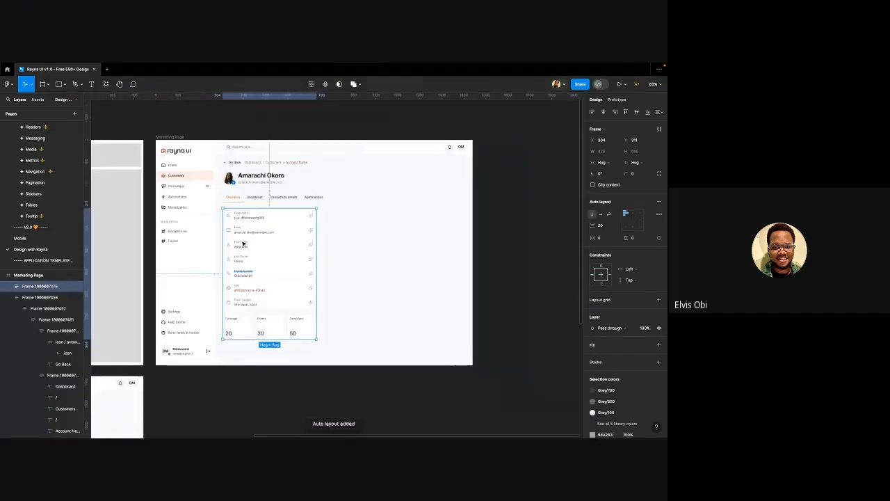
Check the customer header block and the grouped detail card column frames
{"action": "left_click", "coordinate": [354, 221]}
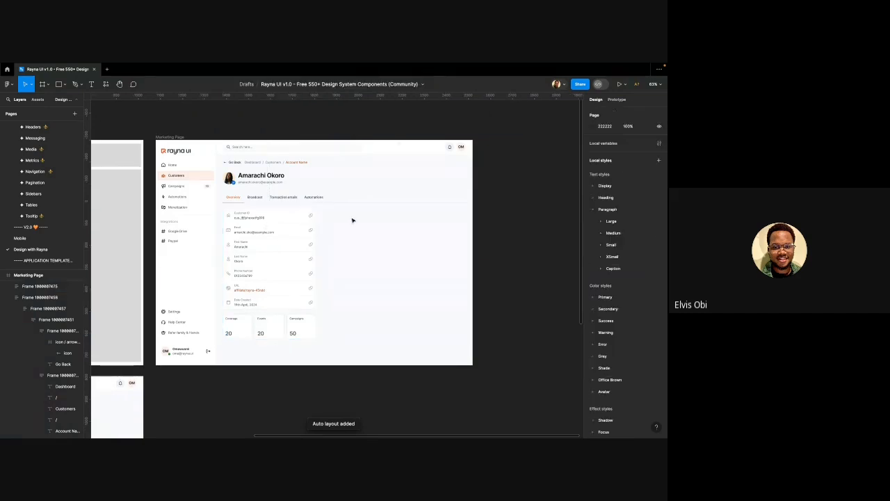
{"action": "left_click", "coordinate": [280, 239]}
{"action": "left_click", "coordinate": [270, 198]}
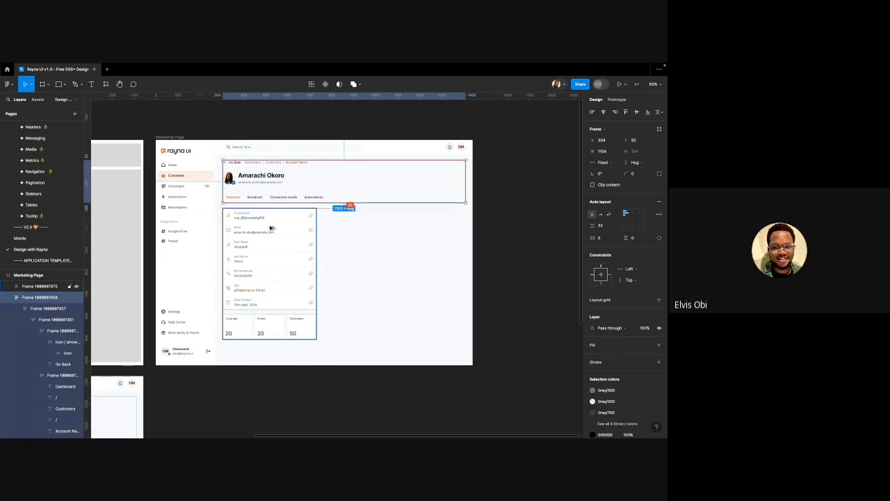
{"action": "left_click", "coordinate": [270, 228]}
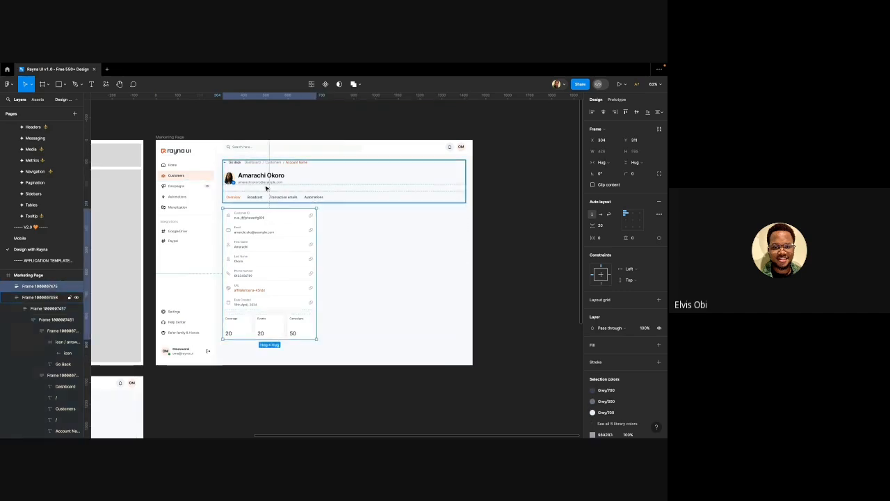
{"action": "scroll", "coordinate": [271, 191], "scroll_direction": "right", "scroll_amount": 2}
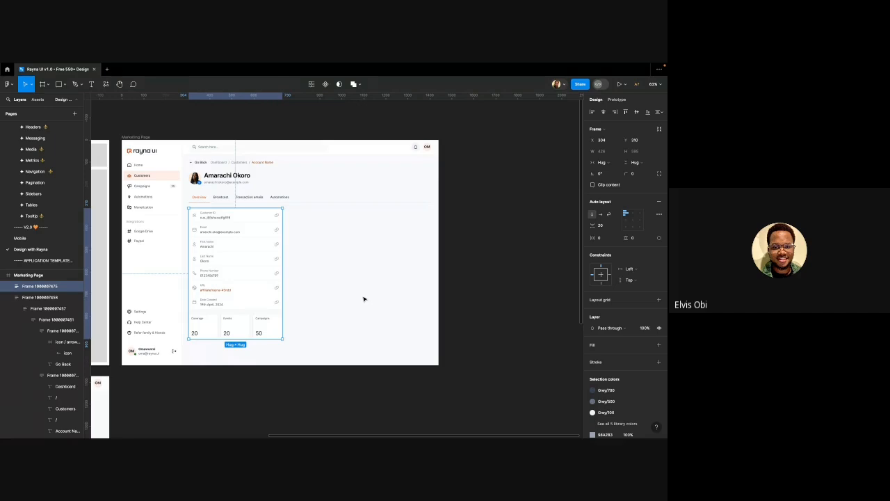
{"action": "scroll", "coordinate": [363, 298], "scroll_direction": "down", "scroll_amount": 5}
Duplicate the stats row up and to the right of the card column
{"action": "scroll", "coordinate": [359, 297], "scroll_direction": "left", "scroll_amount": 1}
{"action": "scroll", "coordinate": [350, 294], "scroll_direction": "down", "scroll_amount": 2}
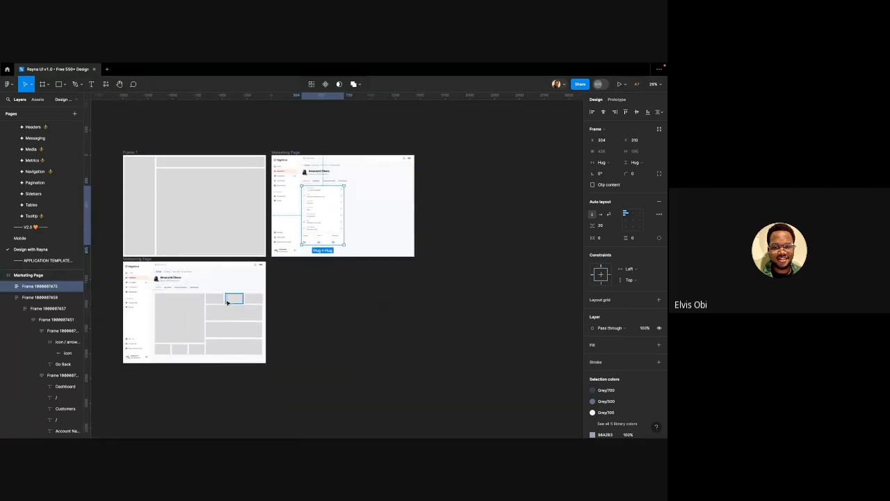
{"action": "scroll", "coordinate": [233, 302], "scroll_direction": "up", "scroll_amount": 1}
{"action": "scroll", "coordinate": [234, 302], "scroll_direction": "up", "scroll_amount": 1}
{"action": "scroll", "coordinate": [226, 299], "scroll_direction": "right", "scroll_amount": 1}
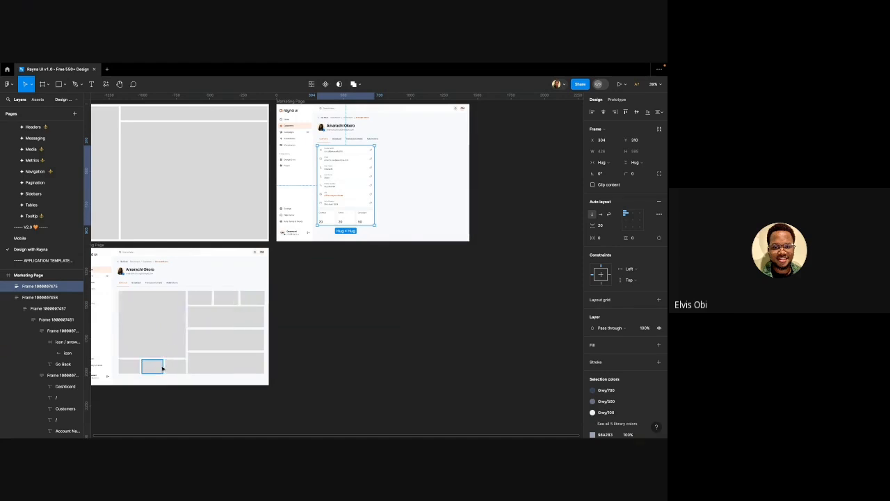
{"action": "left_click", "coordinate": [335, 217]}
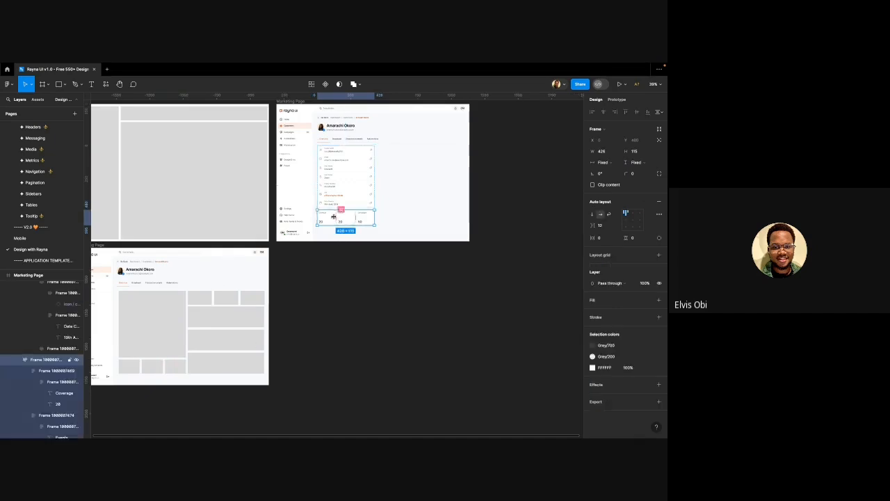
{"action": "scroll", "coordinate": [334, 217], "scroll_direction": "left", "scroll_amount": 1}
{"action": "left_click_drag", "start_coordinate": [336, 219], "coordinate": [393, 151]}
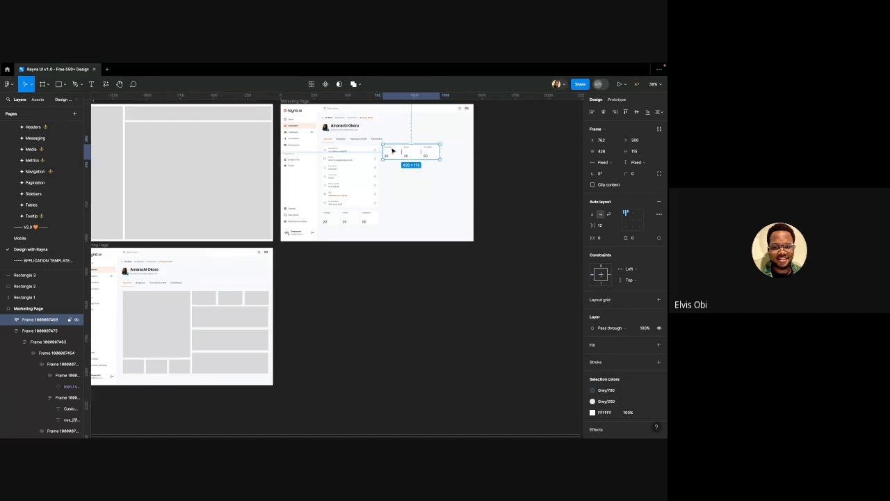
Position the copied stats row beside the customer detail card
{"action": "scroll", "coordinate": [392, 151], "scroll_direction": "down", "scroll_amount": 2}
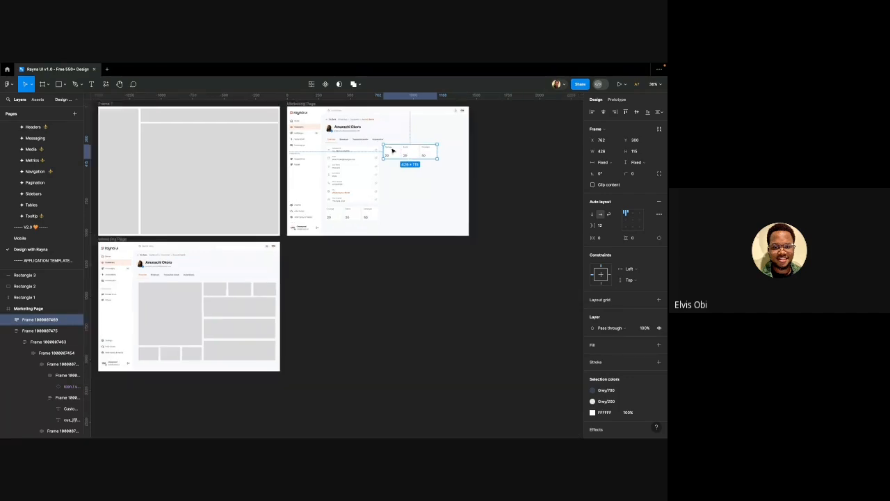
{"action": "scroll", "coordinate": [425, 160], "scroll_direction": "up", "scroll_amount": 1}
{"action": "scroll", "coordinate": [424, 158], "scroll_direction": "right", "scroll_amount": 3}
{"action": "scroll", "coordinate": [362, 160], "scroll_direction": "up", "scroll_amount": 2}
{"action": "scroll", "coordinate": [361, 160], "scroll_direction": "up", "scroll_amount": 5}
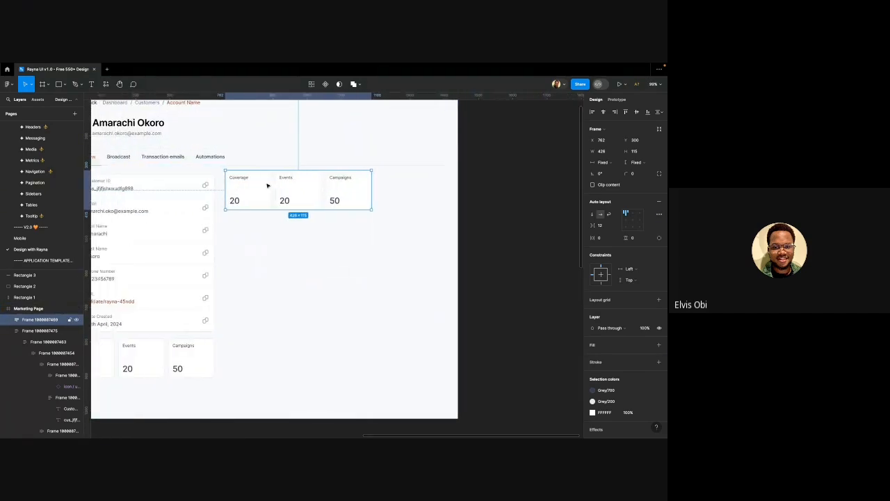
{"action": "scroll", "coordinate": [267, 185], "scroll_direction": "left", "scroll_amount": 2}
{"action": "mouse_move", "coordinate": [278, 178]}
{"action": "left_mouse_down"}
{"action": "mouse_move", "coordinate": [276, 188]}
{"action": "mouse_move", "coordinate": [272, 181]}
{"action": "left_mouse_up"}
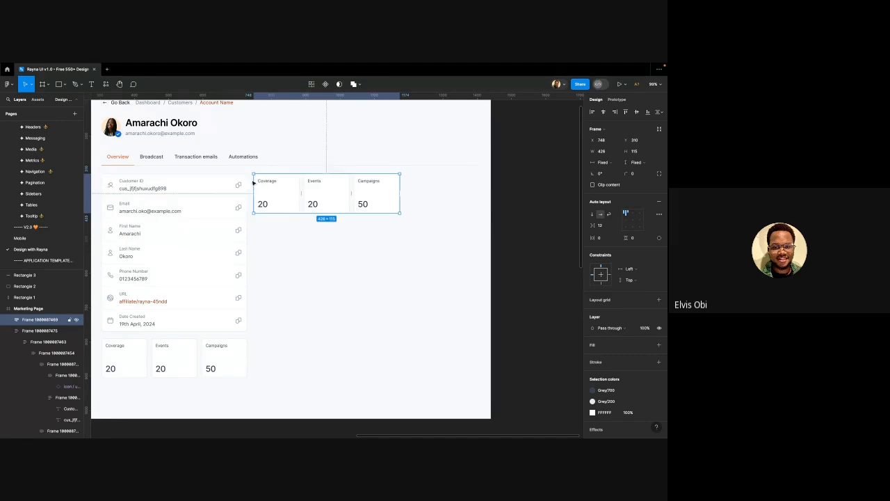
{"action": "left_click", "coordinate": [236, 199]}
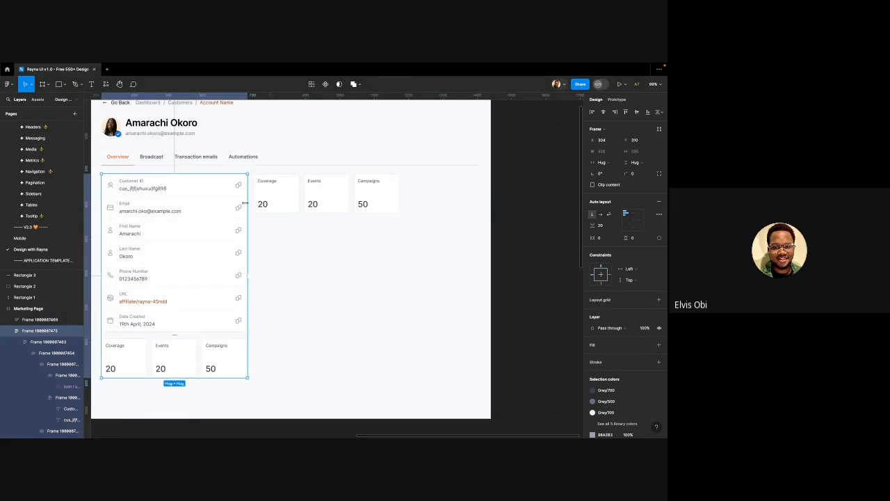
Widen the detail card column to 444 and shift the copied stats row right
{"action": "left_click_drag", "start_coordinate": [245, 202], "coordinate": [254, 203]}
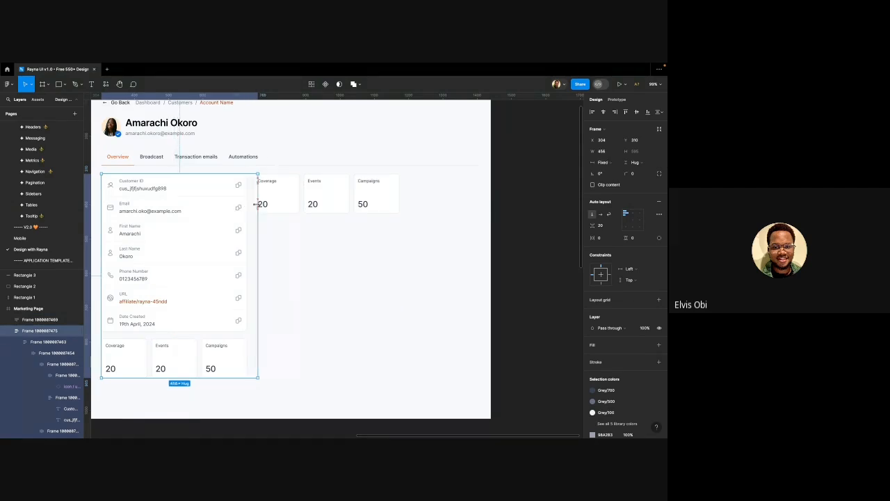
{"action": "left_click", "coordinate": [279, 196]}
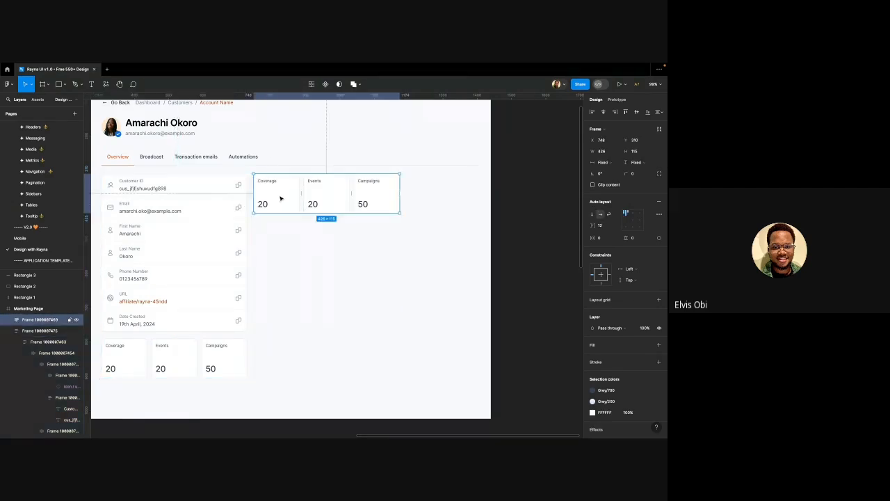
{"action": "left_click_drag", "start_coordinate": [281, 199], "coordinate": [296, 199]}
Set the card and bottom stats row to Fill container and wrap them in auto layout
{"action": "left_click", "coordinate": [235, 190]}
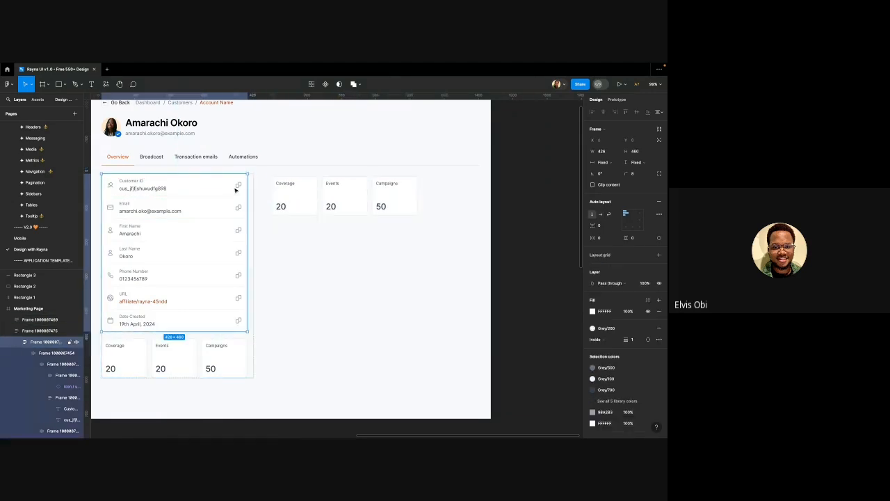
{"action": "left_click", "coordinate": [211, 354], "text": "shift"}
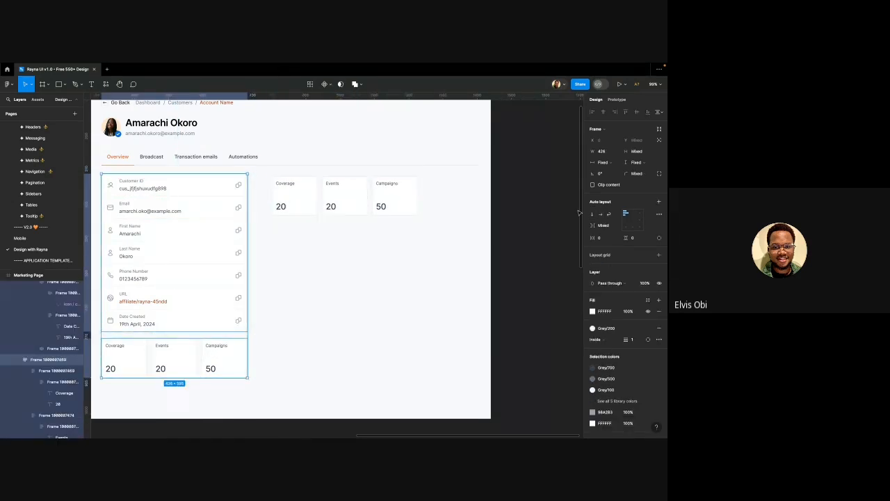
{"action": "left_click", "coordinate": [618, 164]}
{"action": "left_click", "coordinate": [622, 174]}
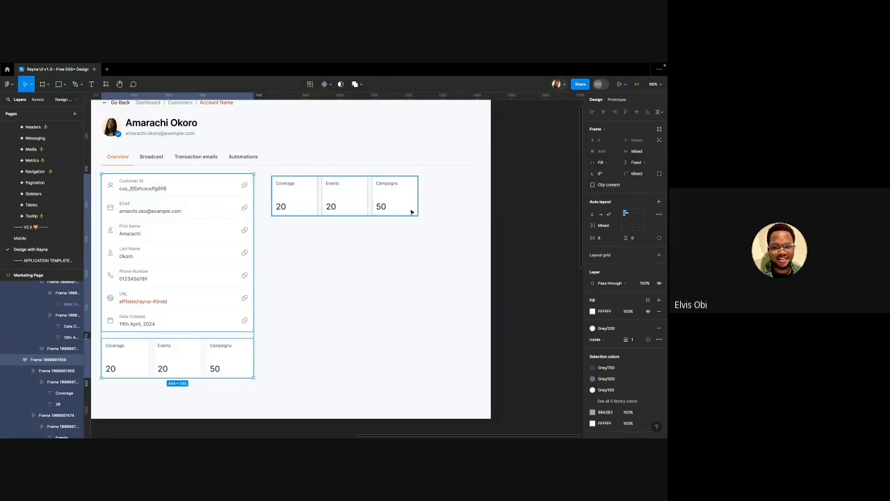
{"action": "scroll", "coordinate": [389, 218], "scroll_direction": "left", "scroll_amount": 2}
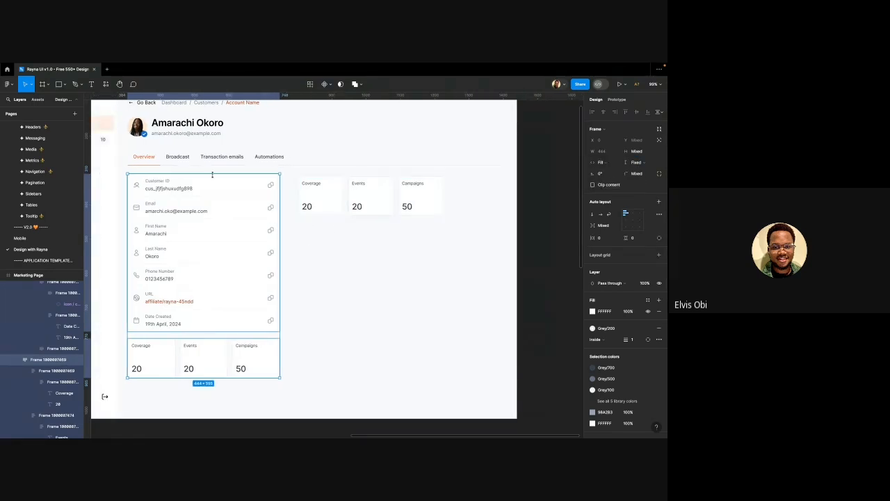
{"action": "key", "text": "shift+a"}
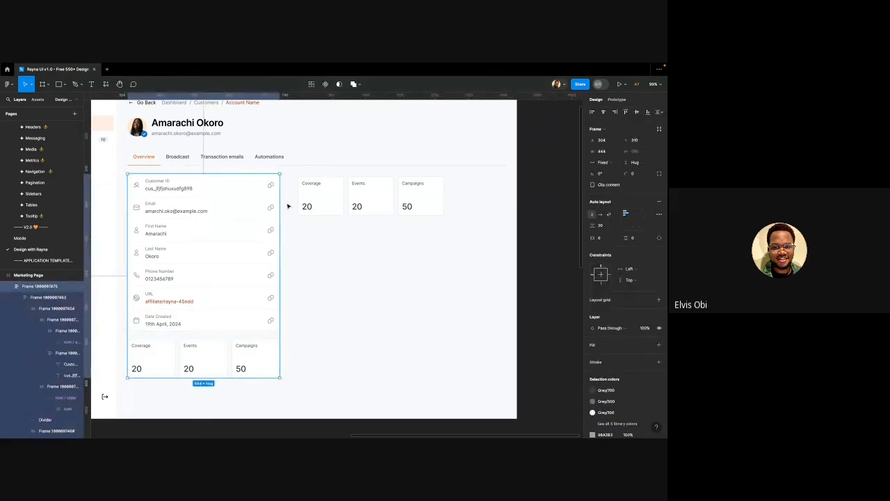
Top-align the copied stats row with the left card column
{"action": "left_click", "coordinate": [299, 189]}
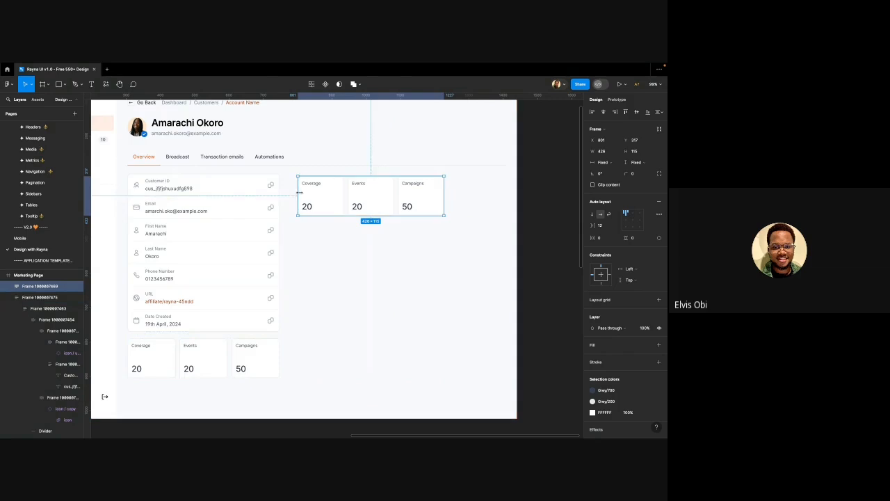
{"action": "left_click", "coordinate": [250, 192], "text": "shift"}
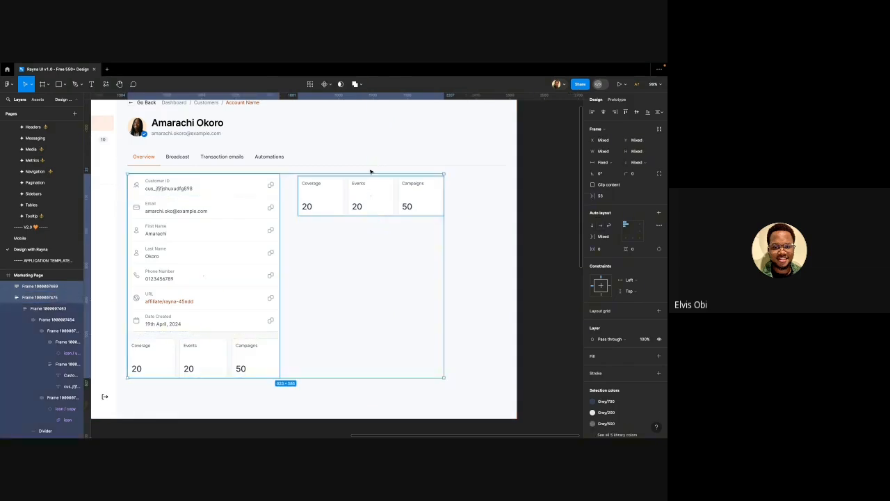
{"action": "left_click", "coordinate": [627, 111]}
Nudge the copied stats row left until it sits 20 from the card column
{"action": "left_click", "coordinate": [348, 189]}
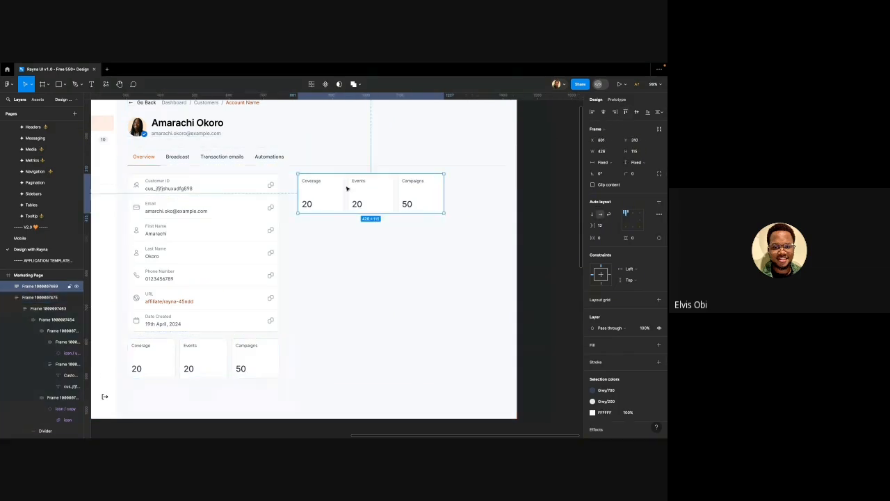
{"action": "key", "text": "alt"}
{"action": "key", "text": "shift+Left"}
{"action": "key", "text": "shift+Left"}
{"action": "key", "text": "shift+Left"}
{"action": "key", "text": "alt"}
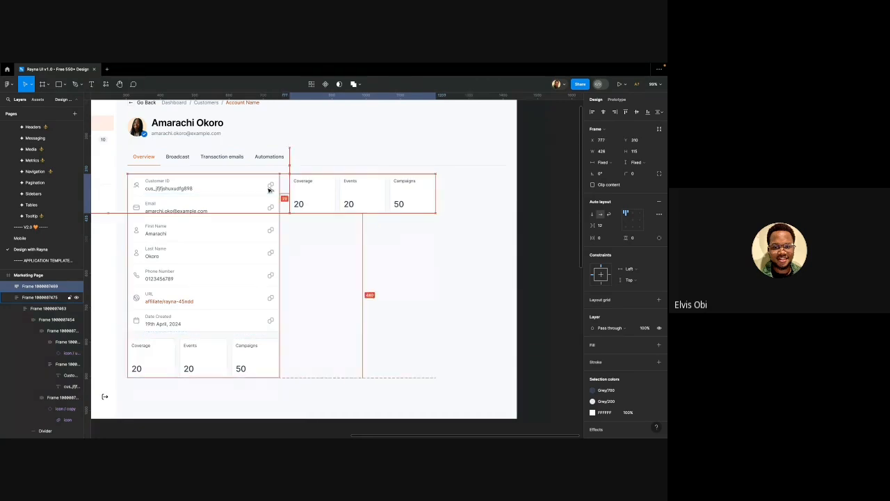
{"action": "key", "text": "shift+Left"}
{"action": "key", "text": "alt"}
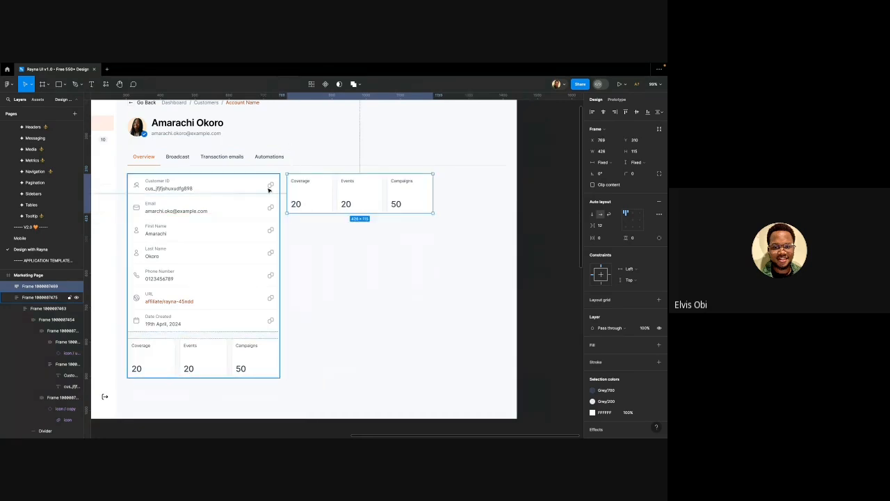
{"action": "key", "text": "alt"}
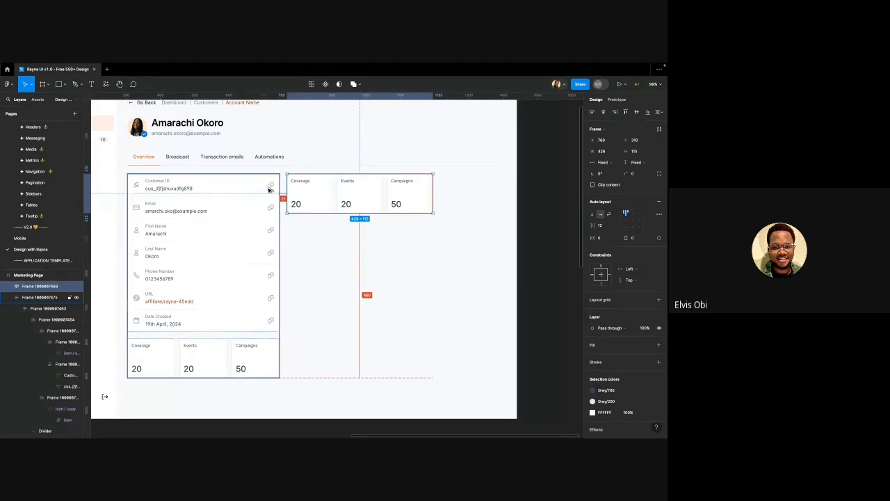
{"action": "key", "text": "Left"}
{"action": "key", "text": "alt"}
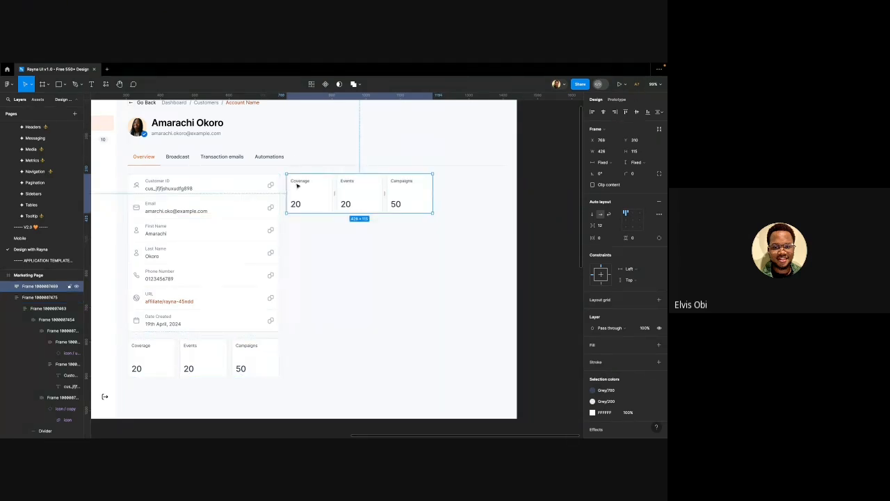
{"action": "key", "text": "alt"}
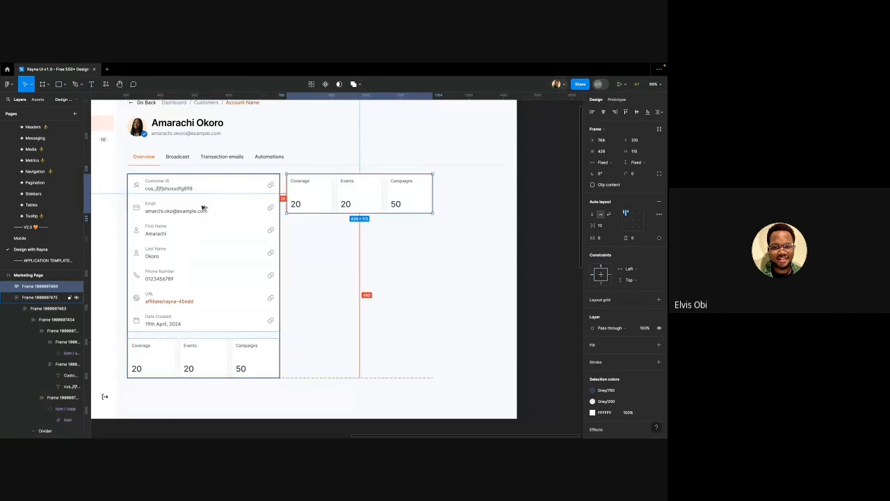
{"action": "scroll", "coordinate": [348, 243], "scroll_direction": "down", "scroll_amount": 4}
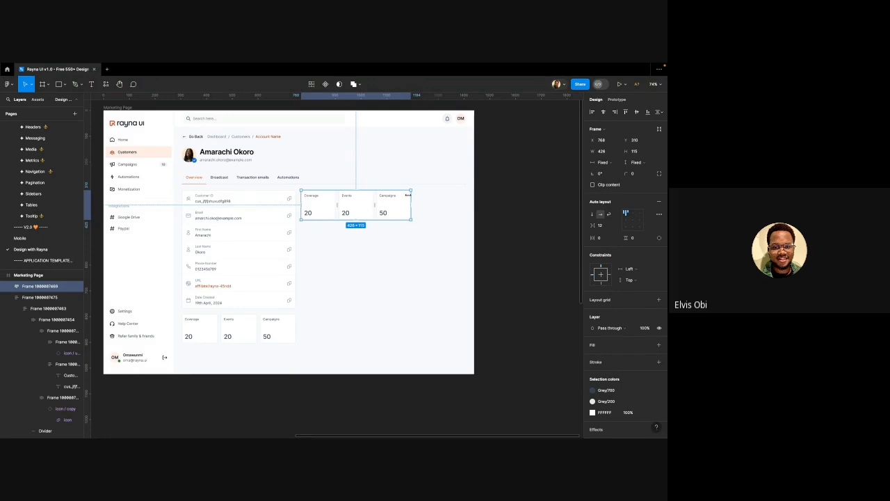
Stretch the right-hand stat row to 640 wide
{"action": "left_click_drag", "start_coordinate": [413, 195], "coordinate": [466, 194]}
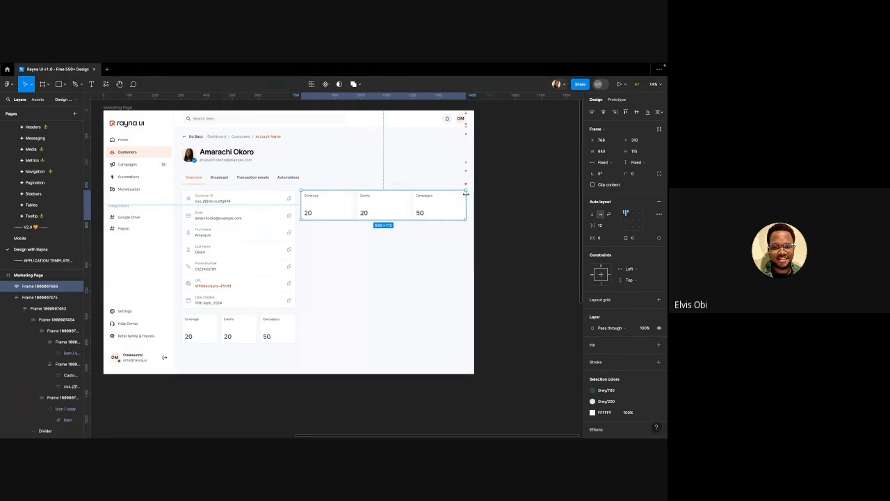
{"action": "left_click", "coordinate": [322, 236]}
{"action": "scroll", "coordinate": [313, 237], "scroll_direction": "right", "scroll_amount": 3}
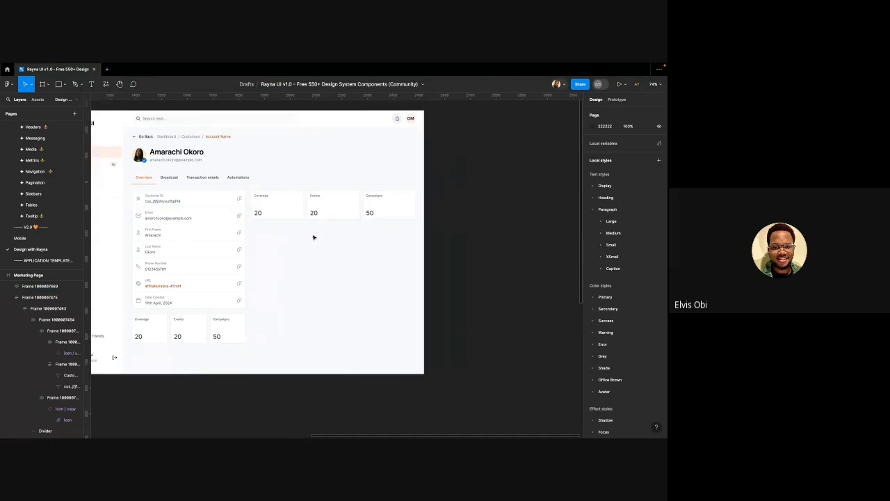
{"action": "scroll", "coordinate": [313, 238], "scroll_direction": "down", "scroll_amount": 3}
Place two wide Coverage tile copies stacked below the stat row
{"action": "left_click", "coordinate": [295, 206]}
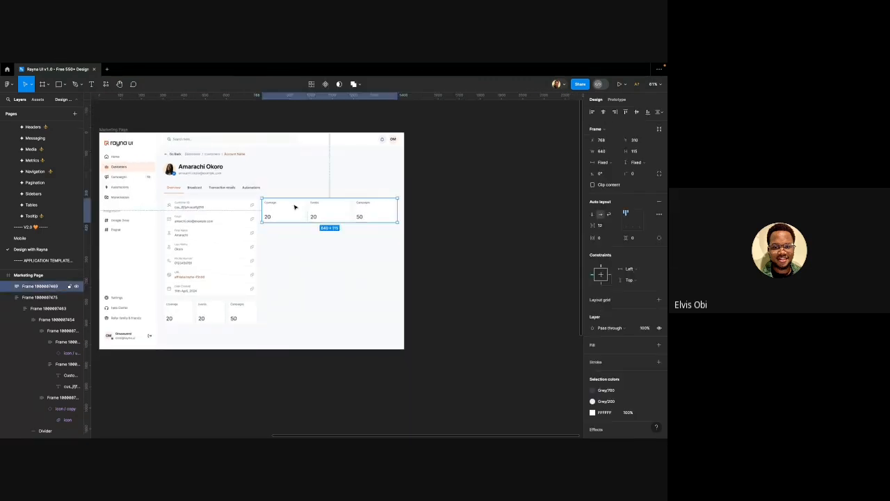
{"action": "left_click", "coordinate": [295, 206]}
{"action": "left_click_drag", "start_coordinate": [294, 207], "coordinate": [399, 242]}
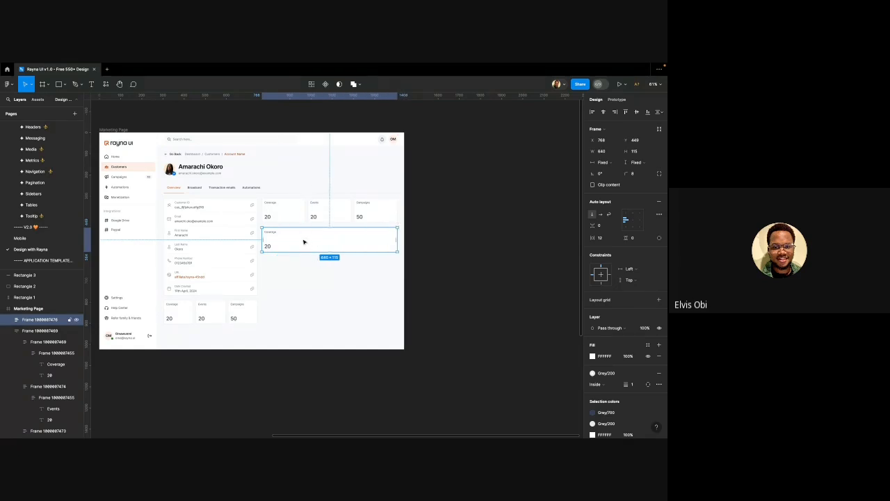
{"action": "scroll", "coordinate": [304, 242], "scroll_direction": "down", "scroll_amount": 4}
{"action": "scroll", "coordinate": [304, 242], "scroll_direction": "left", "scroll_amount": 3}
{"action": "scroll", "coordinate": [304, 242], "scroll_direction": "down", "scroll_amount": 1}
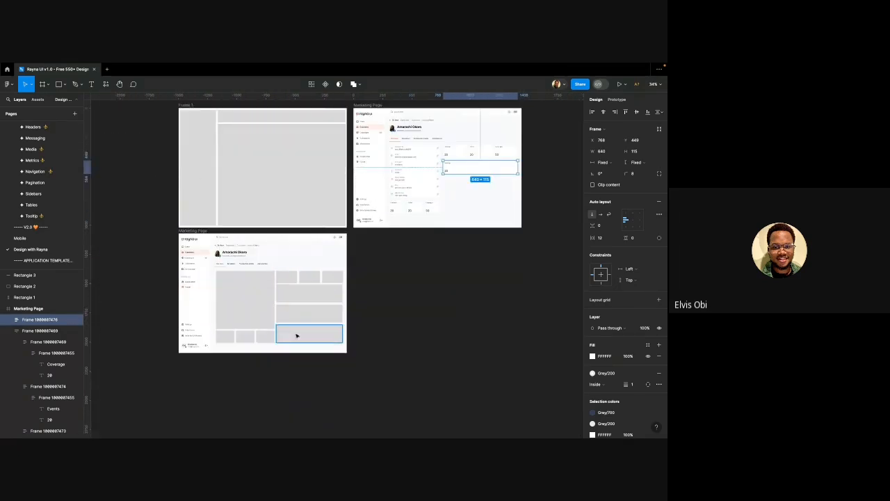
{"action": "scroll", "coordinate": [295, 327], "scroll_direction": "right", "scroll_amount": 3}
{"action": "scroll", "coordinate": [384, 178], "scroll_direction": "up", "scroll_amount": 5}
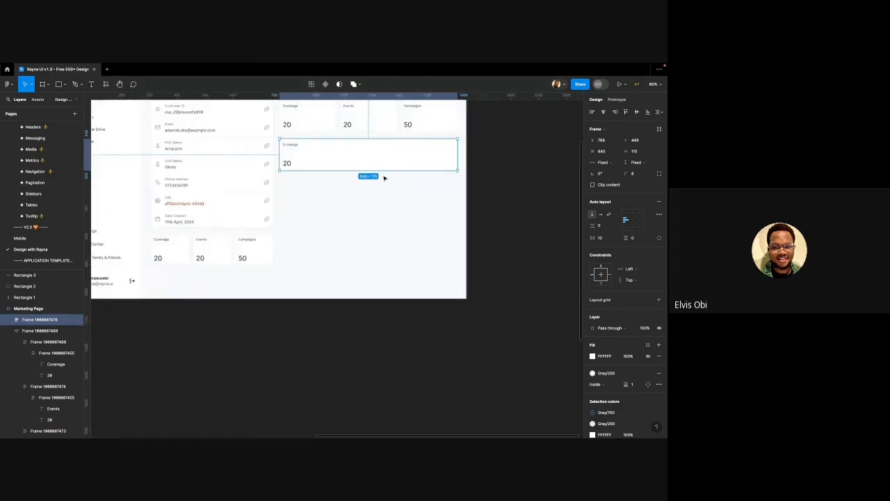
{"action": "left_click_drag", "start_coordinate": [370, 149], "coordinate": [370, 186]}
{"action": "scroll", "coordinate": [357, 210], "scroll_direction": "up", "scroll_amount": 1}
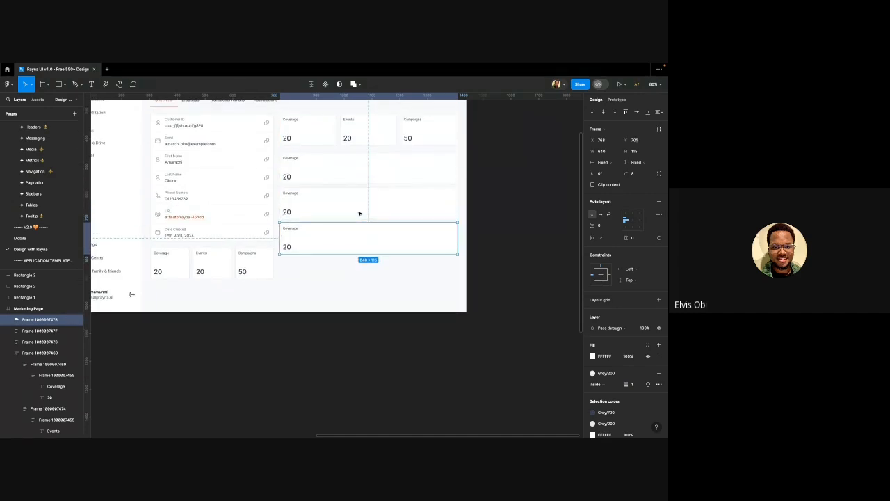
Group the three wide tiles in a vertical auto layout and extend it to 456 tall
{"action": "left_click", "coordinate": [353, 205], "text": "shift"}
{"action": "left_click", "coordinate": [349, 178], "text": "shift"}
{"action": "key", "text": "shift+a"}
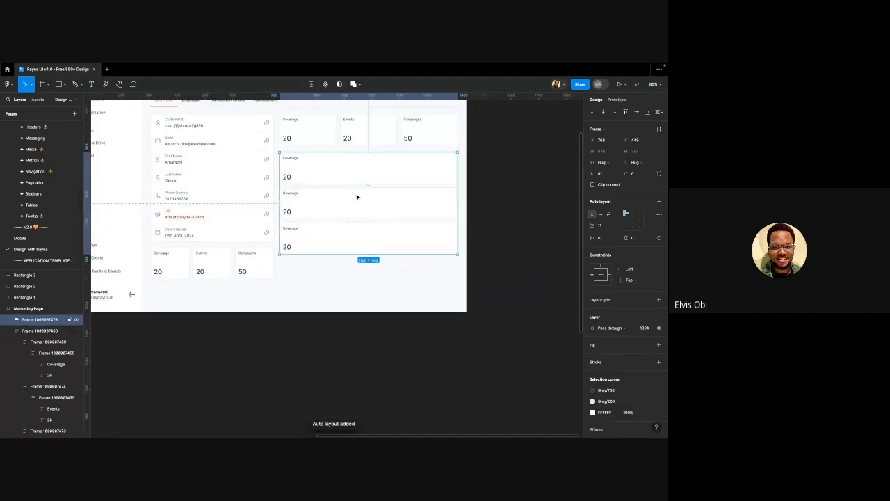
{"action": "scroll", "coordinate": [334, 206], "scroll_direction": "down", "scroll_amount": 3}
{"action": "scroll", "coordinate": [320, 206], "scroll_direction": "up", "scroll_amount": 2}
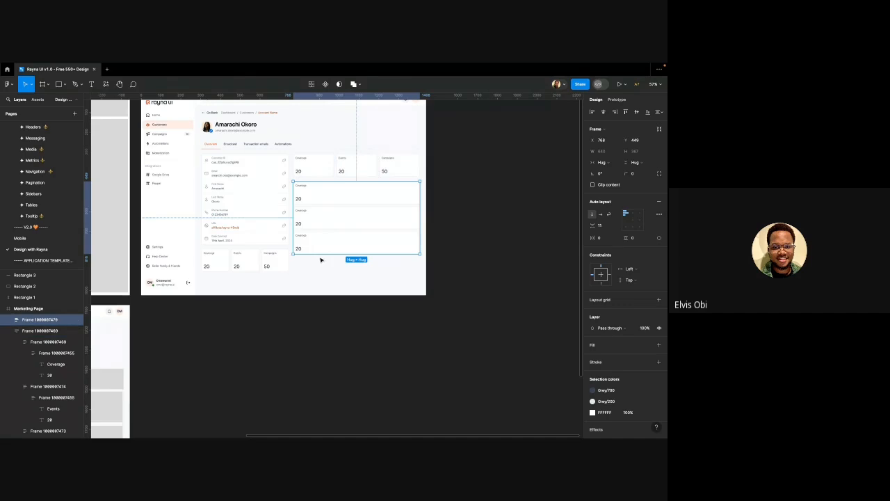
{"action": "left_click_drag", "start_coordinate": [319, 255], "coordinate": [320, 272]}
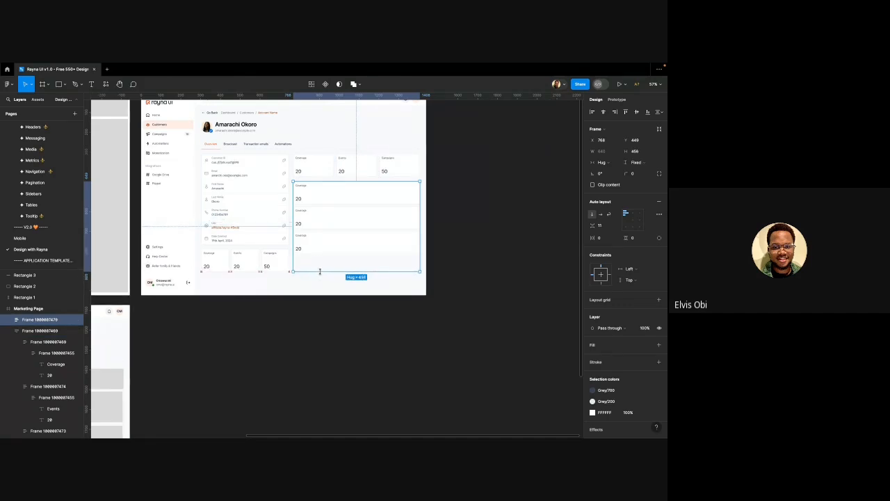
{"action": "left_click", "coordinate": [320, 237]}
{"action": "left_click", "coordinate": [322, 225], "text": "shift"}
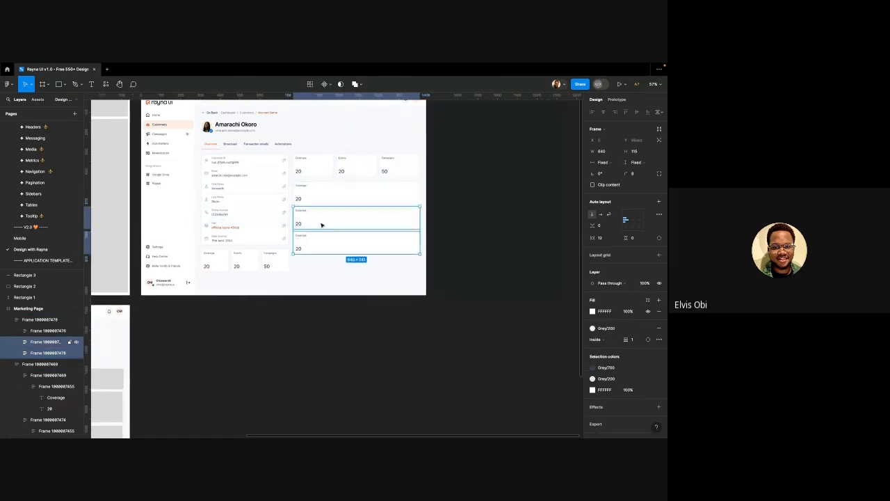
Set the three wide Coverage tiles' vertical sizing to Fill container
{"action": "left_click", "coordinate": [322, 199], "text": "shift"}
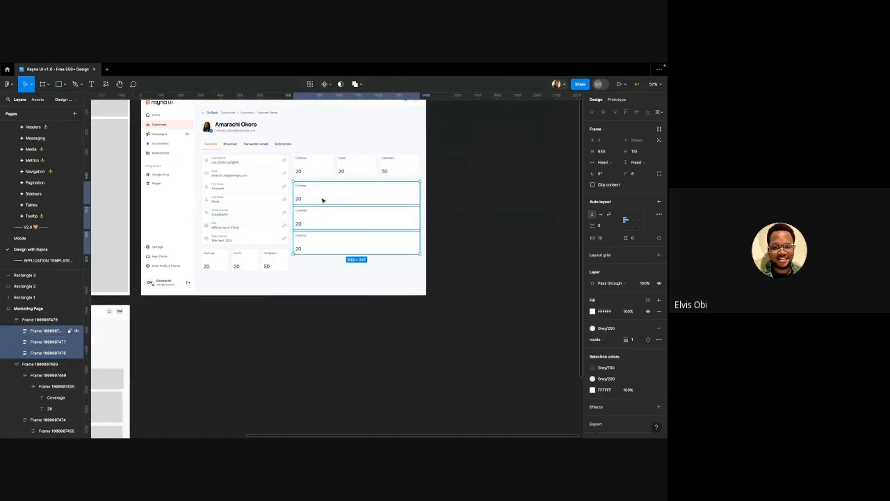
{"action": "left_click", "coordinate": [635, 162]}
{"action": "left_click", "coordinate": [629, 179]}
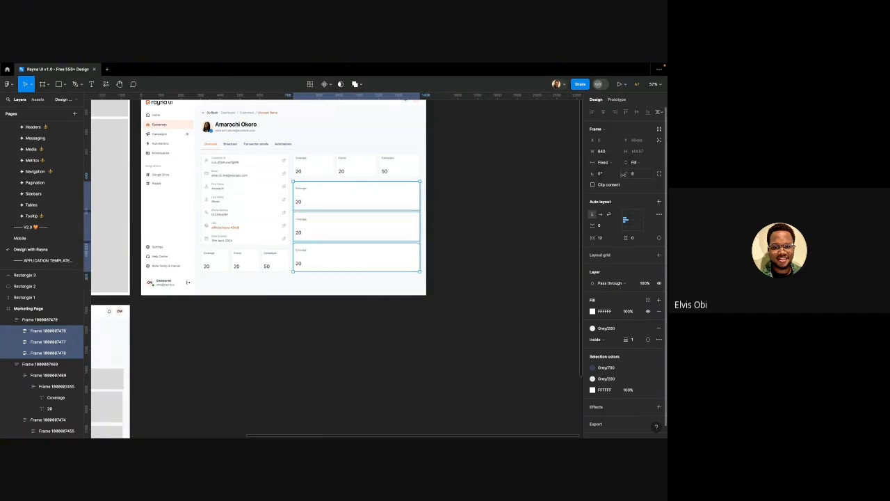
{"action": "left_click", "coordinate": [456, 205]}
{"action": "scroll", "coordinate": [419, 209], "scroll_direction": "right", "scroll_amount": 1}
{"action": "scroll", "coordinate": [417, 209], "scroll_direction": "up", "scroll_amount": 3}
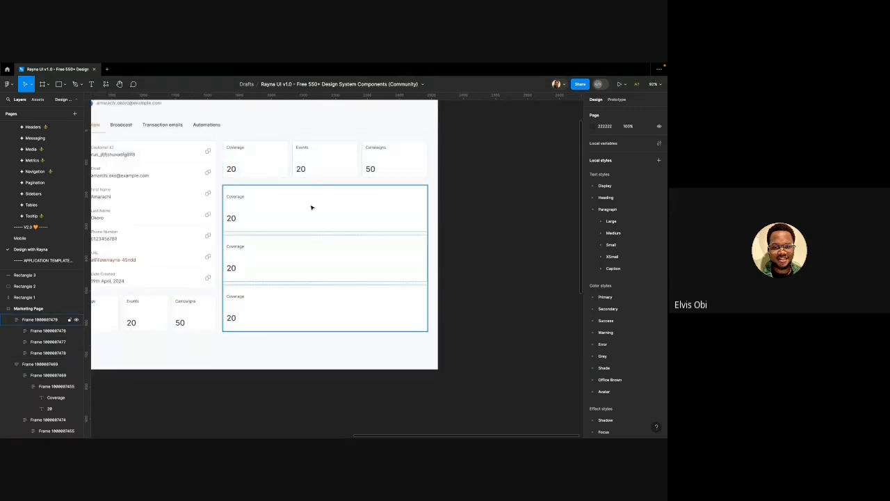
Measure gaps between the details card, stat row and wide tile stack; nudge the stack down 1 px
{"action": "left_click", "coordinate": [270, 179]}
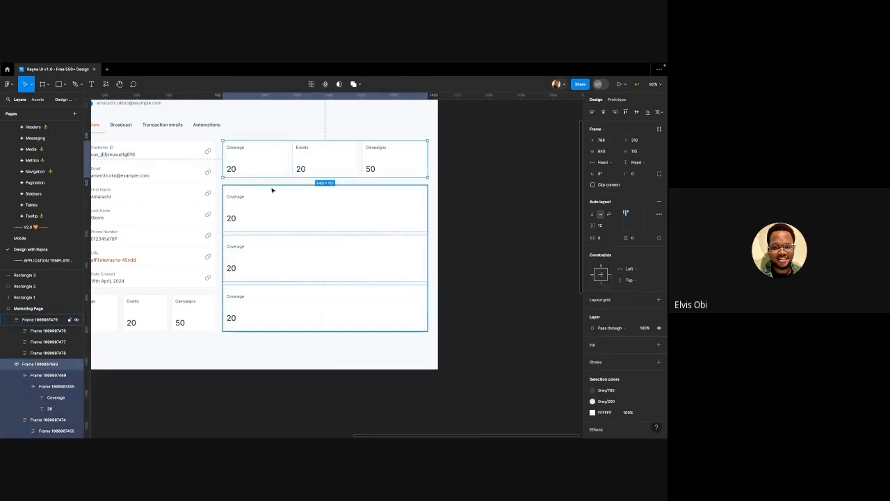
{"action": "left_click", "coordinate": [198, 215]}
{"action": "key", "text": "alt"}
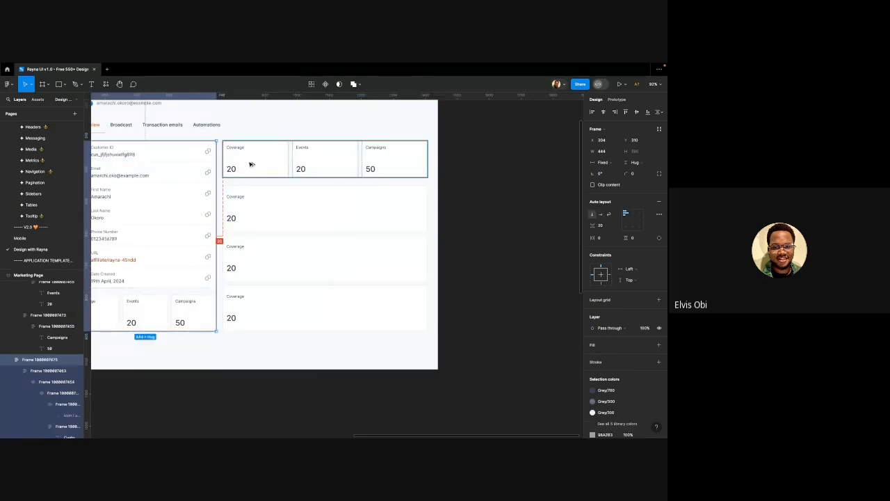
{"action": "left_click", "coordinate": [244, 189]}
{"action": "key", "text": "alt"}
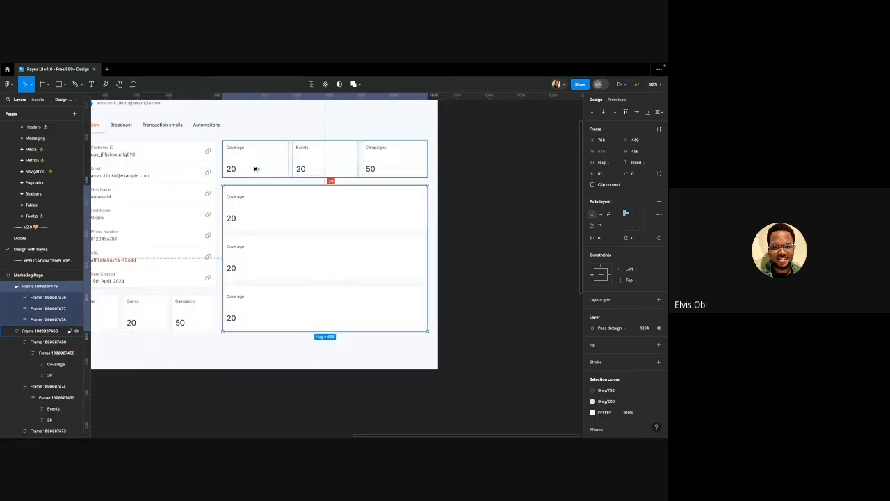
{"action": "key", "text": "alt"}
{"action": "key", "text": "alt"}
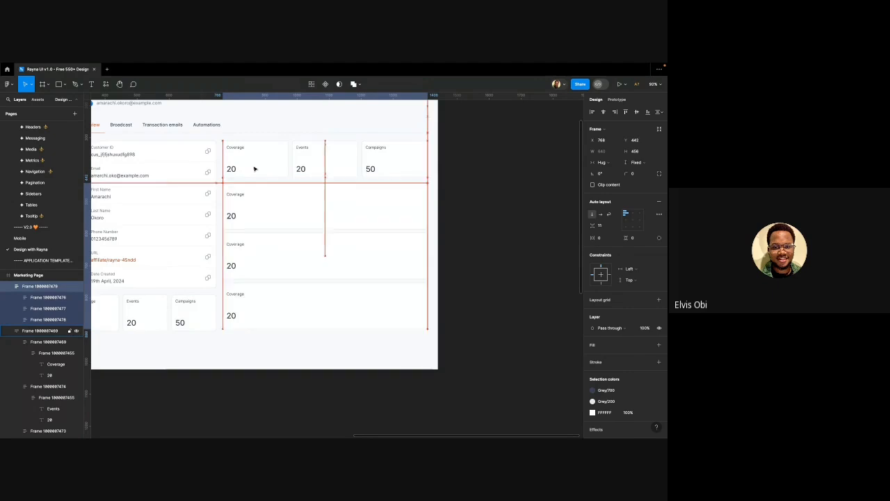
{"action": "key", "text": "Down"}
{"action": "key", "text": "alt"}
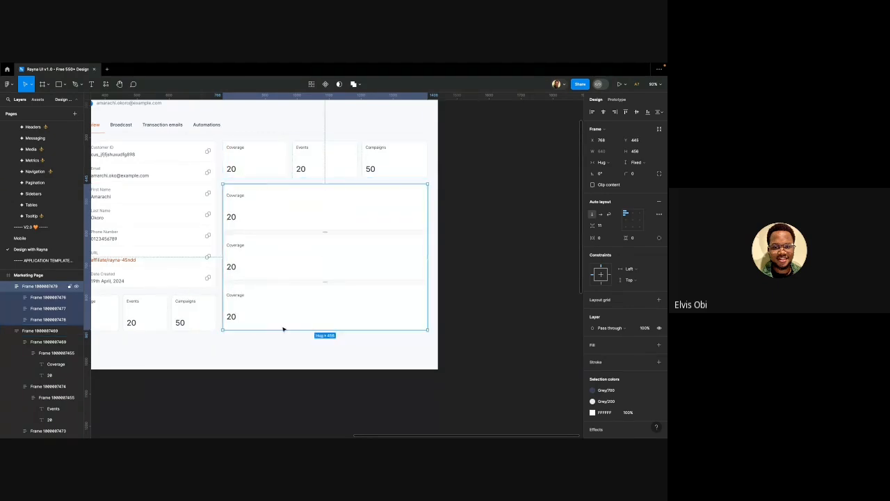
Lengthen the wide tile stack slightly and make the stat-tile row a bit taller
{"action": "left_click_drag", "start_coordinate": [282, 331], "coordinate": [281, 333]}
{"action": "left_click", "coordinate": [276, 161]}
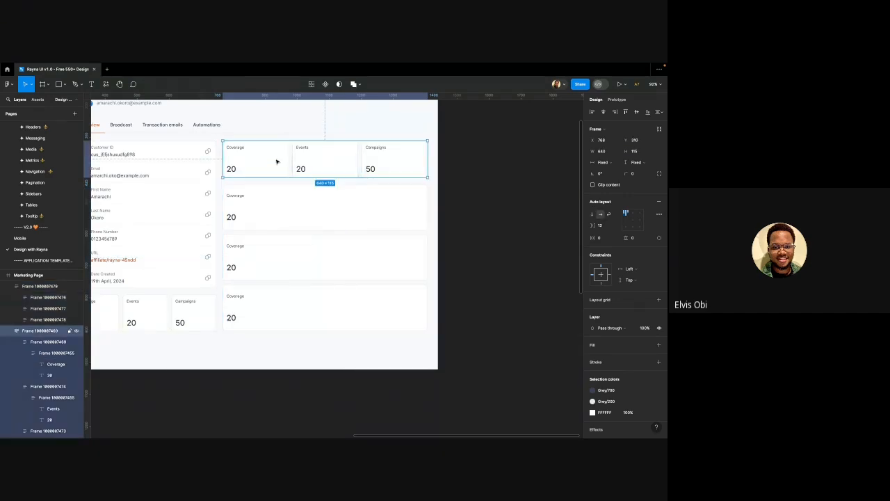
{"action": "key", "text": "alt"}
{"action": "left_click_drag", "start_coordinate": [293, 176], "coordinate": [292, 182]}
Adjust the stack's top edge until it is 444 tall and aligned with the bottom stat row
{"action": "left_click", "coordinate": [289, 197]}
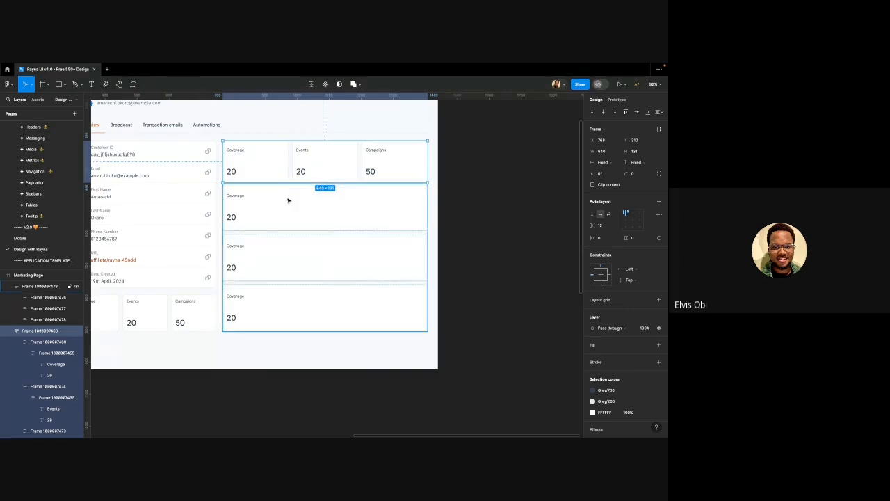
{"action": "left_click_drag", "start_coordinate": [291, 184], "coordinate": [292, 187]}
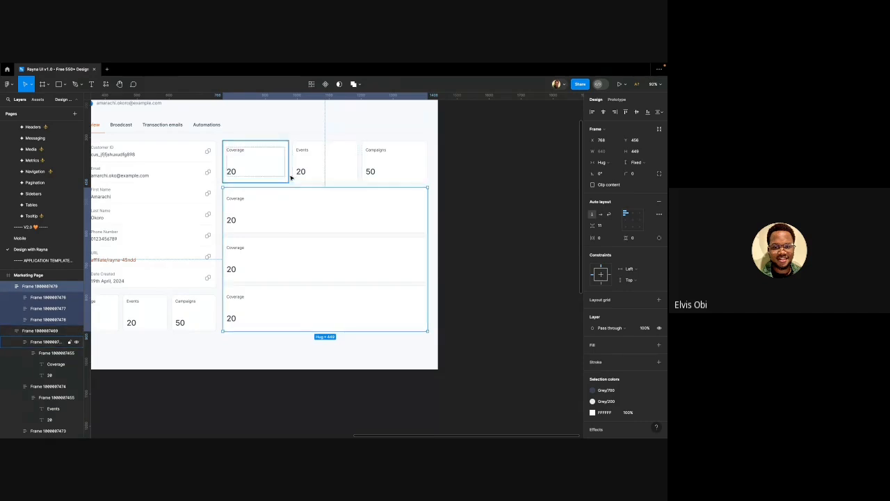
{"action": "key", "text": "super+Down"}
{"action": "key", "text": "super+Up"}
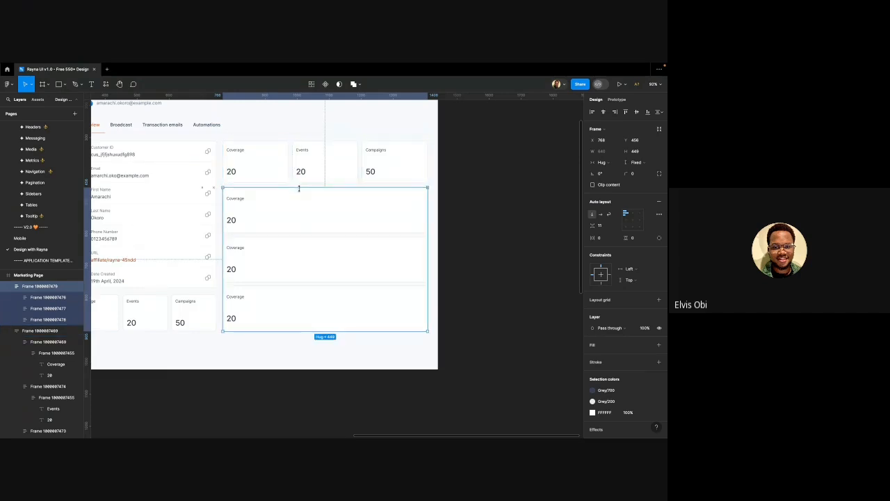
{"action": "left_click_drag", "start_coordinate": [299, 187], "coordinate": [300, 190]}
{"action": "scroll", "coordinate": [299, 179], "scroll_direction": "up", "scroll_amount": 15}
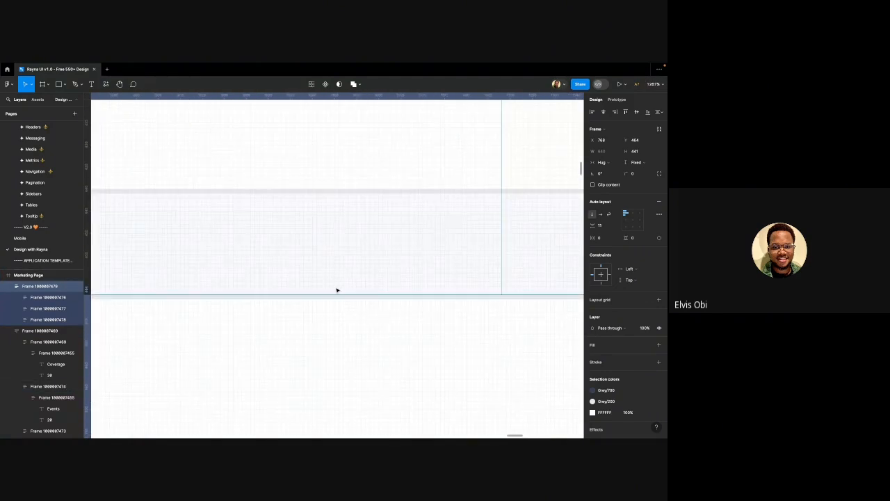
{"action": "left_click_drag", "start_coordinate": [334, 295], "coordinate": [334, 298]}
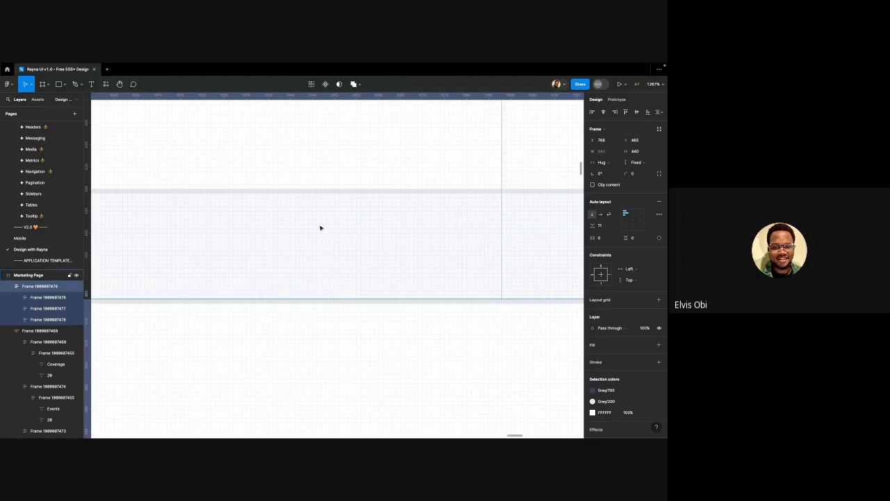
{"action": "scroll", "coordinate": [321, 224], "scroll_direction": "down", "scroll_amount": 15}
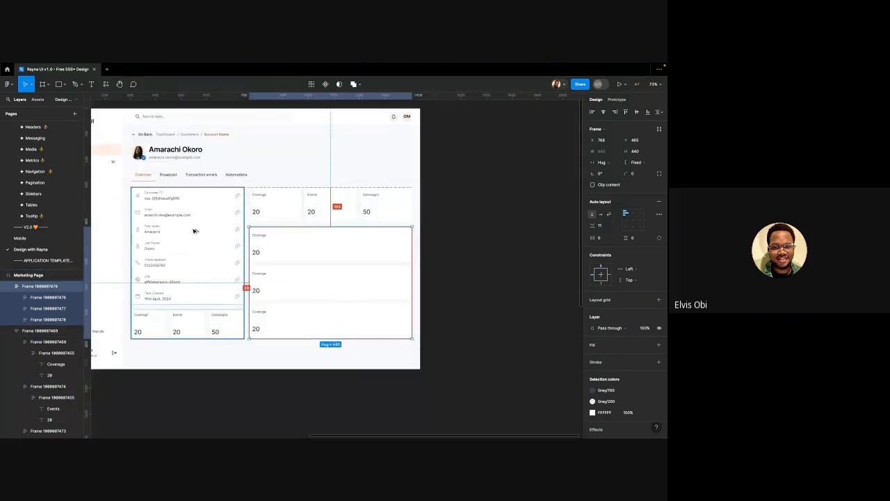
{"action": "scroll", "coordinate": [323, 230], "scroll_direction": "up", "scroll_amount": 5}
{"action": "scroll", "coordinate": [323, 229], "scroll_direction": "up", "scroll_amount": 8}
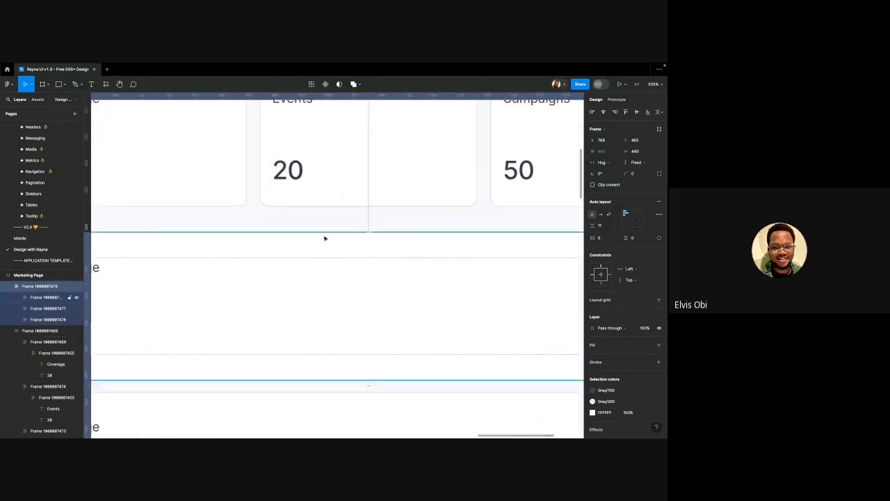
{"action": "left_click_drag", "start_coordinate": [316, 226], "coordinate": [315, 216]}
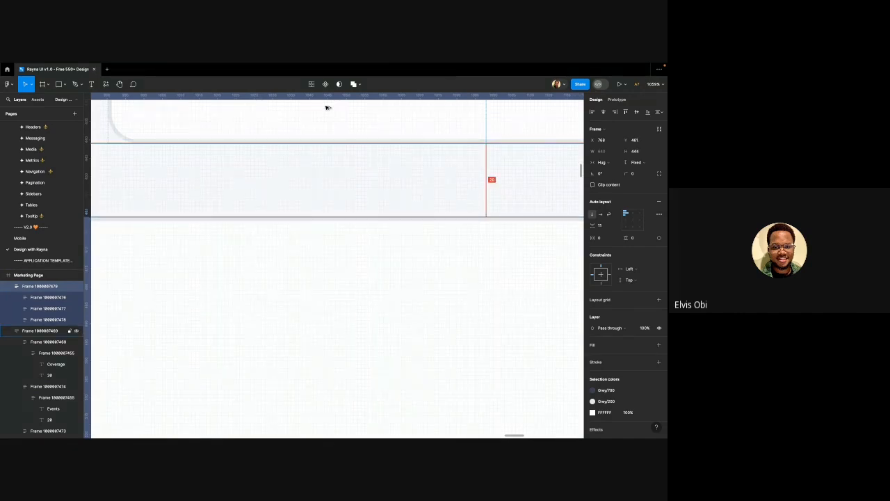
{"action": "scroll", "coordinate": [324, 160], "scroll_direction": "down", "scroll_amount": 15}
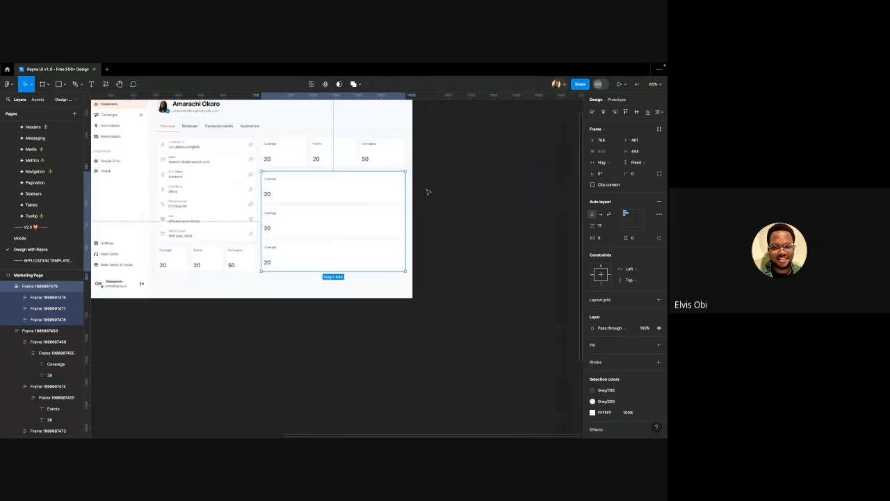
{"action": "left_click", "coordinate": [435, 190]}
{"action": "scroll", "coordinate": [434, 190], "scroll_direction": "left", "scroll_amount": 2}
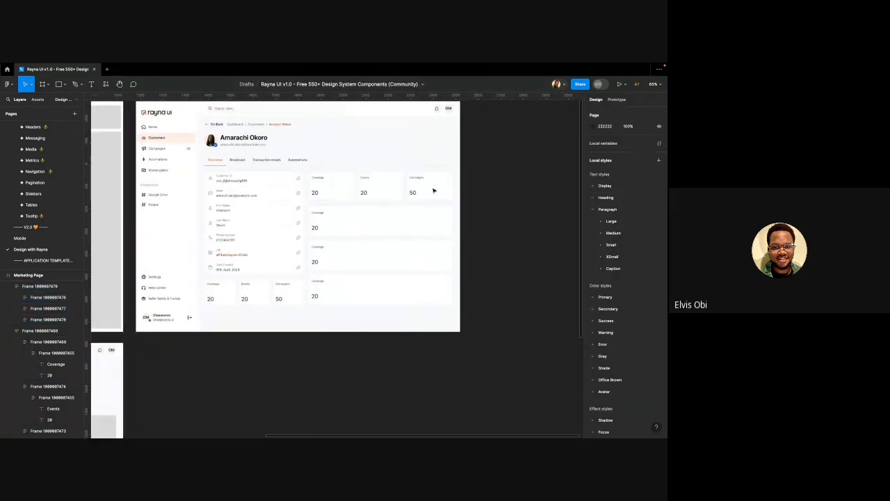
{"action": "scroll", "coordinate": [286, 209], "scroll_direction": "right", "scroll_amount": 1}
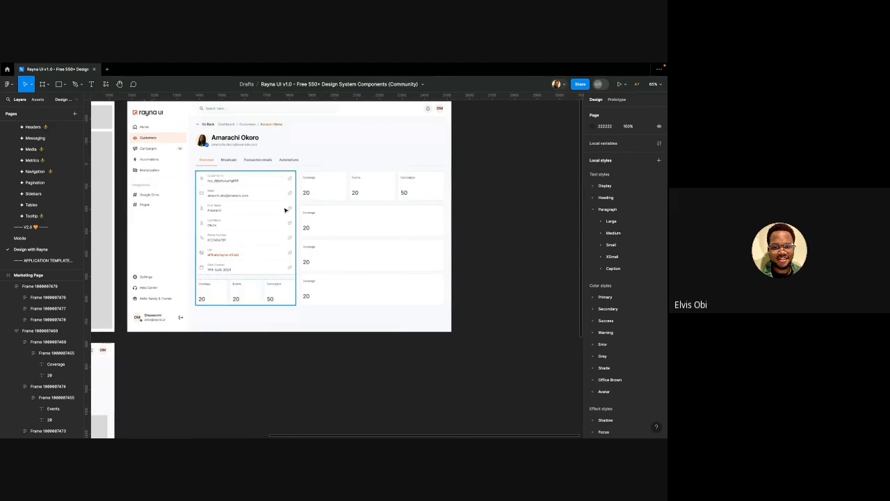
{"action": "scroll", "coordinate": [327, 182], "scroll_direction": "up", "scroll_amount": 4}
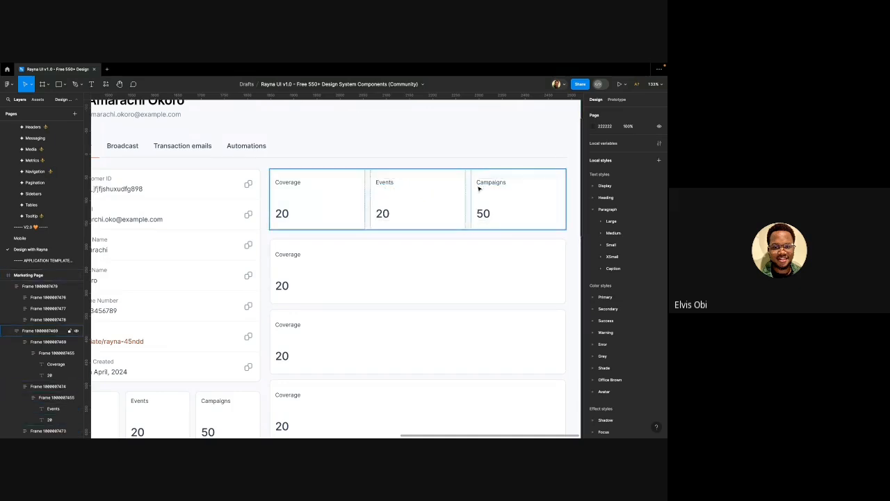
{"action": "scroll", "coordinate": [400, 212], "scroll_direction": "right", "scroll_amount": 1}
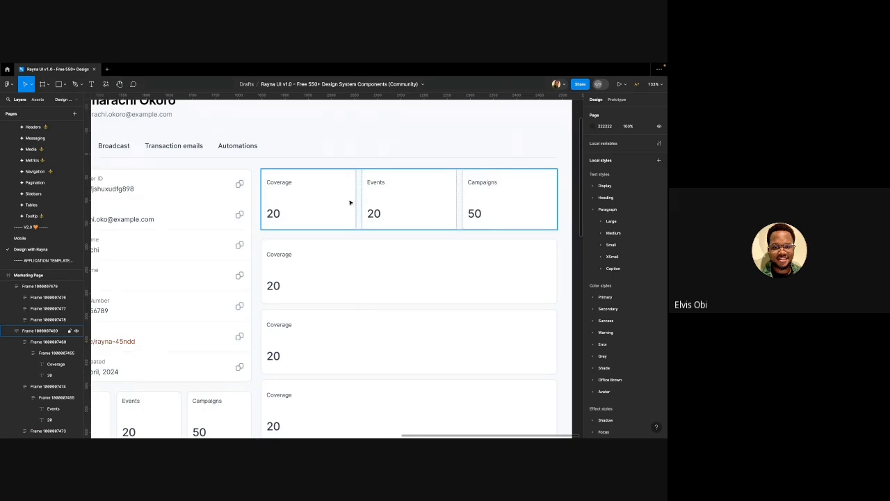
{"action": "mouse_move", "coordinate": [359, 65]}
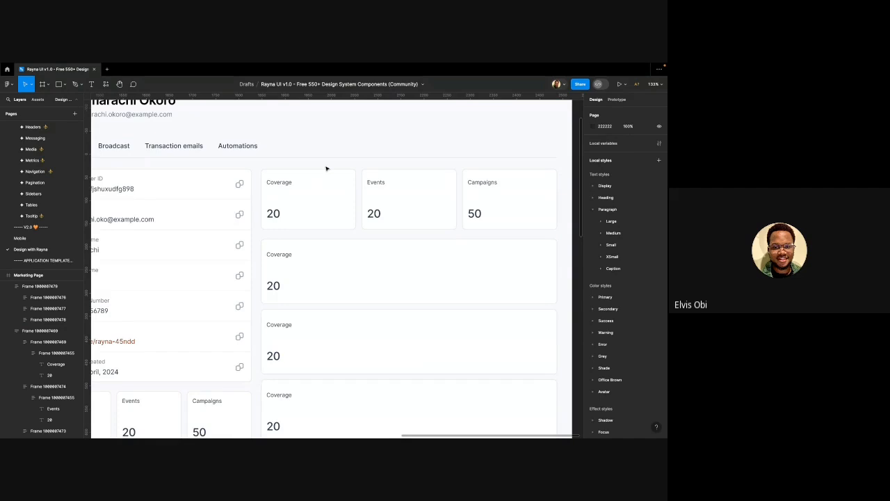
{"action": "double_click", "coordinate": [285, 186]}
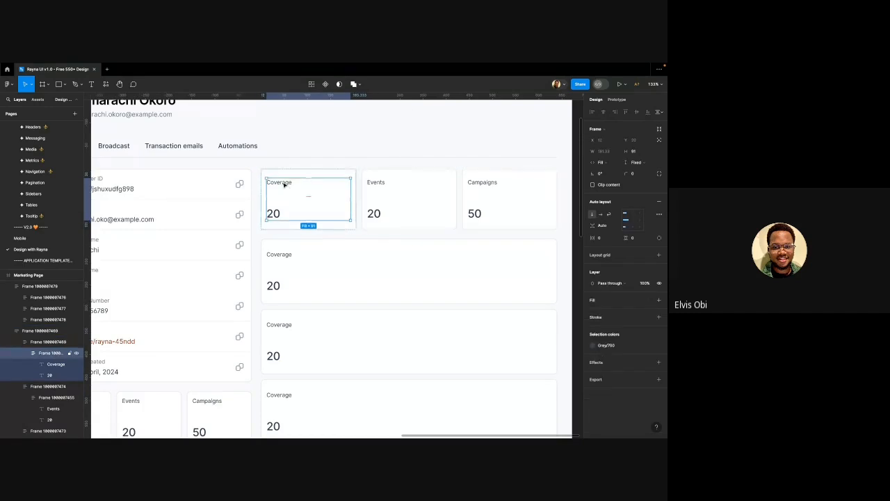
Duplicate the Coverage label and wrap both copies in a horizontal auto-layout row
{"action": "double_click", "coordinate": [284, 184]}
{"action": "key", "text": "ctrl+d"}
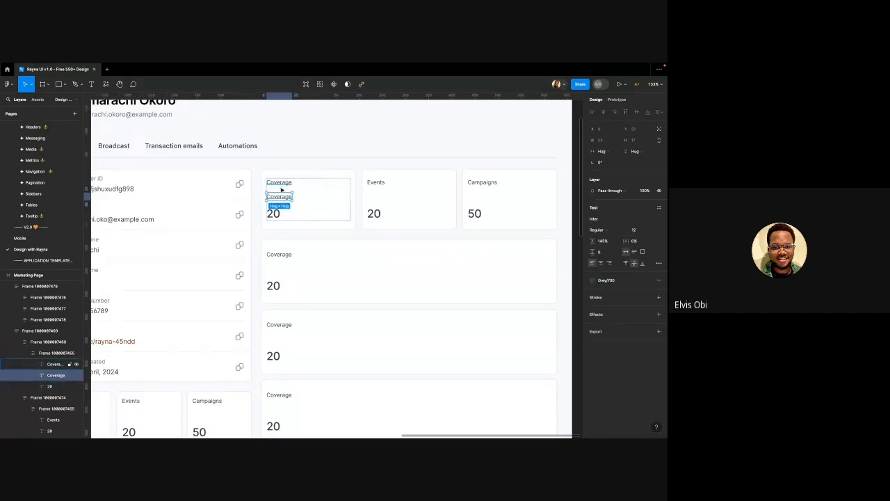
{"action": "left_click", "coordinate": [281, 184], "text": "shift"}
{"action": "key", "text": "shift+a"}
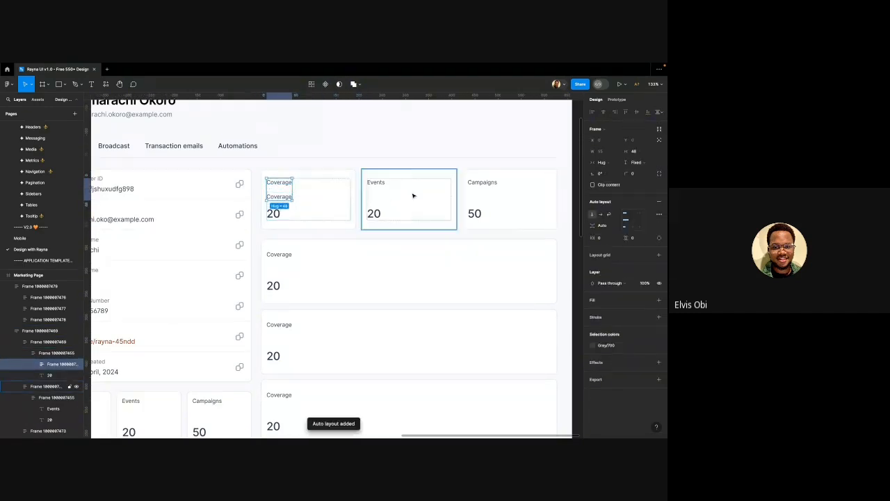
{"action": "left_click", "coordinate": [600, 217]}
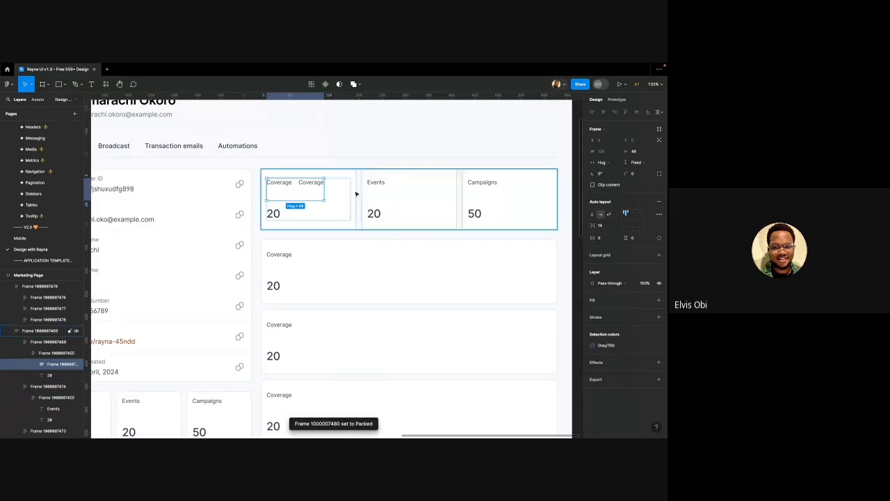
Make the label row Fill container width with Auto spacing, then drag one Coverage below 20
{"action": "left_click", "coordinate": [603, 163]}
{"action": "left_click", "coordinate": [612, 171]}
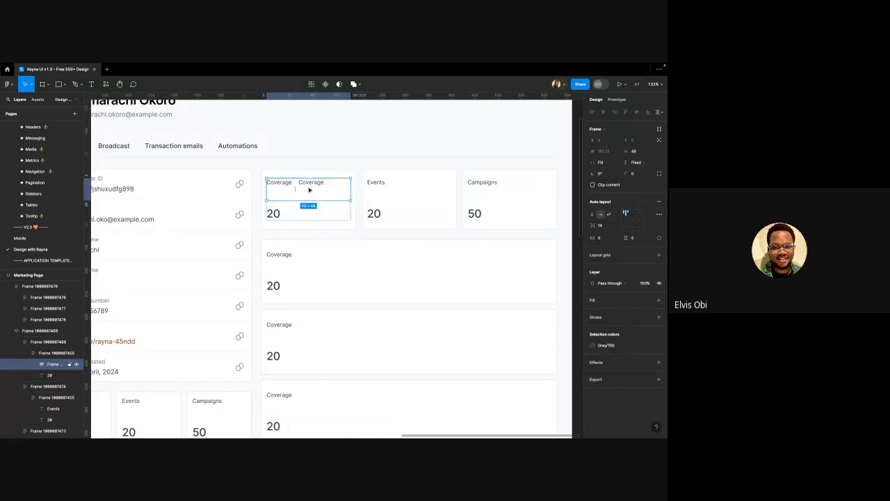
{"action": "left_click", "coordinate": [285, 186]}
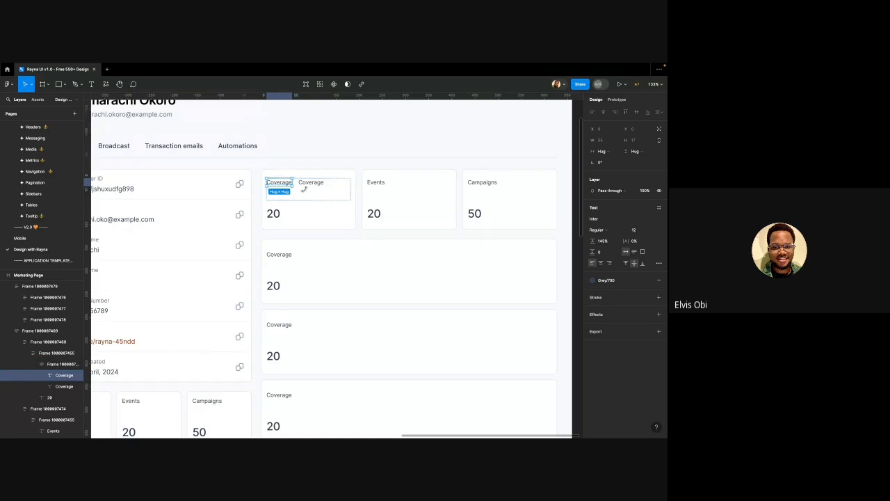
{"action": "left_click", "coordinate": [313, 190]}
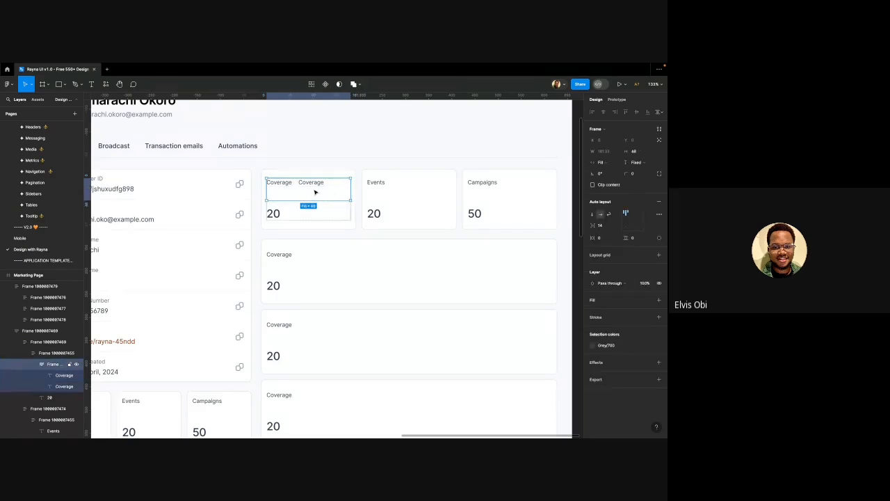
{"action": "left_click", "coordinate": [618, 227]}
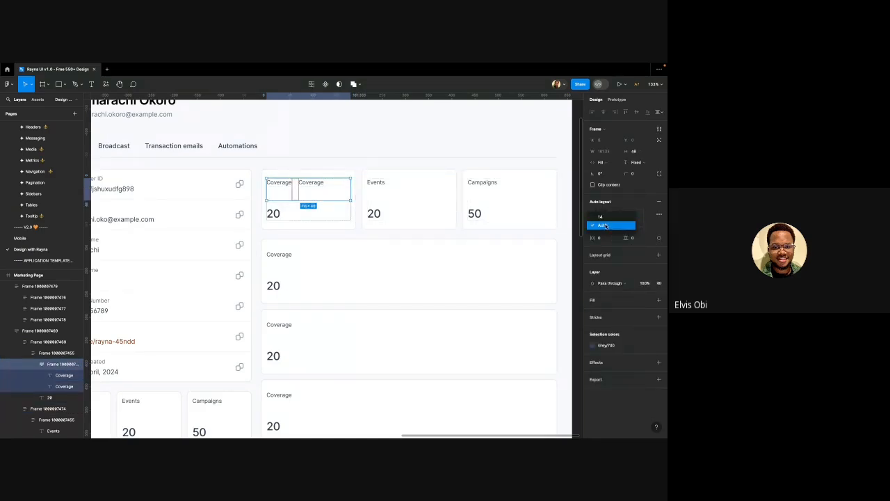
{"action": "left_click", "coordinate": [605, 226]}
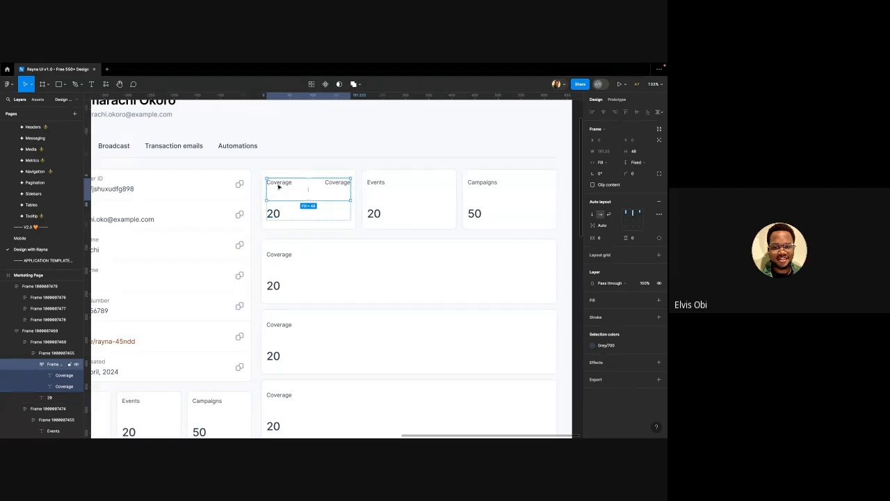
{"action": "left_click", "coordinate": [279, 185]}
{"action": "left_click_drag", "start_coordinate": [279, 185], "coordinate": [284, 224]}
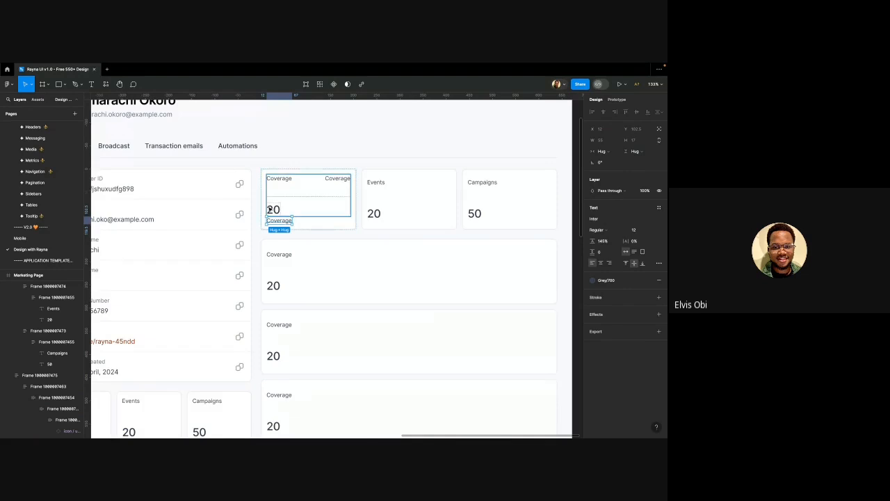
Group the 20 value and lower Coverage label in an auto-layout frame
{"action": "key", "text": "ctrl+z"}
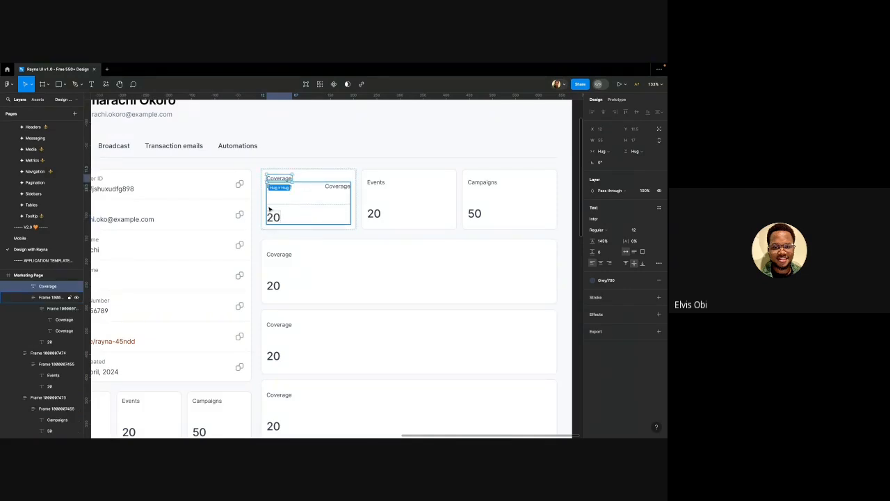
{"action": "key", "text": "ctrl+shift+z"}
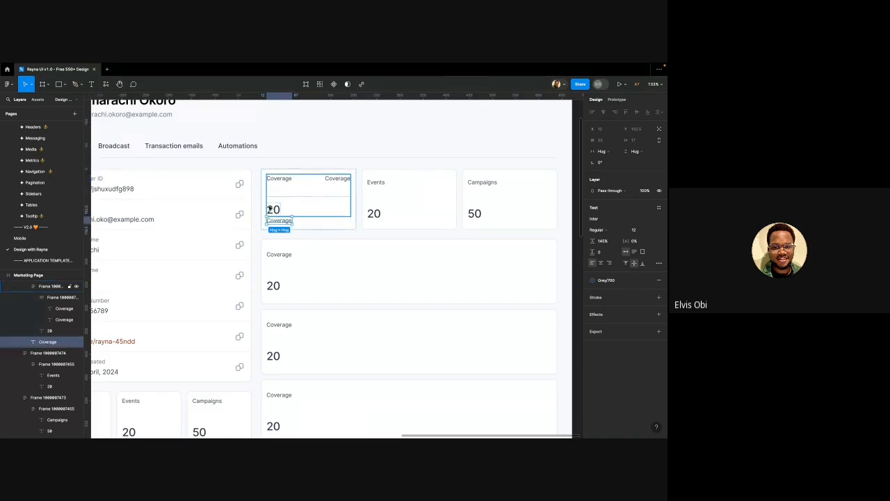
{"action": "left_click", "coordinate": [270, 209], "text": "shift"}
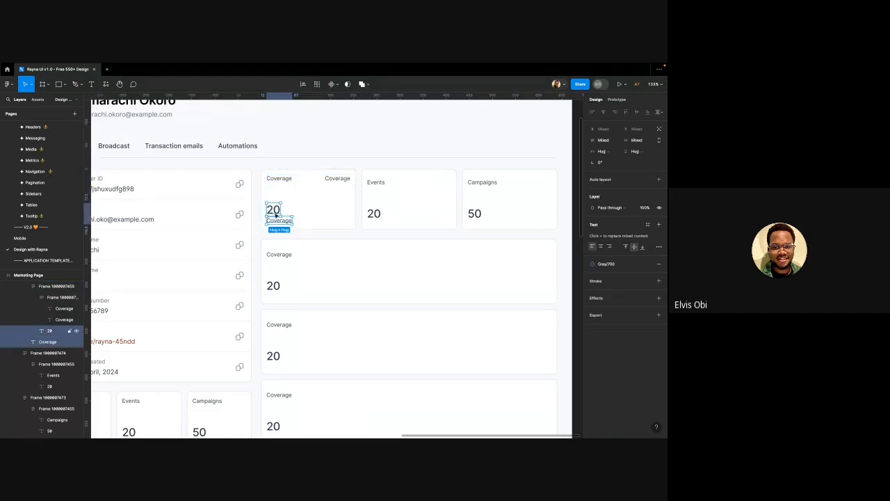
{"action": "key", "text": "shift+a"}
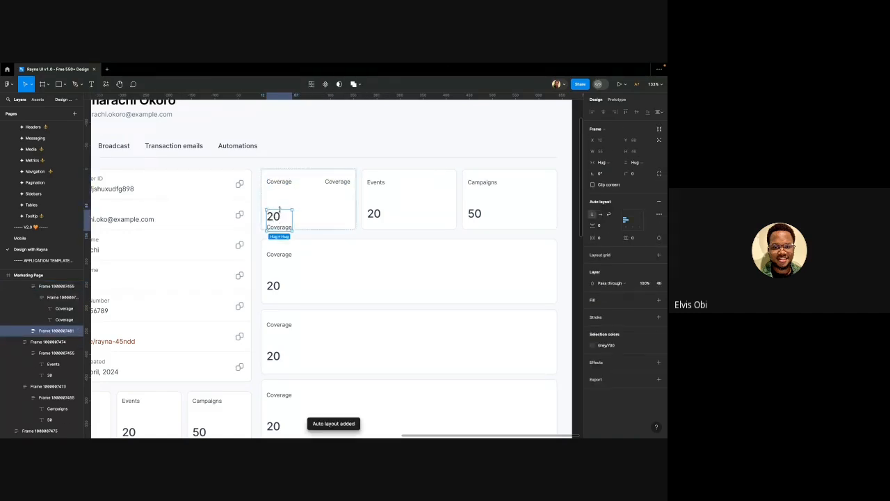
{"action": "left_click", "coordinate": [281, 186]}
{"action": "left_click", "coordinate": [275, 223], "text": "shift"}
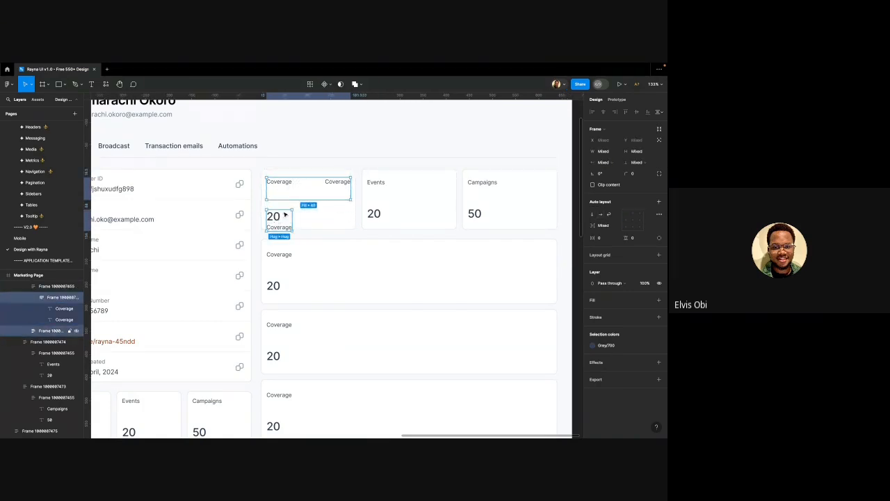
{"action": "key", "text": "shift+a"}
{"action": "key", "text": "Delete"}
{"action": "left_click", "coordinate": [288, 182]}
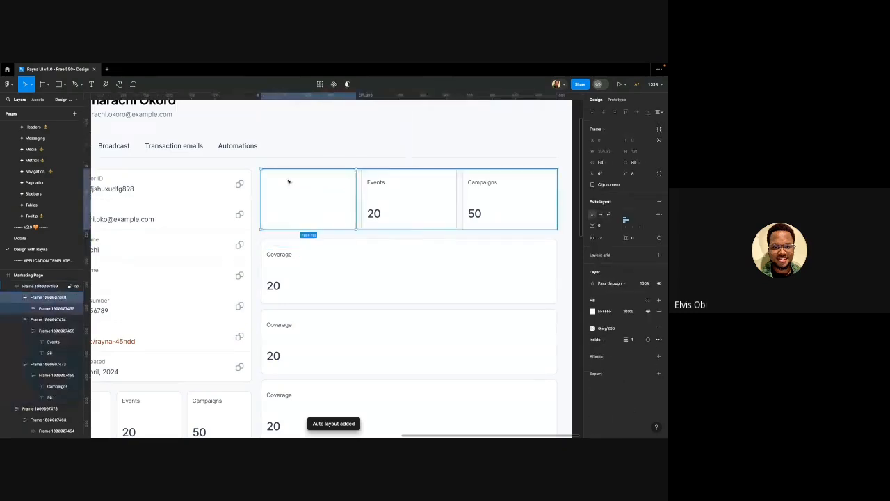
{"action": "left_click", "coordinate": [288, 180]}
{"action": "key", "text": "ctrl+z"}
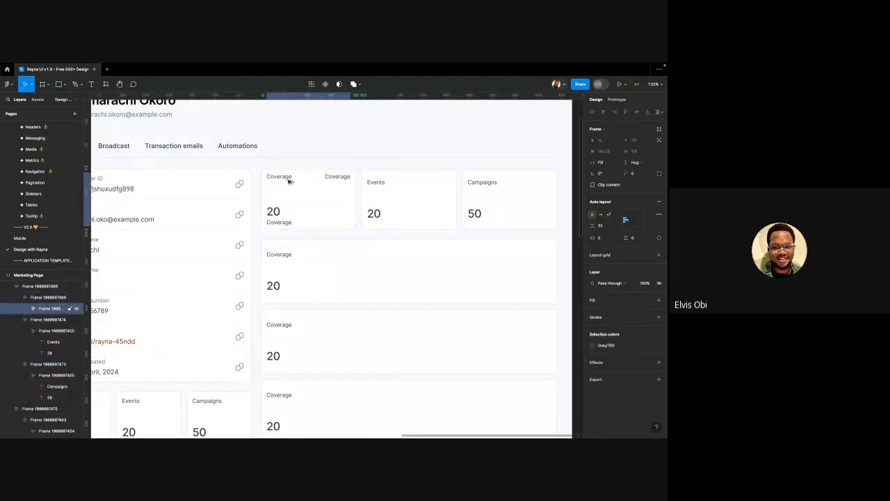
Place Coverage above 20 in that group and set their item spacing to 4
{"action": "left_click", "coordinate": [283, 212]}
{"action": "left_click", "coordinate": [278, 216]}
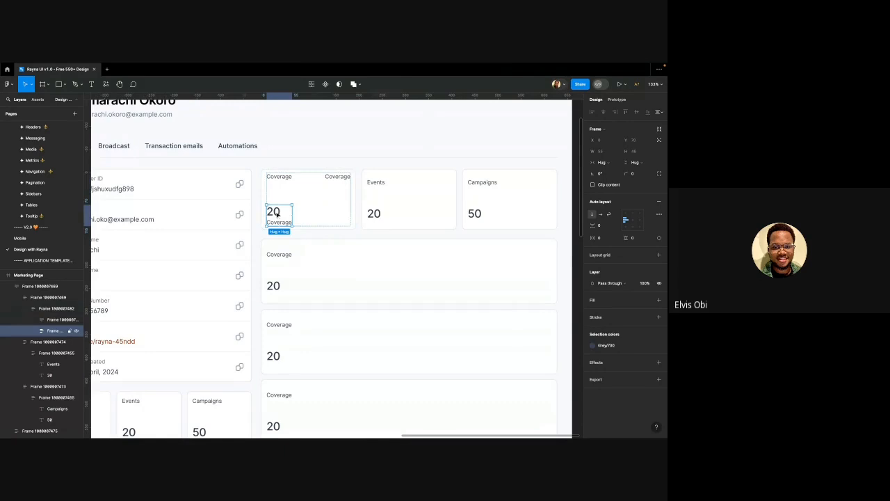
{"action": "left_click", "coordinate": [277, 215]}
{"action": "key", "text": "Down"}
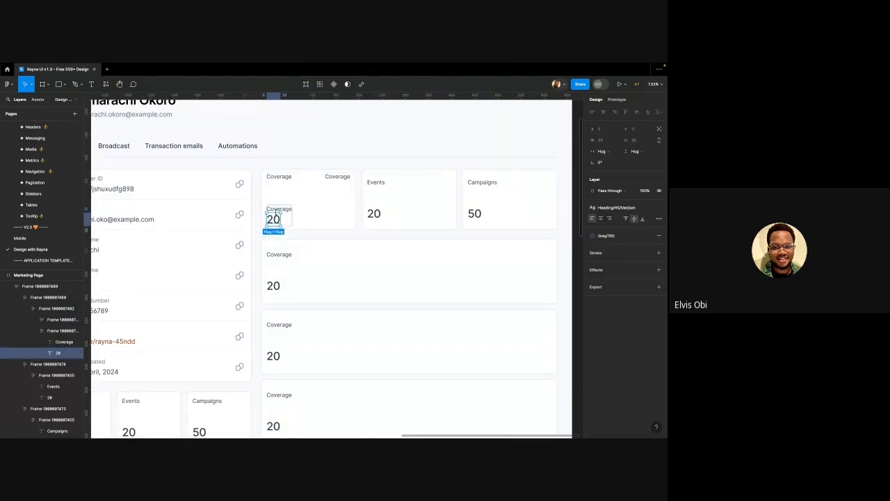
{"action": "left_click", "coordinate": [286, 217]}
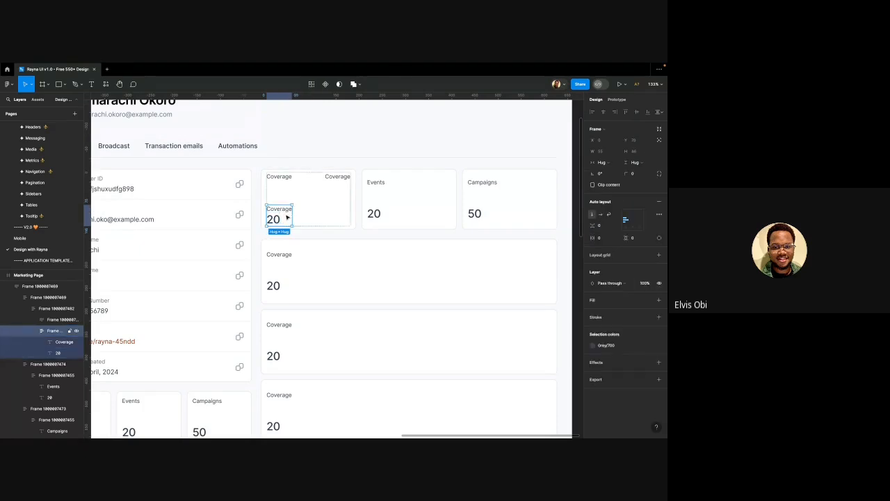
{"action": "left_click", "coordinate": [609, 225]}
{"action": "key", "text": "Return"}
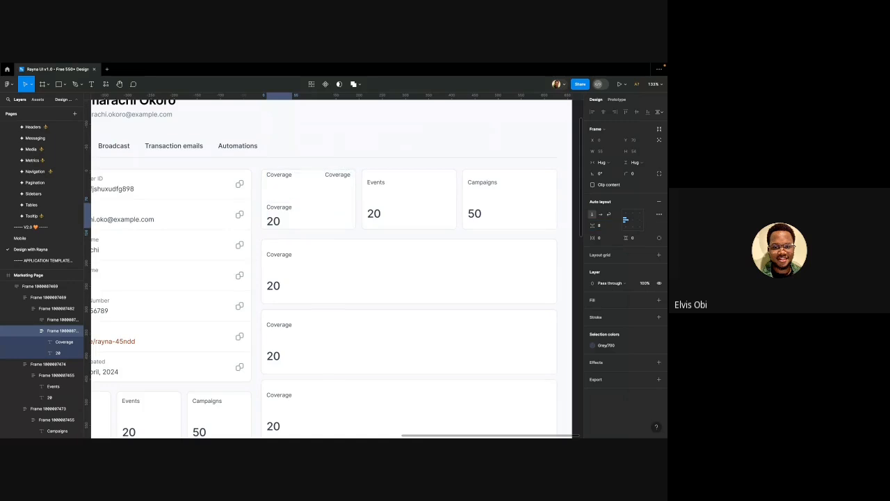
{"action": "left_click", "coordinate": [601, 226]}
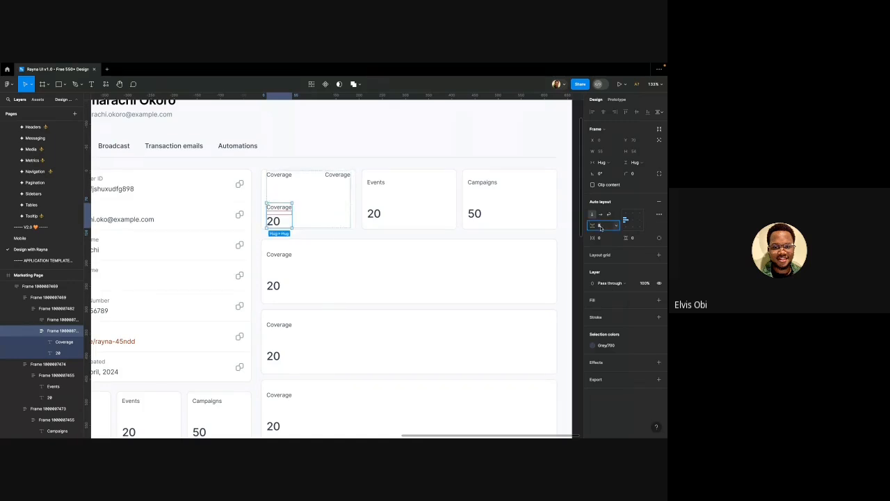
{"action": "type", "text": "4"}
{"action": "key", "text": "Return"}
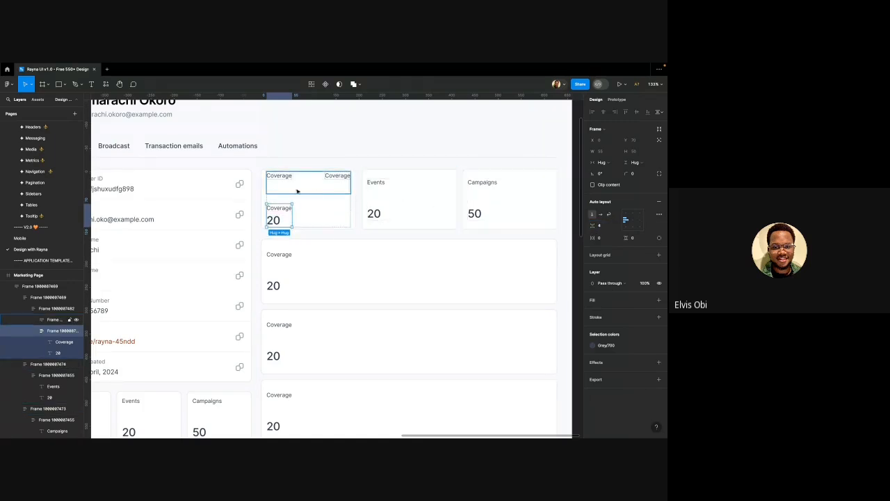
{"action": "scroll", "coordinate": [289, 211], "scroll_direction": "up", "scroll_amount": 5}
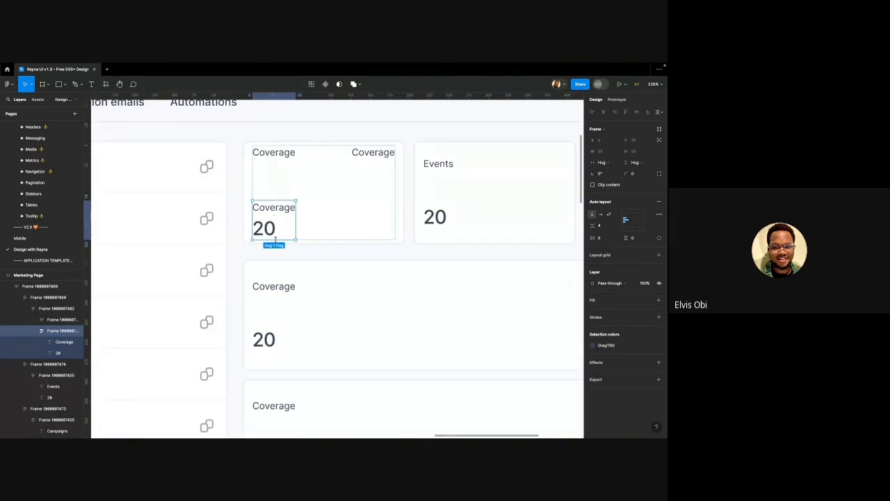
Set the Coverage/20 frame's width to Fill container and review the header labels
{"action": "left_click", "coordinate": [601, 162]}
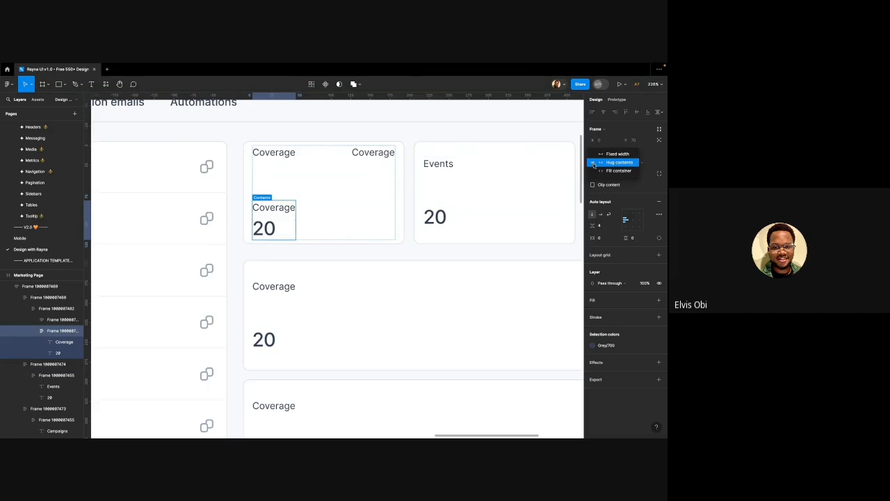
{"action": "left_click", "coordinate": [598, 171]}
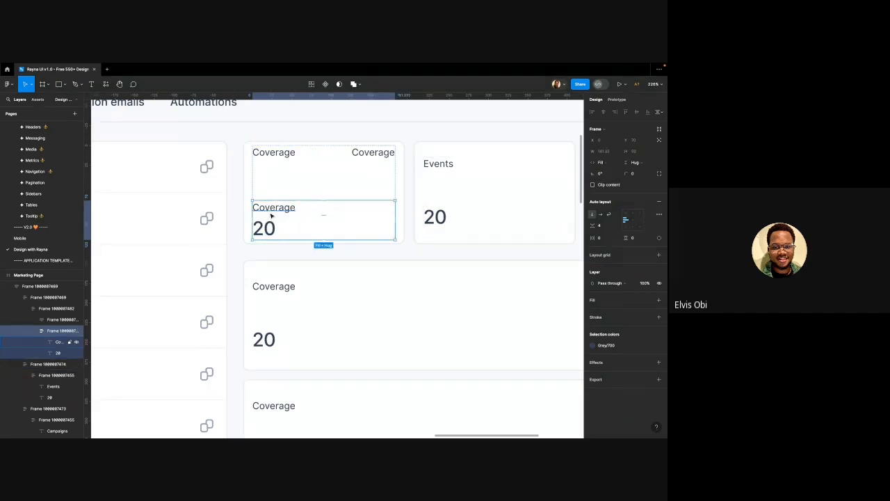
{"action": "left_click_drag", "start_coordinate": [271, 216], "coordinate": [278, 158]}
{"action": "scroll", "coordinate": [289, 161], "scroll_direction": "right", "scroll_amount": 1}
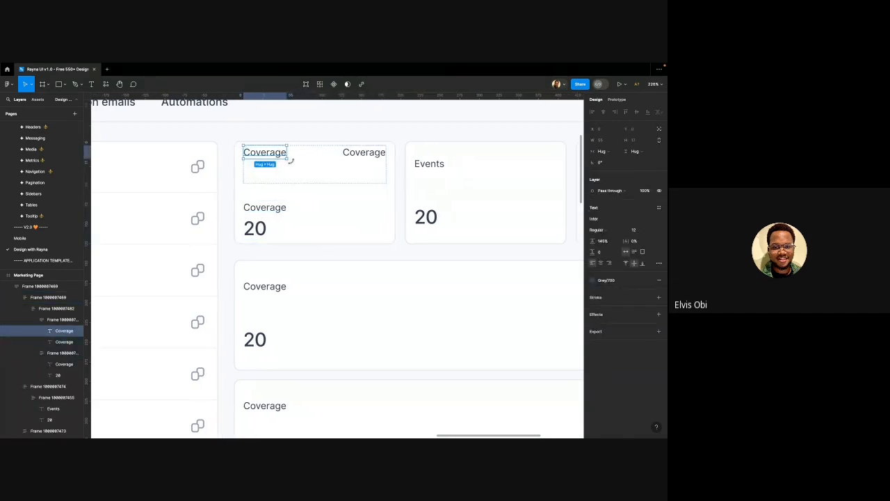
{"action": "left_click", "coordinate": [370, 152]}
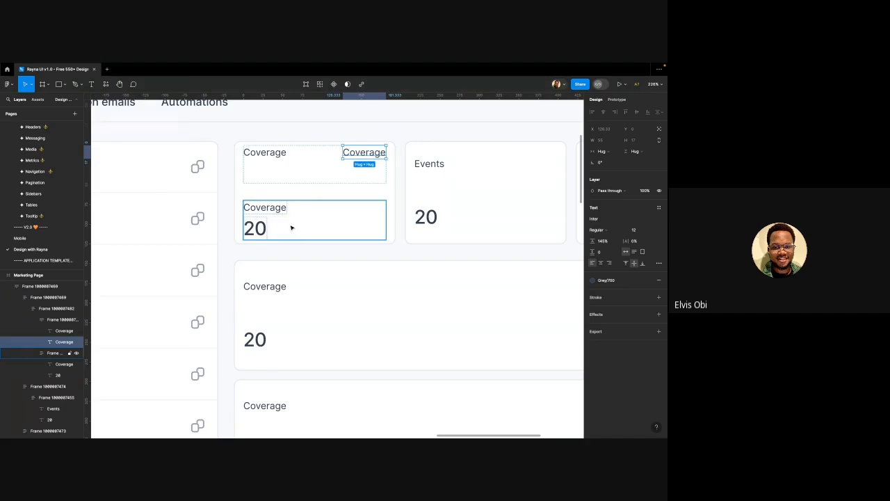
{"action": "scroll", "coordinate": [287, 236], "scroll_direction": "down", "scroll_amount": 2}
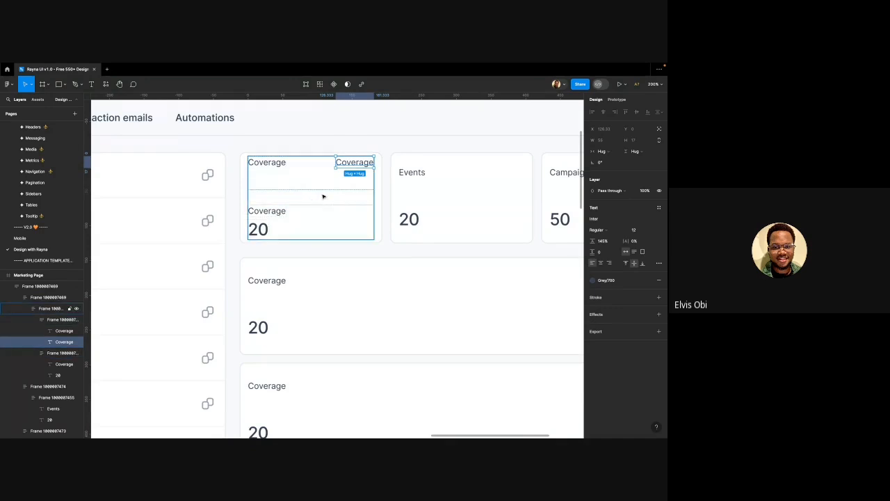
{"action": "scroll", "coordinate": [292, 208], "scroll_direction": "down", "scroll_amount": 3}
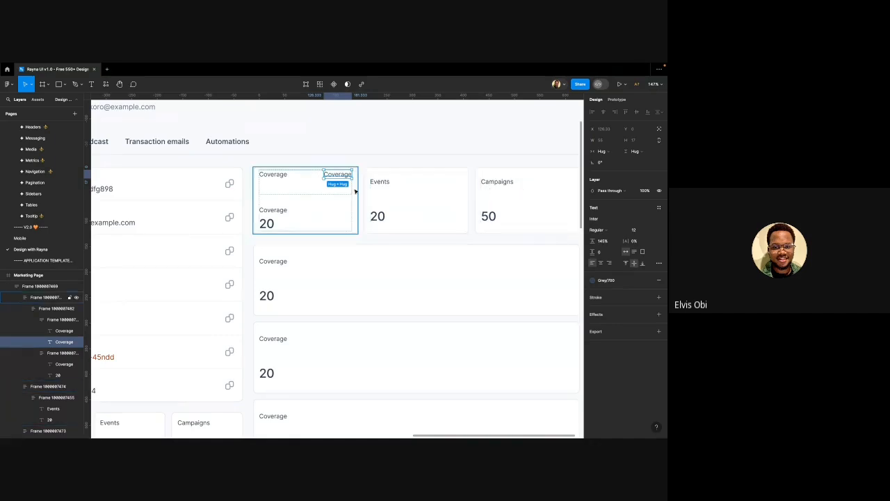
{"action": "scroll", "coordinate": [356, 190], "scroll_direction": "down", "scroll_amount": 3}
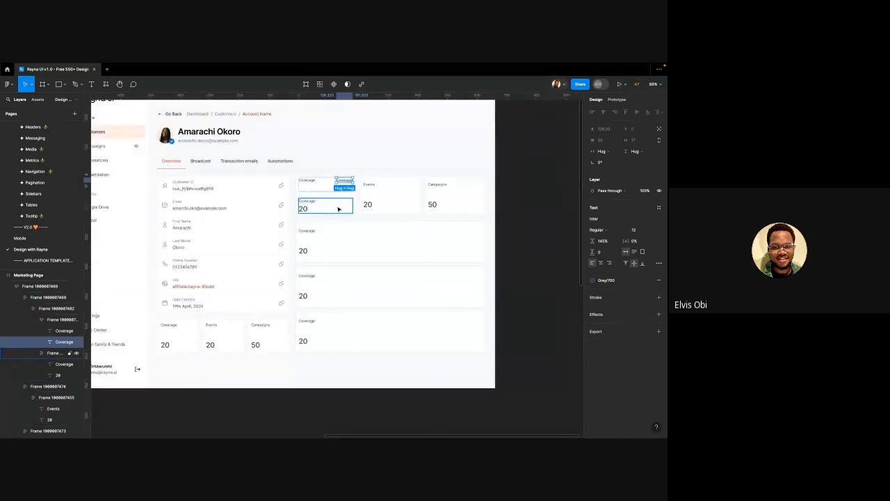
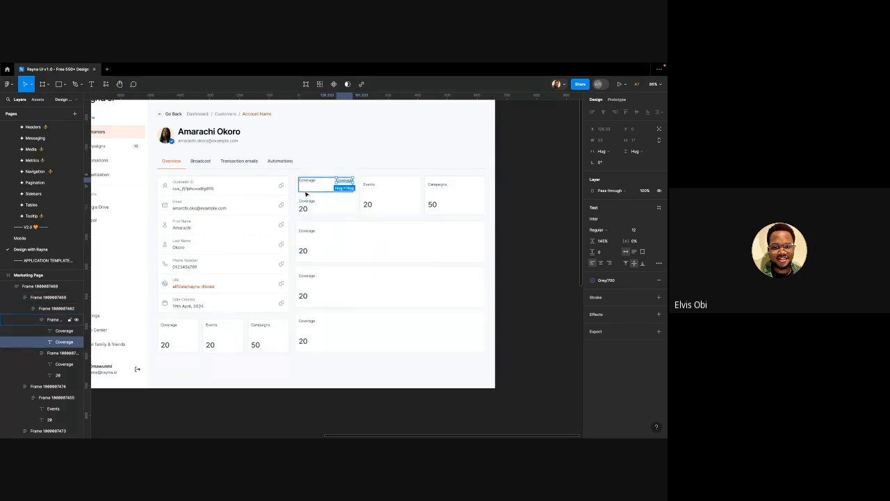
Copy the user-group icon from the sidebar's Customers item
{"action": "scroll", "coordinate": [329, 202], "scroll_direction": "up", "scroll_amount": 3}
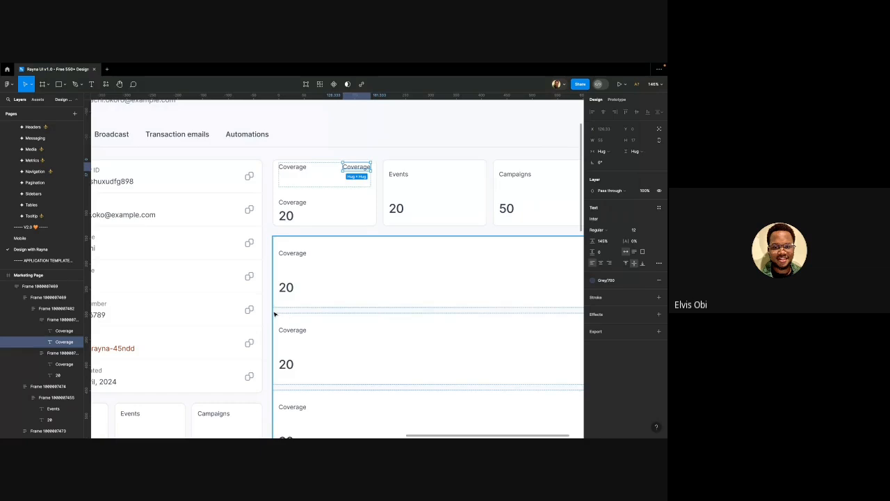
{"action": "scroll", "coordinate": [248, 262], "scroll_direction": "down", "scroll_amount": 2}
{"action": "scroll", "coordinate": [253, 260], "scroll_direction": "down", "scroll_amount": 3}
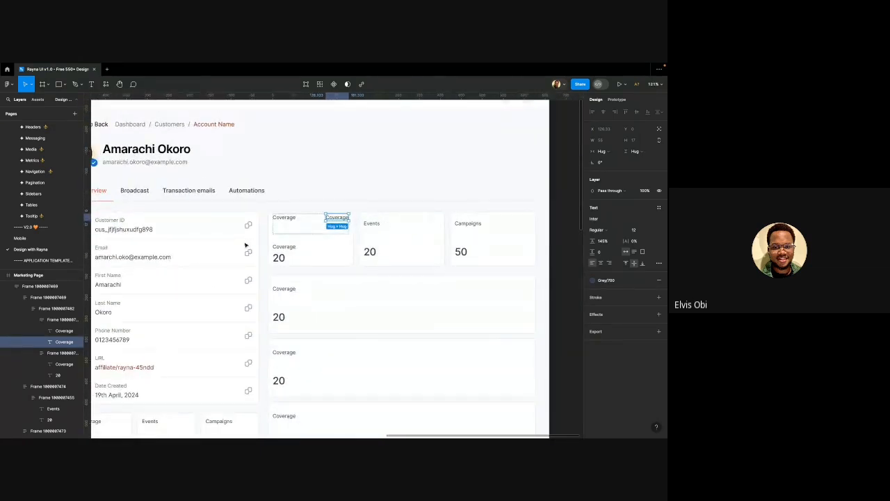
{"action": "left_click", "coordinate": [286, 218]}
{"action": "scroll", "coordinate": [315, 228], "scroll_direction": "down", "scroll_amount": 5}
{"action": "scroll", "coordinate": [154, 199], "scroll_direction": "up", "scroll_amount": 3}
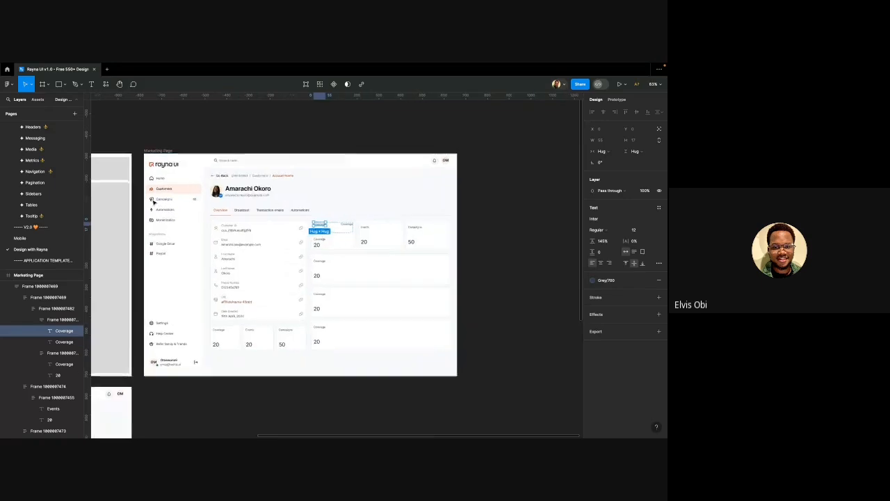
{"action": "scroll", "coordinate": [154, 188], "scroll_direction": "up", "scroll_amount": 3}
{"action": "left_click", "coordinate": [152, 189]}
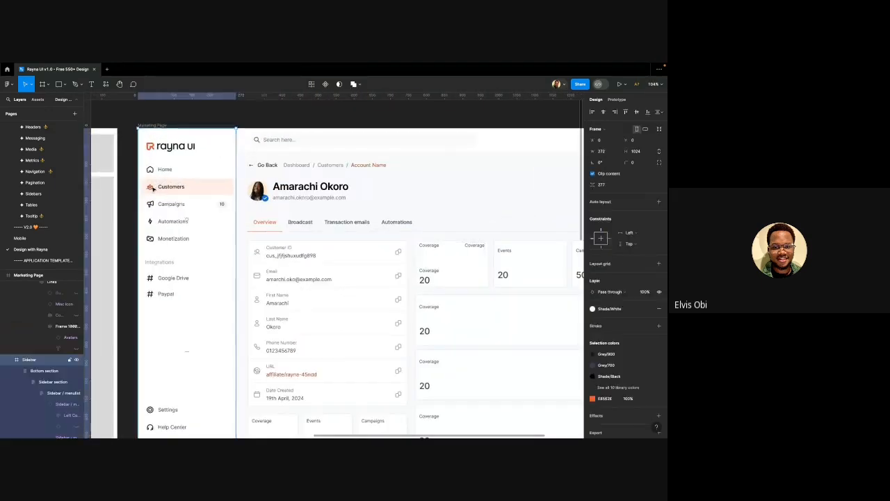
{"action": "double_click", "coordinate": [152, 189]}
{"action": "double_click", "coordinate": [153, 189]}
{"action": "double_click", "coordinate": [153, 188]}
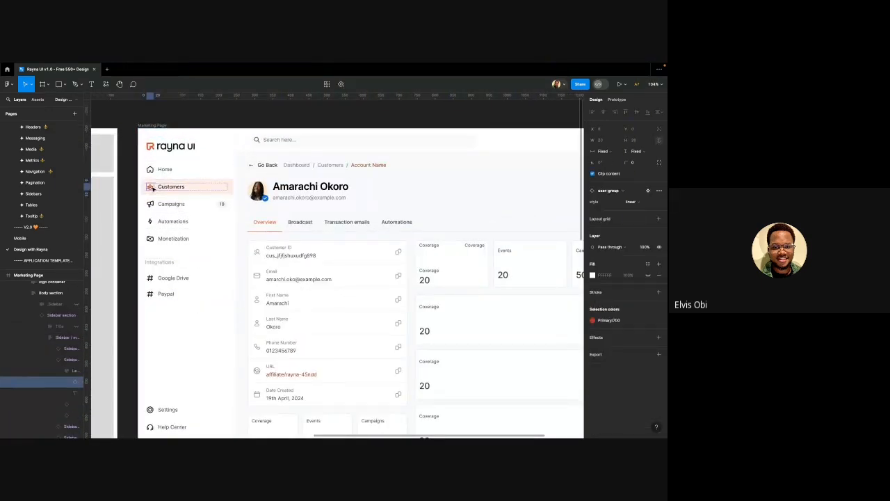
Replace the top-left Coverage label in the first stat tile with the copied icon
{"action": "left_click", "coordinate": [426, 248], "text": "super"}
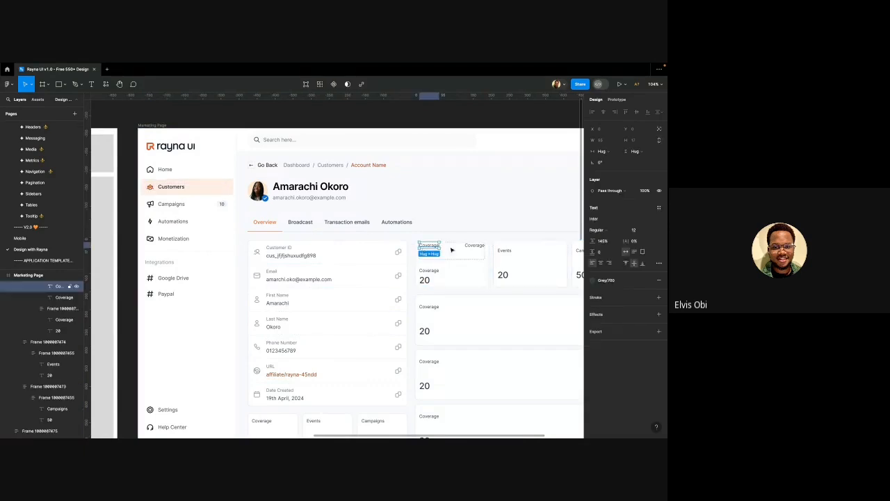
{"action": "scroll", "coordinate": [461, 250], "scroll_direction": "up", "scroll_amount": 5}
{"action": "key", "text": "alt"}
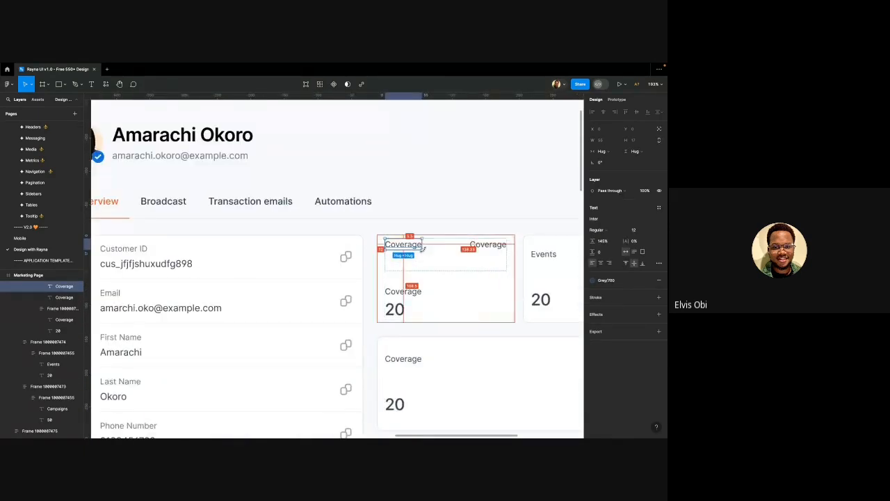
{"action": "key", "text": "super+shift+r"}
{"action": "scroll", "coordinate": [424, 252], "scroll_direction": "right", "scroll_amount": 4}
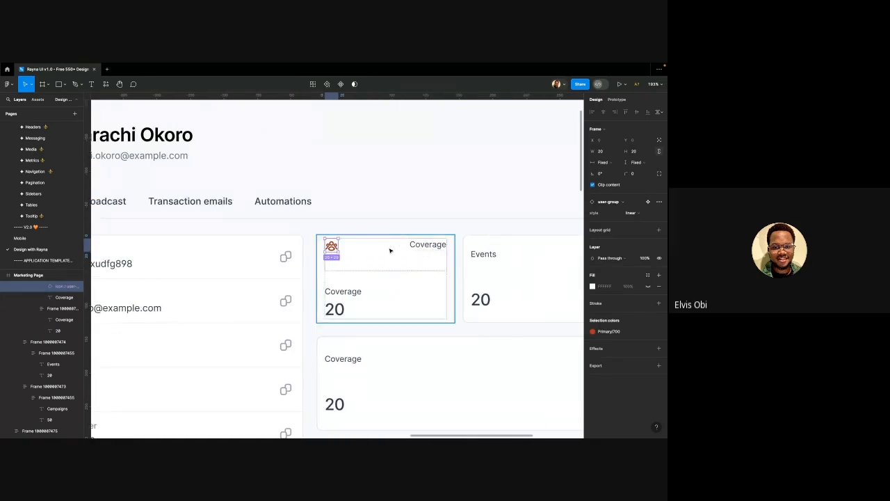
{"action": "scroll", "coordinate": [390, 251], "scroll_direction": "up", "scroll_amount": 3}
{"action": "scroll", "coordinate": [291, 248], "scroll_direction": "down", "scroll_amount": 3}
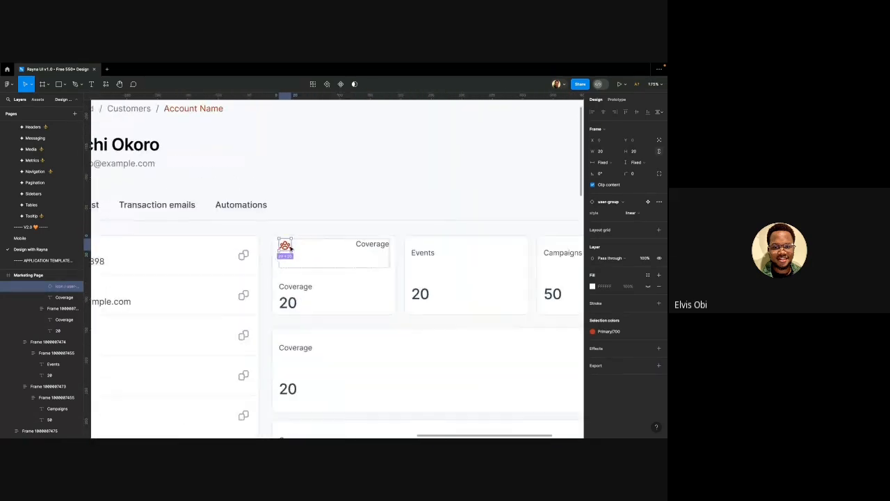
{"action": "scroll", "coordinate": [291, 249], "scroll_direction": "down", "scroll_amount": 2}
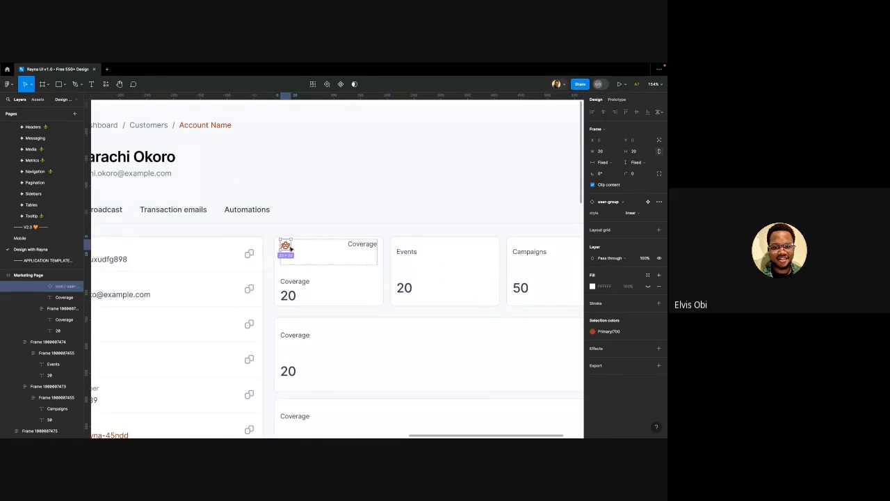
{"action": "scroll", "coordinate": [286, 254], "scroll_direction": "up", "scroll_amount": 2}
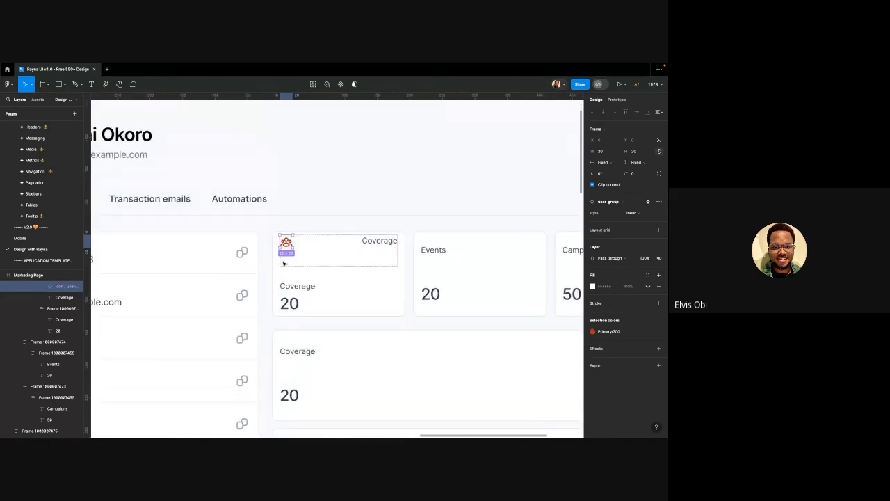
{"action": "scroll", "coordinate": [284, 263], "scroll_direction": "up", "scroll_amount": 2}
{"action": "scroll", "coordinate": [250, 259], "scroll_direction": "down", "scroll_amount": 4}
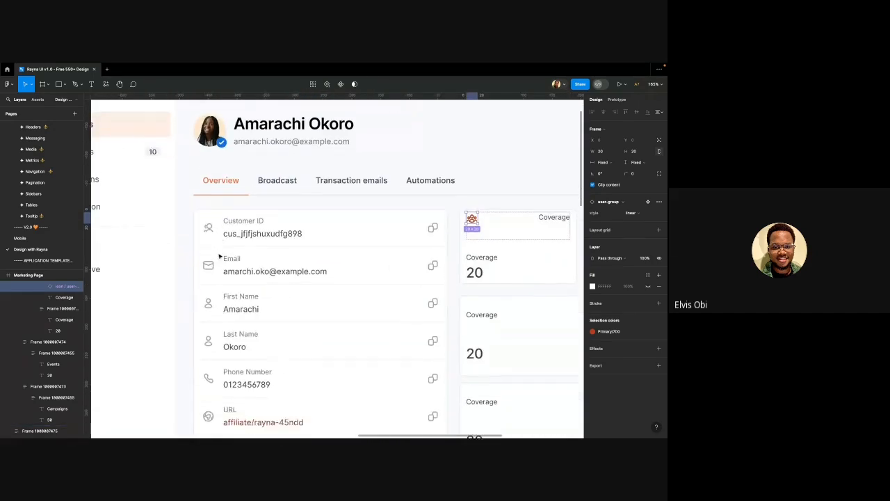
{"action": "scroll", "coordinate": [219, 257], "scroll_direction": "down", "scroll_amount": 5}
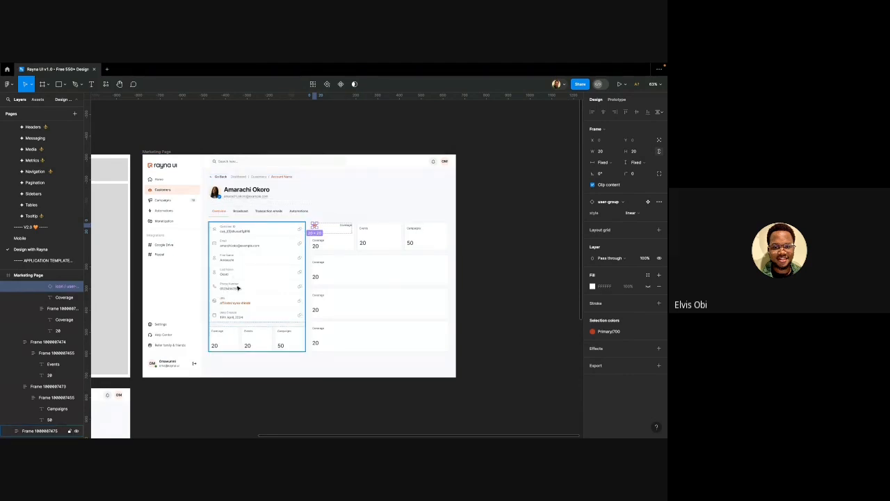
{"action": "scroll", "coordinate": [220, 311], "scroll_direction": "up", "scroll_amount": 2}
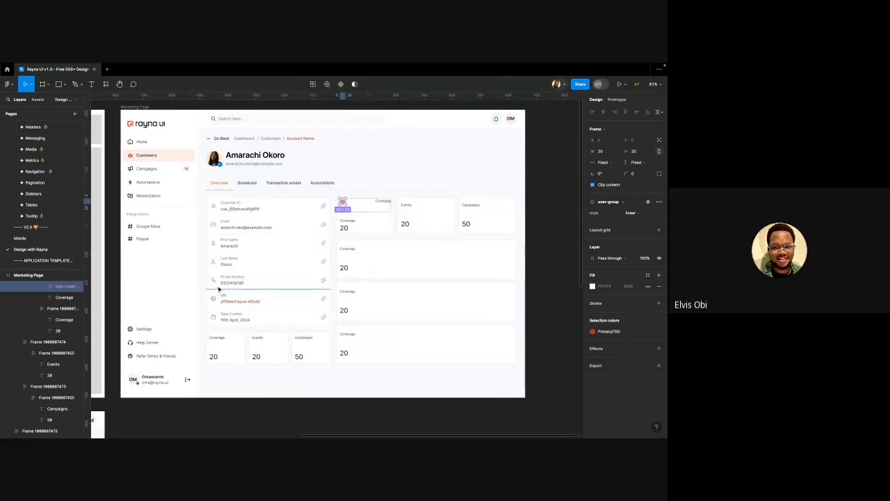
{"action": "scroll", "coordinate": [204, 140], "scroll_direction": "up", "scroll_amount": 3}
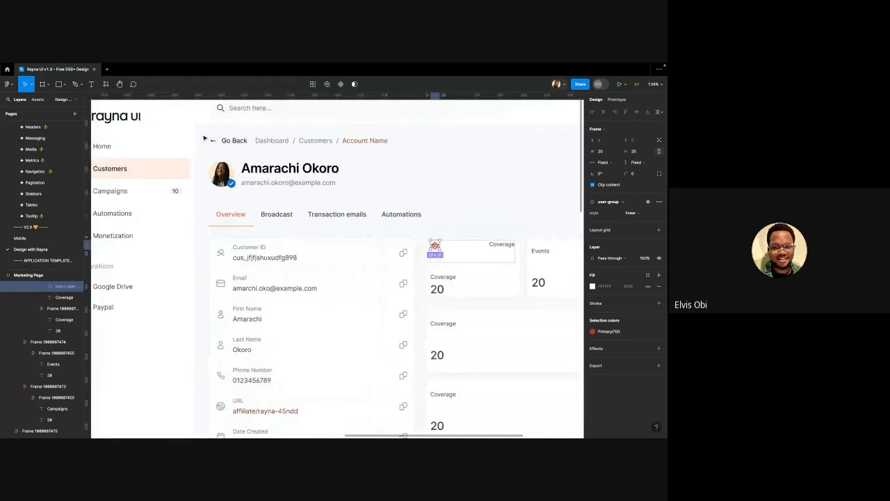
Copy the 20×20 back-arrow icon frame from the Go Back breadcrumb
{"action": "scroll", "coordinate": [204, 138], "scroll_direction": "up", "scroll_amount": 3}
{"action": "left_click", "coordinate": [219, 144]}
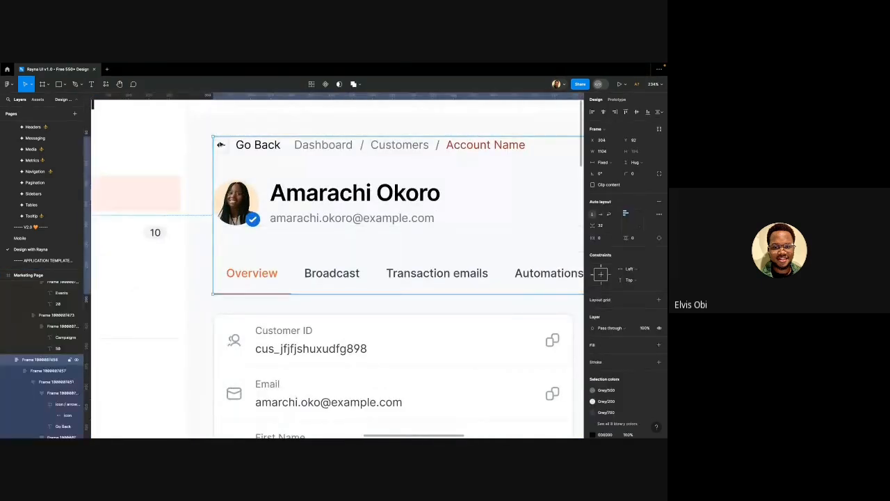
{"action": "double_click", "coordinate": [219, 143]}
{"action": "double_click", "coordinate": [219, 143]}
{"action": "double_click", "coordinate": [219, 143]}
{"action": "double_click", "coordinate": [220, 144]}
{"action": "scroll", "coordinate": [220, 145], "scroll_direction": "down", "scroll_amount": 3}
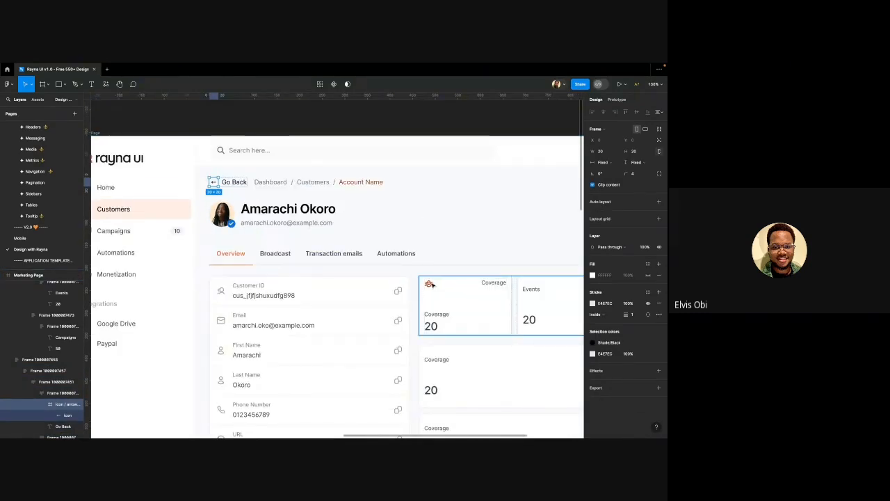
Replace the tile's user-group icon frame with the copied 20×20 arrow icon
{"action": "double_click", "coordinate": [431, 284]}
{"action": "double_click", "coordinate": [431, 284]}
{"action": "double_click", "coordinate": [431, 284]}
{"action": "double_click", "coordinate": [431, 284]}
{"action": "key", "text": "shift+Return"}
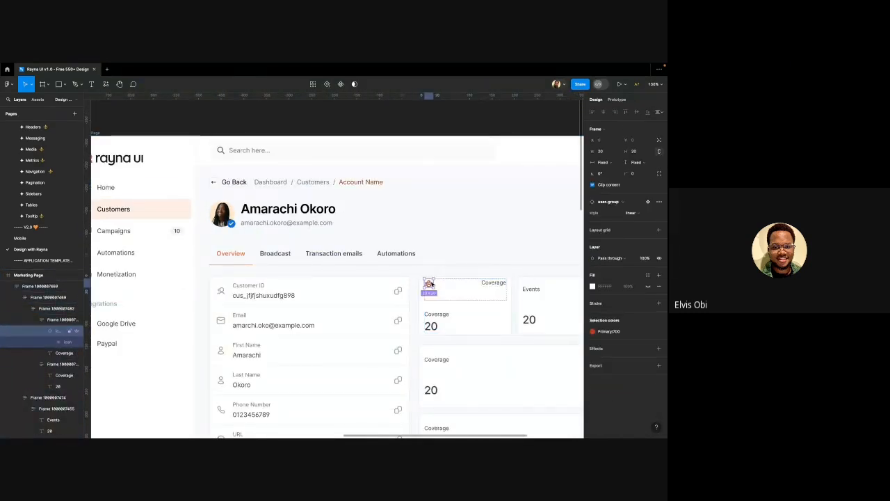
{"action": "key", "text": "super+shift+r"}
{"action": "scroll", "coordinate": [430, 284], "scroll_direction": "up", "scroll_amount": 10}
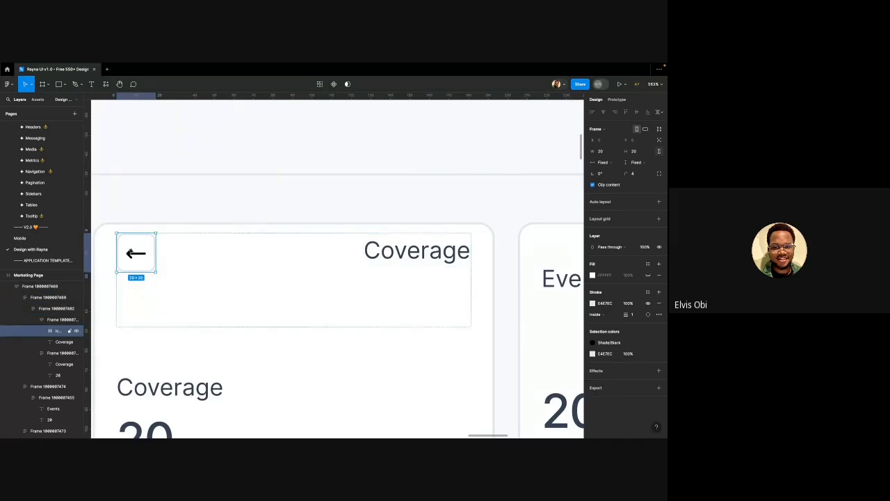
Inspect the arrow vector inside the new 20×20 icon frame
{"action": "double_click", "coordinate": [128, 251]}
{"action": "key", "text": "shift+Return"}
{"action": "scroll", "coordinate": [140, 257], "scroll_direction": "left", "scroll_amount": 1}
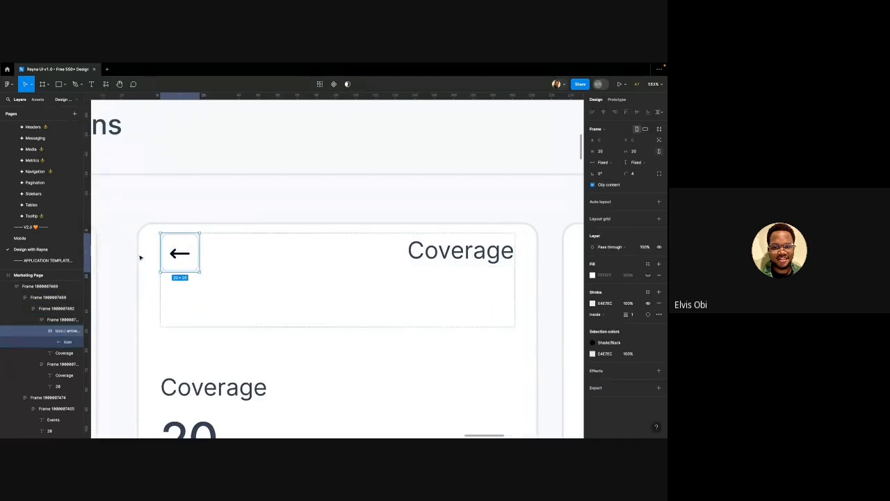
{"action": "double_click", "coordinate": [183, 254]}
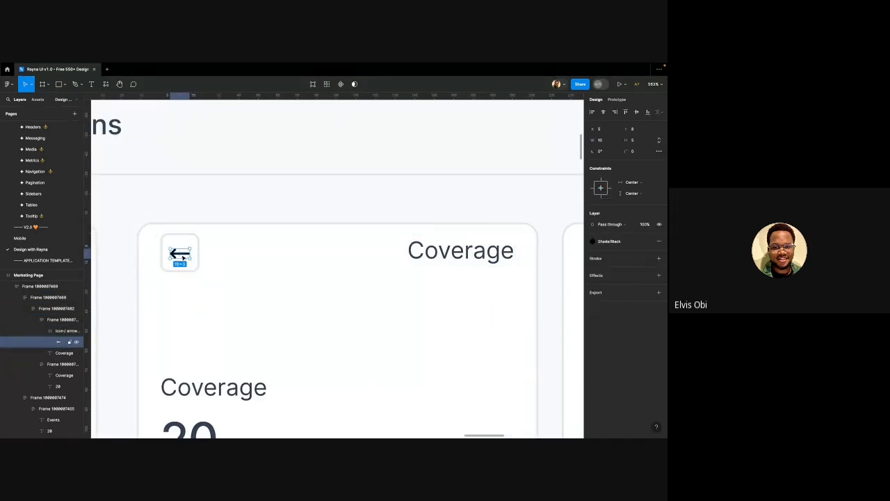
{"action": "scroll", "coordinate": [221, 266], "scroll_direction": "down", "scroll_amount": 6}
{"action": "scroll", "coordinate": [222, 265], "scroll_direction": "down", "scroll_amount": 6}
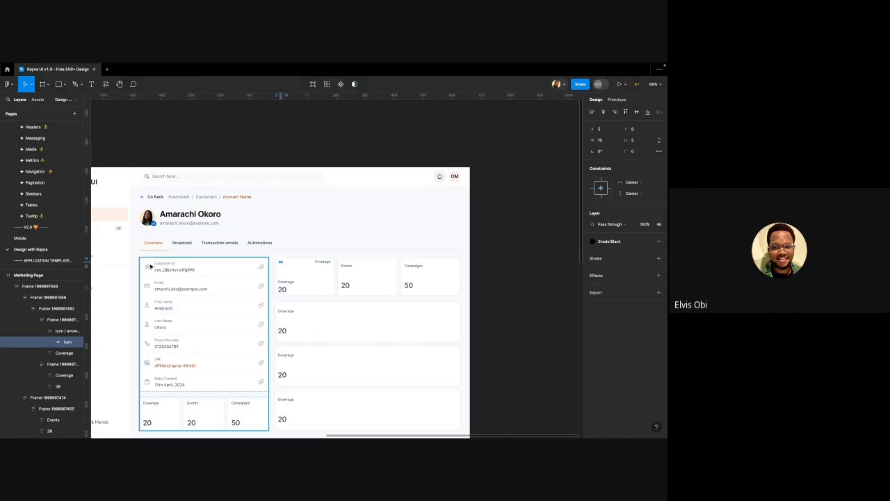
{"action": "scroll", "coordinate": [148, 267], "scroll_direction": "left", "scroll_amount": 5}
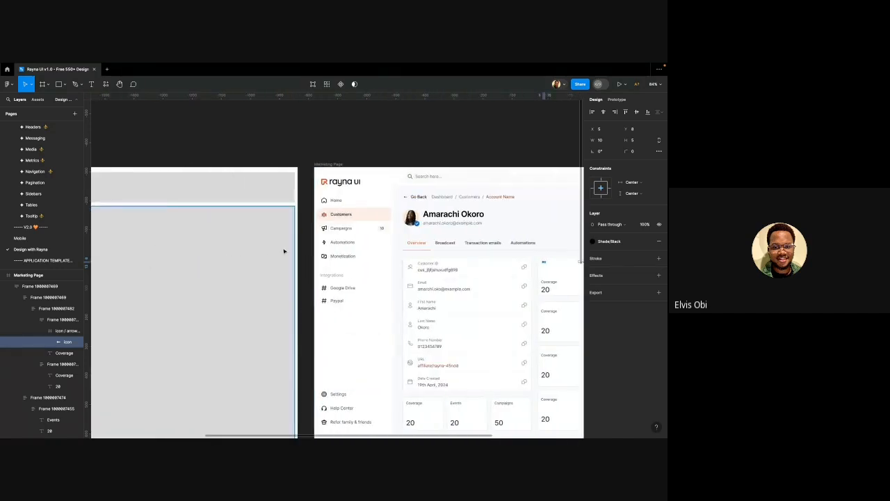
{"action": "scroll", "coordinate": [230, 218], "scroll_direction": "up", "scroll_amount": 6}
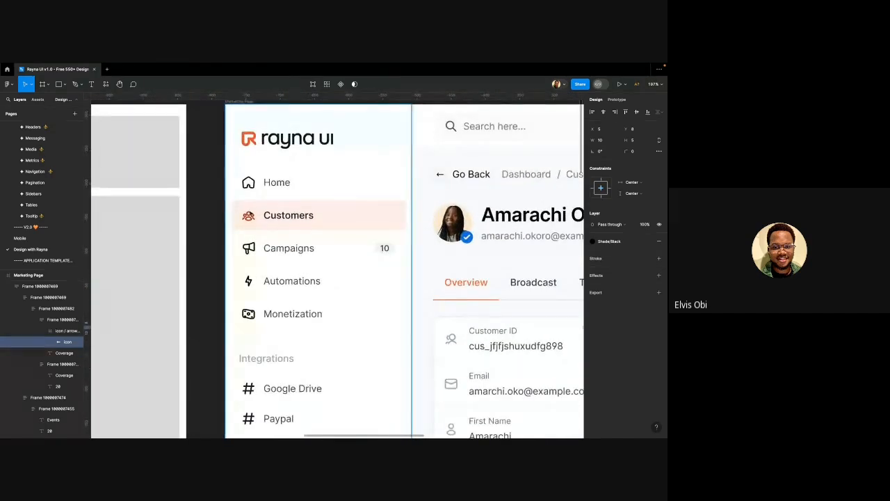
Copy the user-group icon from the sidebar's Customers item again
{"action": "left_click", "coordinate": [249, 215]}
{"action": "double_click", "coordinate": [249, 216]}
{"action": "double_click", "coordinate": [249, 216]}
{"action": "double_click", "coordinate": [249, 216]}
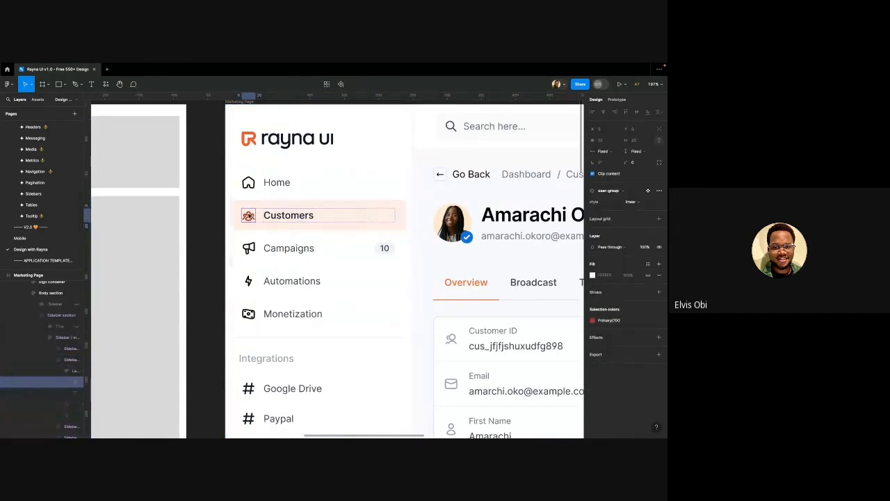
{"action": "scroll", "coordinate": [231, 240], "scroll_direction": "down", "scroll_amount": 5}
{"action": "scroll", "coordinate": [230, 264], "scroll_direction": "up", "scroll_amount": 5}
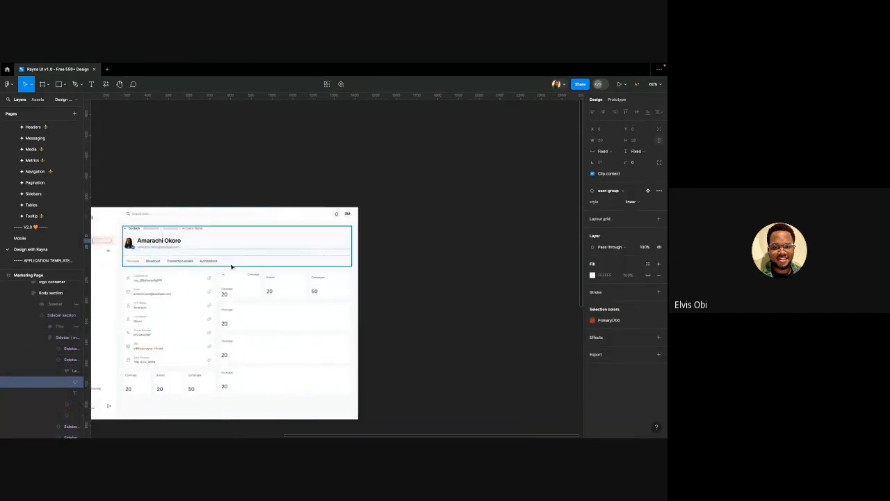
{"action": "scroll", "coordinate": [223, 277], "scroll_direction": "up", "scroll_amount": 10}
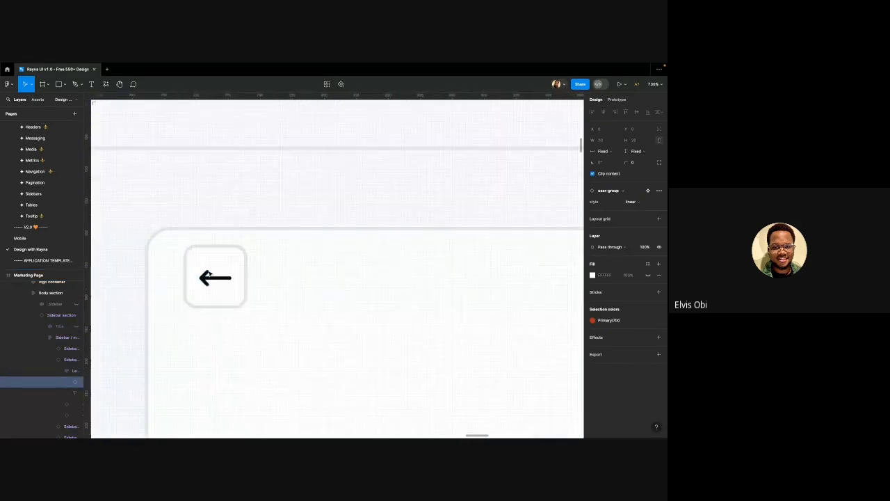
Replace the arrow vector in the Coverage tile's icon frame with the user-group icon
{"action": "left_click", "coordinate": [210, 277]}
{"action": "double_click", "coordinate": [210, 276]}
{"action": "double_click", "coordinate": [209, 276]}
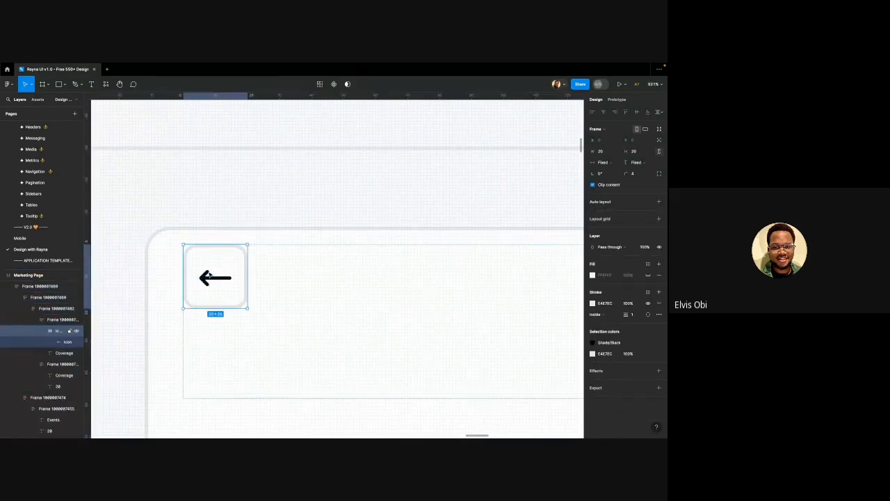
{"action": "double_click", "coordinate": [209, 277]}
{"action": "key", "text": "ctrl+shift+r"}
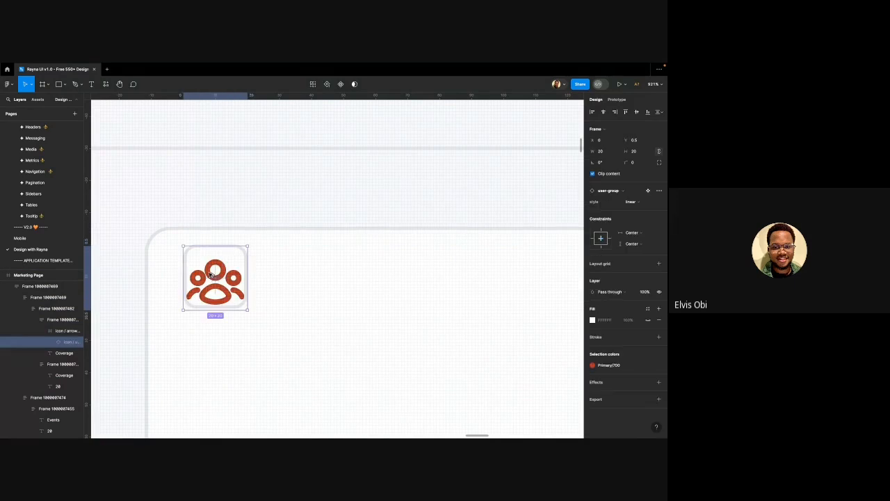
{"action": "scroll", "coordinate": [212, 275], "scroll_direction": "up", "scroll_amount": 1}
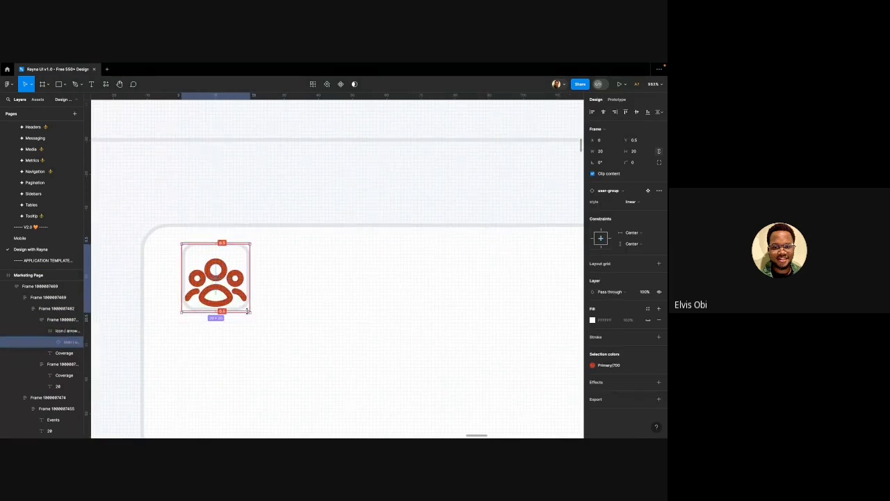
Scale the user-group icon down to 10×10, centred in its 20×20 frame
{"action": "left_click_drag", "start_coordinate": [235, 301], "coordinate": [229, 295]}
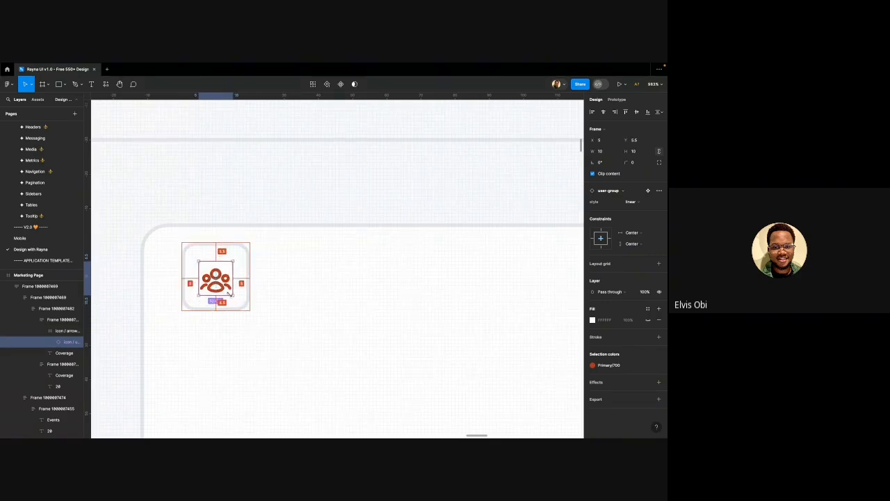
{"action": "left_click_drag", "start_coordinate": [229, 294], "coordinate": [232, 295]}
{"action": "scroll", "coordinate": [232, 295], "scroll_direction": "down", "scroll_amount": 6}
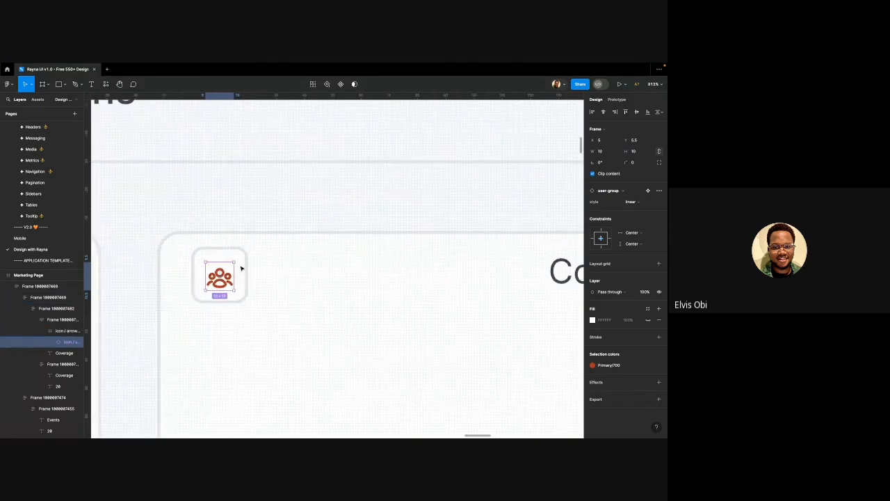
{"action": "scroll", "coordinate": [282, 263], "scroll_direction": "down", "scroll_amount": 2}
{"action": "scroll", "coordinate": [282, 263], "scroll_direction": "up", "scroll_amount": 4}
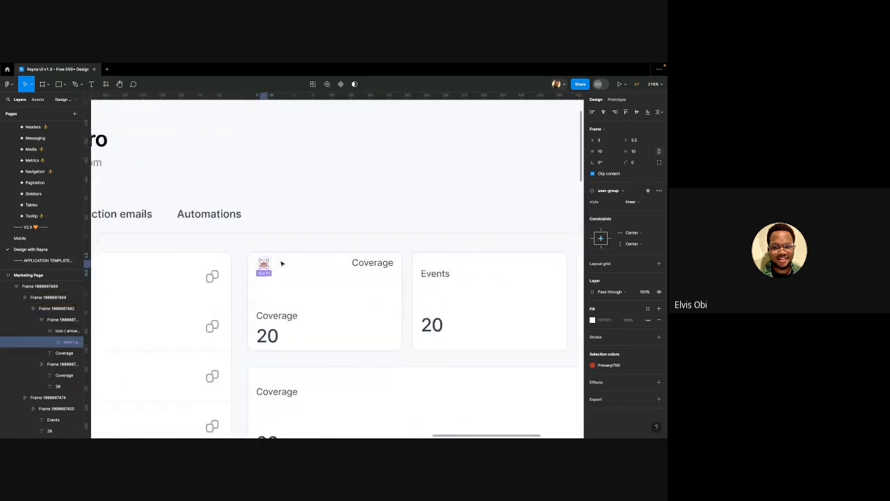
Keep the icon's linear style and search the swap list for 'pull' and 'chart' icons
{"action": "left_click", "coordinate": [630, 202]}
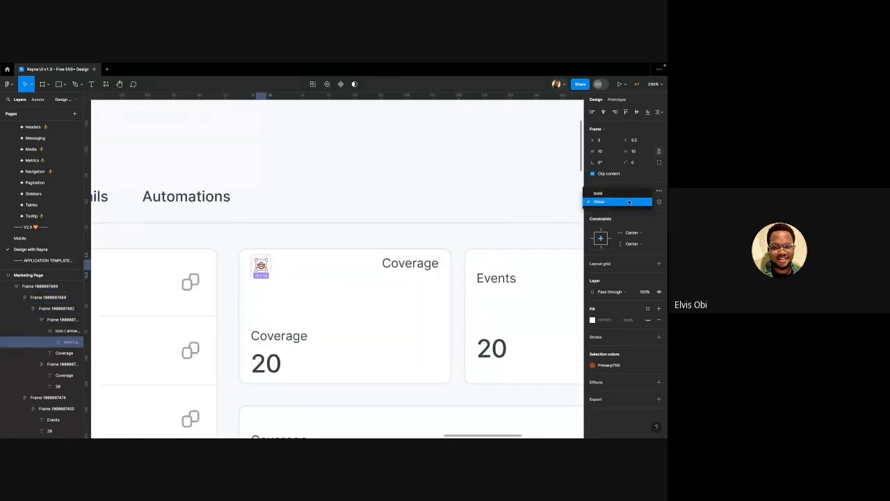
{"action": "left_click", "coordinate": [619, 202]}
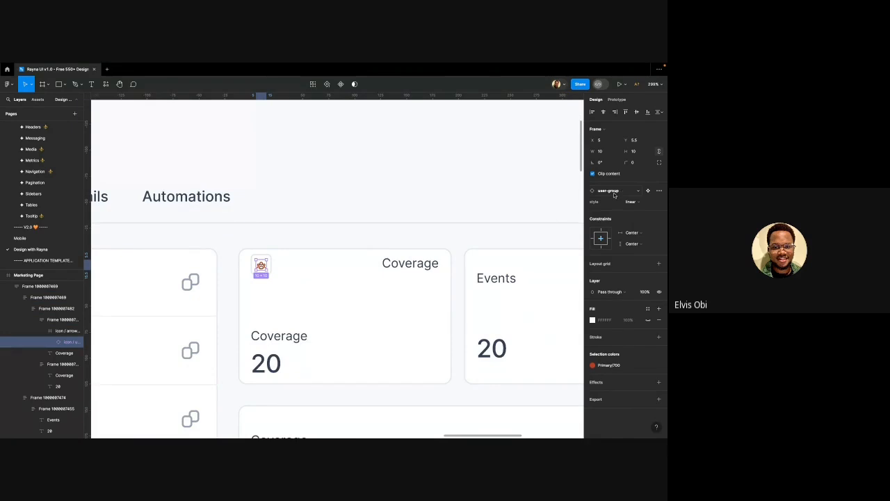
{"action": "left_click", "coordinate": [615, 193]}
{"action": "type", "text": "pull"}
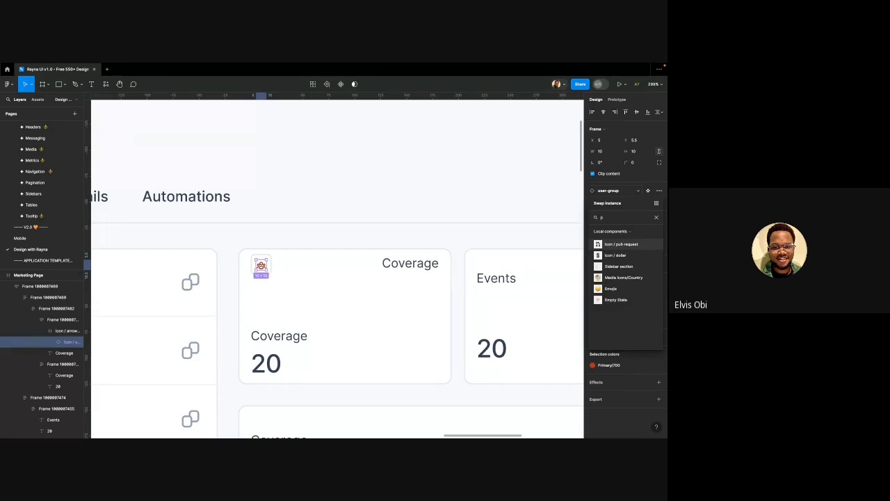
{"action": "key", "text": "BackSpace"}
{"action": "type", "text": "chart"}
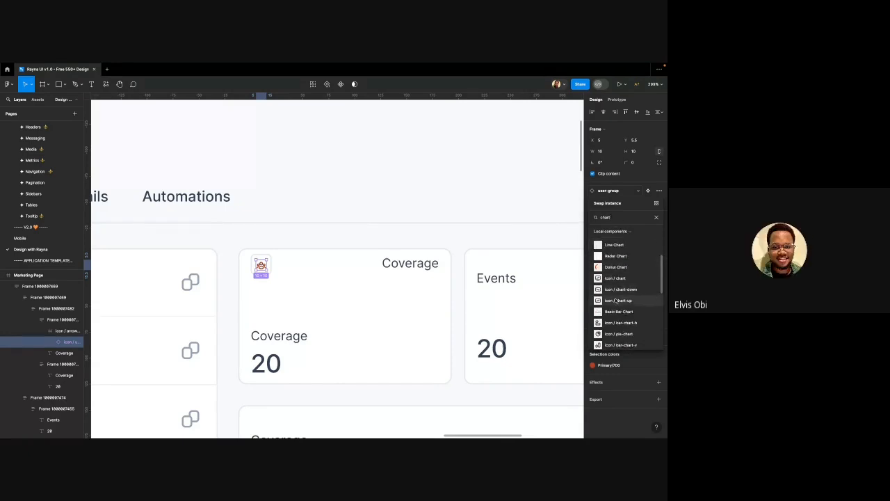
{"action": "scroll", "coordinate": [614, 311], "scroll_direction": "down", "scroll_amount": 3}
{"action": "scroll", "coordinate": [614, 311], "scroll_direction": "down", "scroll_amount": 5}
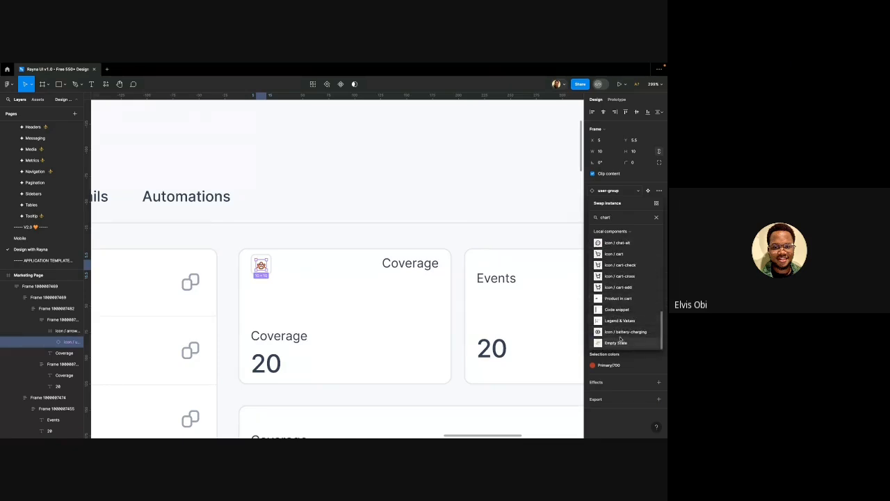
{"action": "scroll", "coordinate": [614, 318], "scroll_direction": "up", "scroll_amount": 5}
{"action": "scroll", "coordinate": [613, 314], "scroll_direction": "up", "scroll_amount": 1}
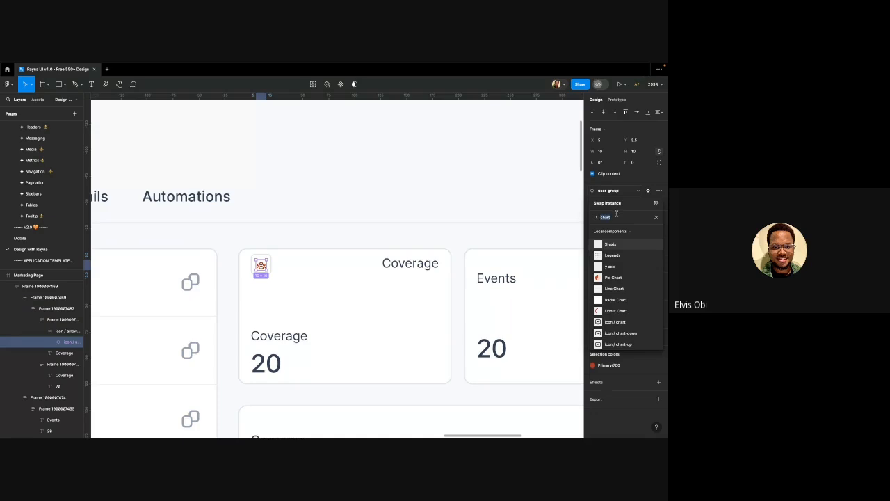
Search the swap list for graph and 'pol' icons, then open the icon's context menu
{"action": "type", "text": "aph"}
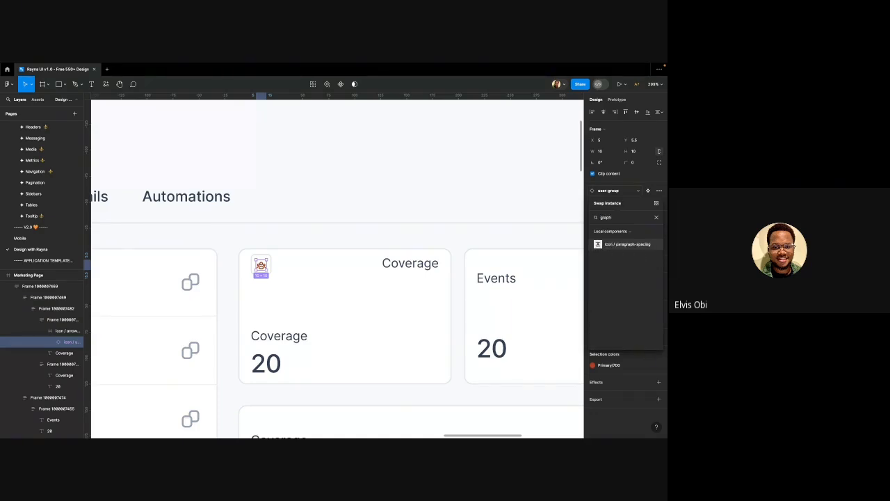
{"action": "key", "text": "BackSpace"}
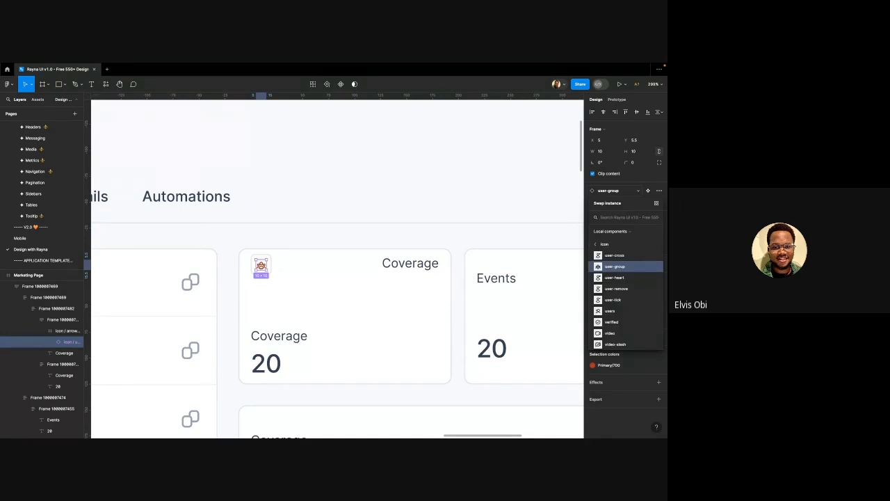
{"action": "type", "text": "pol"}
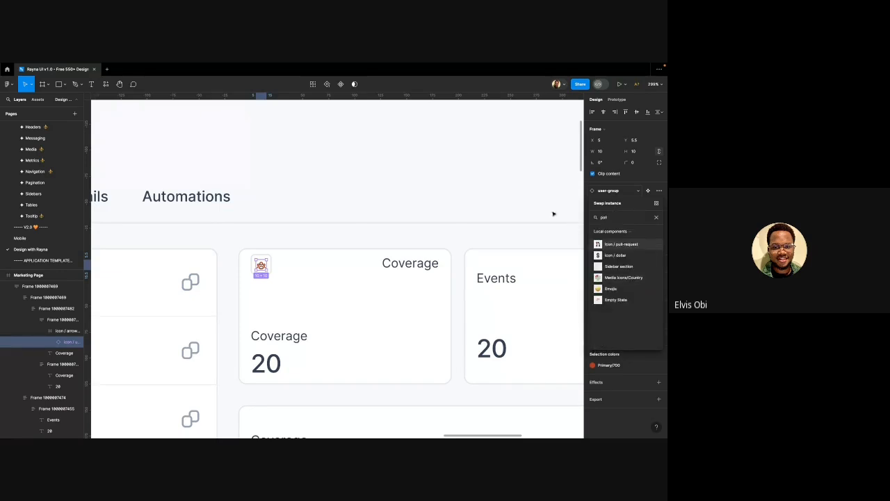
{"action": "scroll", "coordinate": [338, 171], "scroll_direction": "down", "scroll_amount": 5}
{"action": "scroll", "coordinate": [302, 211], "scroll_direction": "up", "scroll_amount": 5}
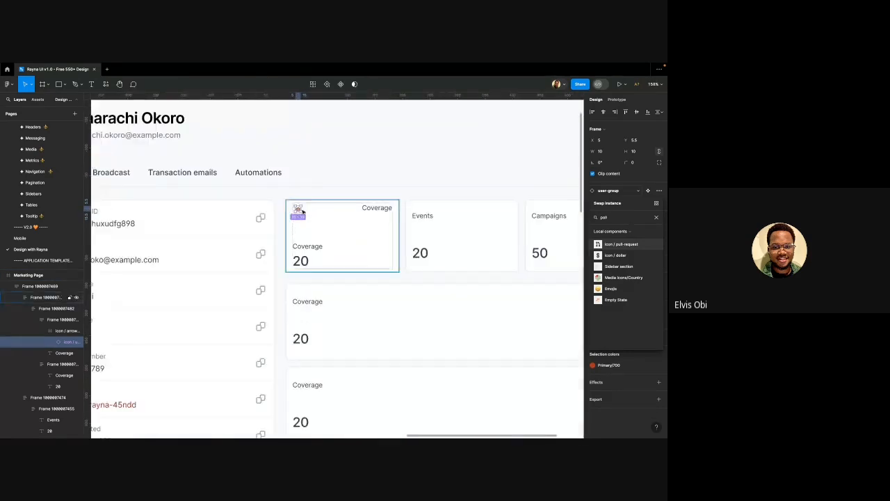
{"action": "scroll", "coordinate": [302, 210], "scroll_direction": "up", "scroll_amount": 2}
{"action": "right_click", "coordinate": [299, 209]}
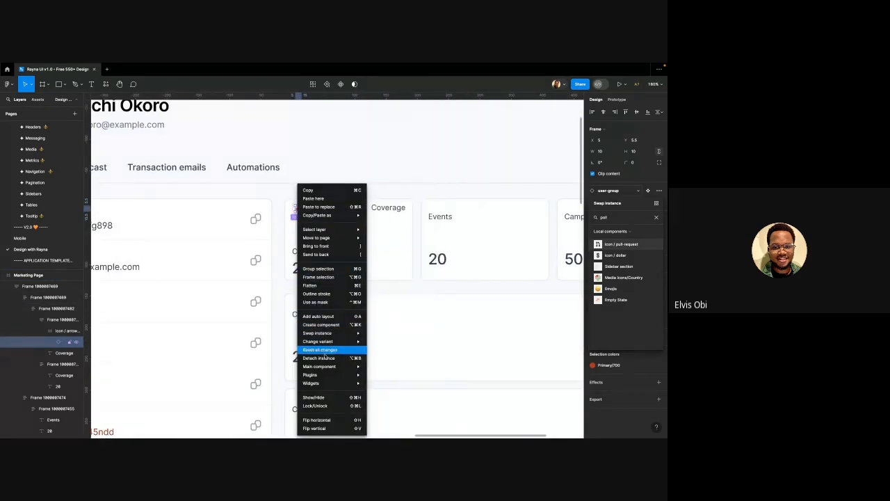
Go to the main user-group icon component and browse the Dashboard icons to bar-chart-v
{"action": "left_click", "coordinate": [389, 364]}
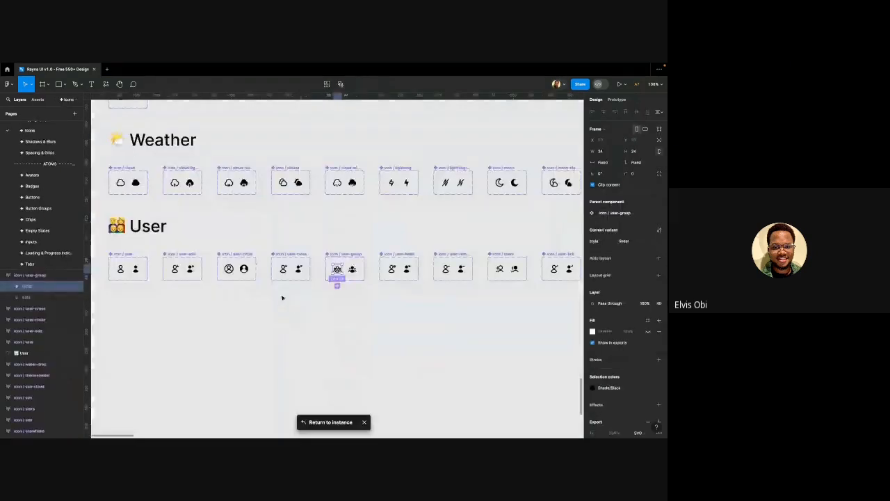
{"action": "scroll", "coordinate": [282, 298], "scroll_direction": "down", "scroll_amount": 6}
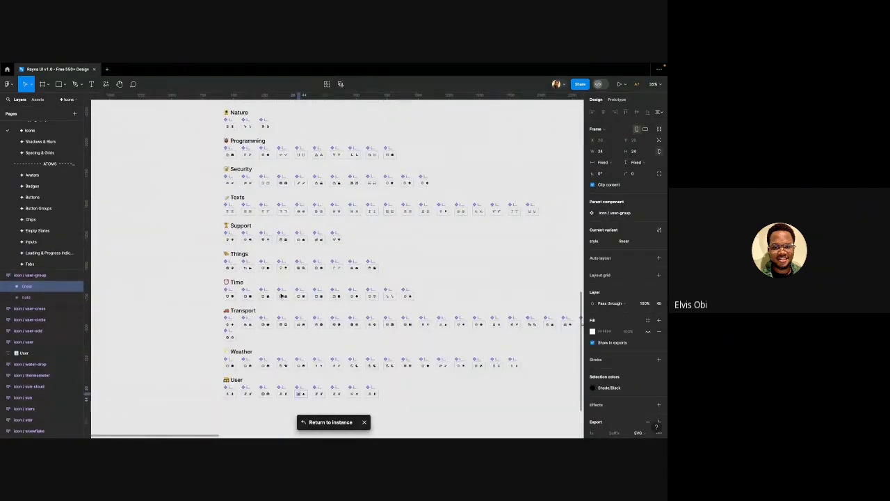
{"action": "scroll", "coordinate": [251, 188], "scroll_direction": "up", "scroll_amount": 5}
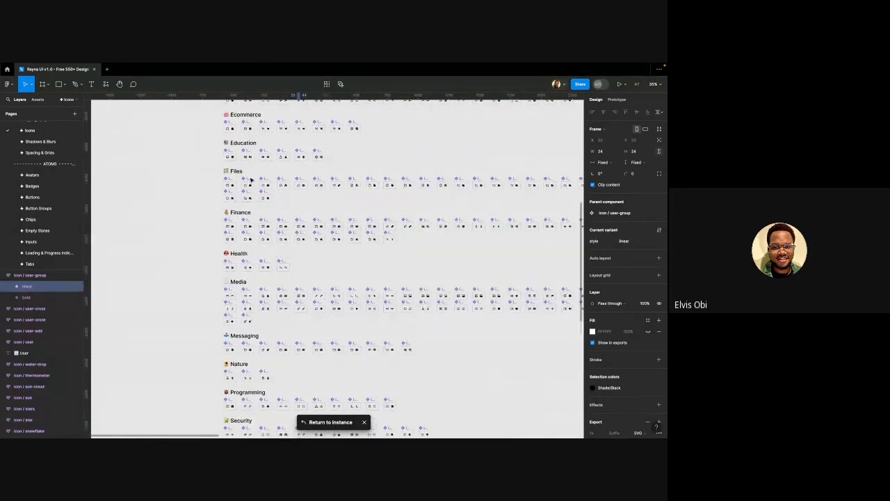
{"action": "scroll", "coordinate": [250, 180], "scroll_direction": "up", "scroll_amount": 4}
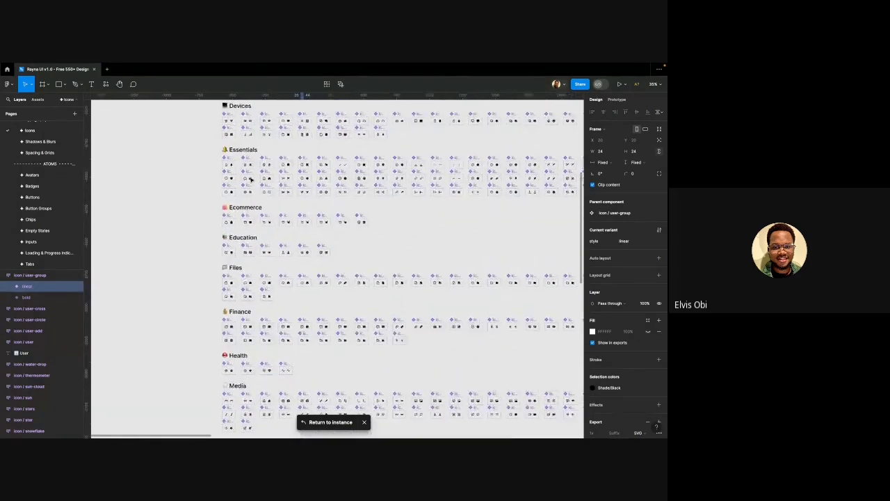
{"action": "scroll", "coordinate": [250, 180], "scroll_direction": "up", "scroll_amount": 8}
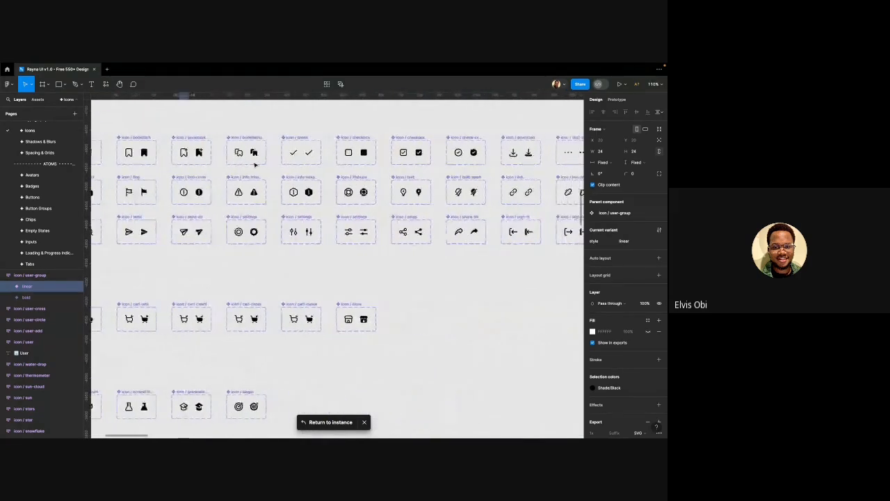
{"action": "scroll", "coordinate": [254, 164], "scroll_direction": "right", "scroll_amount": 10}
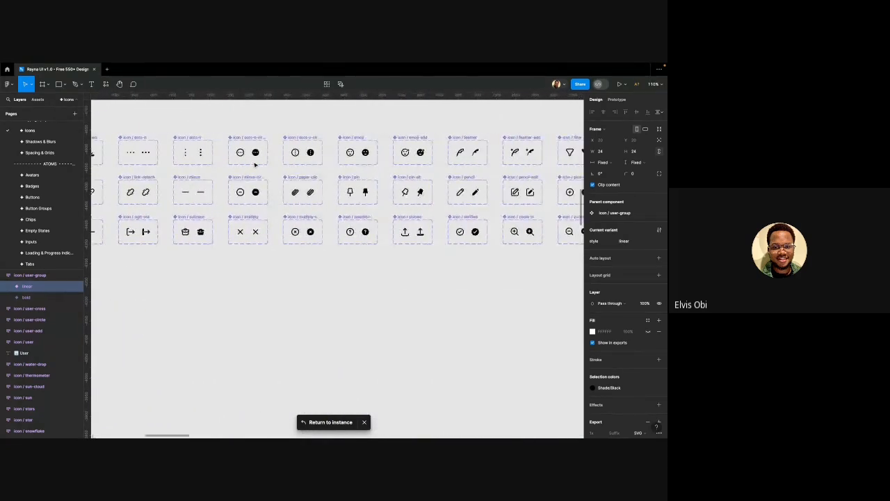
{"action": "scroll", "coordinate": [254, 164], "scroll_direction": "right", "scroll_amount": 6}
{"action": "scroll", "coordinate": [369, 208], "scroll_direction": "down", "scroll_amount": 6}
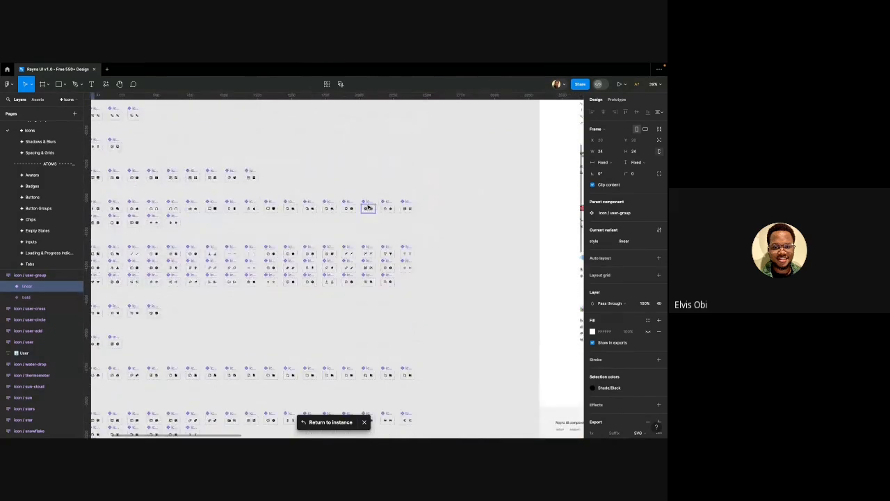
{"action": "scroll", "coordinate": [406, 209], "scroll_direction": "up", "scroll_amount": 8}
{"action": "scroll", "coordinate": [399, 213], "scroll_direction": "left", "scroll_amount": 4}
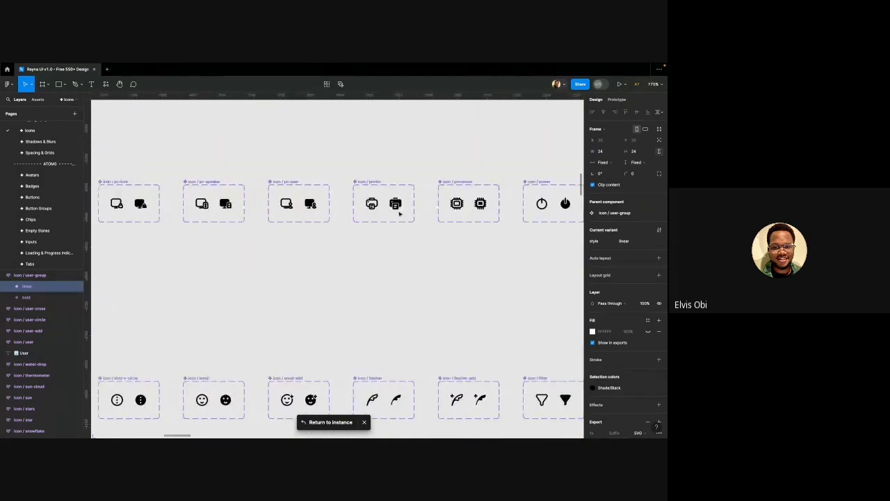
{"action": "scroll", "coordinate": [399, 213], "scroll_direction": "down", "scroll_amount": 4}
{"action": "scroll", "coordinate": [399, 213], "scroll_direction": "down", "scroll_amount": 5}
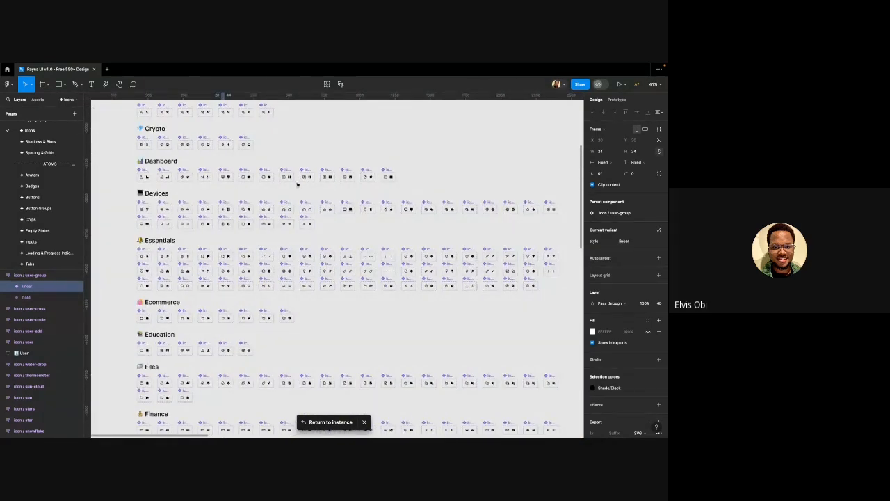
{"action": "scroll", "coordinate": [297, 184], "scroll_direction": "up", "scroll_amount": 5}
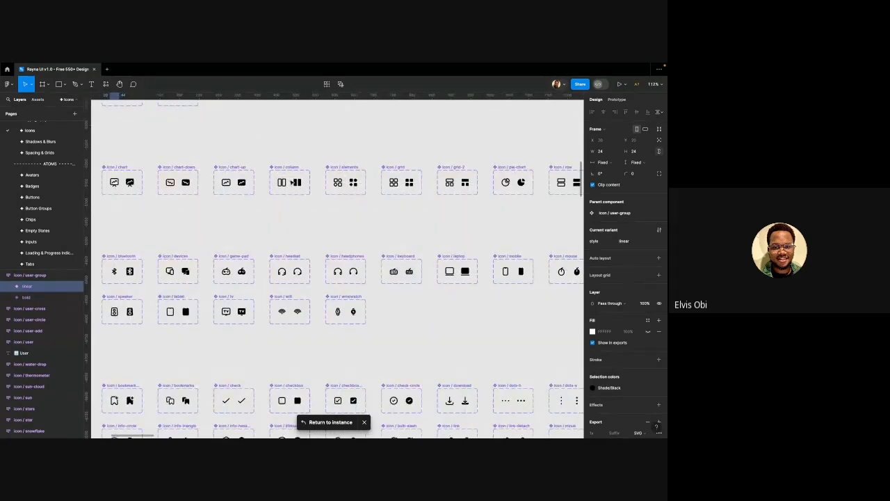
{"action": "scroll", "coordinate": [292, 182], "scroll_direction": "down", "scroll_amount": 1}
{"action": "scroll", "coordinate": [292, 182], "scroll_direction": "right", "scroll_amount": 2}
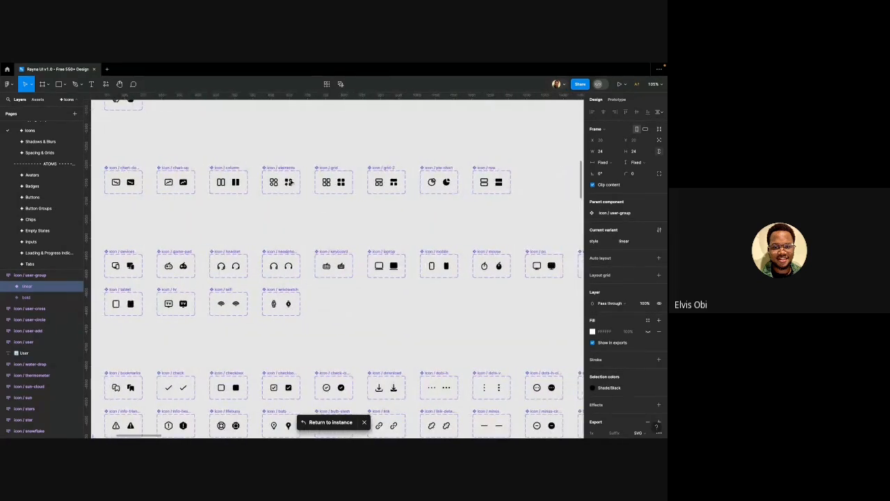
{"action": "scroll", "coordinate": [292, 182], "scroll_direction": "left", "scroll_amount": 5}
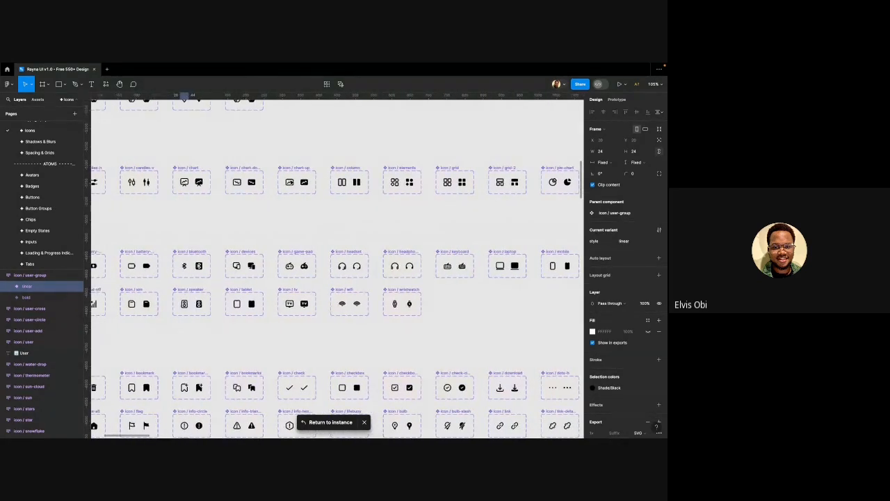
{"action": "scroll", "coordinate": [291, 182], "scroll_direction": "left", "scroll_amount": 4}
{"action": "scroll", "coordinate": [199, 179], "scroll_direction": "up", "scroll_amount": 4}
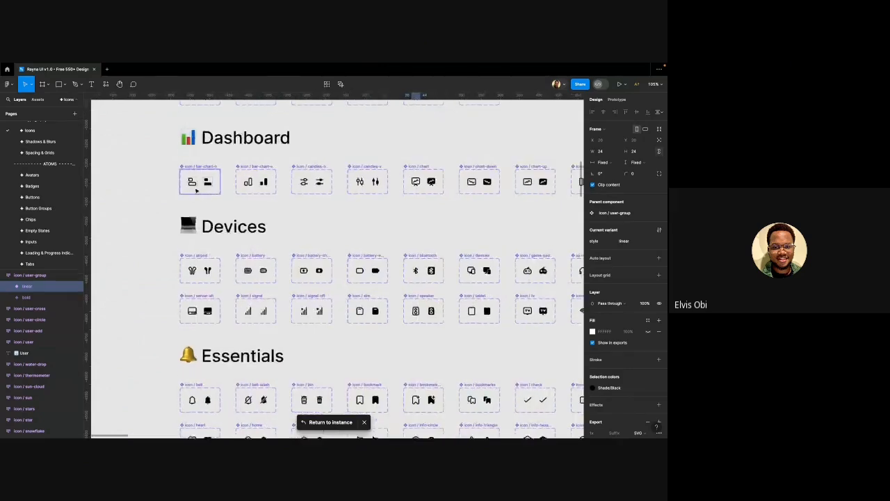
{"action": "scroll", "coordinate": [309, 177], "scroll_direction": "up", "scroll_amount": 3}
Select the linear variant of the bar-chart-v icon, then clear the selection
{"action": "left_click", "coordinate": [319, 175]}
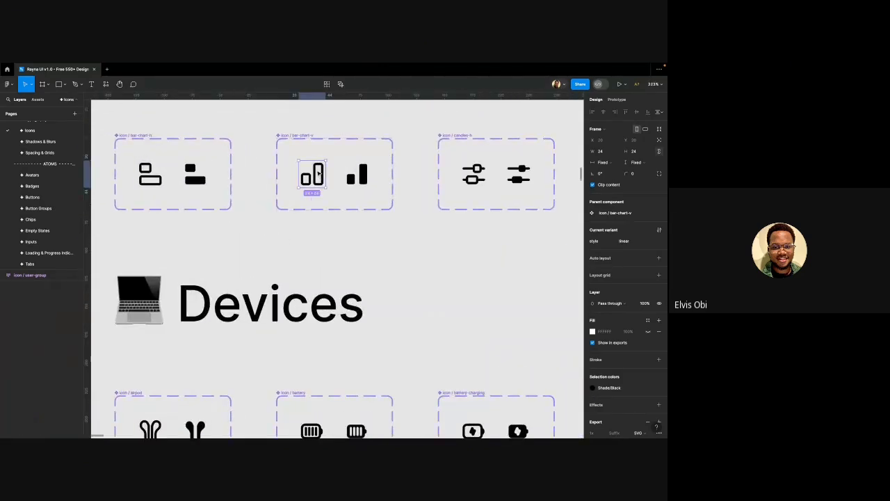
{"action": "scroll", "coordinate": [319, 175], "scroll_direction": "down", "scroll_amount": 8}
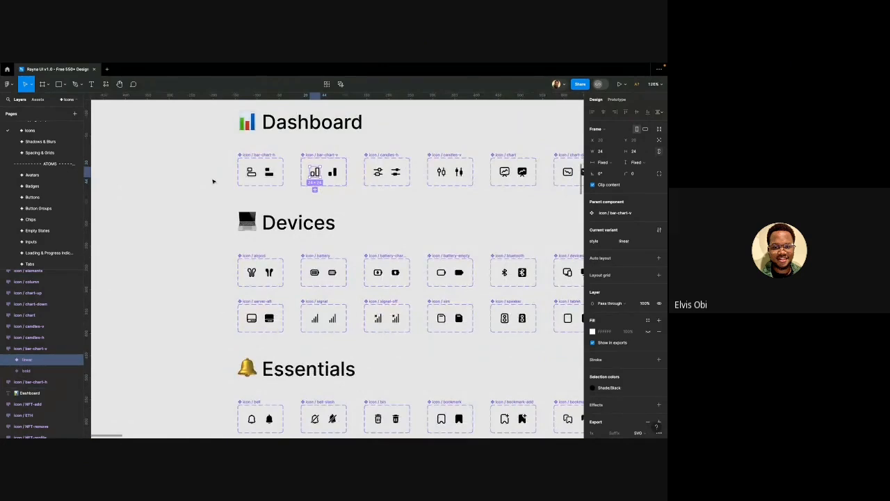
{"action": "left_click", "coordinate": [213, 182]}
{"action": "scroll", "coordinate": [47, 230], "scroll_direction": "down", "scroll_amount": 5}
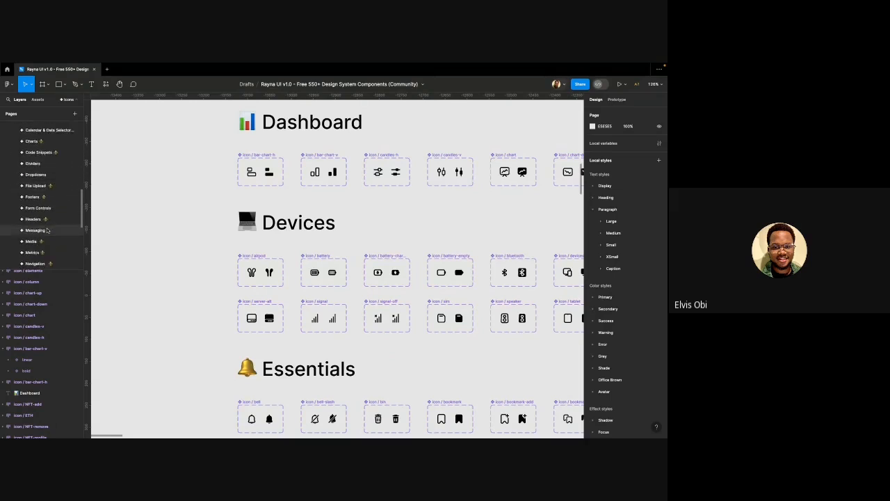
{"action": "scroll", "coordinate": [46, 231], "scroll_direction": "down", "scroll_amount": 3}
On Design with Rayna, swap the Coverage card's user-group icon for icon / bar-chart-v
{"action": "left_click", "coordinate": [82, 238]}
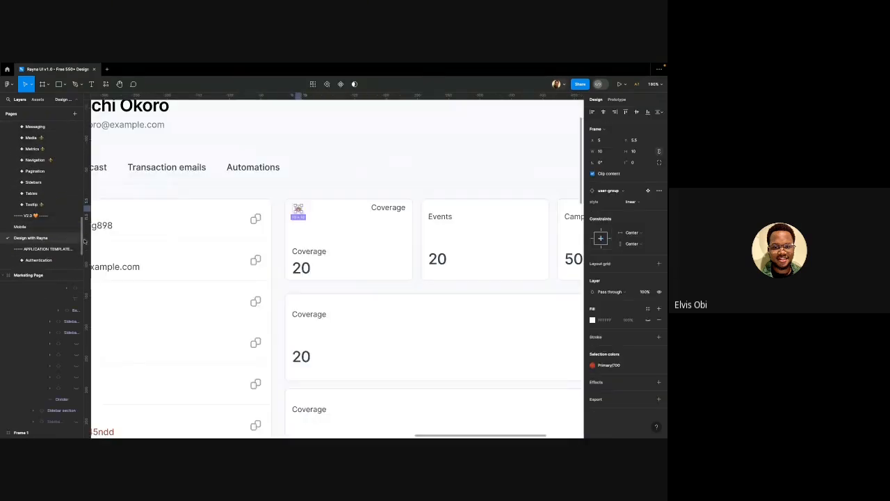
{"action": "scroll", "coordinate": [419, 199], "scroll_direction": "up", "scroll_amount": 2}
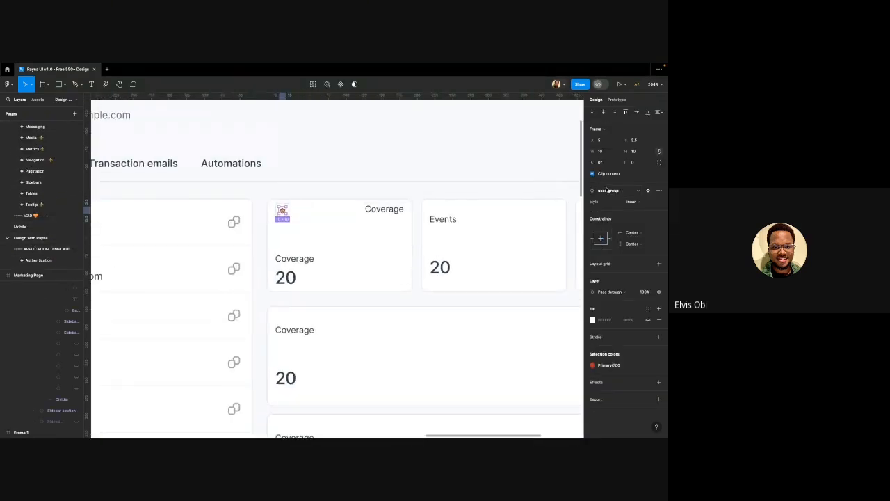
{"action": "left_click", "coordinate": [607, 190]}
{"action": "type", "text": "ar"}
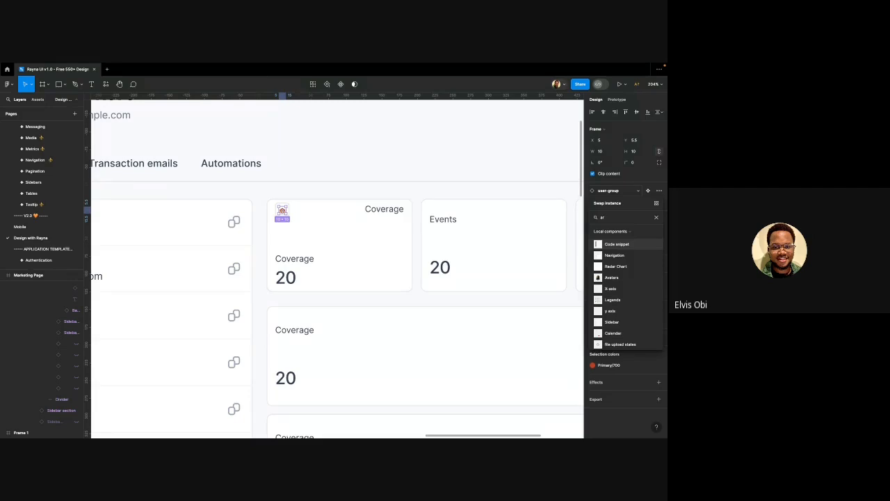
{"action": "type", "text": " cha"}
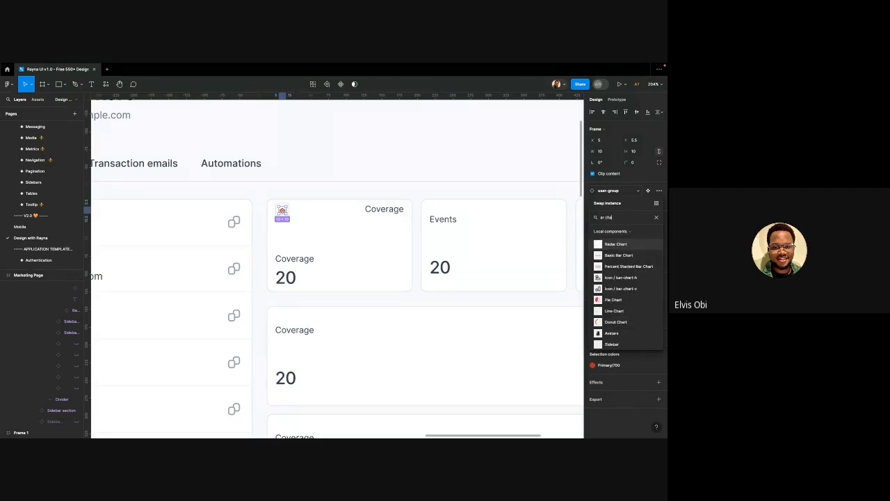
{"action": "type", "text": "rt"}
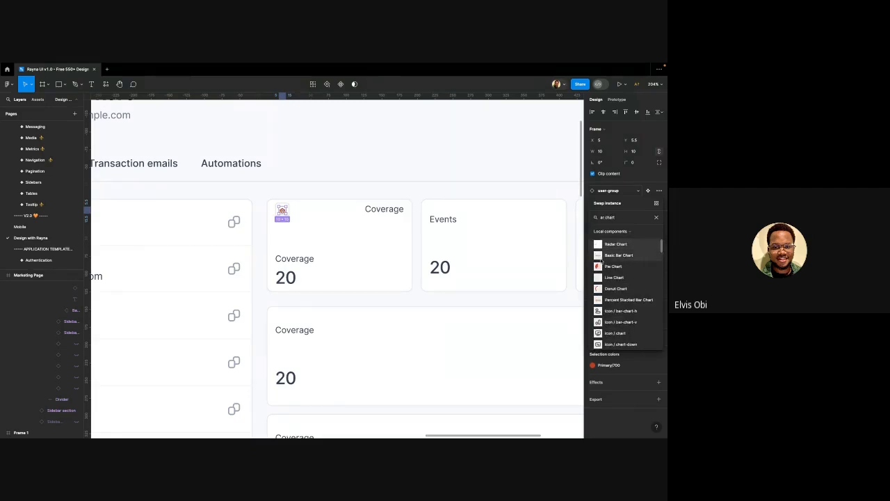
{"action": "scroll", "coordinate": [620, 282], "scroll_direction": "down", "scroll_amount": 1}
{"action": "scroll", "coordinate": [620, 283], "scroll_direction": "down", "scroll_amount": 5}
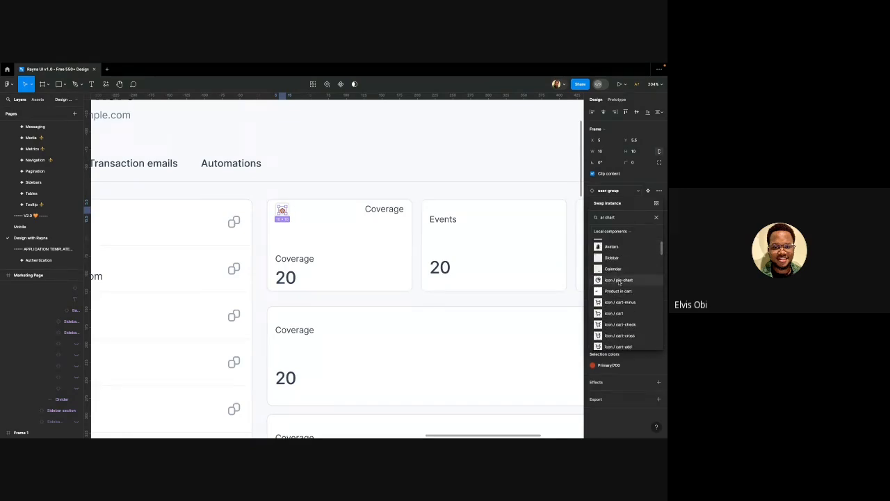
{"action": "scroll", "coordinate": [619, 285], "scroll_direction": "down", "scroll_amount": 5}
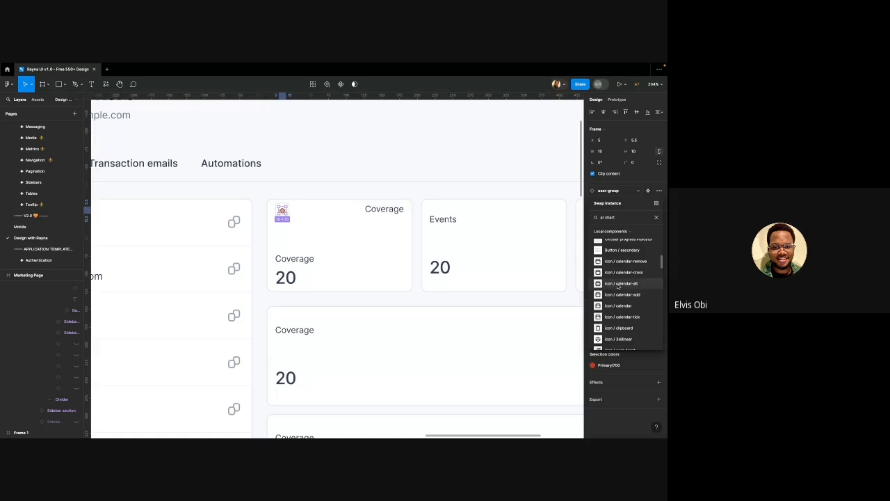
{"action": "scroll", "coordinate": [619, 285], "scroll_direction": "down", "scroll_amount": 6}
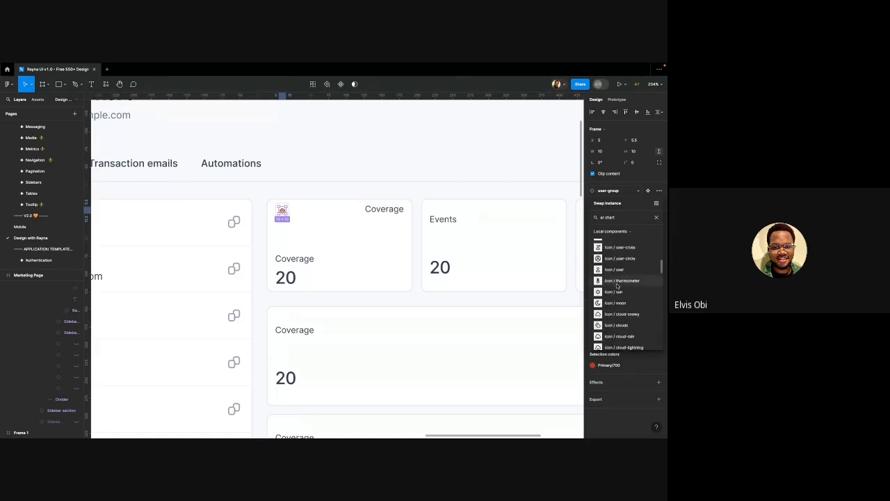
{"action": "scroll", "coordinate": [618, 286], "scroll_direction": "down", "scroll_amount": 6}
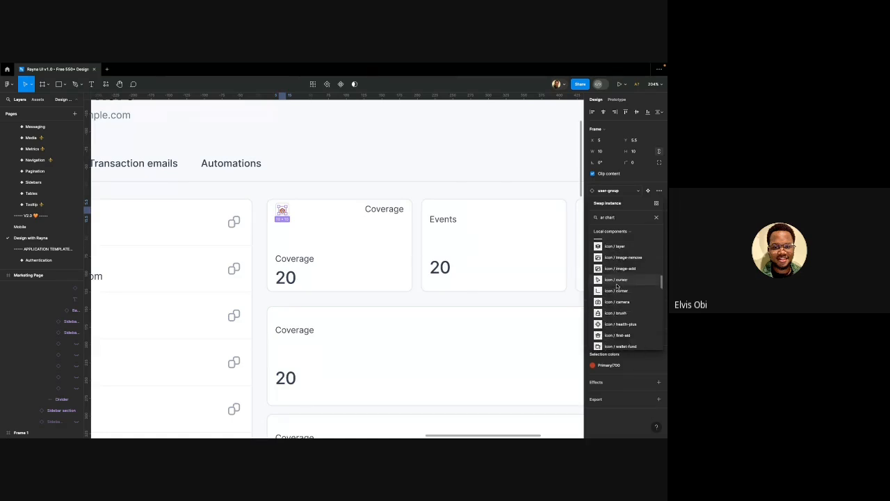
{"action": "scroll", "coordinate": [617, 286], "scroll_direction": "down", "scroll_amount": 5}
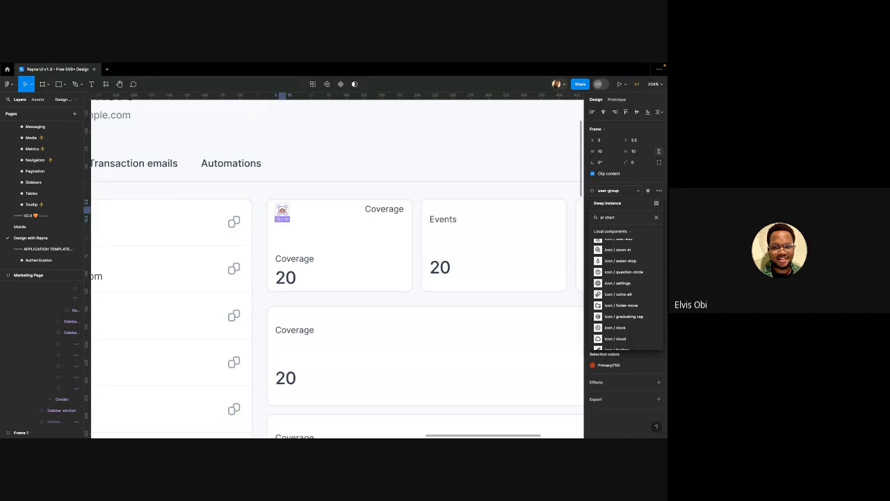
{"action": "type", "text": "bar"}
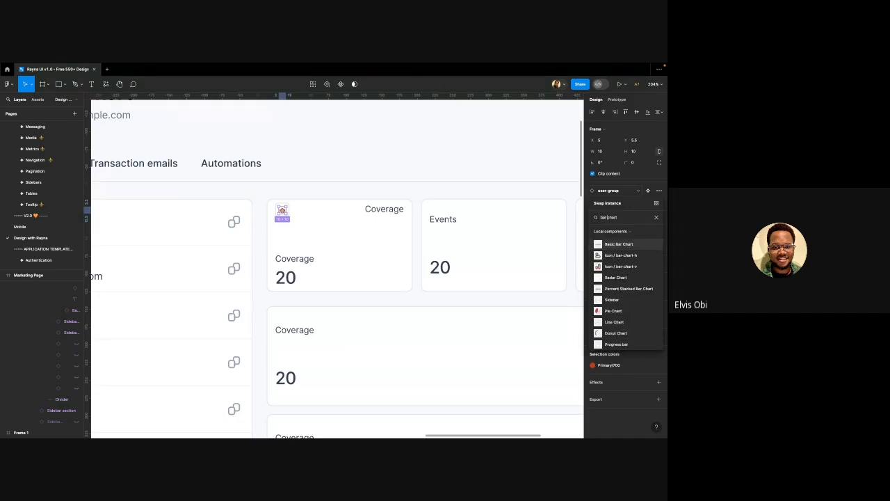
{"action": "type", "text": "-"}
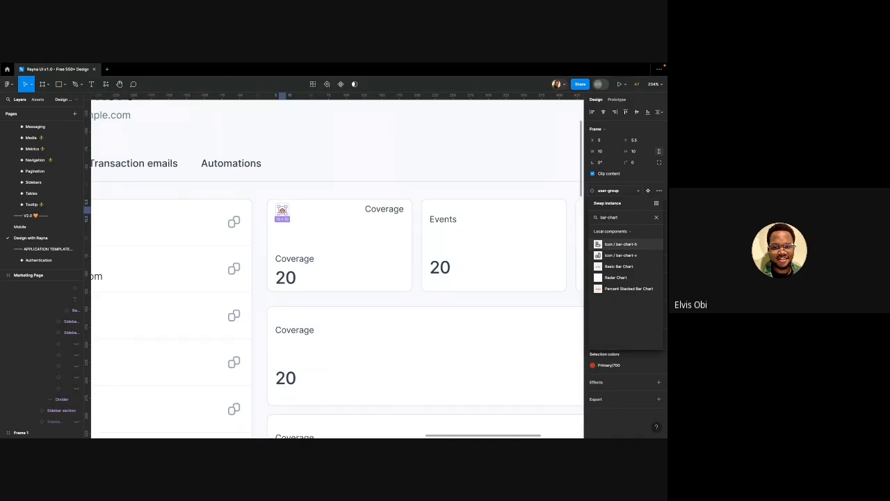
{"action": "left_click", "coordinate": [612, 256]}
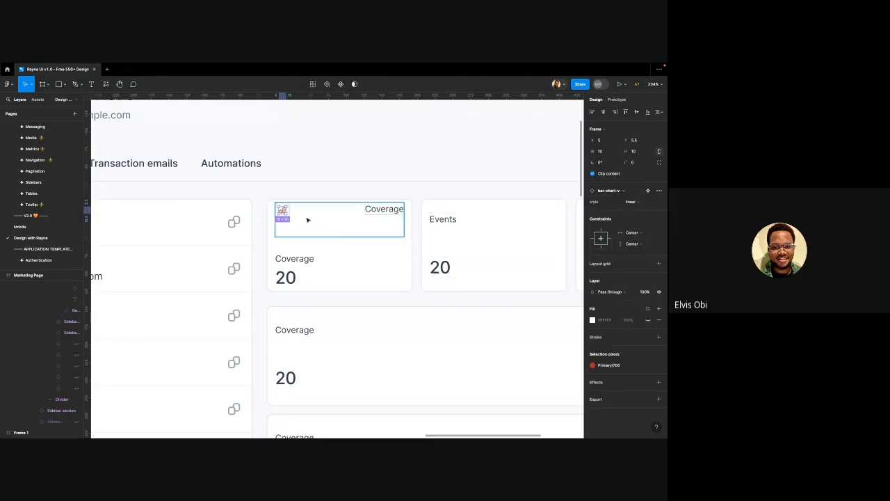
{"action": "scroll", "coordinate": [307, 220], "scroll_direction": "up", "scroll_amount": 5}
Rename the card's top Coverage label to 'Last 30 days' and duplicate it
{"action": "left_click", "coordinate": [246, 207]}
{"action": "scroll", "coordinate": [247, 207], "scroll_direction": "down", "scroll_amount": 5}
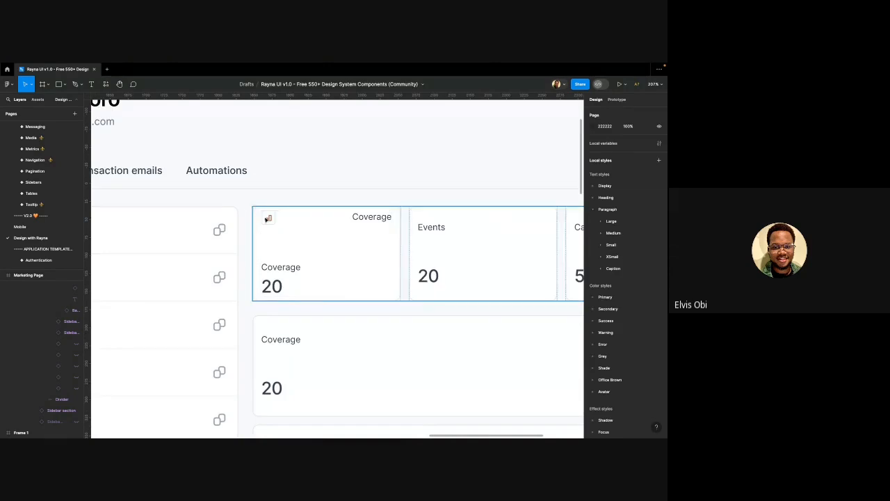
{"action": "double_click", "coordinate": [265, 219]}
{"action": "double_click", "coordinate": [265, 219]}
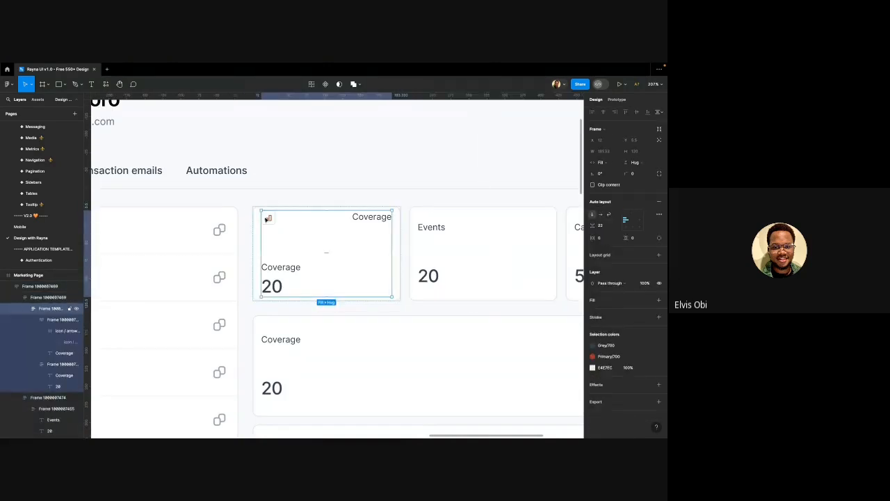
{"action": "left_click", "coordinate": [375, 220]}
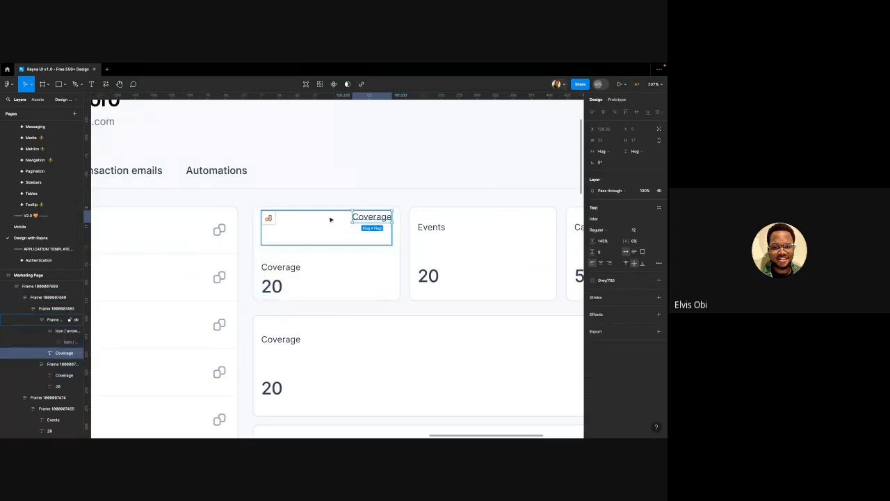
{"action": "double_click", "coordinate": [375, 218]}
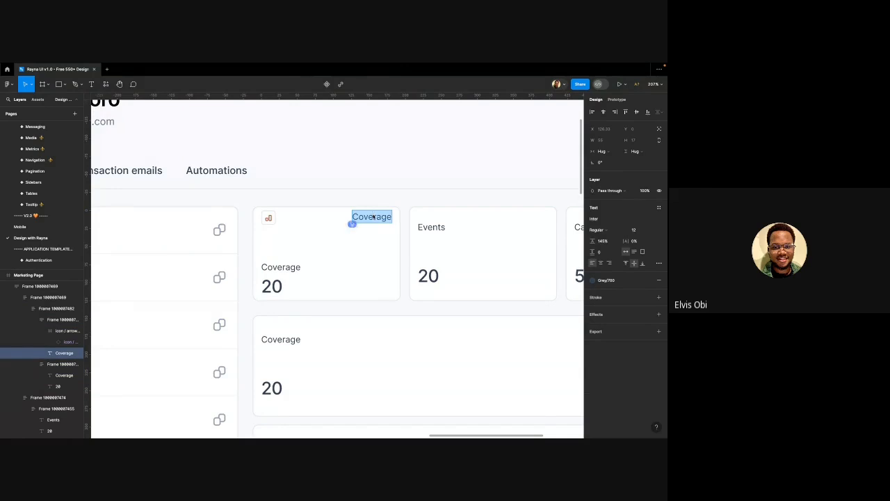
{"action": "type", "text": "Last"}
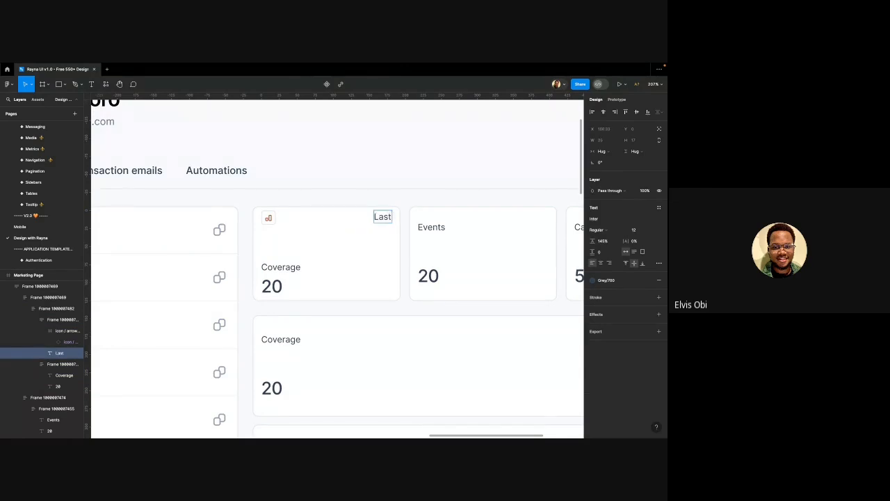
{"action": "type", "text": " 30 Day"}
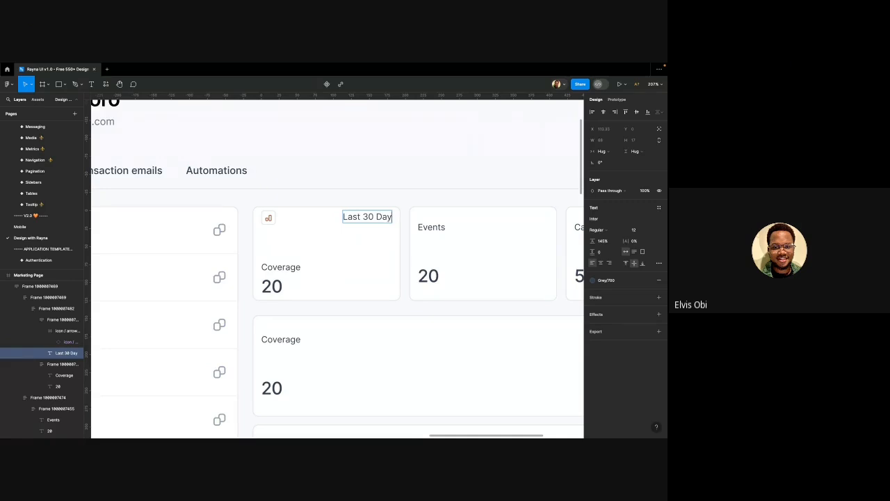
{"action": "type", "text": "s"}
{"action": "key", "text": "BackSpace"}
{"action": "key", "text": "BackSpace"}
{"action": "key", "text": "BackSpace"}
{"action": "key", "text": "BackSpace"}
{"action": "type", "text": "days"}
{"action": "key", "text": "Escape"}
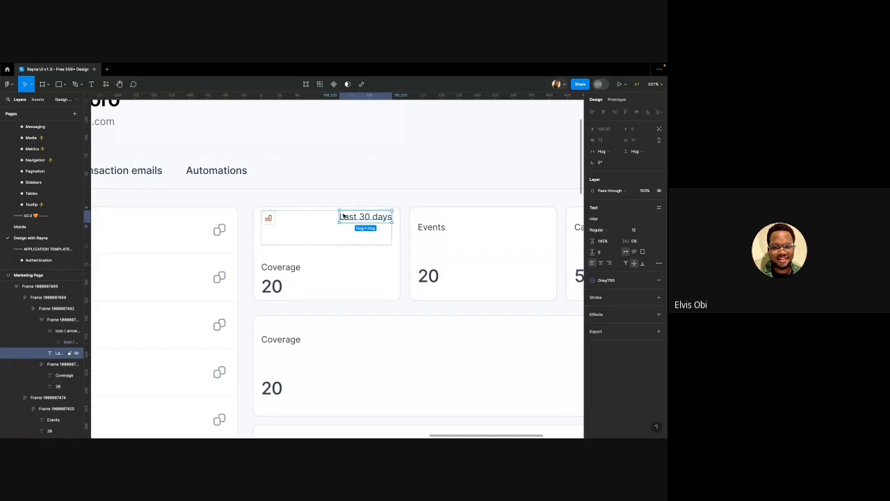
{"action": "key", "text": "super+d"}
{"action": "left_click", "coordinate": [309, 217], "text": "shift"}
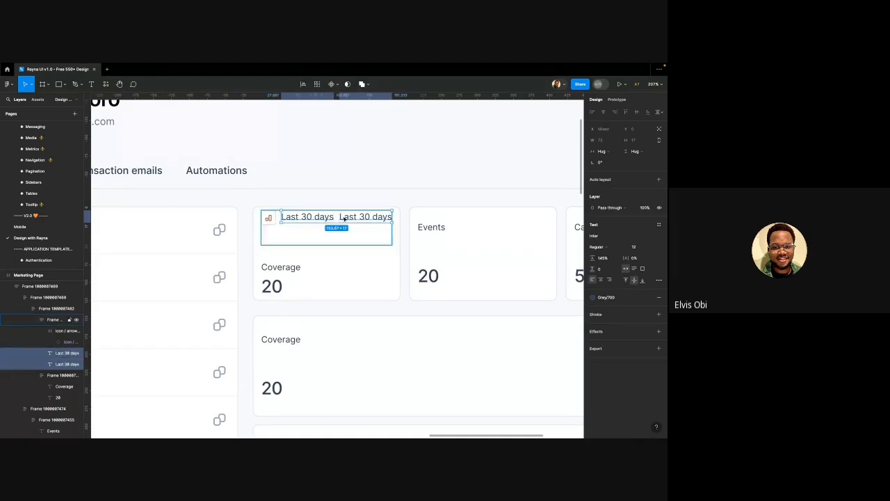
Replace the second Last 30 days label with a copy of the bar-chart icon
{"action": "key", "text": "shift+a"}
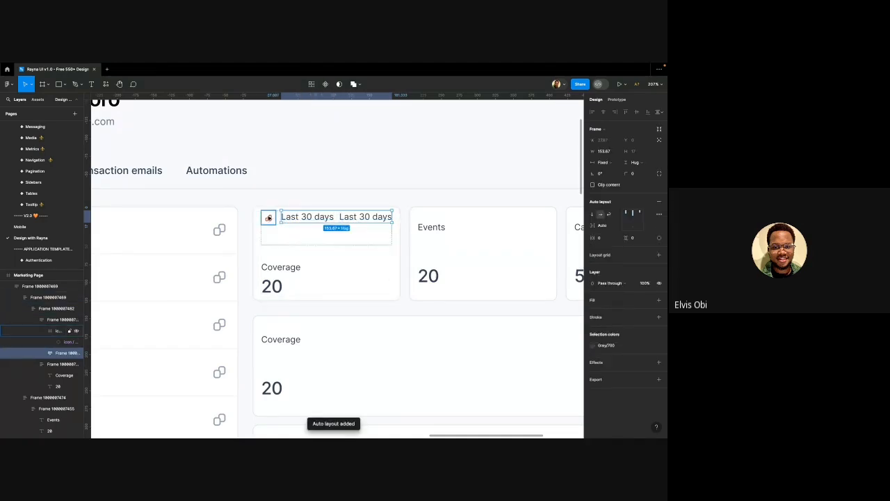
{"action": "left_click", "coordinate": [268, 218]}
{"action": "scroll", "coordinate": [269, 217], "scroll_direction": "down", "scroll_amount": 5}
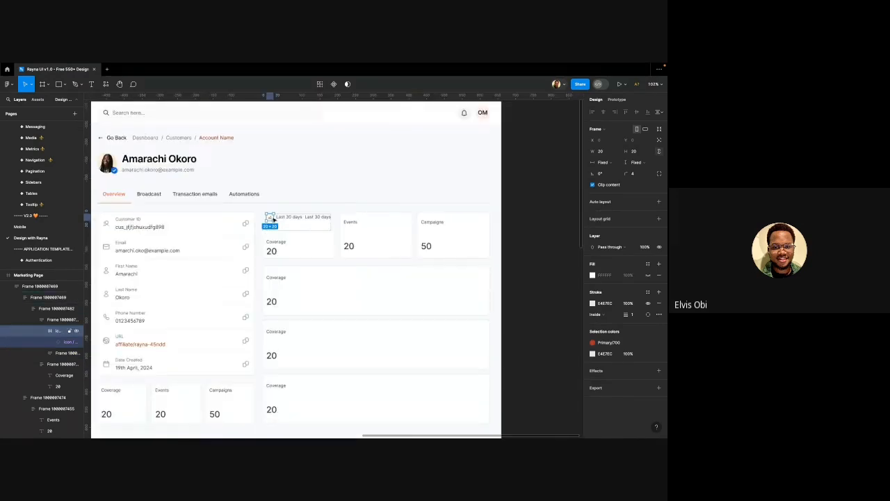
{"action": "scroll", "coordinate": [272, 220], "scroll_direction": "up", "scroll_amount": 6}
{"action": "scroll", "coordinate": [272, 220], "scroll_direction": "down", "scroll_amount": 3}
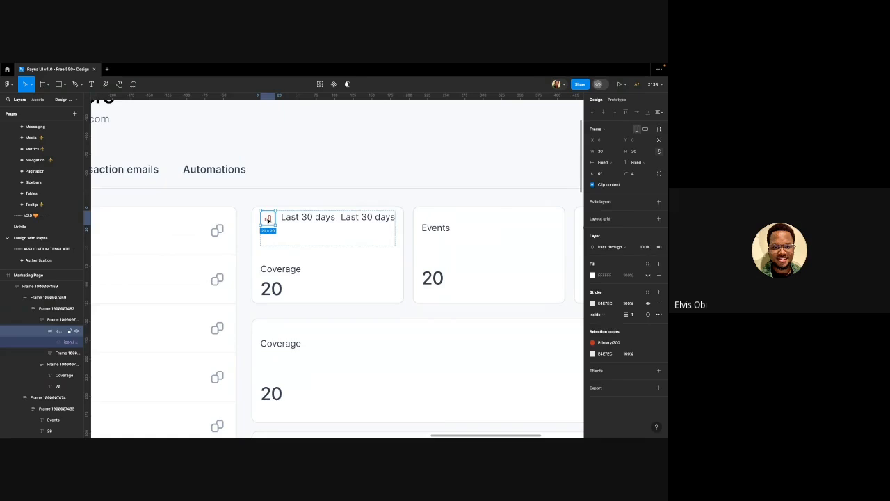
{"action": "double_click", "coordinate": [269, 219]}
{"action": "scroll", "coordinate": [363, 218], "scroll_direction": "up", "scroll_amount": 3}
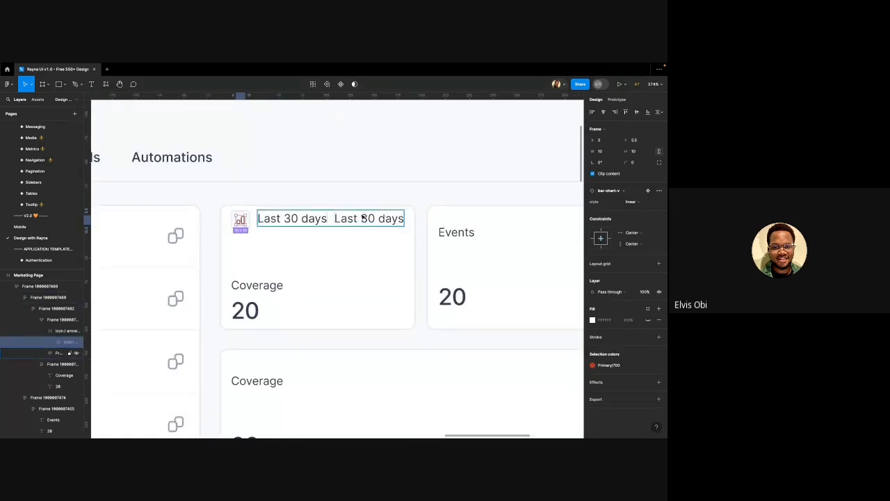
{"action": "left_click", "coordinate": [364, 219]}
{"action": "key", "text": "super+shift+r"}
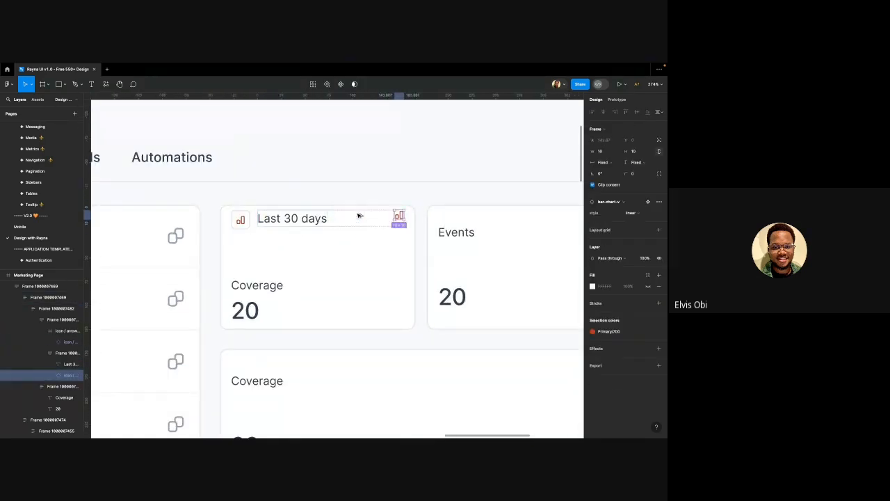
Wrap the label and bar-chart icon in a right-aligned auto-layout row with a gap of 4
{"action": "left_click", "coordinate": [351, 223]}
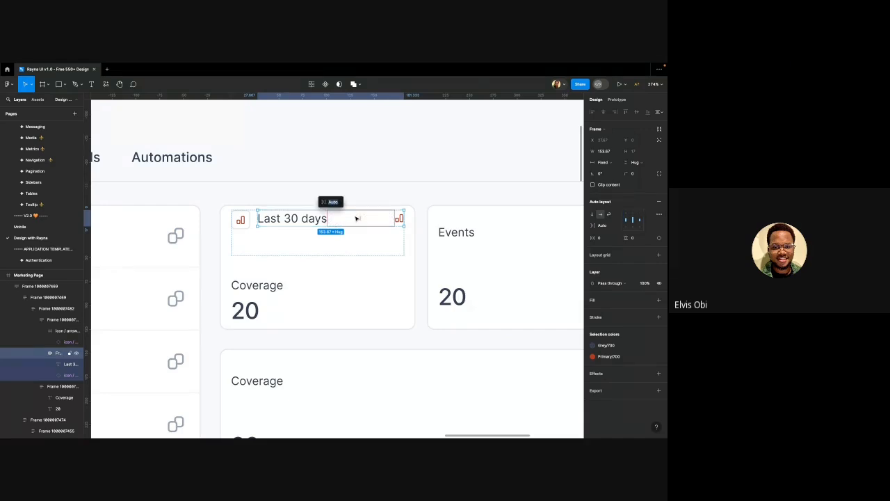
{"action": "left_click", "coordinate": [356, 218]}
{"action": "left_click", "coordinate": [398, 220], "text": "shift"}
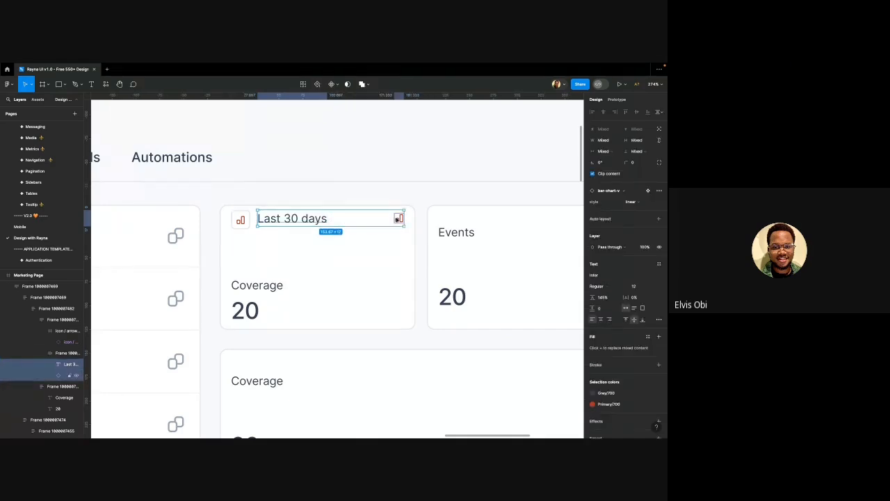
{"action": "key", "text": "shift+a"}
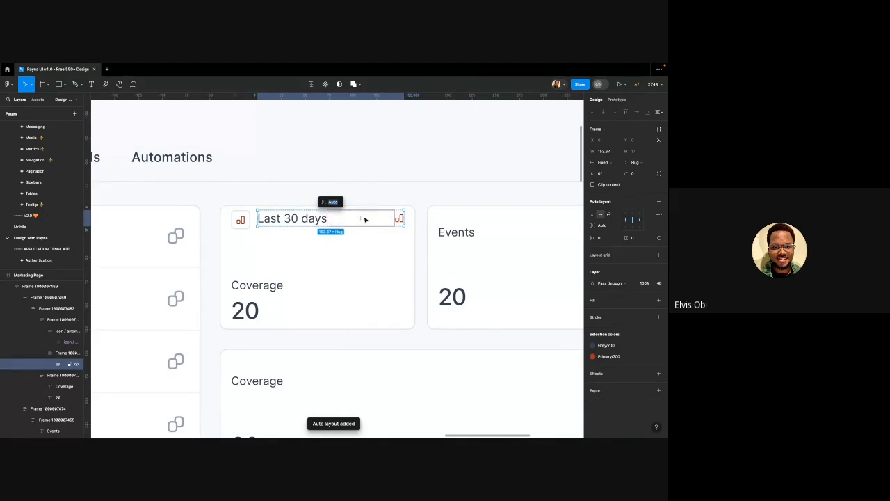
{"action": "type", "text": "12"}
{"action": "key", "text": "Return"}
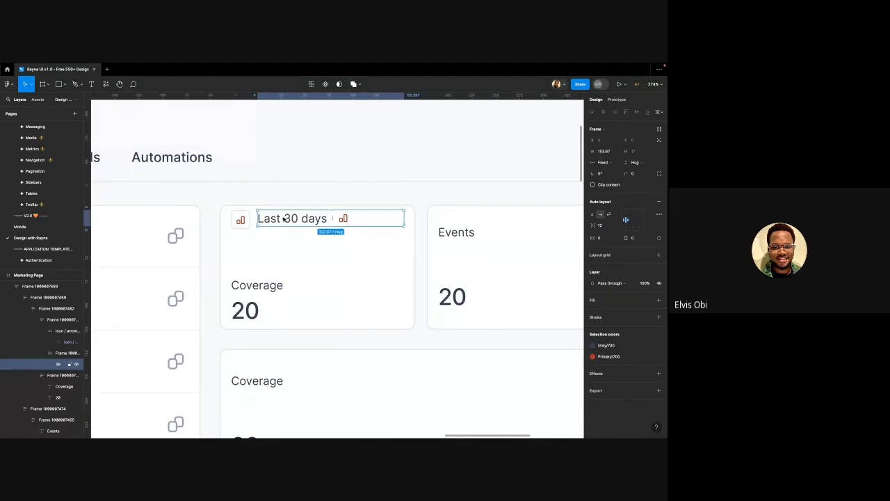
{"action": "left_click", "coordinate": [639, 220]}
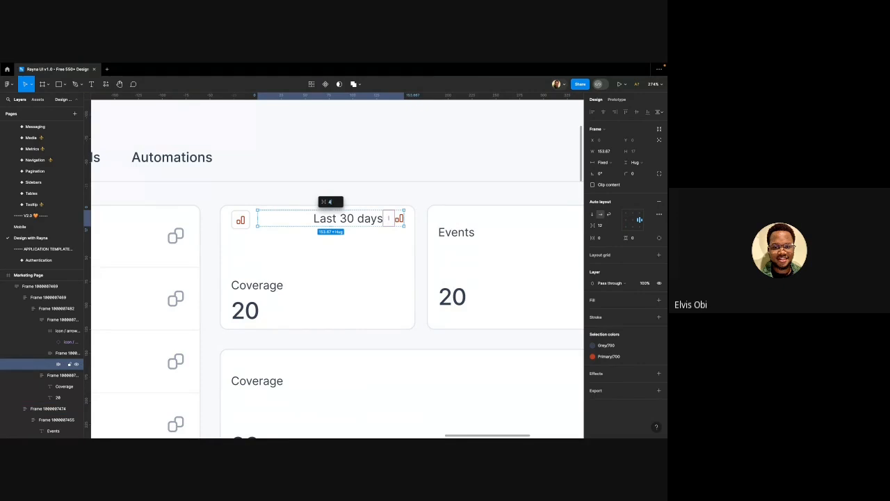
{"action": "left_click_drag", "start_coordinate": [393, 220], "coordinate": [373, 218]}
{"action": "left_click", "coordinate": [399, 219]}
{"action": "scroll", "coordinate": [398, 220], "scroll_direction": "up", "scroll_amount": 5, "text": "ctrl"}
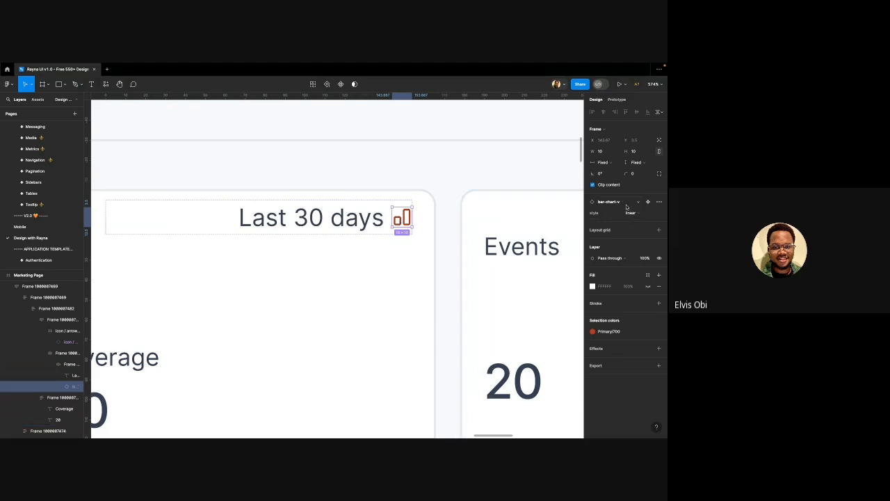
Swap the bar-chart icon beside Last 30 days for the chevron-down icon
{"action": "left_click", "coordinate": [624, 202]}
{"action": "type", "text": "chevro"}
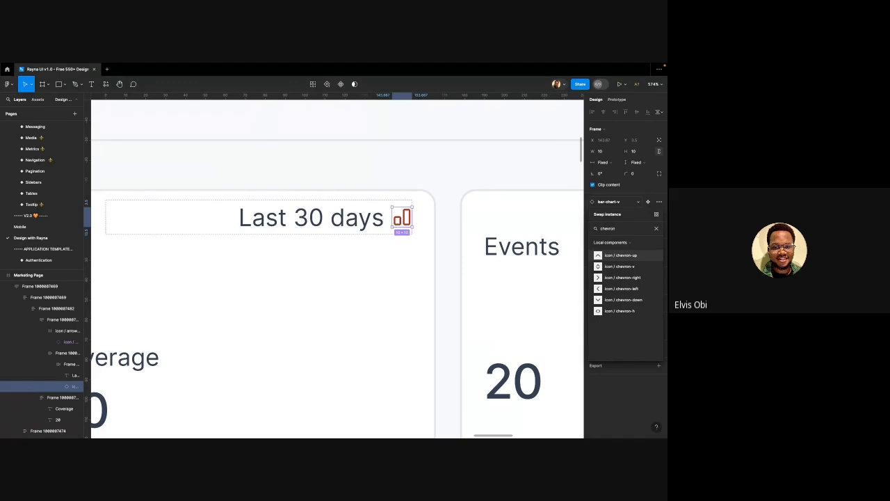
{"action": "type", "text": "n"}
{"action": "left_click", "coordinate": [623, 300]}
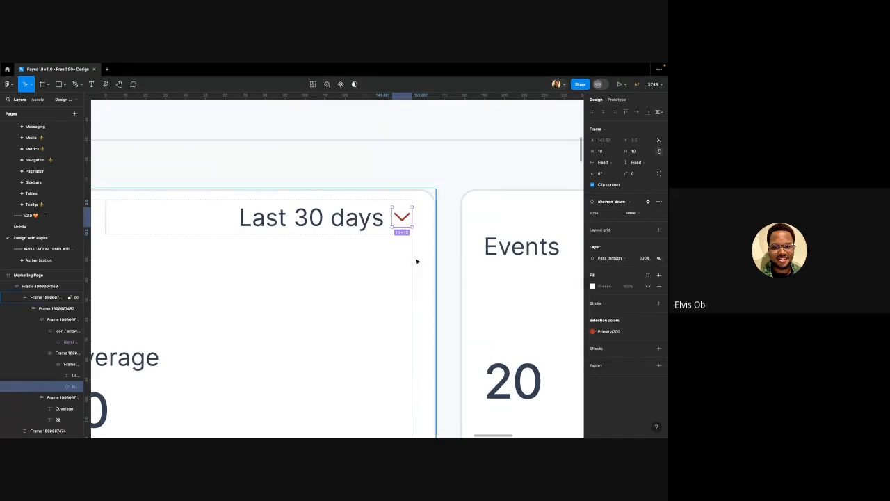
{"action": "scroll", "coordinate": [402, 258], "scroll_direction": "down", "scroll_amount": 5}
{"action": "scroll", "coordinate": [350, 258], "scroll_direction": "down", "scroll_amount": 2}
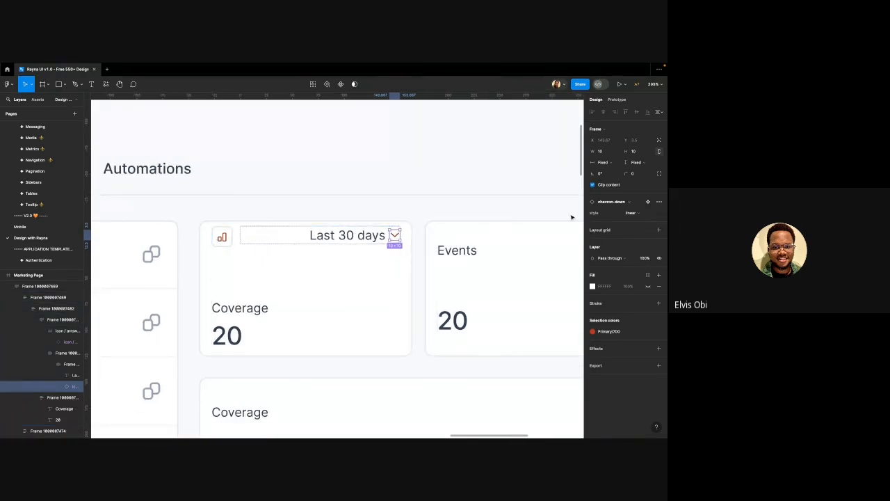
{"action": "scroll", "coordinate": [496, 219], "scroll_direction": "up", "scroll_amount": 4}
Set the Last 30 days label text colour to Grey/400
{"action": "left_click", "coordinate": [272, 252]}
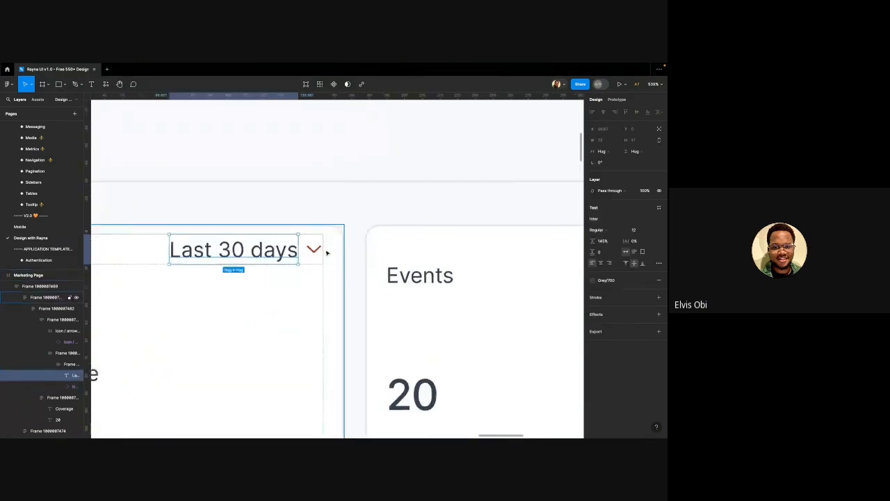
{"action": "scroll", "coordinate": [327, 253], "scroll_direction": "down", "scroll_amount": 5}
{"action": "left_click", "coordinate": [593, 280]}
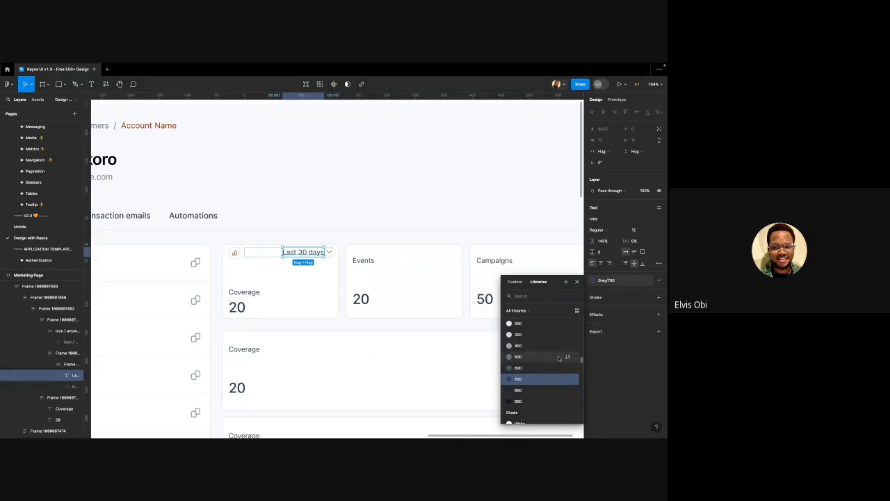
{"action": "left_click", "coordinate": [518, 346]}
{"action": "key", "text": "Escape"}
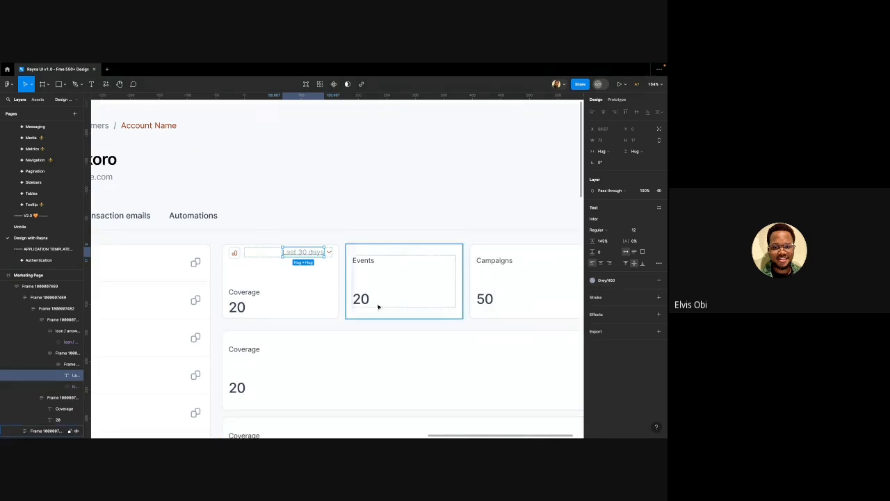
{"action": "scroll", "coordinate": [331, 255], "scroll_direction": "up", "scroll_amount": 3}
{"action": "scroll", "coordinate": [330, 255], "scroll_direction": "down", "scroll_amount": 2}
Recolour the chevron-down icon from Primary/700 to Grey/700
{"action": "left_click", "coordinate": [327, 252]}
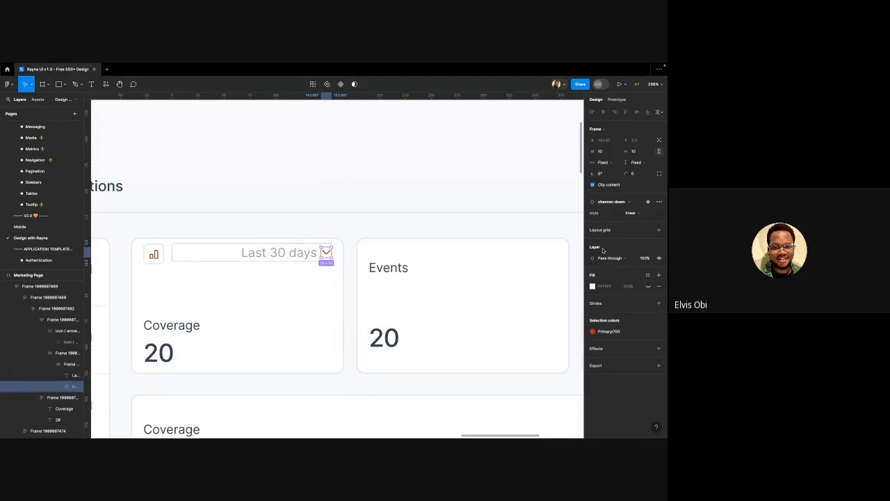
{"action": "left_click", "coordinate": [607, 330]}
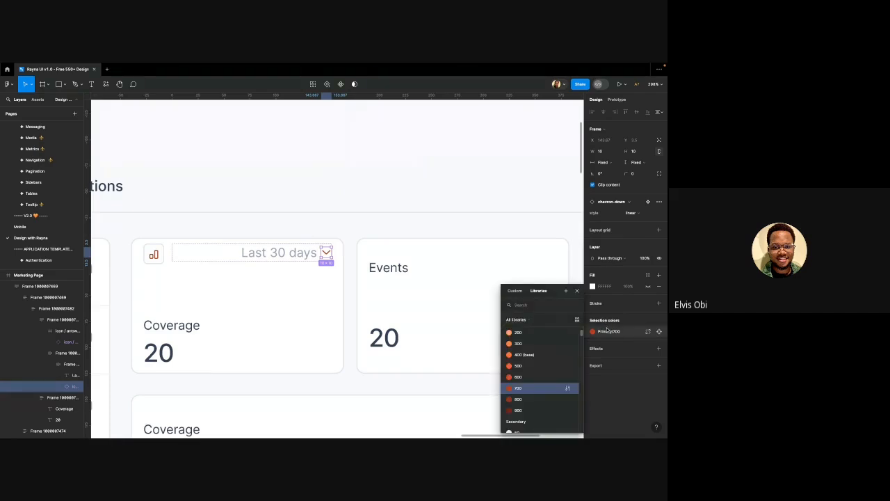
{"action": "scroll", "coordinate": [517, 365], "scroll_direction": "up", "scroll_amount": 2}
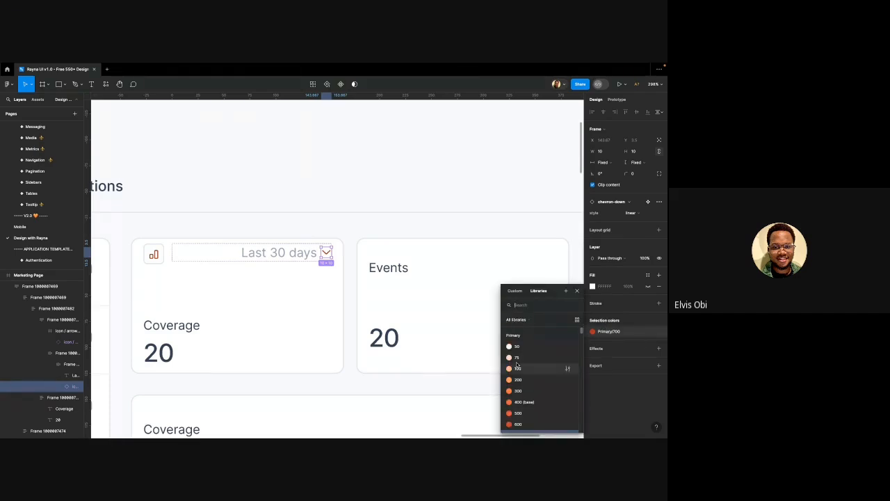
{"action": "scroll", "coordinate": [519, 369], "scroll_direction": "down", "scroll_amount": 10}
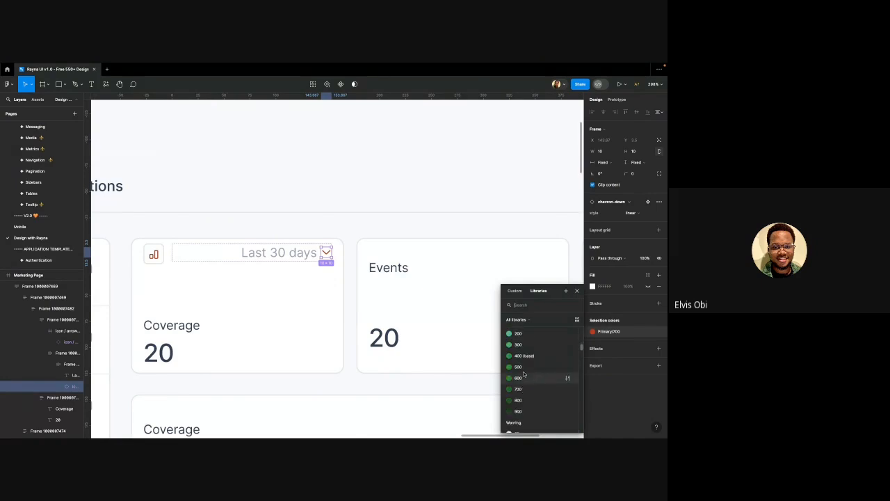
{"action": "scroll", "coordinate": [523, 375], "scroll_direction": "down", "scroll_amount": 3}
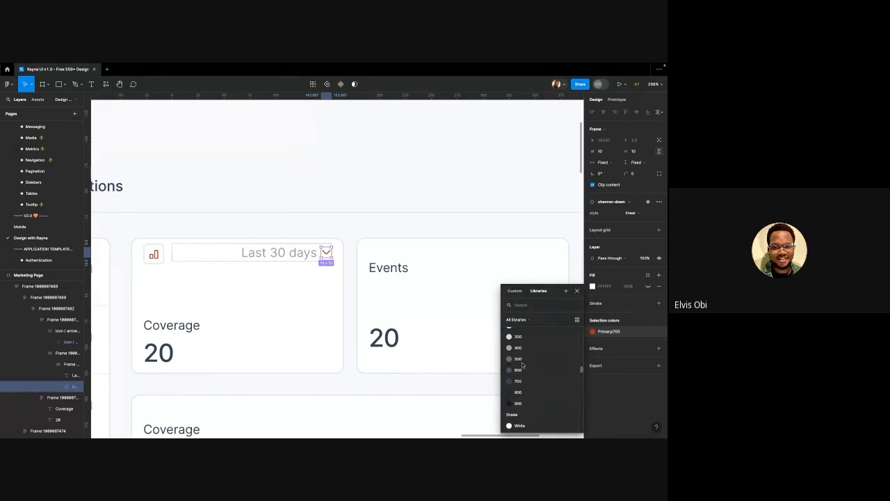
{"action": "left_click", "coordinate": [529, 407]}
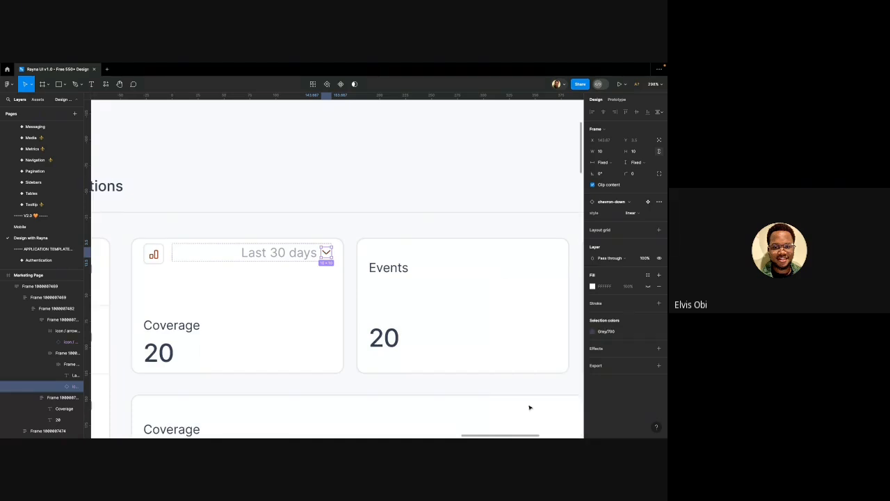
{"action": "left_click", "coordinate": [295, 291]}
{"action": "scroll", "coordinate": [377, 272], "scroll_direction": "down", "scroll_amount": 3}
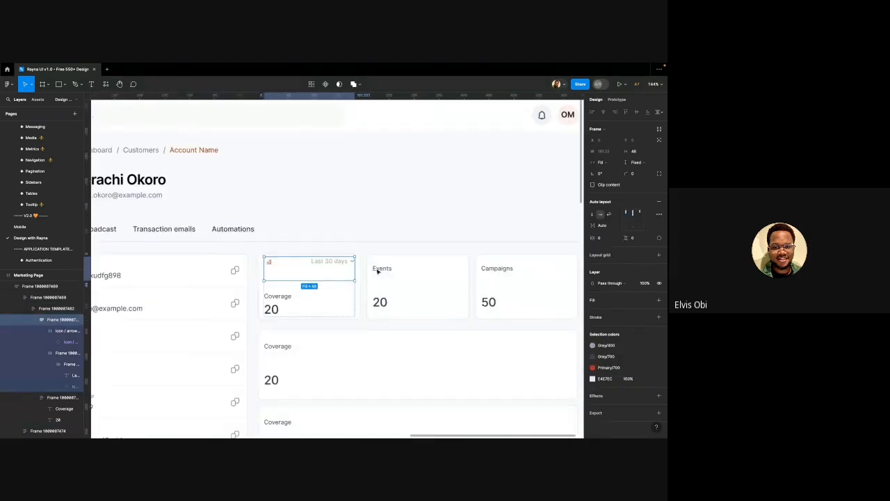
Retitle the card 'Published' and change its value to 5,837 in the Medium 20/120 style
{"action": "scroll", "coordinate": [250, 296], "scroll_direction": "up", "scroll_amount": 3}
{"action": "double_click", "coordinate": [276, 298]}
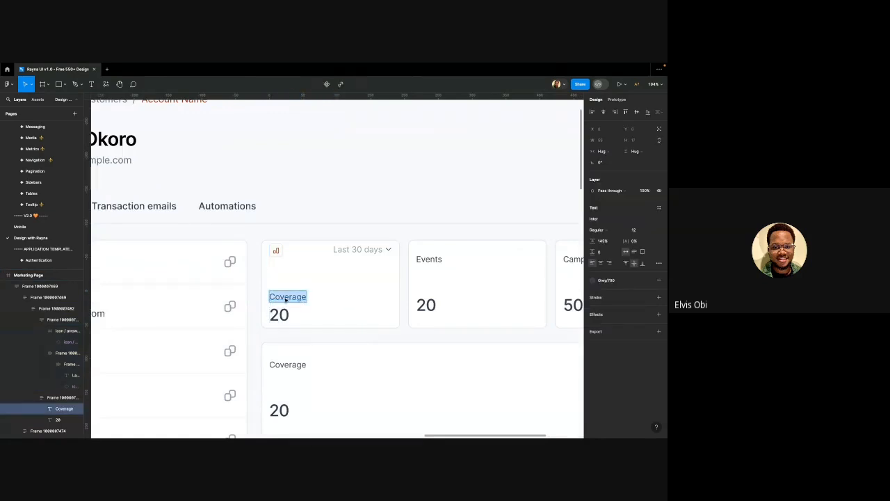
{"action": "type", "text": "Pu"}
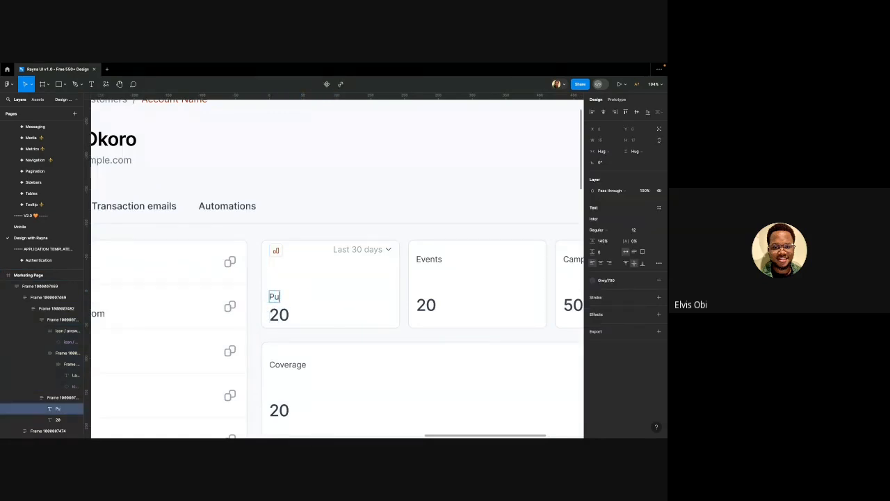
{"action": "type", "text": "blished"}
{"action": "double_click", "coordinate": [280, 313]}
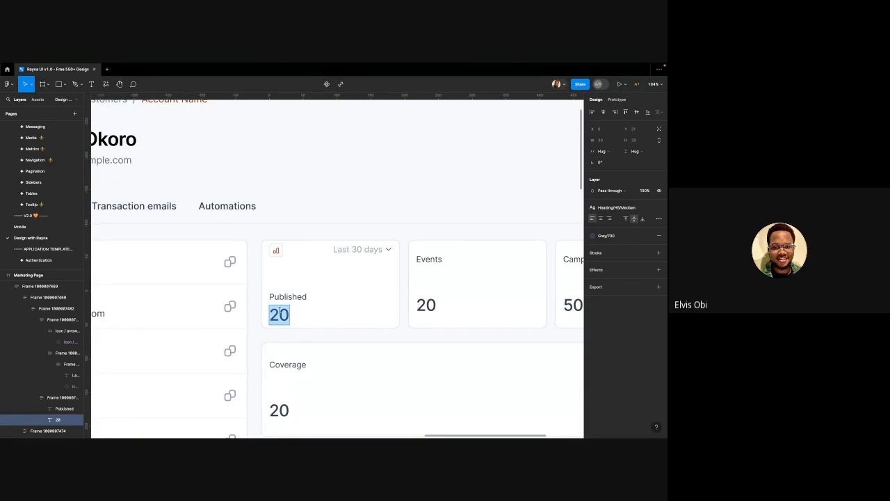
{"action": "type", "text": "5,8"}
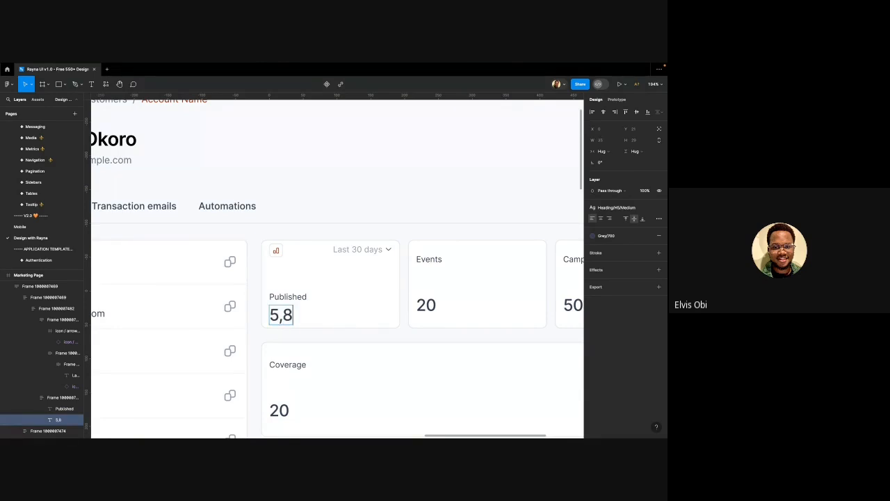
{"action": "type", "text": "37"}
{"action": "scroll", "coordinate": [273, 296], "scroll_direction": "down", "scroll_amount": 3}
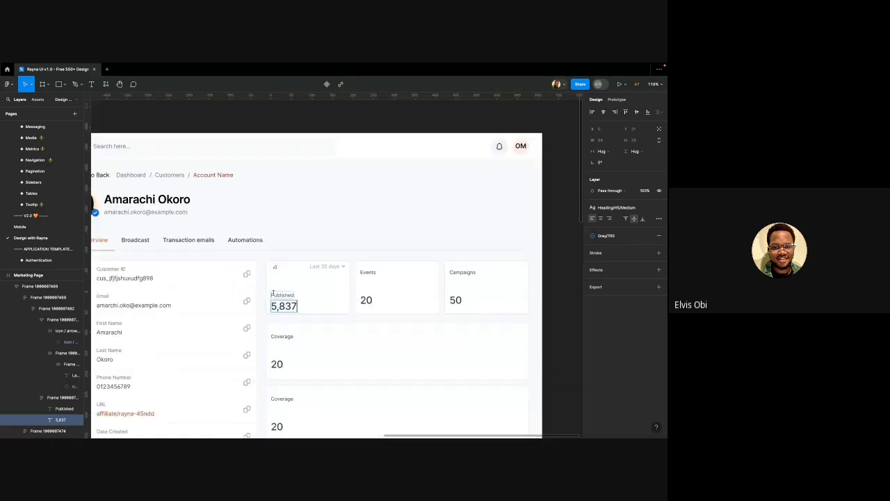
{"action": "key", "text": "Escape"}
{"action": "scroll", "coordinate": [282, 312], "scroll_direction": "up", "scroll_amount": 5}
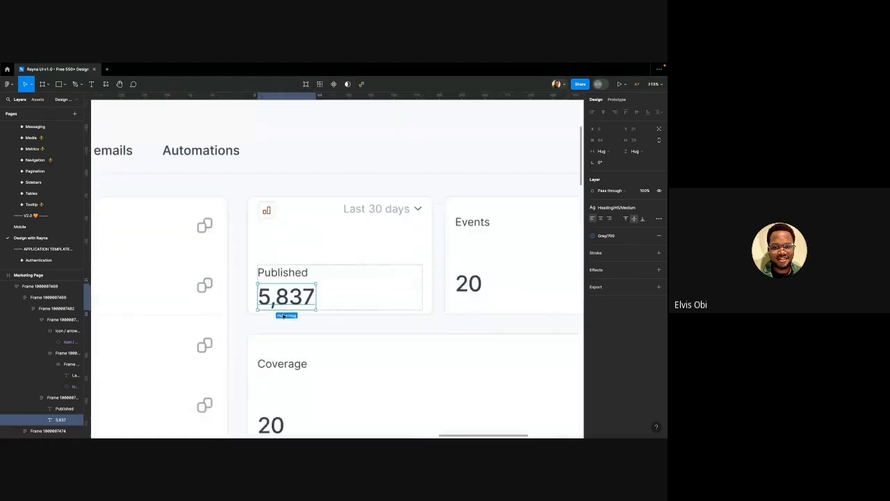
{"action": "left_click", "coordinate": [642, 209]}
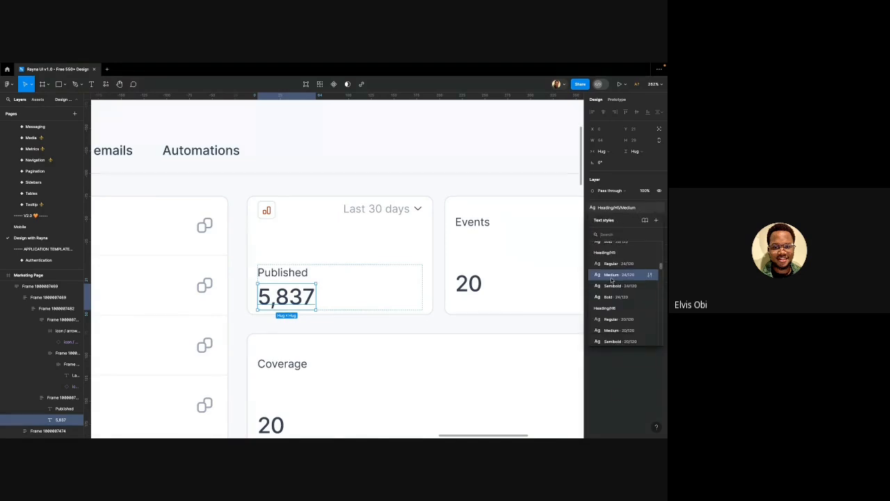
{"action": "scroll", "coordinate": [612, 282], "scroll_direction": "down", "scroll_amount": 2}
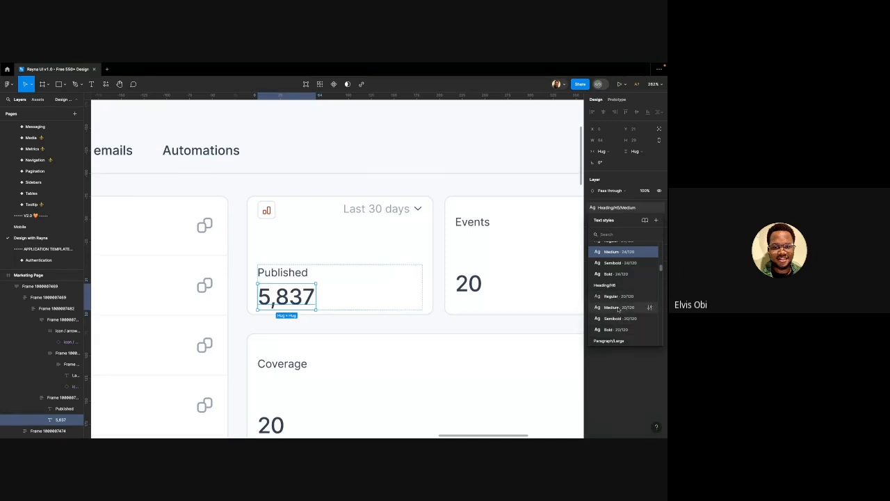
{"action": "left_click", "coordinate": [617, 308]}
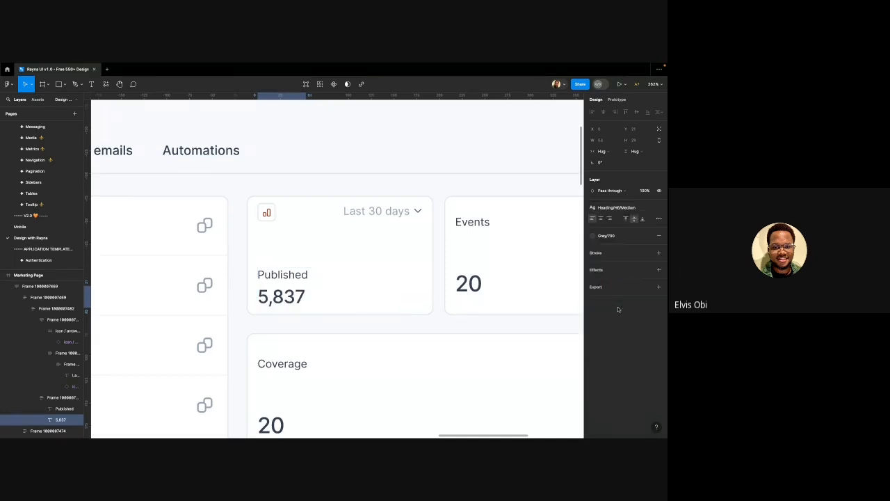
Colour the Published label text Grey/500
{"action": "left_click", "coordinate": [285, 281]}
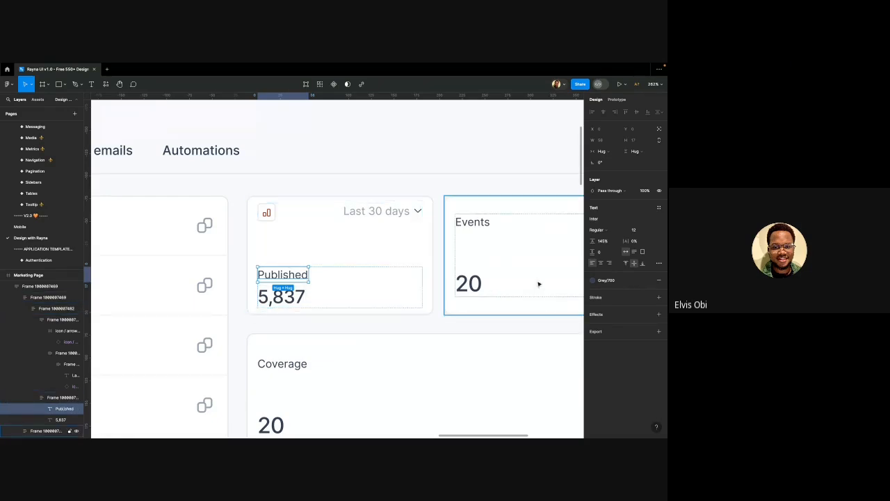
{"action": "left_click", "coordinate": [597, 280]}
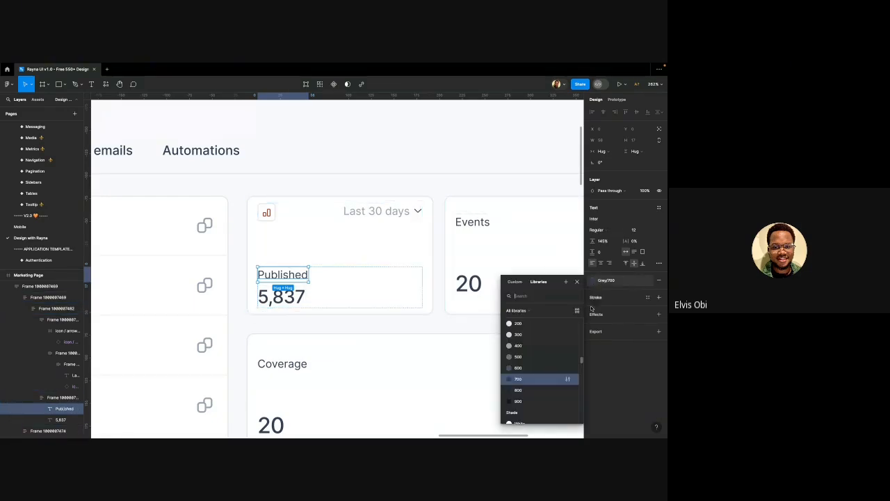
{"action": "left_click", "coordinate": [512, 367]}
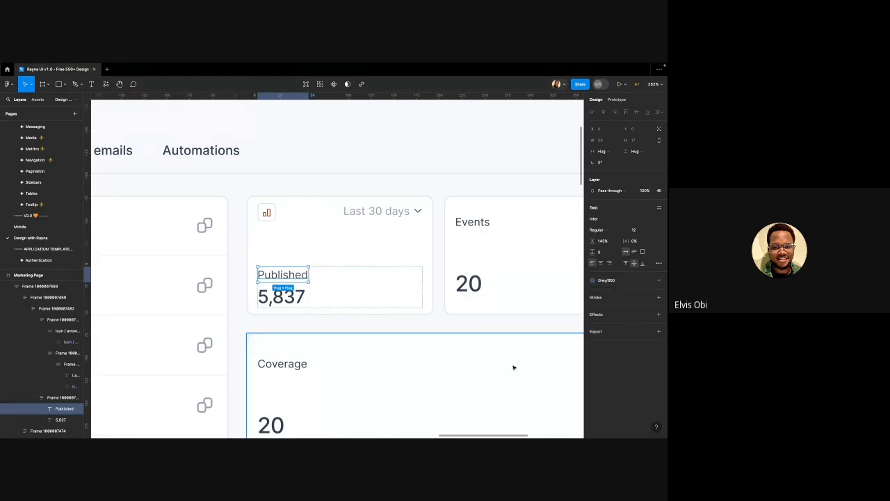
{"action": "left_click", "coordinate": [602, 284]}
{"action": "left_click", "coordinate": [518, 369]}
{"action": "left_click", "coordinate": [256, 323]}
{"action": "scroll", "coordinate": [256, 323], "scroll_direction": "down", "scroll_amount": 3}
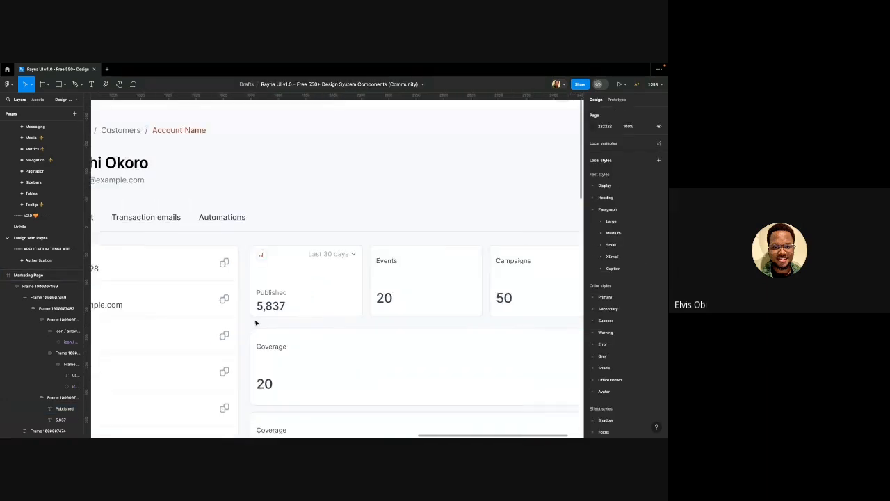
{"action": "left_click", "coordinate": [291, 299]}
{"action": "scroll", "coordinate": [290, 299], "scroll_direction": "up", "scroll_amount": 3}
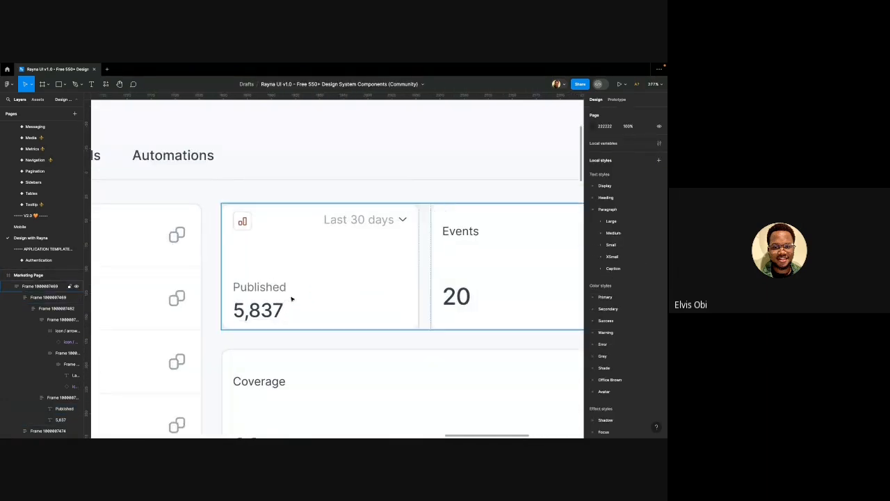
Duplicate the 5,837 number and lay both copies side by side in a horizontal auto layout
{"action": "double_click", "coordinate": [258, 312]}
{"action": "double_click", "coordinate": [259, 312]}
{"action": "double_click", "coordinate": [258, 312]}
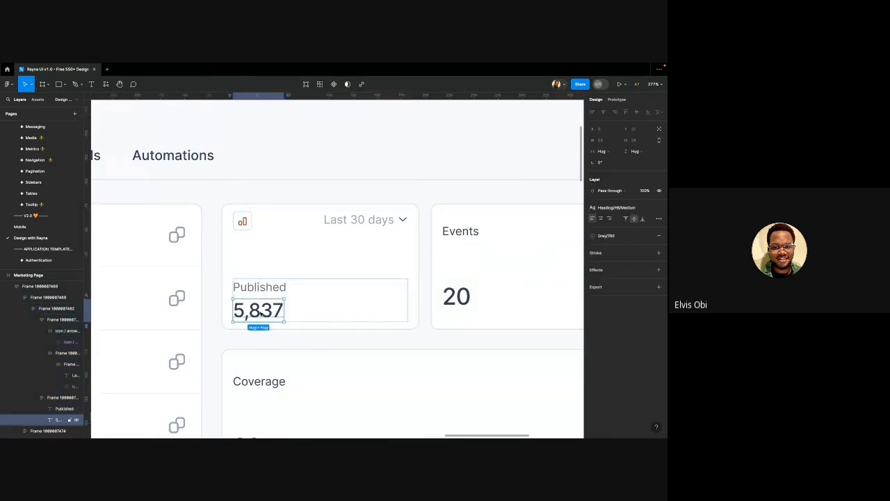
{"action": "double_click", "coordinate": [258, 312]}
{"action": "key", "text": "Escape"}
{"action": "key", "text": "ctrl+d"}
{"action": "left_click", "coordinate": [269, 305], "text": "shift"}
{"action": "key", "text": "shift+a"}
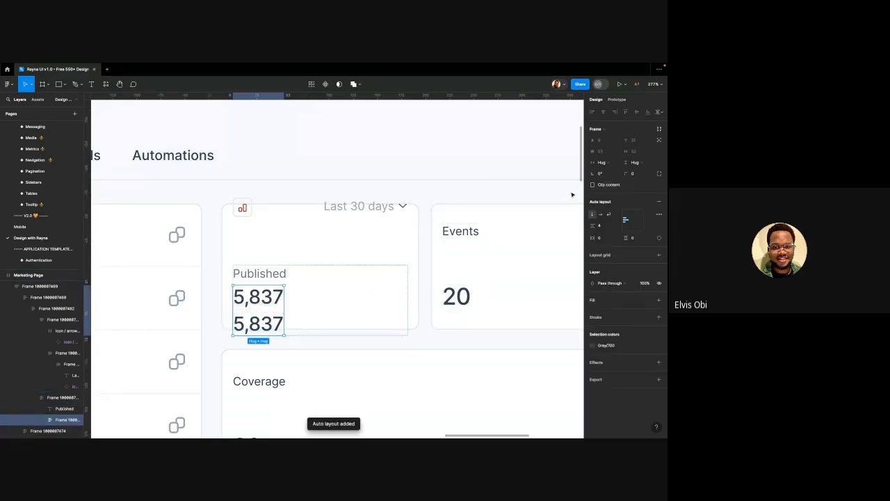
{"action": "left_click", "coordinate": [601, 214]}
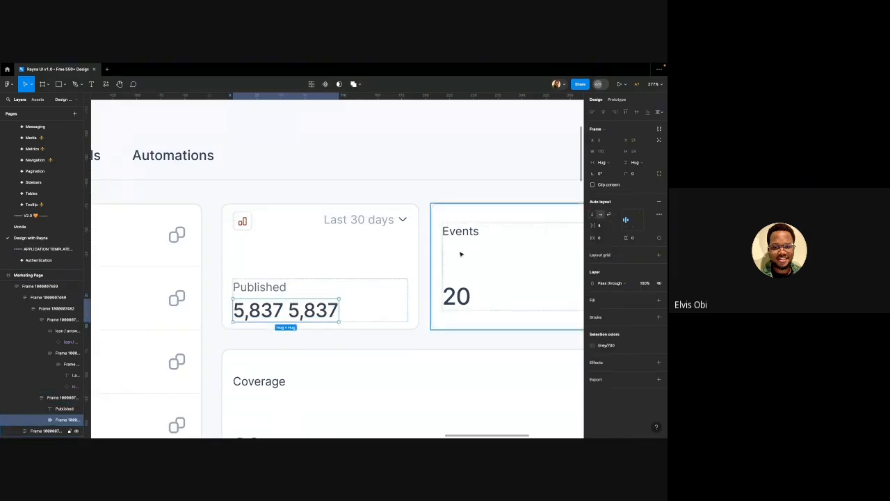
Replace the second 5,837 copy with the copied bar-chart icon
{"action": "left_click", "coordinate": [247, 229]}
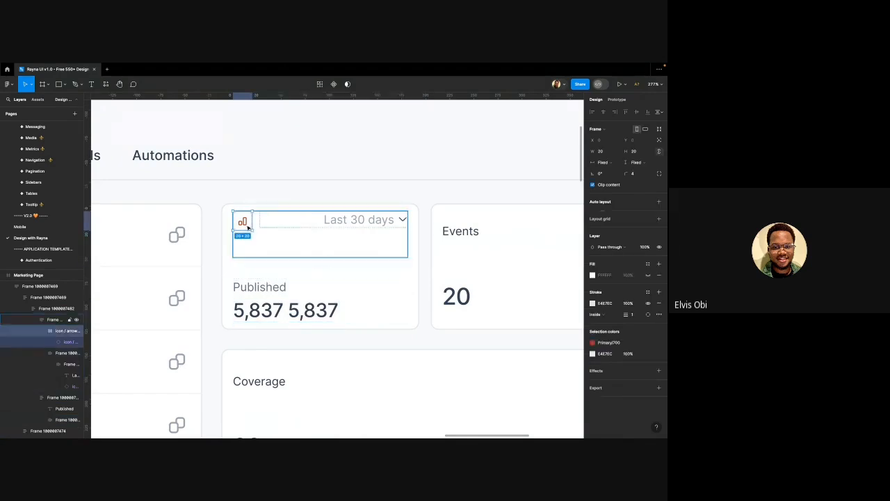
{"action": "left_click", "coordinate": [302, 286]}
{"action": "left_click", "coordinate": [308, 315]}
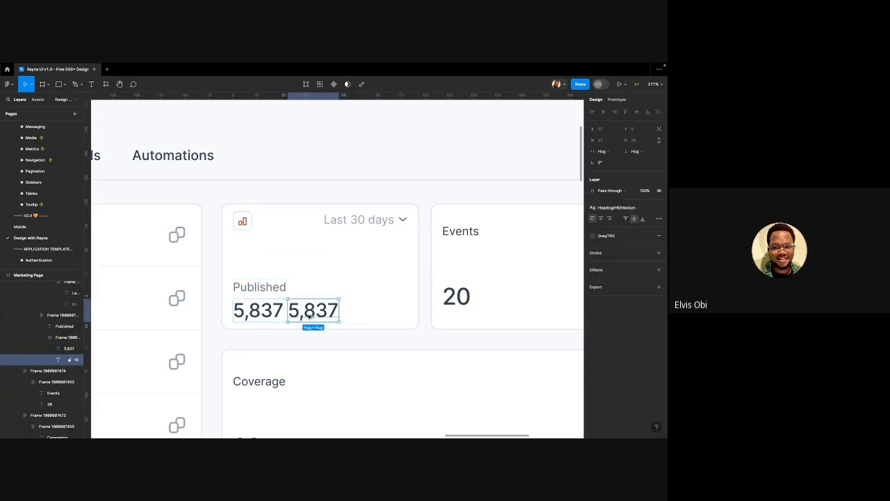
{"action": "key", "text": "ctrl+shift+r"}
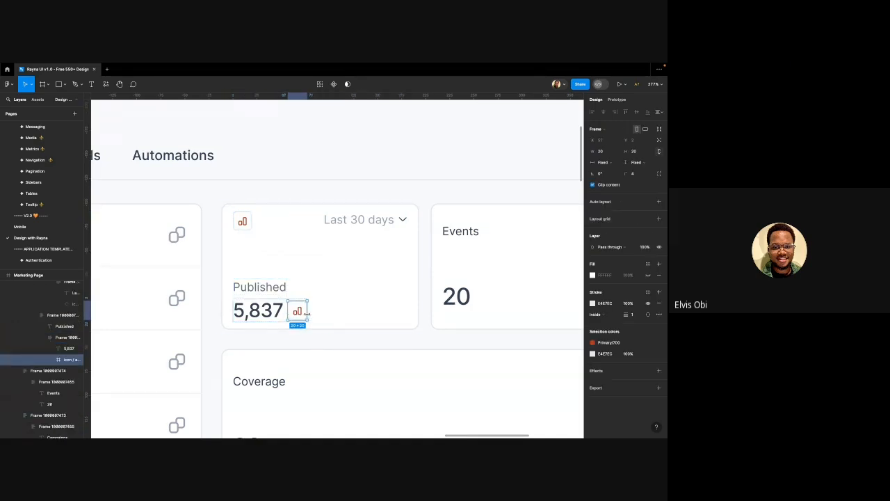
{"action": "scroll", "coordinate": [306, 314], "scroll_direction": "up", "scroll_amount": 3}
{"action": "scroll", "coordinate": [299, 320], "scroll_direction": "down", "scroll_amount": 5}
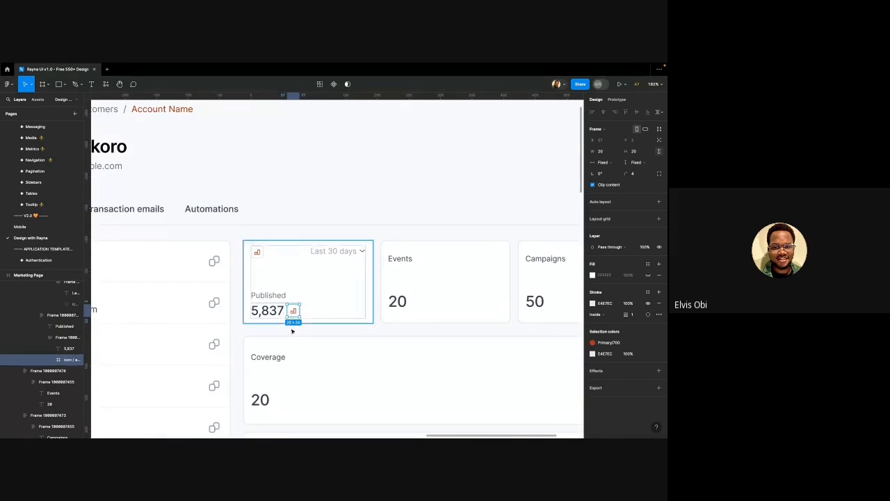
{"action": "key", "text": "Escape"}
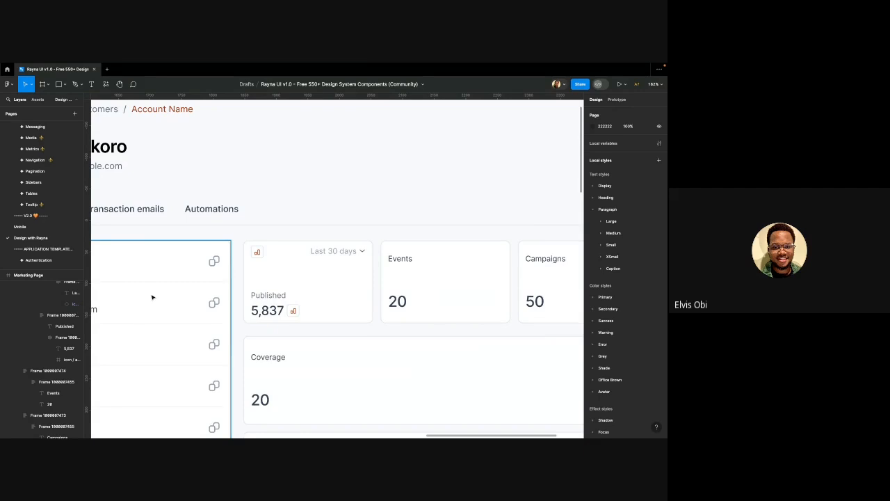
Find the Badge-simplified component in Assets by searching 'ba', undoing an accidental drop into the header
{"action": "scroll", "coordinate": [30, 195], "scroll_direction": "up", "scroll_amount": 2}
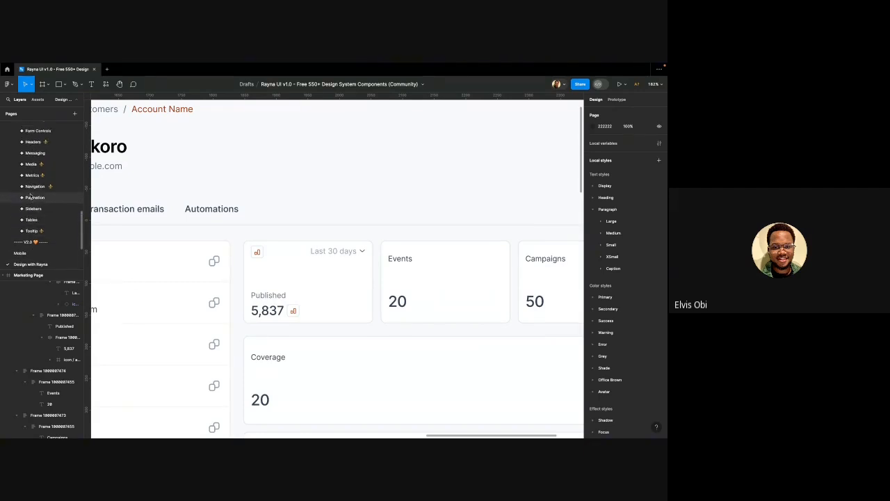
{"action": "scroll", "coordinate": [30, 195], "scroll_direction": "up", "scroll_amount": 3}
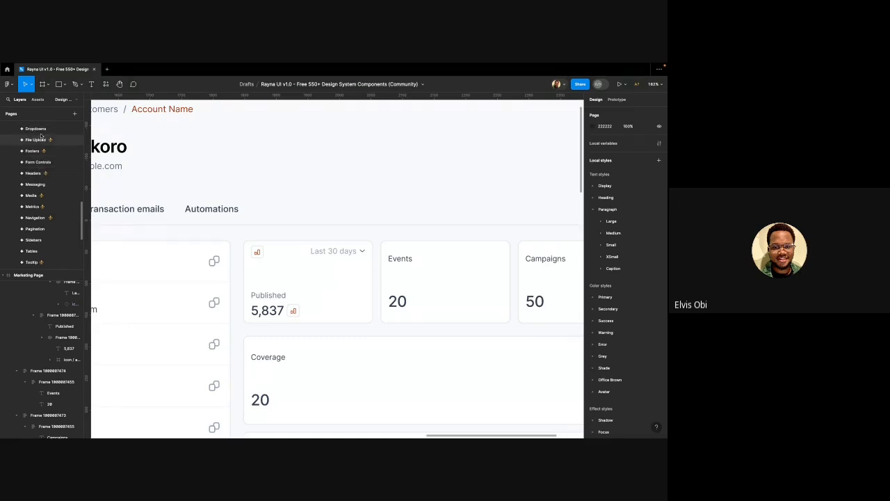
{"action": "left_click", "coordinate": [38, 99]}
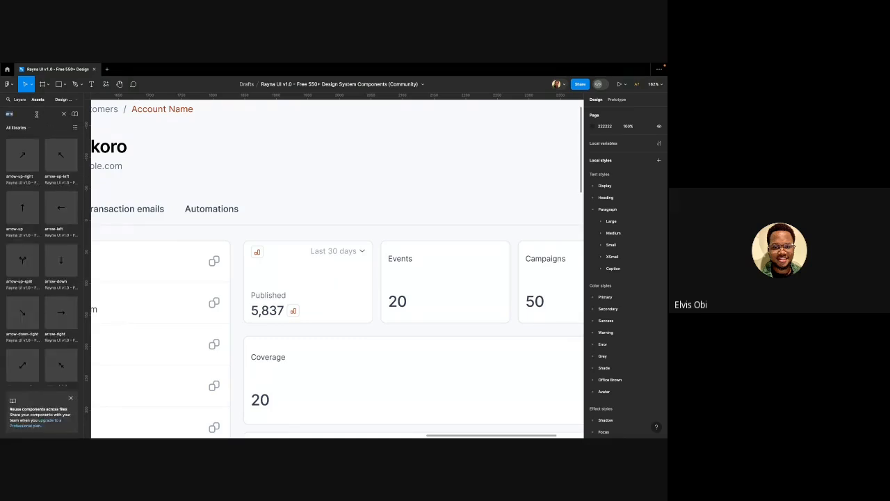
{"action": "type", "text": "badge"}
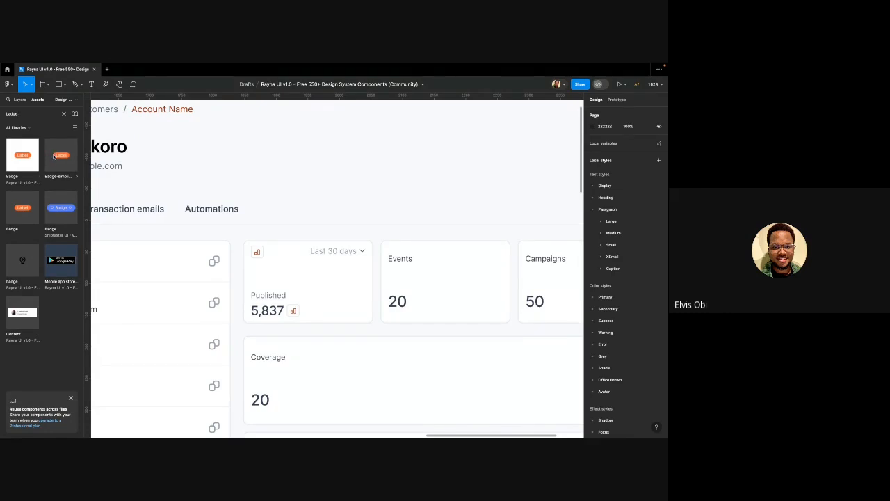
{"action": "left_click_drag", "start_coordinate": [54, 156], "coordinate": [300, 201]}
{"action": "scroll", "coordinate": [300, 201], "scroll_direction": "down", "scroll_amount": 5}
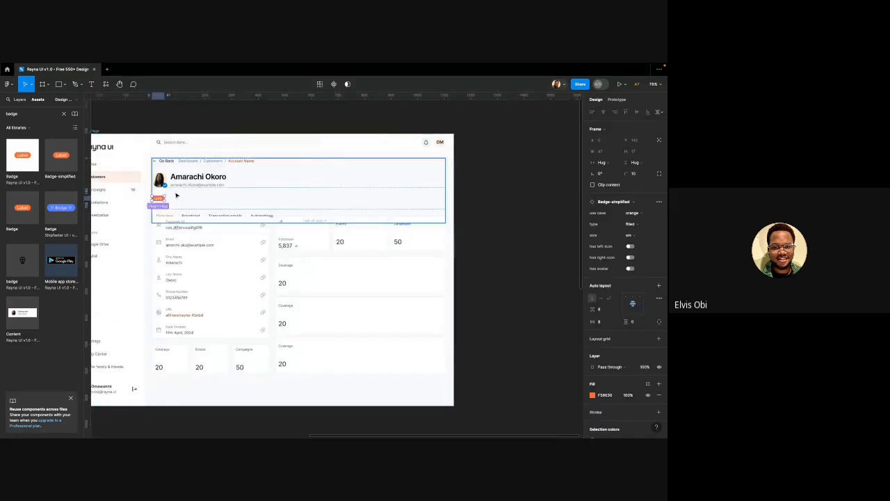
{"action": "key", "text": "ctrl+z"}
{"action": "scroll", "coordinate": [252, 265], "scroll_direction": "up", "scroll_amount": 5}
Replace the icon beside 5,837 with the Badge-simplified component
{"action": "left_click", "coordinate": [327, 241]}
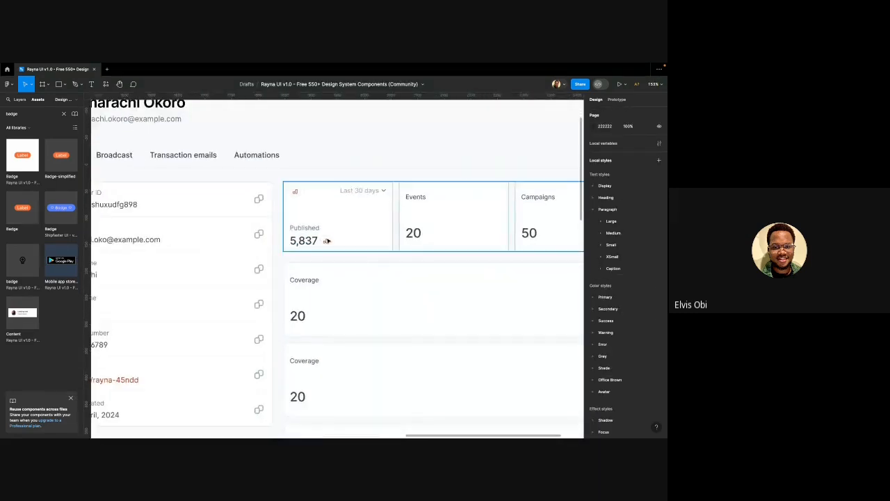
{"action": "scroll", "coordinate": [327, 241], "scroll_direction": "up", "scroll_amount": 2}
{"action": "double_click", "coordinate": [327, 241]}
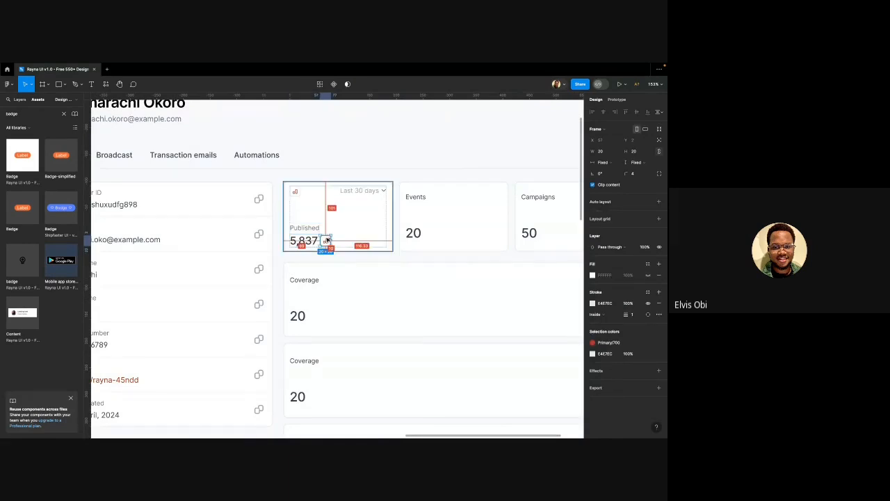
{"action": "key", "text": "super+shift+r"}
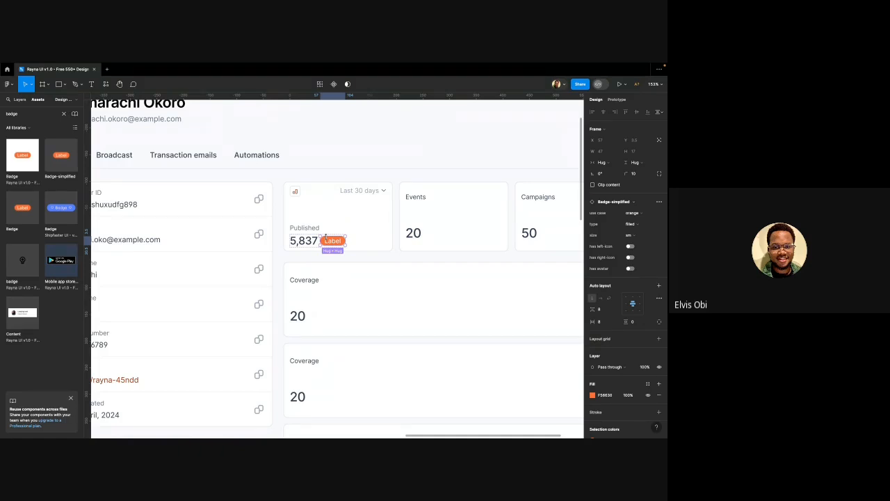
{"action": "scroll", "coordinate": [326, 237], "scroll_direction": "up", "scroll_amount": 8}
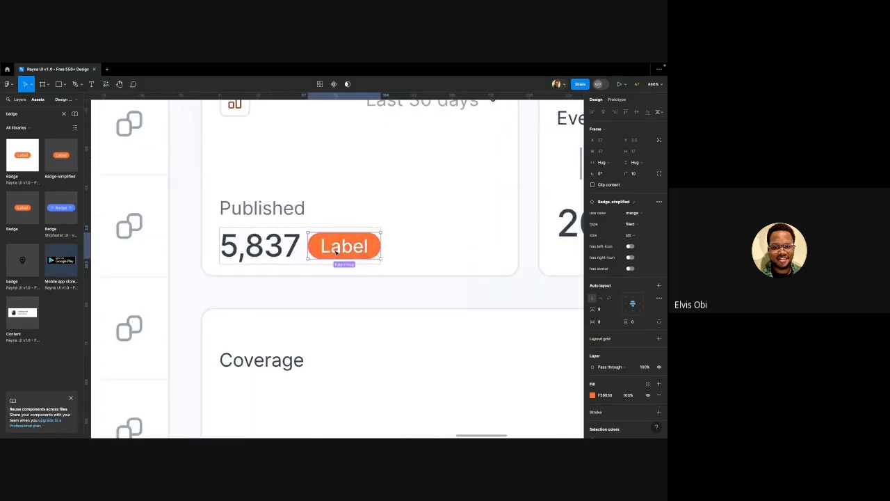
{"action": "scroll", "coordinate": [336, 253], "scroll_direction": "up", "scroll_amount": 1}
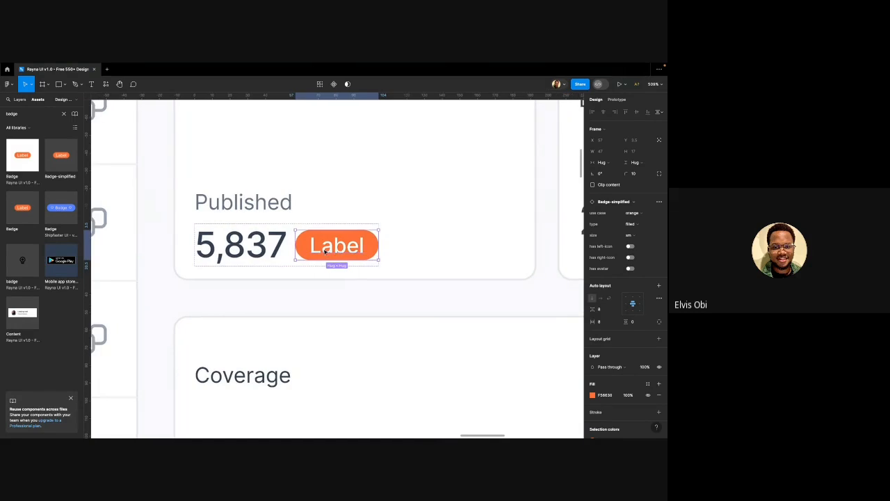
Change the badge's Label text to '5%'
{"action": "double_click", "coordinate": [325, 252]}
{"action": "double_click", "coordinate": [324, 251]}
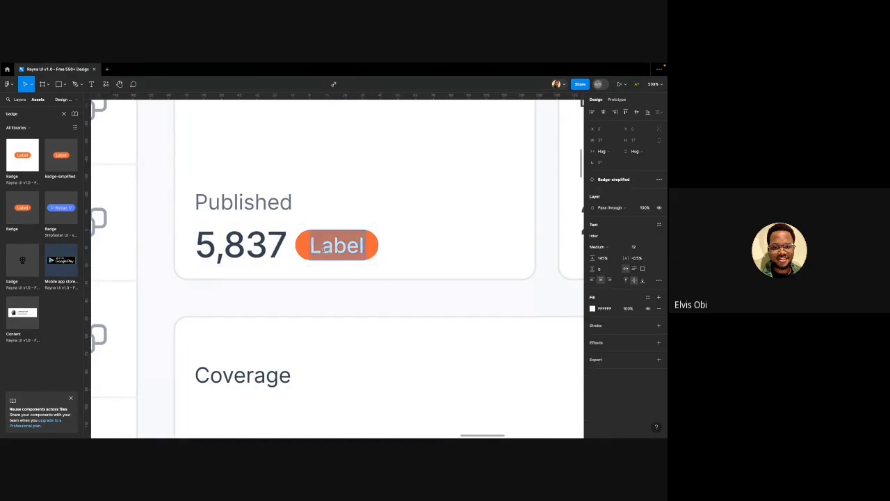
{"action": "type", "text": "5"}
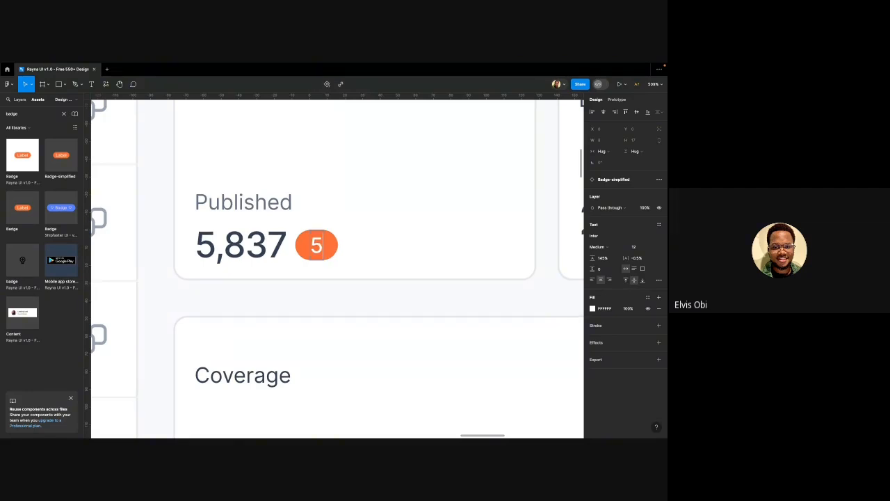
{"action": "type", "text": "%"}
{"action": "left_click", "coordinate": [368, 251]}
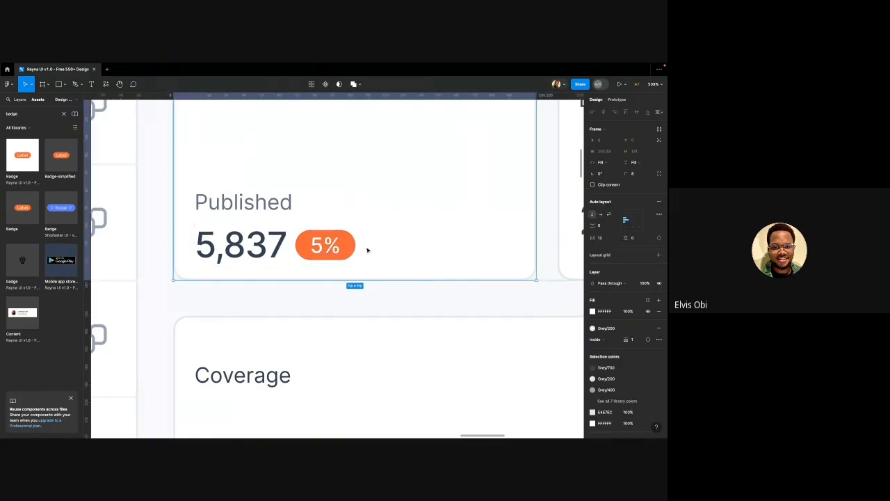
{"action": "left_click", "coordinate": [337, 245]}
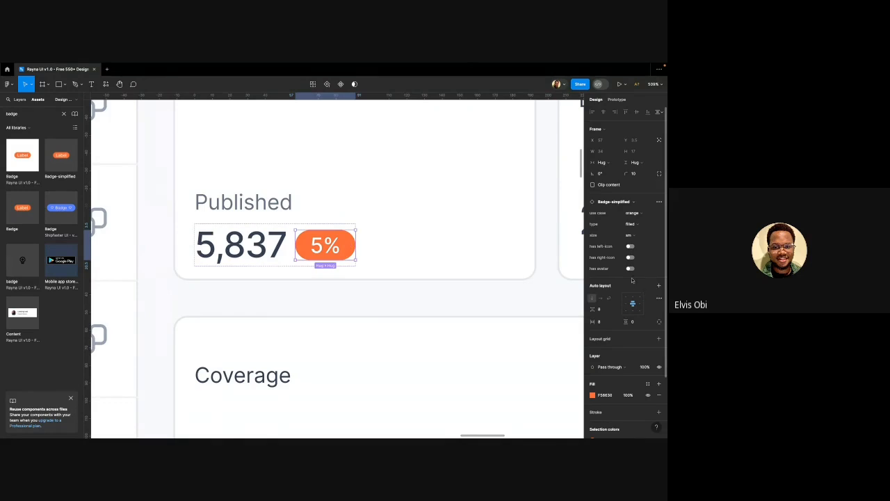
Give the badge an arrow-up leading icon
{"action": "left_click", "coordinate": [631, 246]}
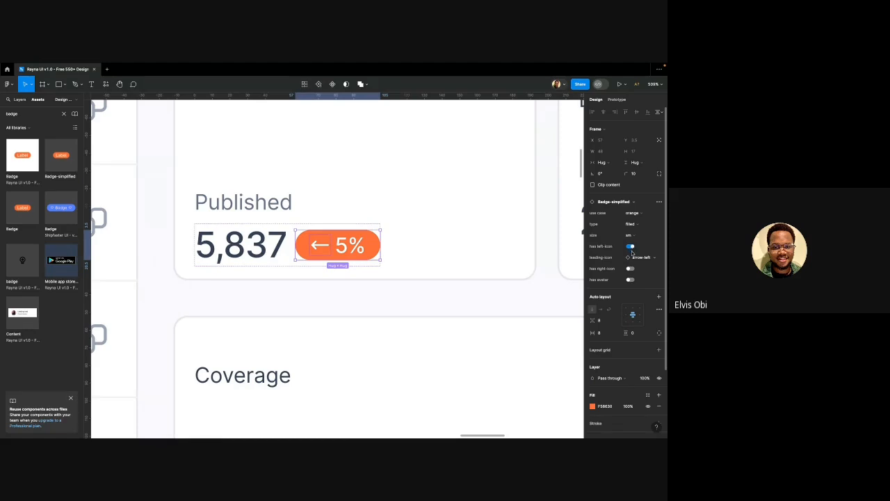
{"action": "left_click", "coordinate": [636, 258]}
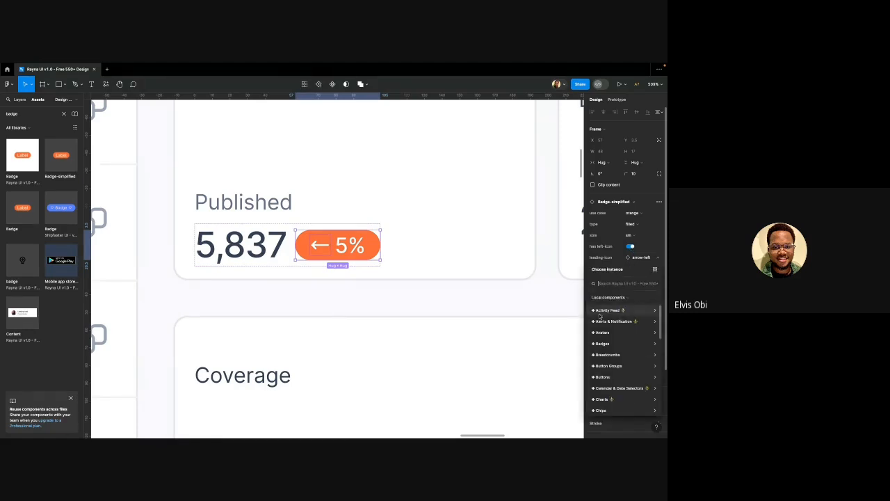
{"action": "type", "text": "arr"}
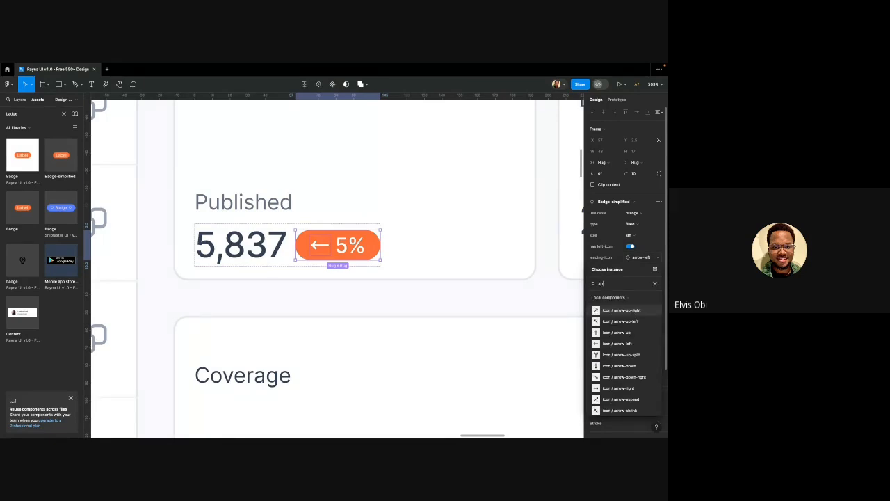
{"action": "left_click", "coordinate": [616, 333]}
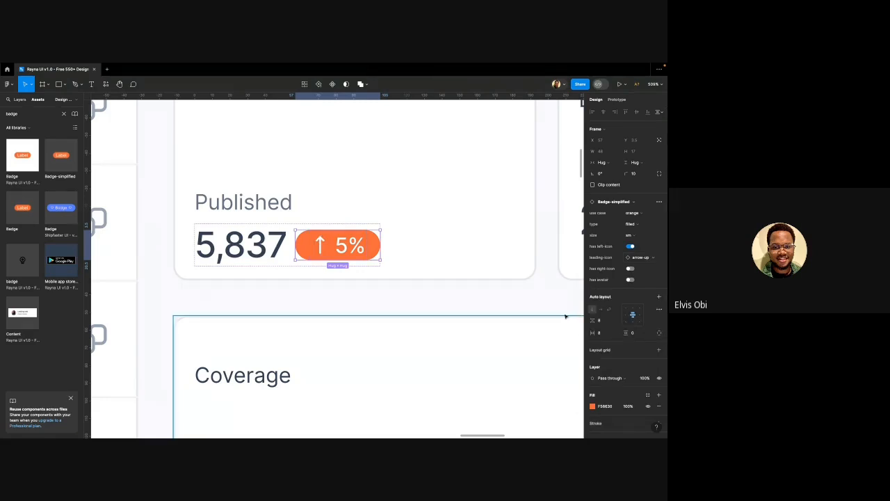
Keep the badge small and set its type to accent and use case to success
{"action": "left_click", "coordinate": [631, 237]}
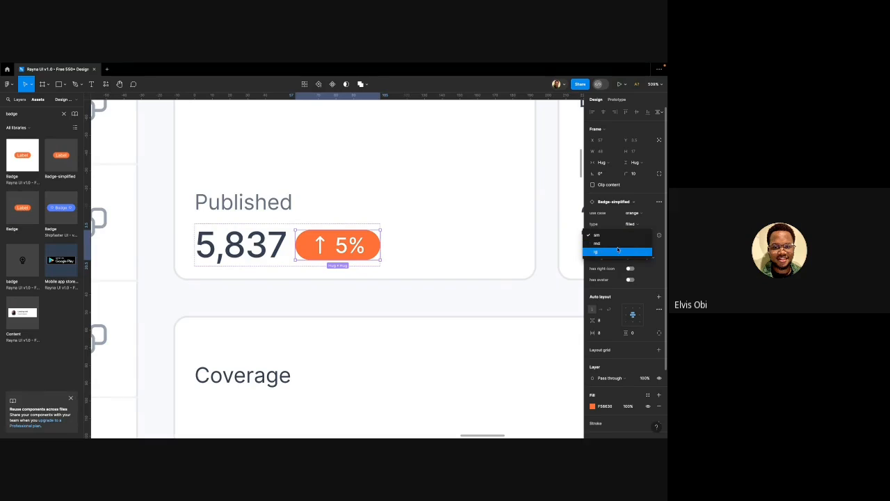
{"action": "left_click", "coordinate": [628, 235]}
{"action": "left_click", "coordinate": [634, 225]}
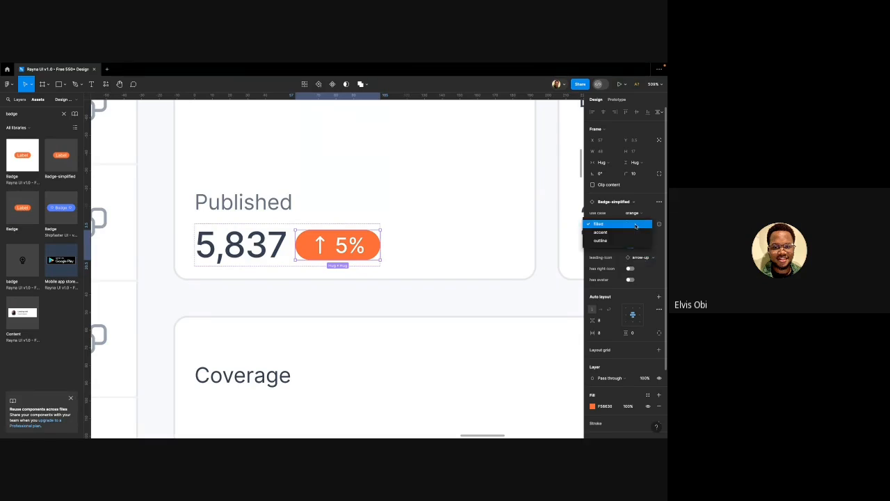
{"action": "left_click", "coordinate": [629, 231]}
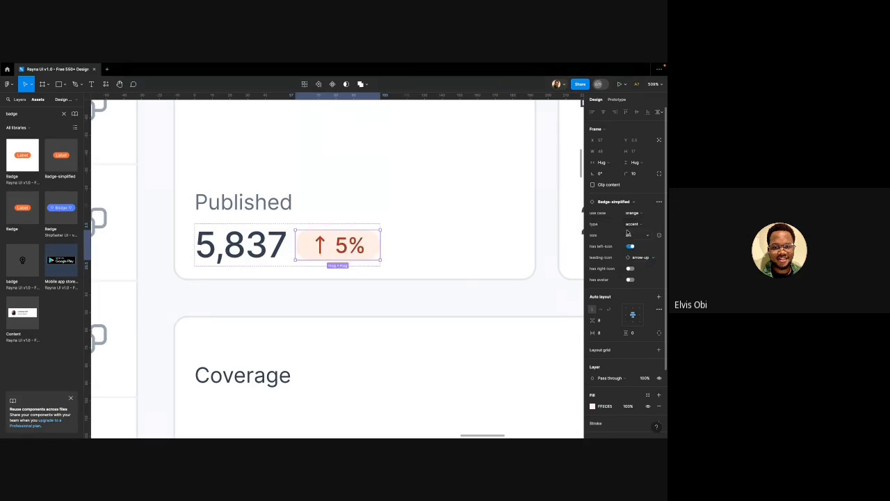
{"action": "left_click", "coordinate": [632, 213]}
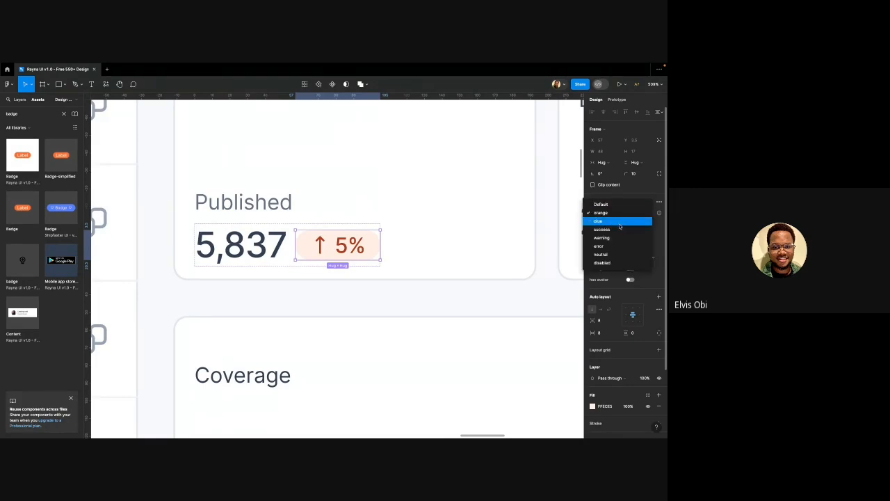
{"action": "left_click", "coordinate": [608, 230]}
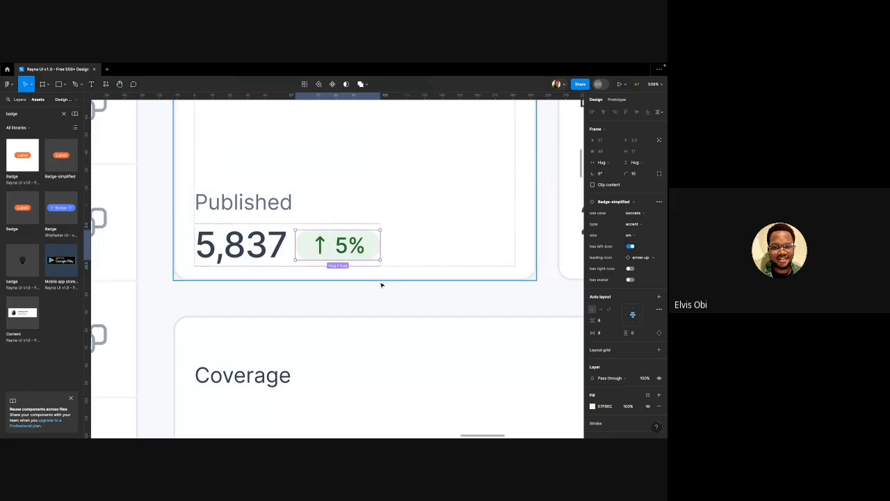
{"action": "left_click", "coordinate": [338, 298]}
{"action": "scroll", "coordinate": [318, 286], "scroll_direction": "down", "scroll_amount": 5, "text": "ctrl"}
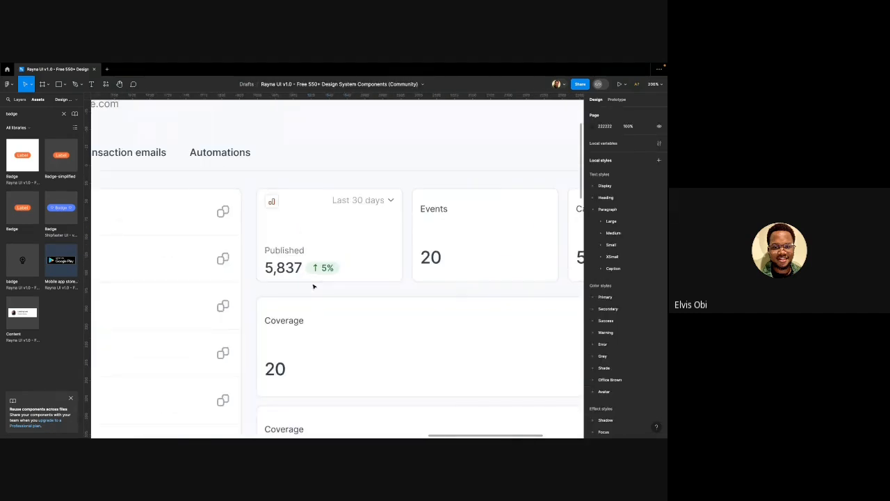
Replace the Events and Campaigns cards with copies of the Published card
{"action": "scroll", "coordinate": [314, 291], "scroll_direction": "down", "scroll_amount": 4, "text": "ctrl"}
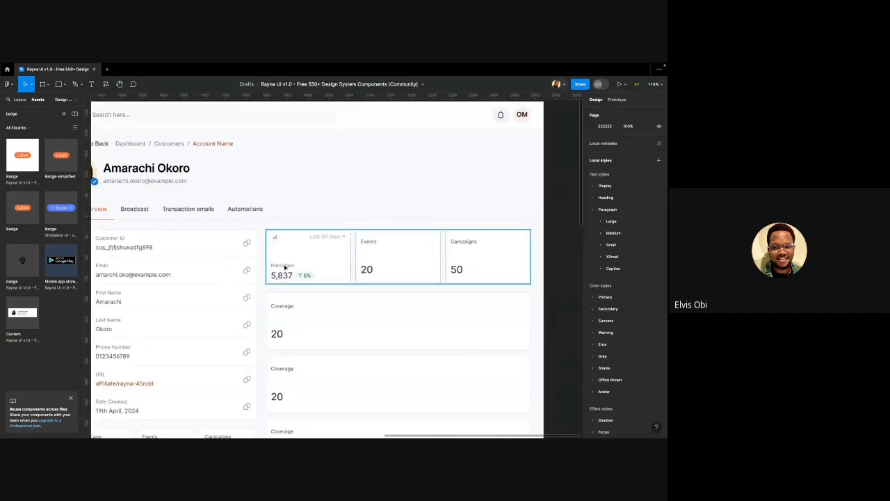
{"action": "left_click", "coordinate": [284, 266]}
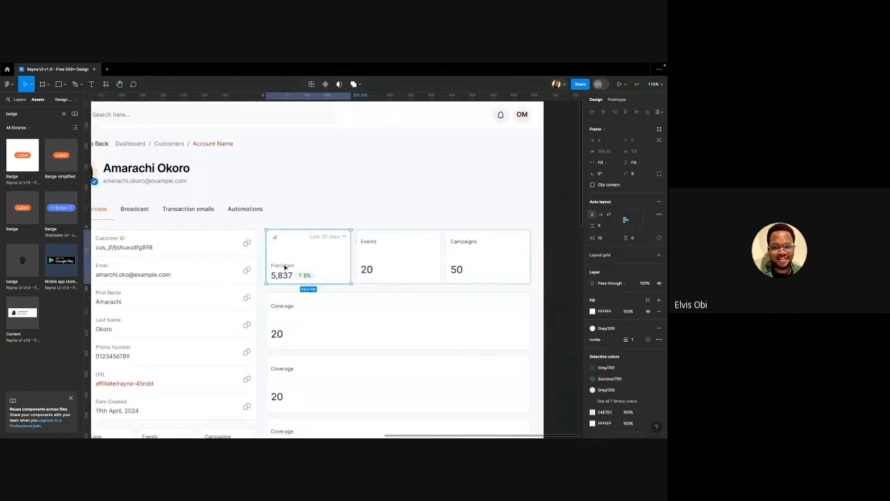
{"action": "scroll", "coordinate": [373, 264], "scroll_direction": "right", "scroll_amount": 1}
{"action": "left_click", "coordinate": [371, 258]}
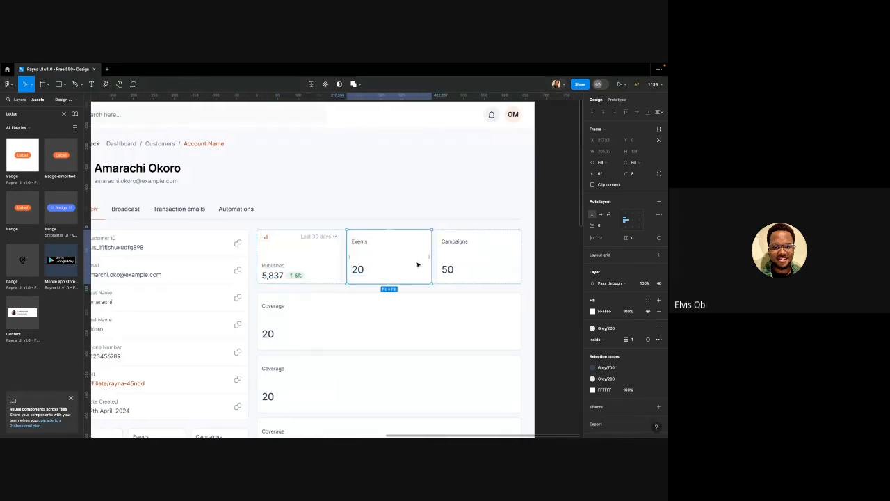
{"action": "left_click", "coordinate": [455, 257], "text": "shift"}
{"action": "key", "text": "super+shift+r"}
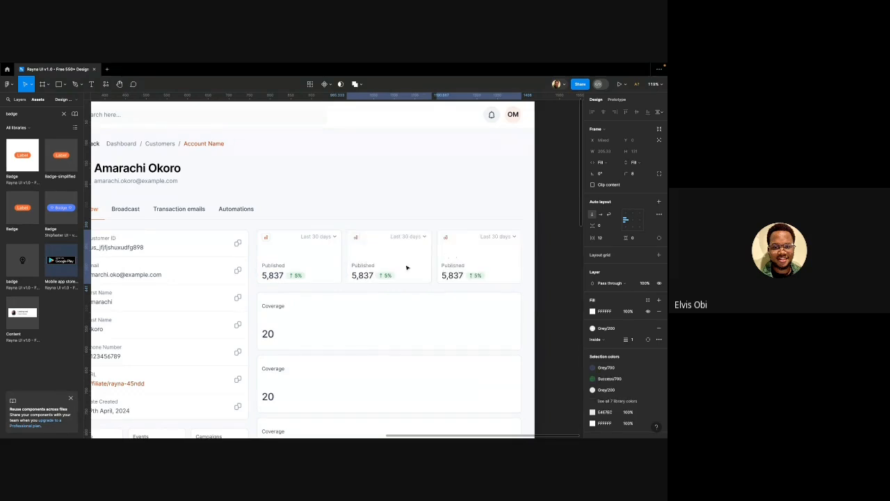
Replace the first Coverage card with a copy of the Published card
{"action": "scroll", "coordinate": [359, 279], "scroll_direction": "down", "scroll_amount": 3, "text": "ctrl"}
{"action": "left_click", "coordinate": [338, 308]}
{"action": "scroll", "coordinate": [342, 299], "scroll_direction": "right", "scroll_amount": 2}
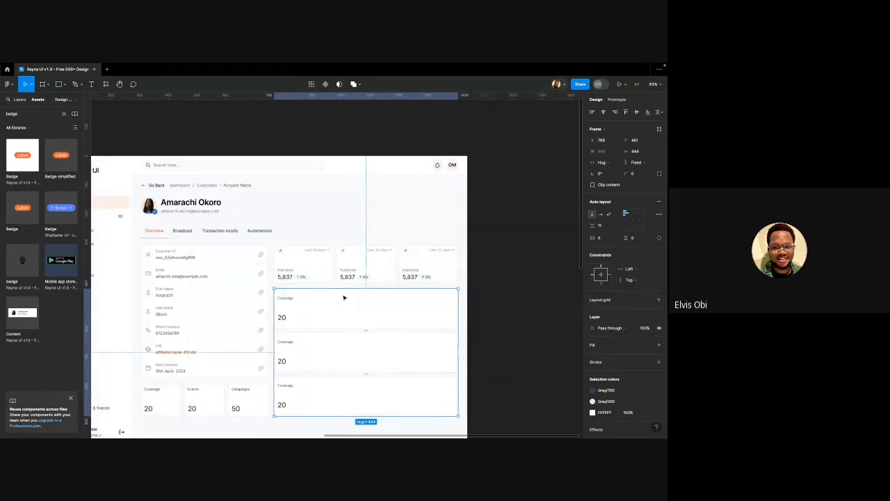
{"action": "left_click", "coordinate": [310, 276]}
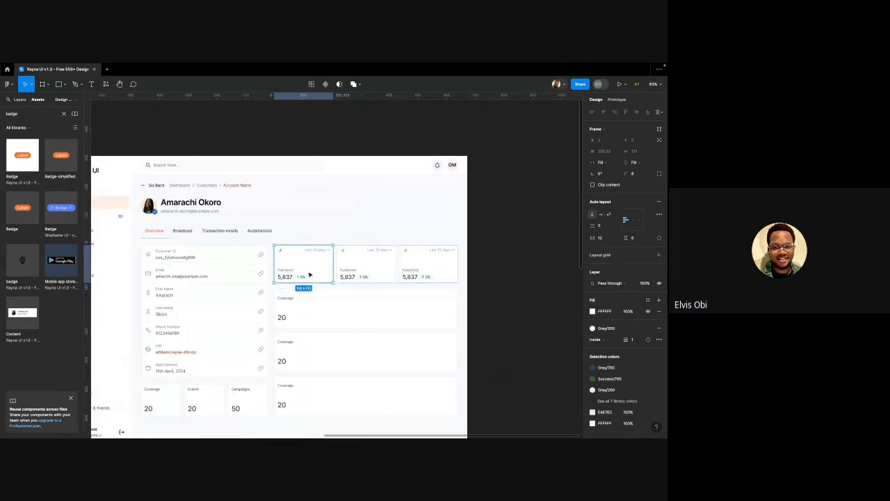
{"action": "double_click", "coordinate": [299, 317]}
{"action": "key", "text": "super+shift+r"}
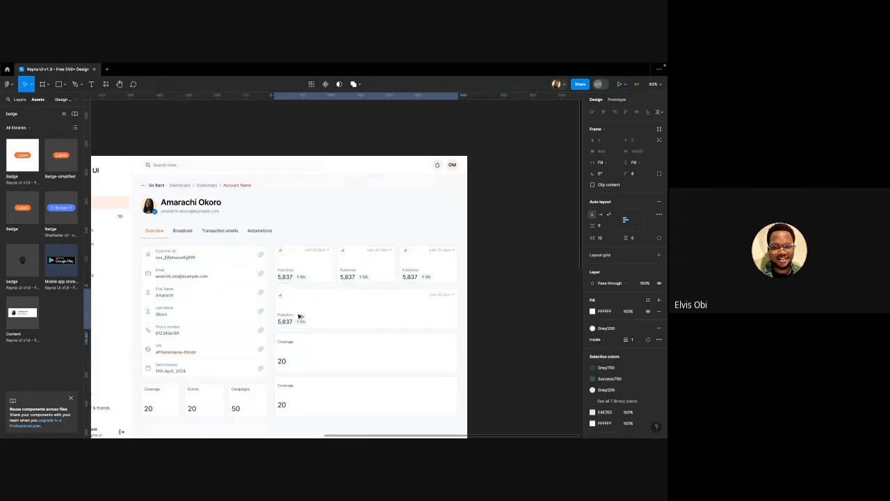
{"action": "left_click", "coordinate": [298, 317]}
Replace the remaining two Coverage cards with Published cards
{"action": "scroll", "coordinate": [297, 306], "scroll_direction": "down", "scroll_amount": 3}
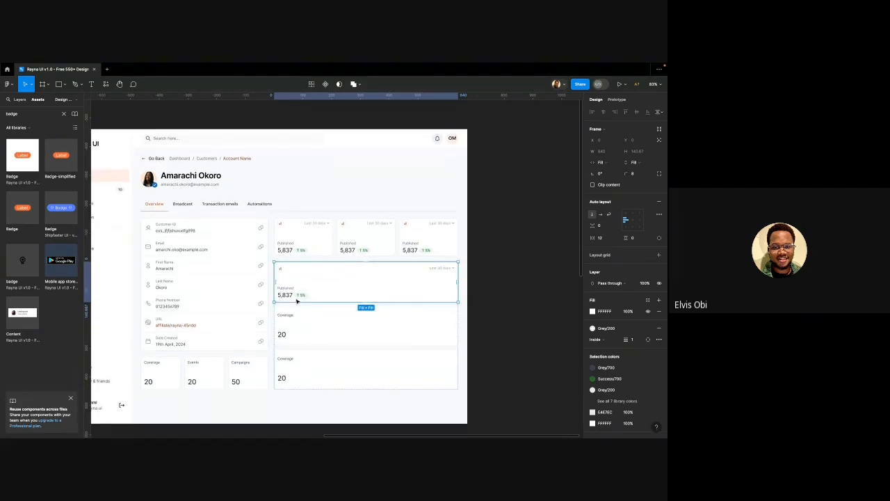
{"action": "scroll", "coordinate": [297, 301], "scroll_direction": "down", "scroll_amount": 1}
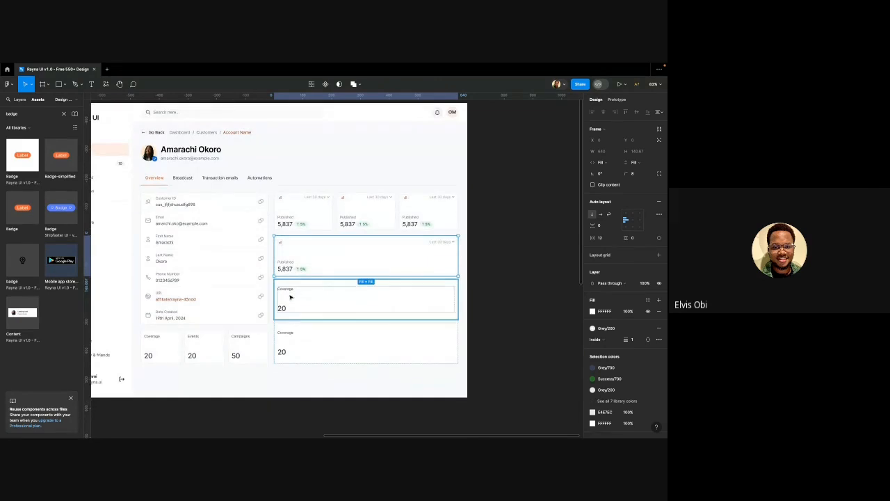
{"action": "left_click", "coordinate": [293, 298]}
{"action": "left_click", "coordinate": [311, 356], "text": "shift"}
{"action": "key", "text": "super+shift+r"}
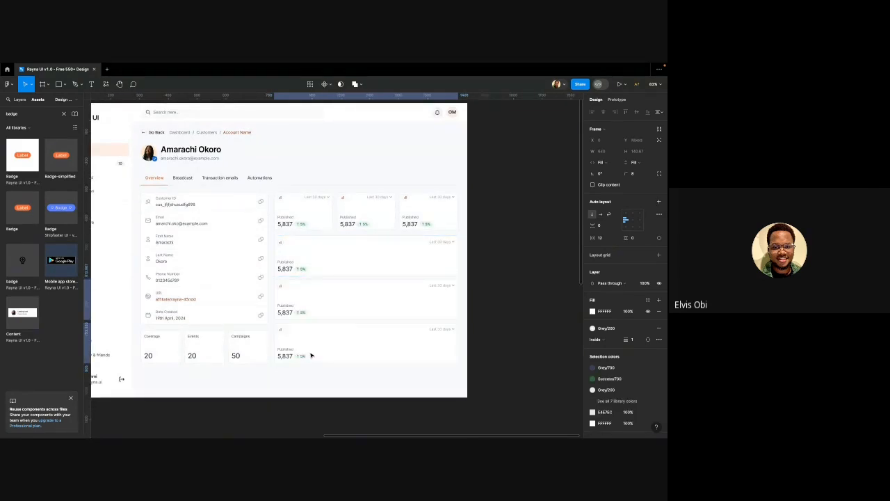
{"action": "left_click", "coordinate": [551, 244]}
{"action": "scroll", "coordinate": [409, 225], "scroll_direction": "down", "scroll_amount": 1}
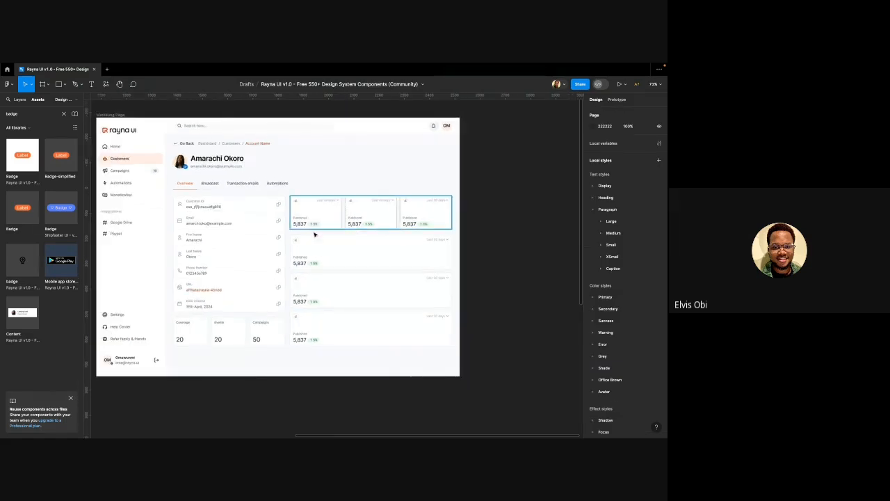
Wrap the customer info card and the stats column together in an auto-layout frame
{"action": "scroll", "coordinate": [307, 261], "scroll_direction": "up", "scroll_amount": 3}
{"action": "scroll", "coordinate": [307, 261], "scroll_direction": "down", "scroll_amount": 4}
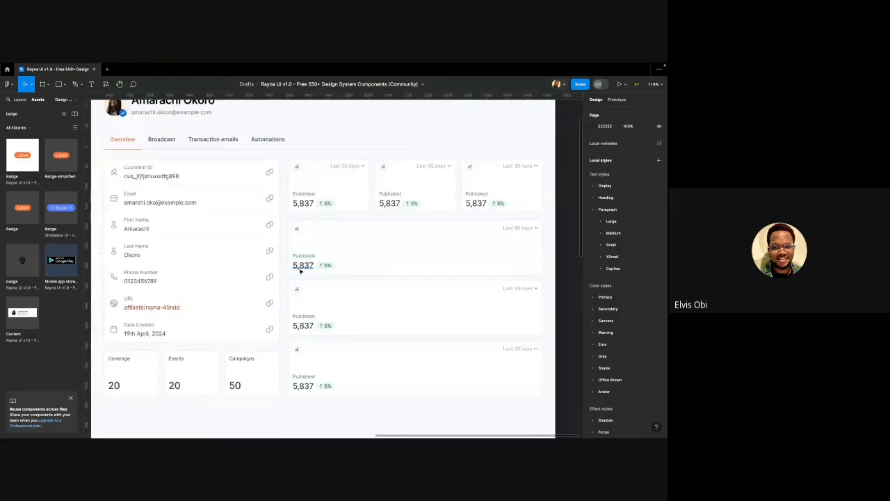
{"action": "scroll", "coordinate": [304, 255], "scroll_direction": "down", "scroll_amount": 4}
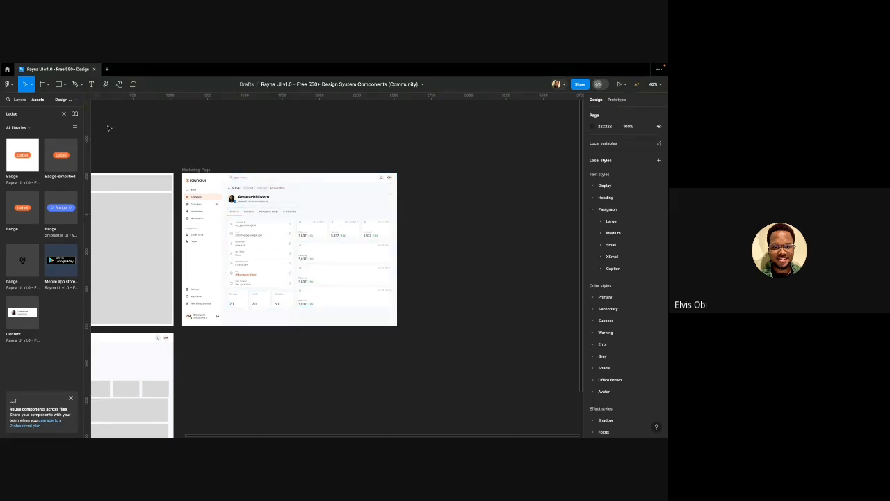
{"action": "scroll", "coordinate": [192, 206], "scroll_direction": "up", "scroll_amount": 2}
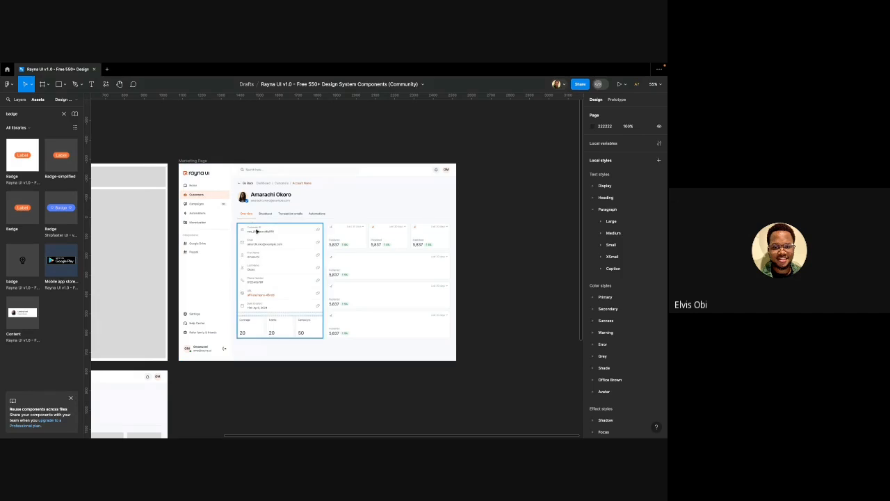
{"action": "left_click", "coordinate": [279, 264]}
{"action": "left_click", "coordinate": [347, 241]}
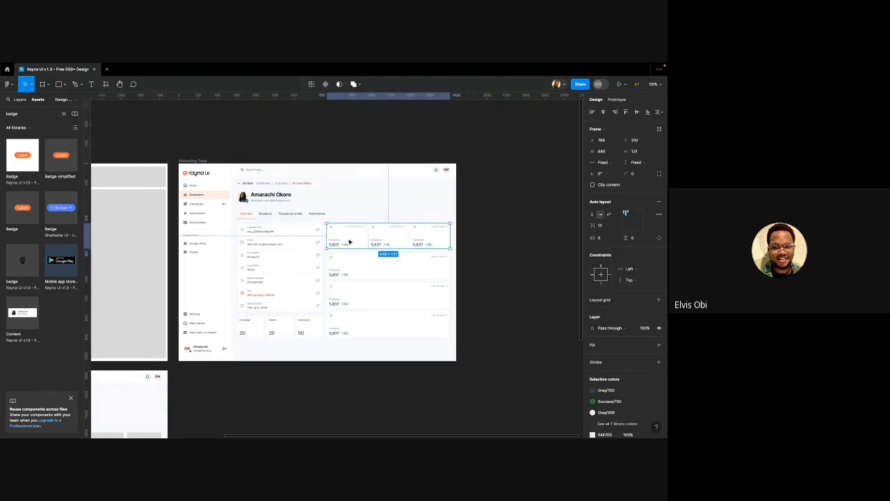
{"action": "left_click", "coordinate": [298, 256], "text": "shift"}
{"action": "key", "text": "shift+a"}
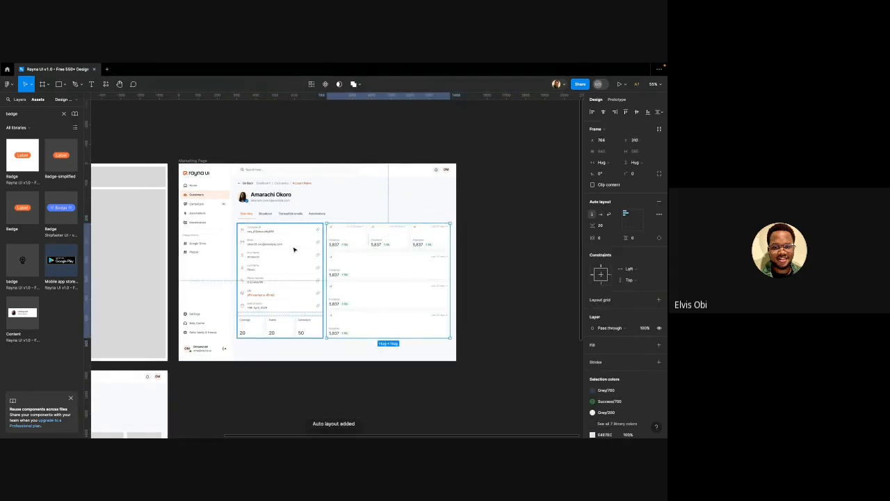
Stack the header with that content in a vertical auto-layout frame
{"action": "left_click", "coordinate": [285, 215], "text": "shift"}
{"action": "key", "text": "shift+a"}
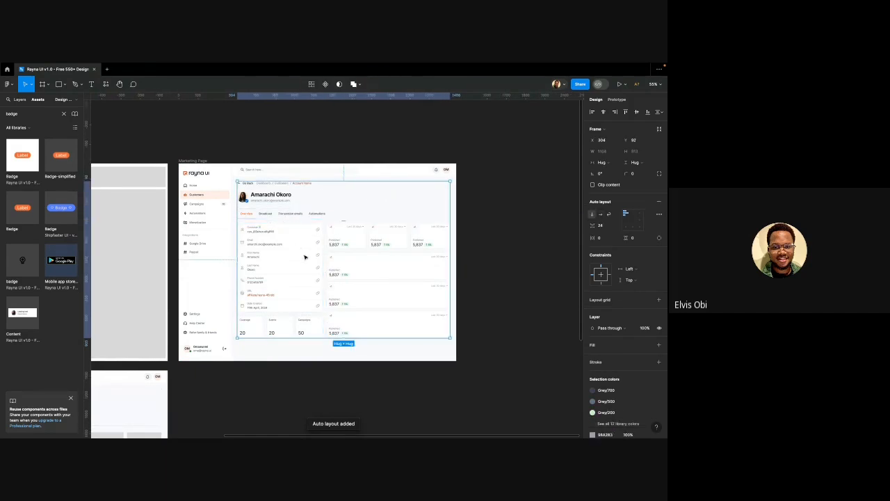
{"action": "left_click", "coordinate": [482, 249]}
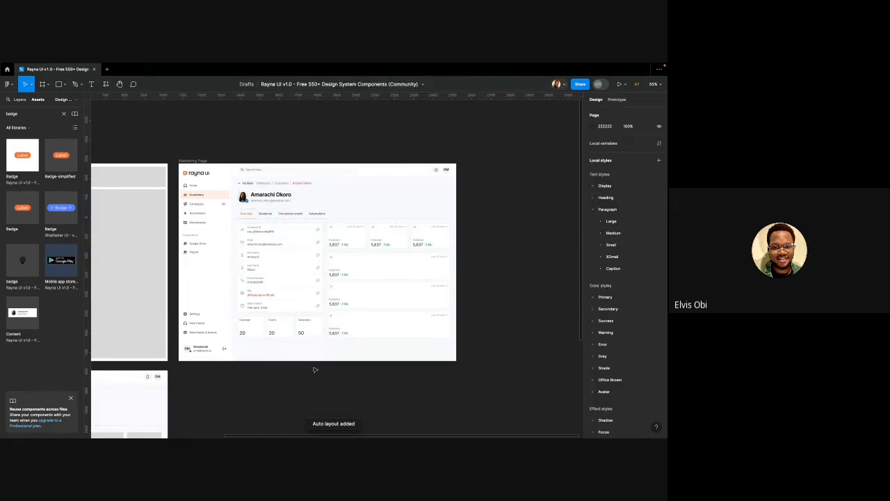
Stop sharing the screen from the Meet window
{"action": "mouse_move", "coordinate": [294, 435]}
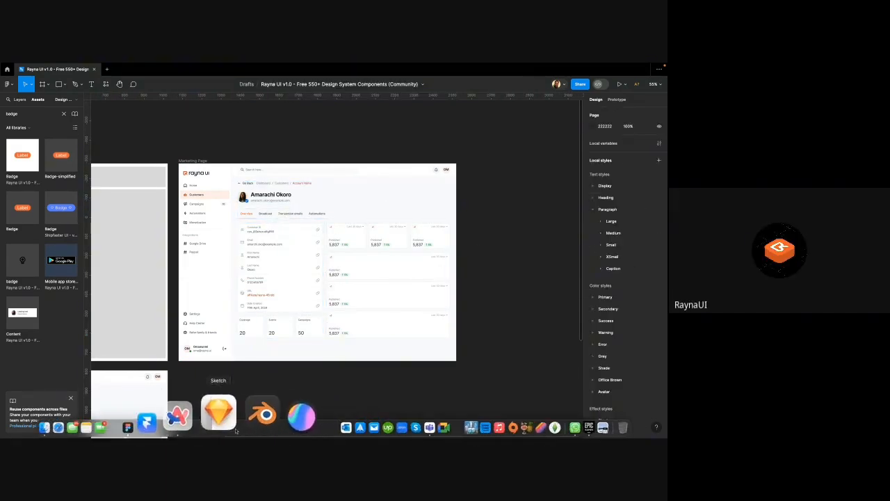
{"action": "left_click", "coordinate": [213, 420]}
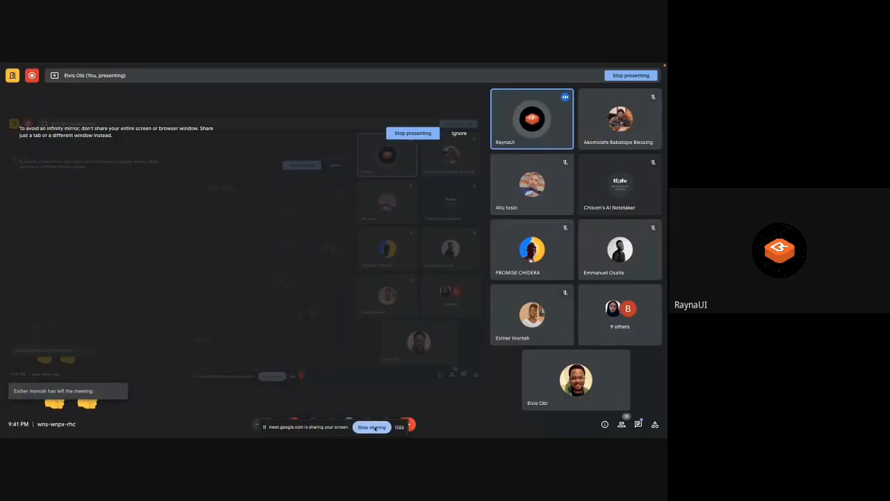
{"action": "left_click", "coordinate": [372, 427]}
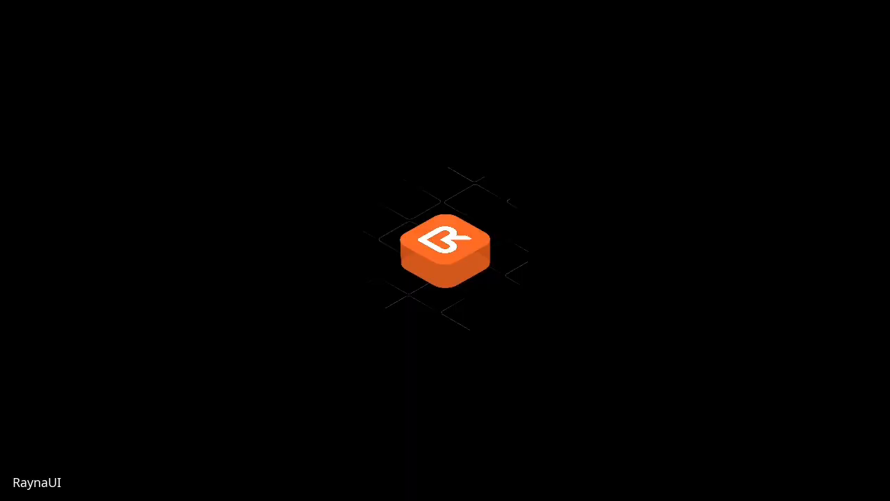